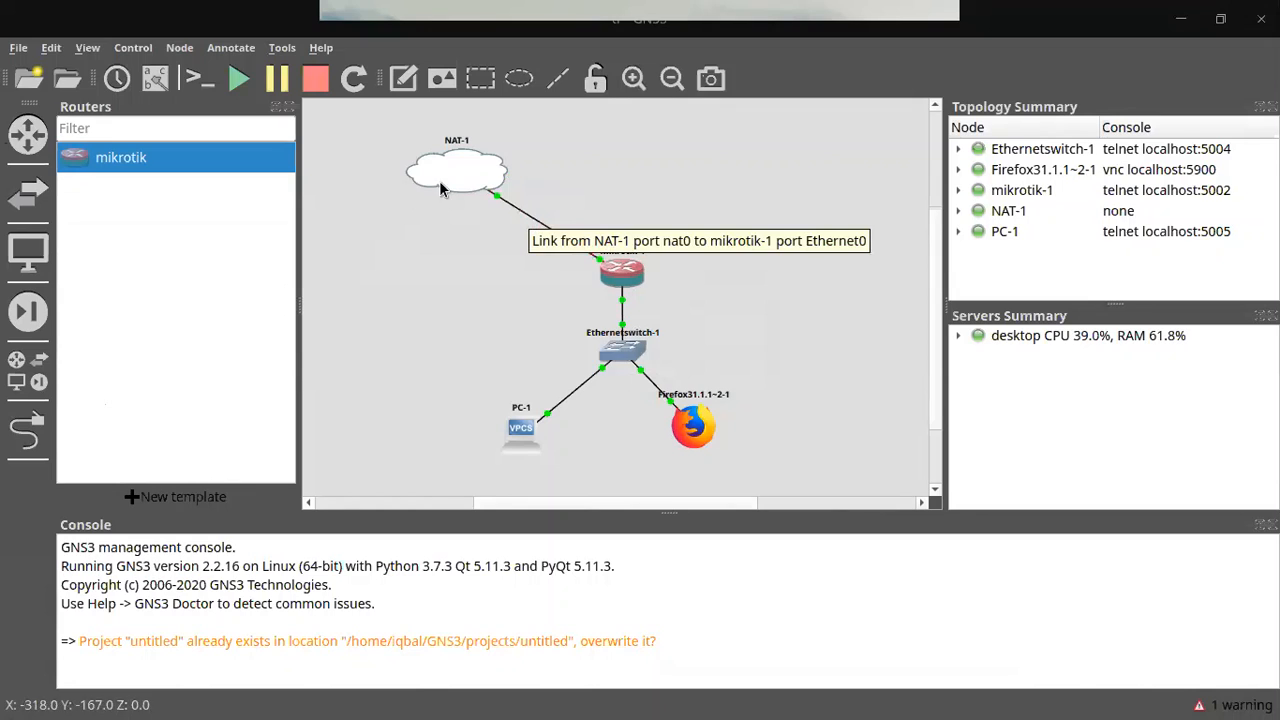
Step: Close the disconnected WinBox window and dismiss the GNS3 Preferences
click(52, 48)
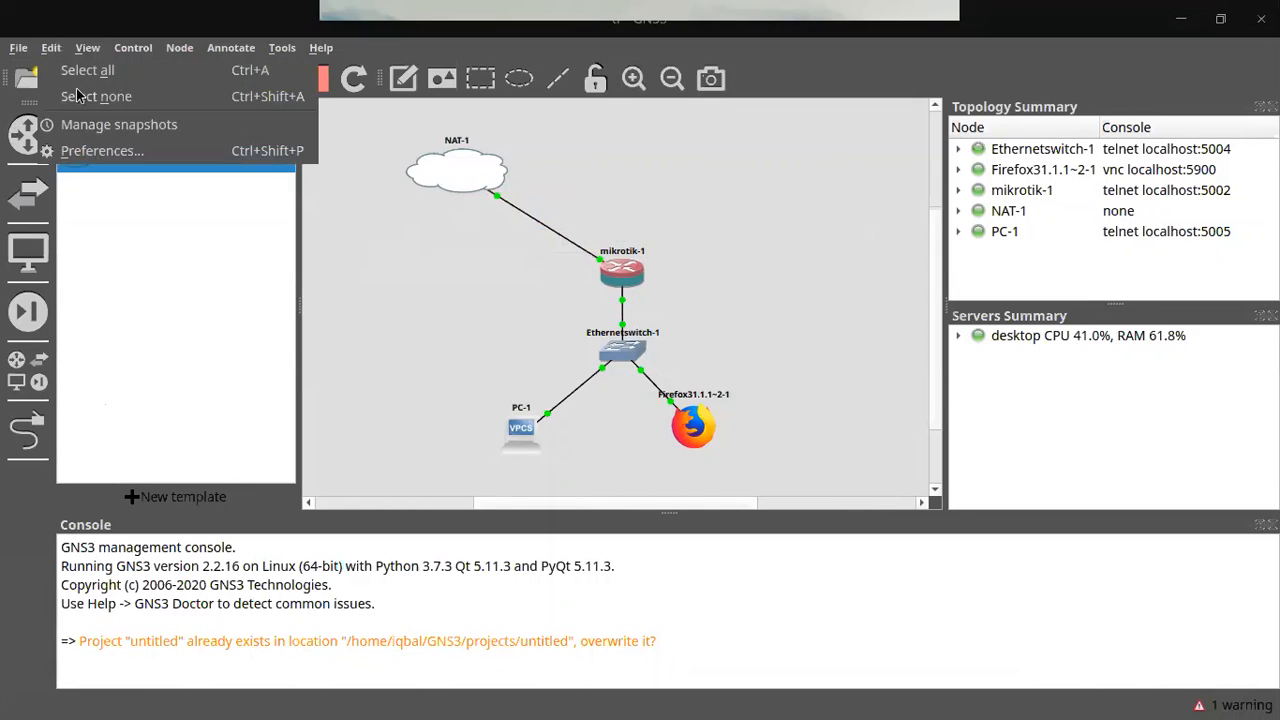
click(110, 148)
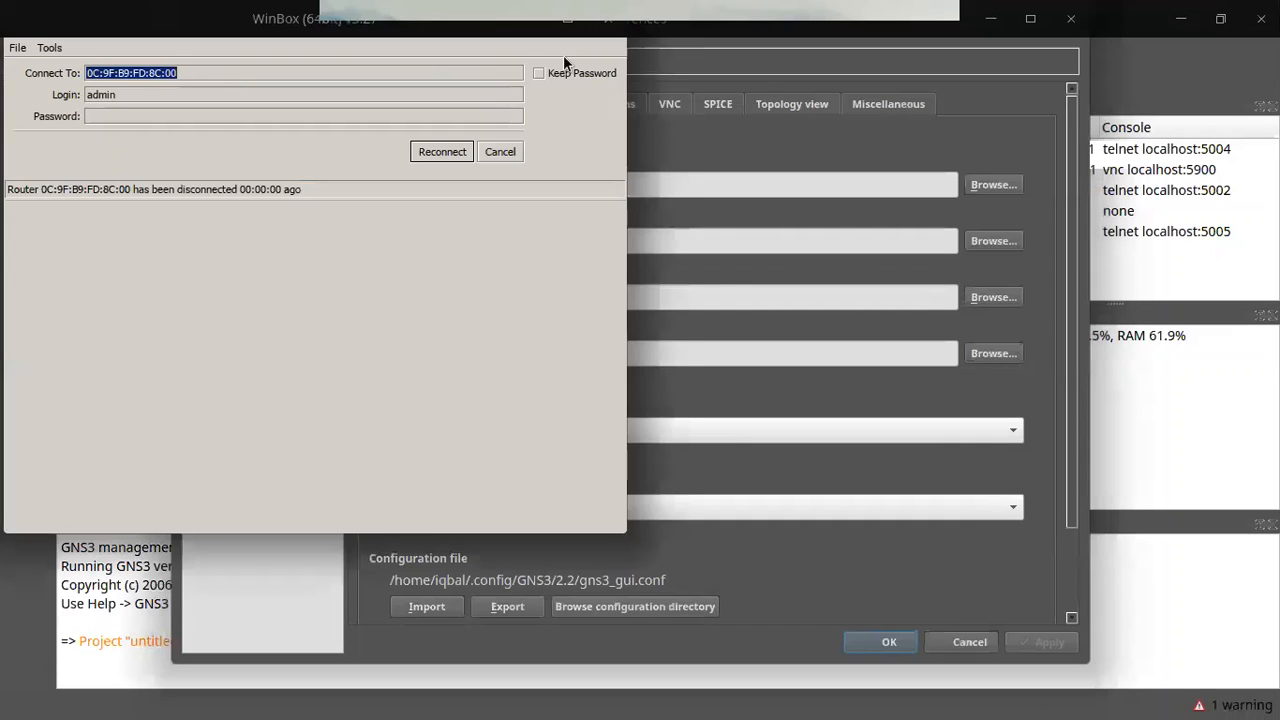
click(609, 20)
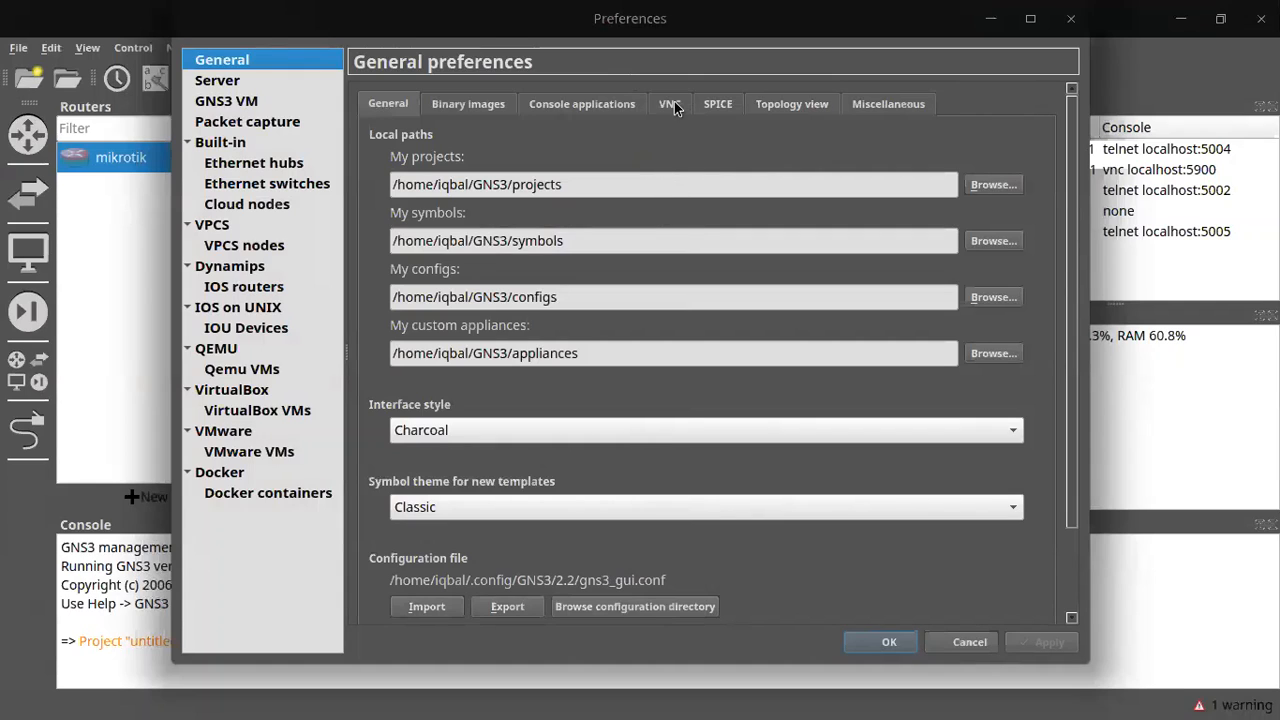
mouse_move(850, 12)
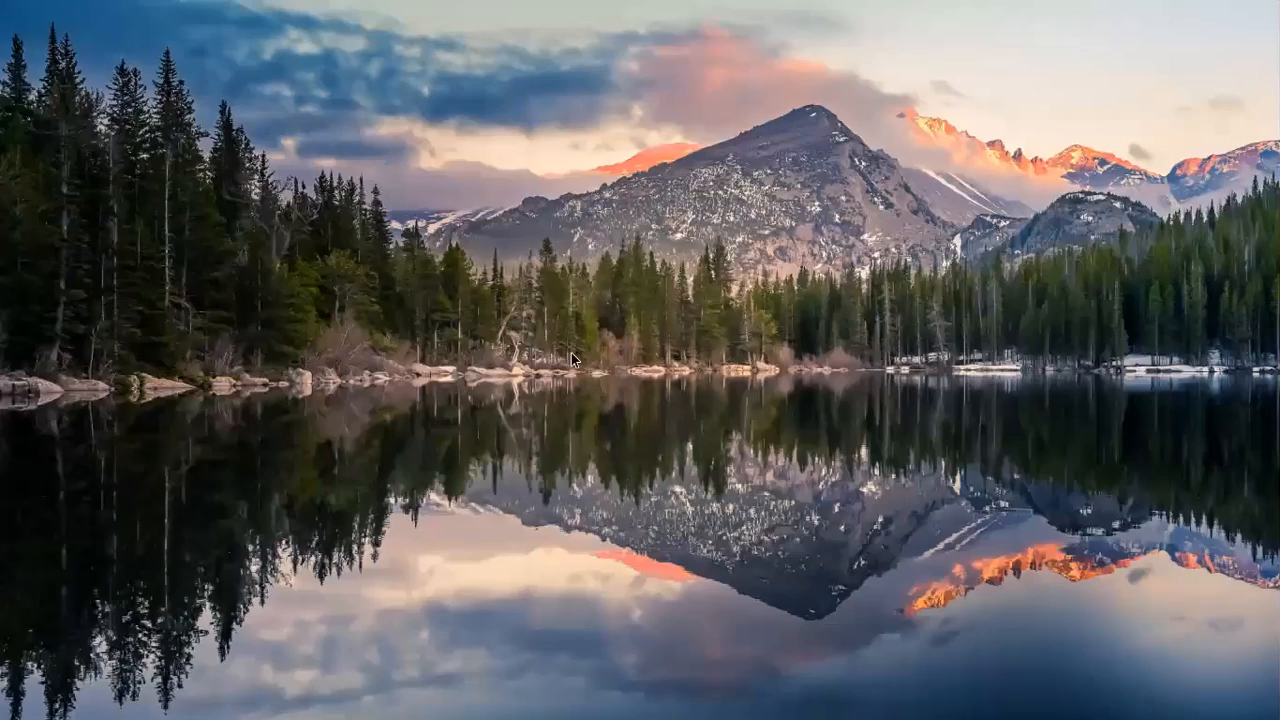
key(alt+Tab)
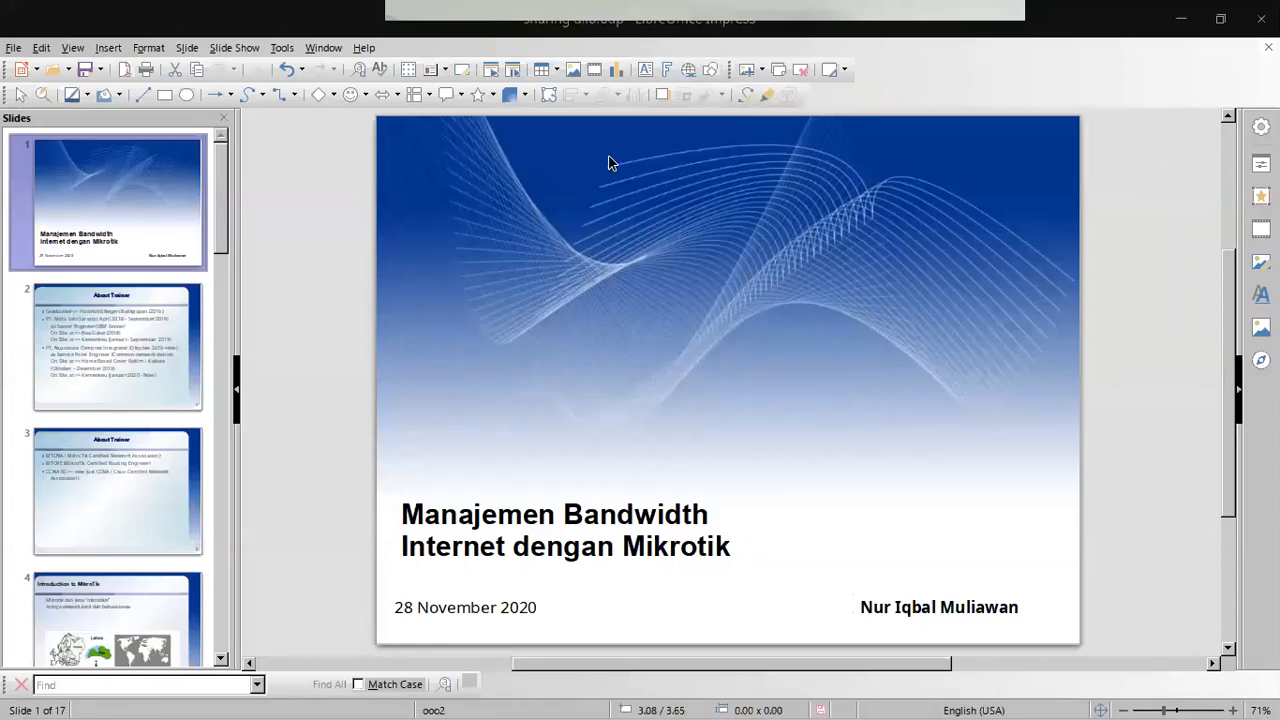
key(alt+Tab)
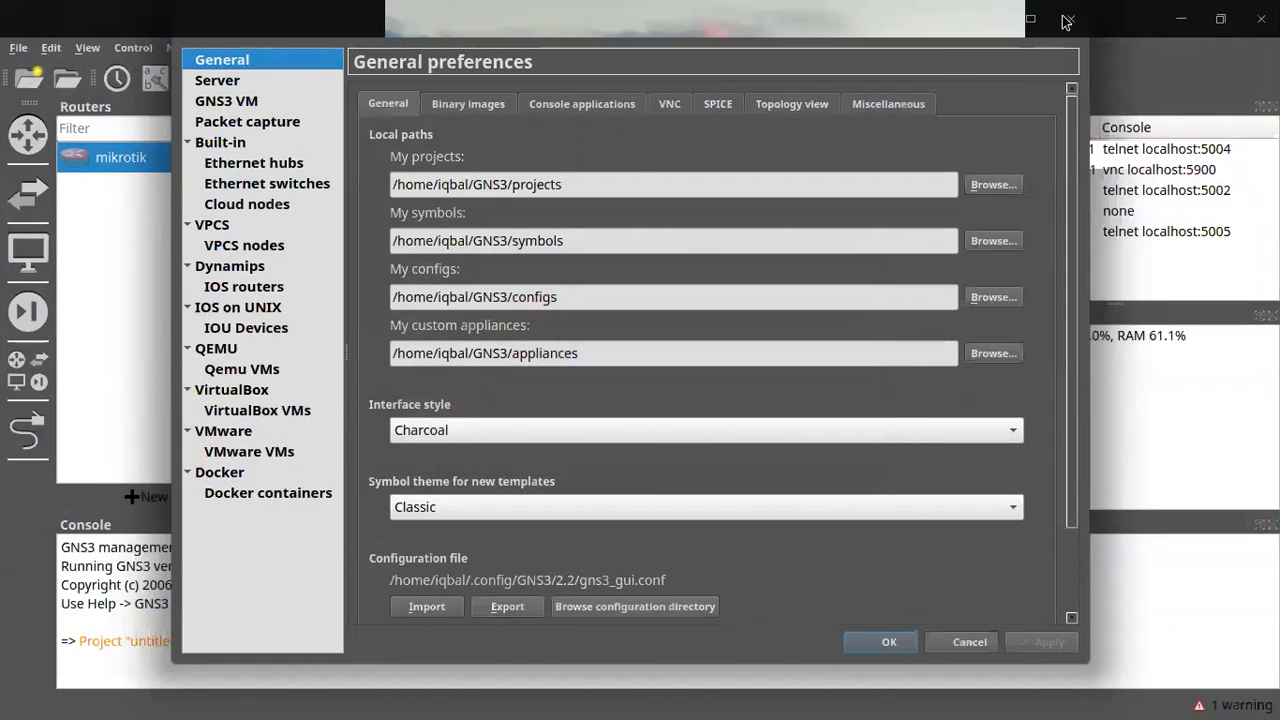
key(Escape)
Step: Reopen GNS3 Preferences on the Qemu VM templates page
click(51, 48)
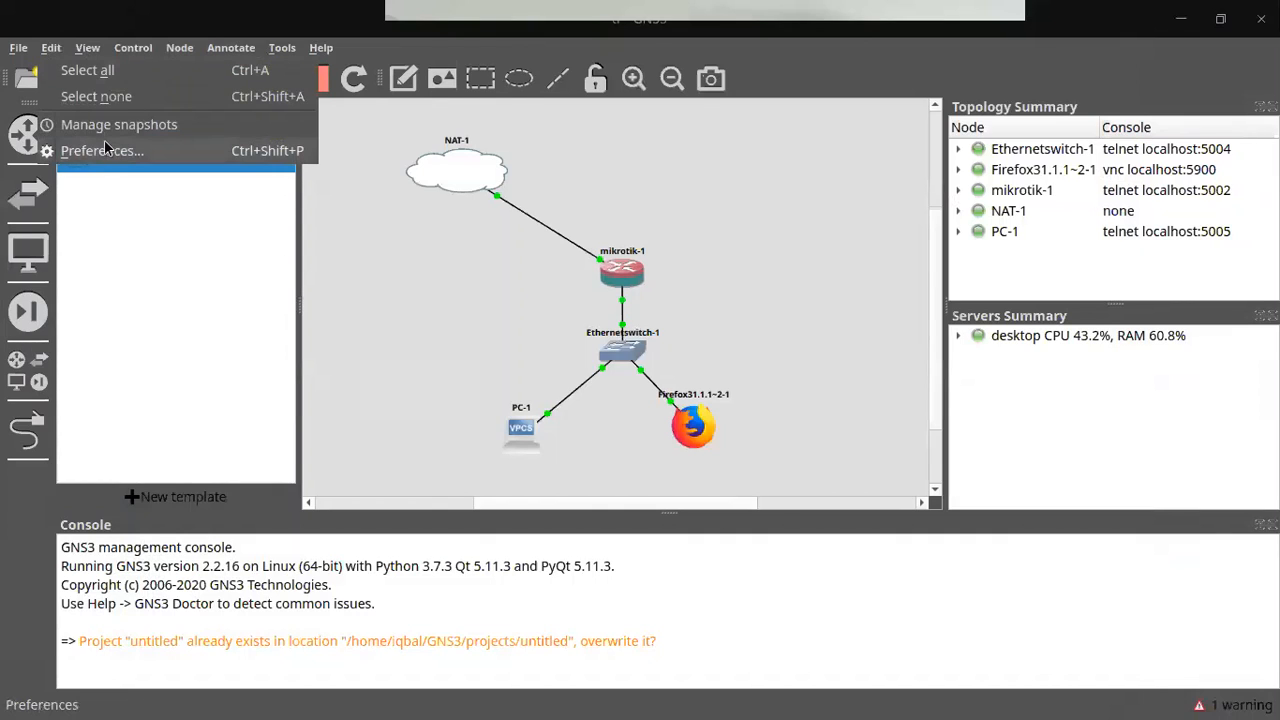
click(243, 152)
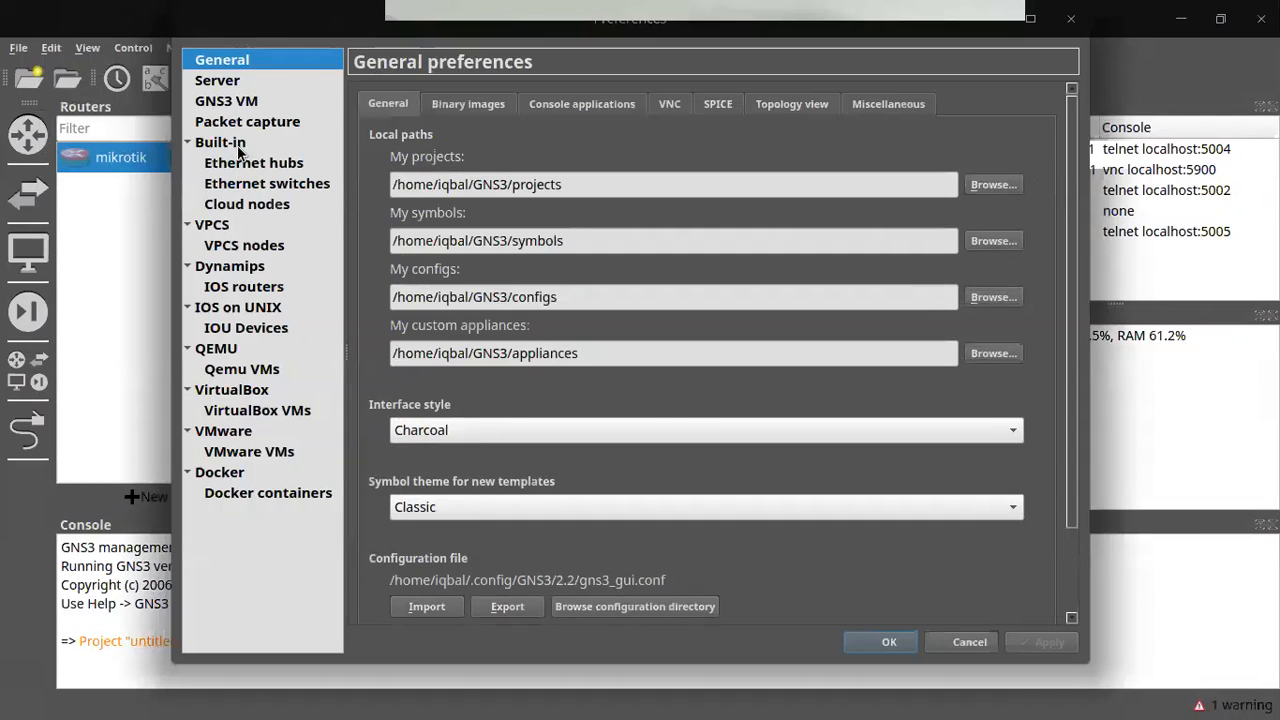
click(228, 370)
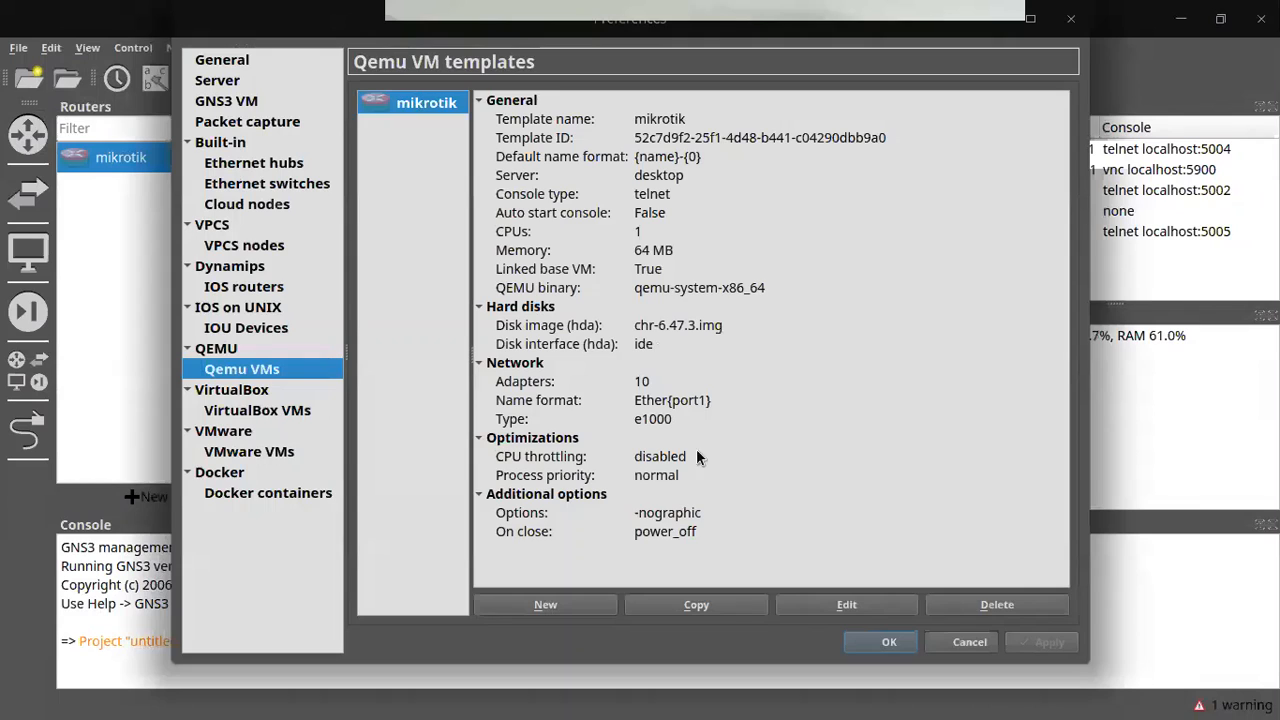
Step: Start a new QEMU VM template named mikrotik
click(548, 605)
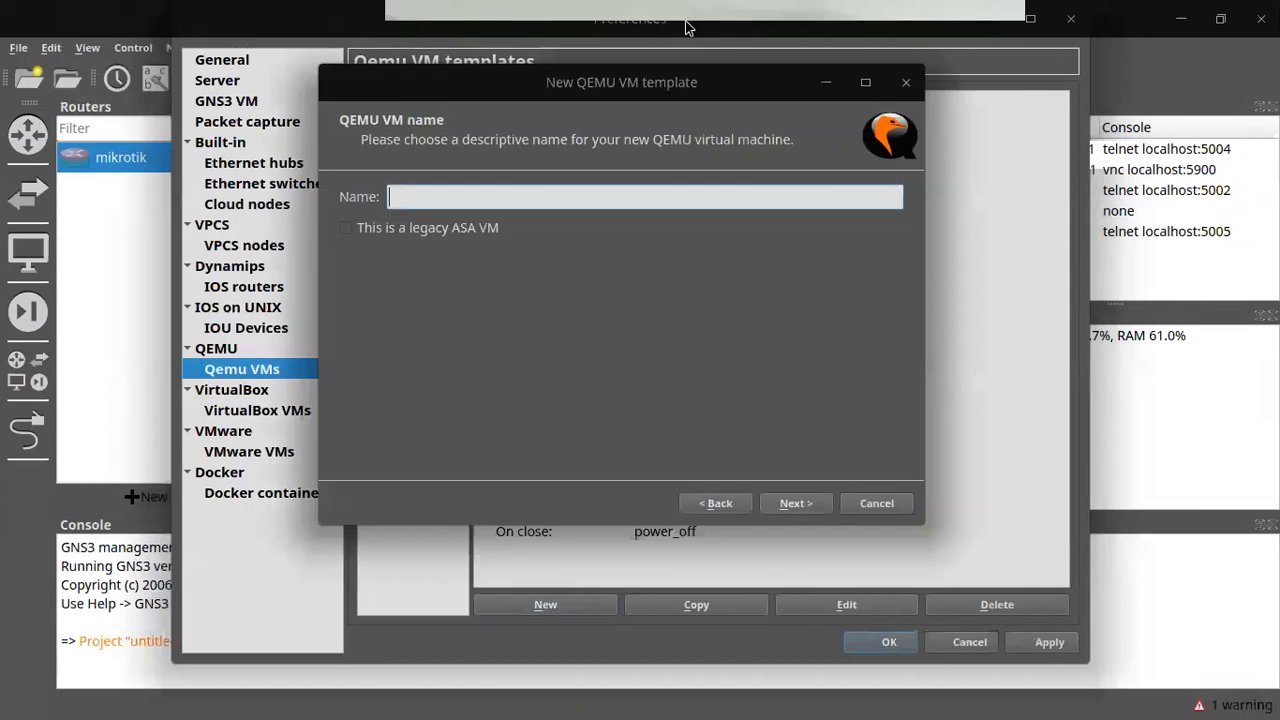
text(miktori)
key(BackSpace)
key(BackSpace)
key(BackSpace)
text(rotik)
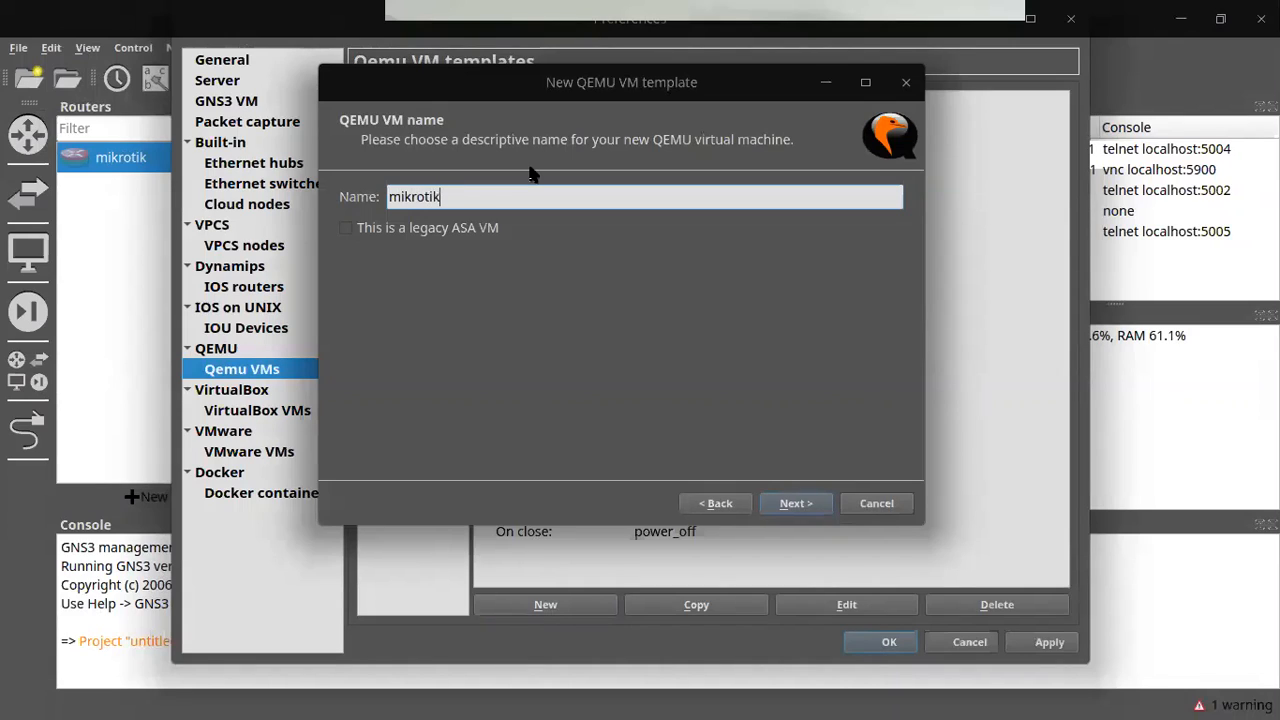
text(1)
click(795, 504)
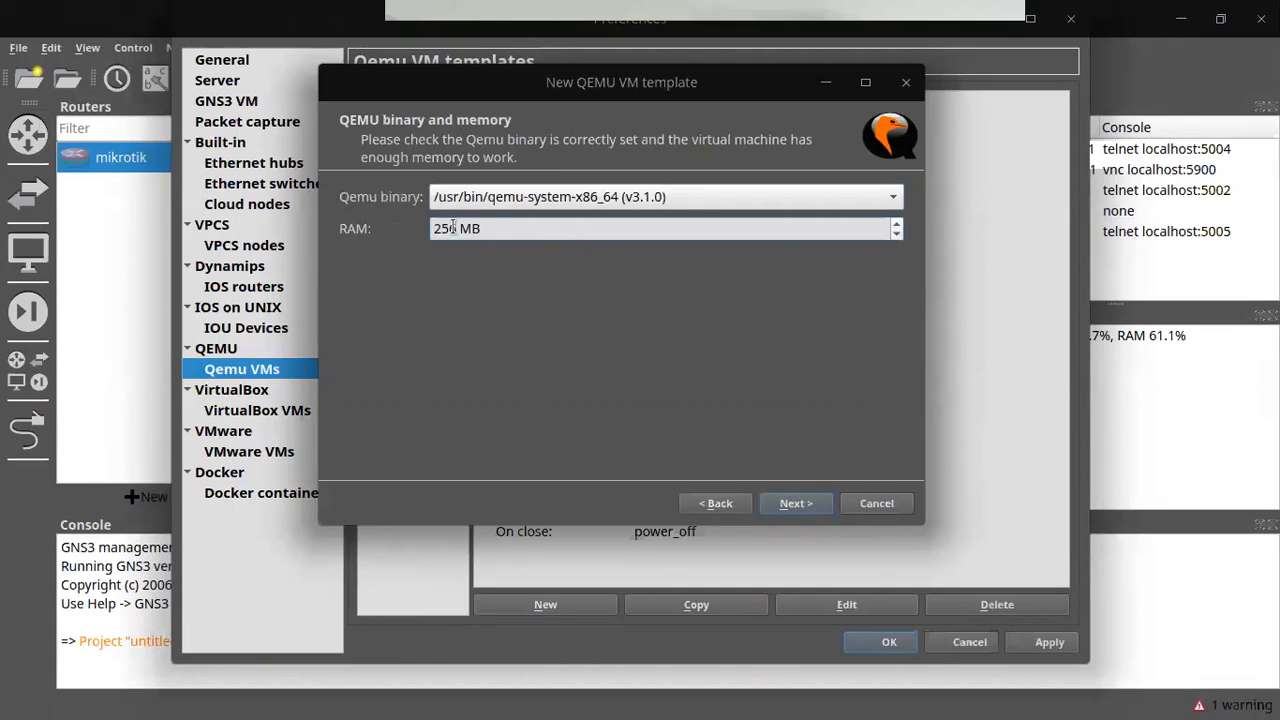
Step: Set the new template's RAM to 128 MB and accept the telnet console
drag(455, 228, 400, 229)
text(128)
click(796, 503)
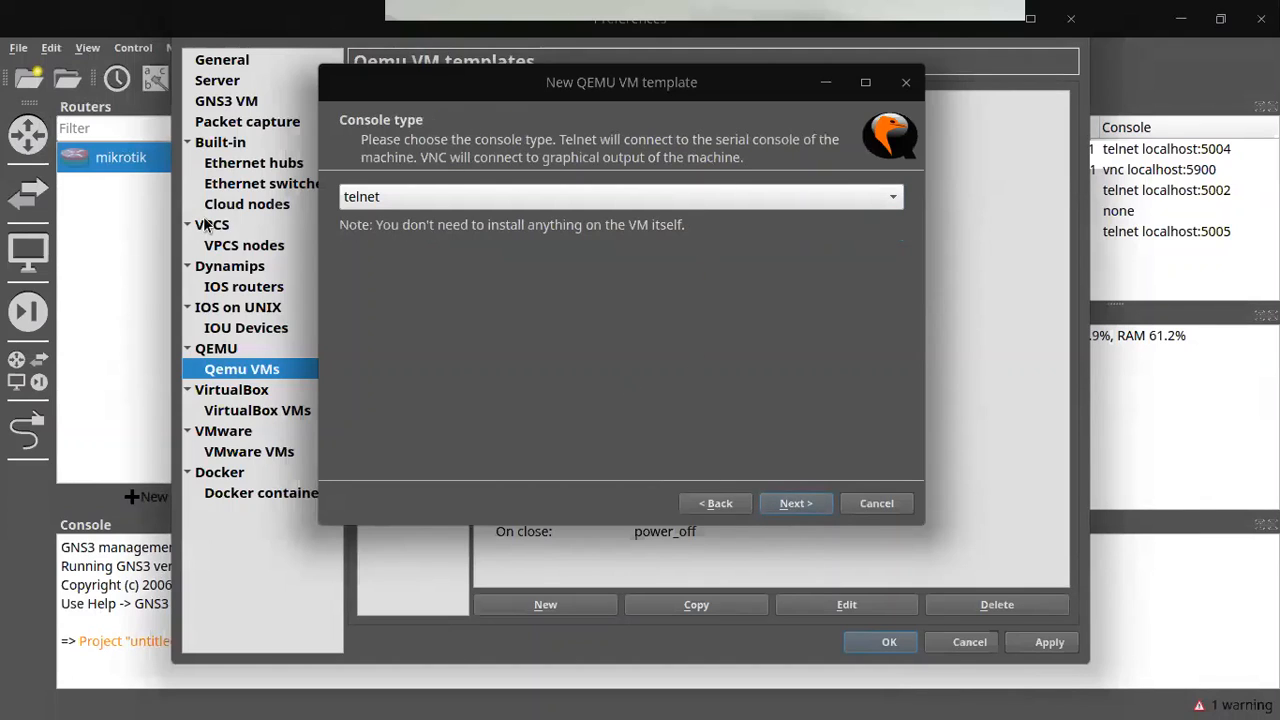
click(795, 503)
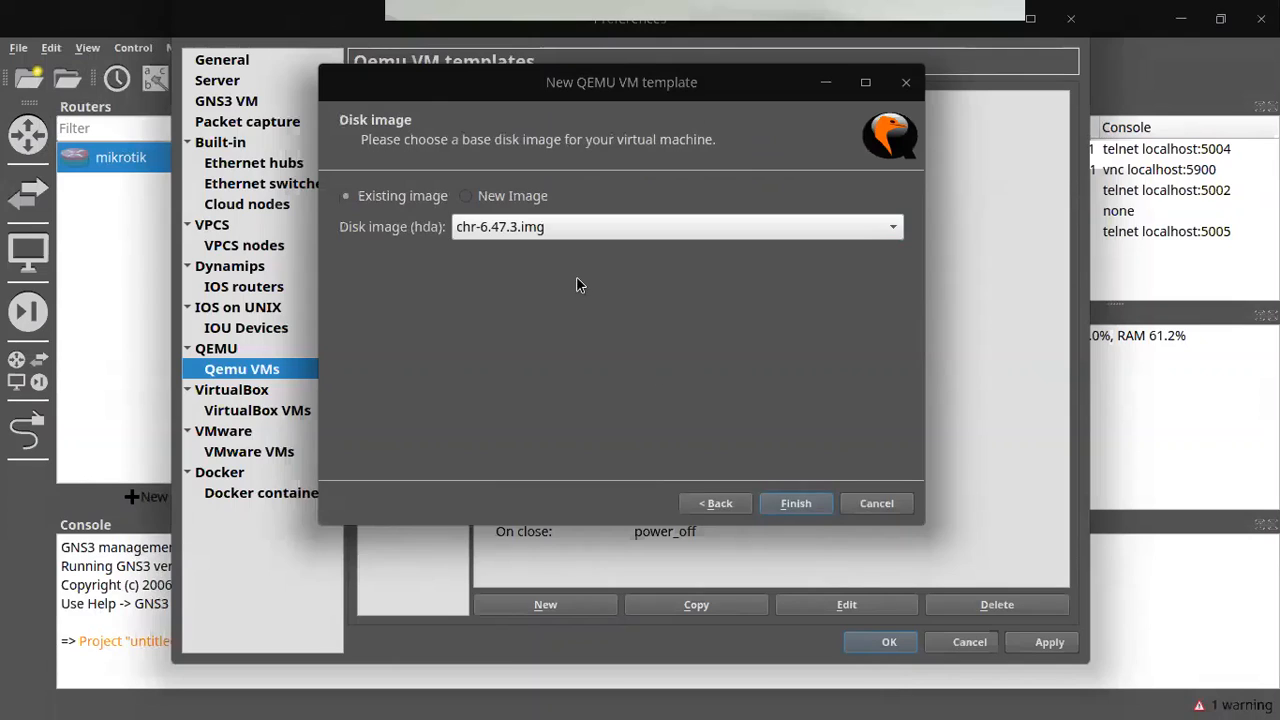
Step: Browse for a new disk image, then abandon the file choice and cancel the wizard
click(500, 200)
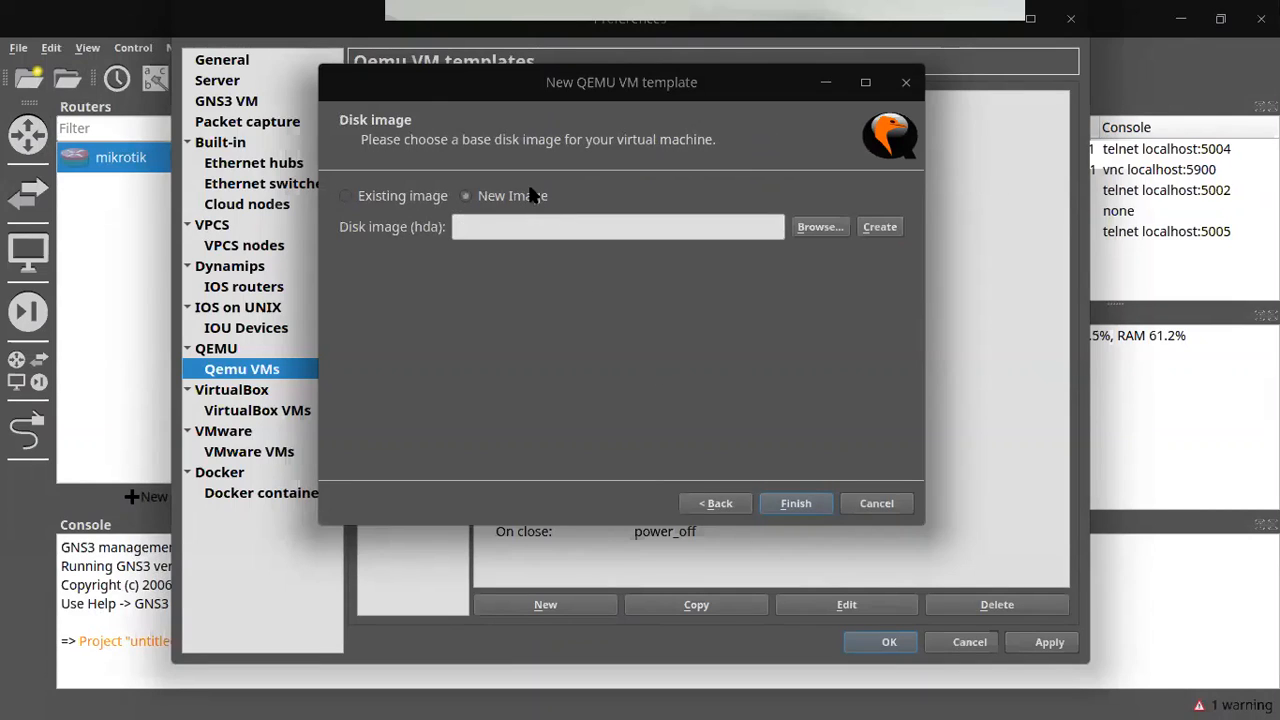
click(842, 224)
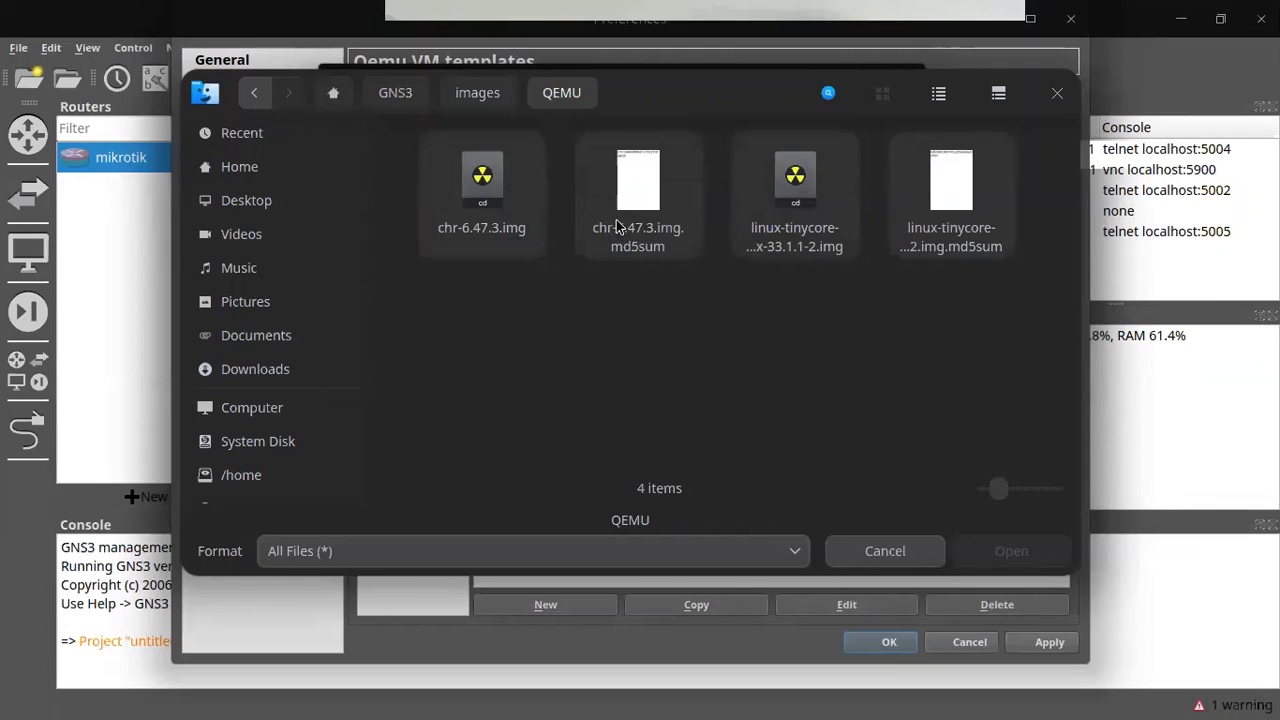
click(1057, 93)
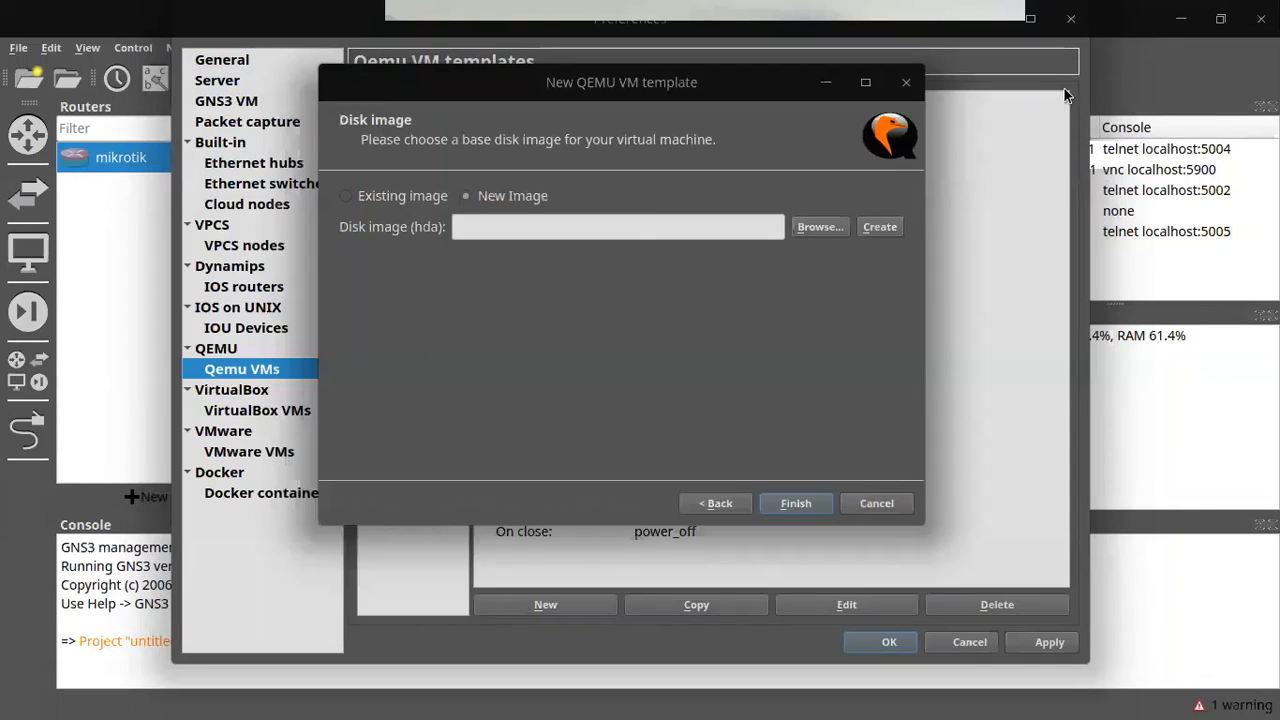
click(876, 503)
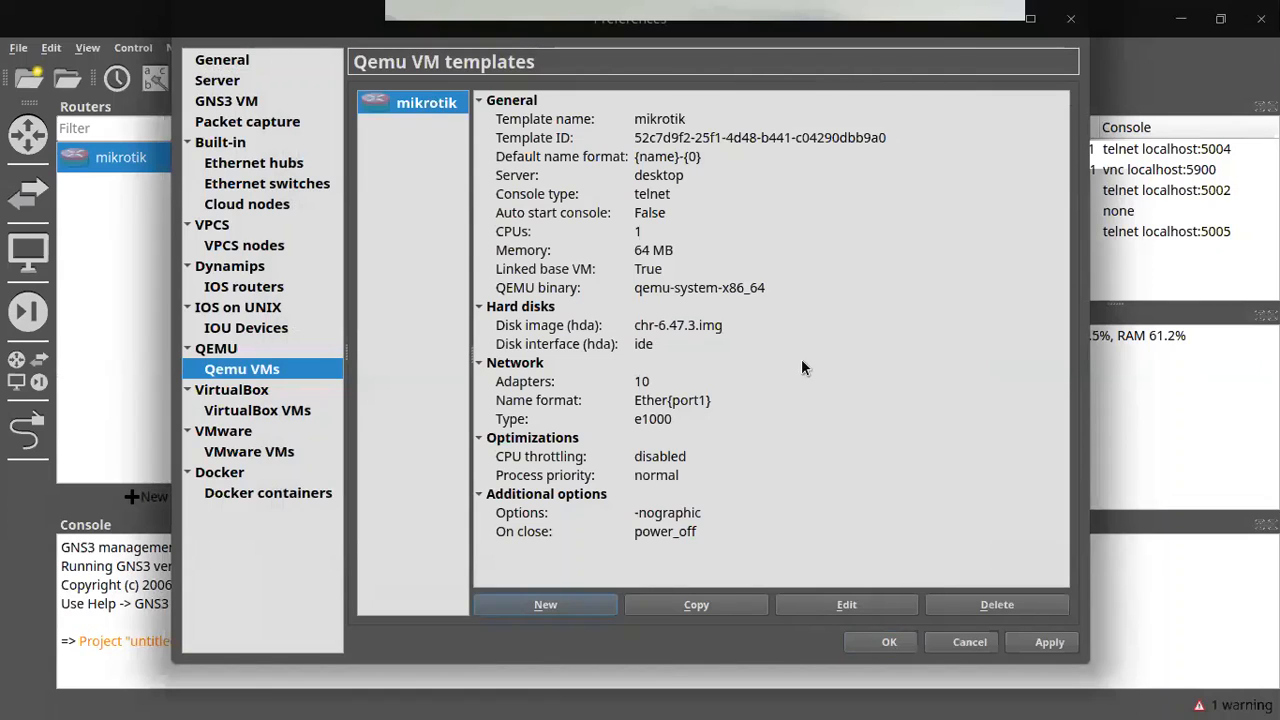
Step: Edit the mikrotik template, switching its category to End devices and back to Routers
click(846, 605)
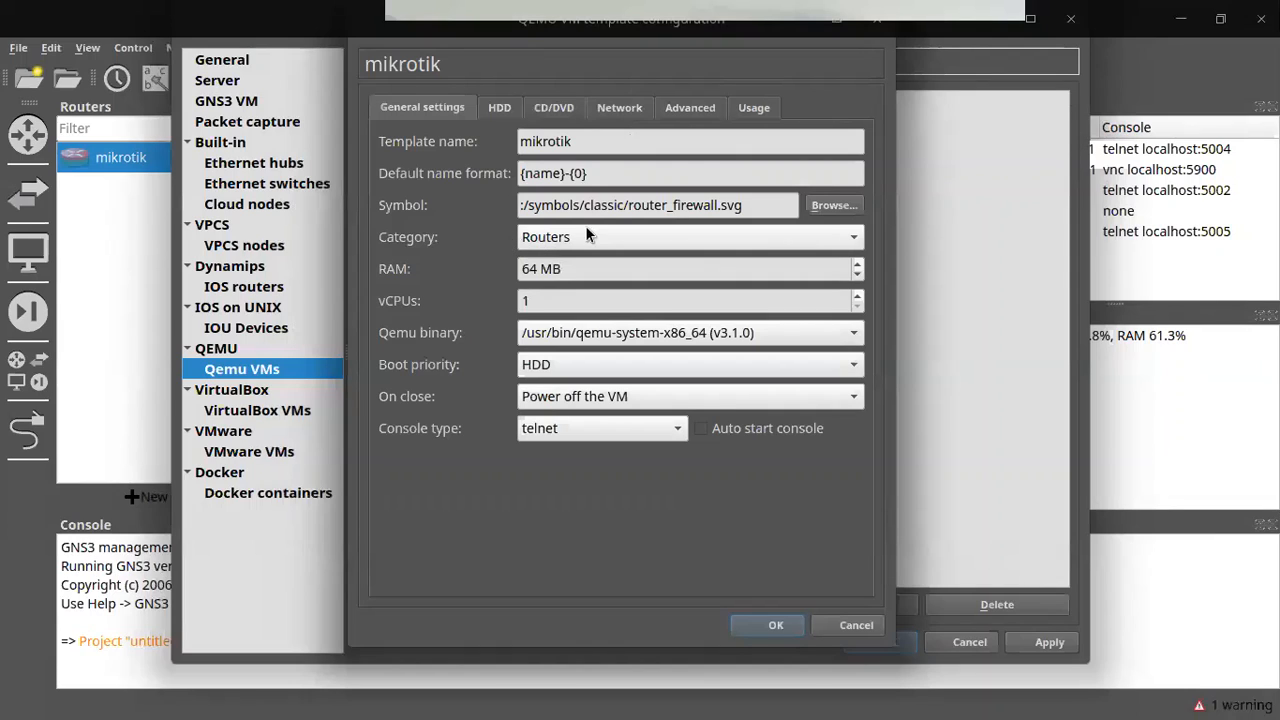
click(650, 245)
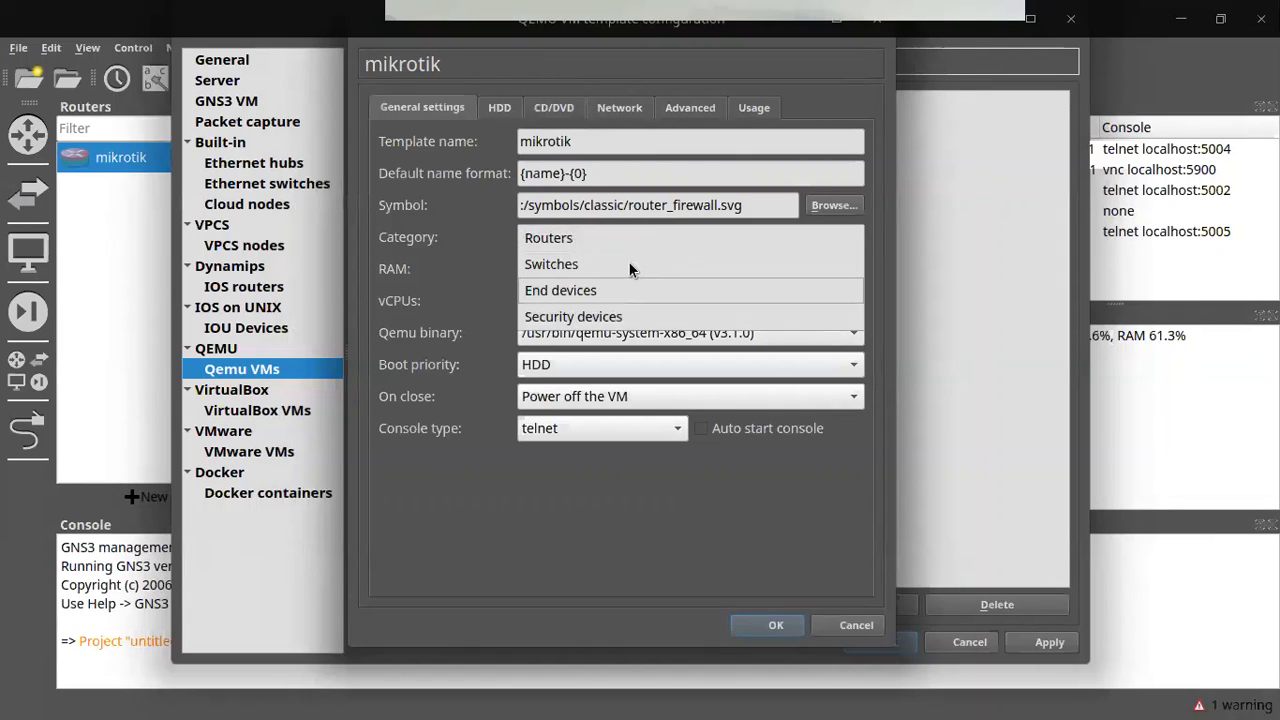
click(604, 291)
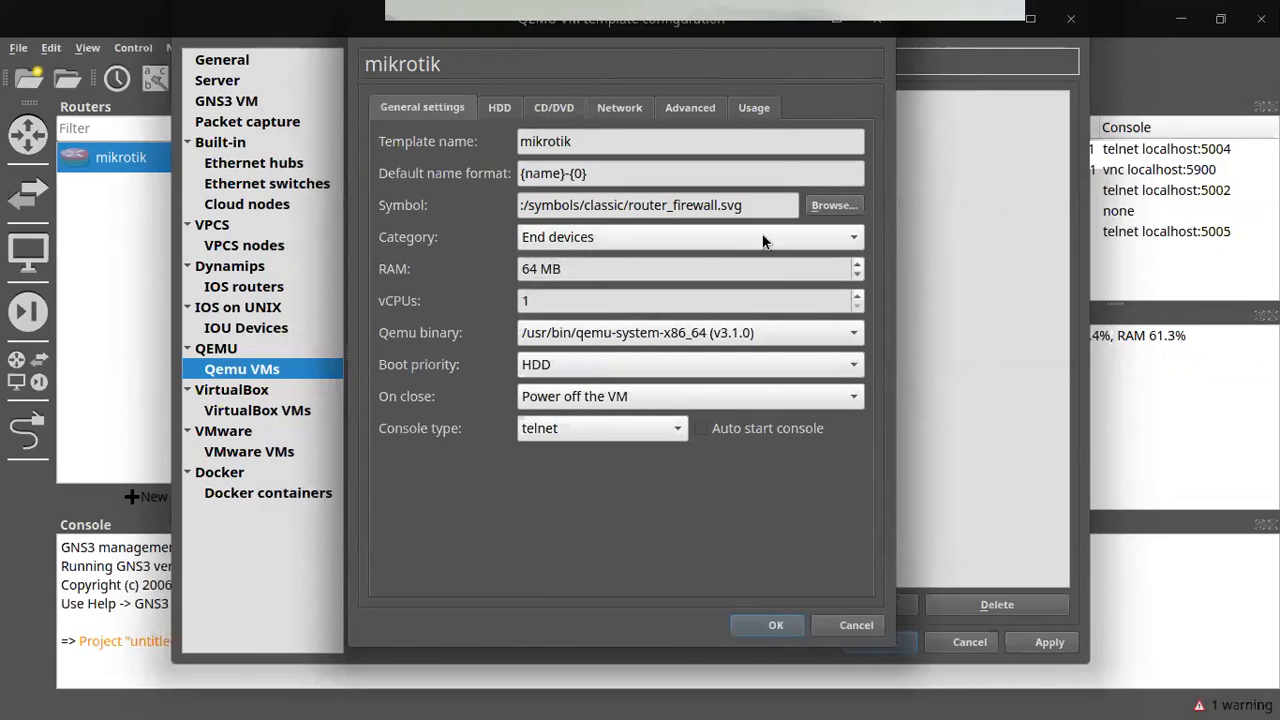
click(645, 240)
click(600, 184)
Step: Change the mikrotik template's network adapters from 10 to 5 and confirm
click(620, 107)
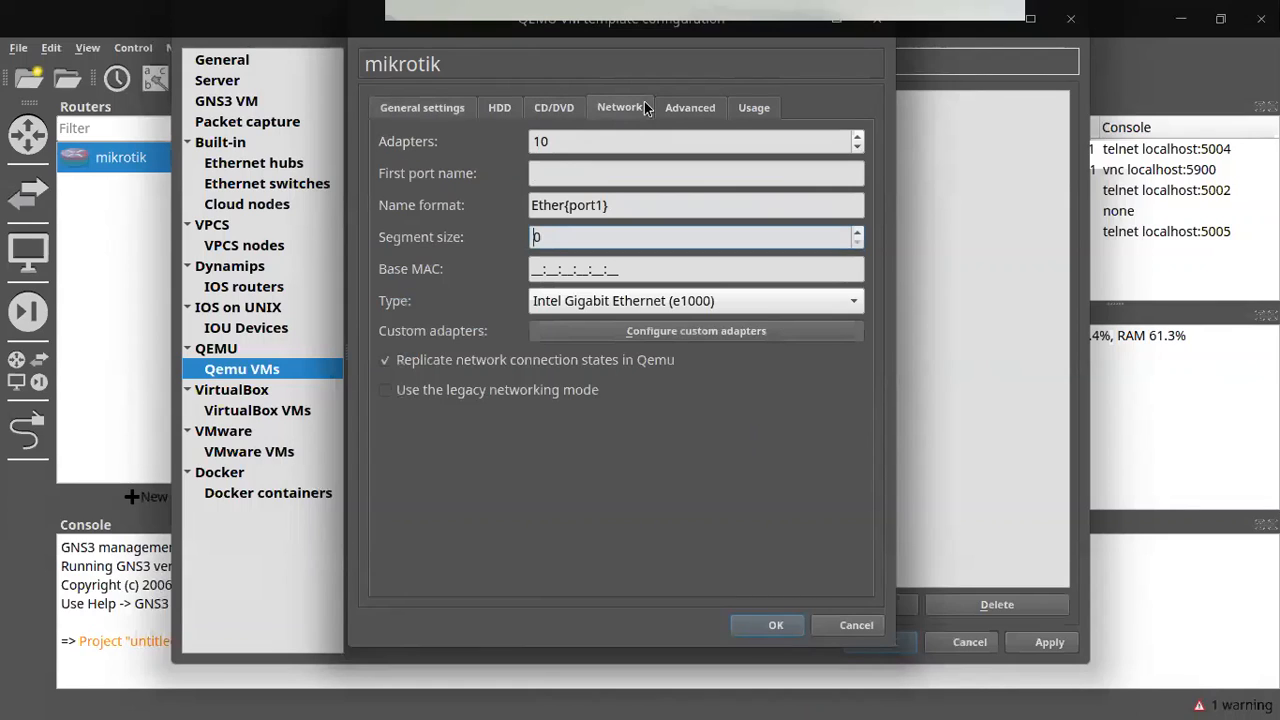
click(584, 141)
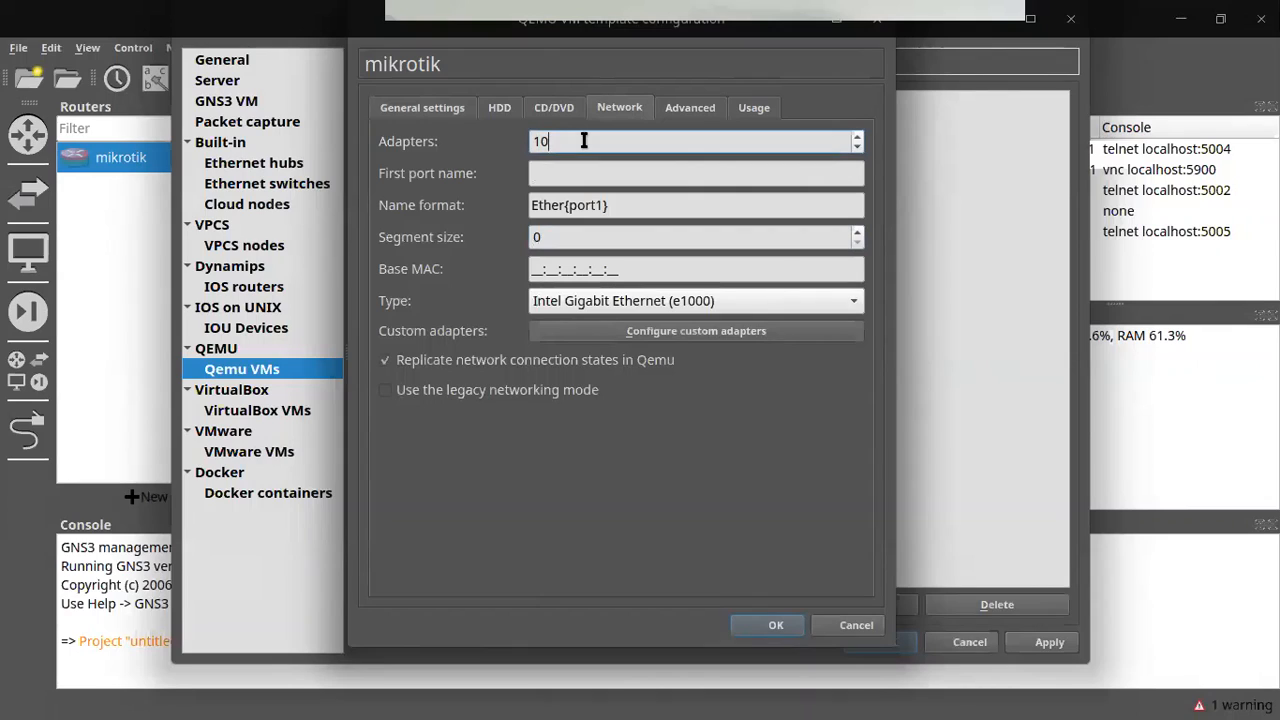
key(BackSpace)
text(5)
click(773, 626)
click(844, 612)
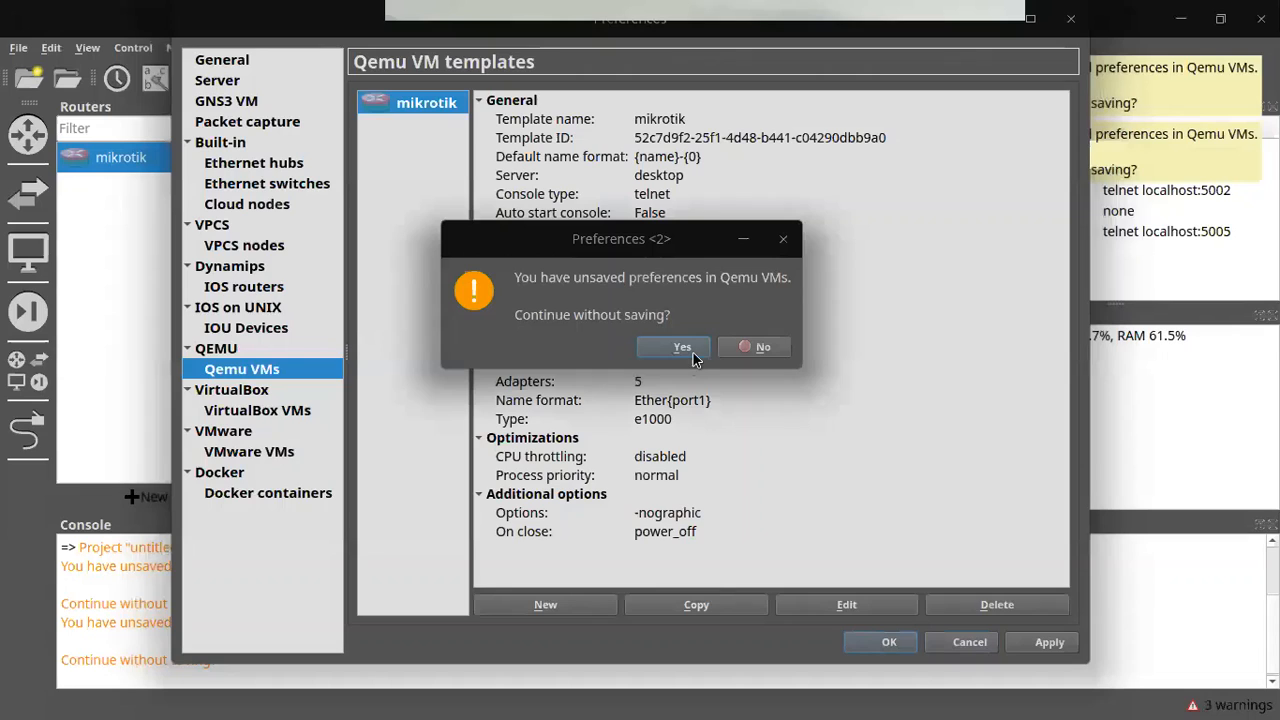
Step: Discard the template edits, move NAT-1 directly above mikrotik-1, and reopen Preferences
click(693, 353)
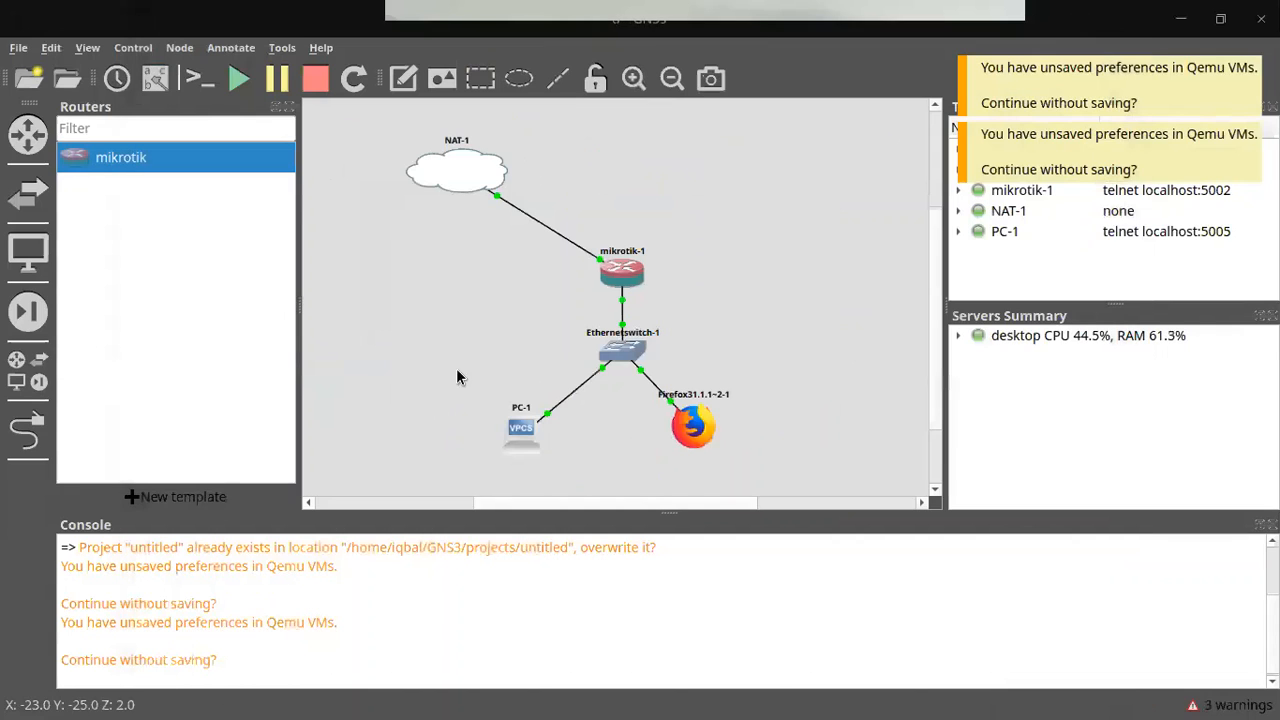
drag(456, 370, 567, 471)
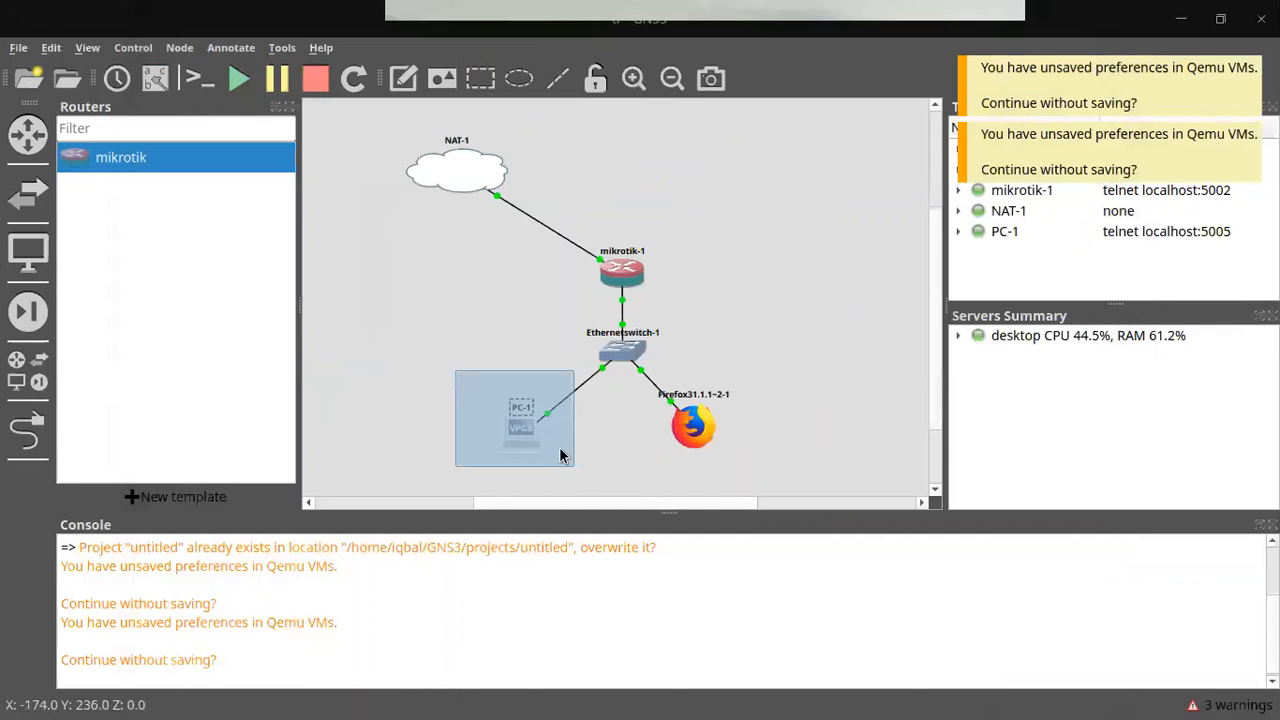
drag(516, 212, 530, 208)
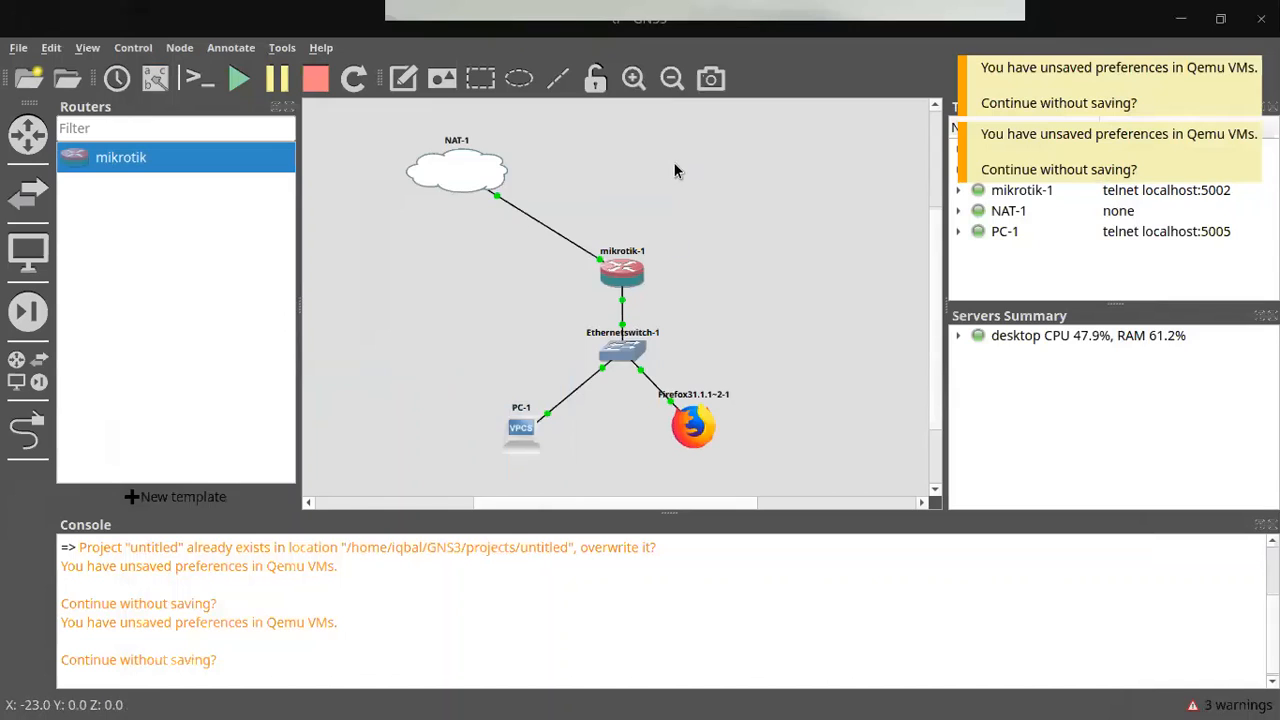
click(1074, 95)
drag(432, 174, 582, 150)
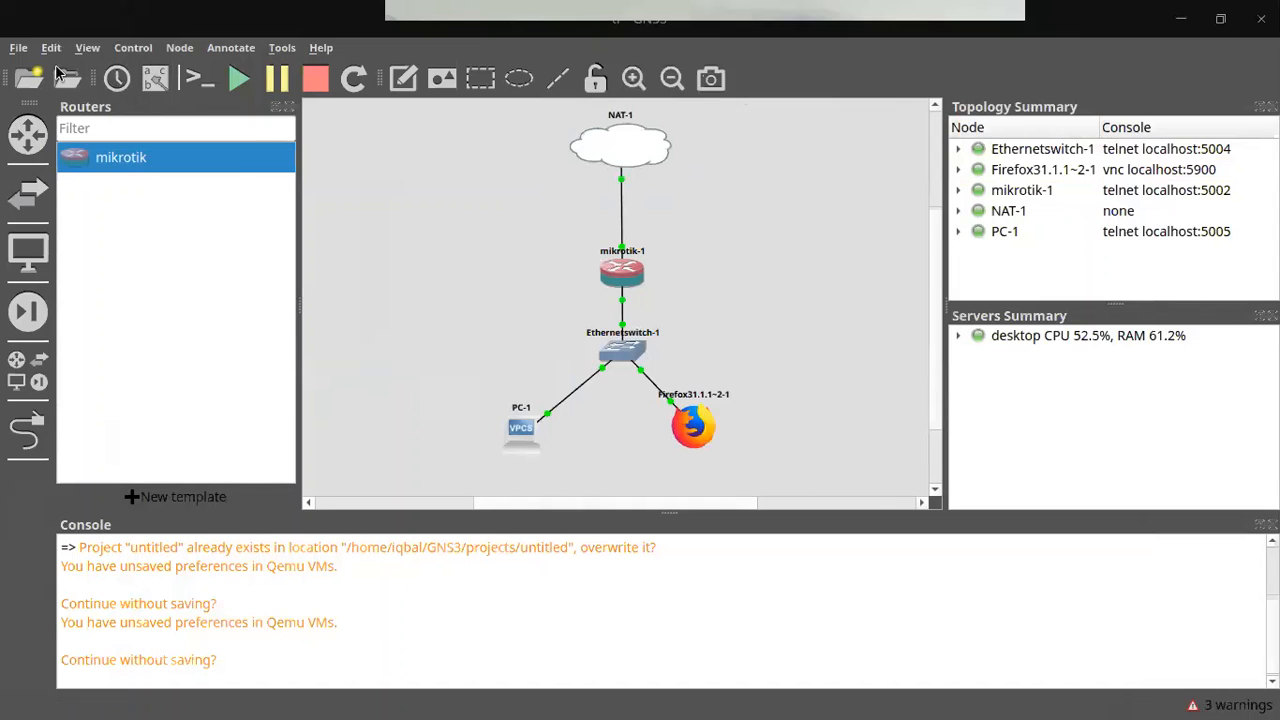
click(51, 47)
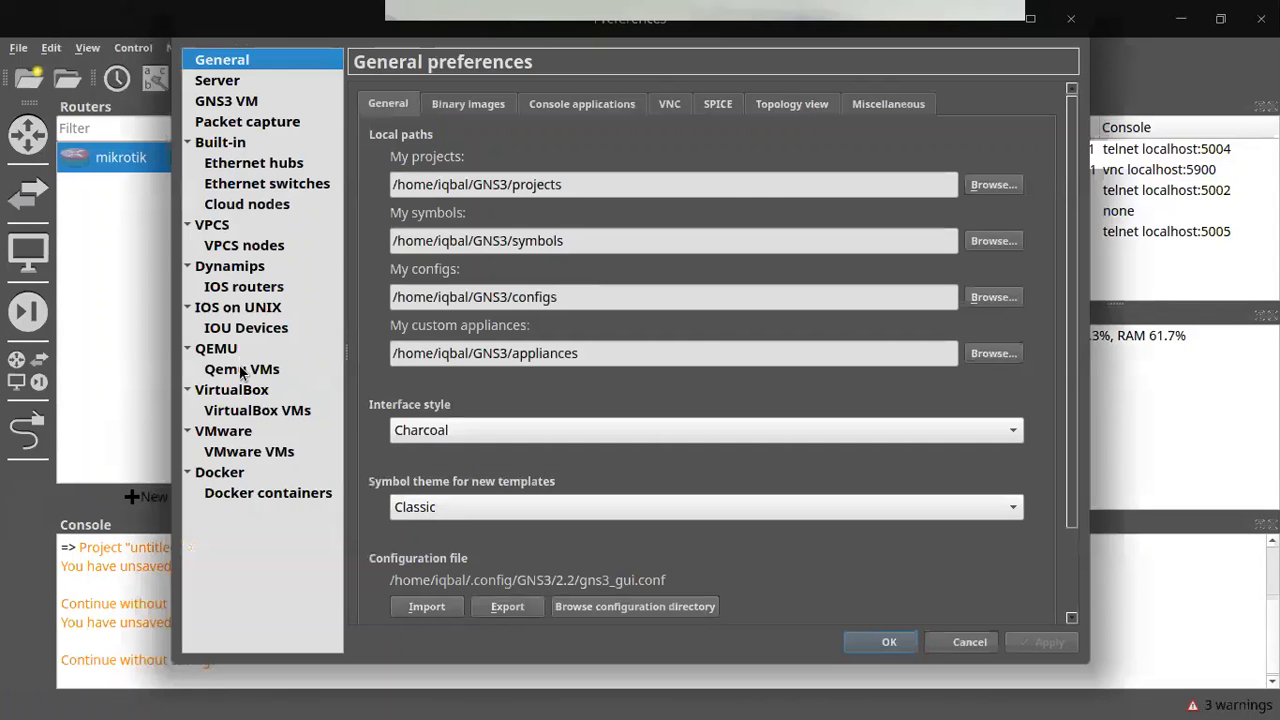
click(242, 369)
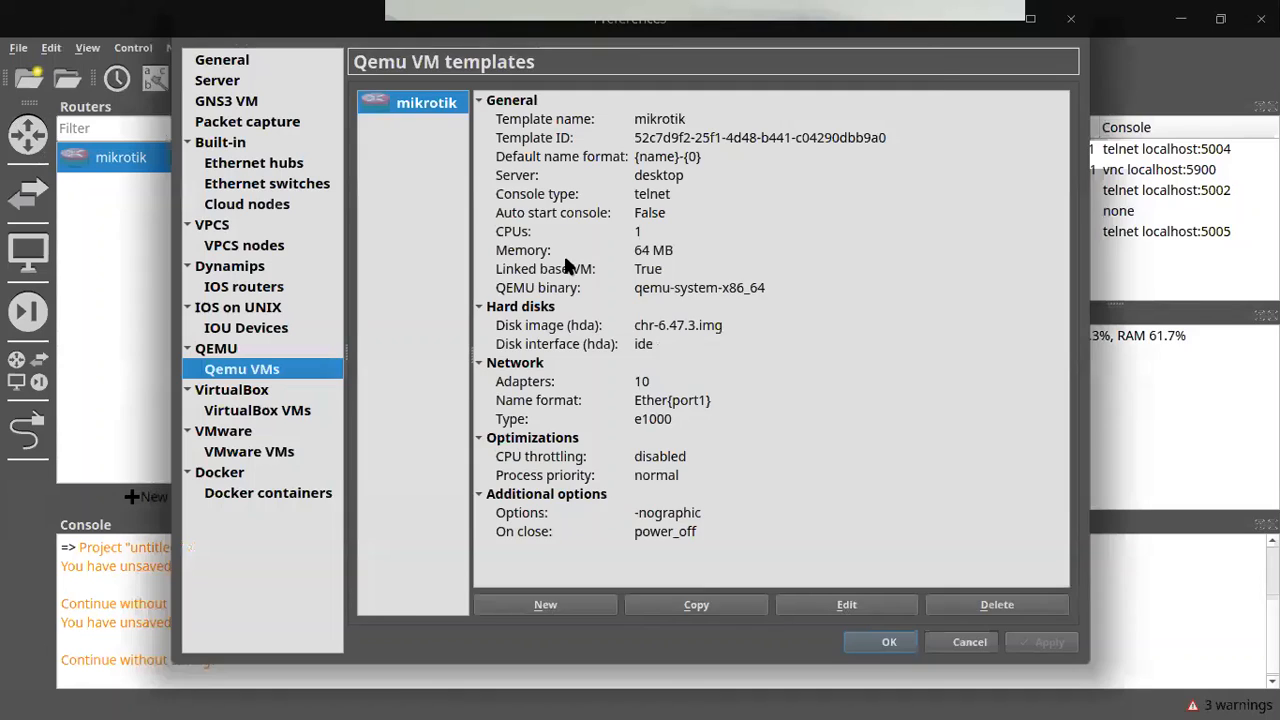
Step: Give the mikrotik template the Classic 'router' symbol, then close its settings and Preferences
click(843, 605)
click(828, 205)
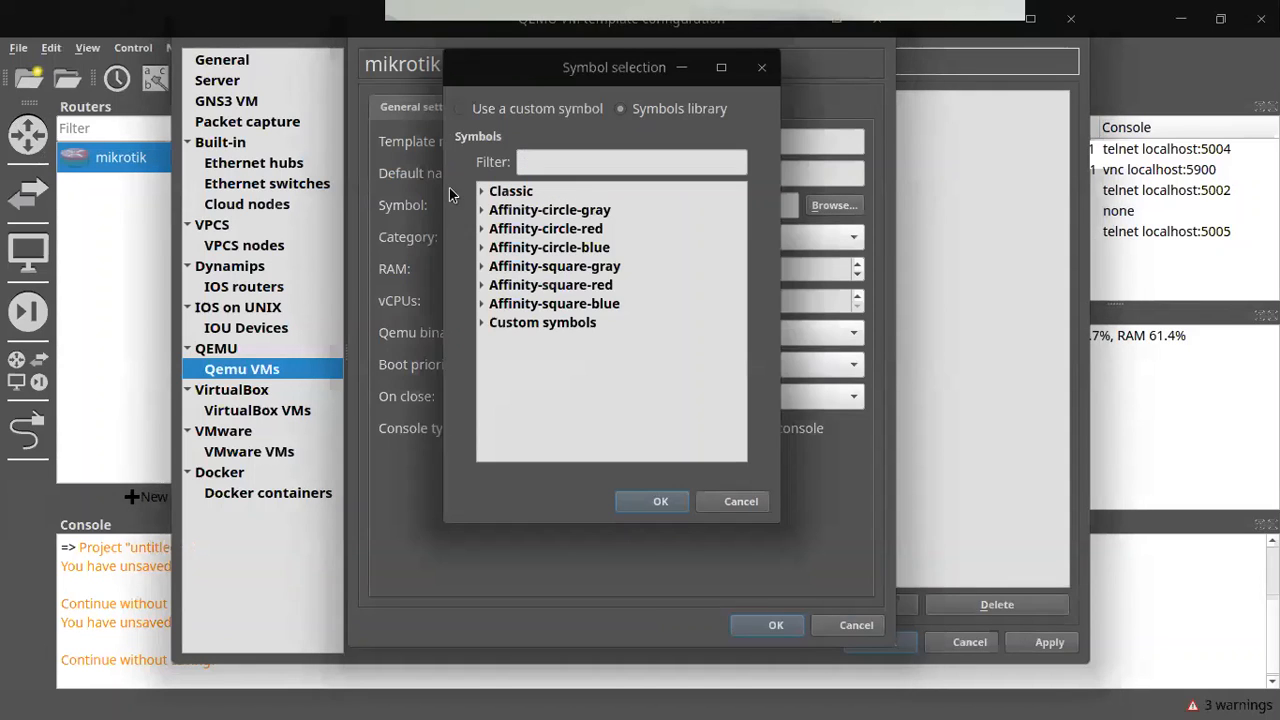
click(481, 192)
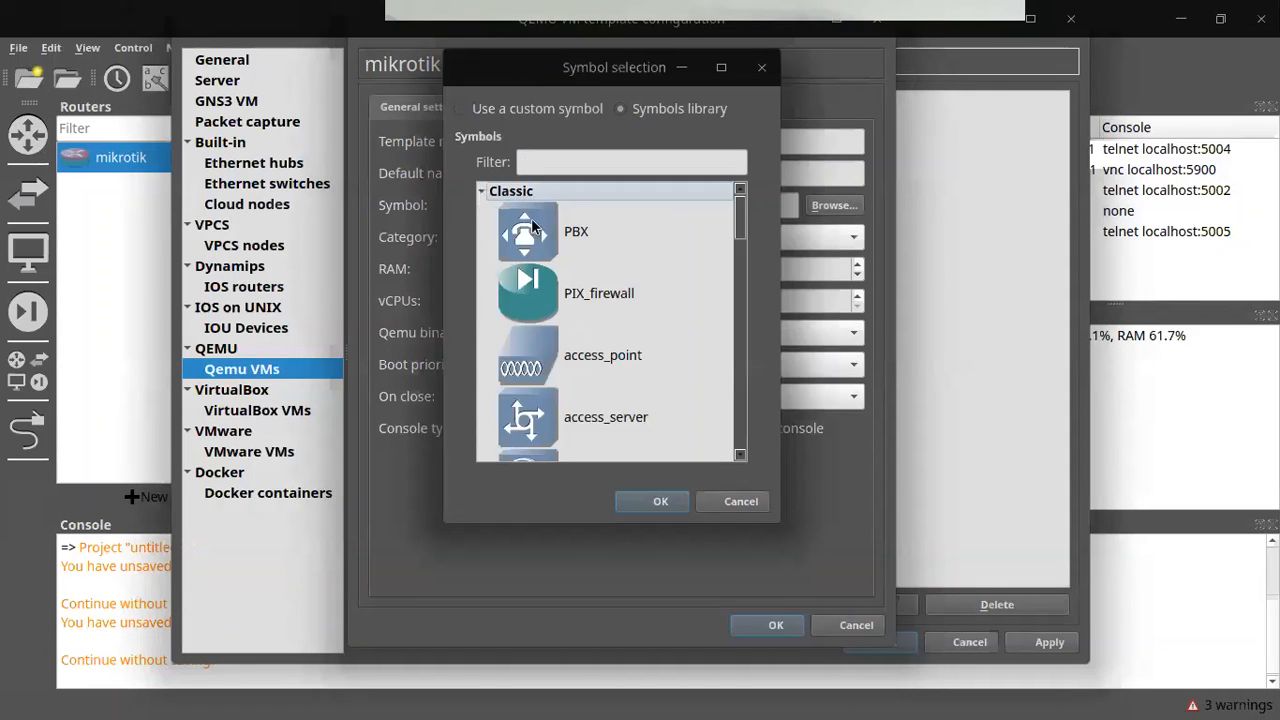
drag(741, 218, 736, 293)
scroll(733, 315, down, 2)
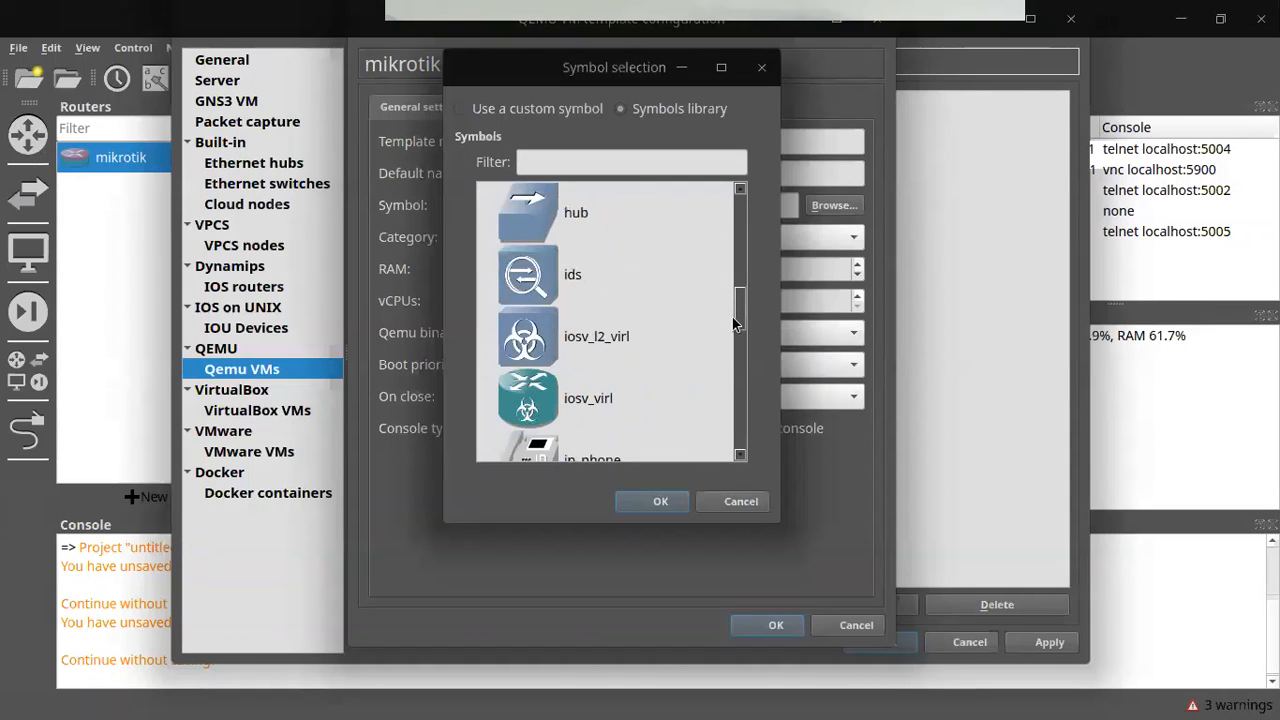
scroll(731, 337, down, 2)
scroll(717, 358, down, 1)
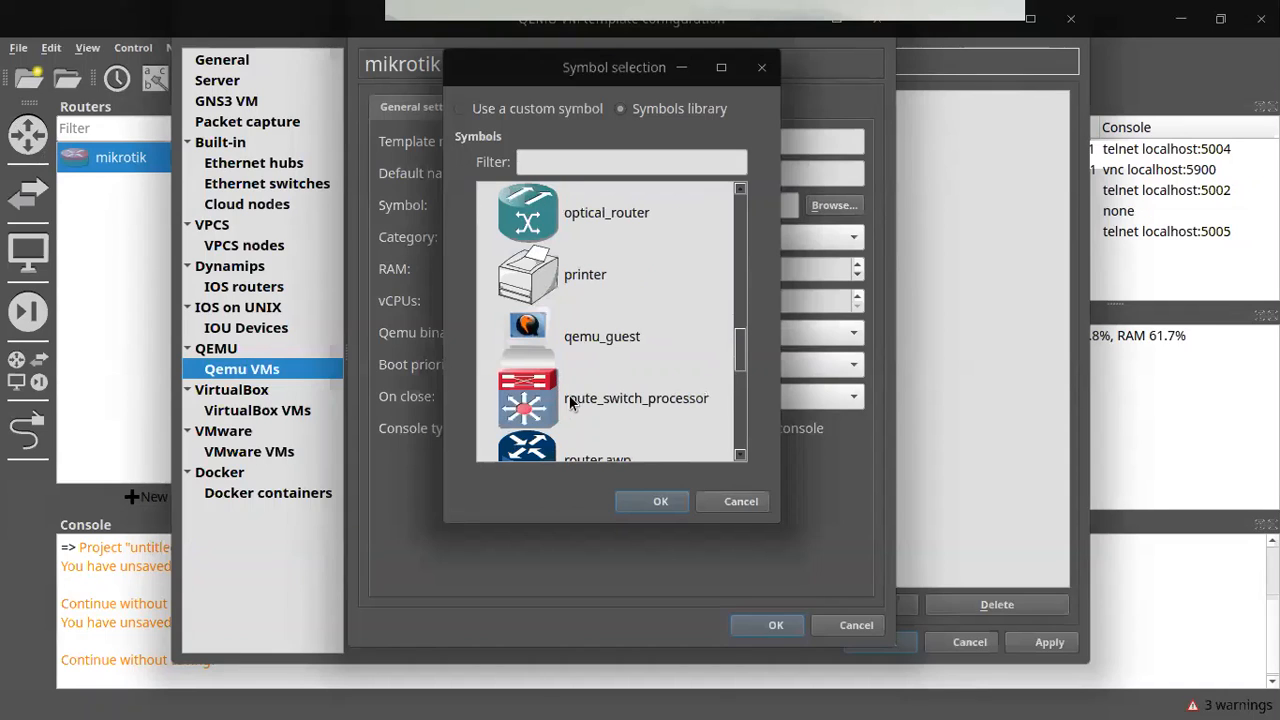
scroll(743, 366, down, 1)
click(632, 397)
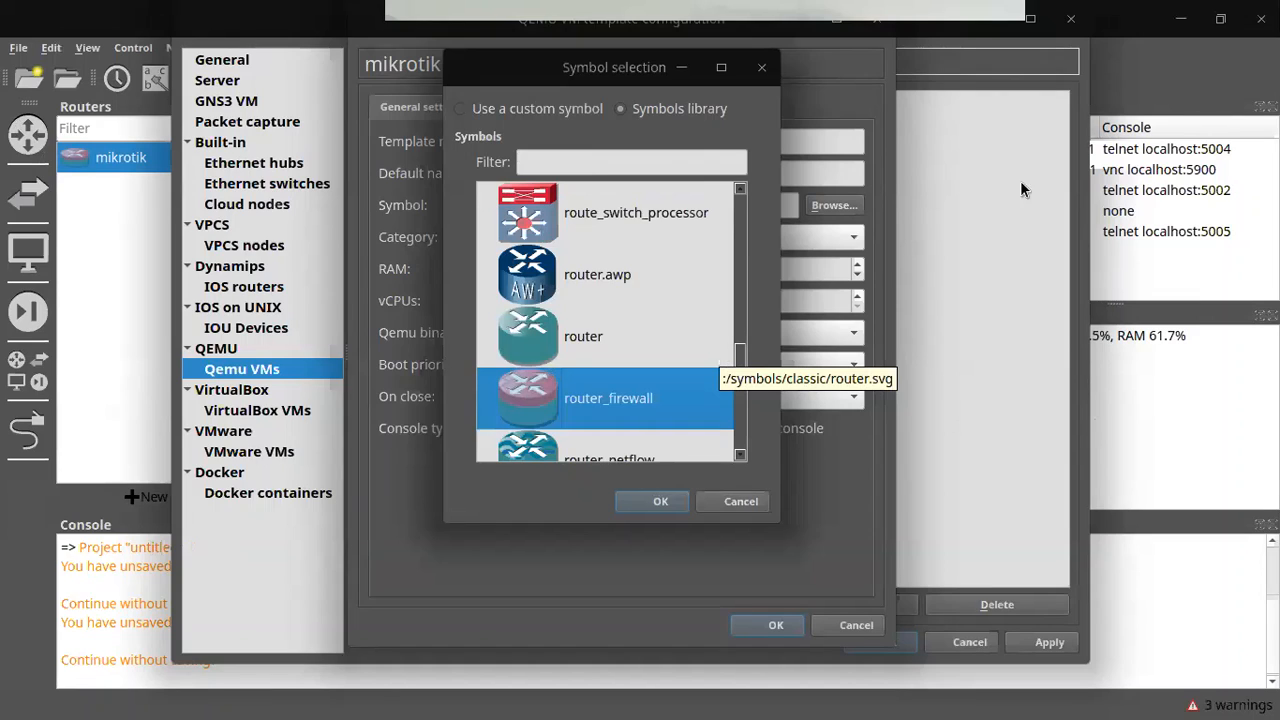
click(577, 352)
click(633, 501)
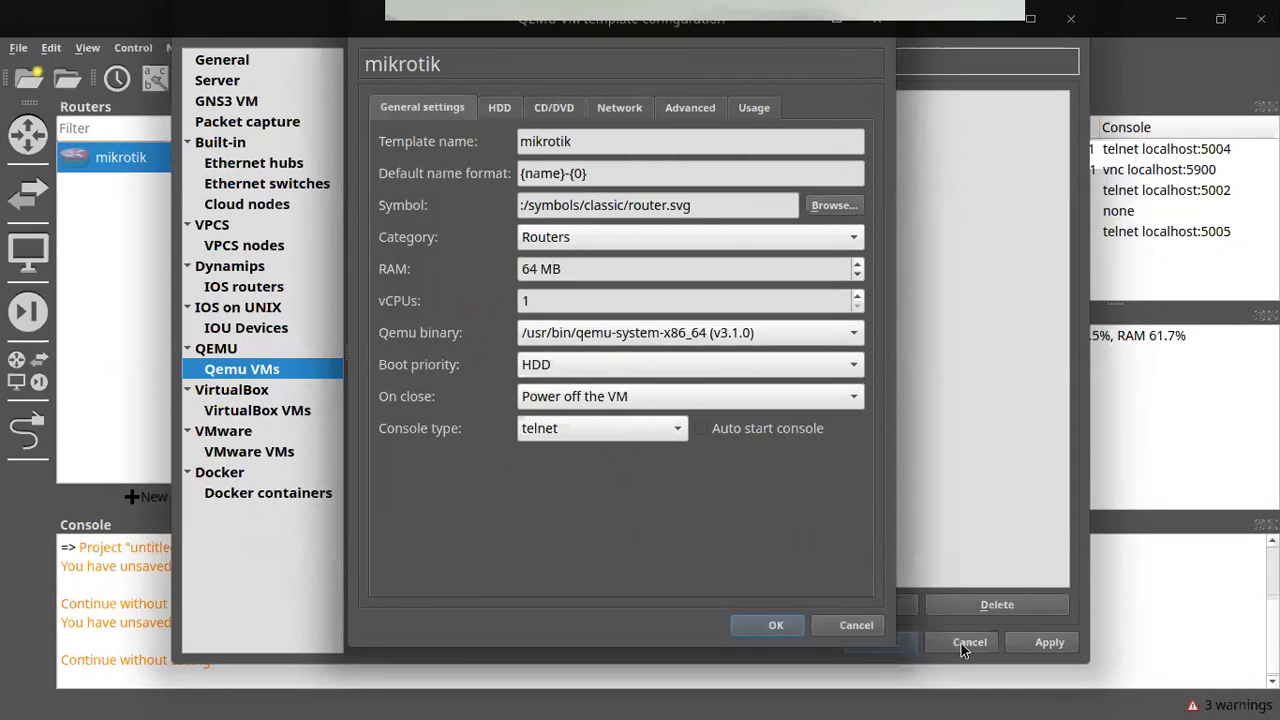
key(Return)
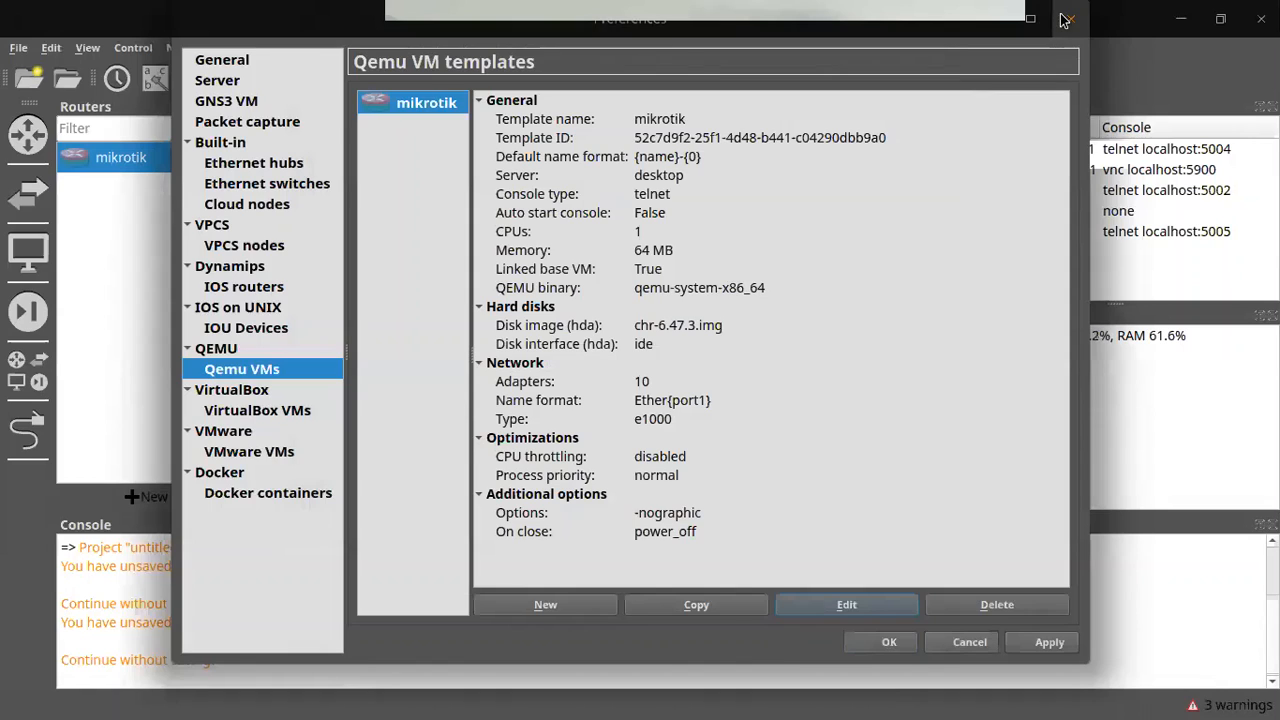
key(Escape)
Step: Leave without saving, nudge mikrotik-1 up, and launch WinBox from the drop-down terminal
click(678, 347)
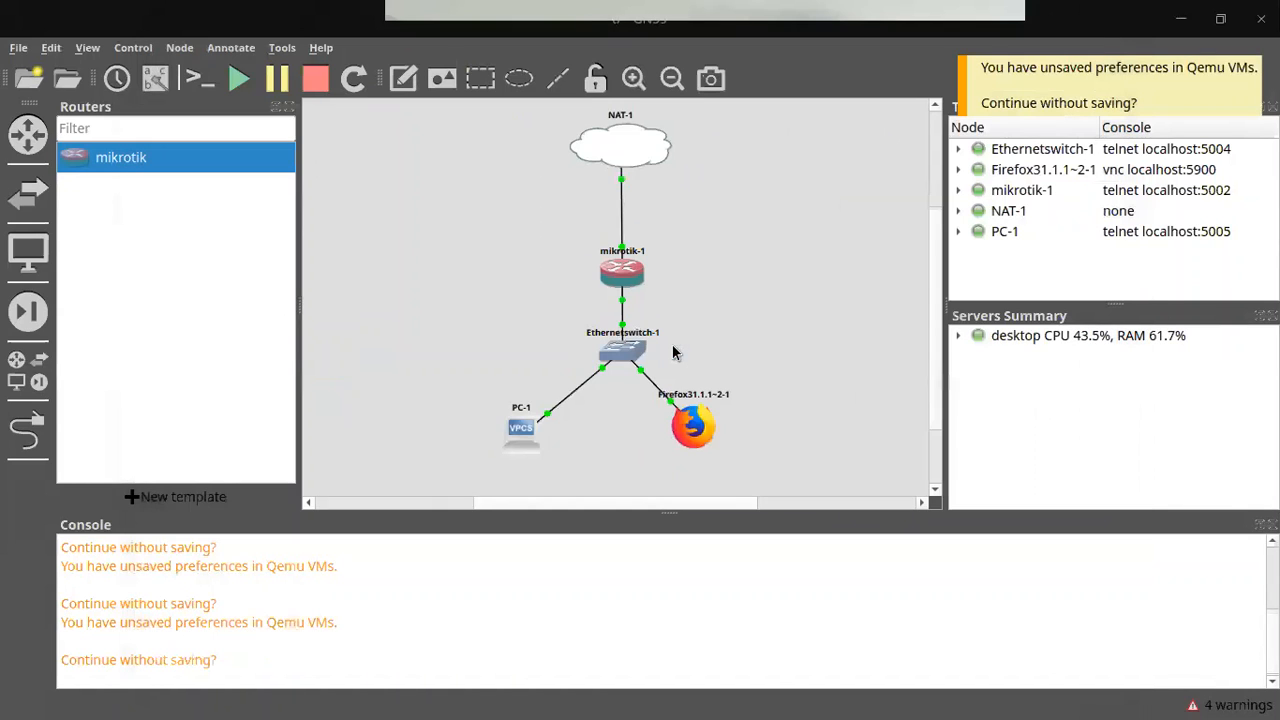
drag(625, 264, 622, 240)
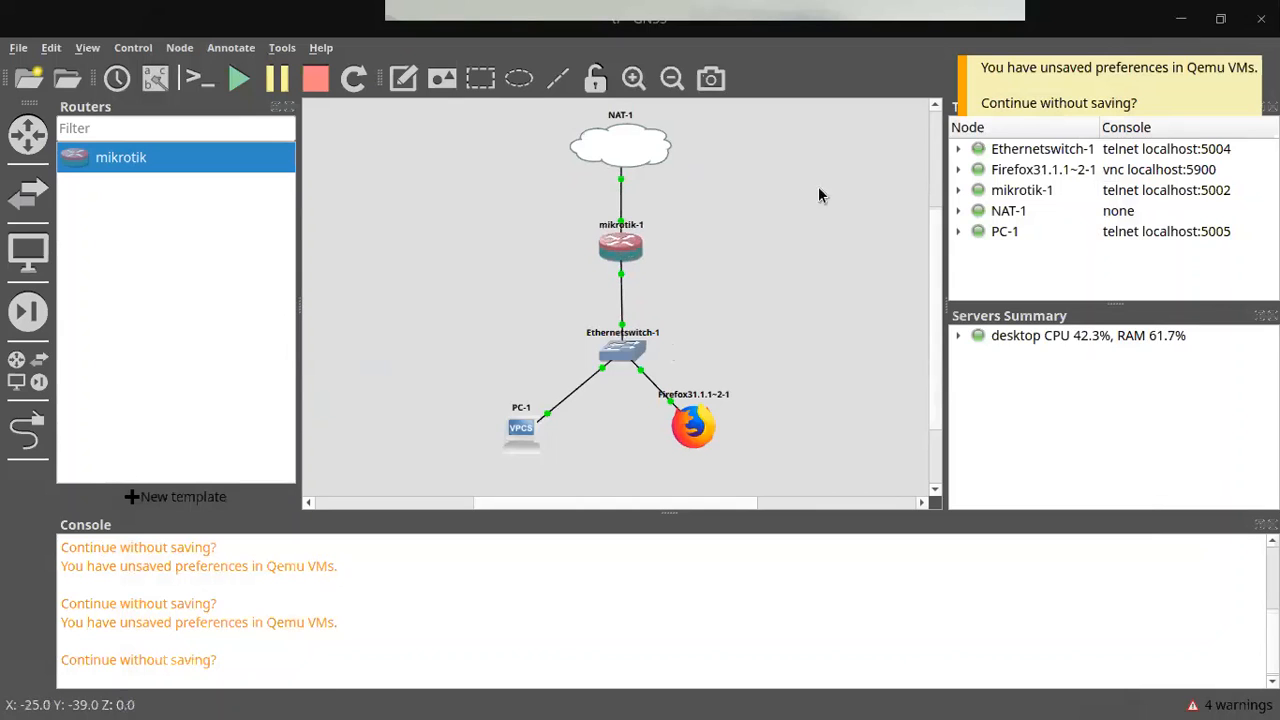
mouse_move(526, 702)
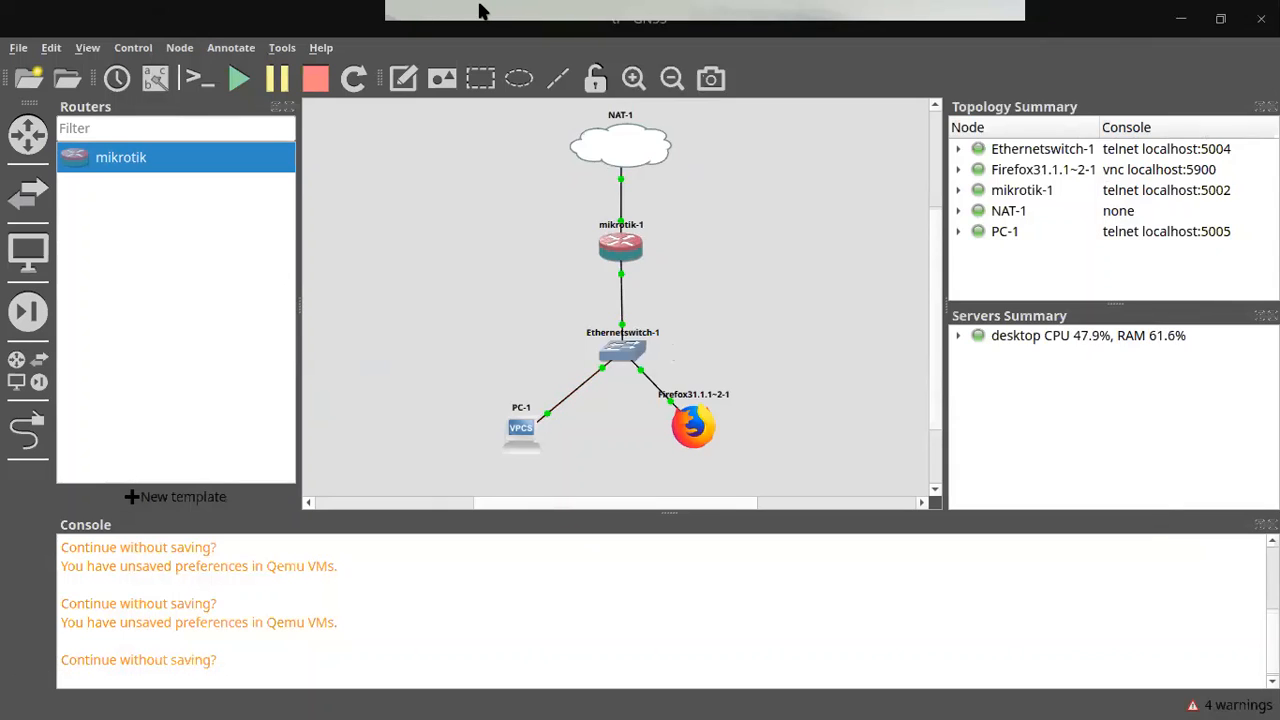
key(F12)
key(ctrl+c)
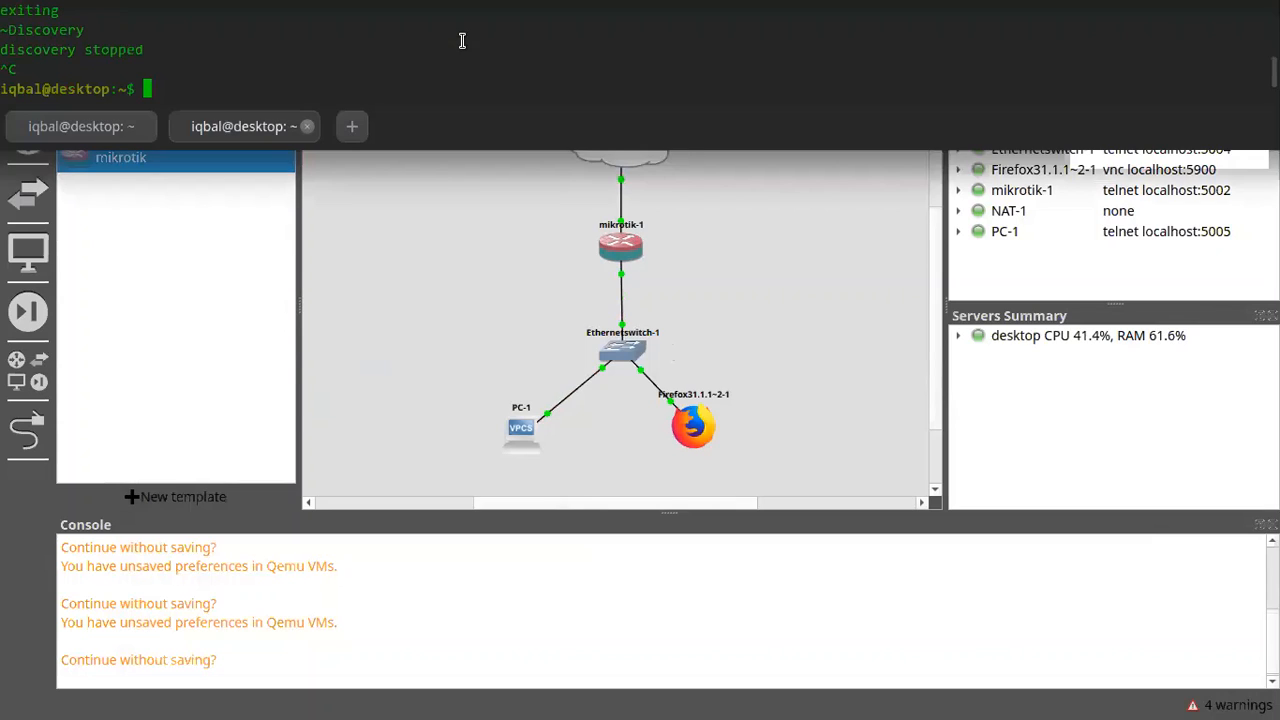
text(window)
key(F12)
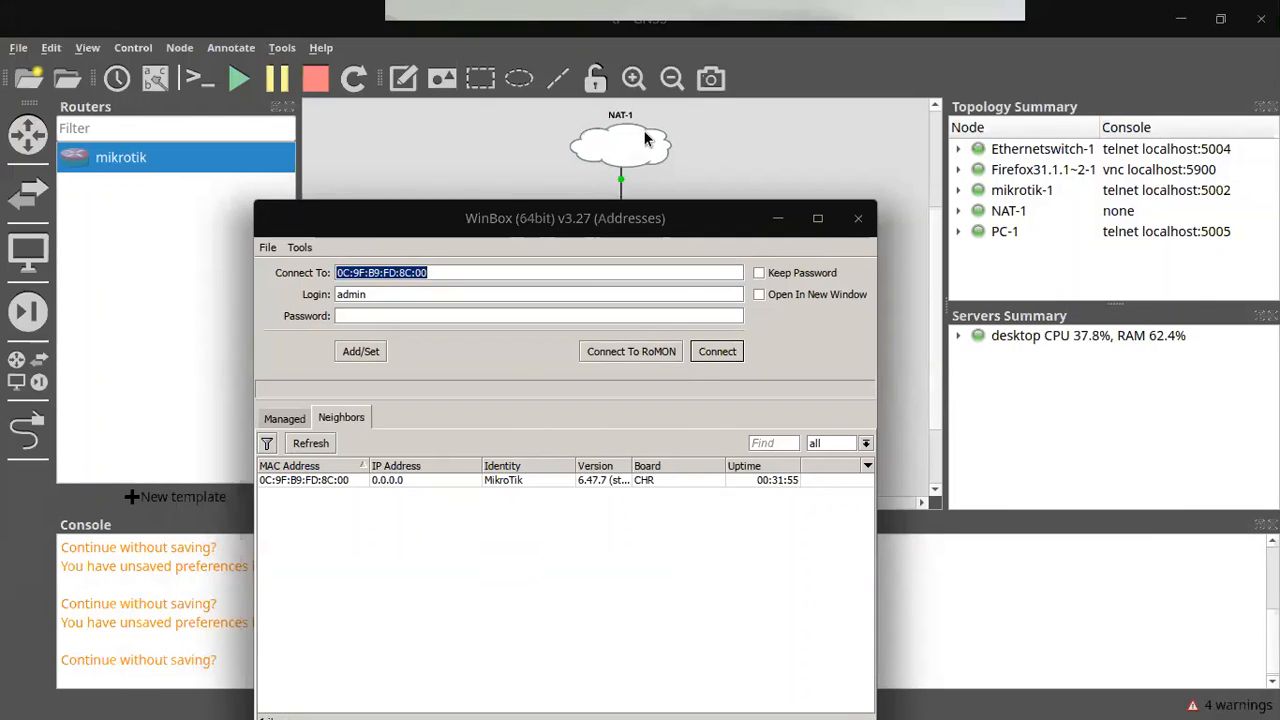
Step: Connect WinBox to the discovered MikroTik router by MAC as admin with an empty password
drag(730, 200, 1012, 240)
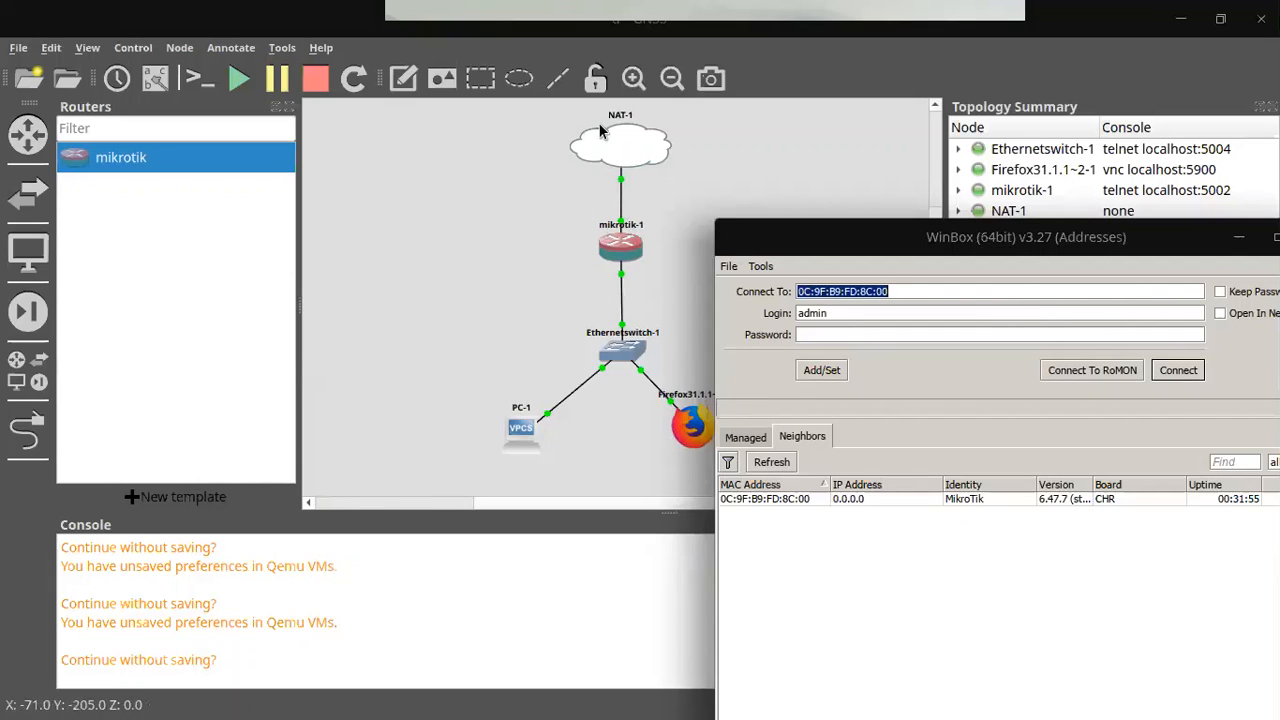
drag(880, 252, 270, 96)
drag(142, 62, 32, 48)
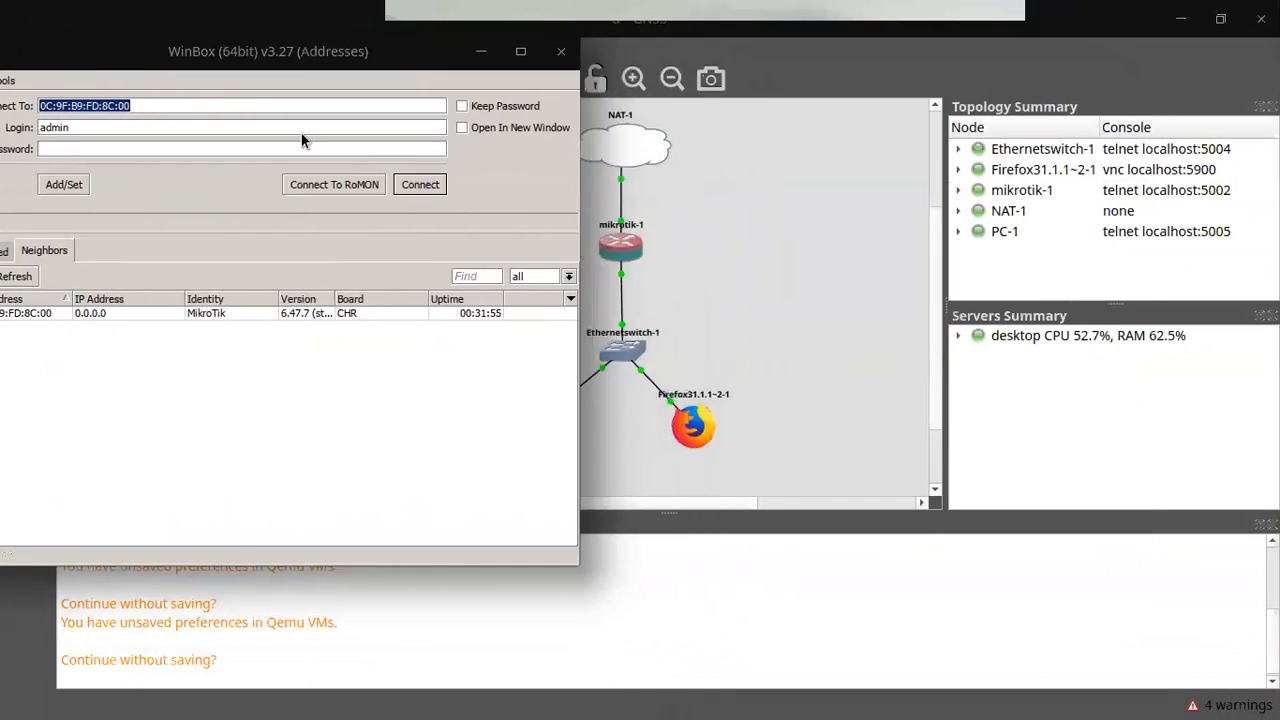
drag(258, 50, 287, 45)
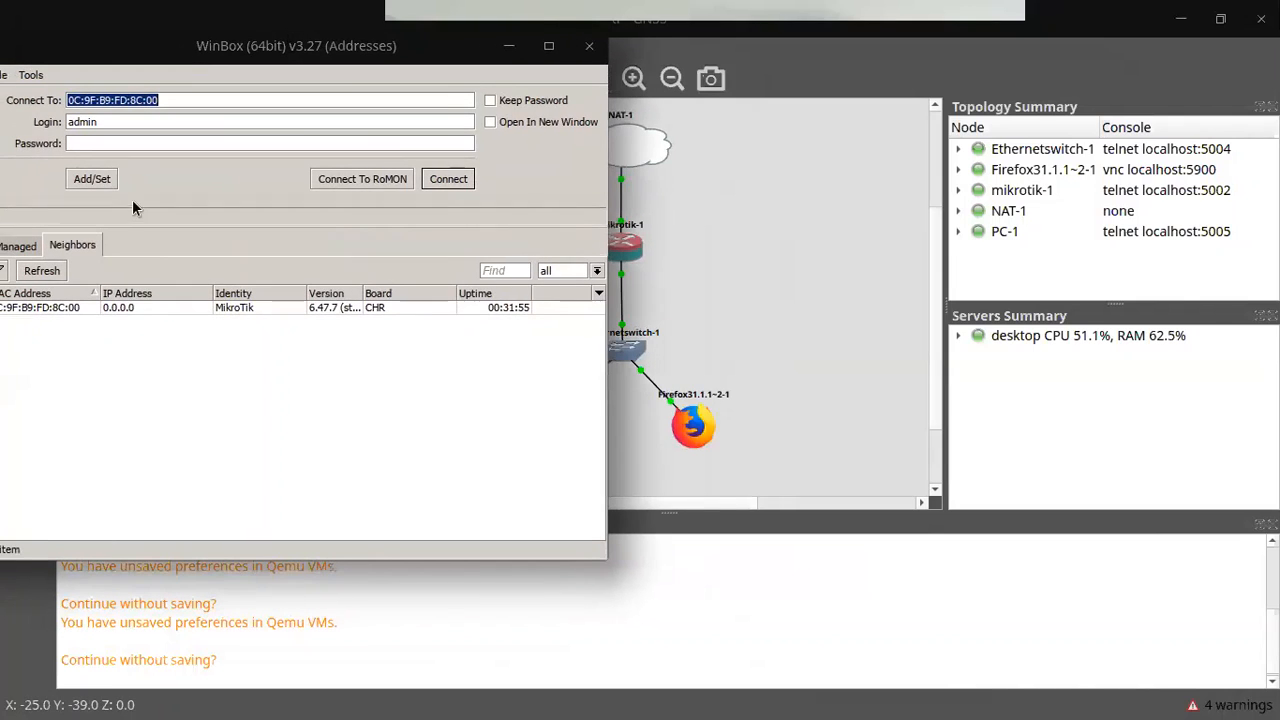
click(52, 308)
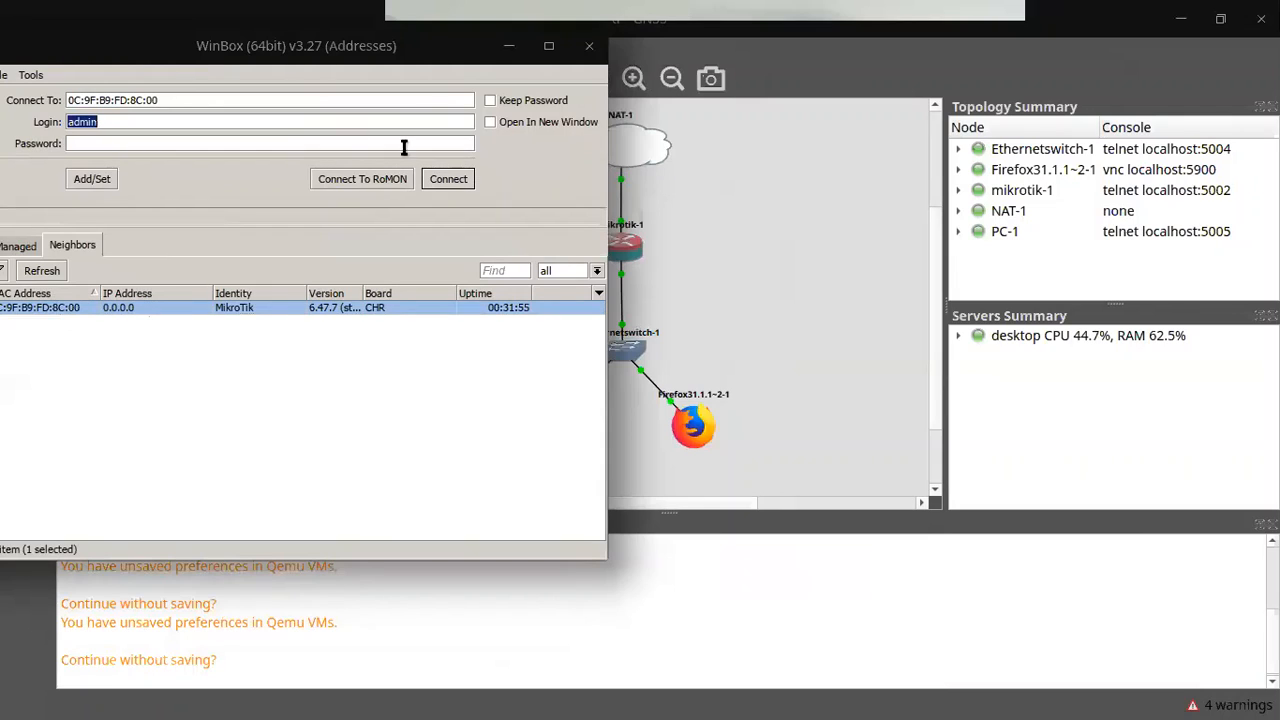
click(89, 141)
click(462, 182)
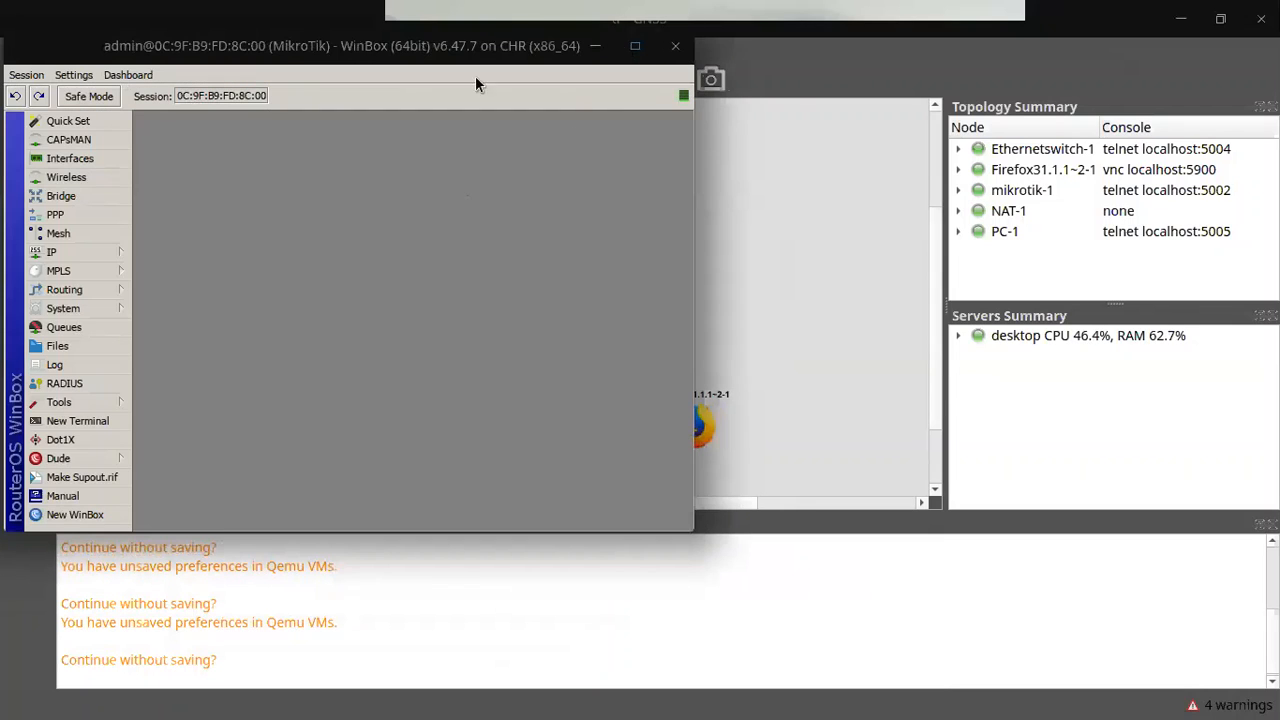
click(629, 48)
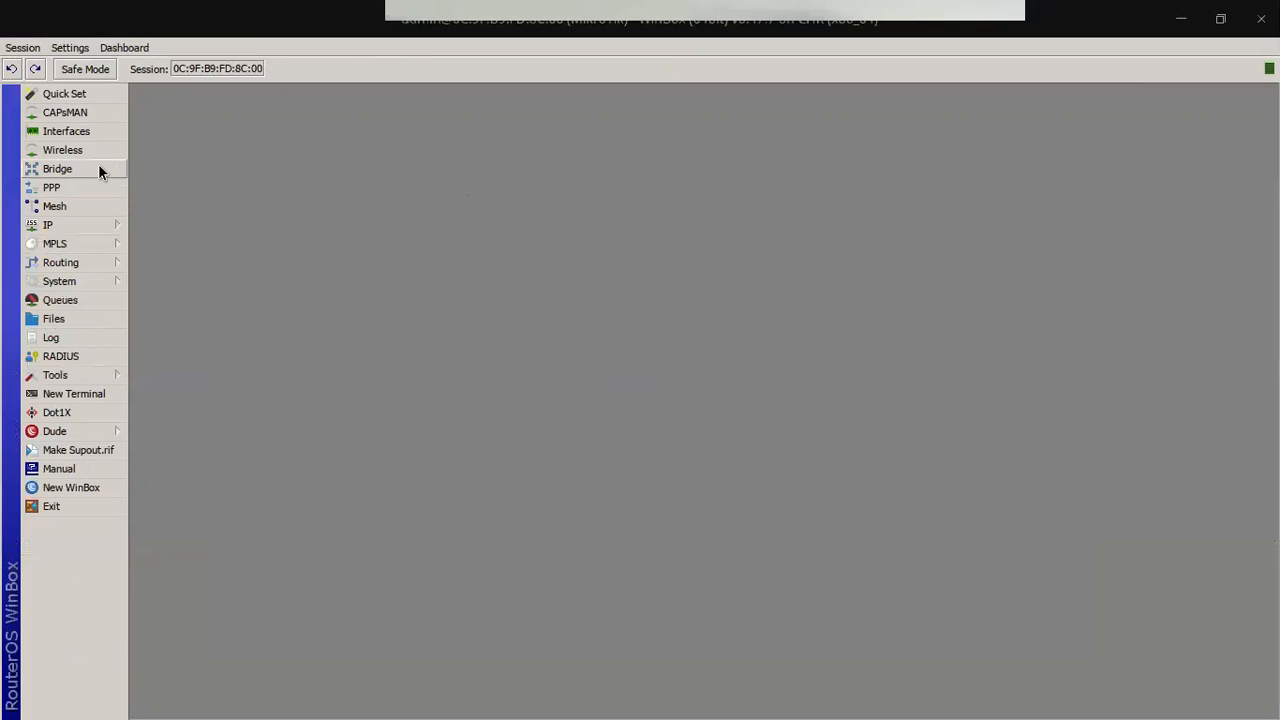
Step: Check the router's IP address list, which is still empty
click(67, 225)
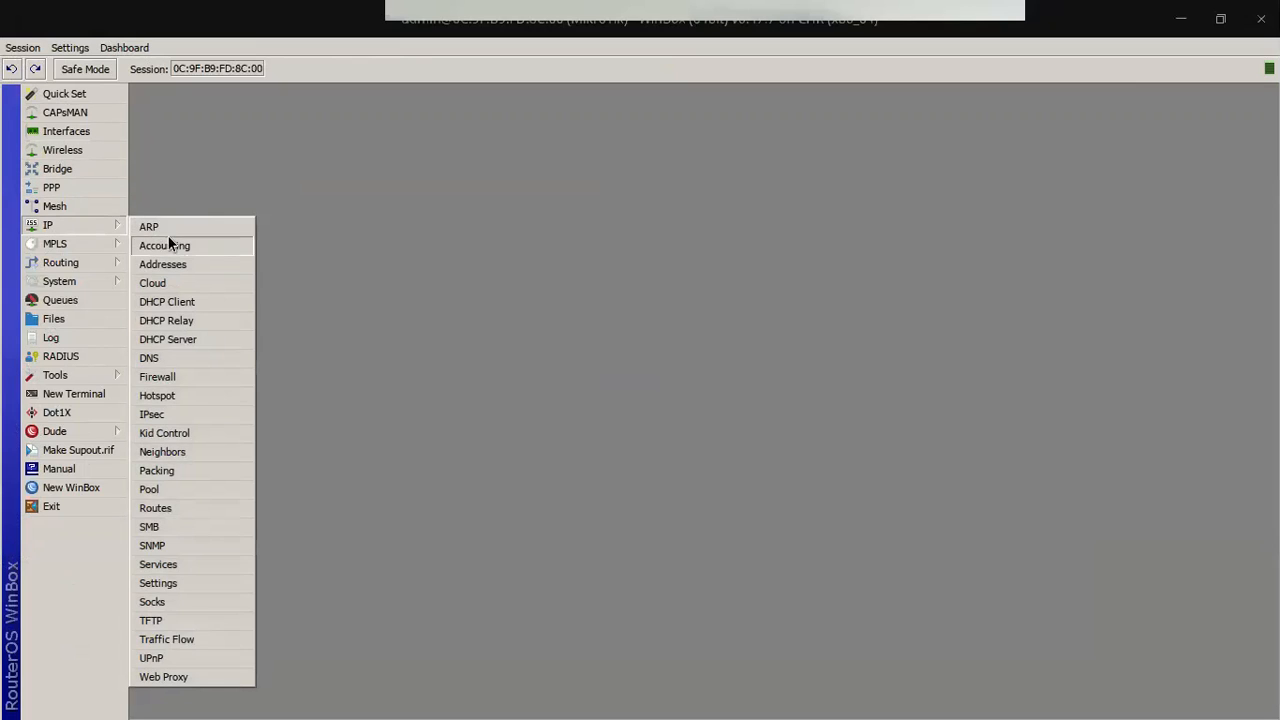
click(171, 263)
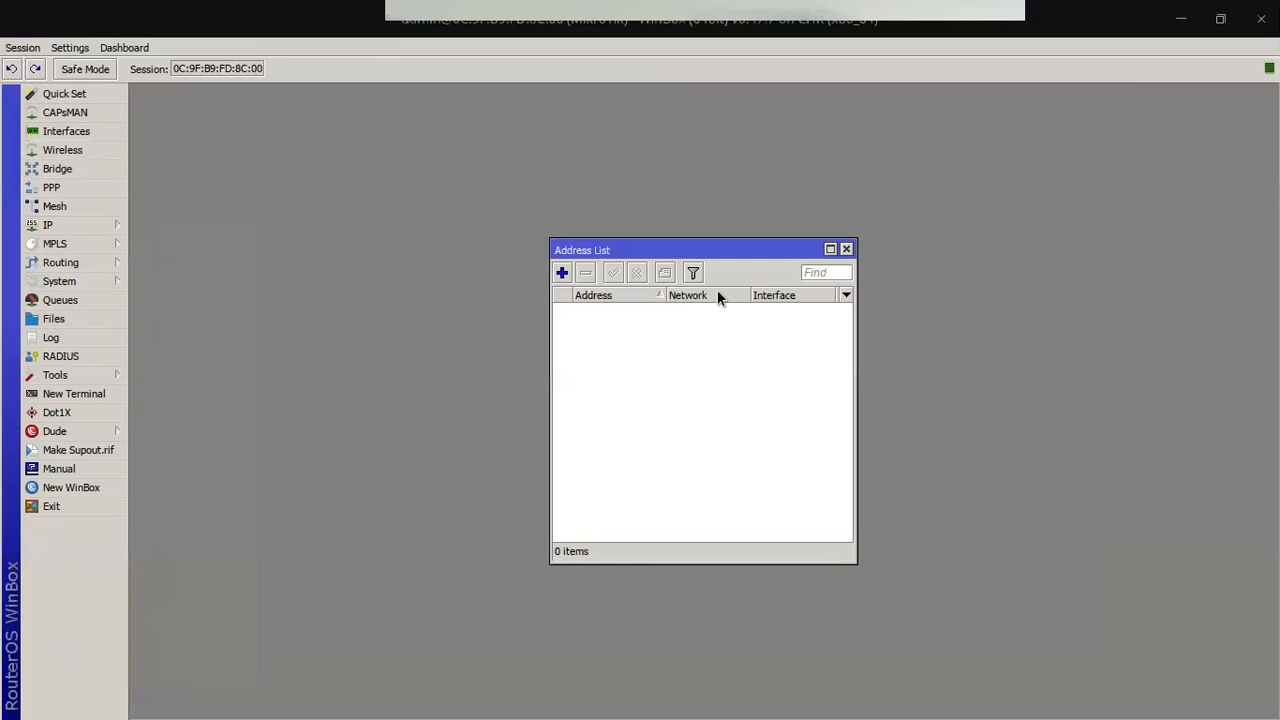
click(846, 249)
Step: Run ping google.com from a router terminal
click(82, 393)
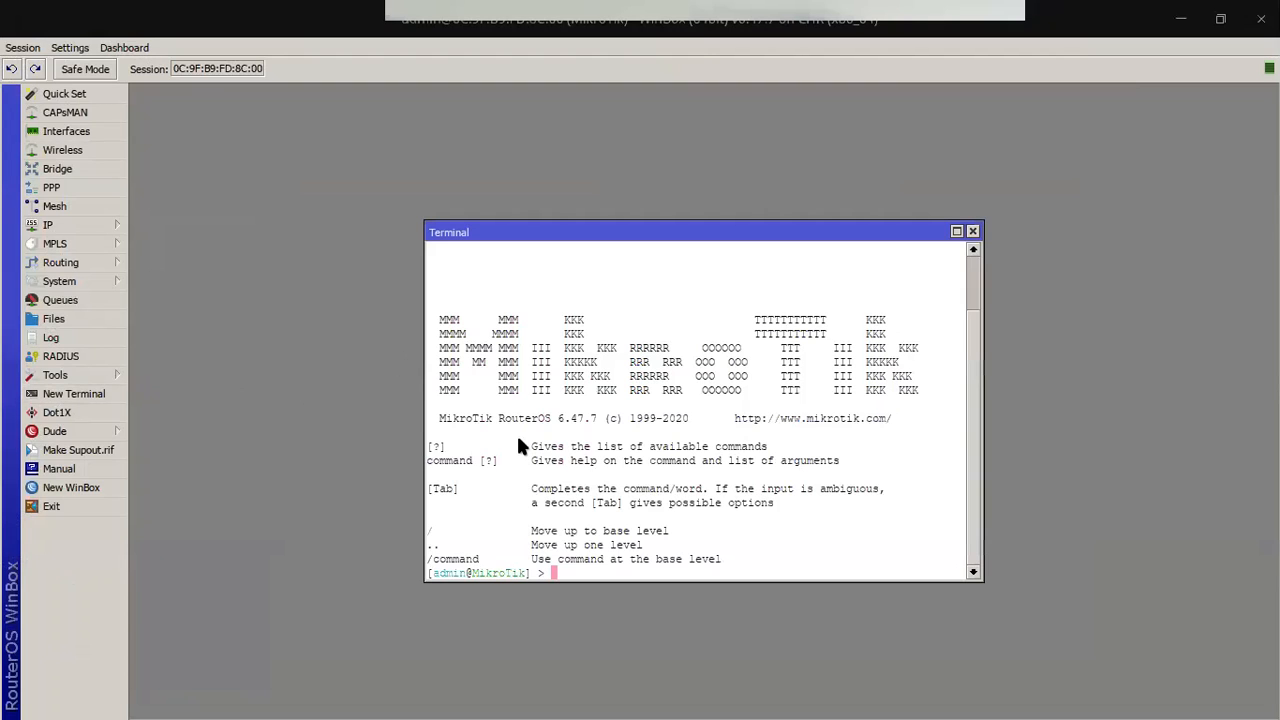
click(972, 231)
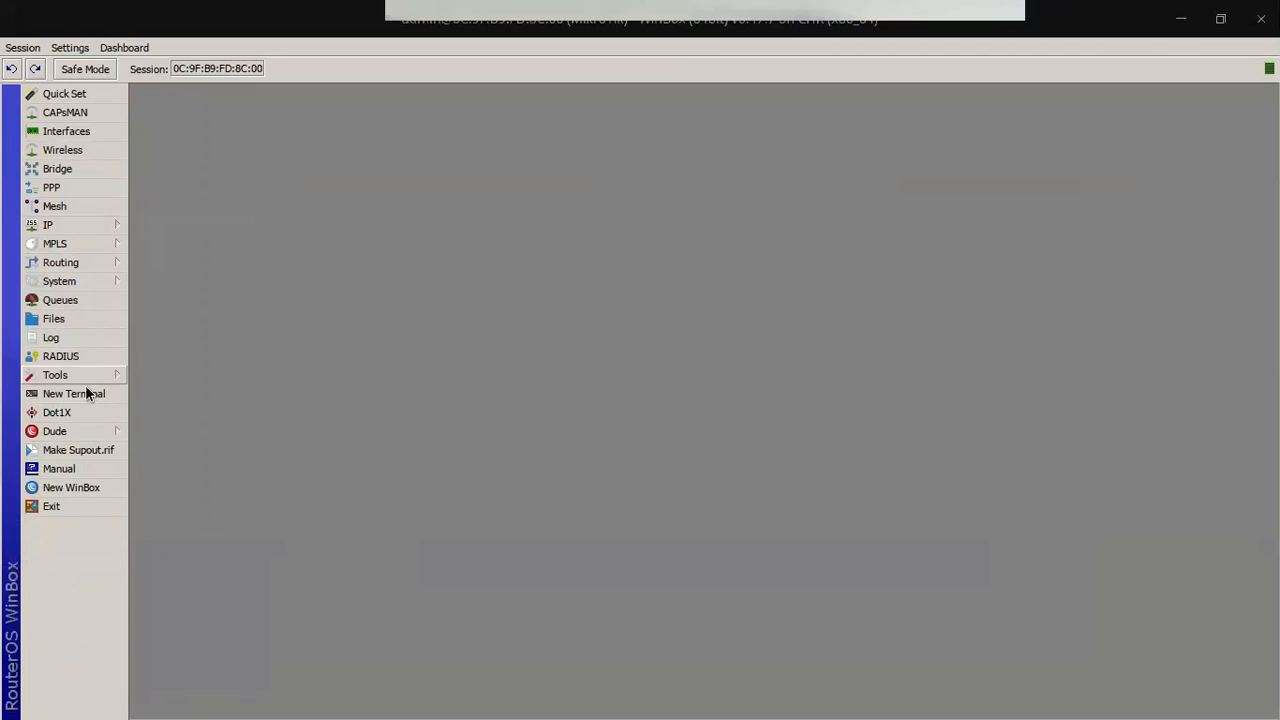
click(86, 390)
text(pin)
key(BackSpace)
text(ng gogle.)
key(BackSpace)
key(BackSpace)
key(BackSpace)
key(BackSpace)
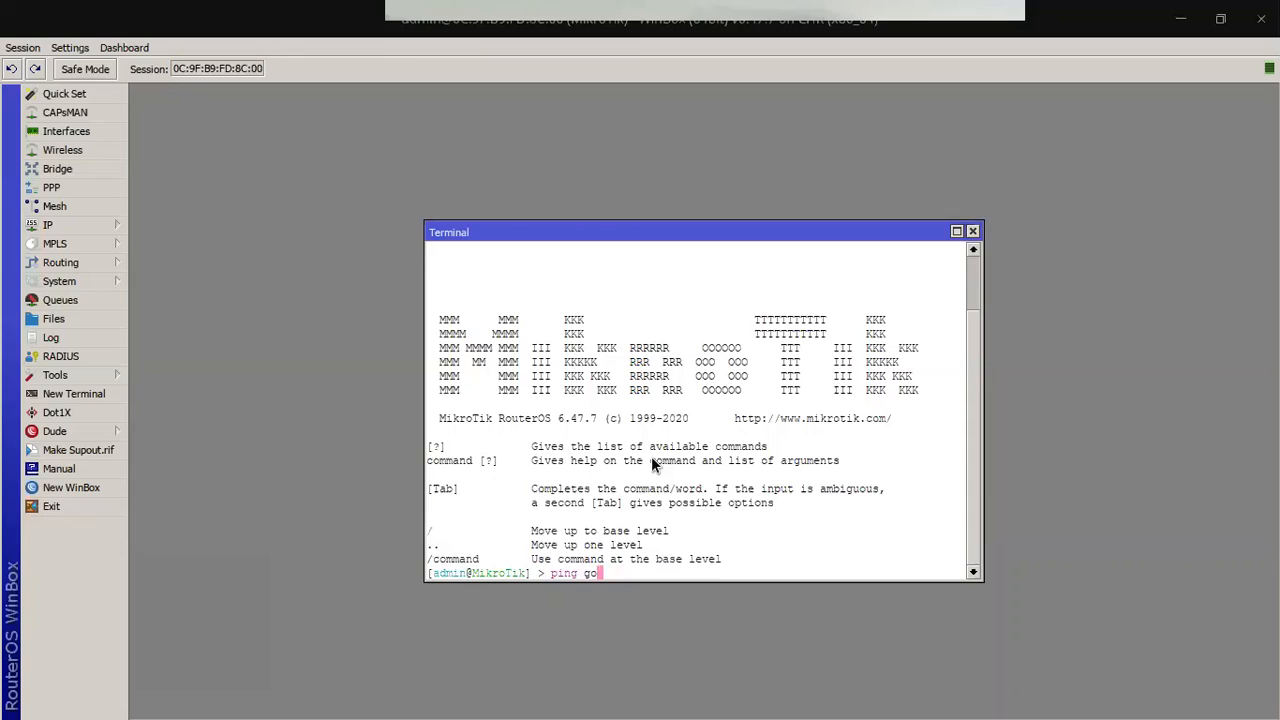
text(ogle.co)
text(m)
key(Return)
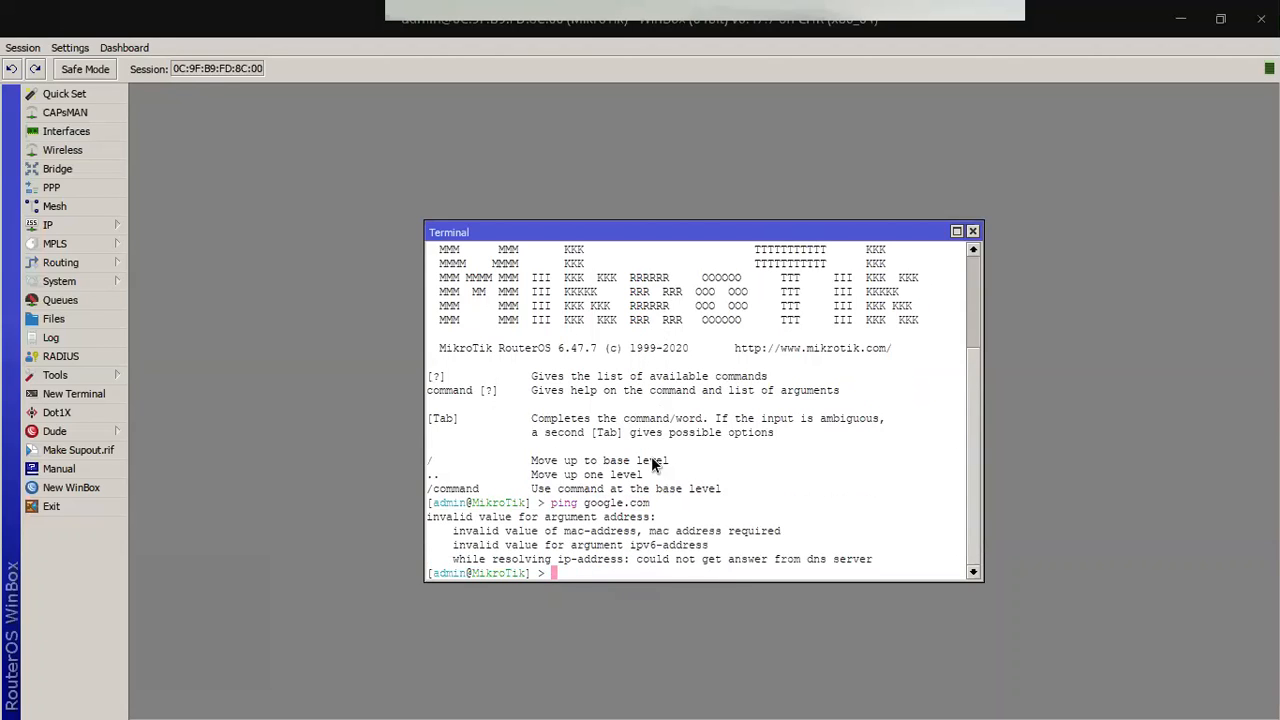
Step: Add the canvas note '1. IP untuk konek ke wan' beside NAT-1, then switch to the Impress slides
click(1179, 17)
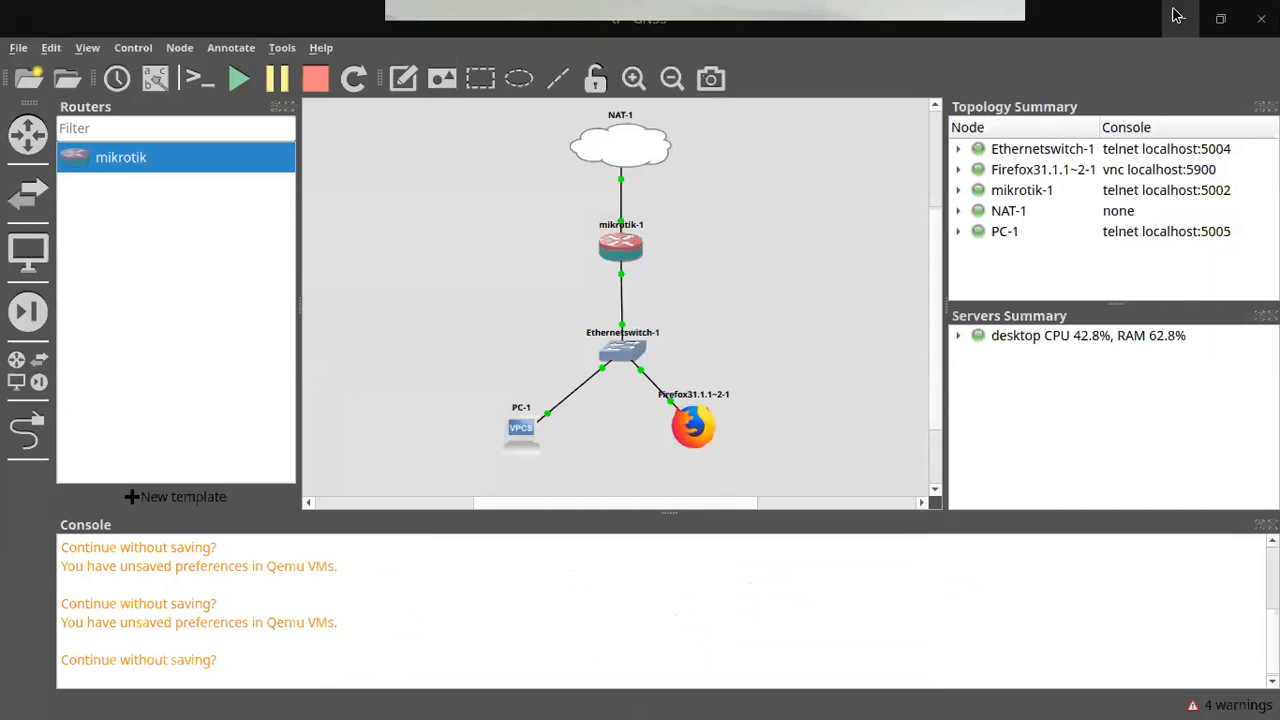
click(413, 90)
click(378, 178)
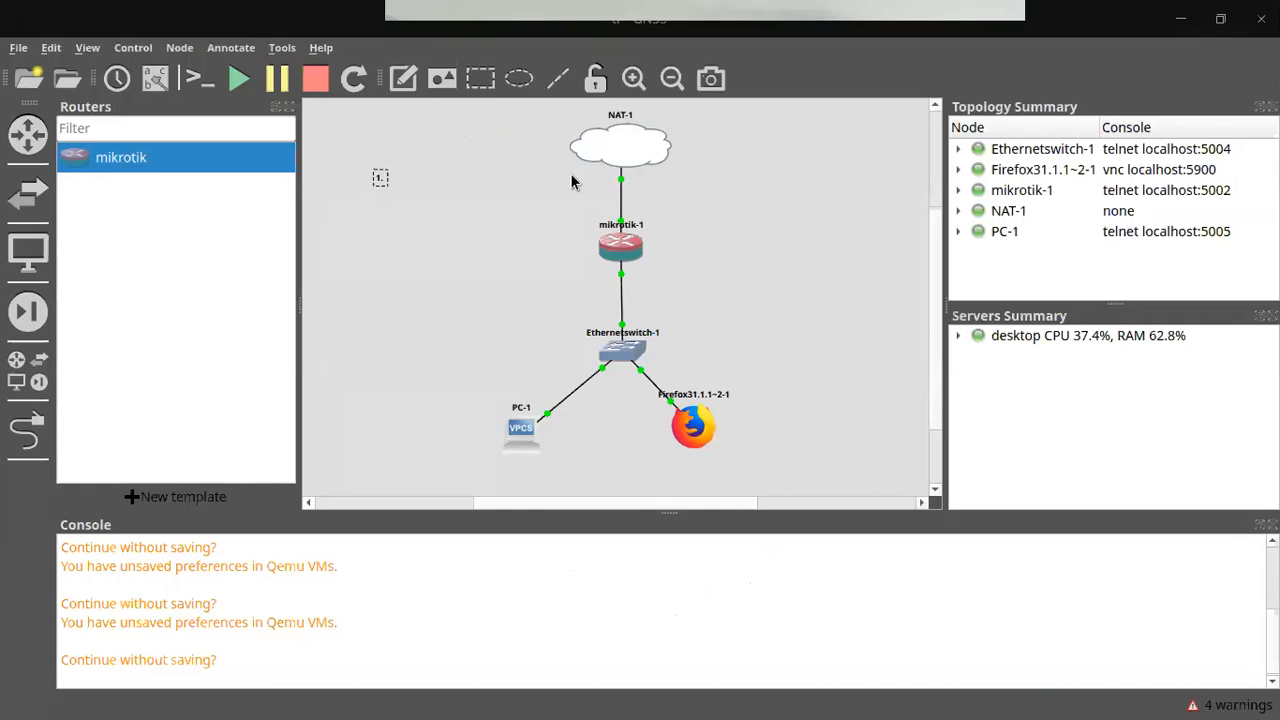
text(1. IP untuk konek ke wan)
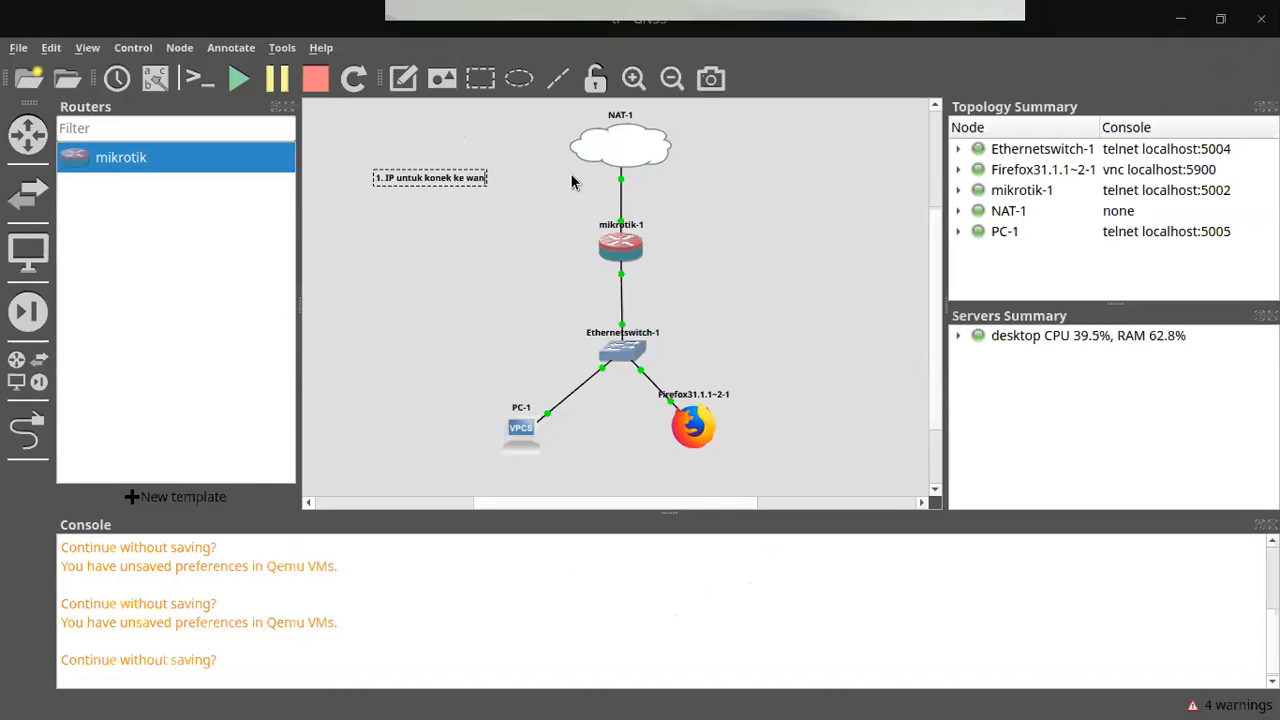
click(572, 181)
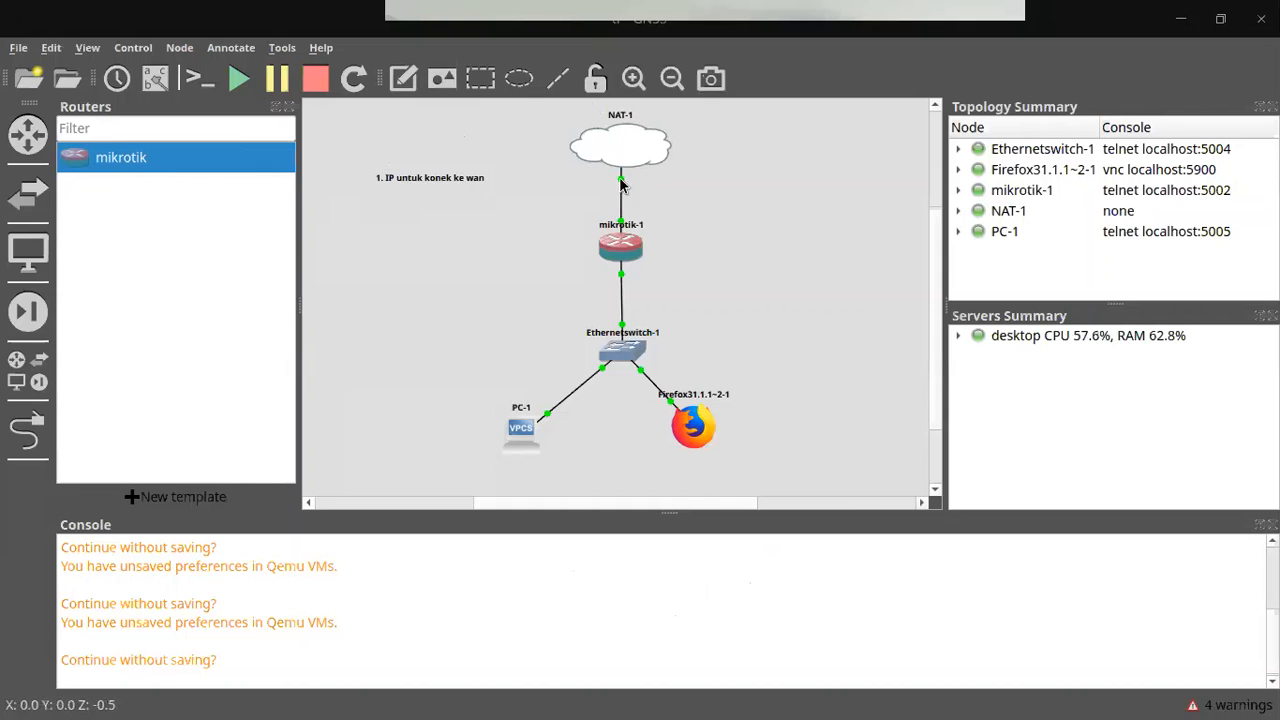
key(alt+Tab)
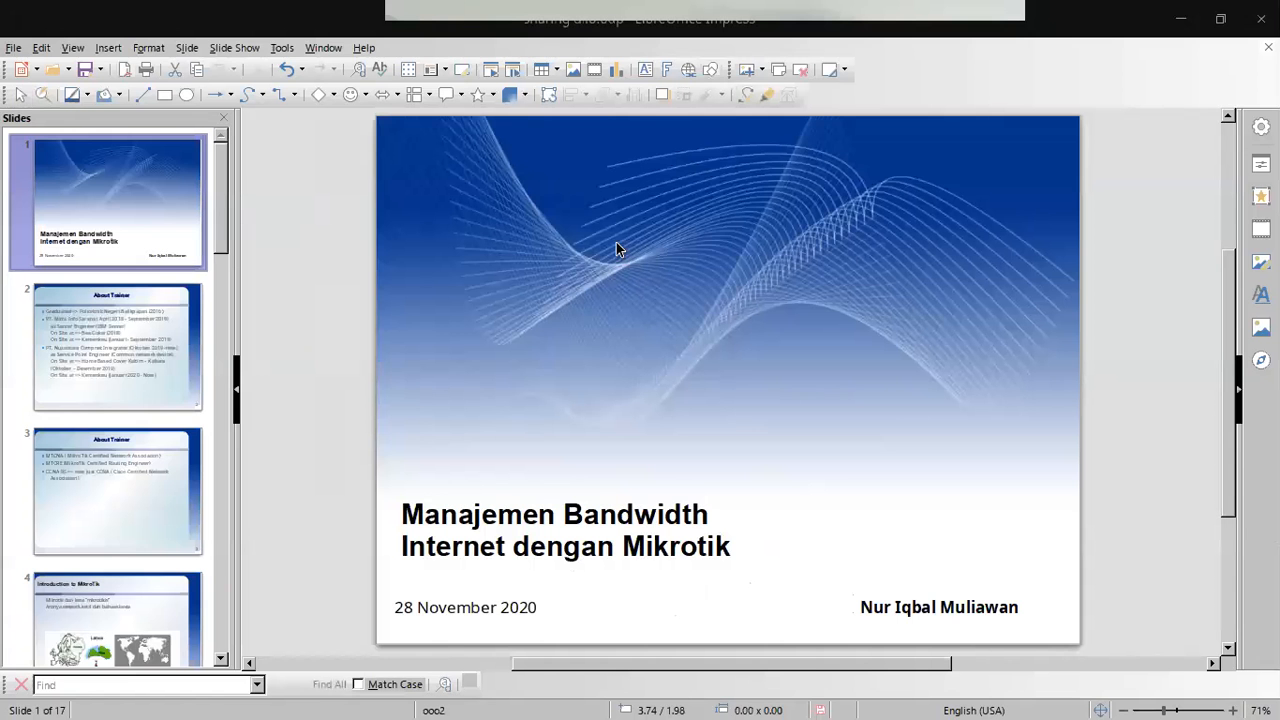
key(alt+Tab)
key(alt+Tab)
key(alt+Tab)
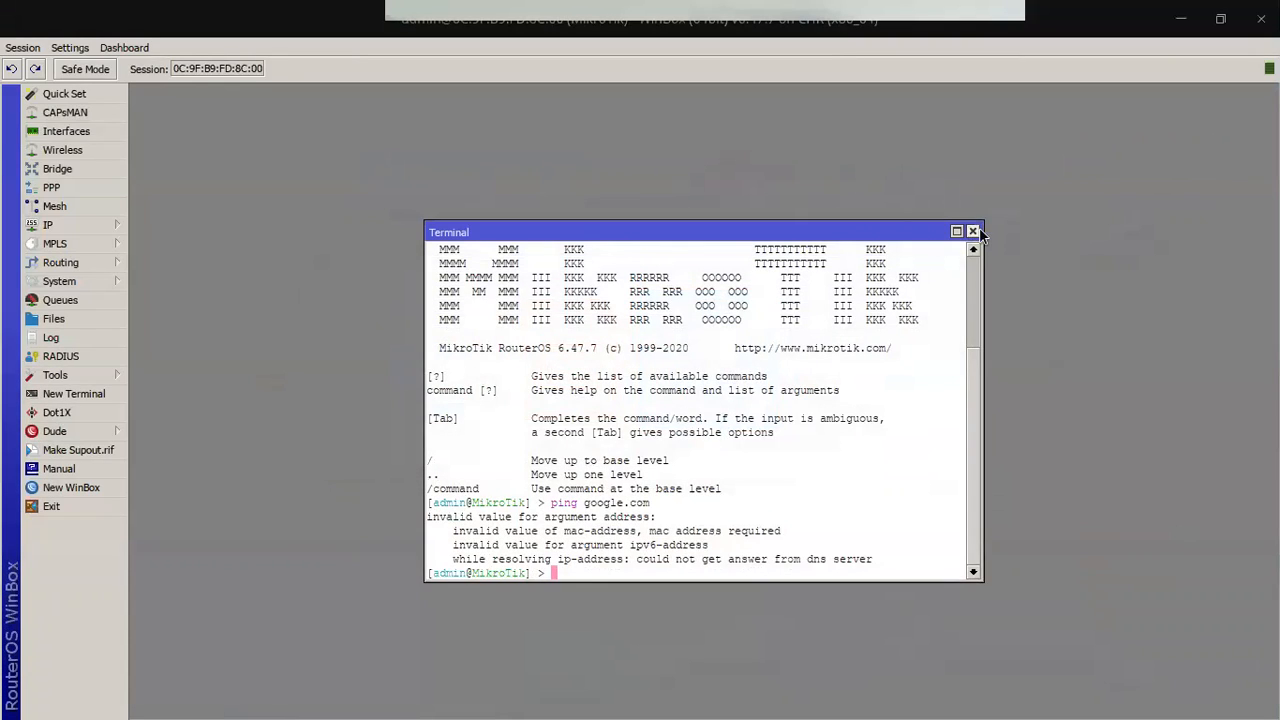
Step: Close the terminal and delete the existing ether2 DHCP client
click(972, 231)
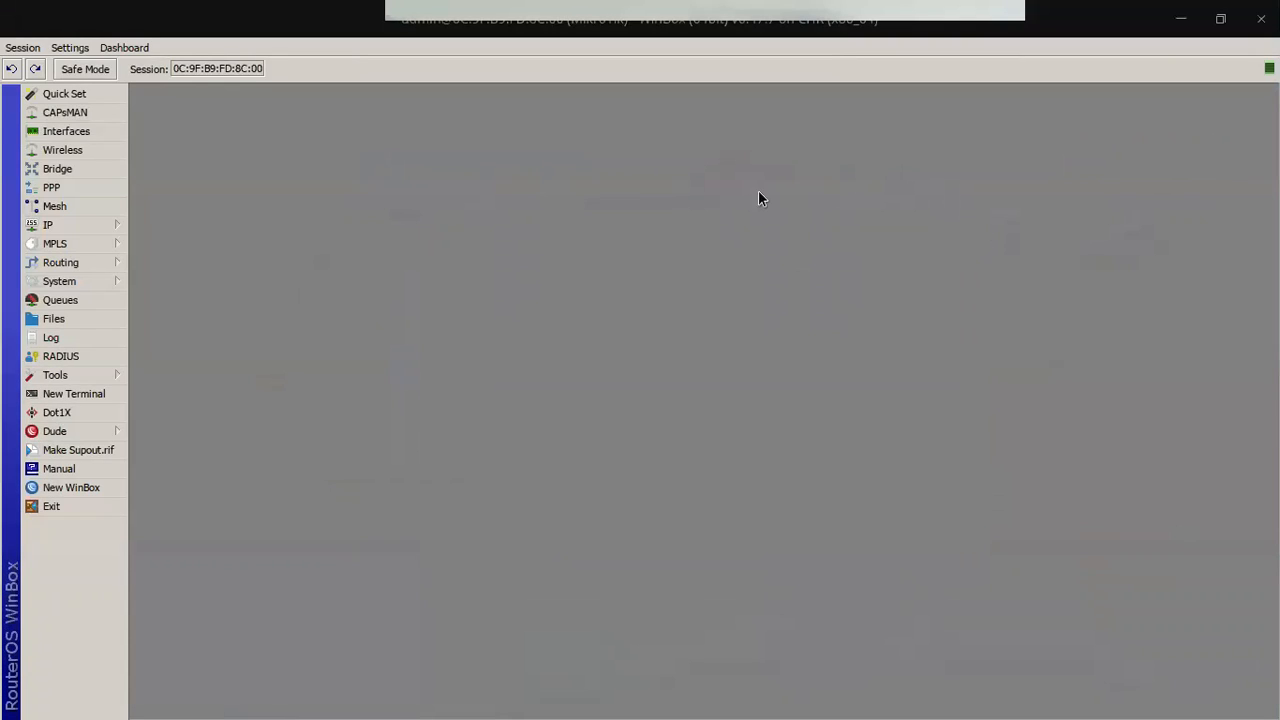
click(35, 226)
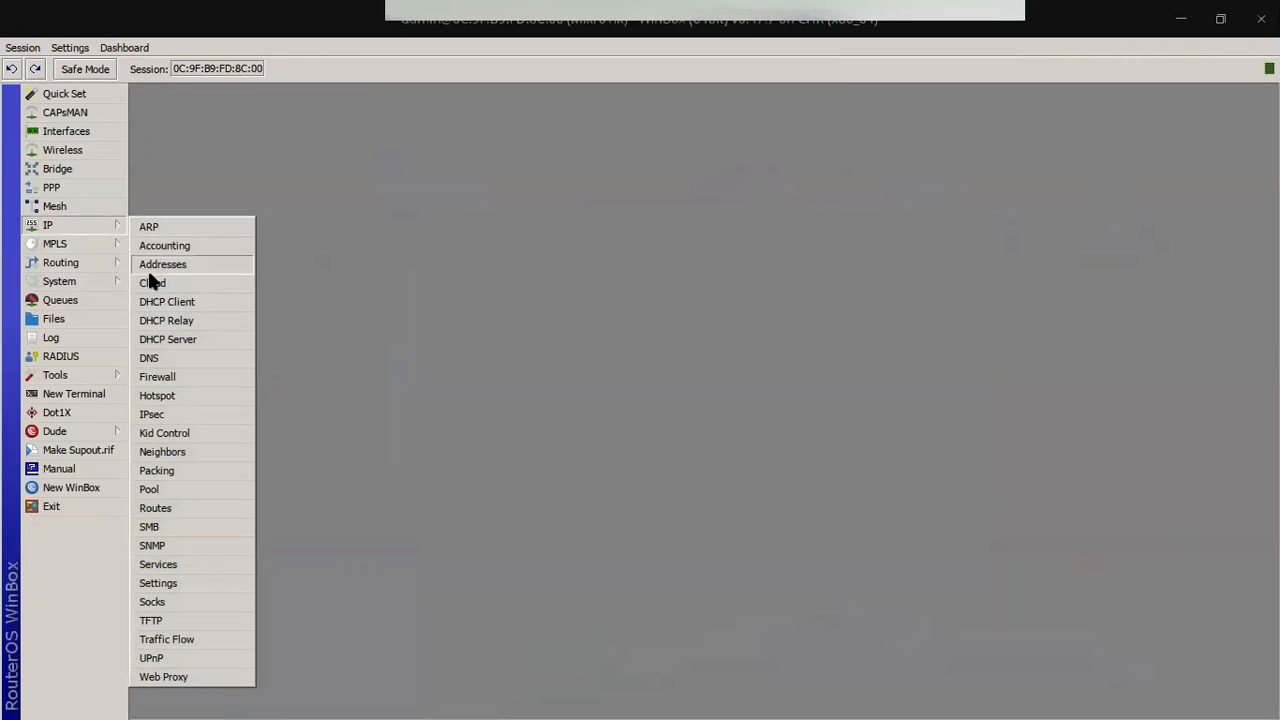
click(160, 303)
click(538, 320)
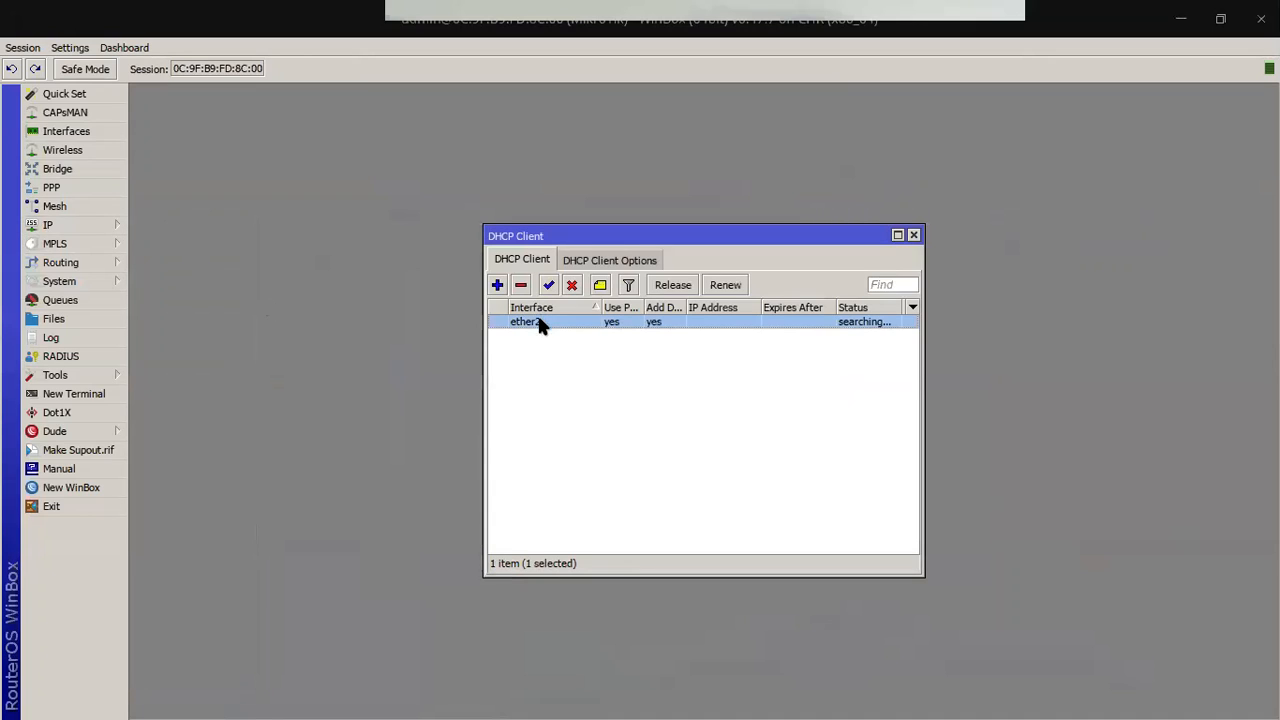
click(527, 288)
Step: Add a new DHCP client on interface ether1
click(496, 285)
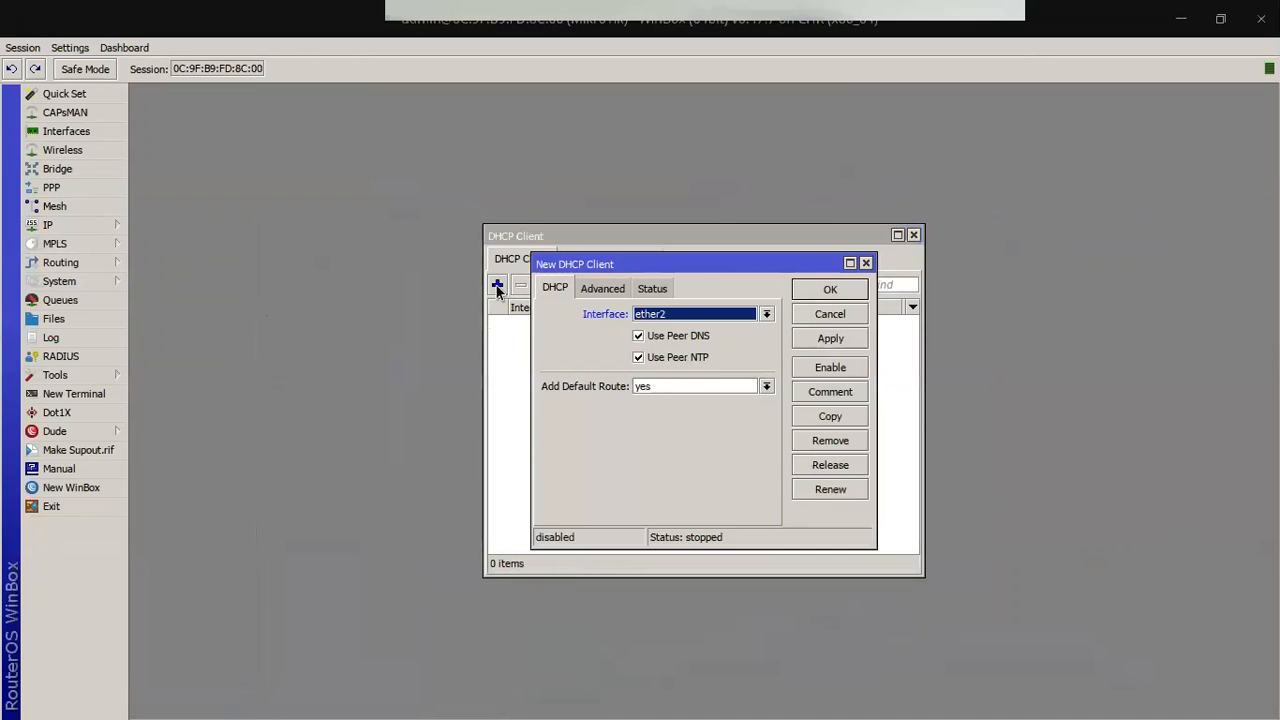
click(750, 316)
click(718, 340)
click(713, 316)
click(708, 329)
key(alt+Tab)
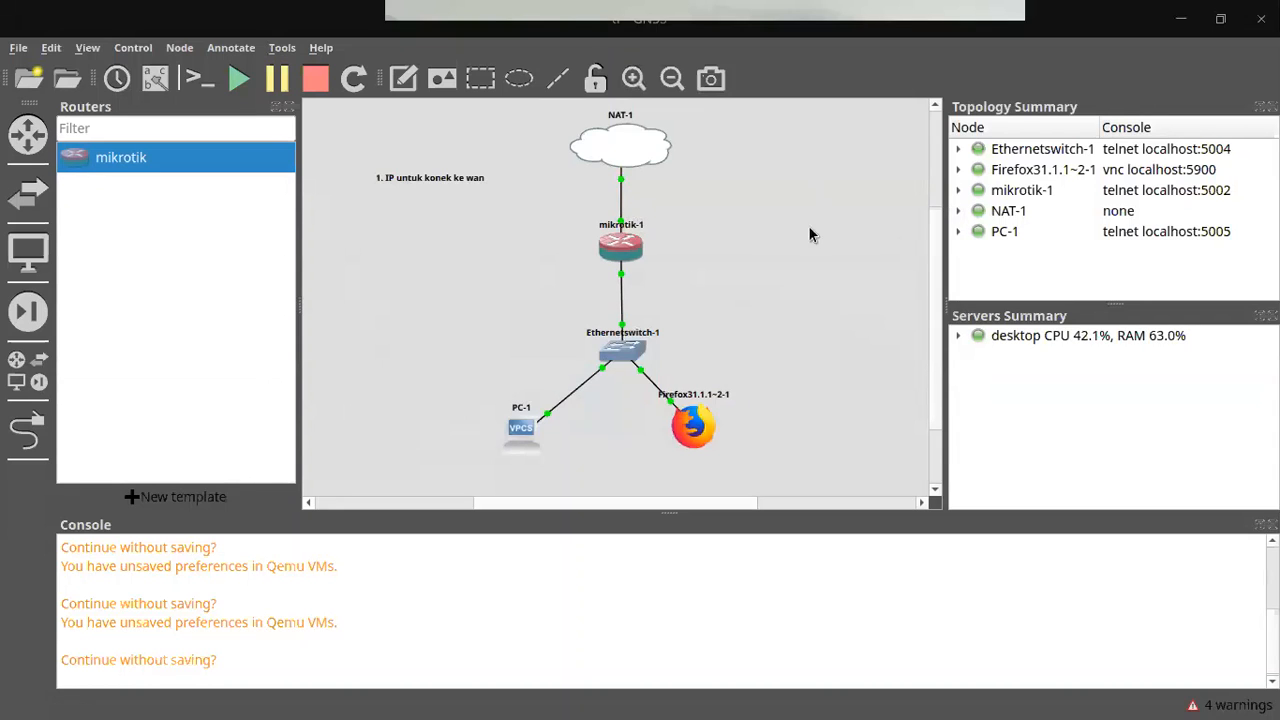
key(alt+Tab)
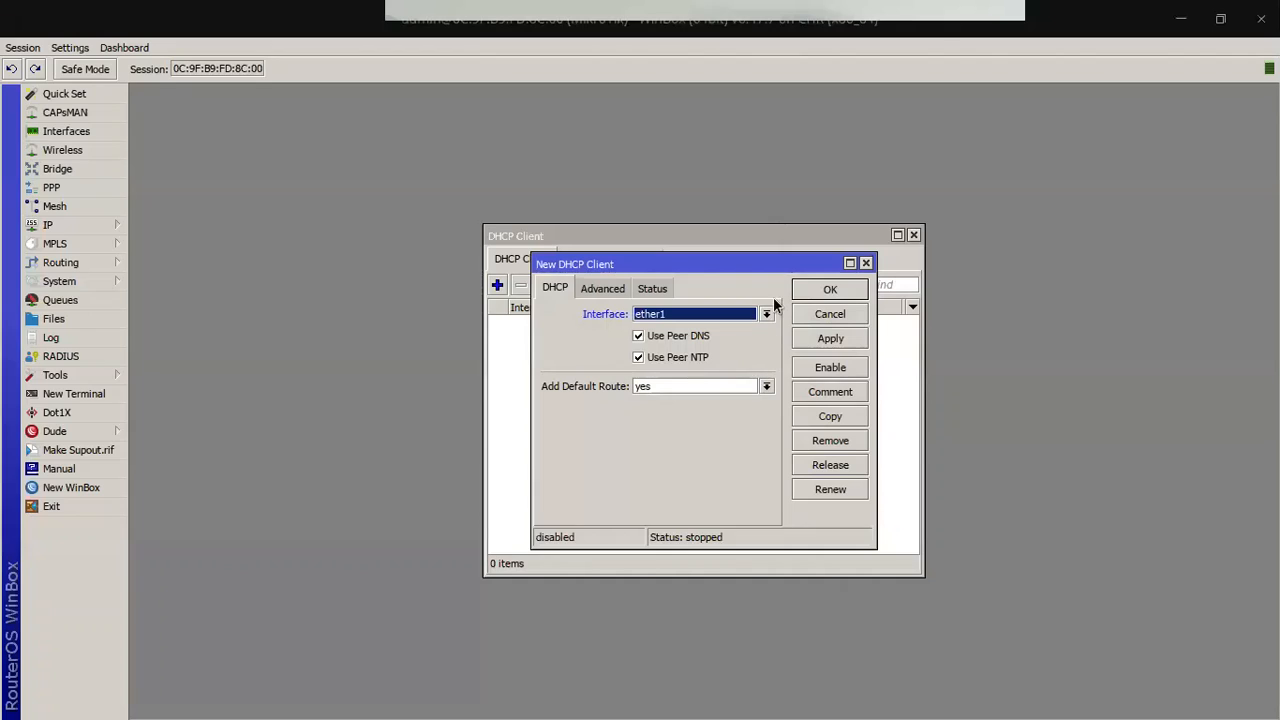
click(848, 288)
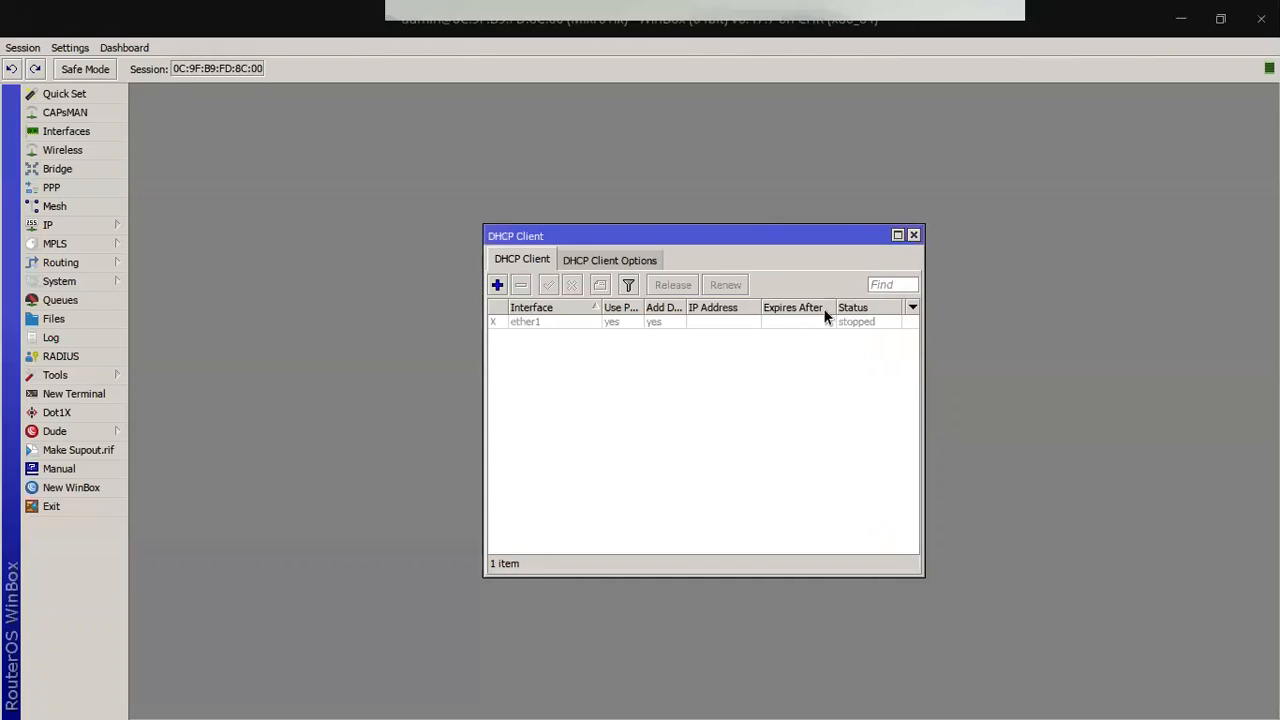
Step: Enable the ether1 DHCP client and check its 192.168.122.101/24 lease
click(540, 323)
click(548, 287)
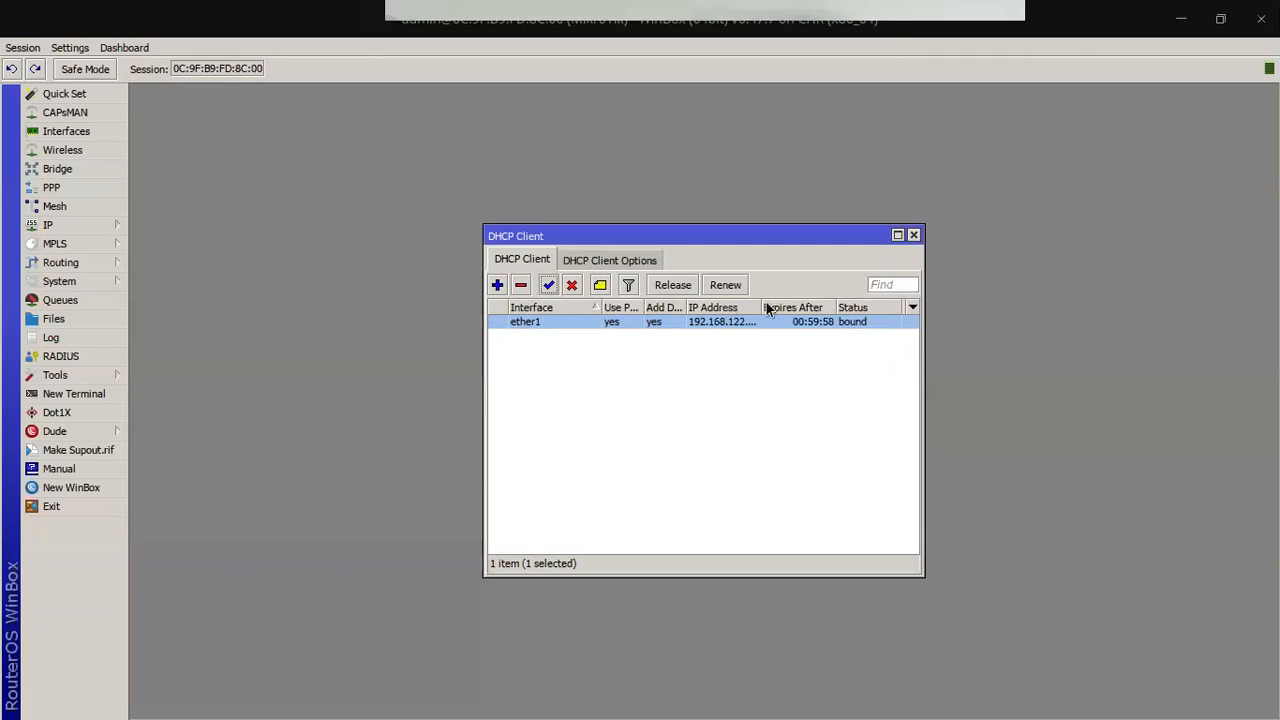
drag(762, 307, 801, 307)
click(781, 375)
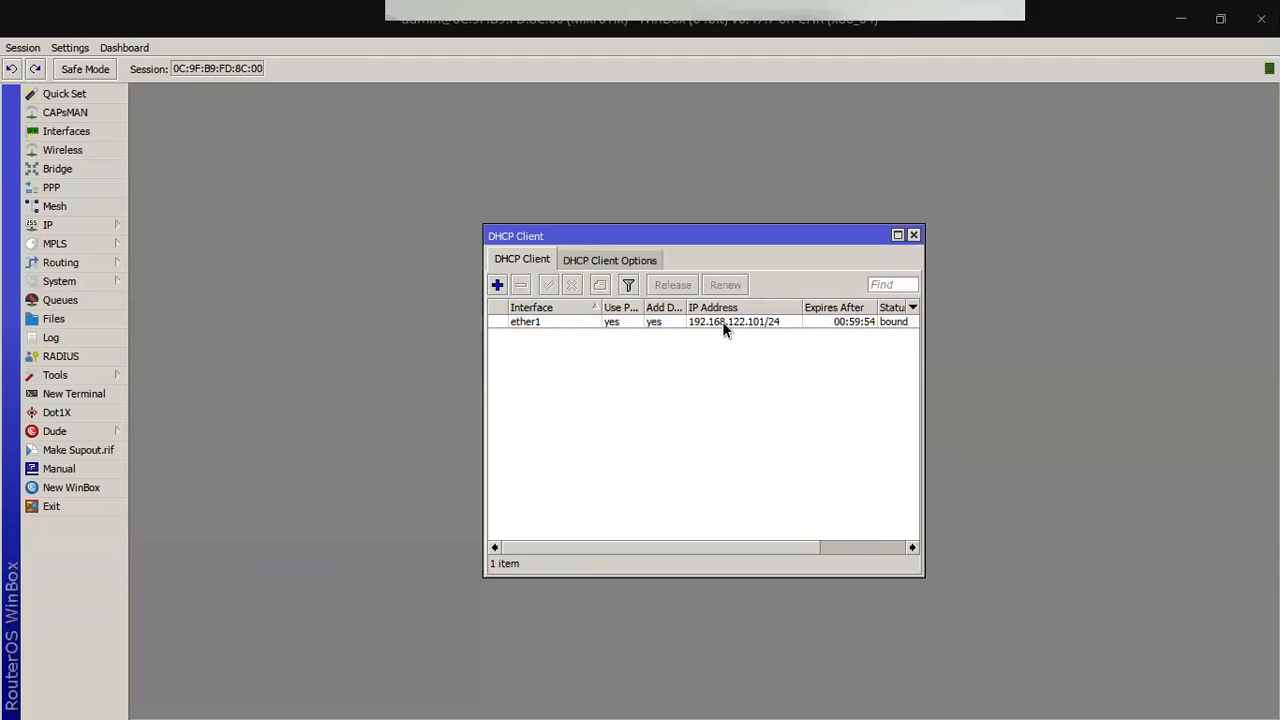
mouse_move(773, 323)
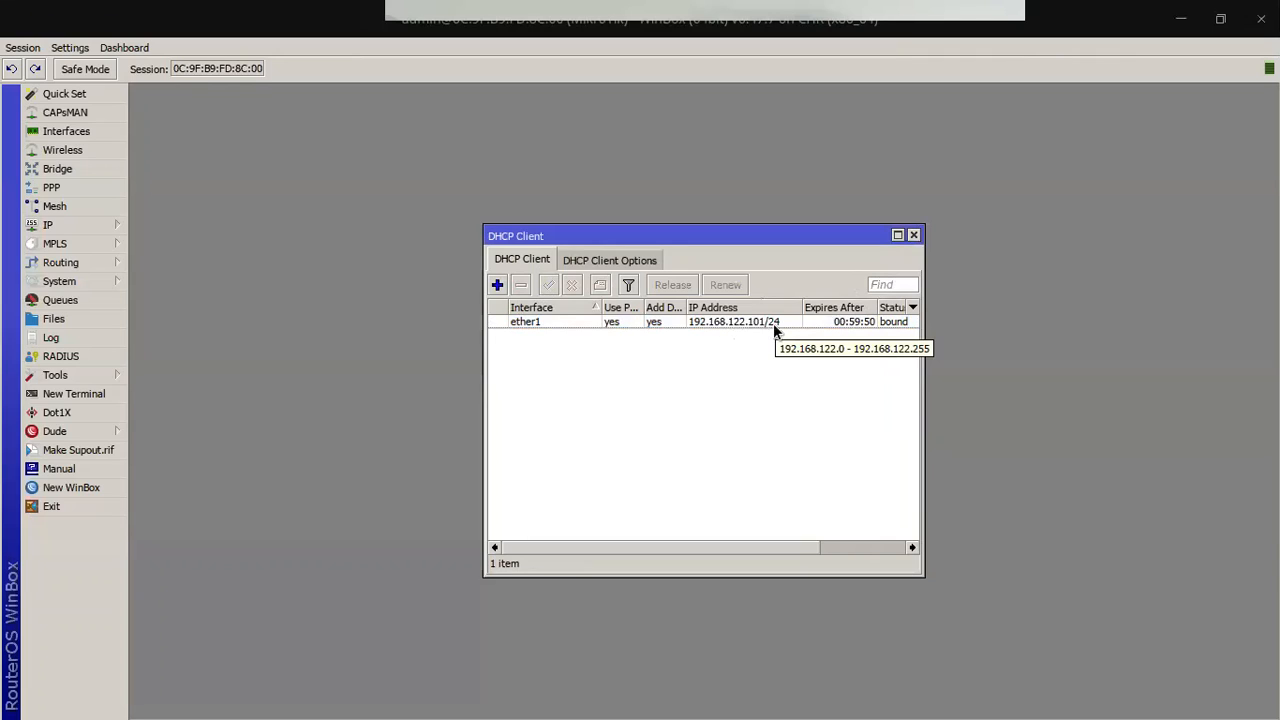
Step: Ping google.com from a new terminal, showing the successful replies, then stop it
click(66, 394)
text(ping google.com)
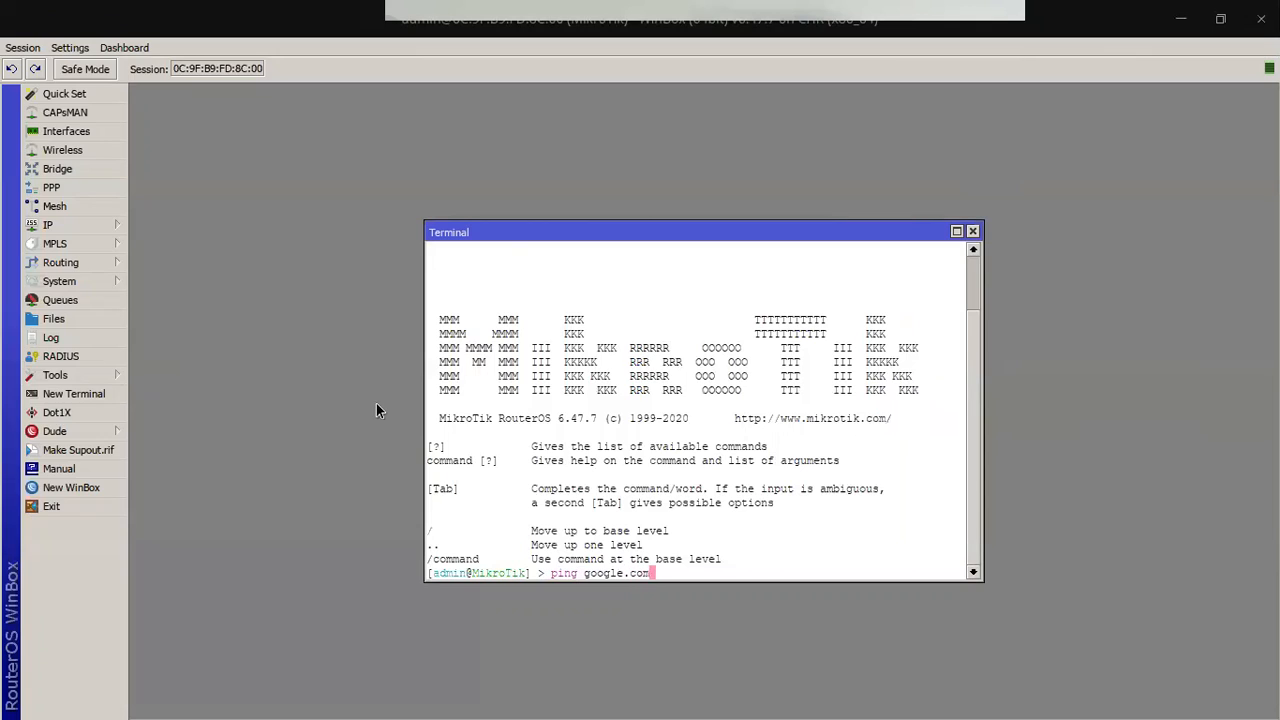
key(Return)
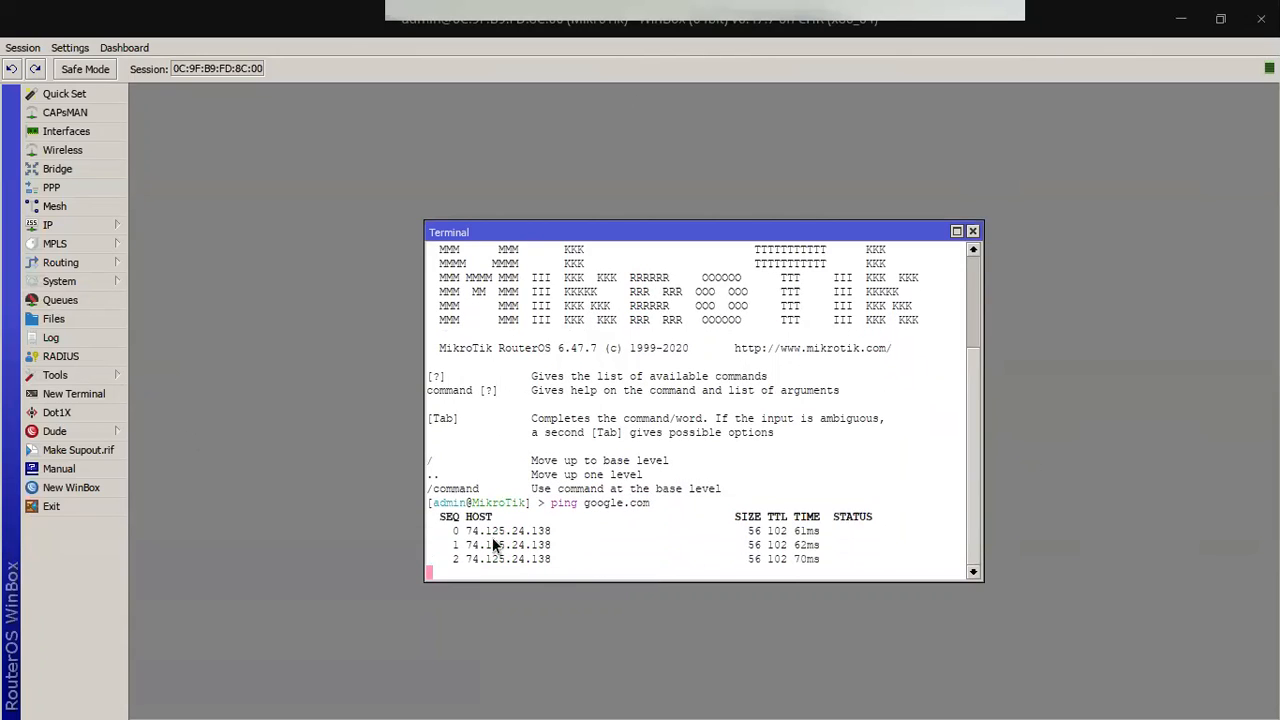
drag(455, 531, 864, 550)
click(867, 547)
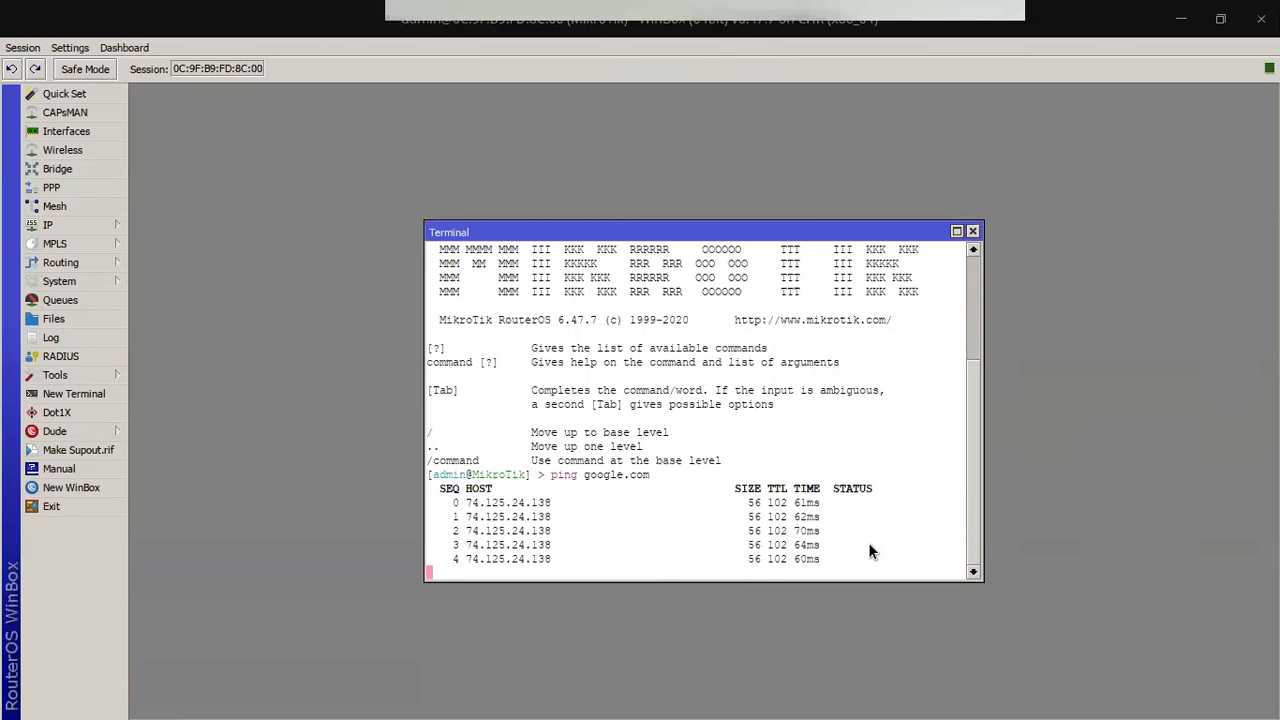
key(ctrl+c)
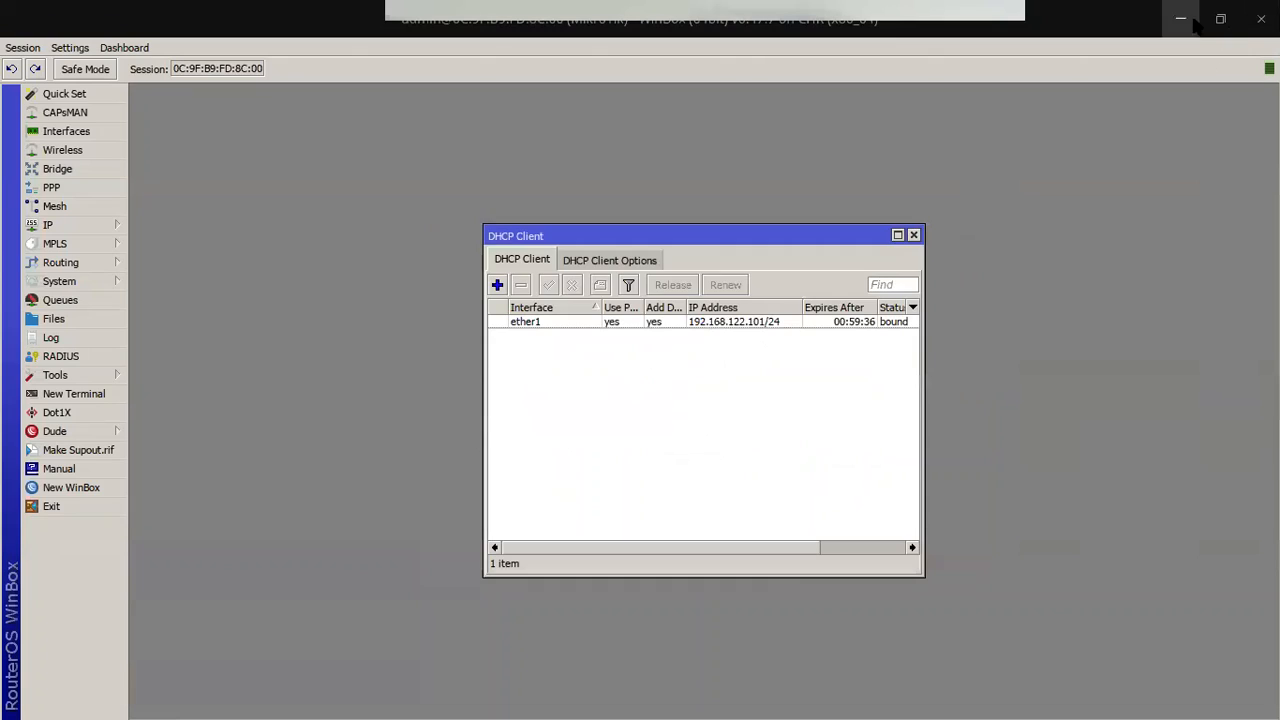
Step: Nudge Ethernetswitch-1 up and append '2. IP LOCAL ( 192.168.10.0/24)' as a second note line
click(1181, 19)
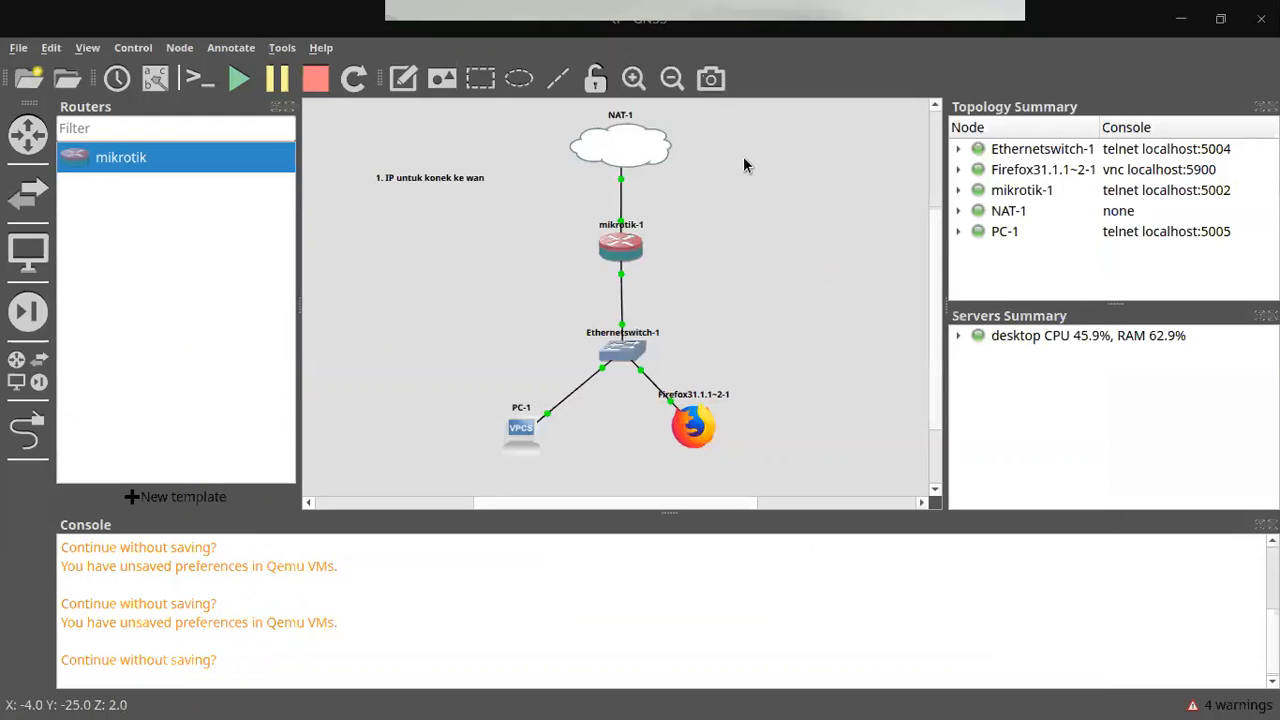
drag(620, 365, 618, 347)
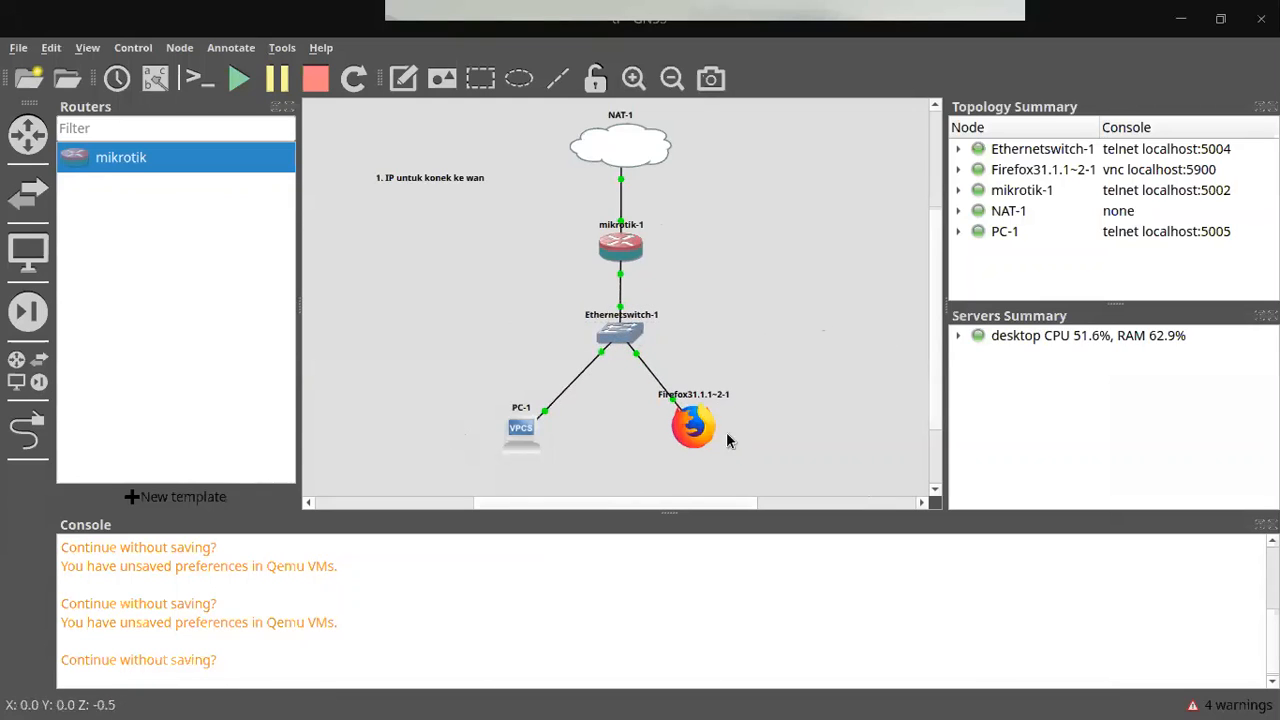
click(464, 178)
double_click(475, 178)
key(End)
key(Return)
text(2.)
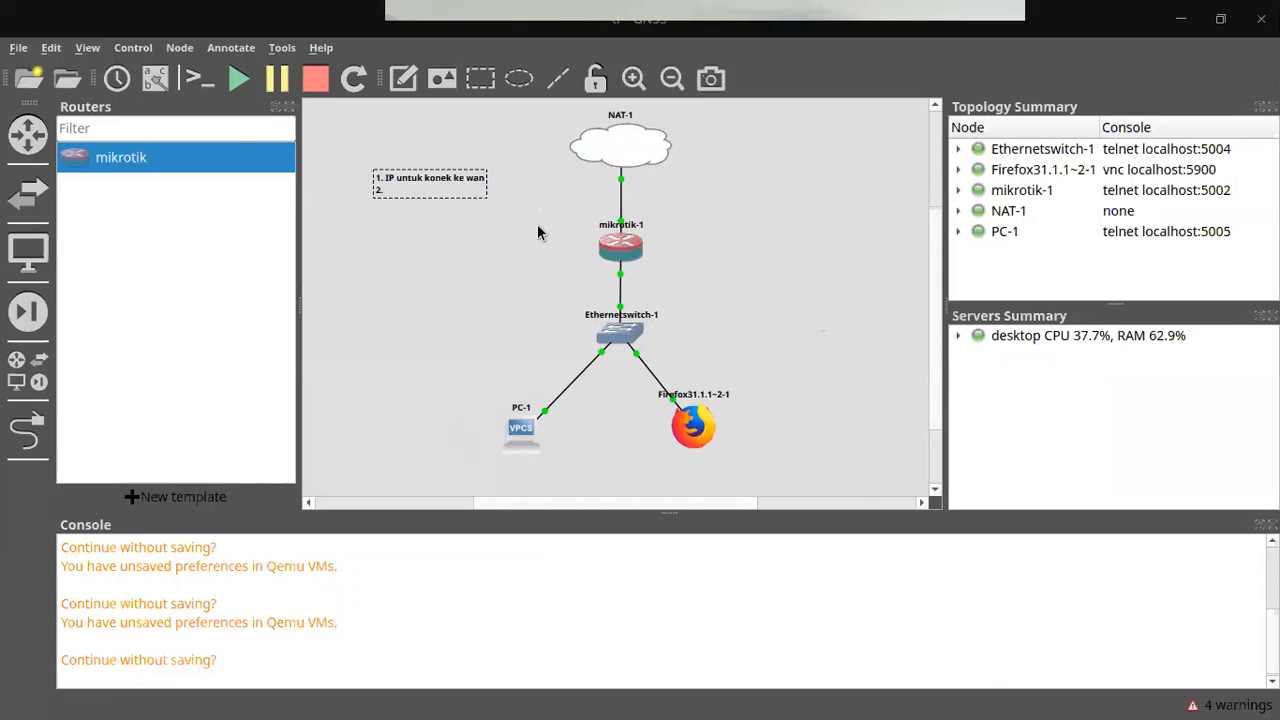
text( IP LOCAL ( 192.168.10.0/24)
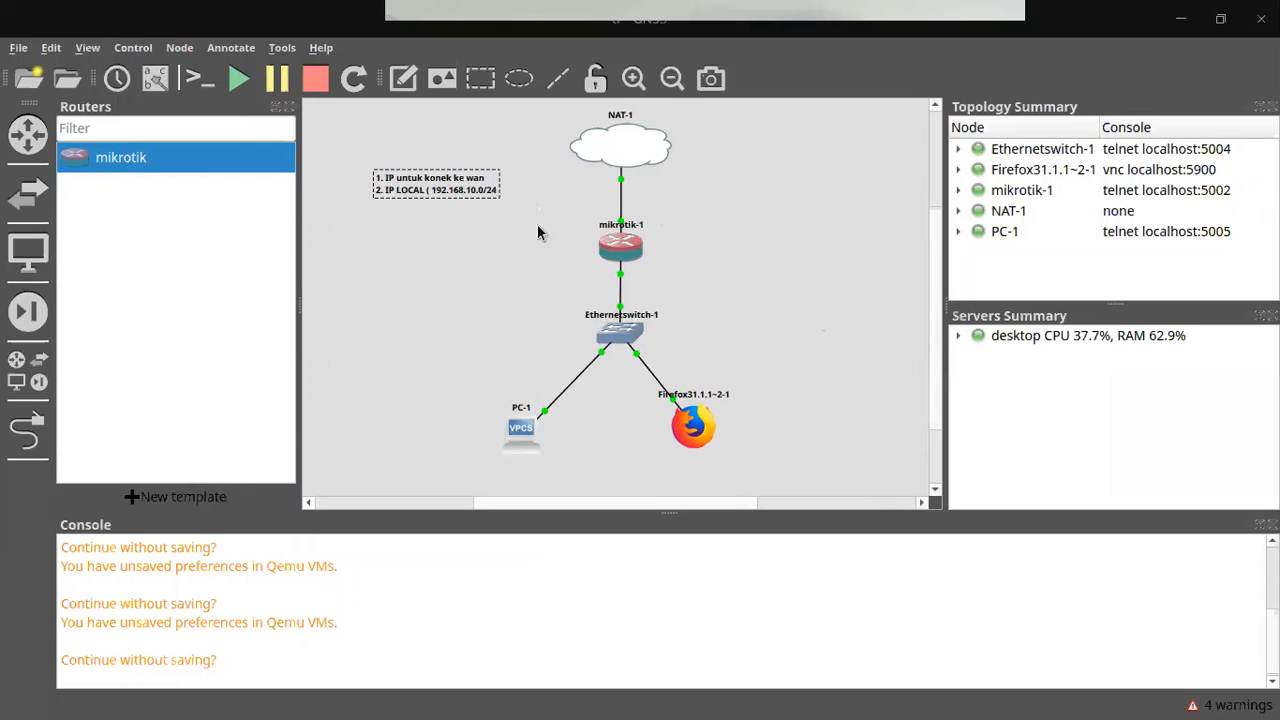
text())
click(478, 229)
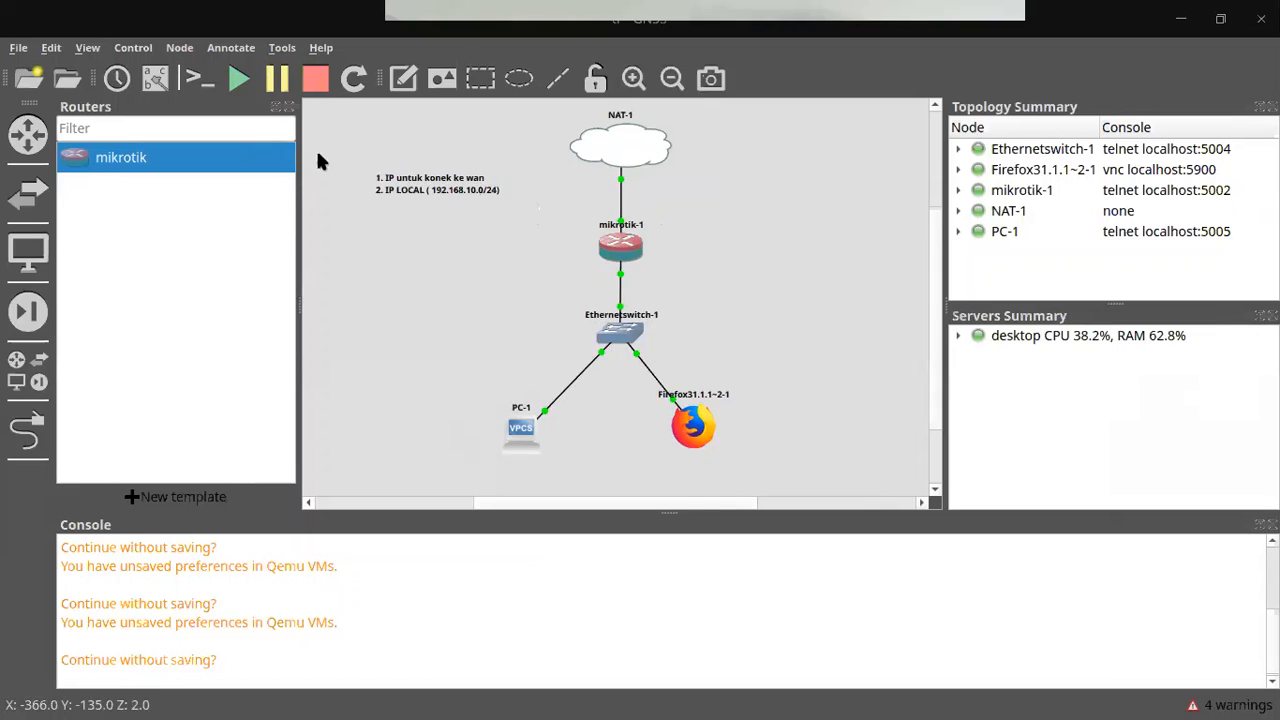
Step: Label mikrotik-1 with a '192.168.10.1/24' note, then switch away from GNS3
click(395, 80)
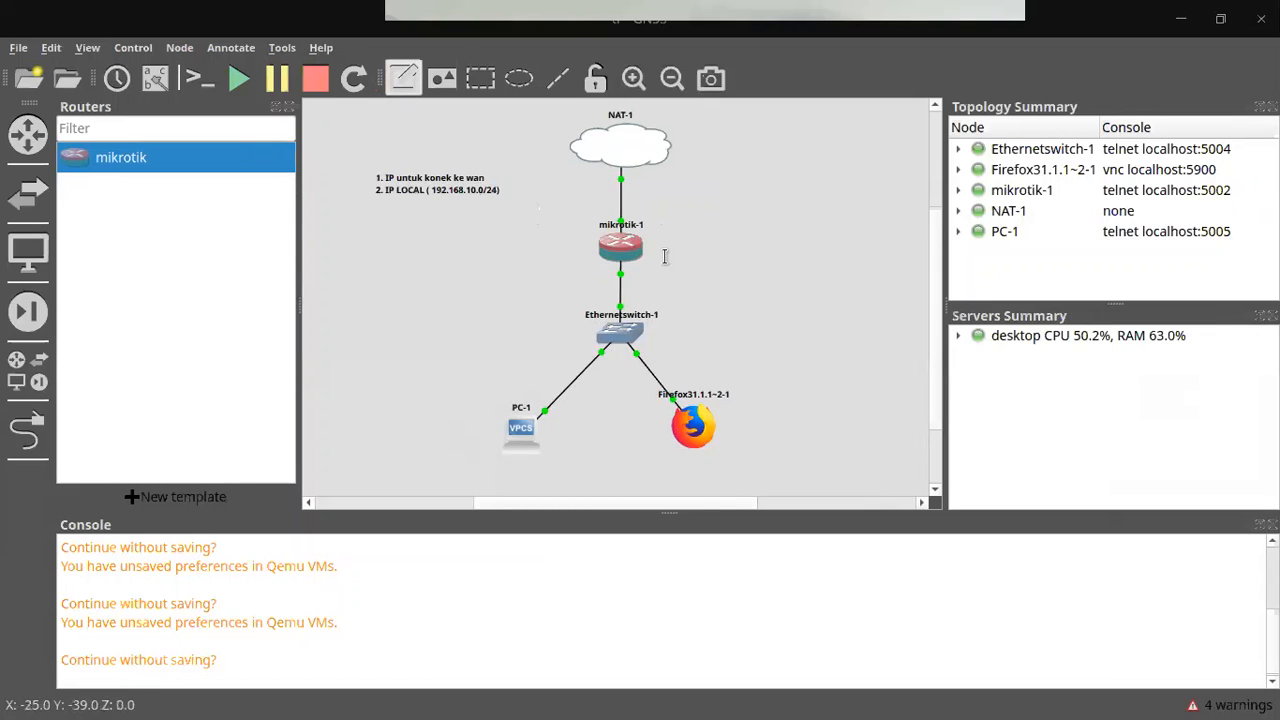
click(652, 264)
text(192.16)
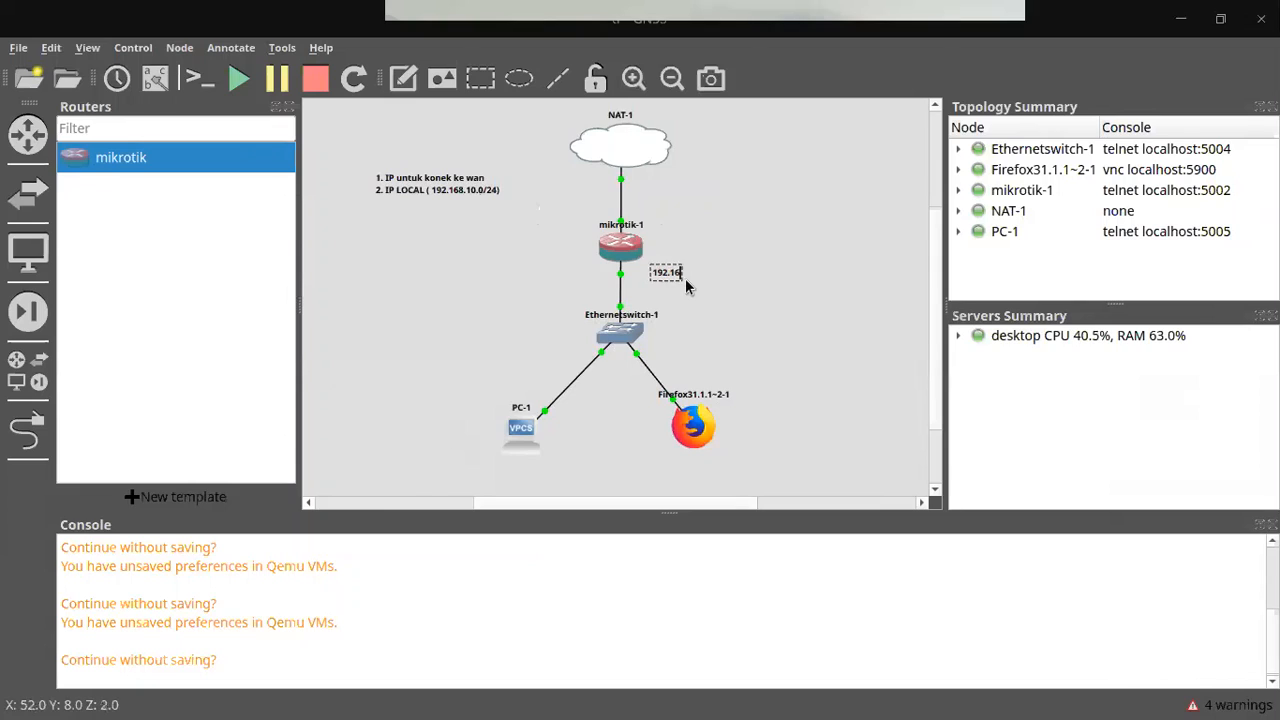
text(8.10.1)
click(782, 312)
key(alt+Tab)
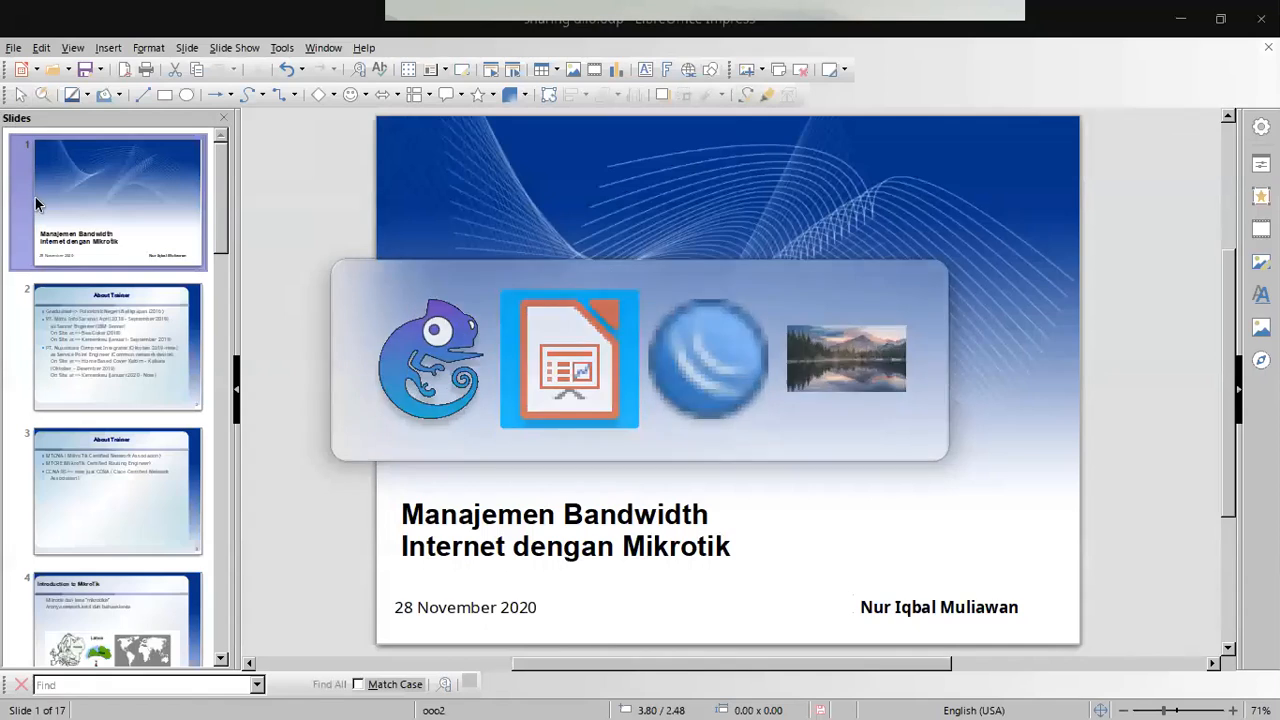
Step: In WinBox, swap the DHCP Client window for IP > Addresses and start a new address on ether2
key(alt+Tab)
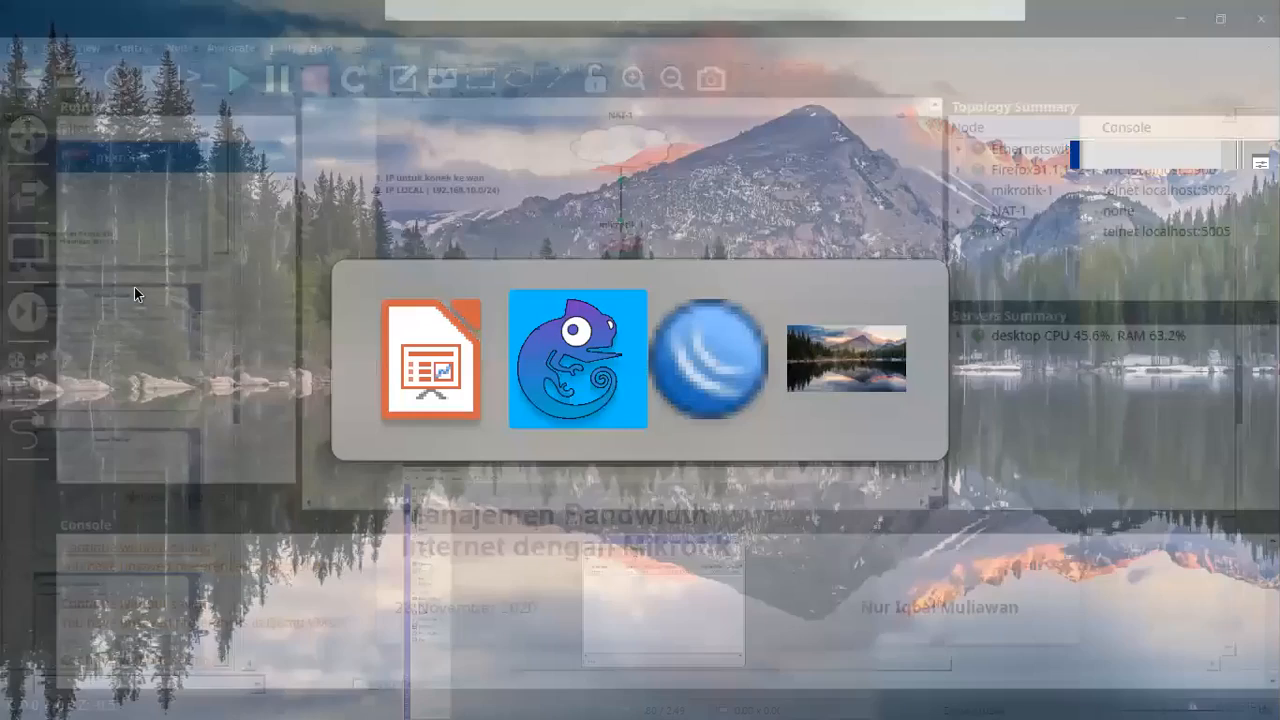
key(alt+Tab)
click(111, 228)
click(160, 264)
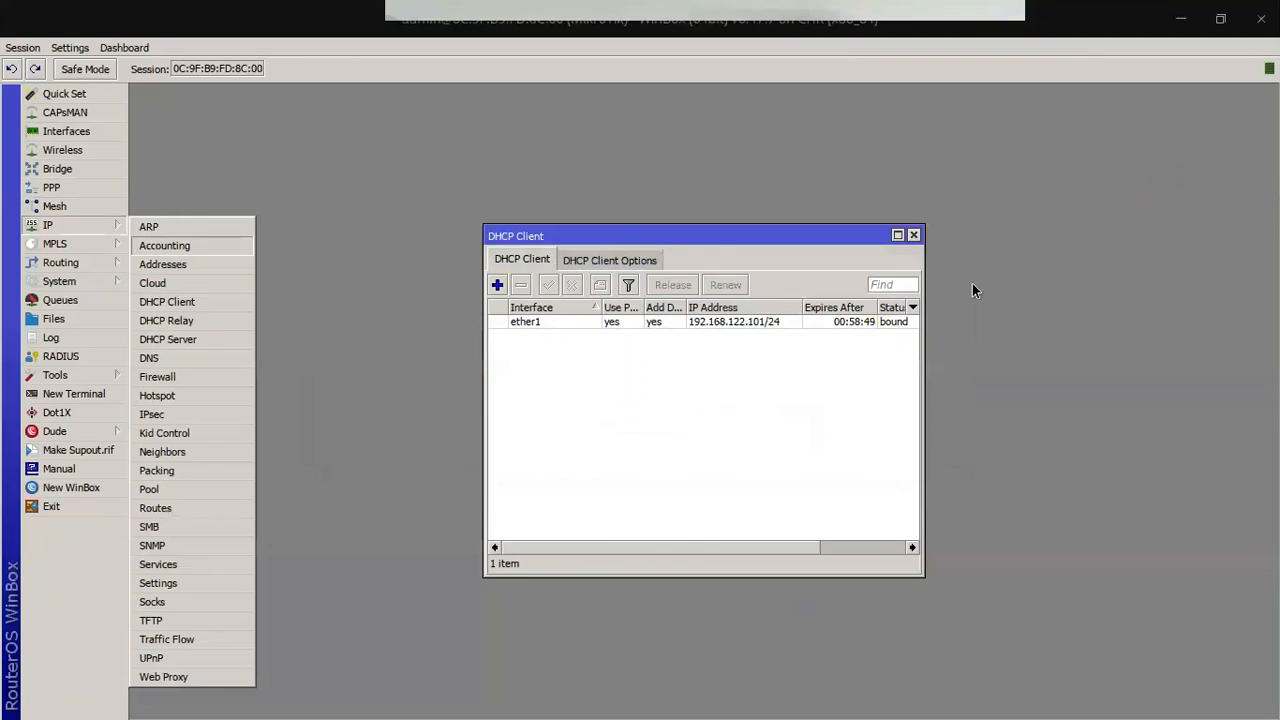
click(914, 238)
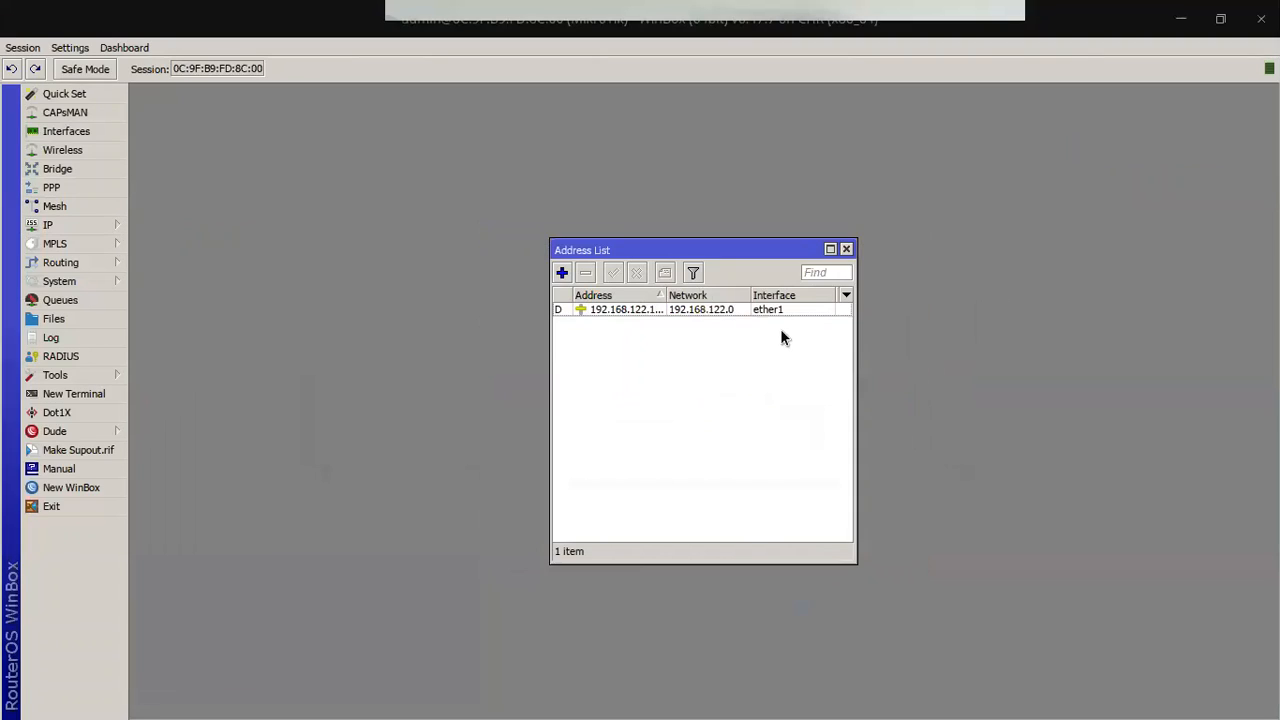
click(559, 309)
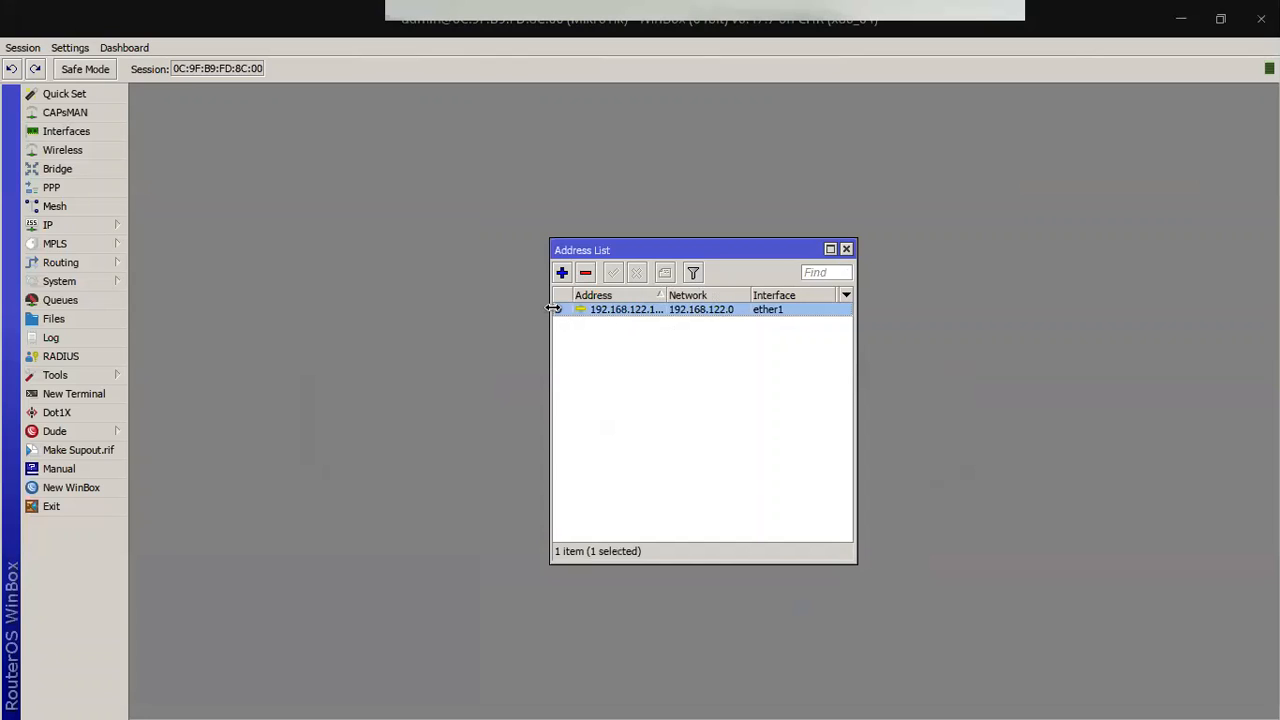
click(563, 272)
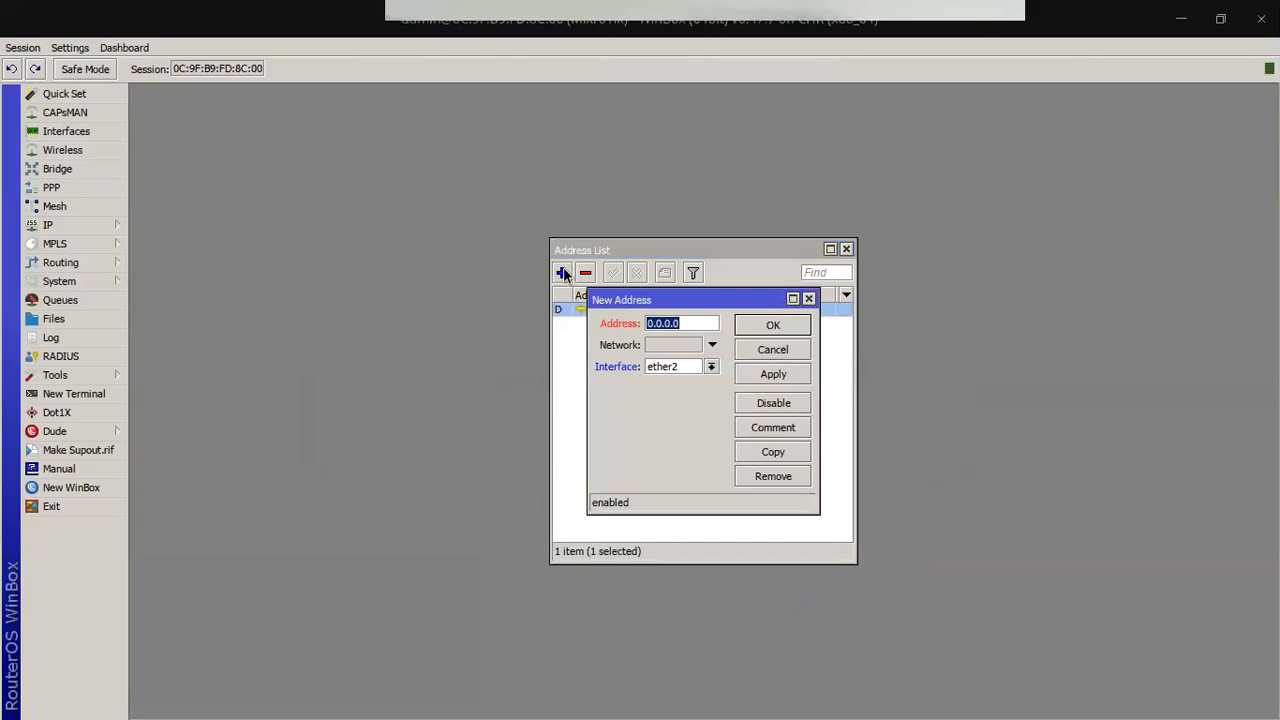
Step: Add address 192.168.10.1/24 on ether2, then reopen the entry to verify network 192.168.10.0
text(192.168.10.1/24)
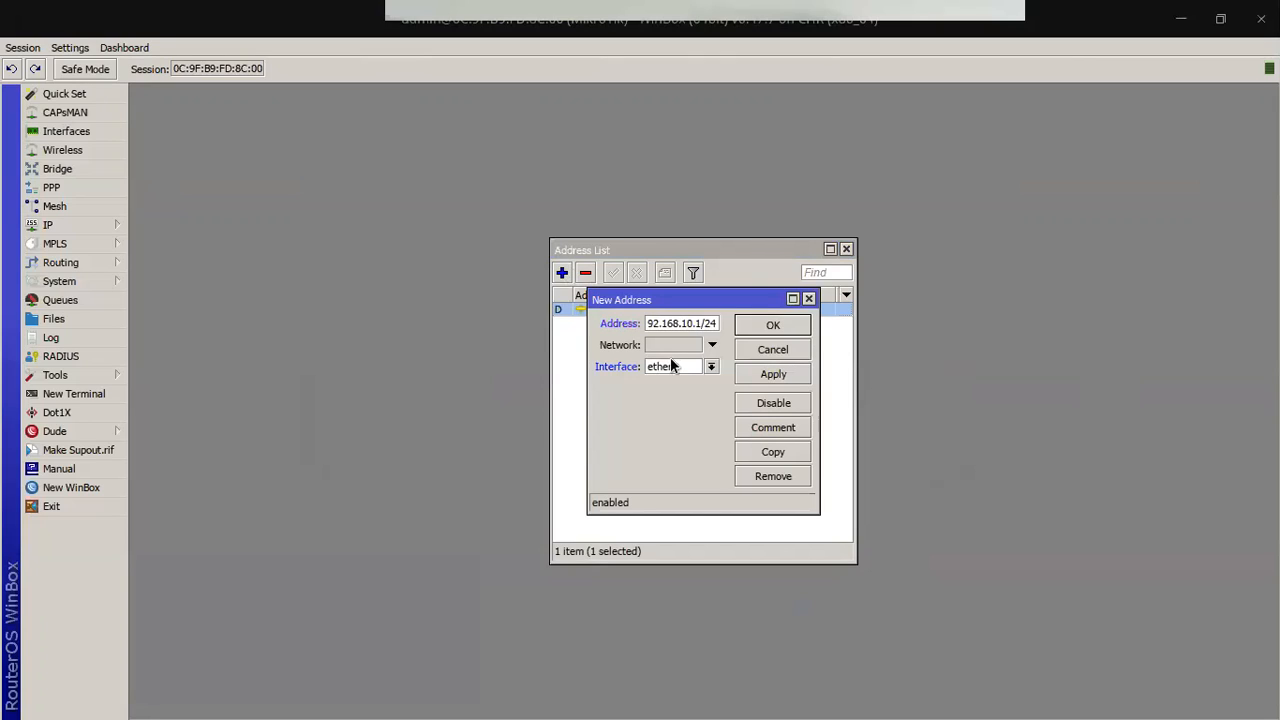
click(773, 374)
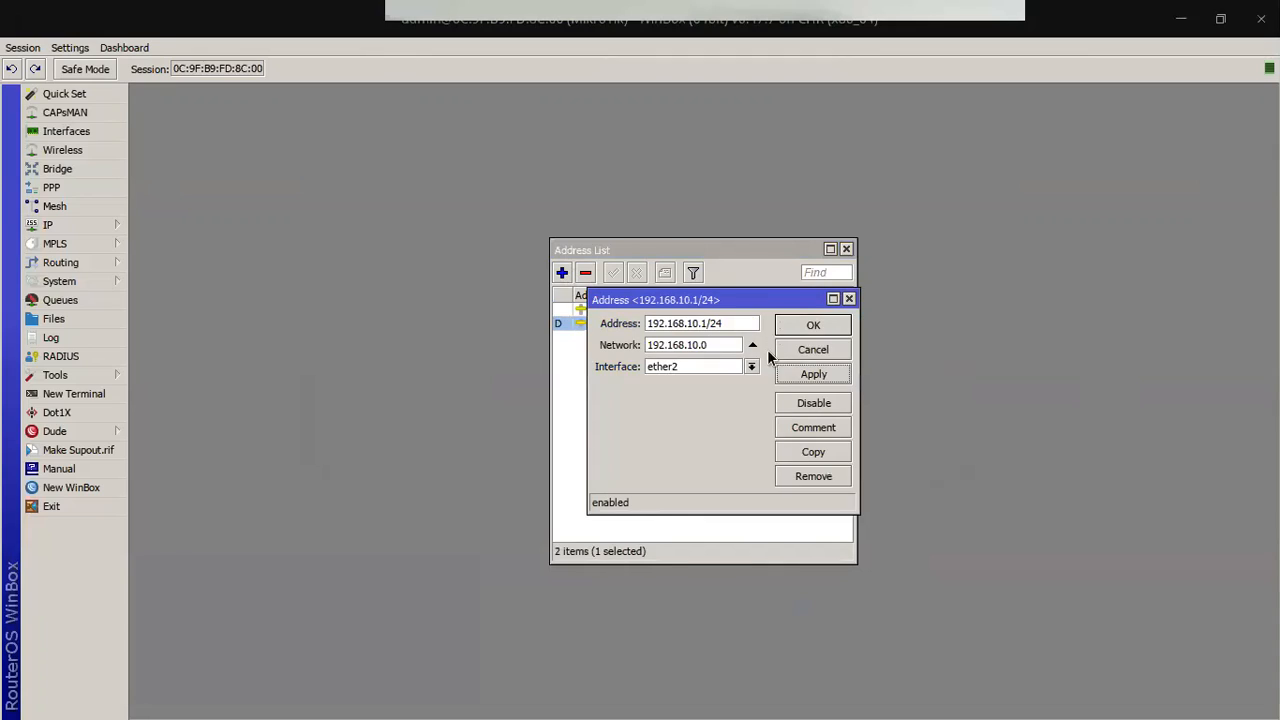
click(806, 327)
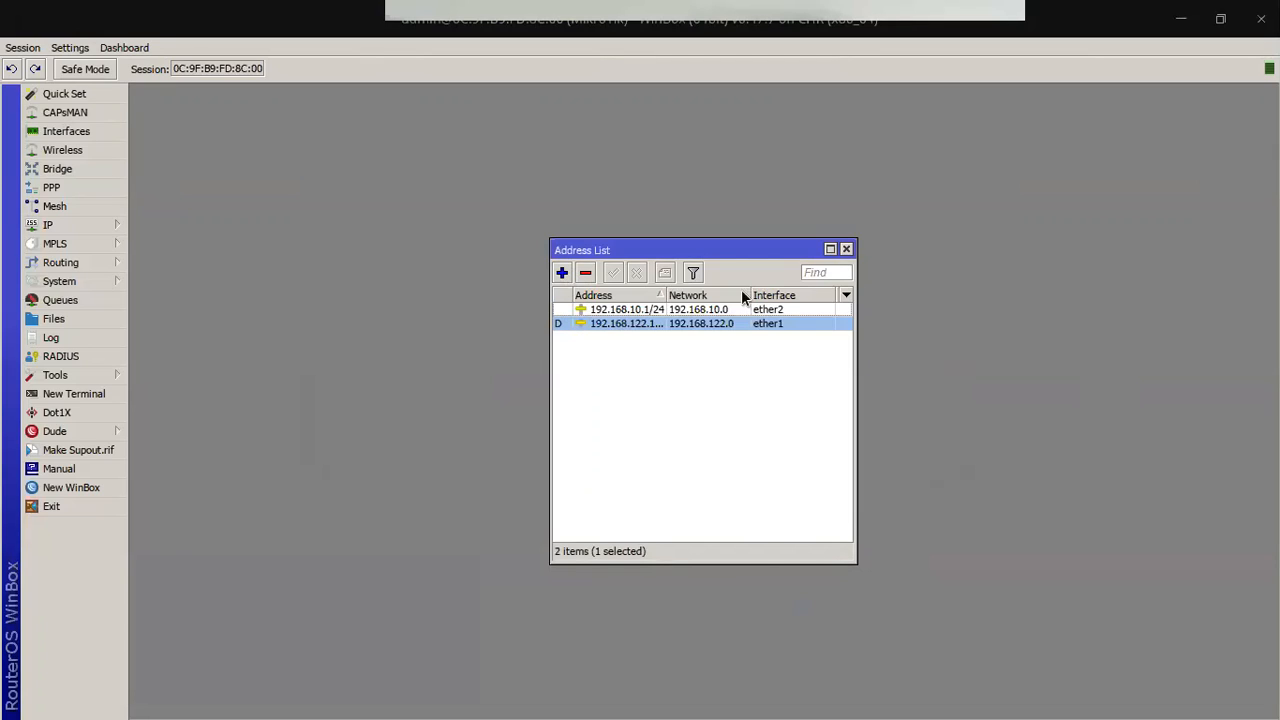
double_click(727, 313)
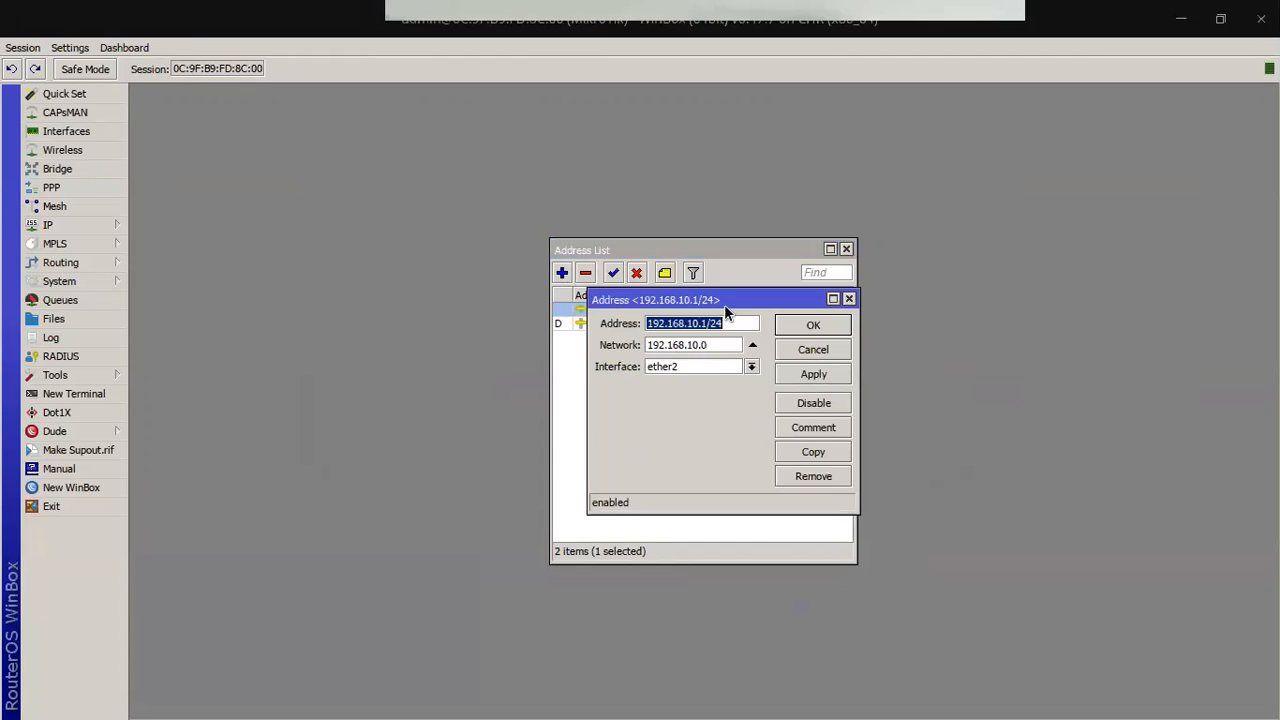
click(843, 251)
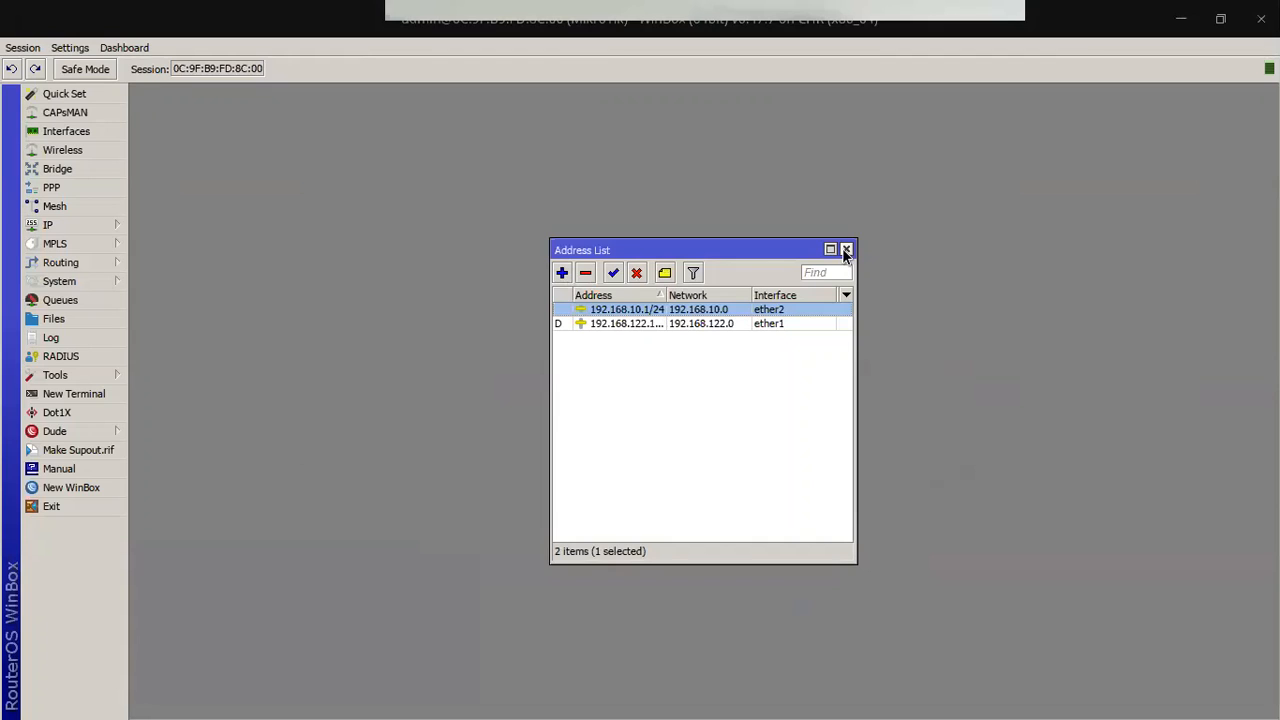
key(alt+Tab)
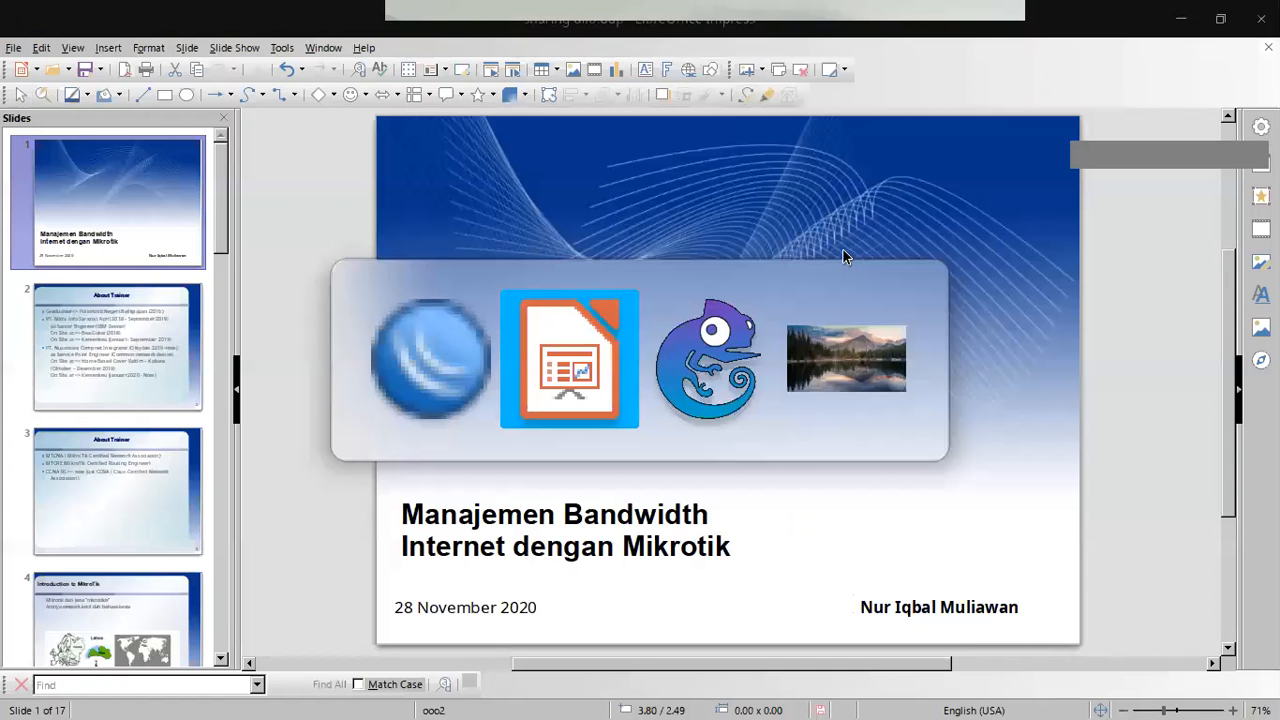
key(alt+Tab)
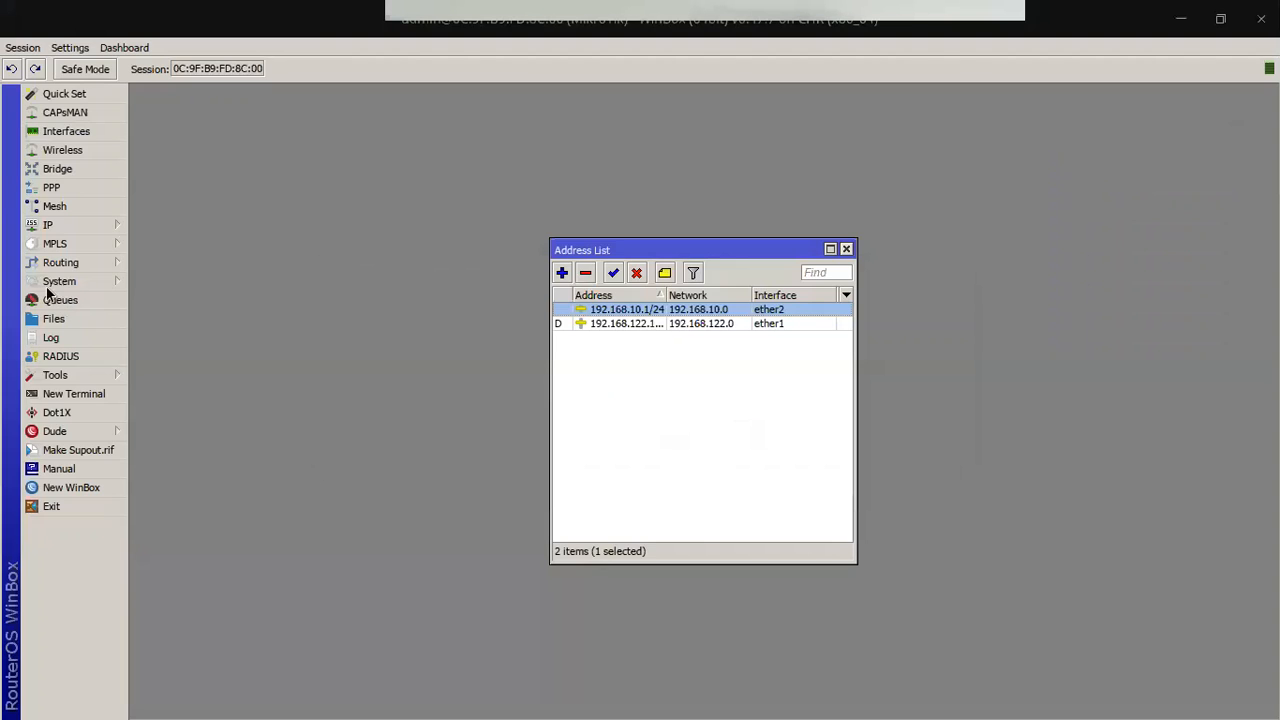
Step: Start DHCP Setup with interface ether2, address space 192.168.10.0/24 and gateway 192.168.10.1
click(64, 228)
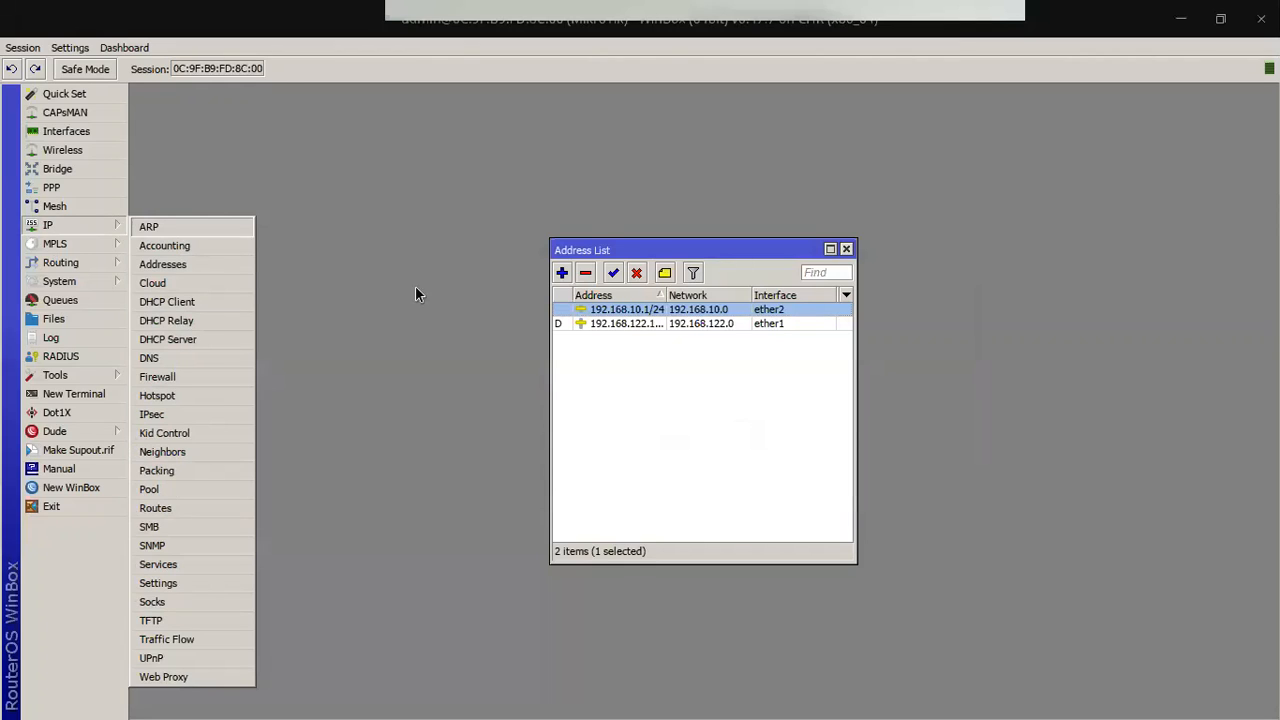
click(167, 339)
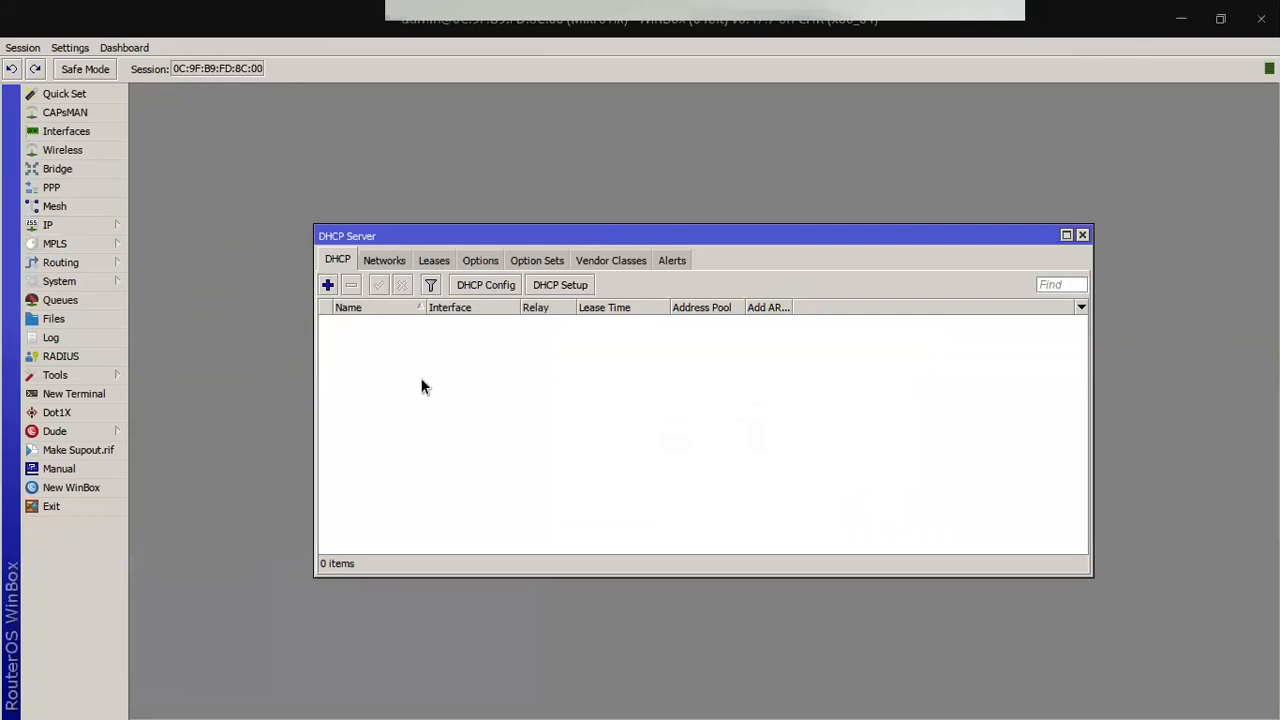
click(552, 292)
click(753, 423)
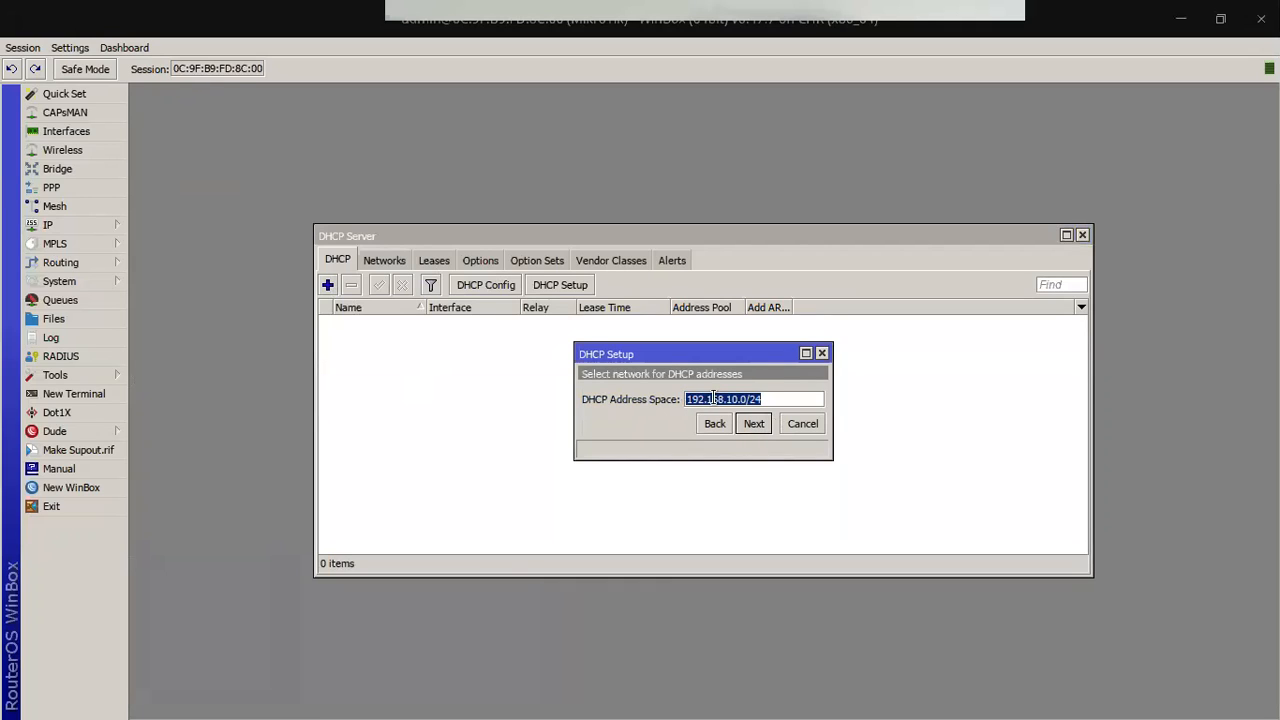
click(767, 398)
click(764, 426)
double_click(776, 402)
click(753, 424)
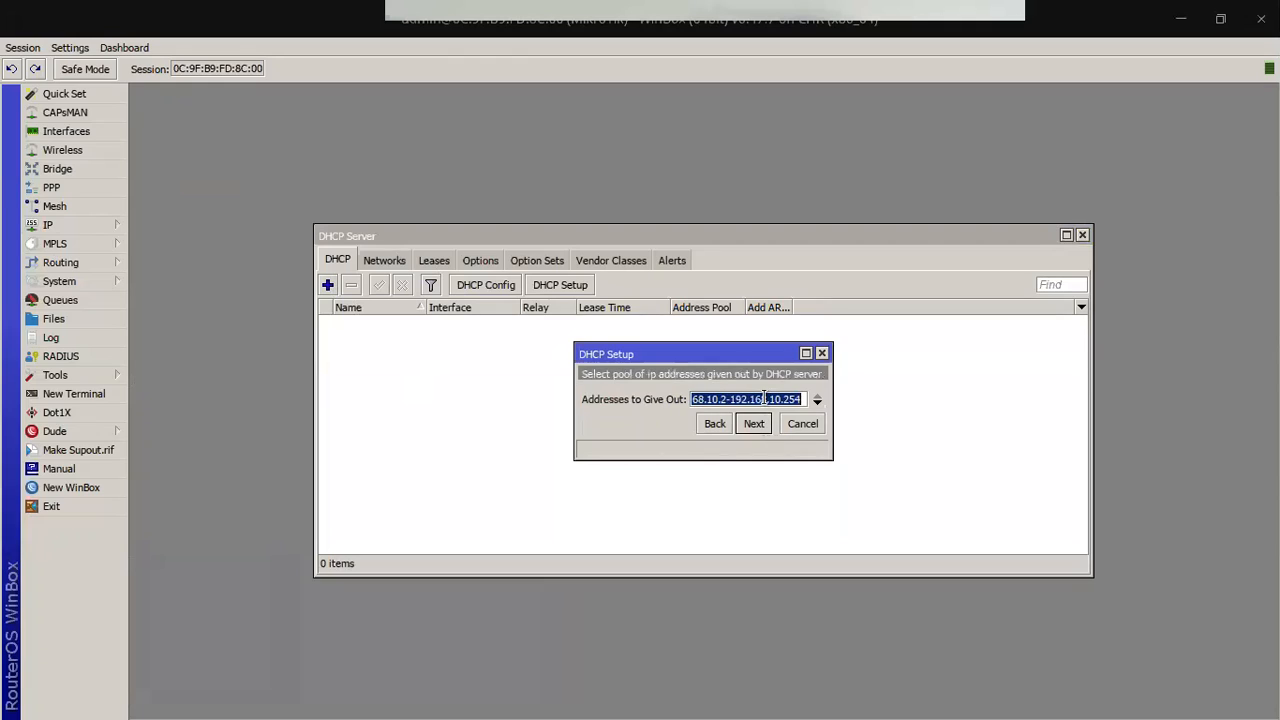
Step: Accept the default address pool and DNS server 192.168.122.1 after checking the router's DNS settings
drag(706, 399, 804, 405)
click(787, 400)
click(757, 426)
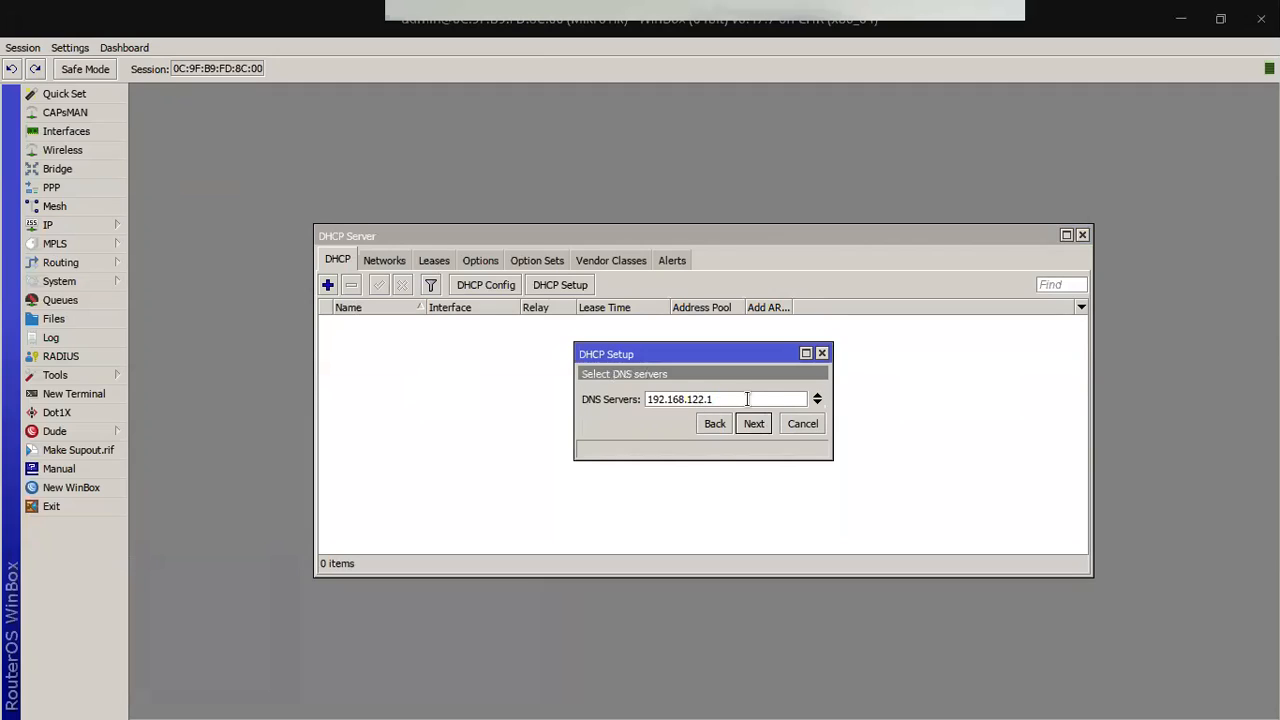
click(80, 230)
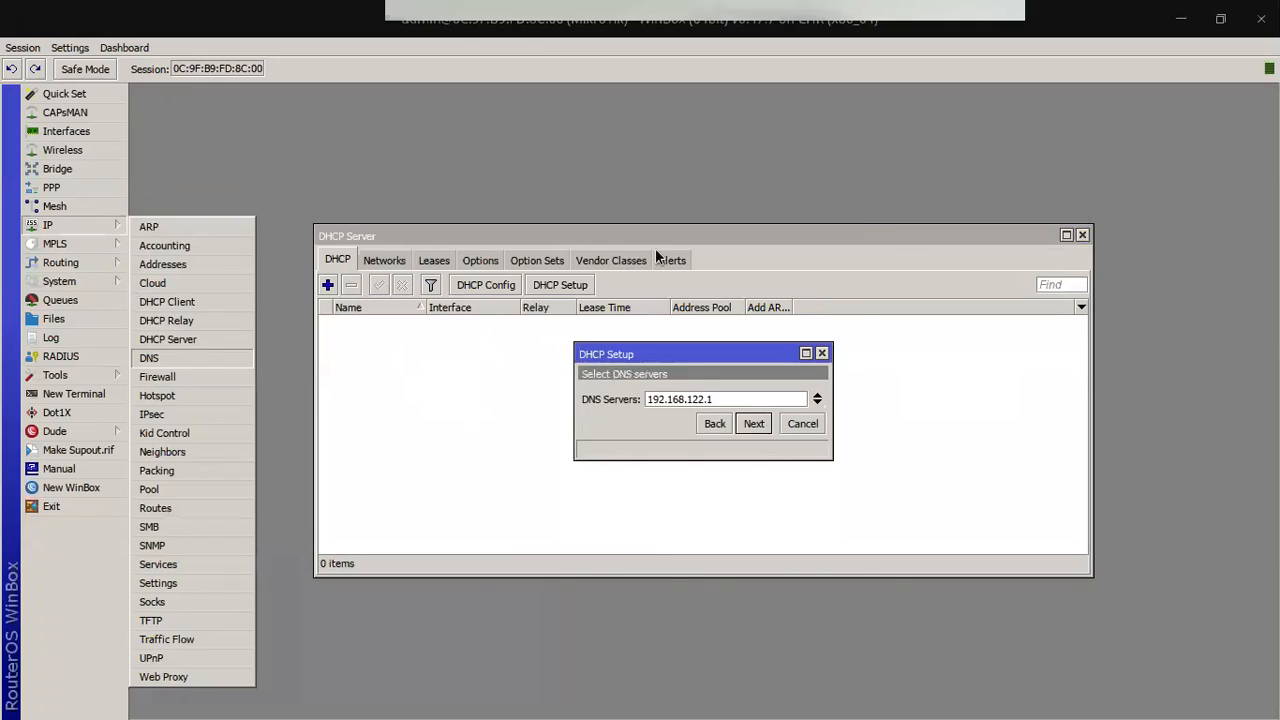
drag(868, 246, 594, 258)
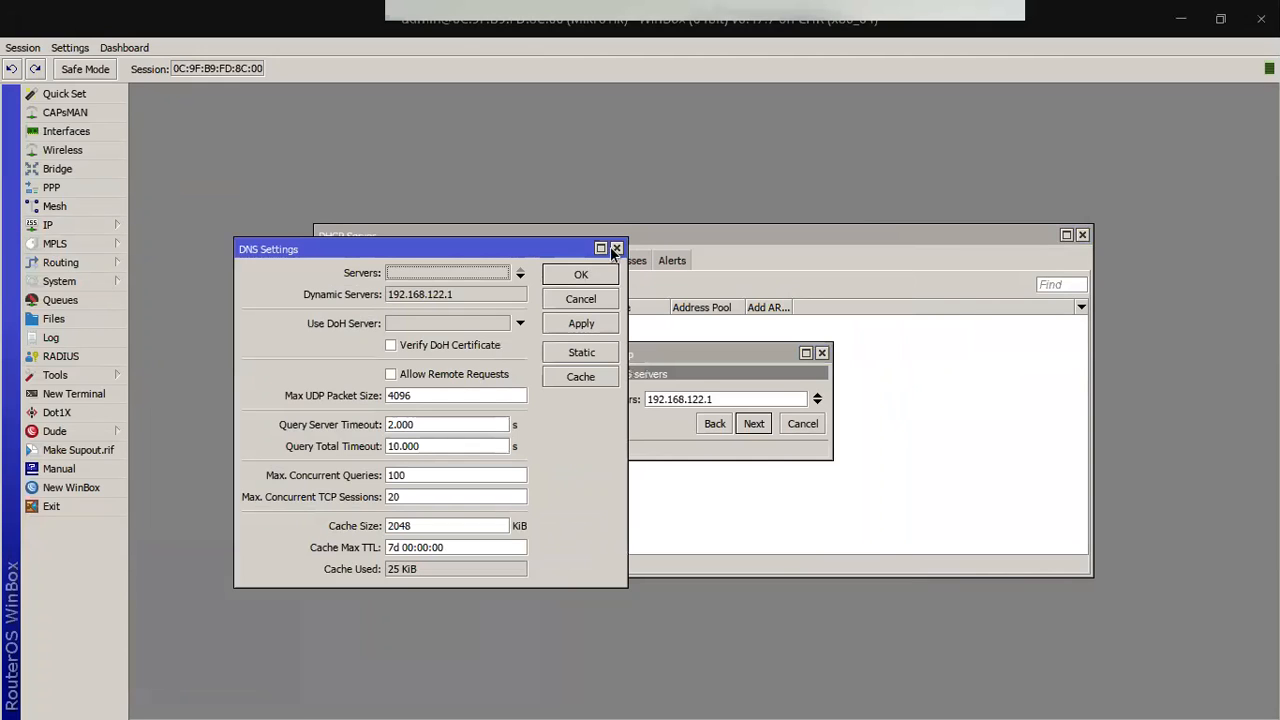
click(764, 422)
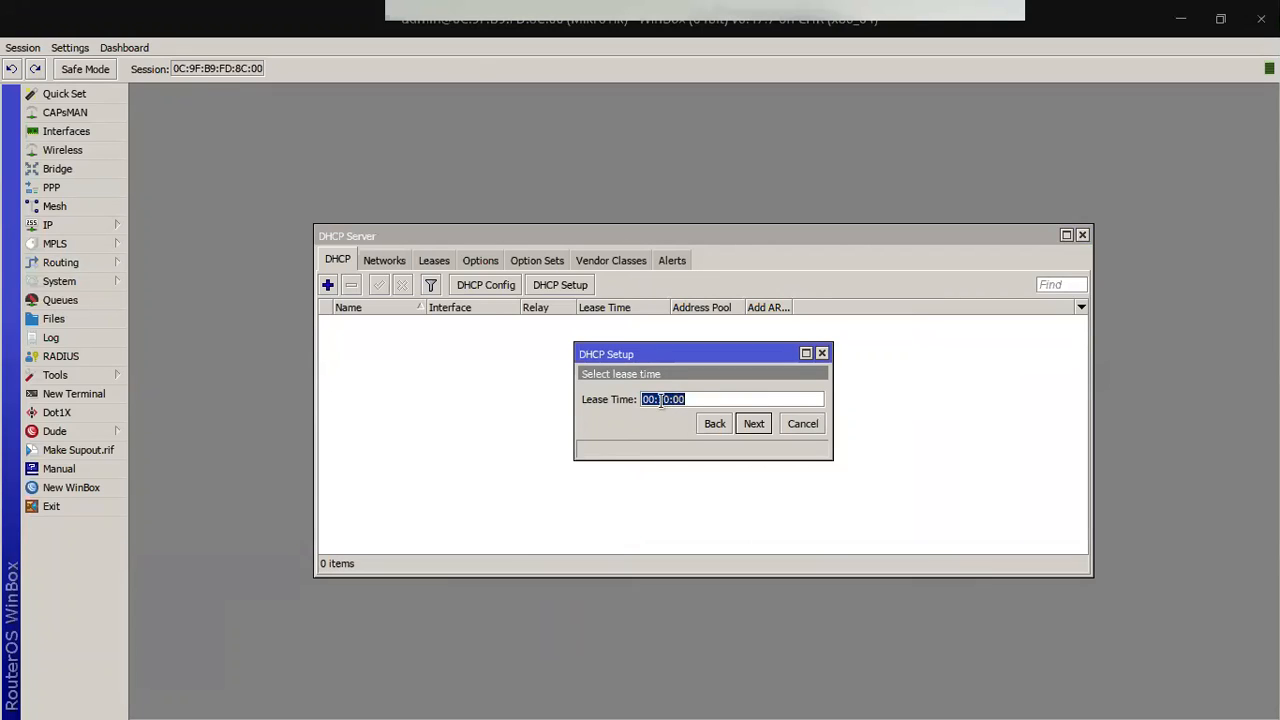
Step: Change the lease time to 1d 00:10:00 and complete the DHCP setup
click(702, 398)
double_click(702, 398)
click(720, 396)
text(1d)
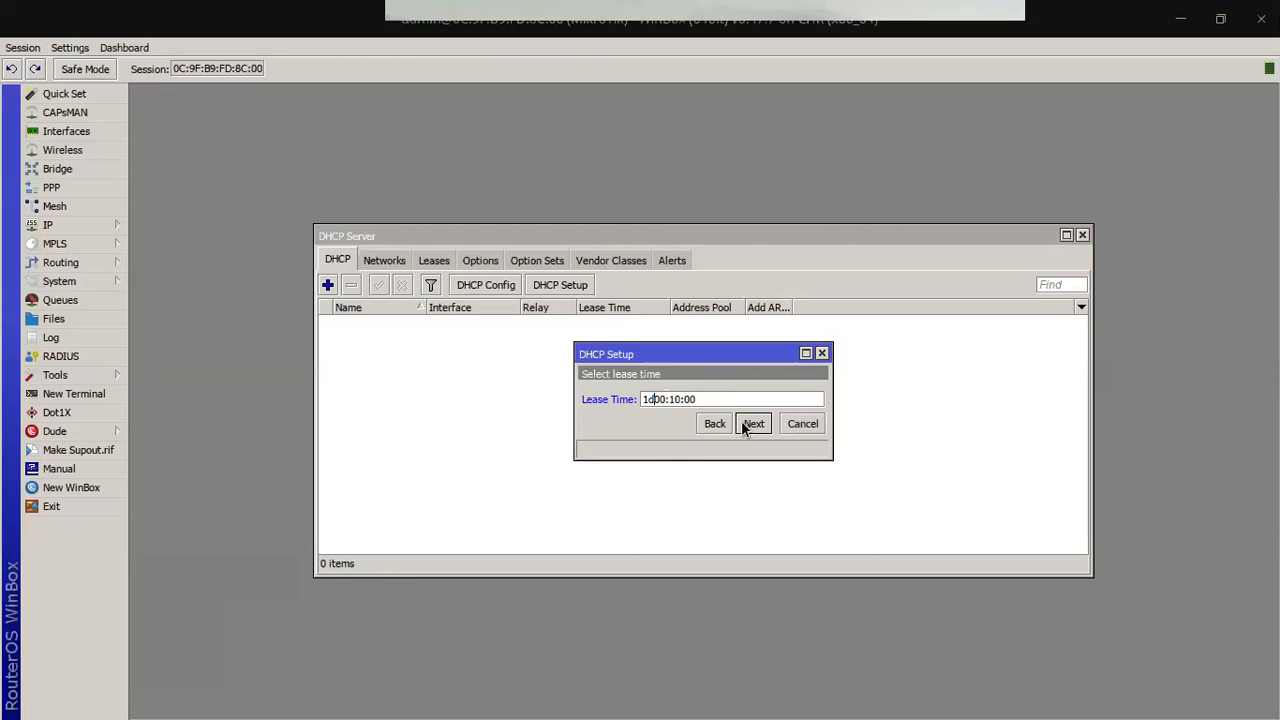
click(752, 424)
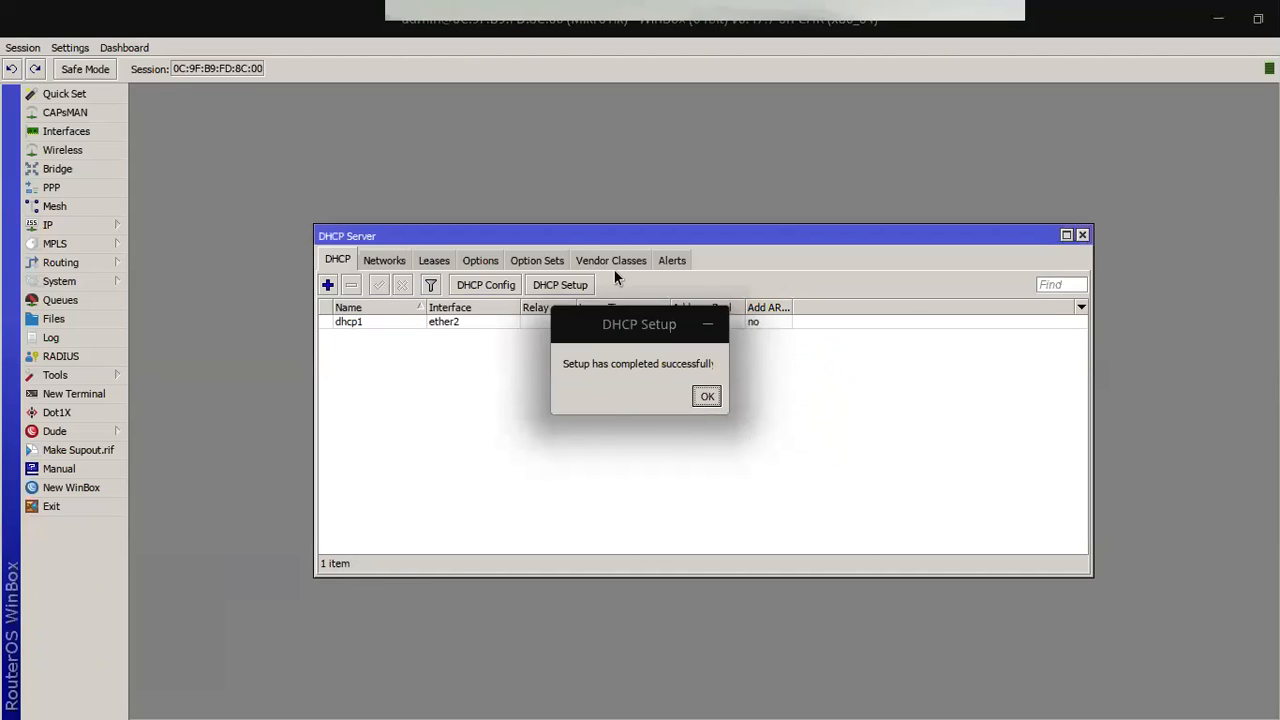
key(Return)
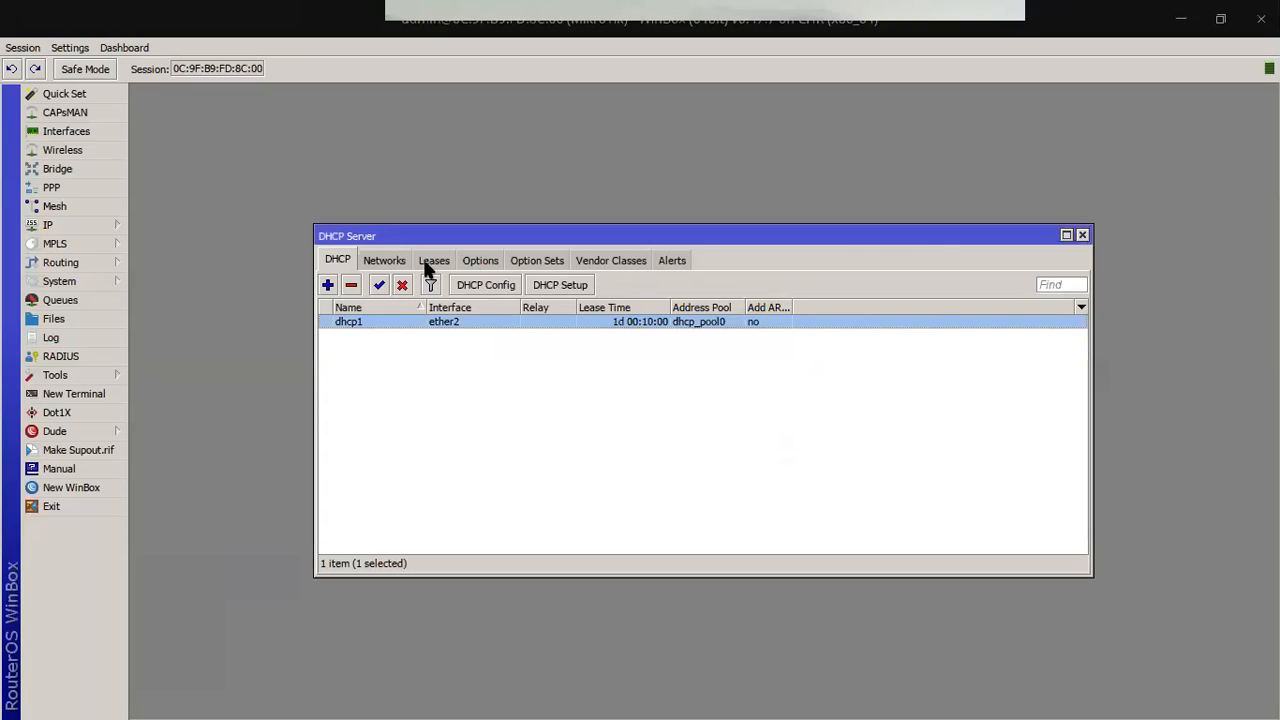
Step: Show the Leases tab, where 192.168.10.254 is bound to a client
click(432, 264)
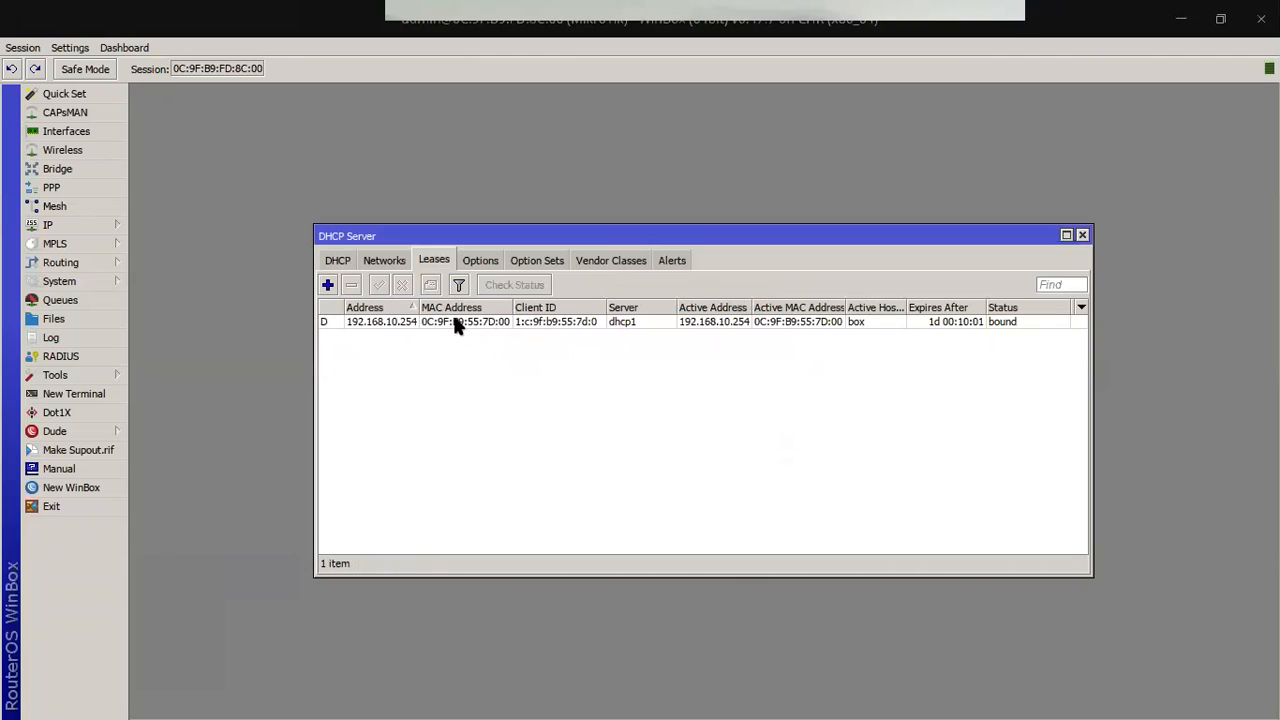
drag(418, 306, 459, 306)
drag(946, 307, 968, 307)
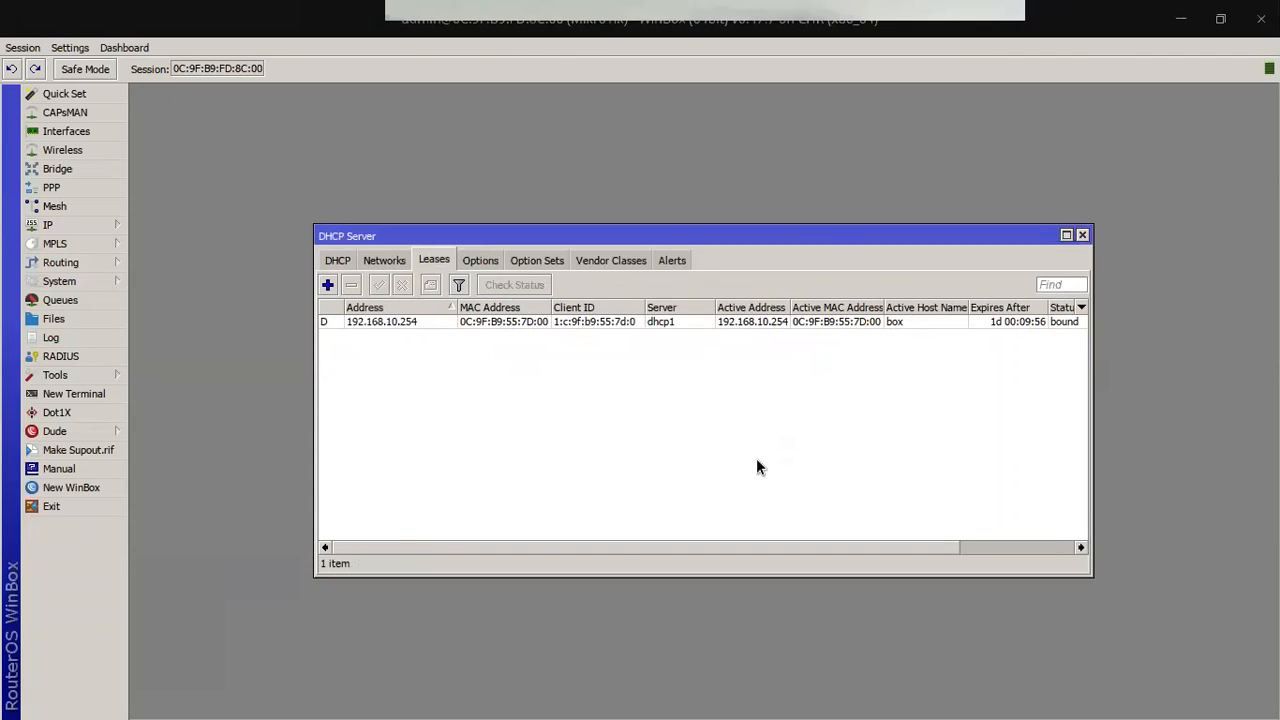
key(alt+Tab)
key(alt+Tab)
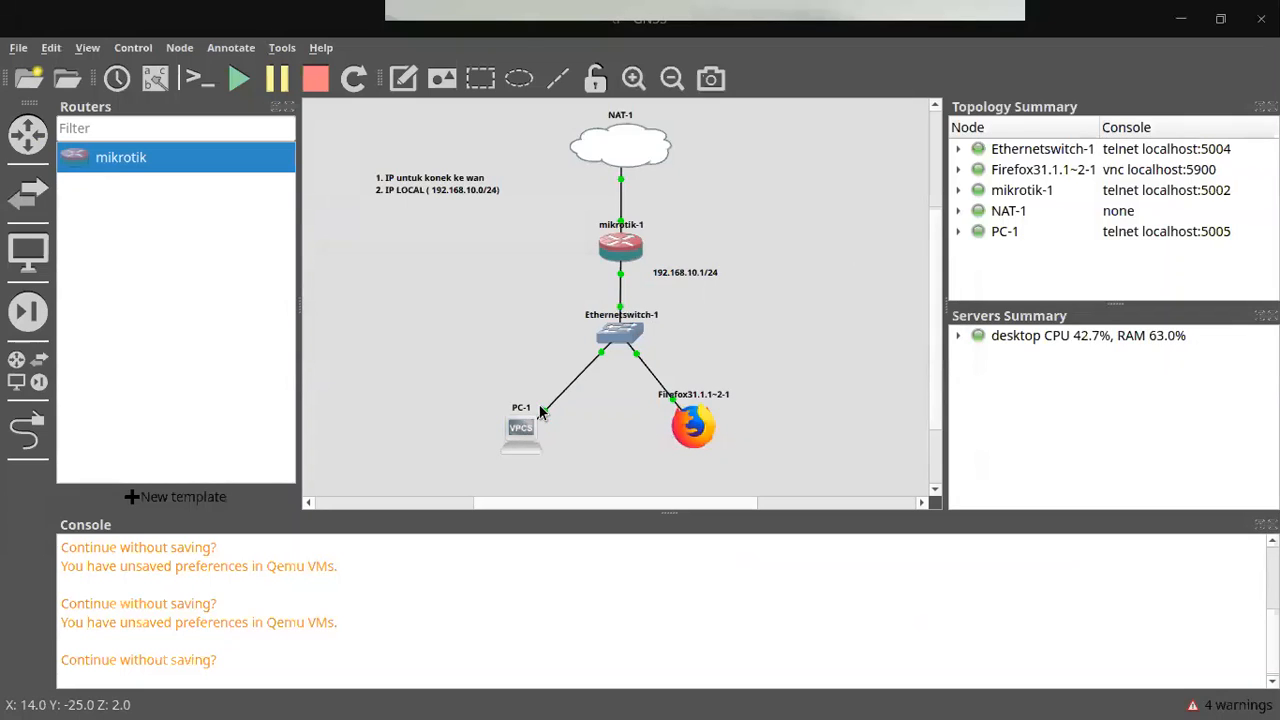
Step: Run ip dhcp in PC-1's VPCS console, obtaining 192.168.10.253/24 with gateway 192.168.10.1
click(513, 430)
double_click(513, 430)
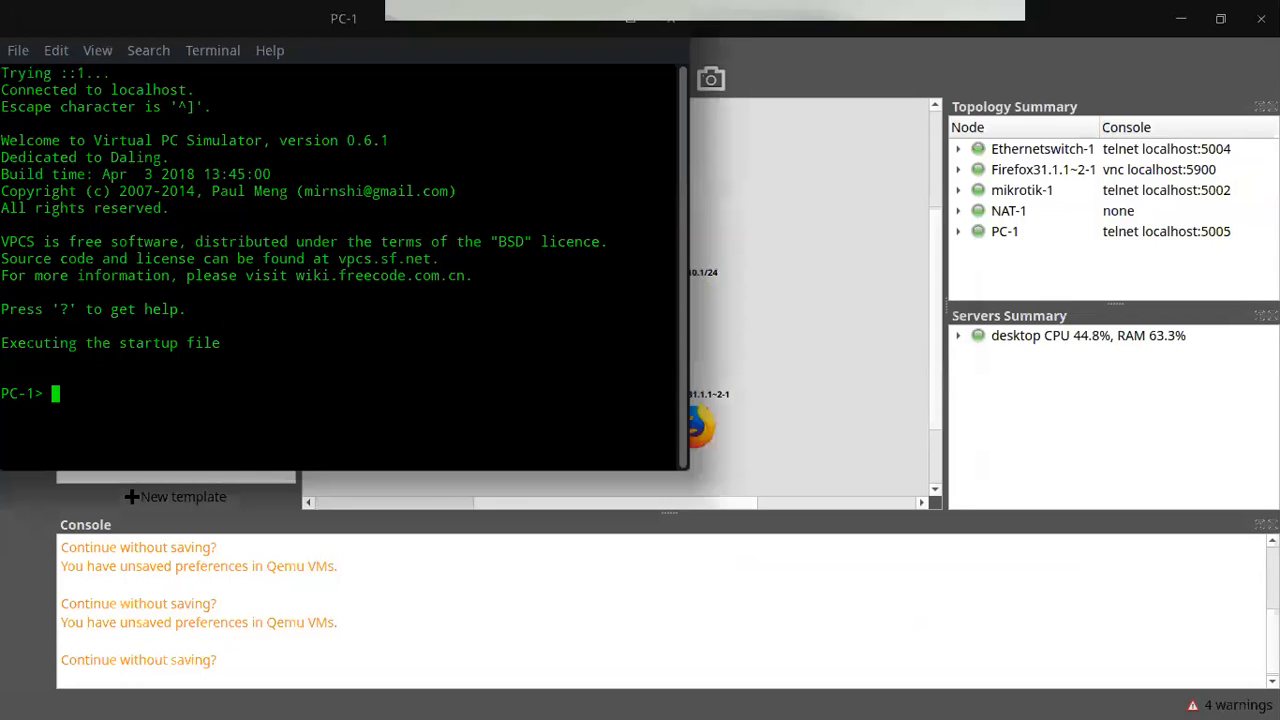
text(ip dhcp)
key(Return)
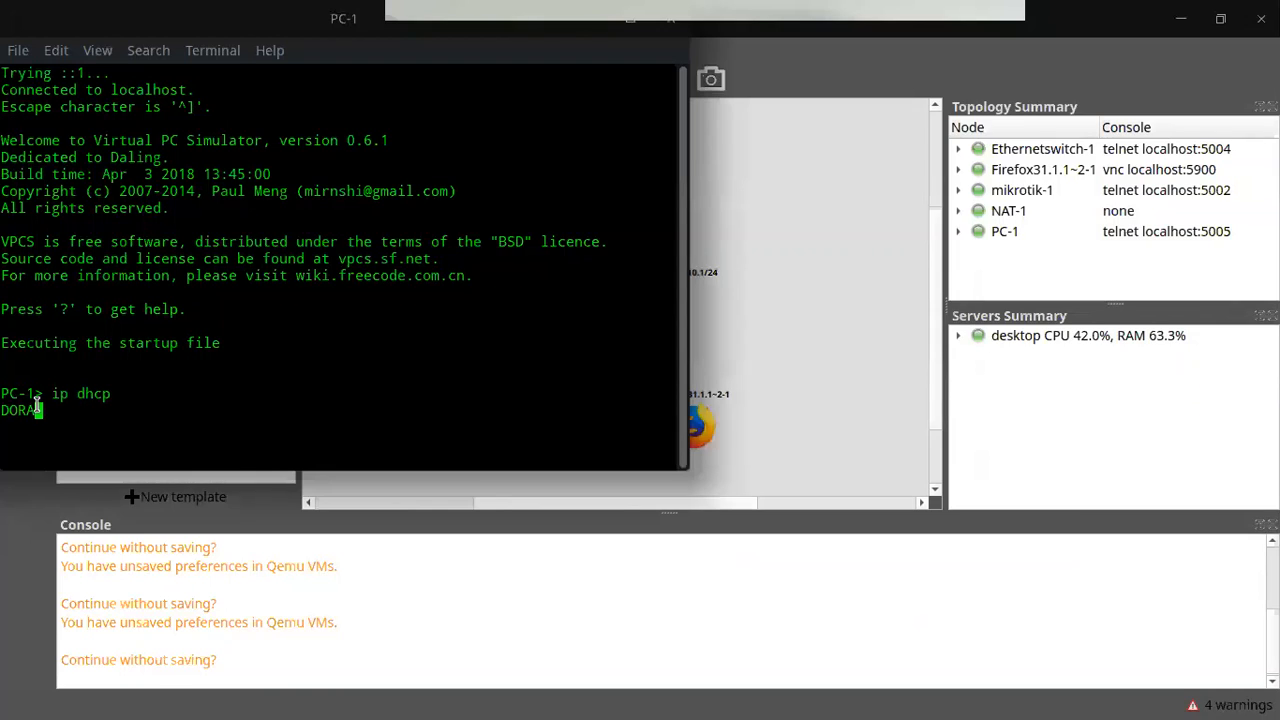
drag(76, 410, 264, 410)
drag(364, 17, 379, 54)
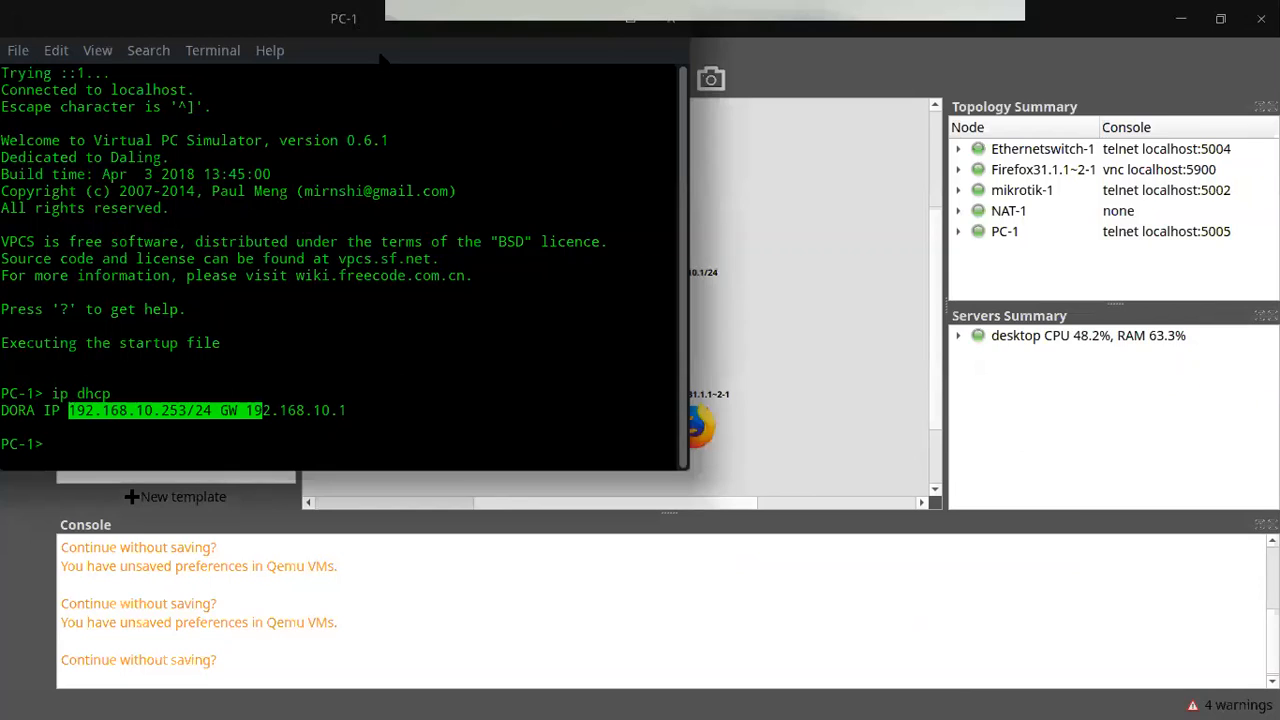
click(906, 371)
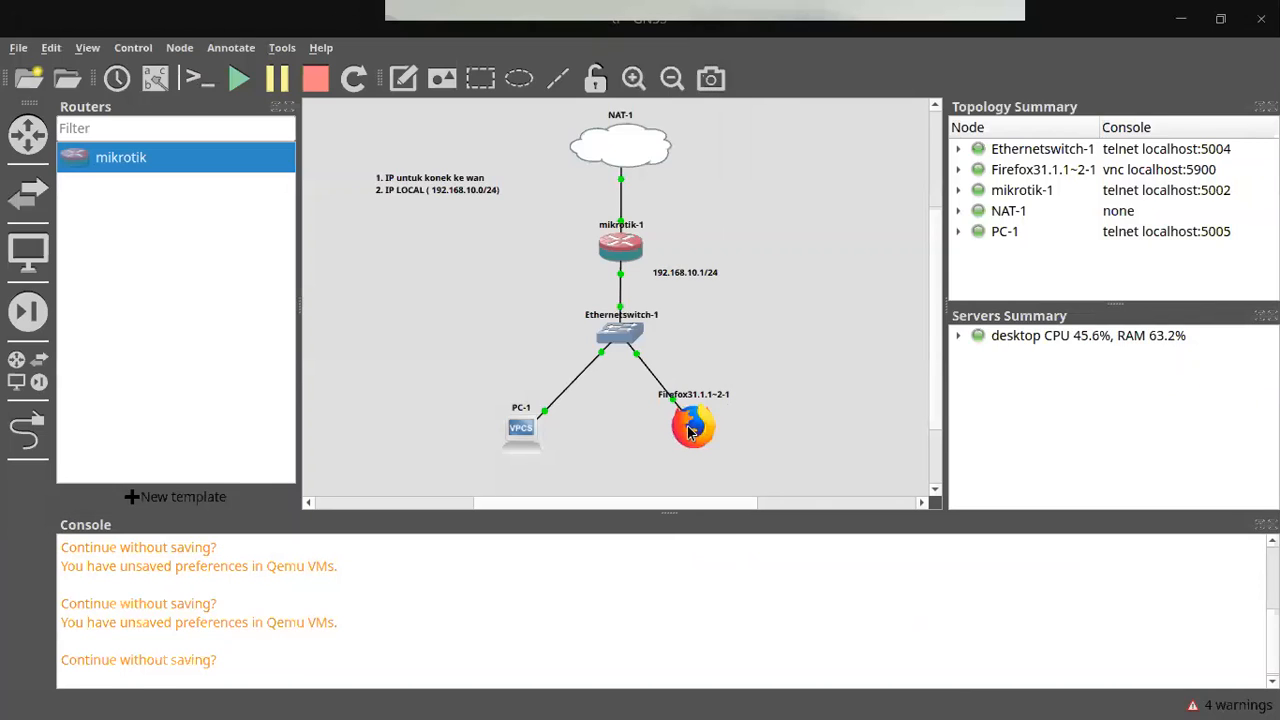
Step: In the Firefox VM's Network panel, set eth0 to DHCP and apply it
double_click(686, 424)
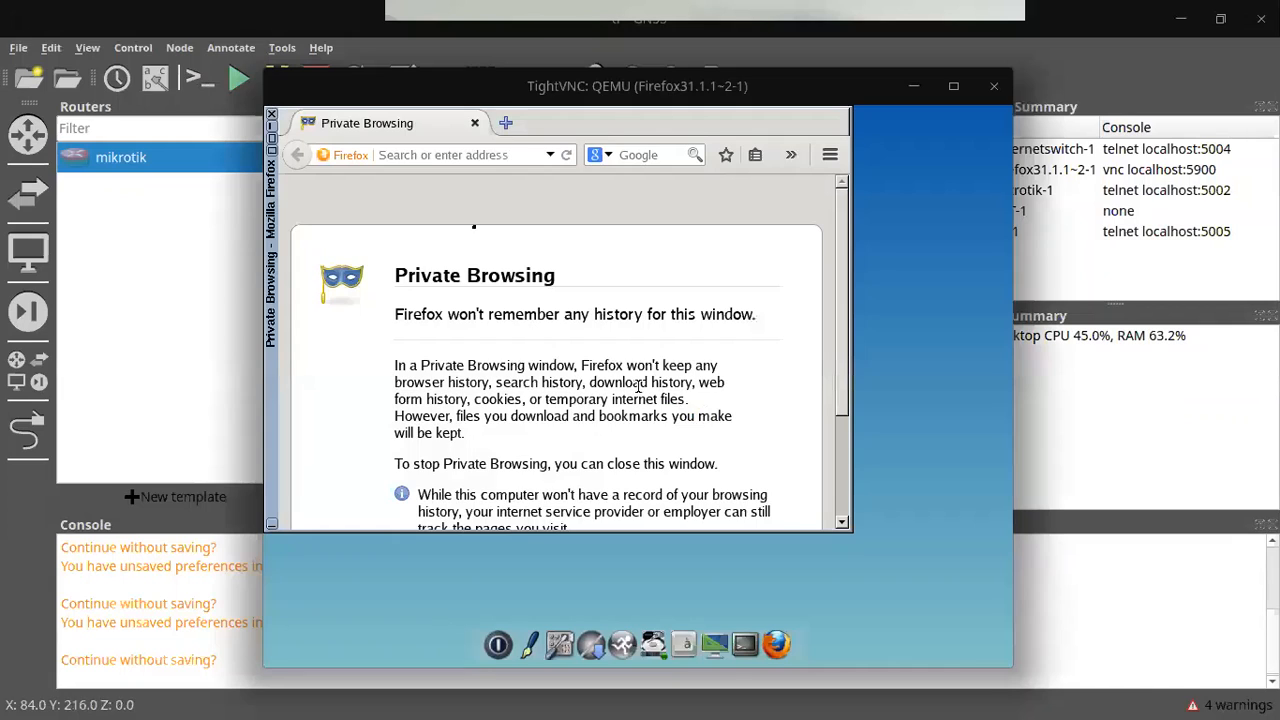
click(271, 115)
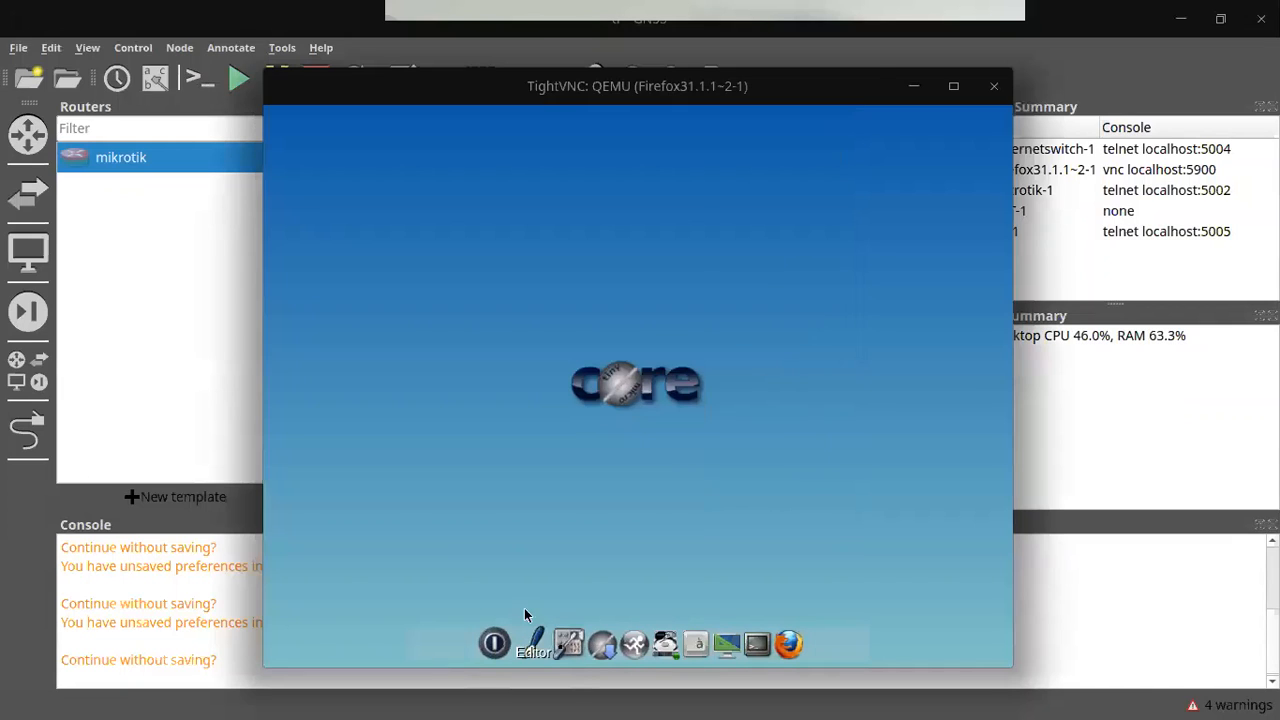
click(568, 643)
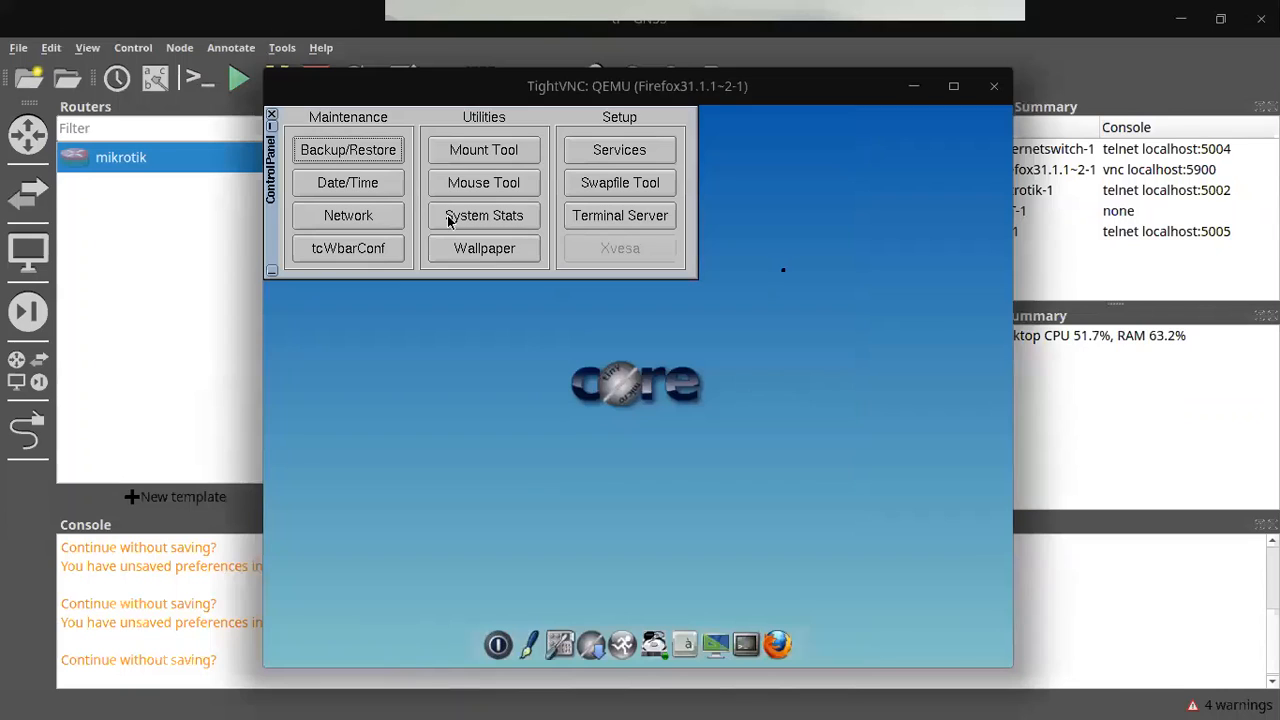
click(348, 216)
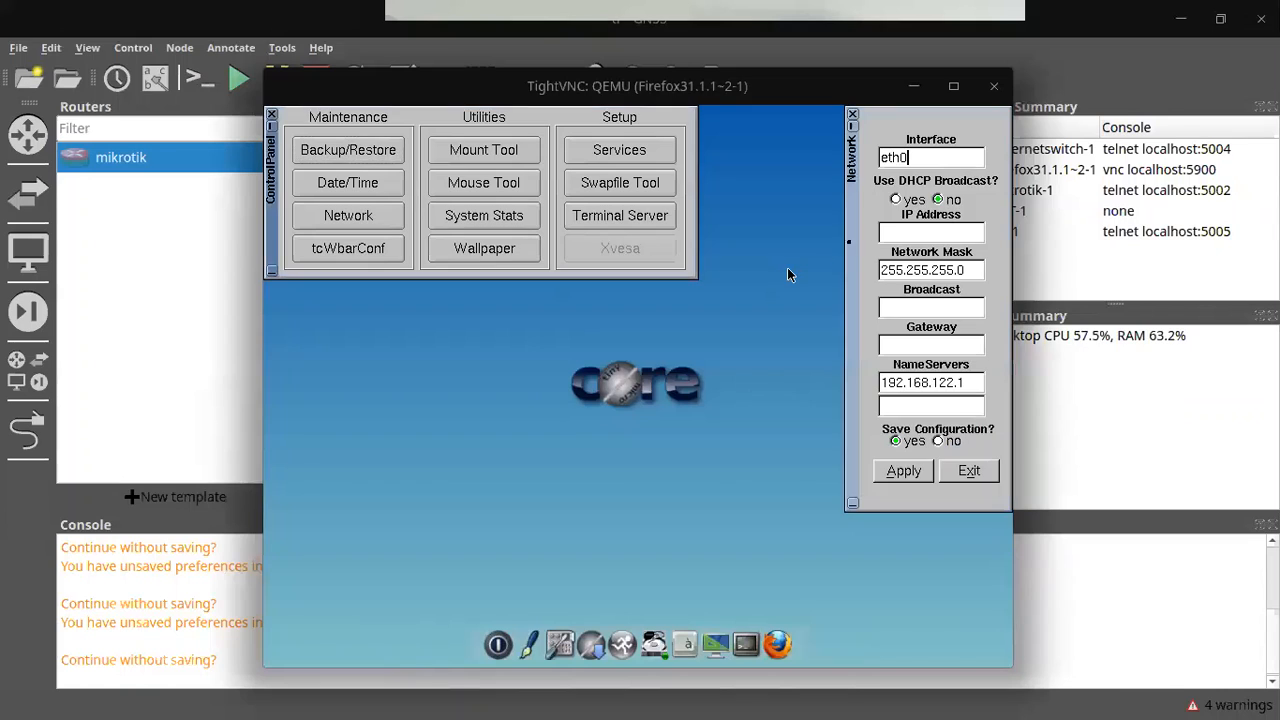
click(896, 199)
click(930, 466)
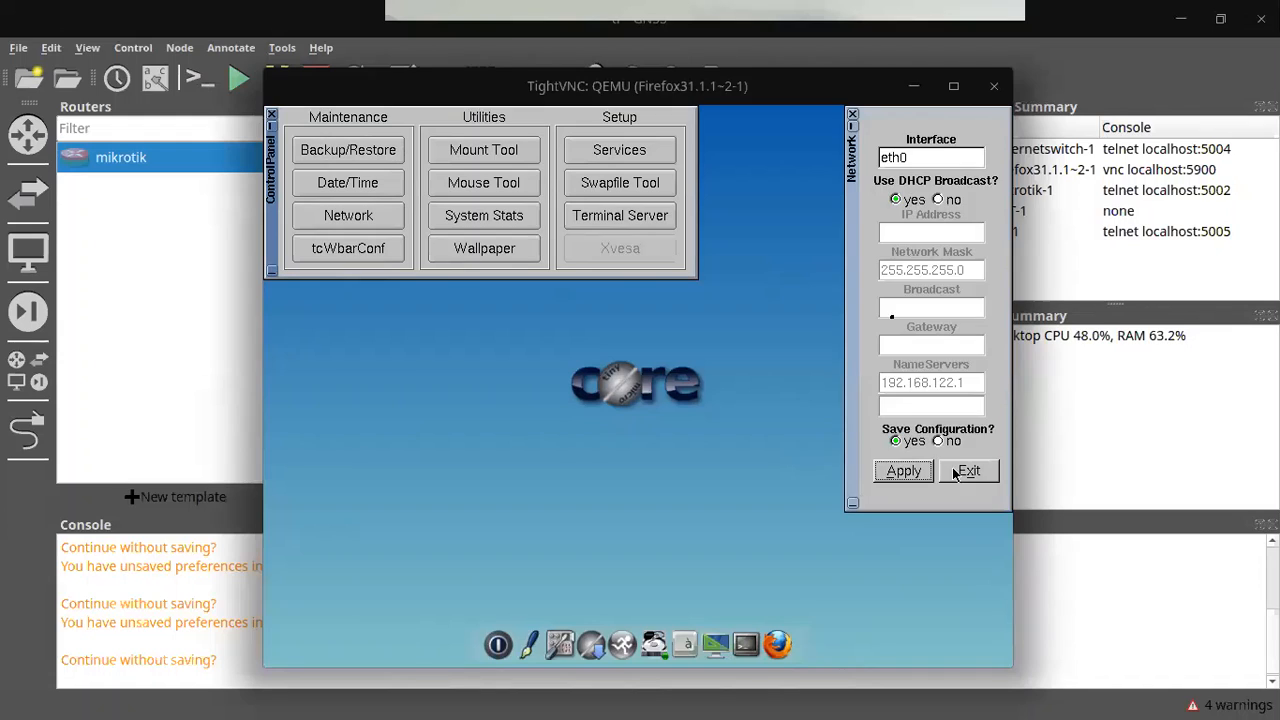
click(966, 471)
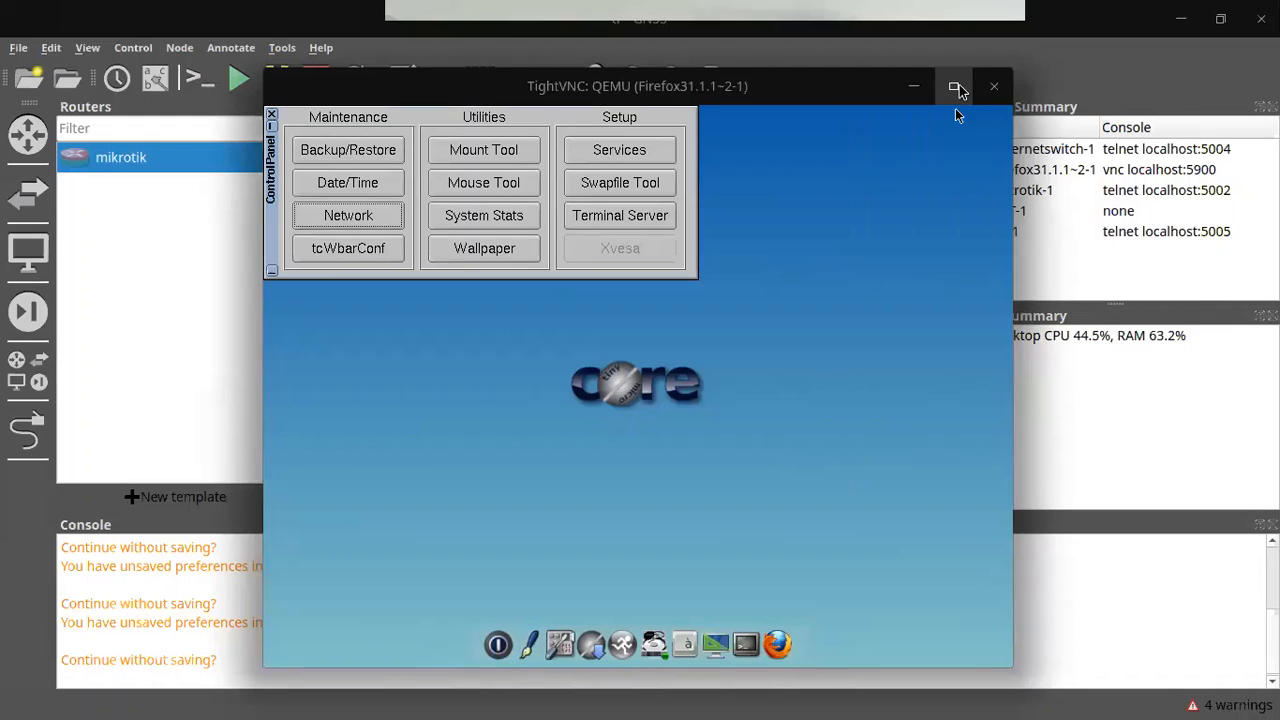
Step: Run ifconfig in a VM terminal to confirm eth0 got 192.168.10.254/255.255.255.0
click(761, 641)
text(ifconfig)
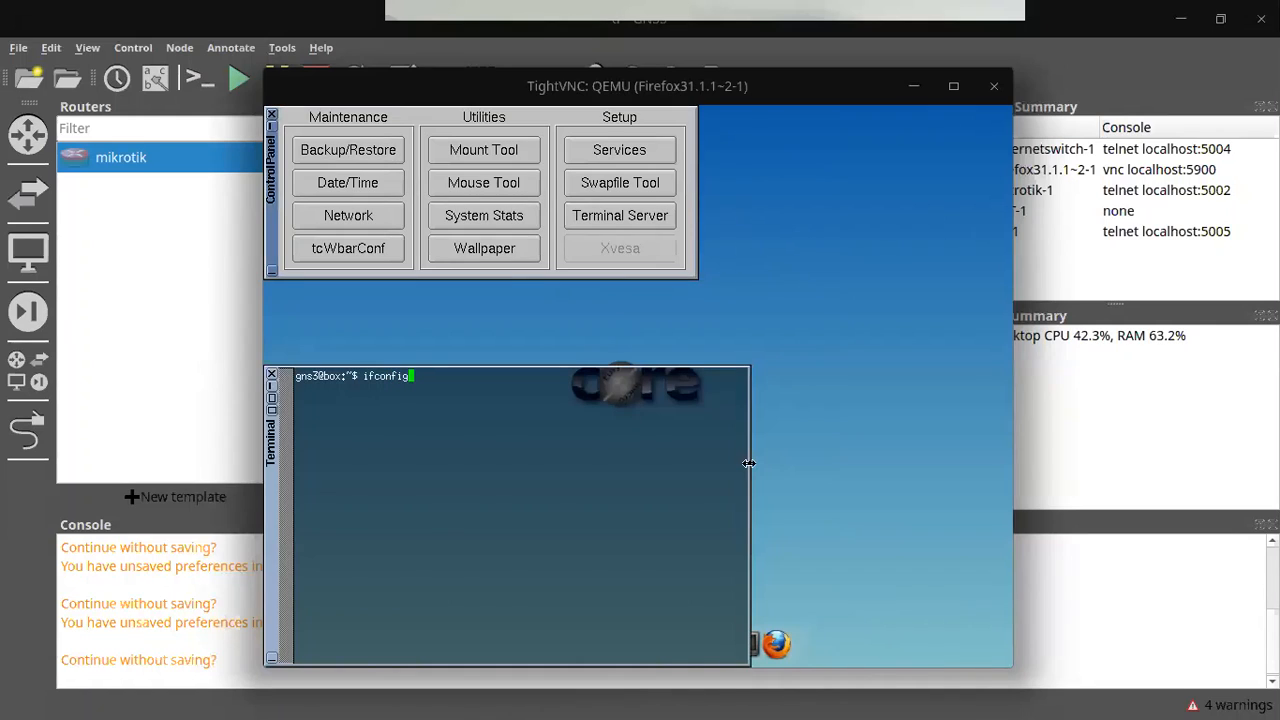
key(Return)
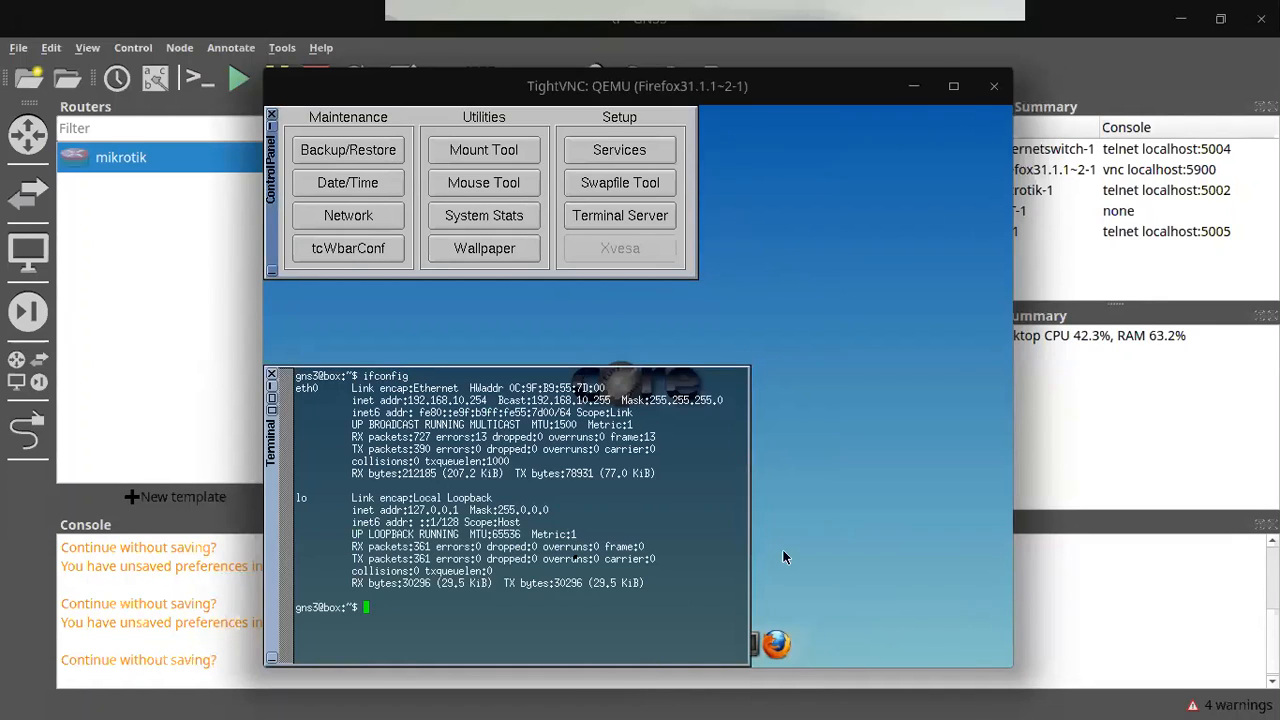
drag(410, 399, 490, 399)
click(494, 396)
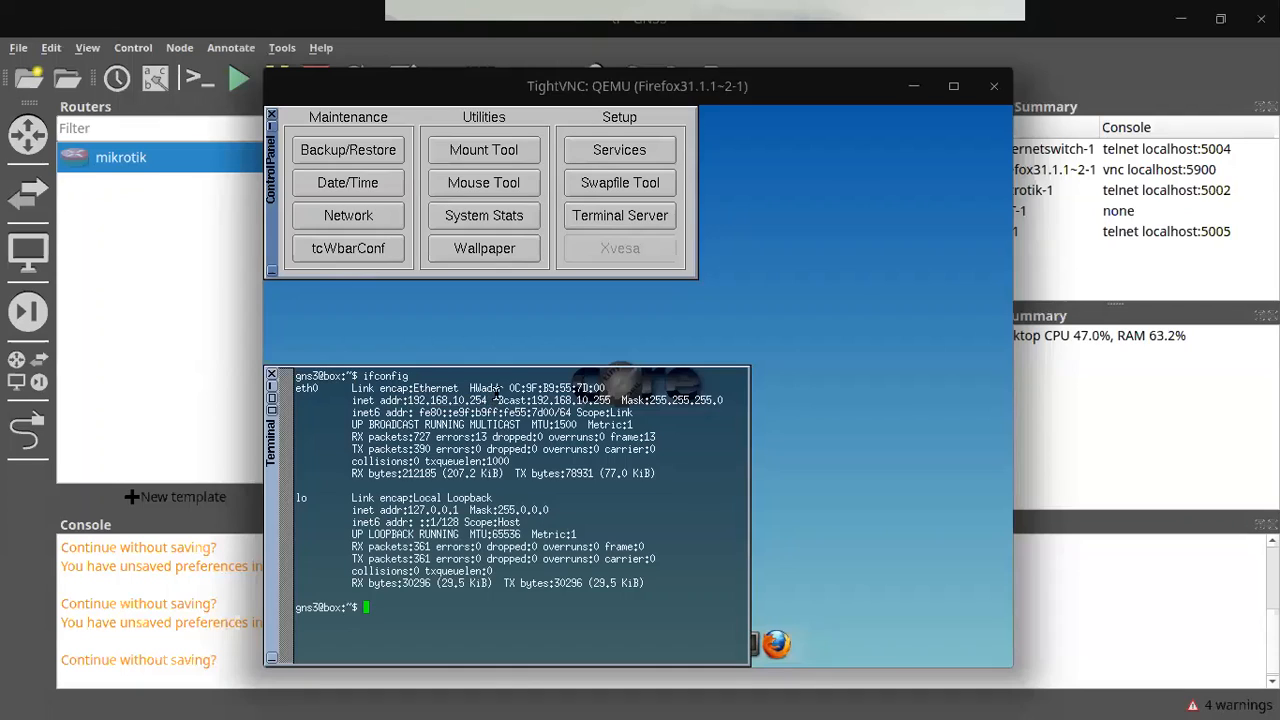
Step: Run show ip in PC-1's console, confirming 192.168.10.253/24, gateway and DNS 192.168.122.1
click(910, 87)
key(alt+Tab)
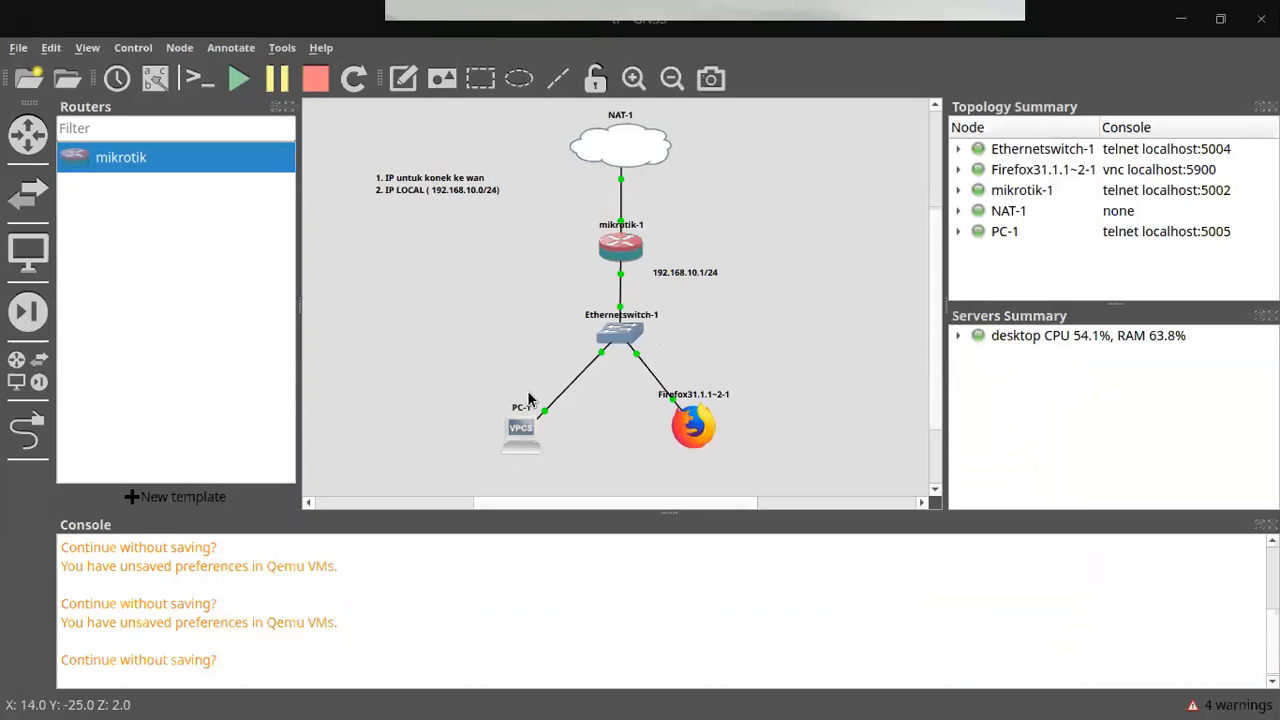
double_click(528, 397)
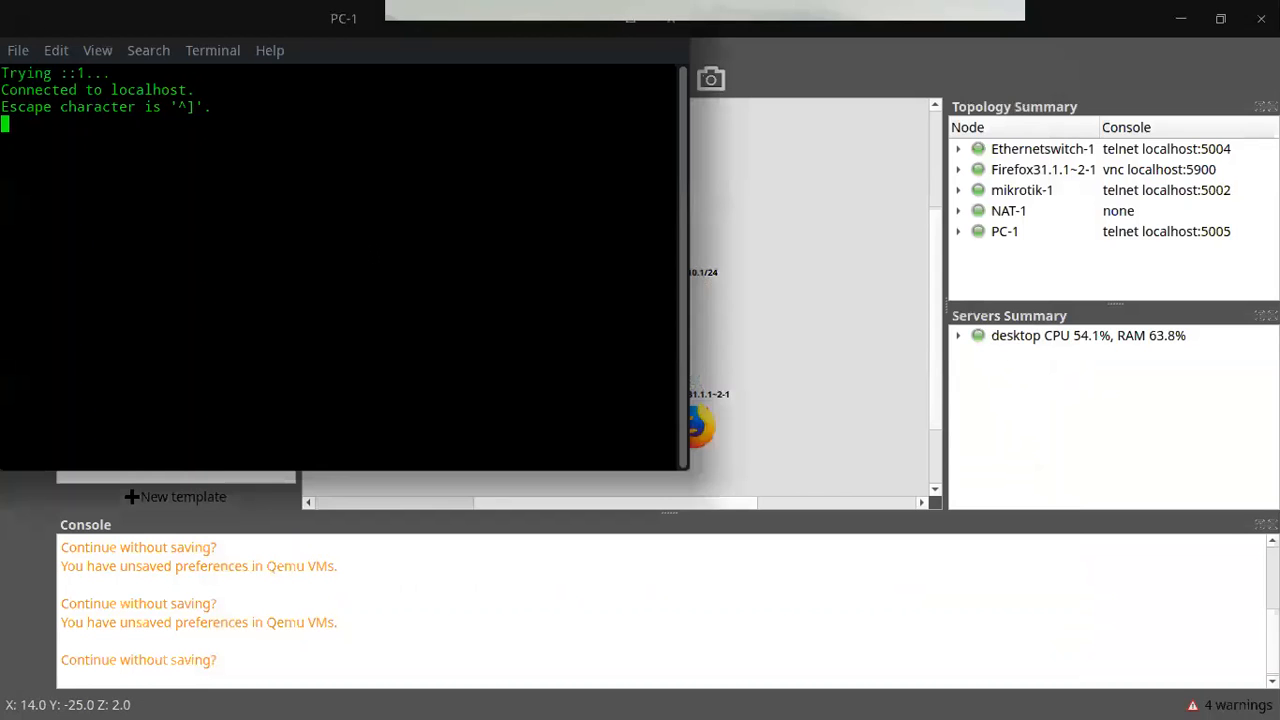
key(Return)
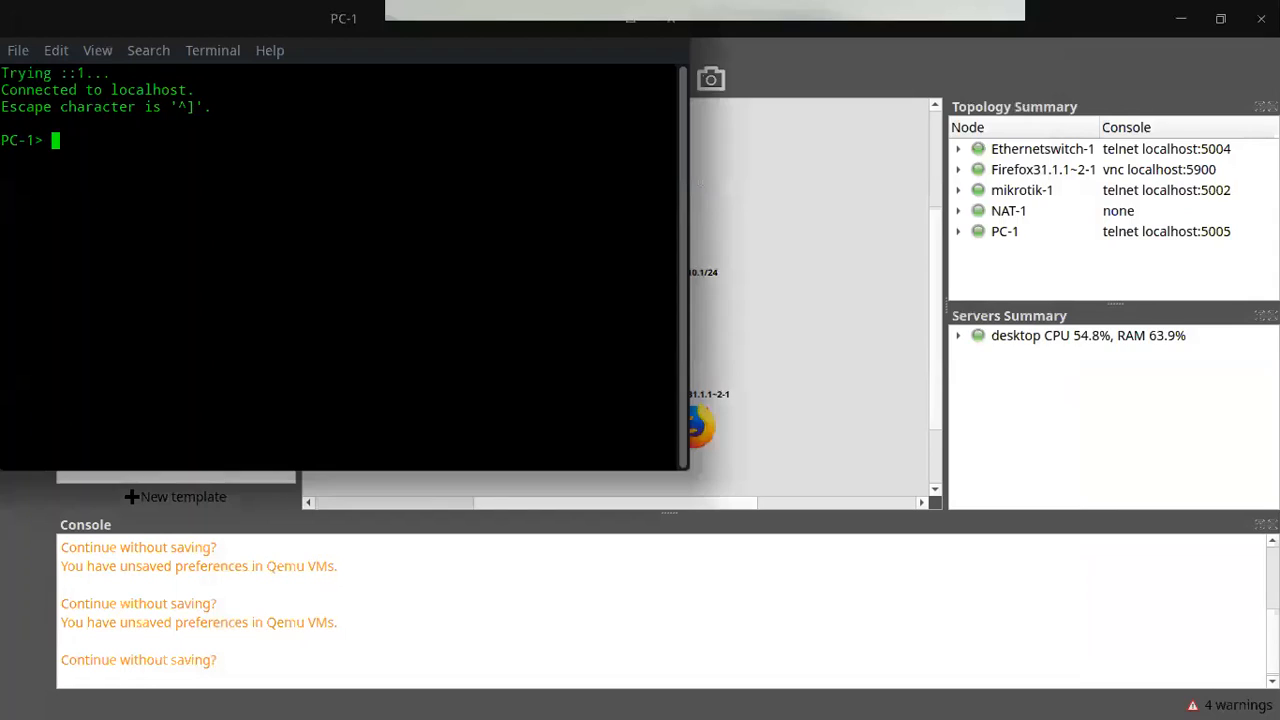
text(show ip)
key(Return)
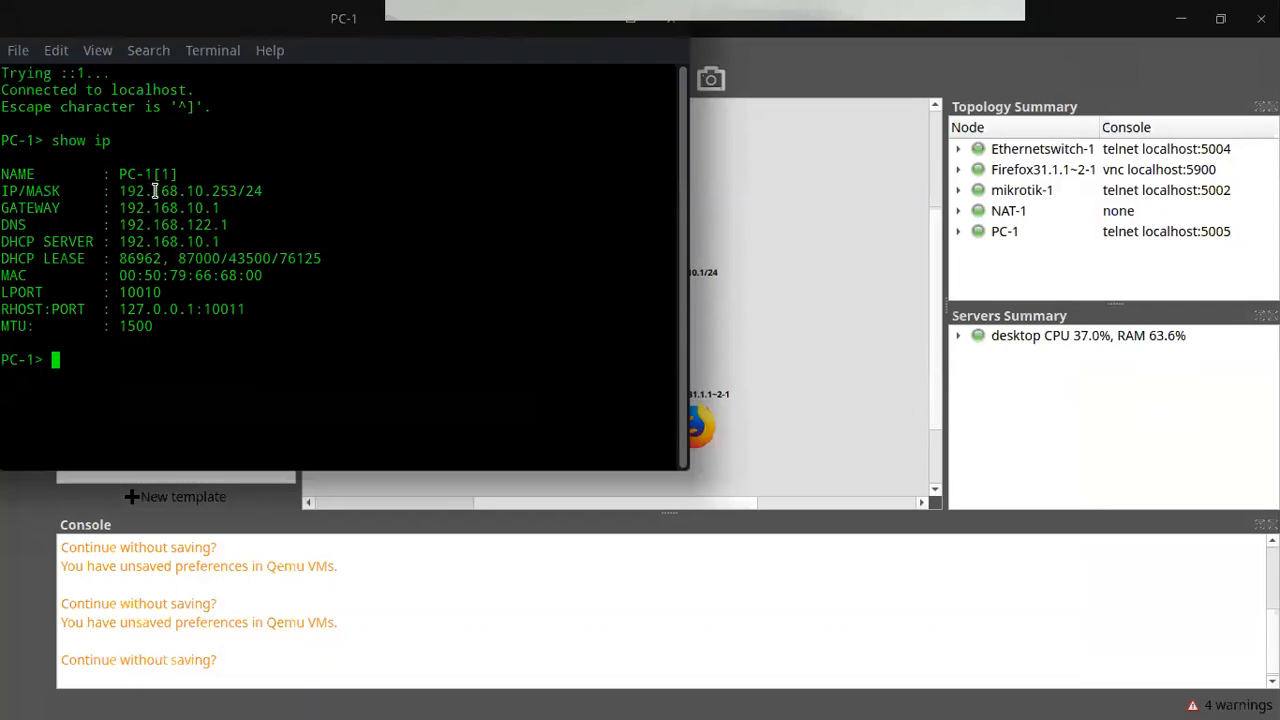
mouse_move(188, 191)
mouse_down()
mouse_move(258, 191)
mouse_move(172, 209)
mouse_up()
click(277, 187)
double_click(206, 224)
drag(224, 272, 210, 294)
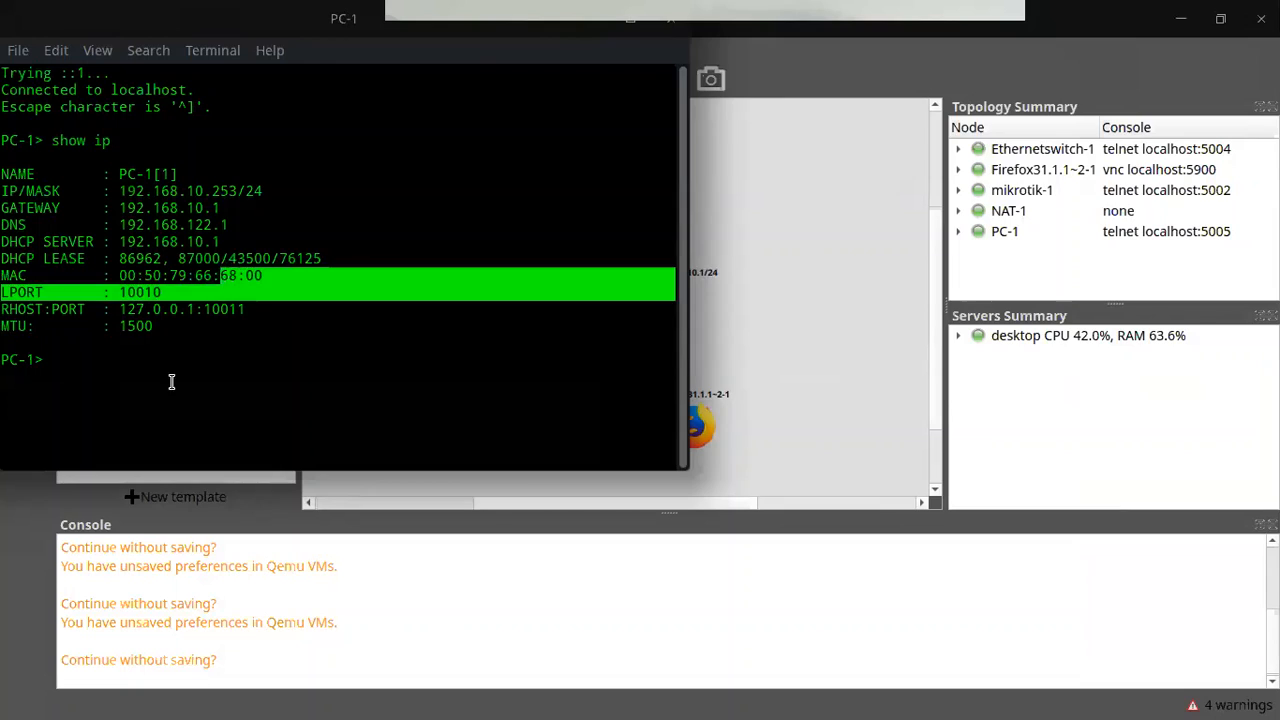
drag(157, 393, 157, 386)
Step: Ping google.com from PC-1, which fails with 'Cannot resolve google.com'
text(pin)
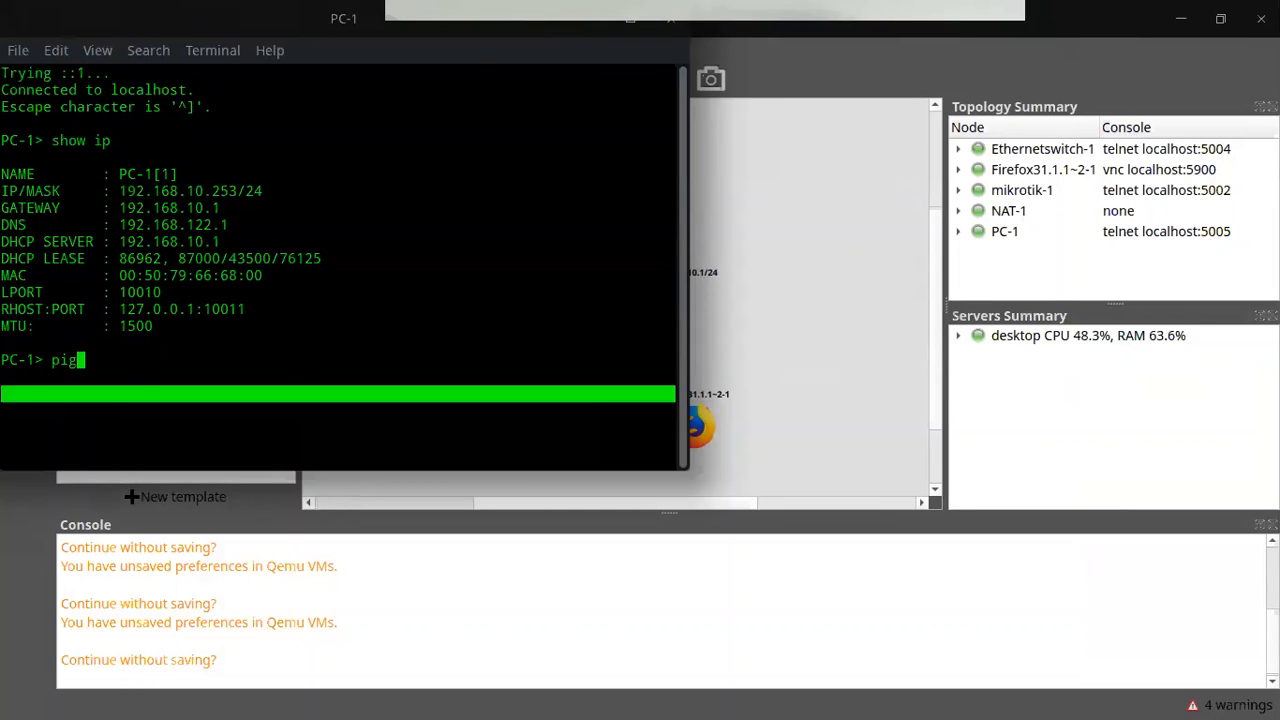
text(g google.com)
key(Return)
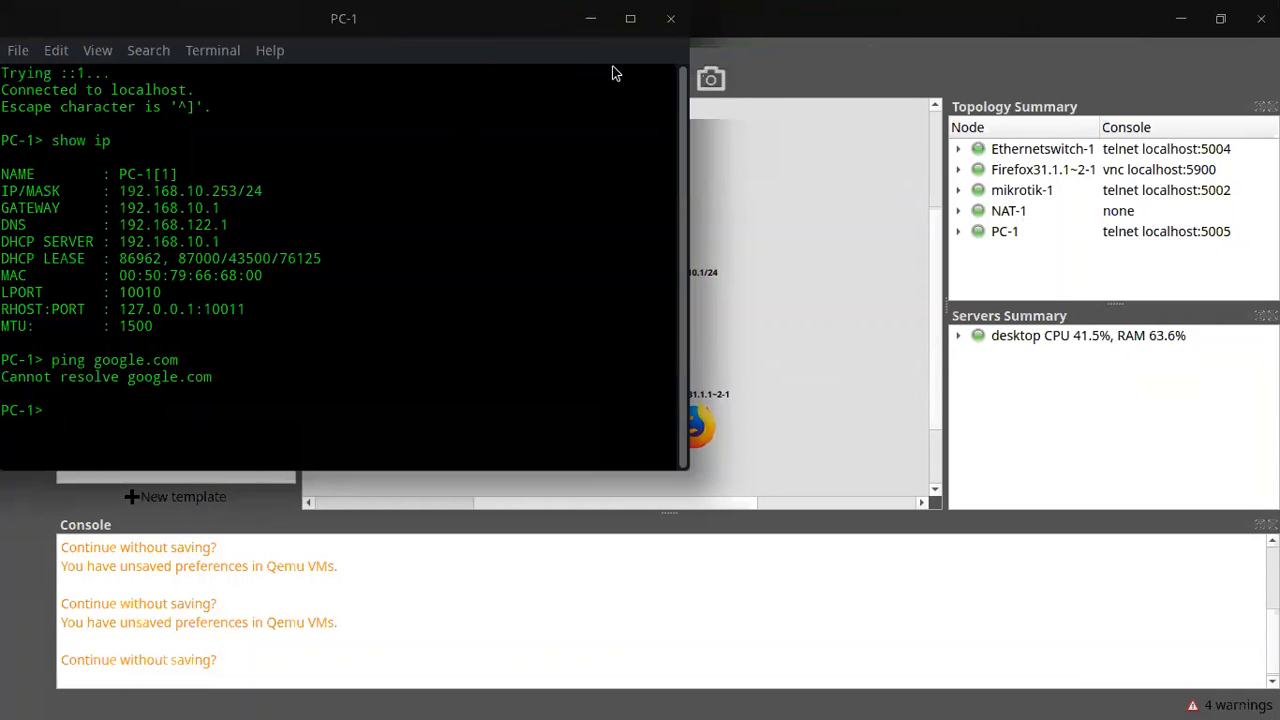
drag(358, 22, 402, 157)
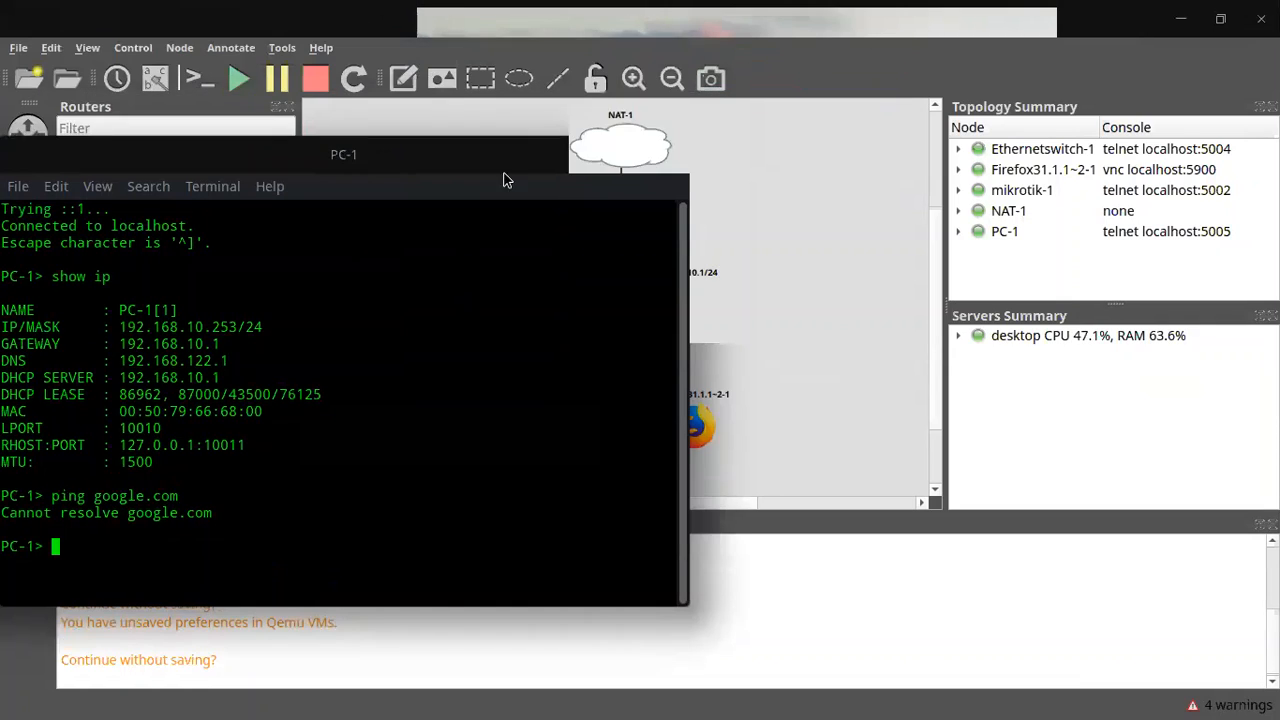
click(893, 205)
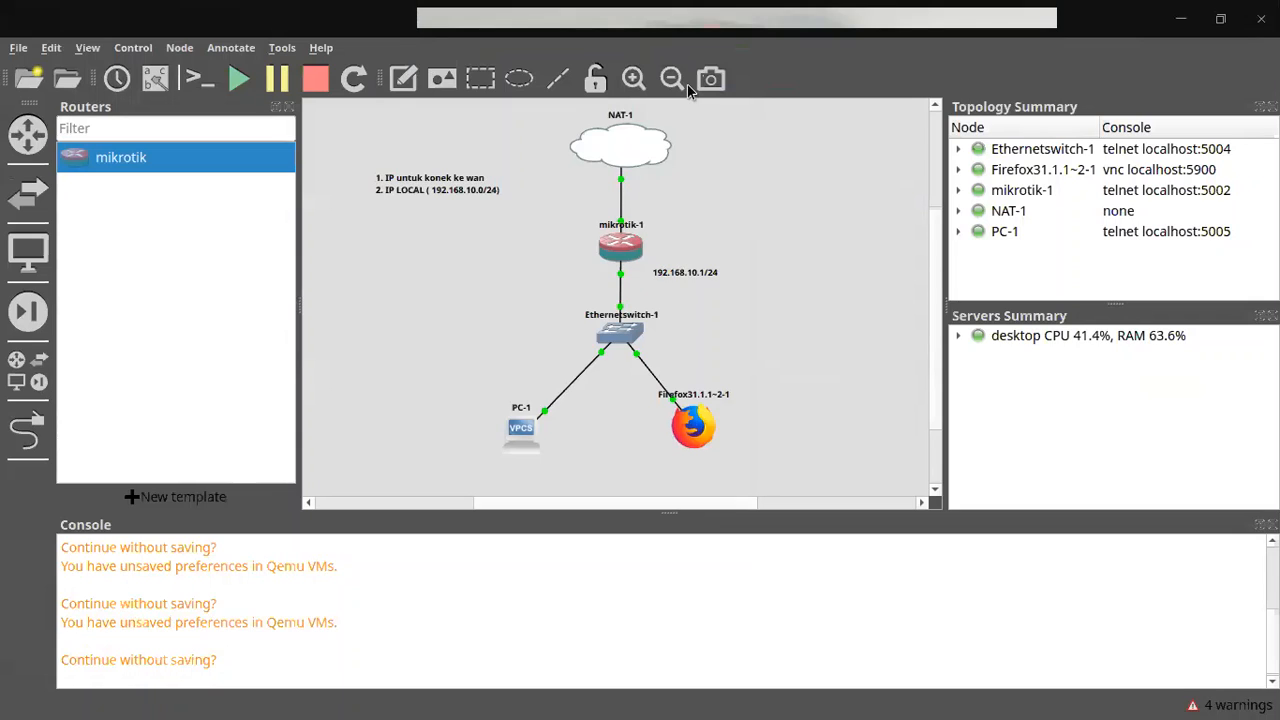
Step: Append '3. NAT IPLOCAL => IP Internet' as a new line in the topology note
key(alt+Tab)
double_click(478, 188)
click(478, 188)
key(Return)
text(3. NAT)
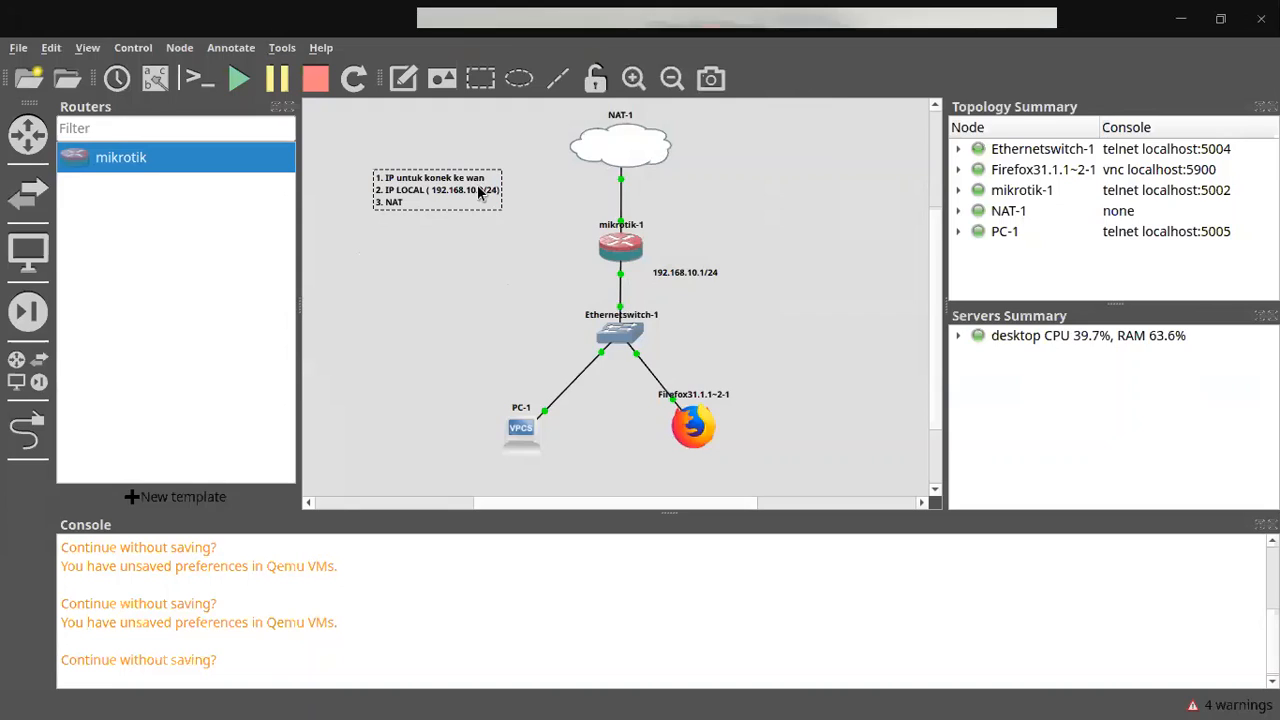
text( IPLOCAK)
key(BackSpace)
text(L)
key(BackSpace)
text(=> IP Internet)
Step: Finish the note edit and create a new rule in WinBox's IP > Firewall NAT list
click(512, 315)
key(alt+Tab)
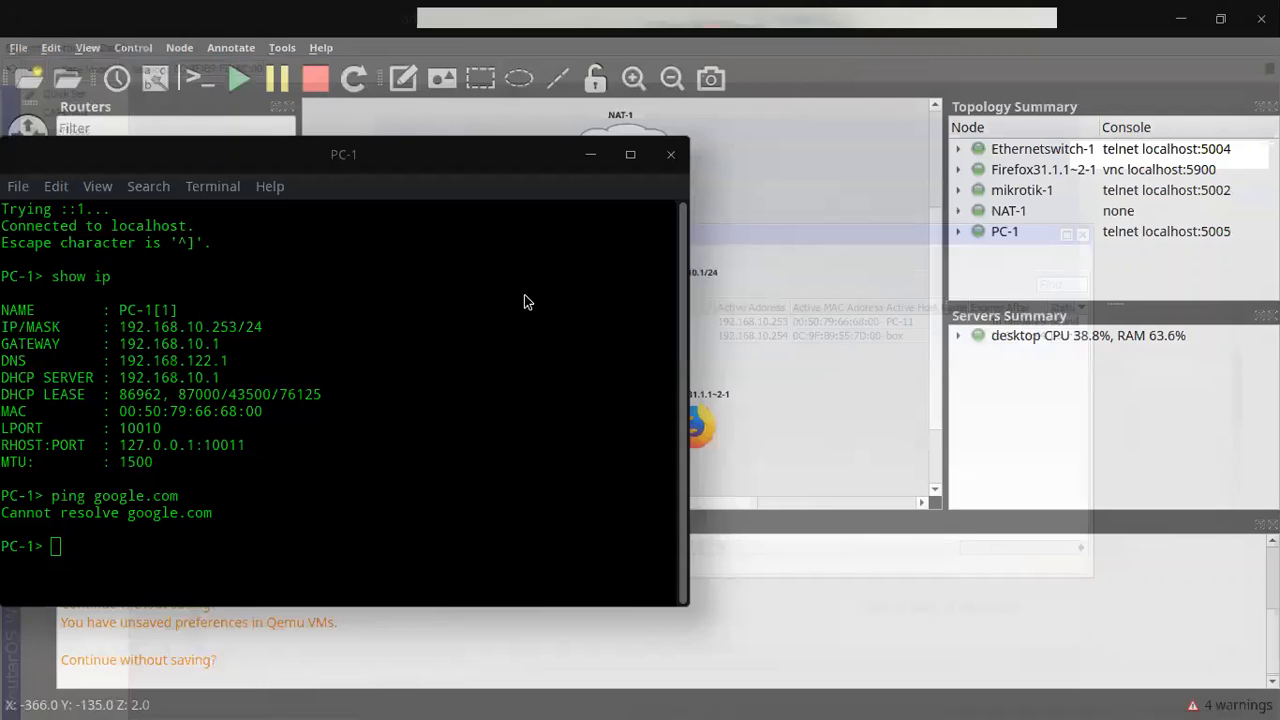
key(alt+Tab)
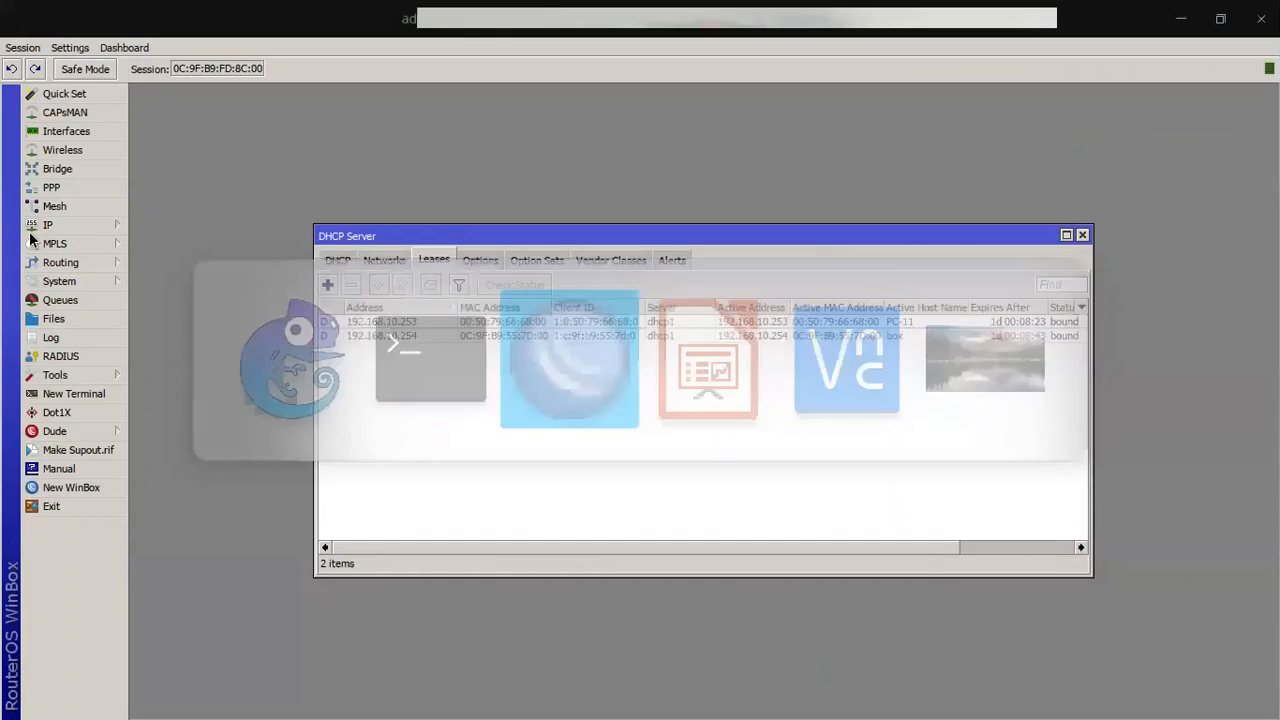
click(75, 225)
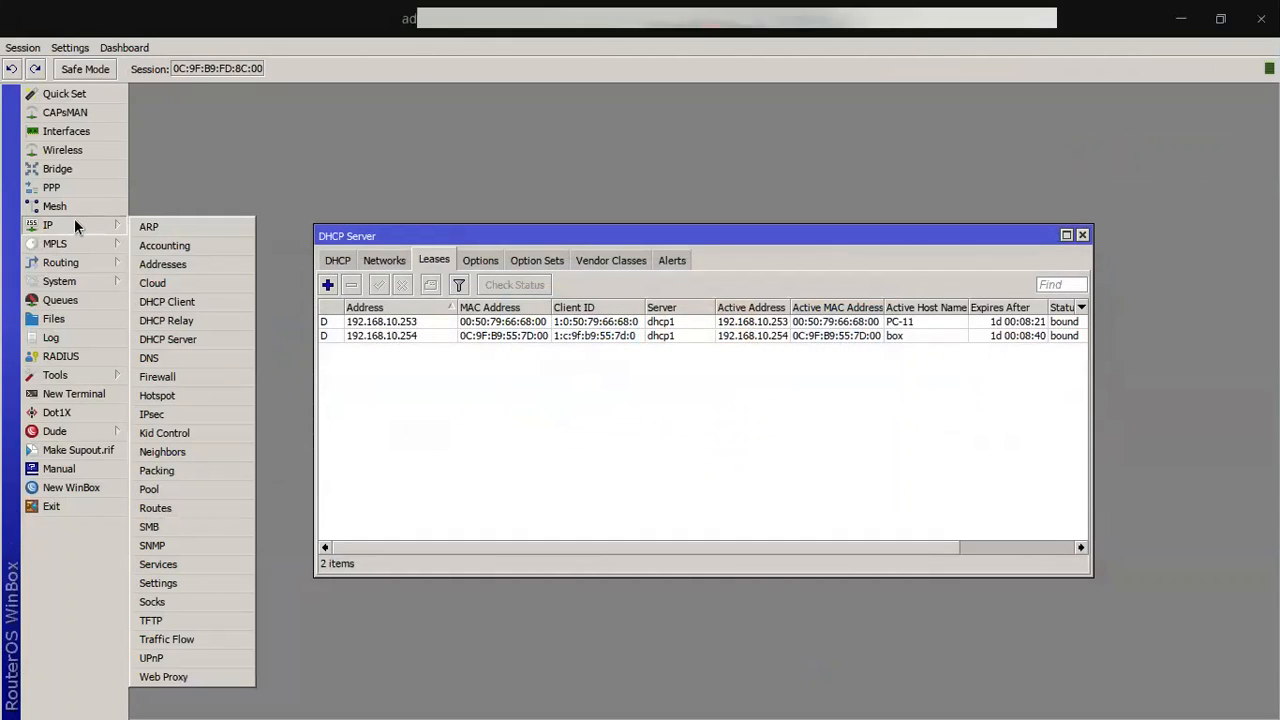
click(176, 377)
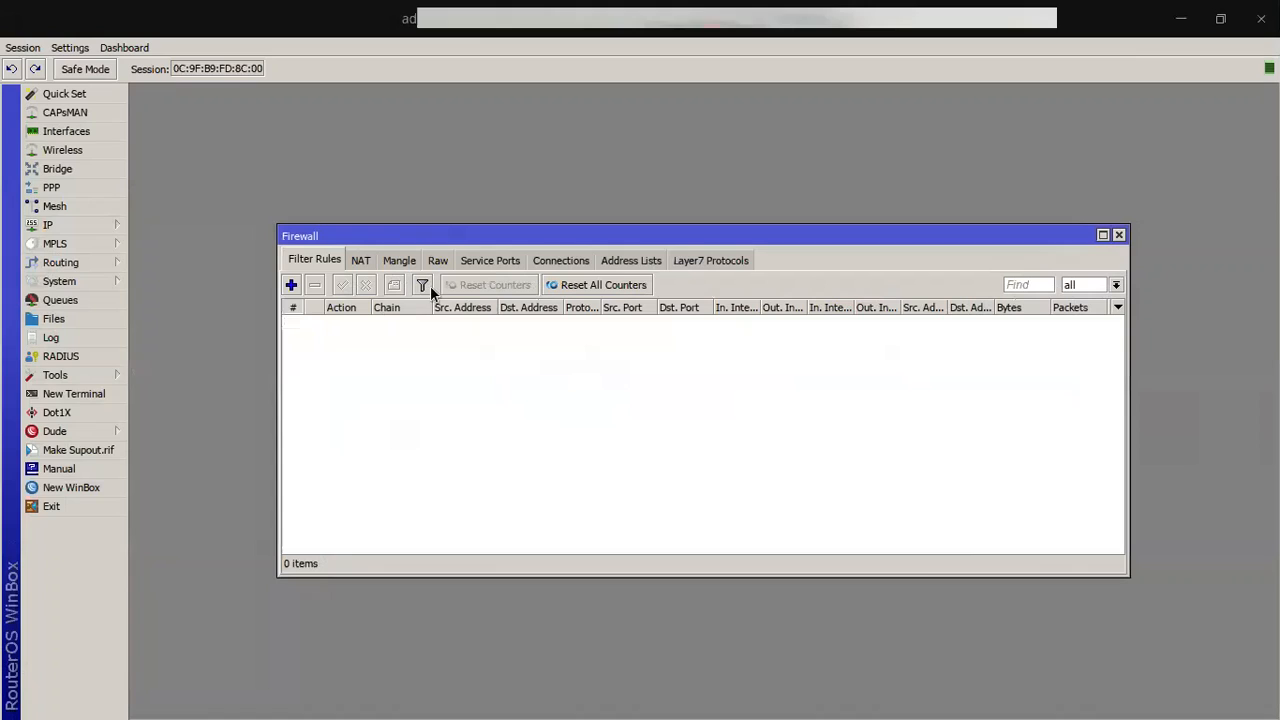
click(362, 260)
click(291, 285)
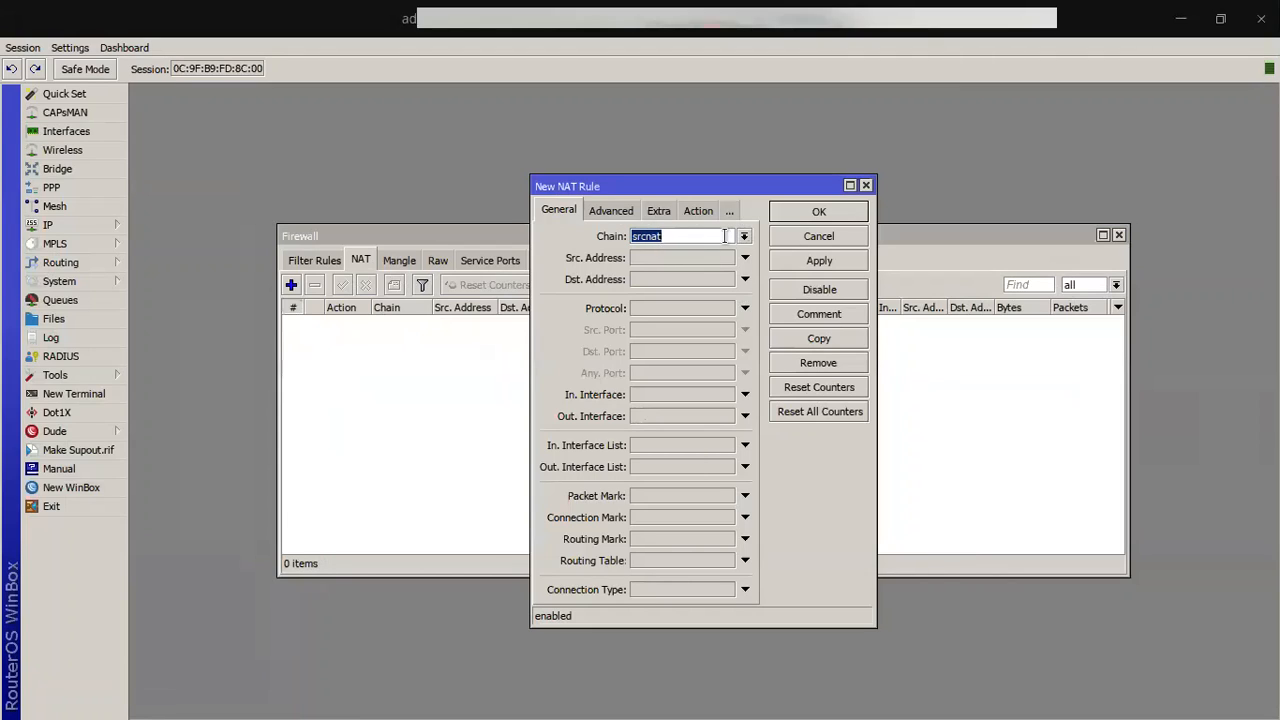
Step: Set the rule's Out. Interface to ether1, checking the 192.168.122.101/24 WAN address
click(692, 417)
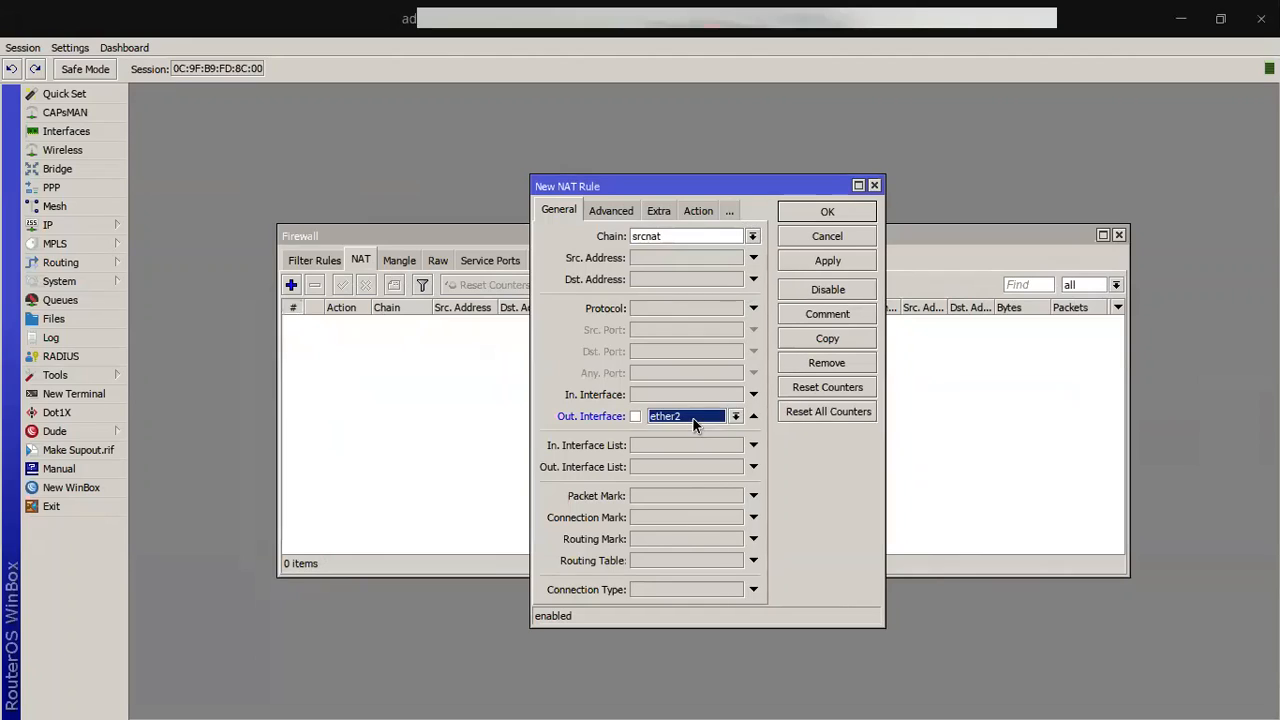
click(692, 417)
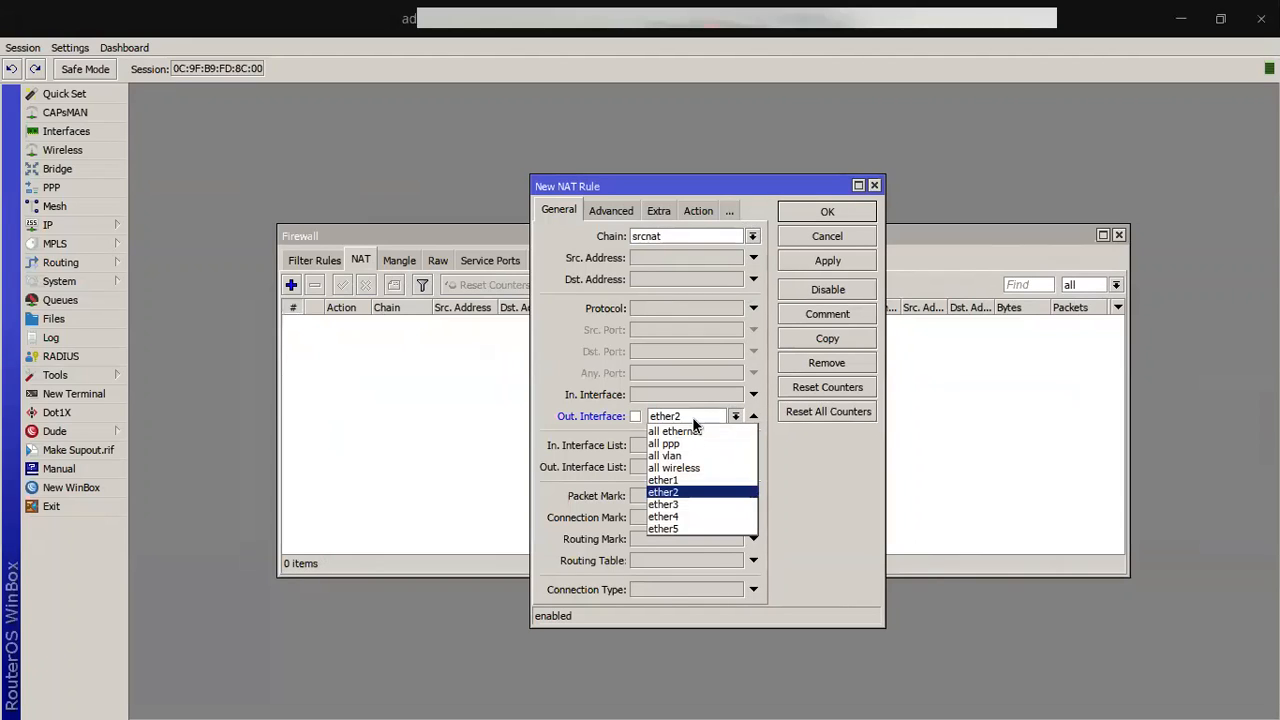
click(678, 480)
click(124, 228)
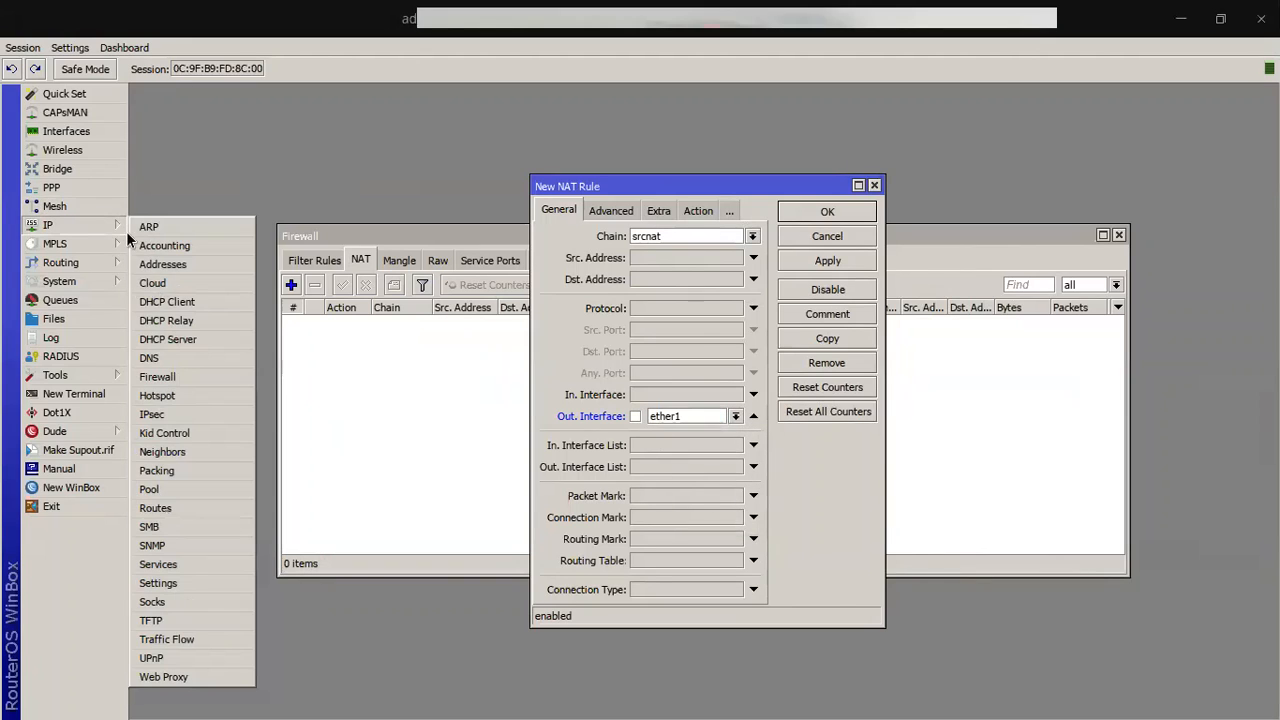
click(162, 264)
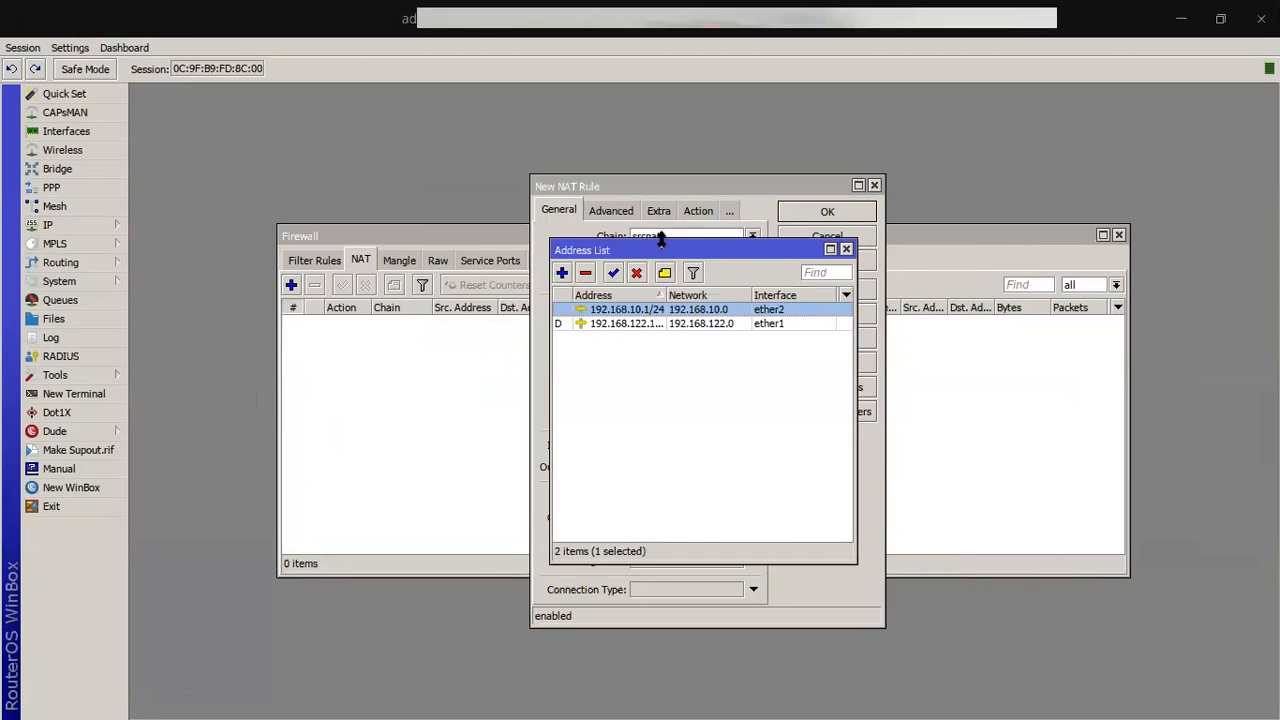
drag(660, 240, 286, 213)
click(284, 268)
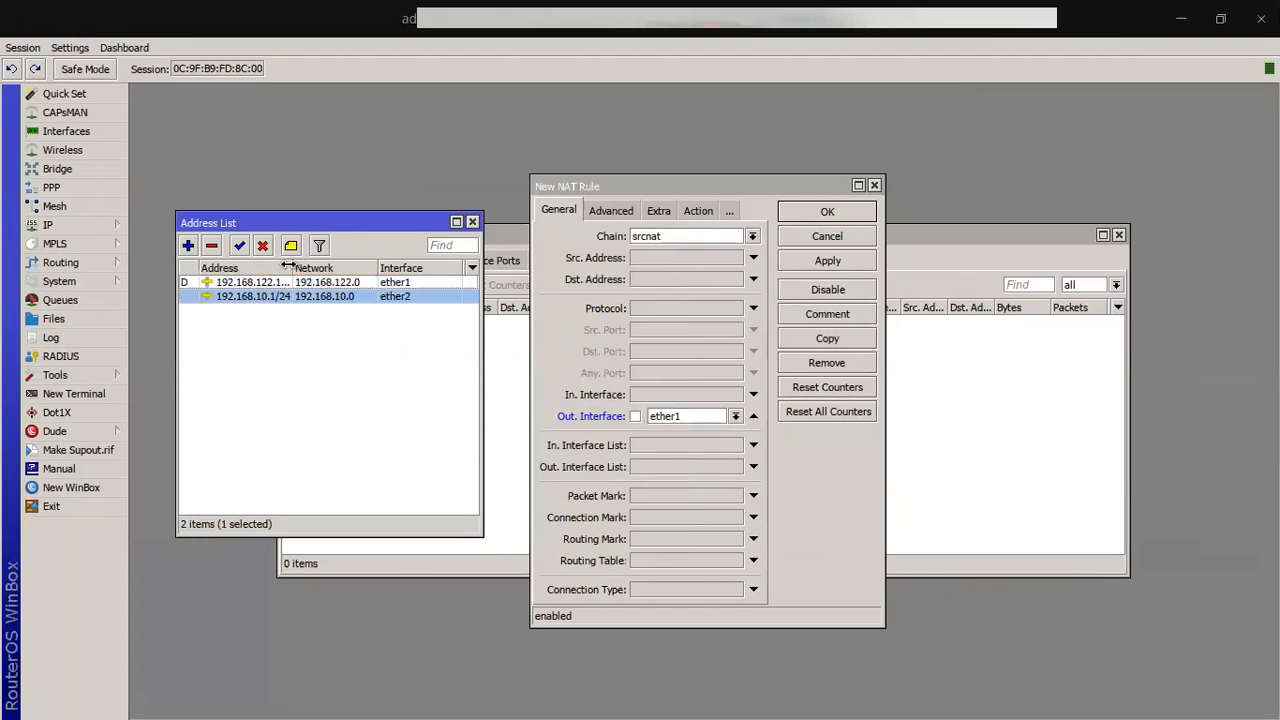
click(293, 281)
drag(289, 266, 322, 266)
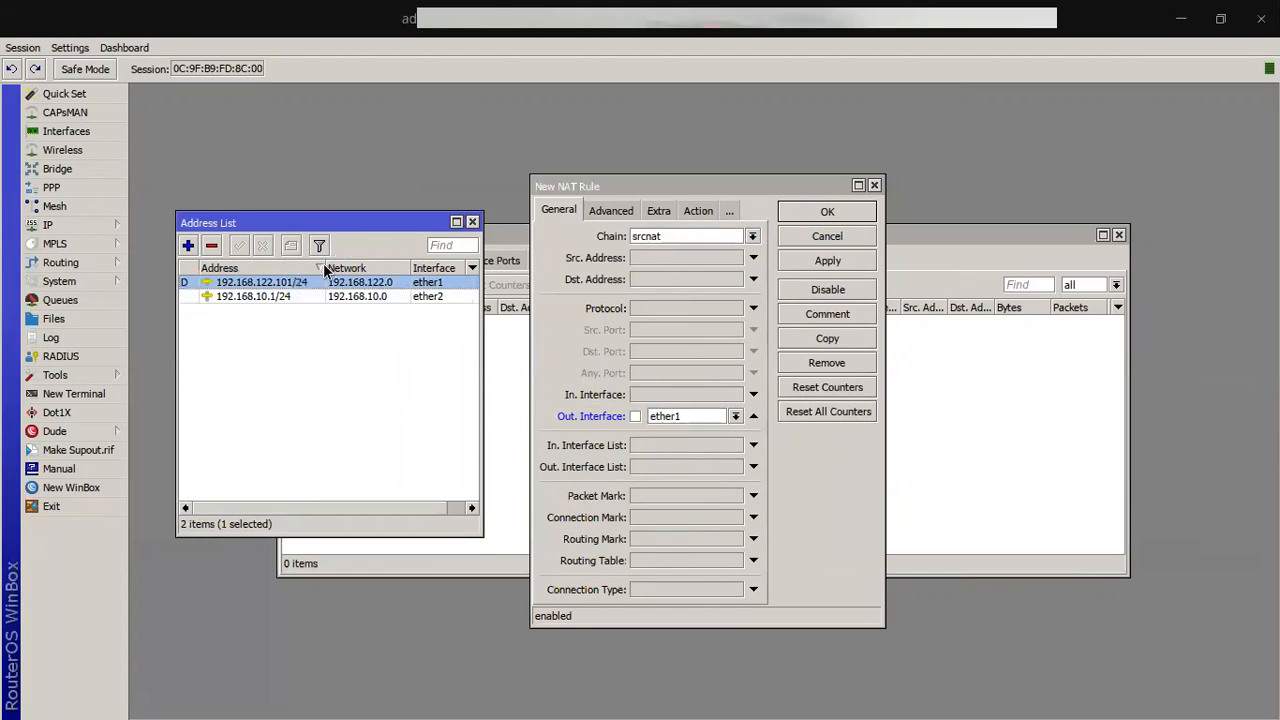
click(472, 221)
Step: Give the srcnat rule action masquerade, then apply and close it
click(697, 211)
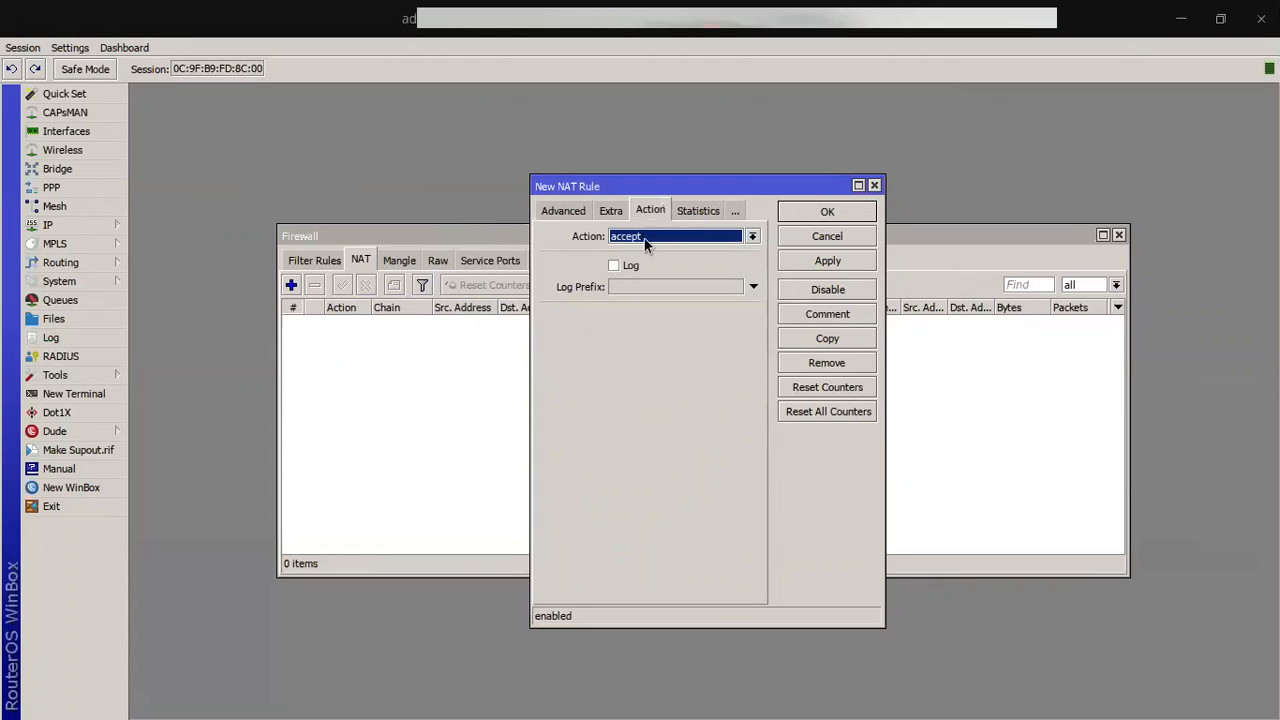
click(645, 238)
click(646, 325)
click(868, 260)
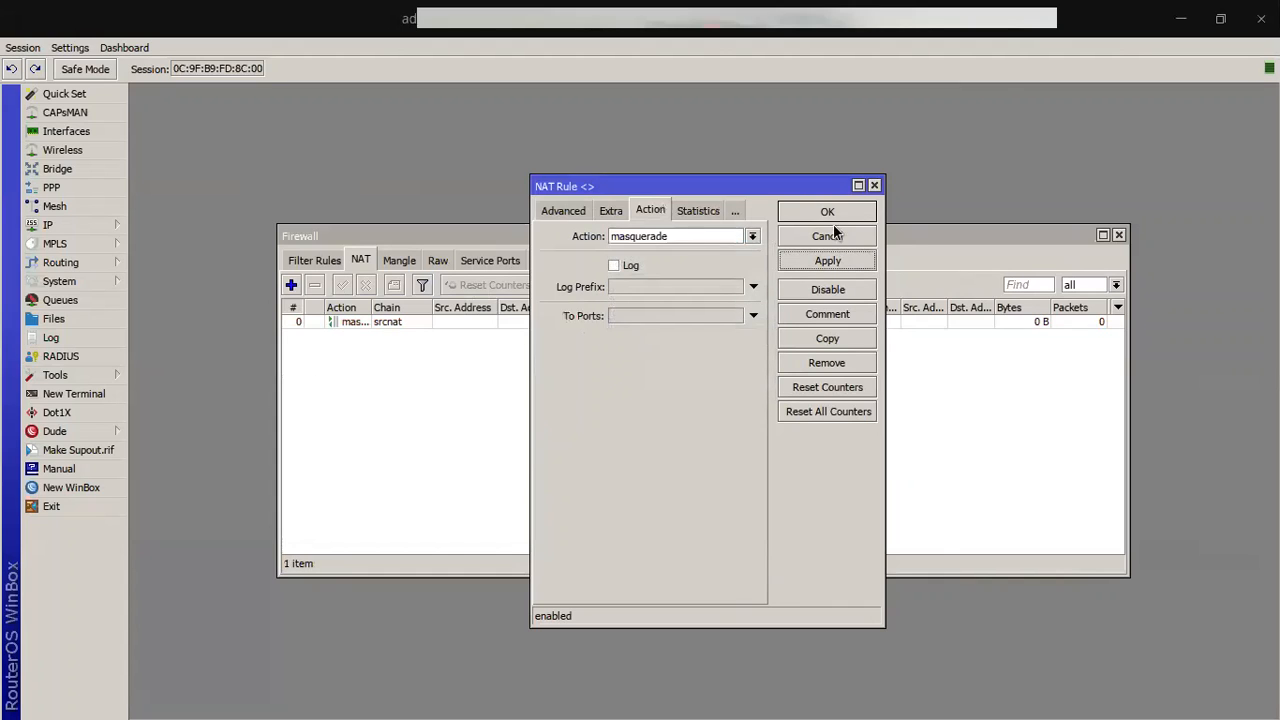
click(831, 214)
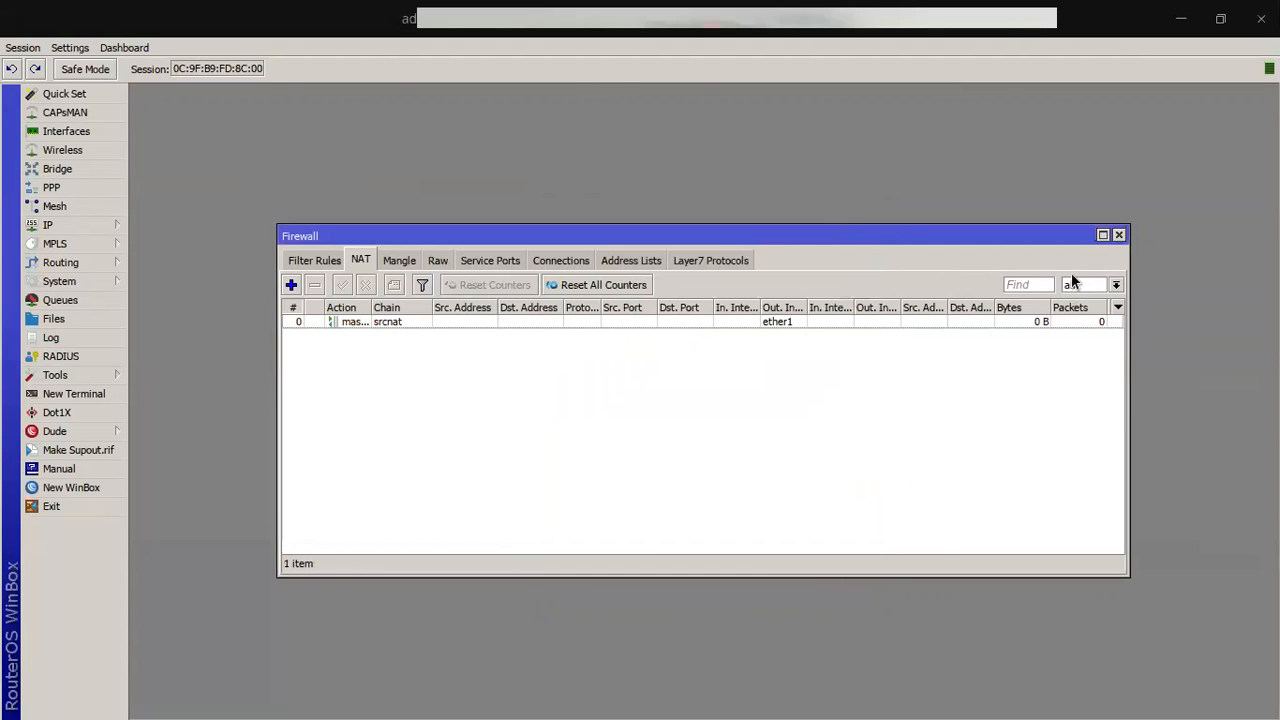
key(alt+Tab)
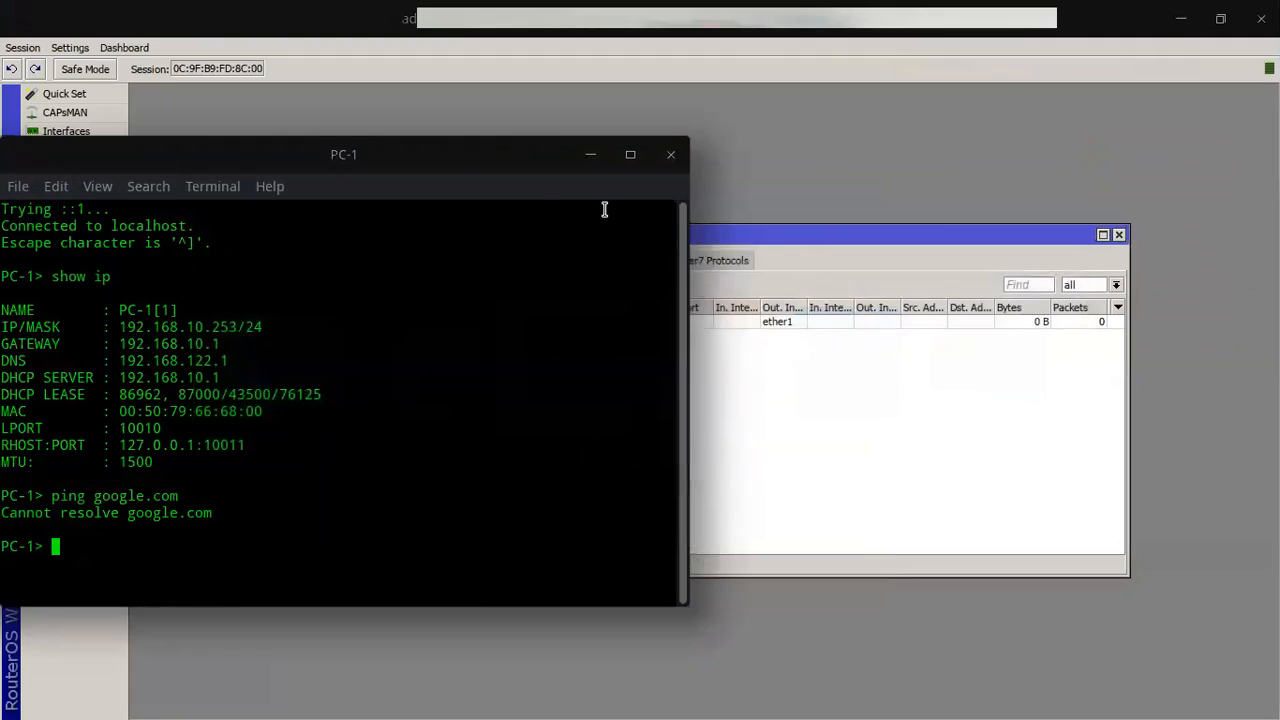
Step: Close PC-1's console after google.com replies from 74.125.24.102, then cycle windows toward the Firefox VM
drag(669, 154, 915, 154)
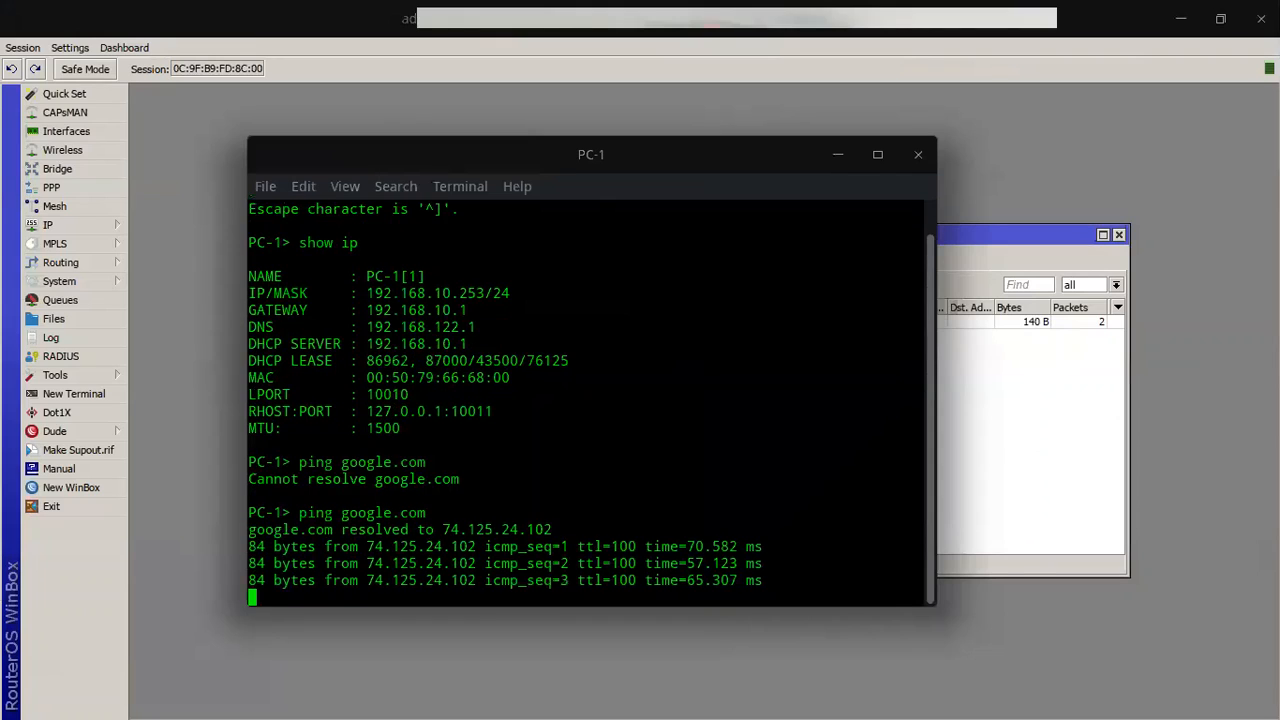
click(912, 155)
key(alt+Tab)
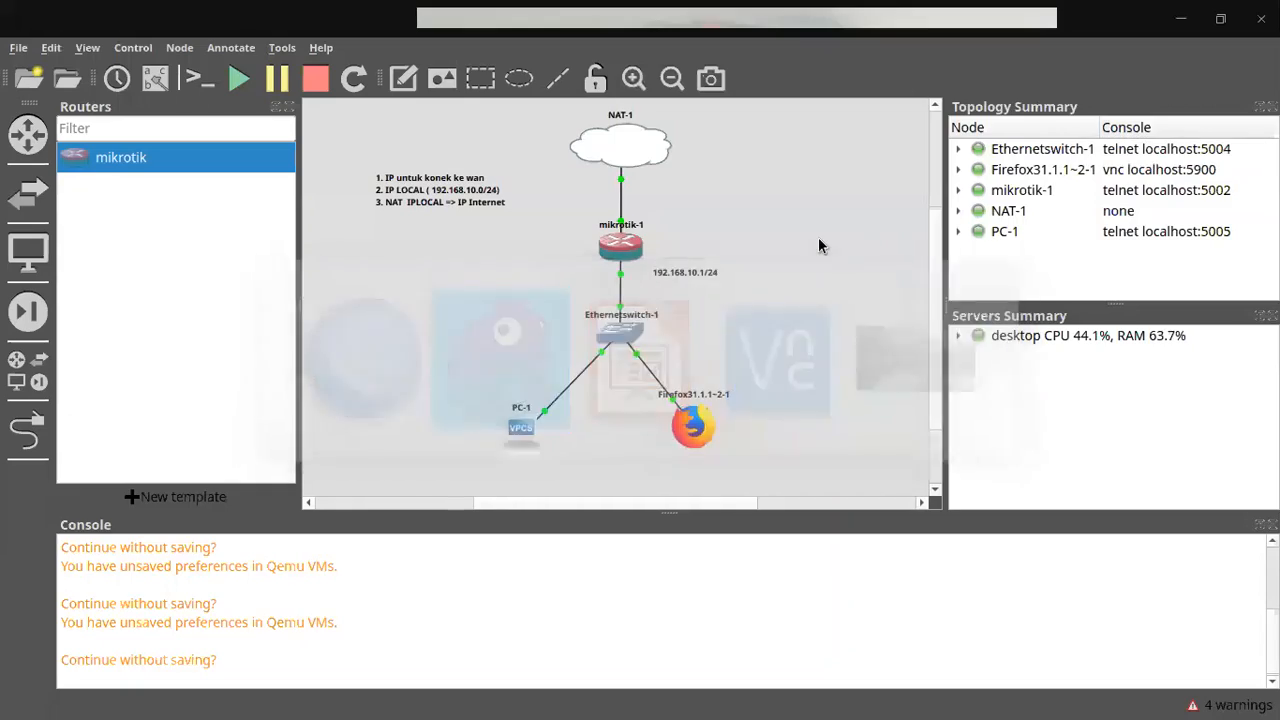
key(alt+Tab)
key(alt+Tab)
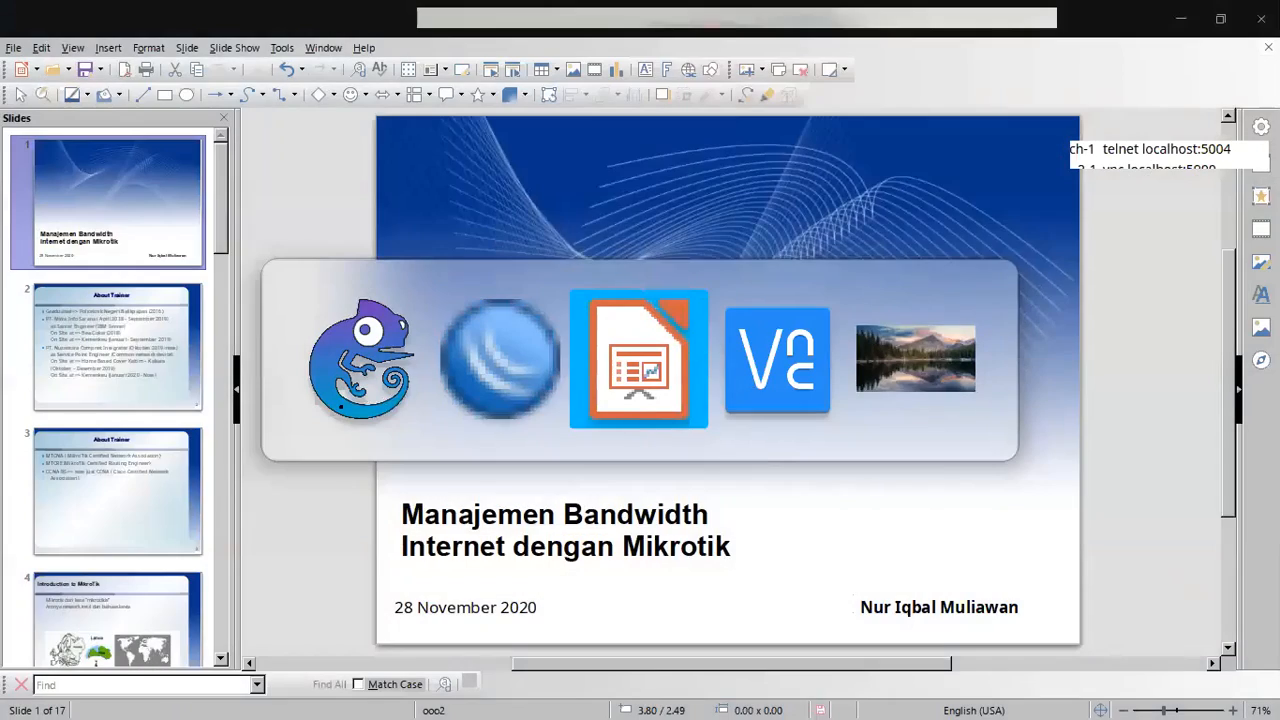
key(alt+Tab)
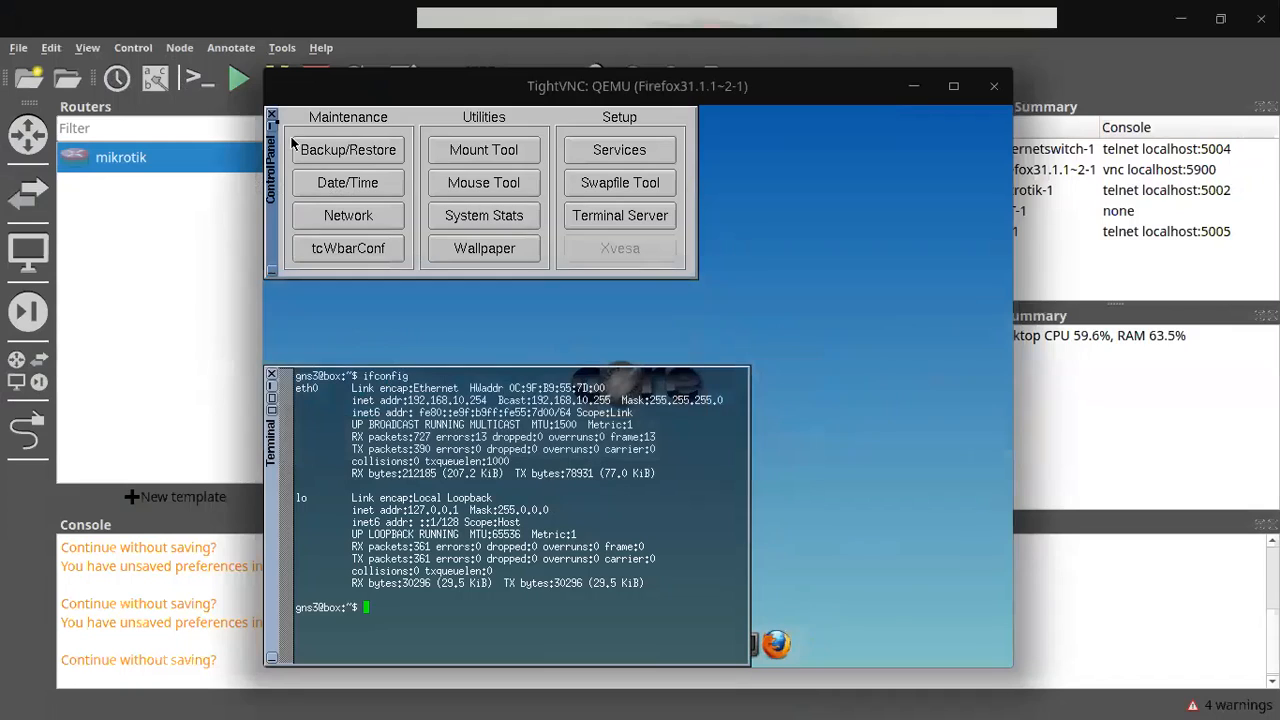
Step: Close the Control Panel and terminal, maximize Firefox and load fast.com
click(271, 115)
click(272, 375)
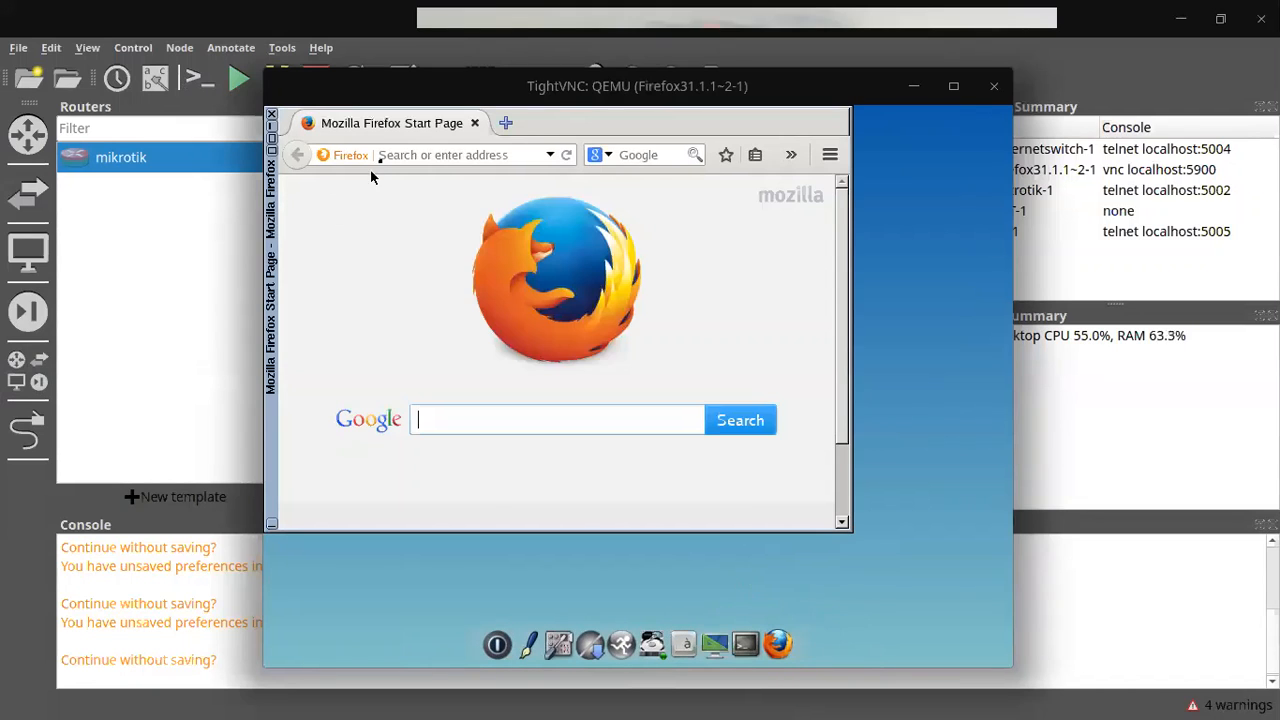
click(272, 147)
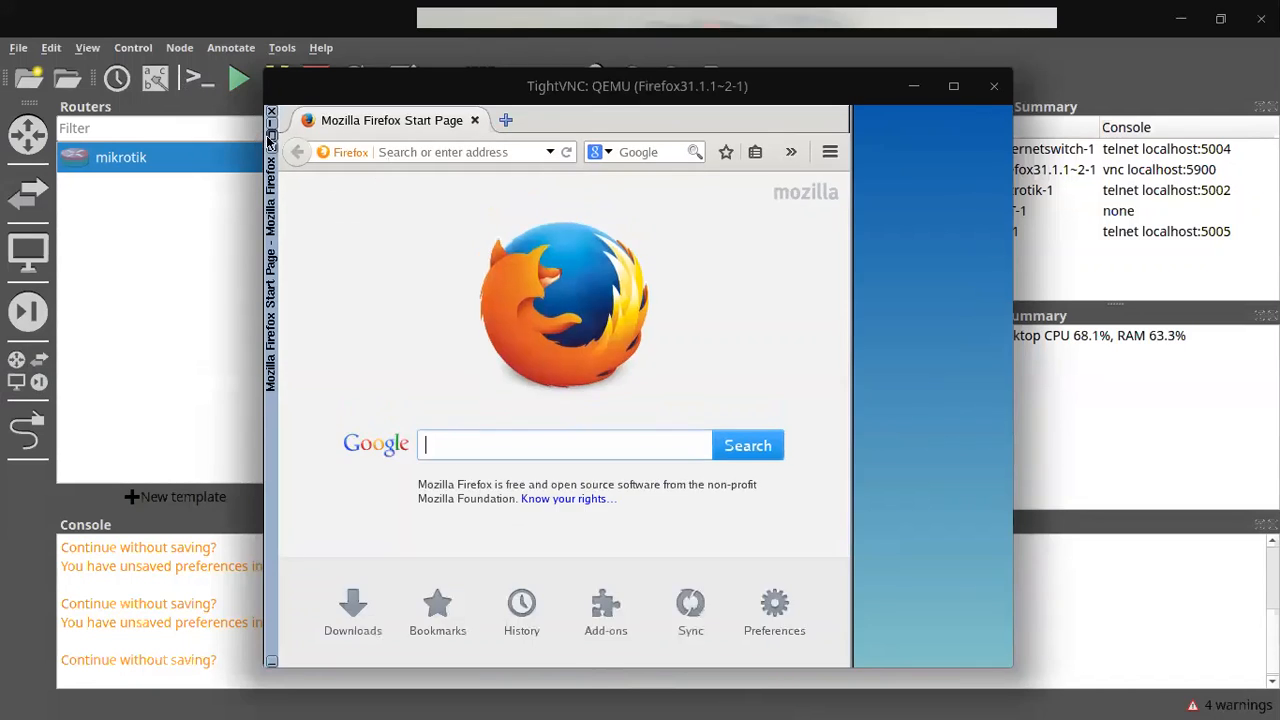
click(430, 152)
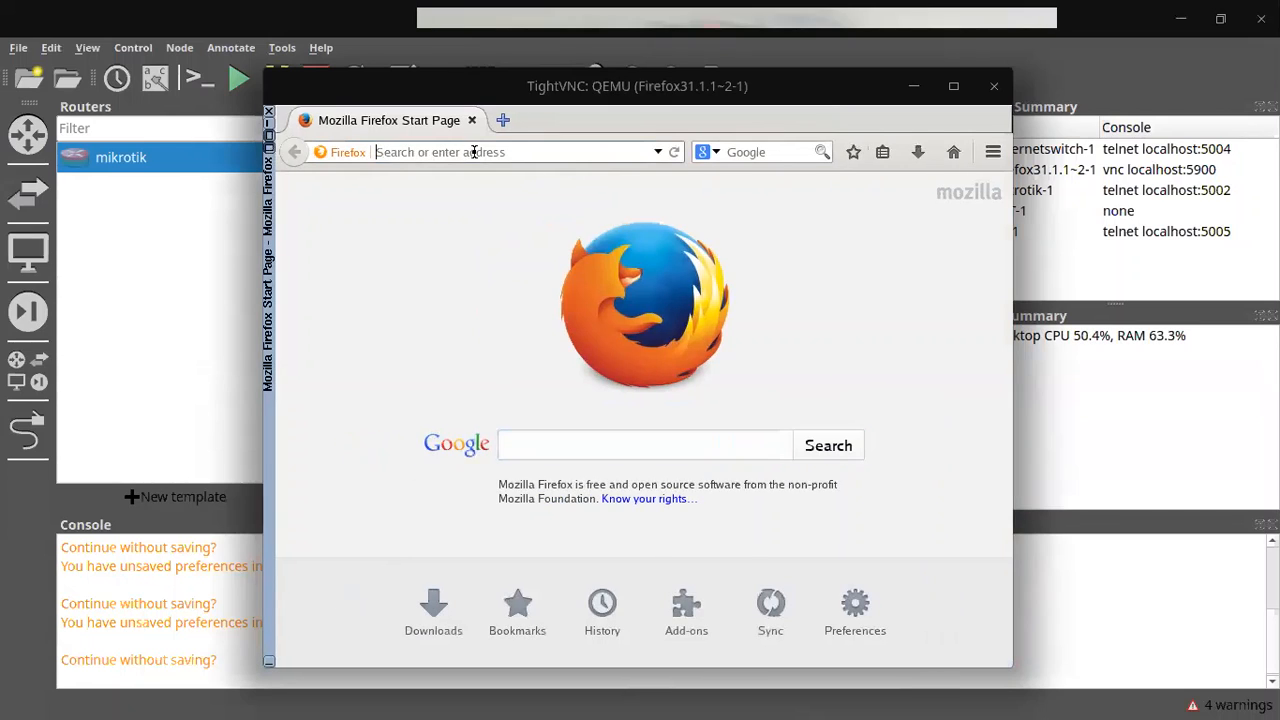
text(fast.com)
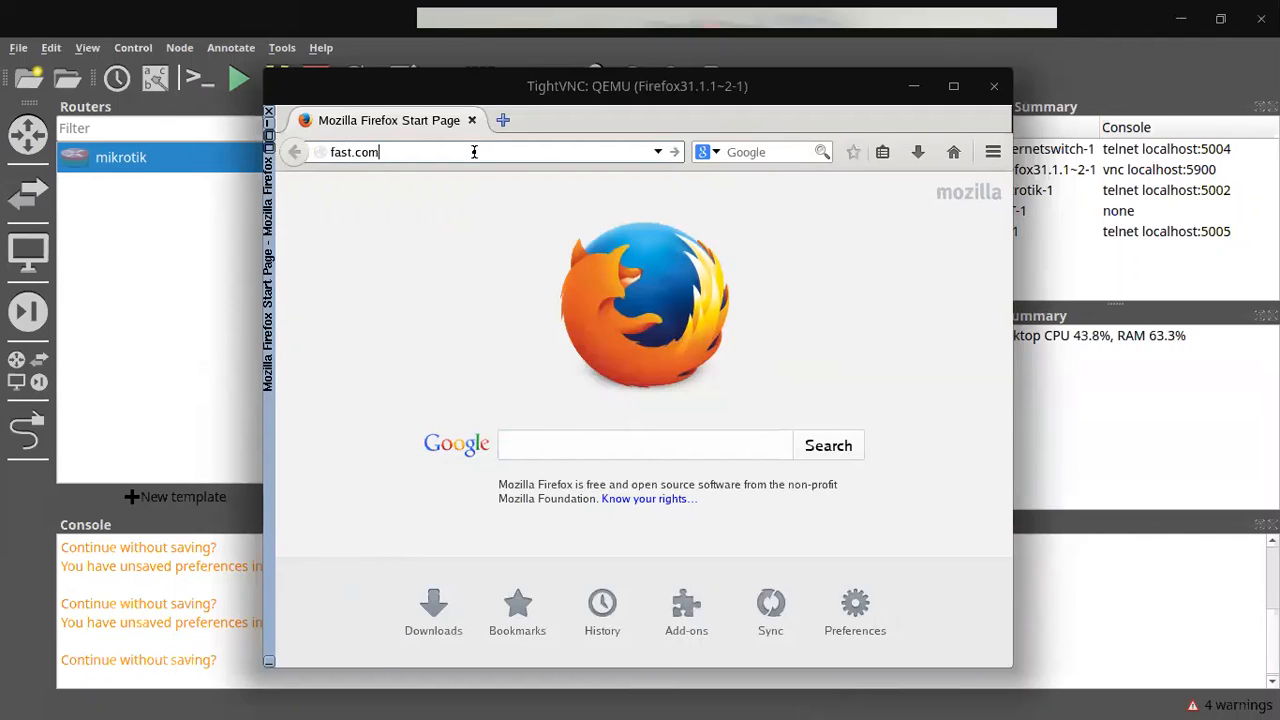
key(Return)
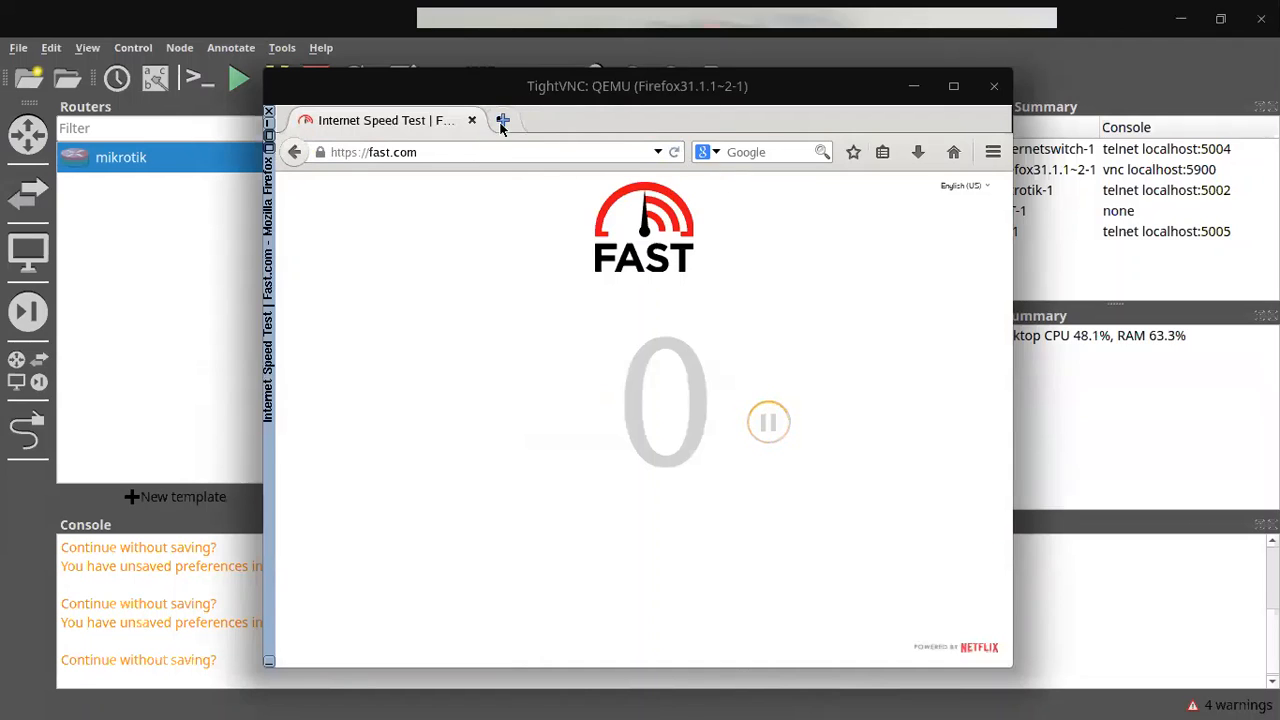
Step: Replace the Fast.com tab with a new tab and minimize the TightVNC viewer
click(501, 120)
click(472, 120)
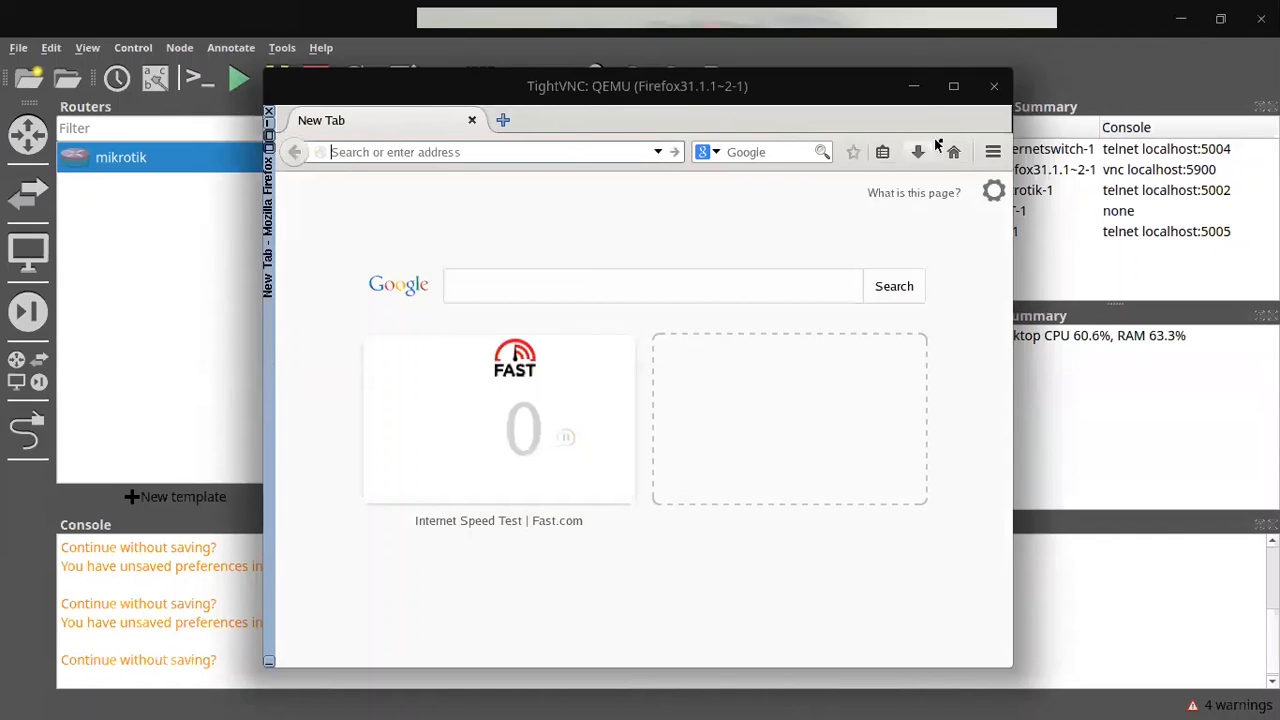
click(913, 86)
key(alt+Tab)
key(alt+Tab)
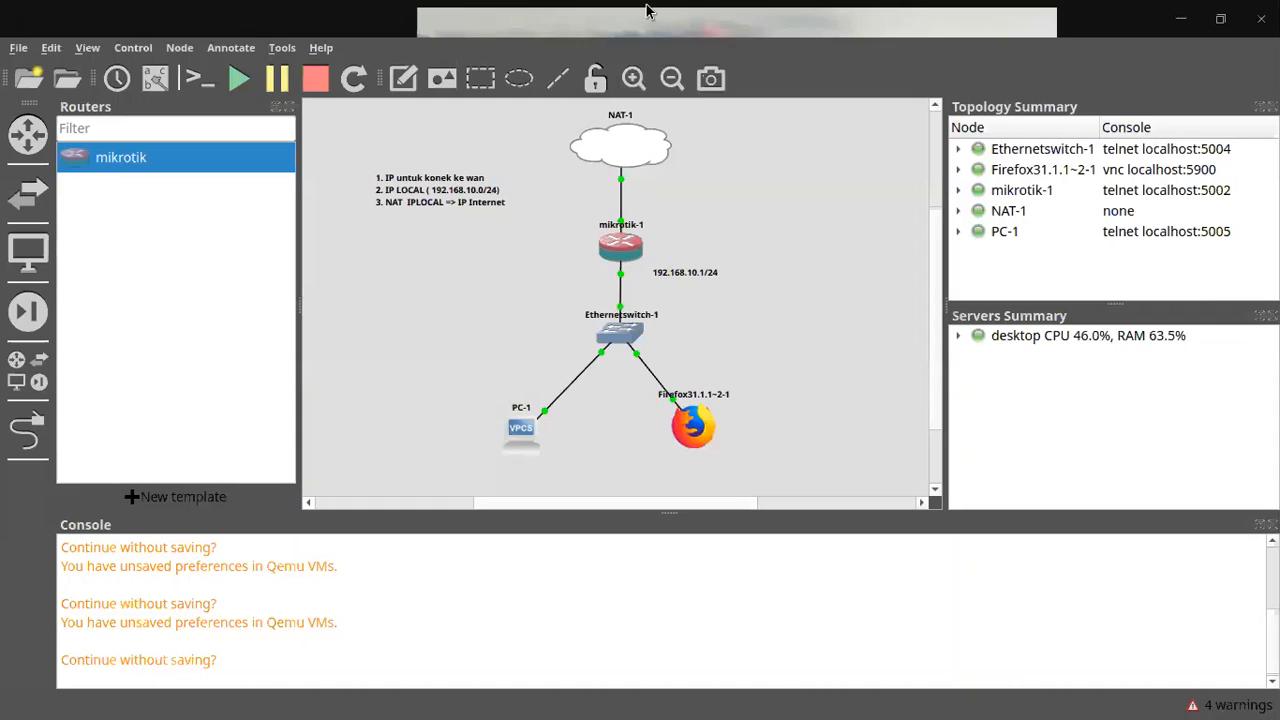
Step: Select and deselect the three-step setup note on the canvas, then switch to desktop workspace 2
click(689, 28)
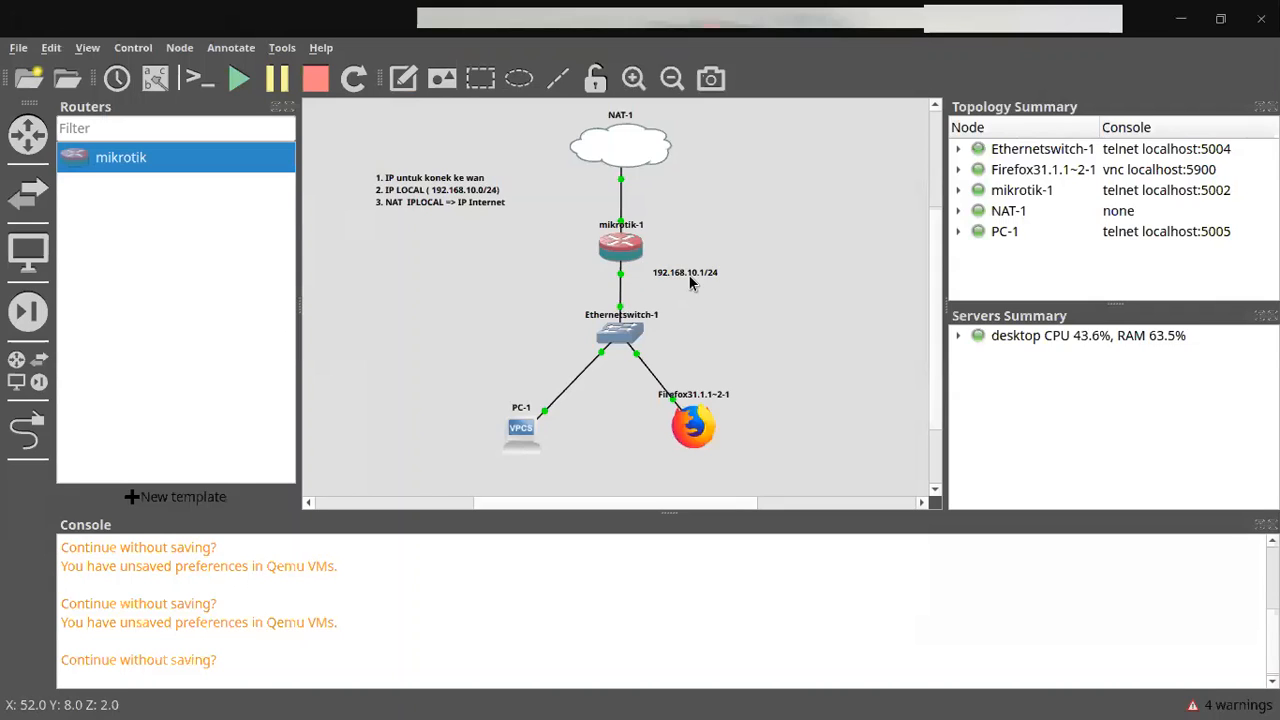
click(418, 190)
click(510, 150)
click(389, 180)
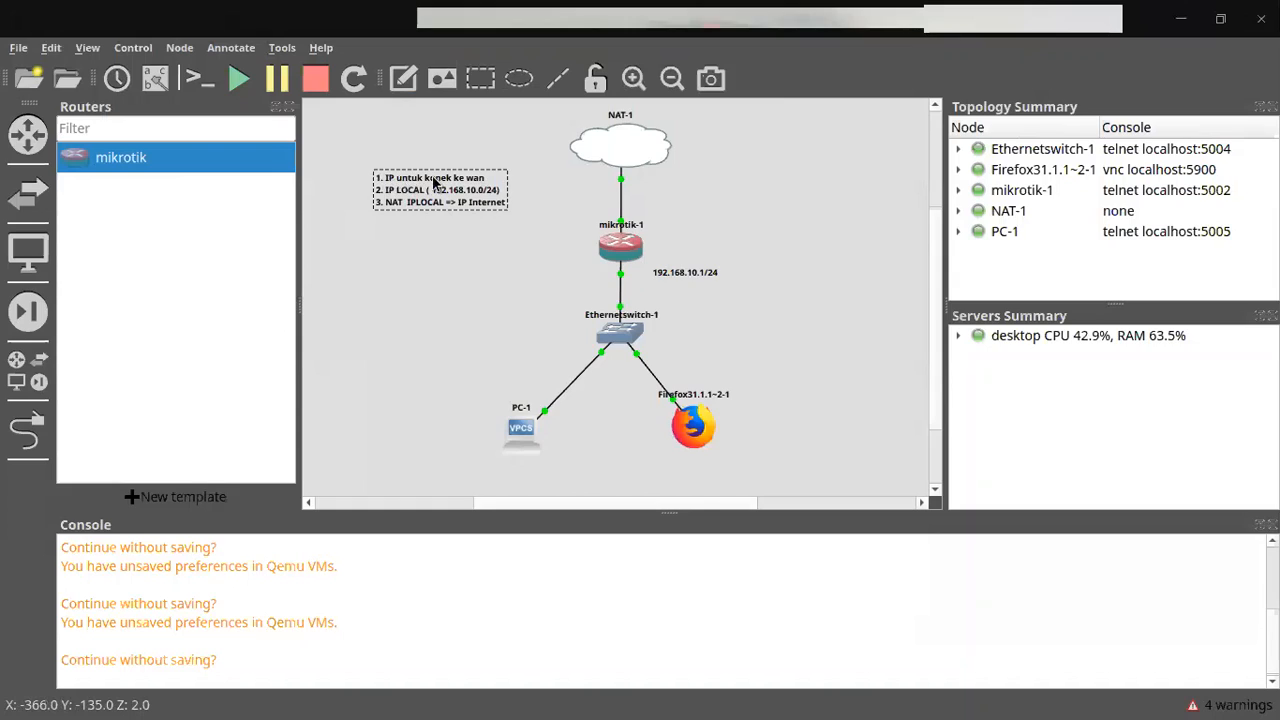
click(553, 174)
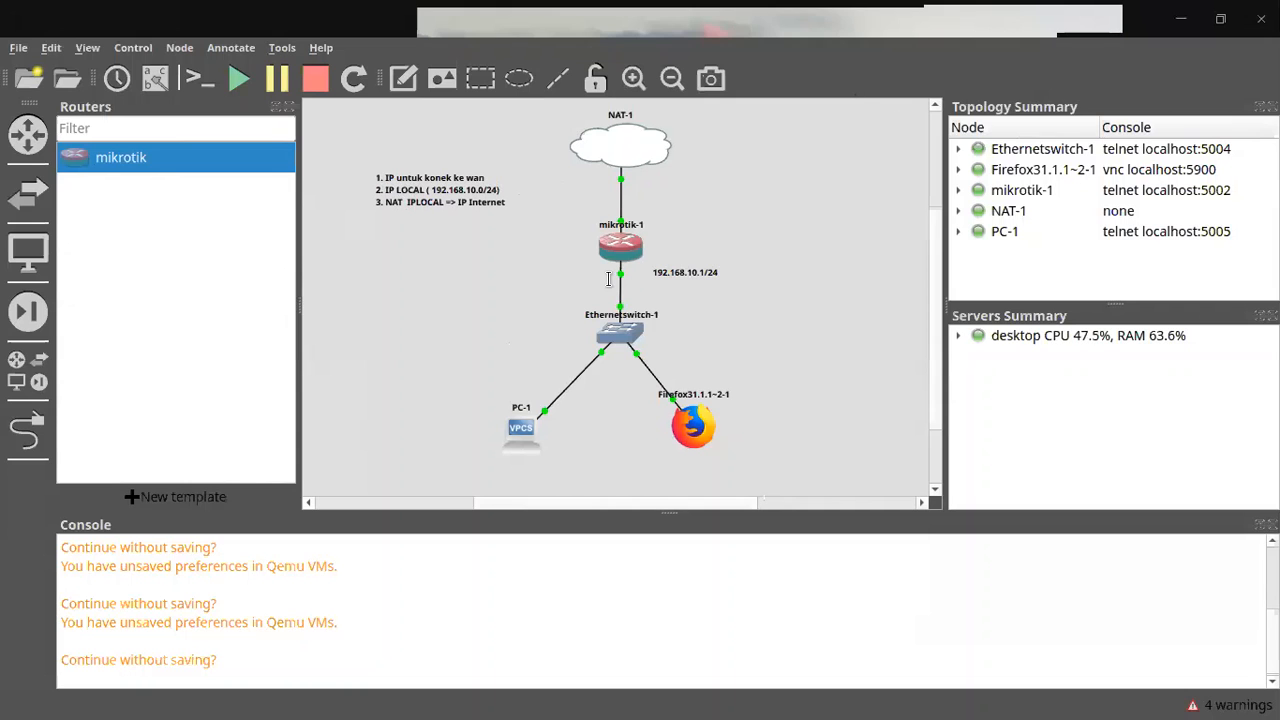
key(super+2)
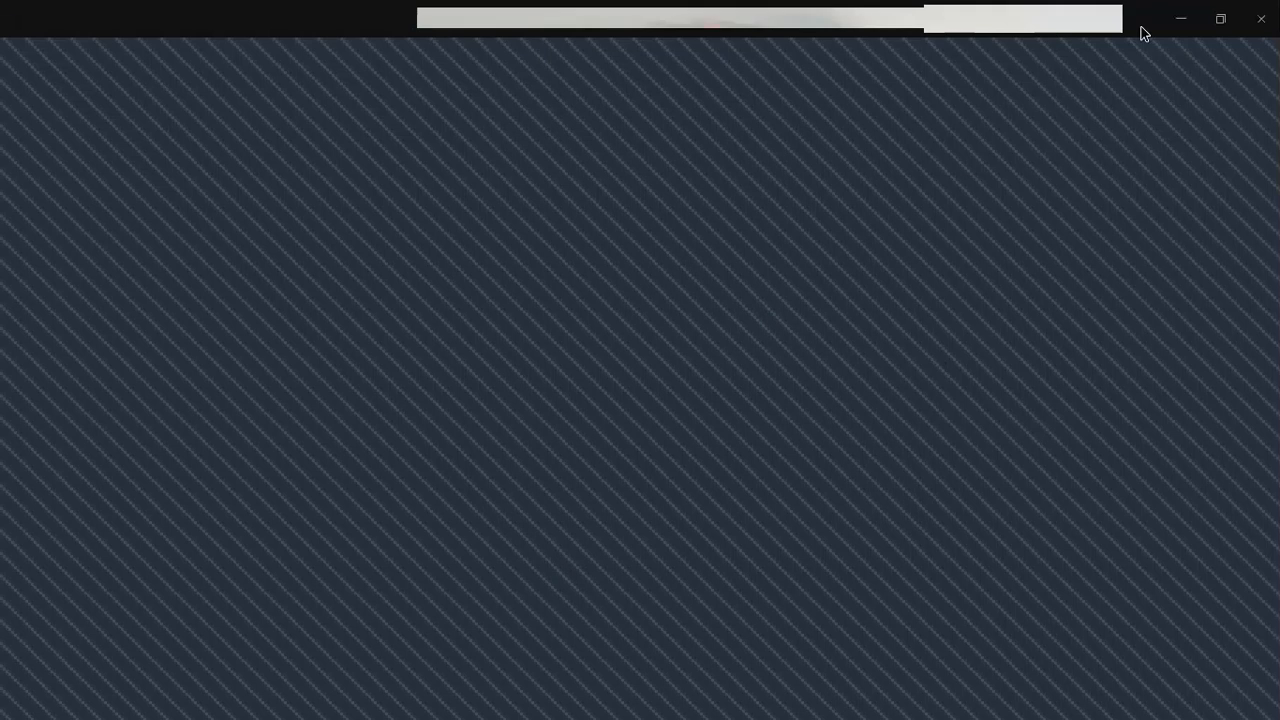
Step: Switch back to desktop workspace 1, where the running GNS3 lab is shown
key(super+1)
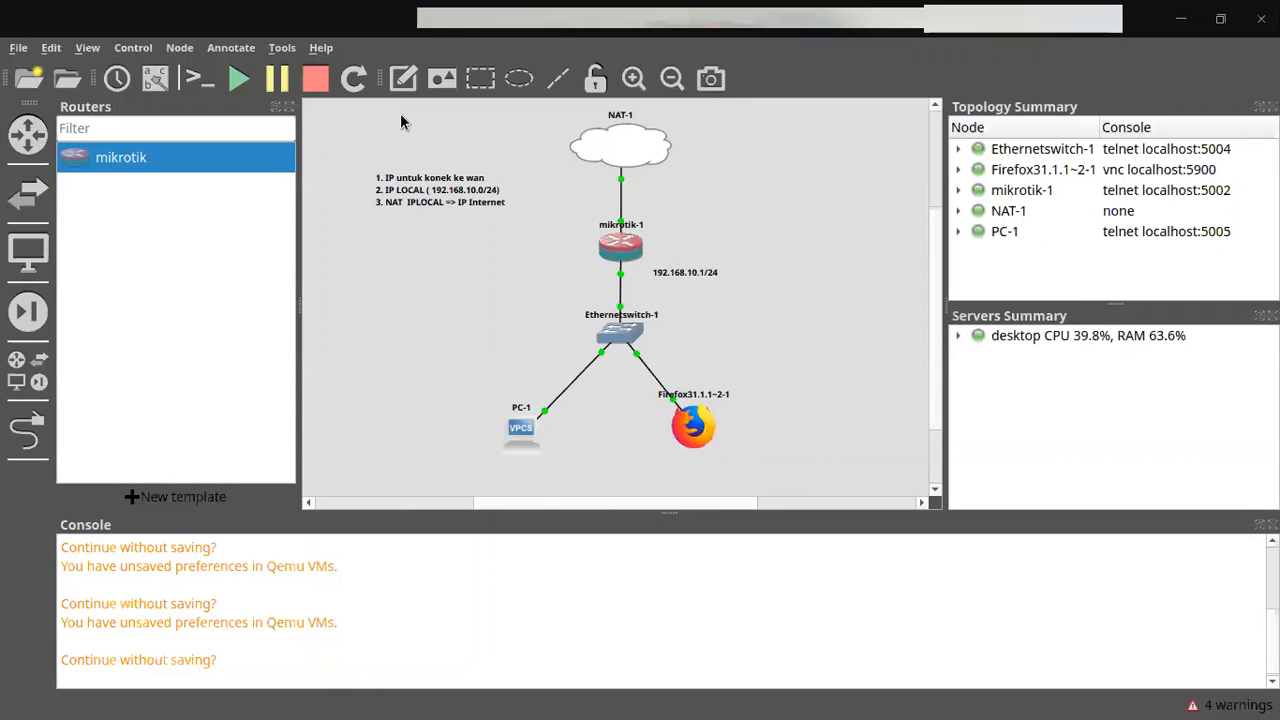
Step: Start a text note left of the switch, titled 'IP Private'
click(402, 78)
click(344, 271)
text(IP Pria)
key(BackSpace)
key(BackSpace)
key(BackSpace)
text(rivate)
key(Return)
Step: Add three lines: class A 10.0.0.0-10.255.255.255, class B 172.16.0.0-172.31.255.255, class C 192.168.0.0-192.168.255.255
text(class A 10.0.0.0 -10.255.255.255)
key(Return)
text(class B 172.16.0.0 - 172.16)
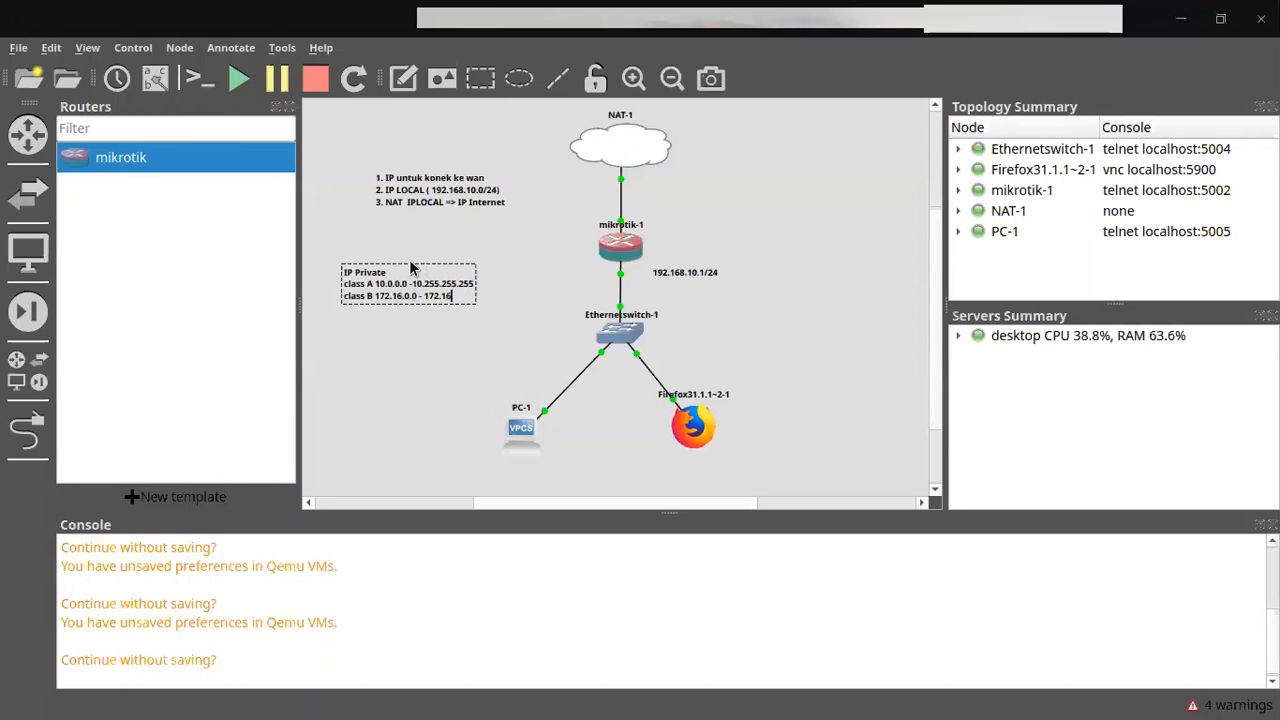
key(BackSpace)
key(BackSpace)
text(31.255.255)
key(Return)
text(class C)
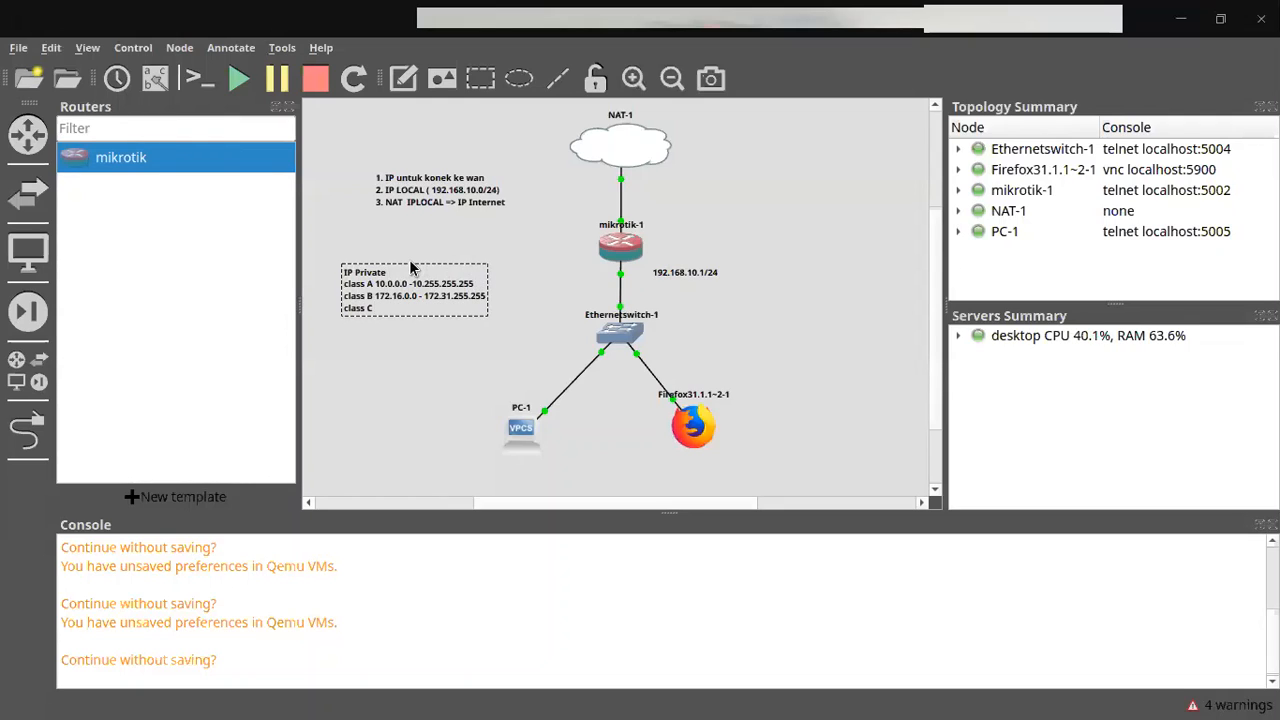
text( 192.168.0.0 -192.168.255.255)
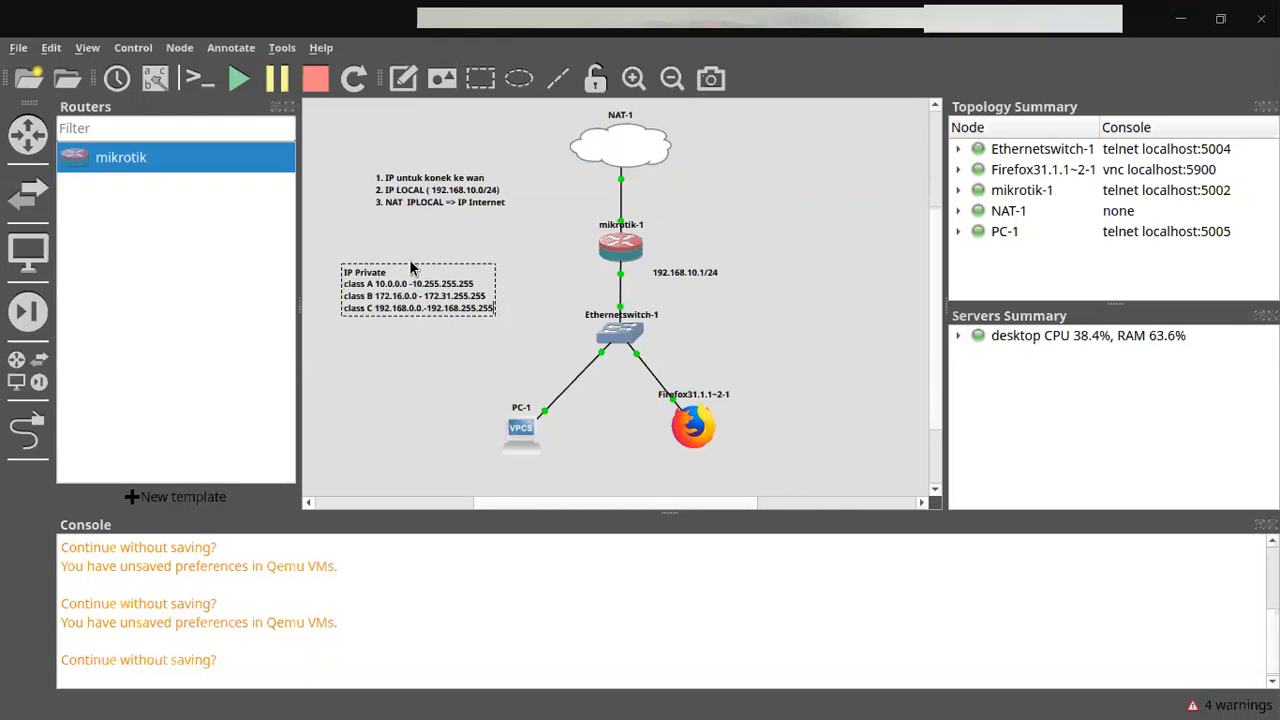
click(387, 388)
drag(440, 302, 447, 276)
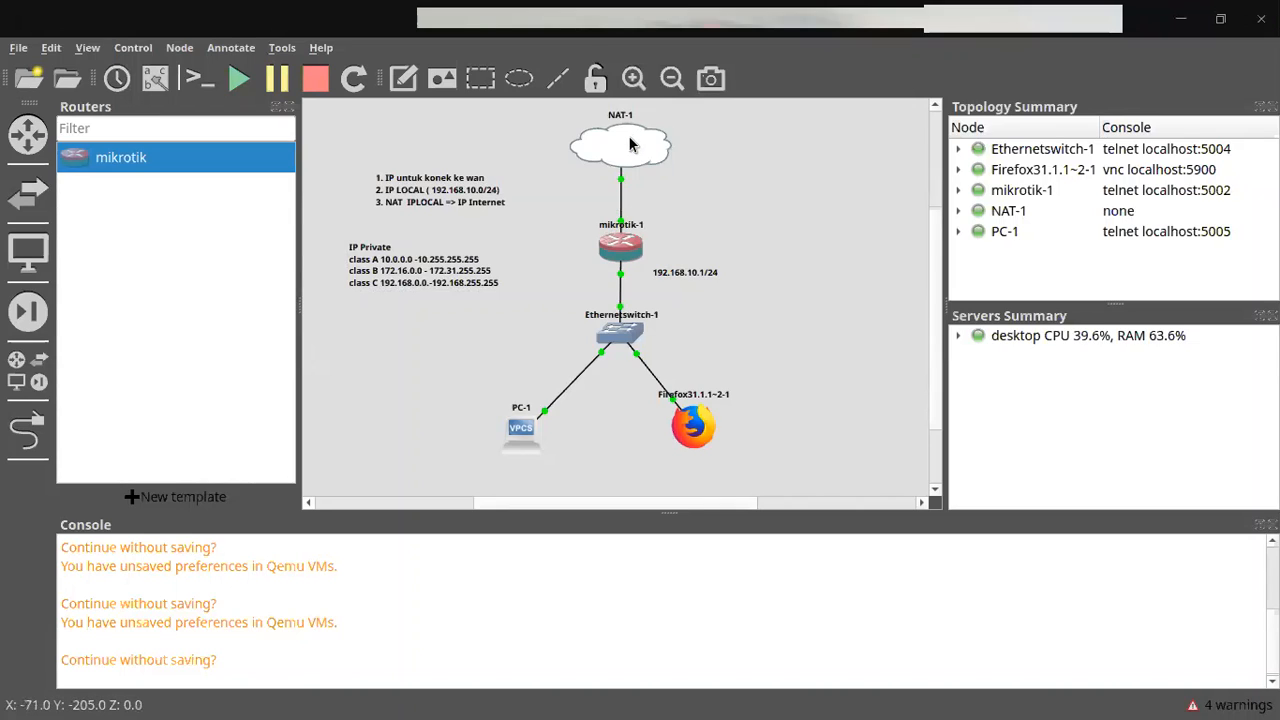
Step: Show the NAT-1 tooltip, then Alt+Tab away from GNS3 to the empty workspace
mouse_move(629, 145)
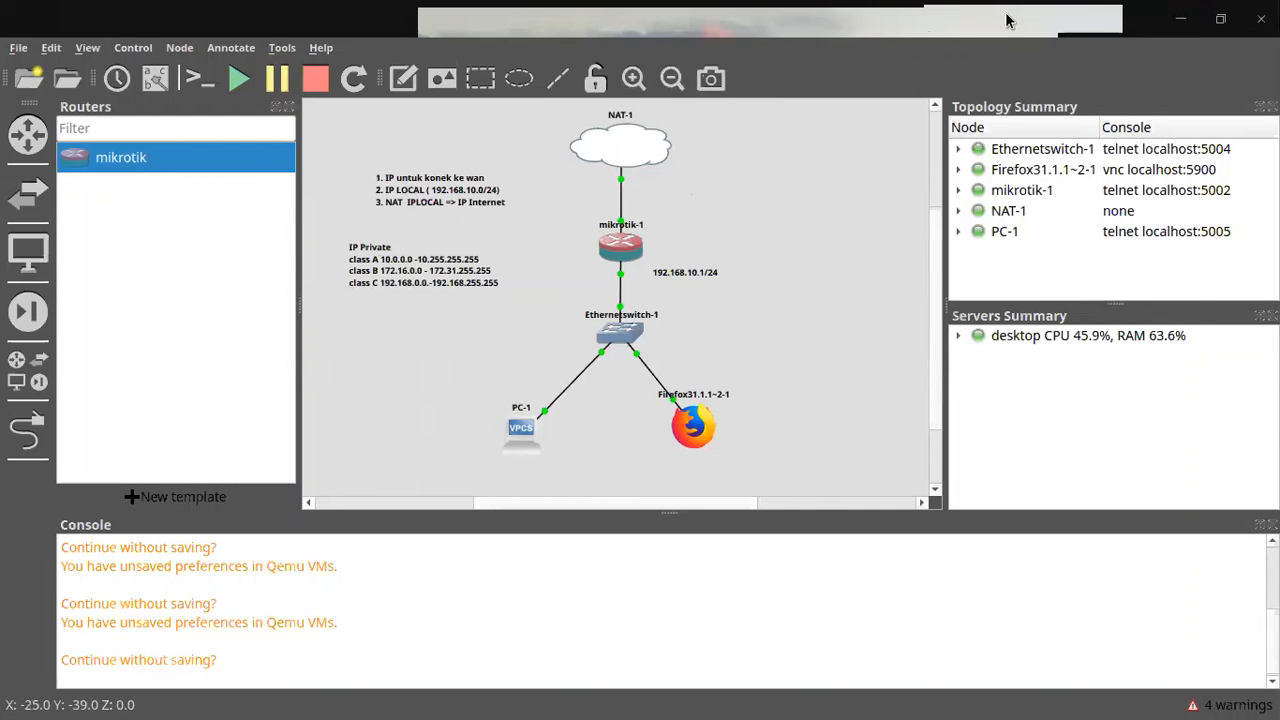
key(alt+Tab)
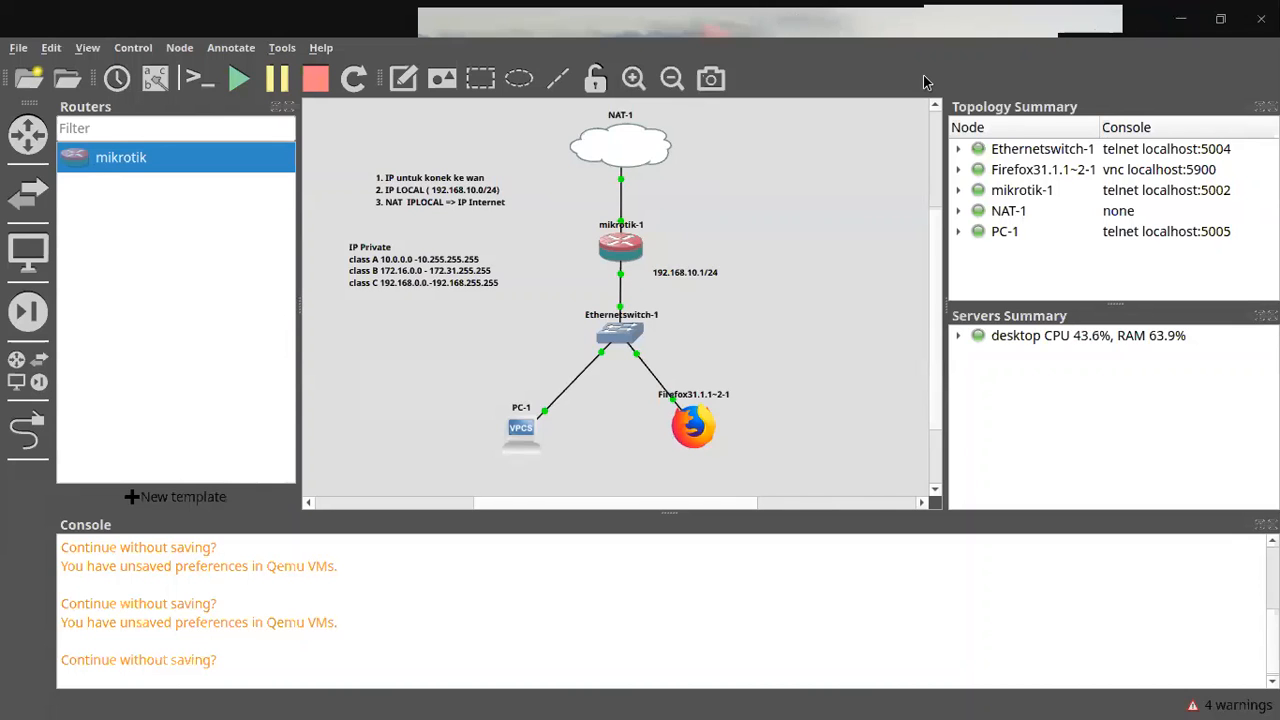
key(alt+Tab)
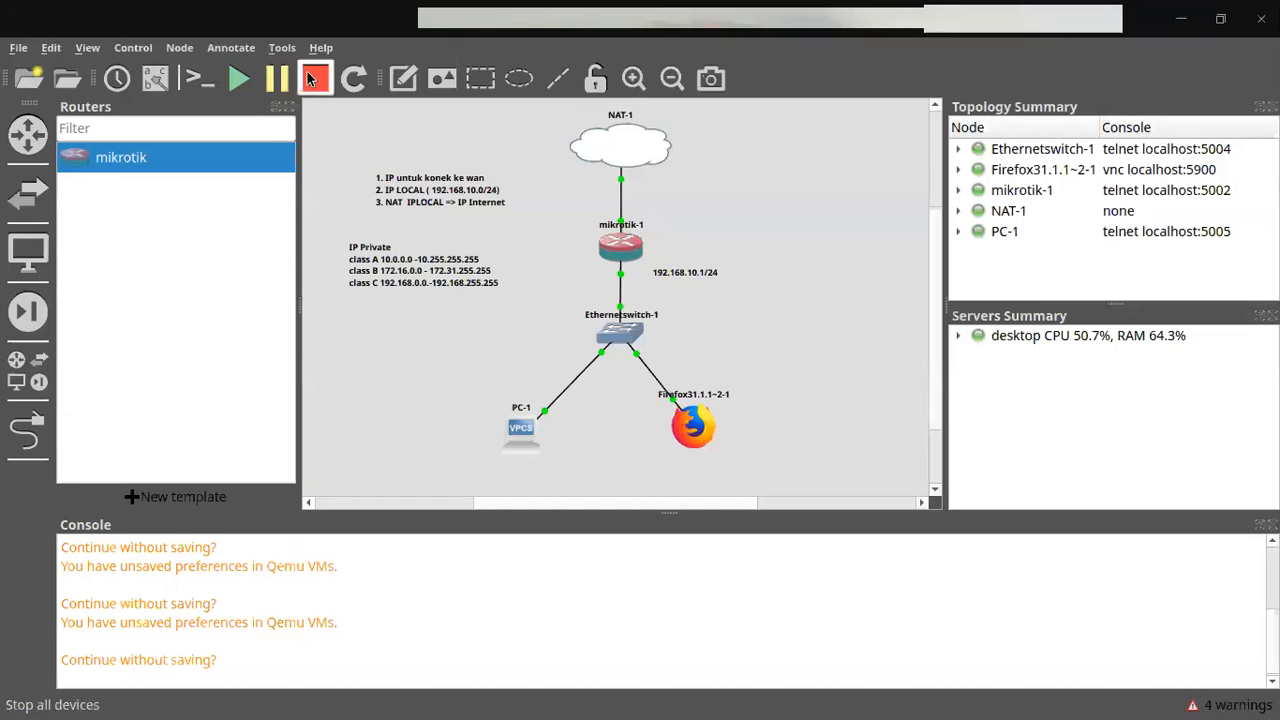
Step: Confirm GNS3 version 2.2.16 in Help > About, then switch to desktop workspace 2
click(318, 47)
click(323, 251)
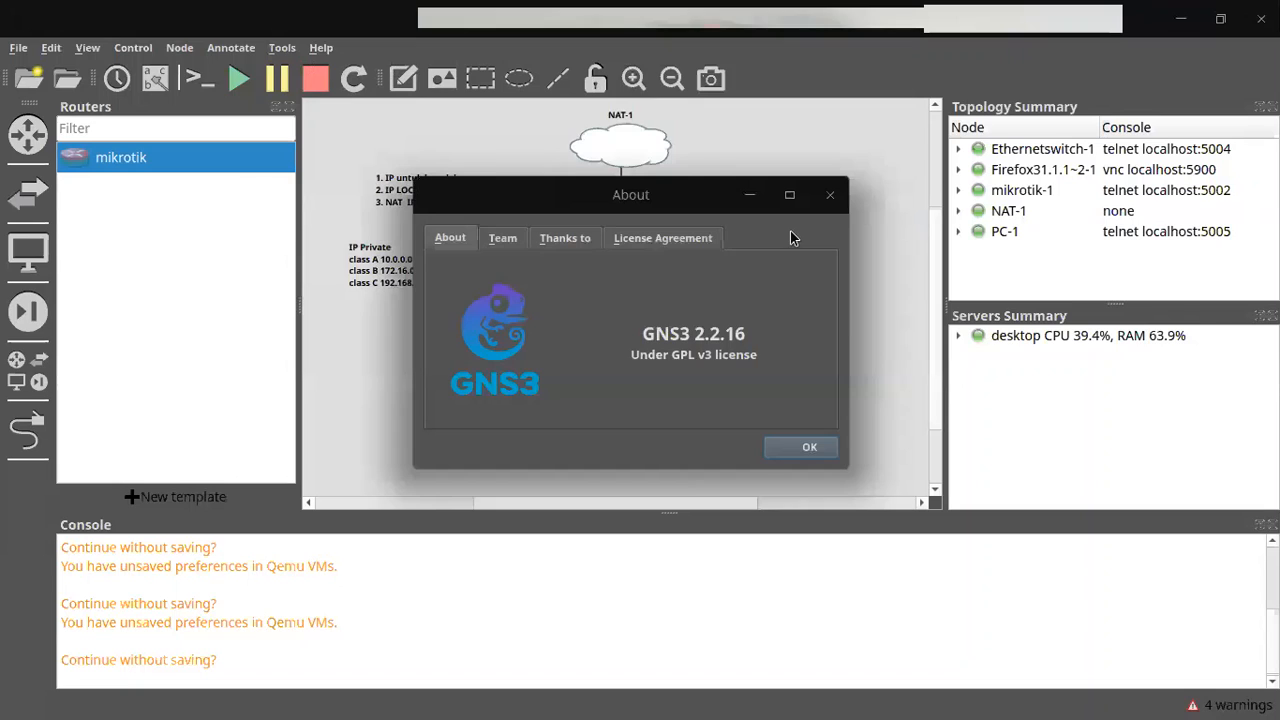
click(830, 194)
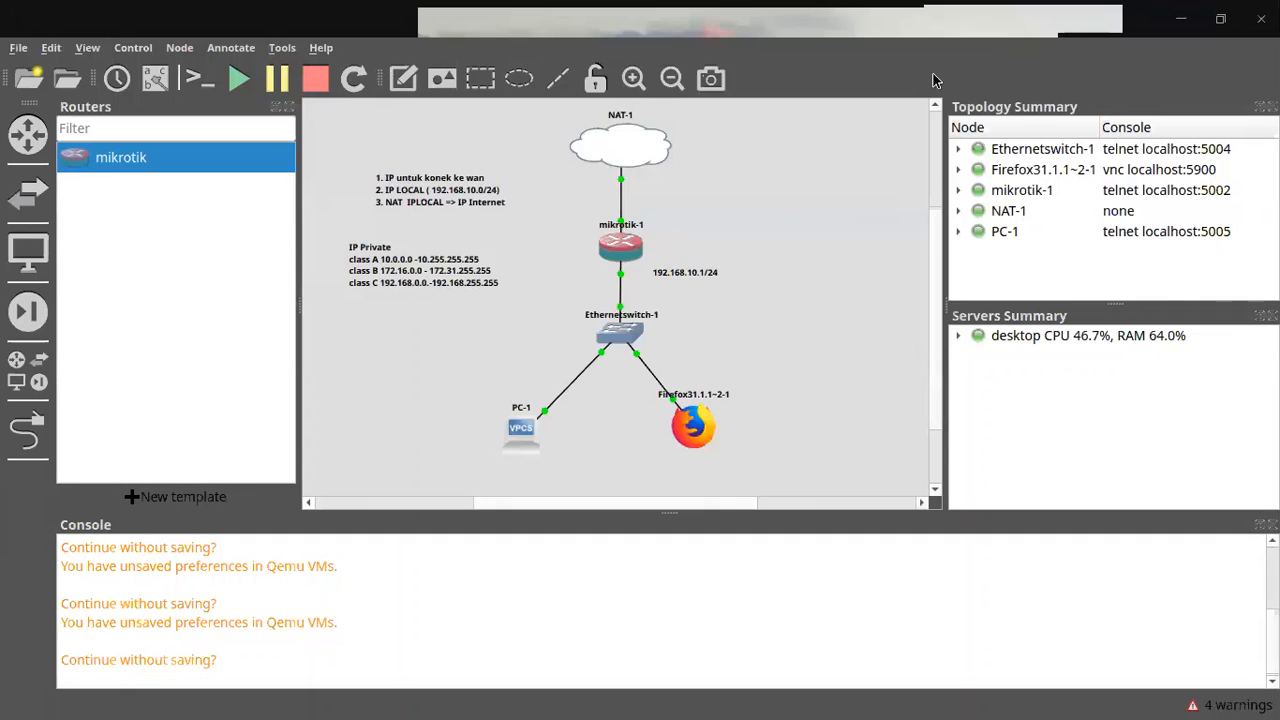
key(super+2)
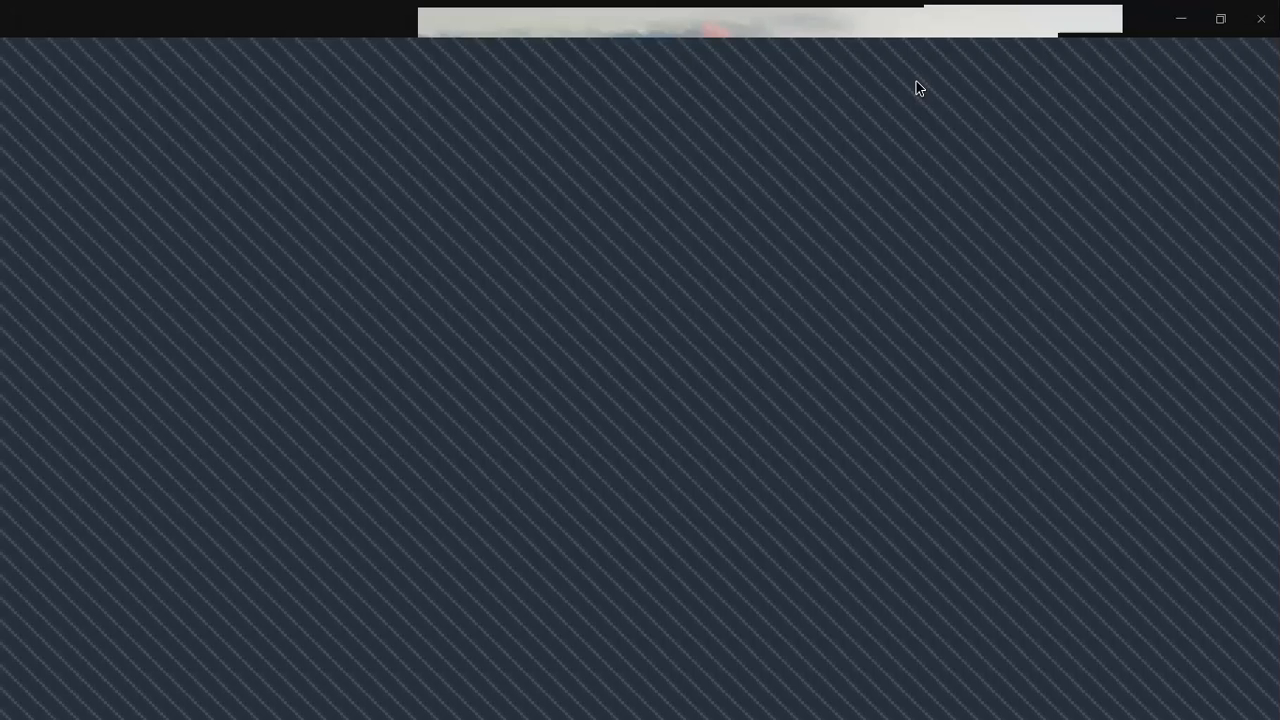
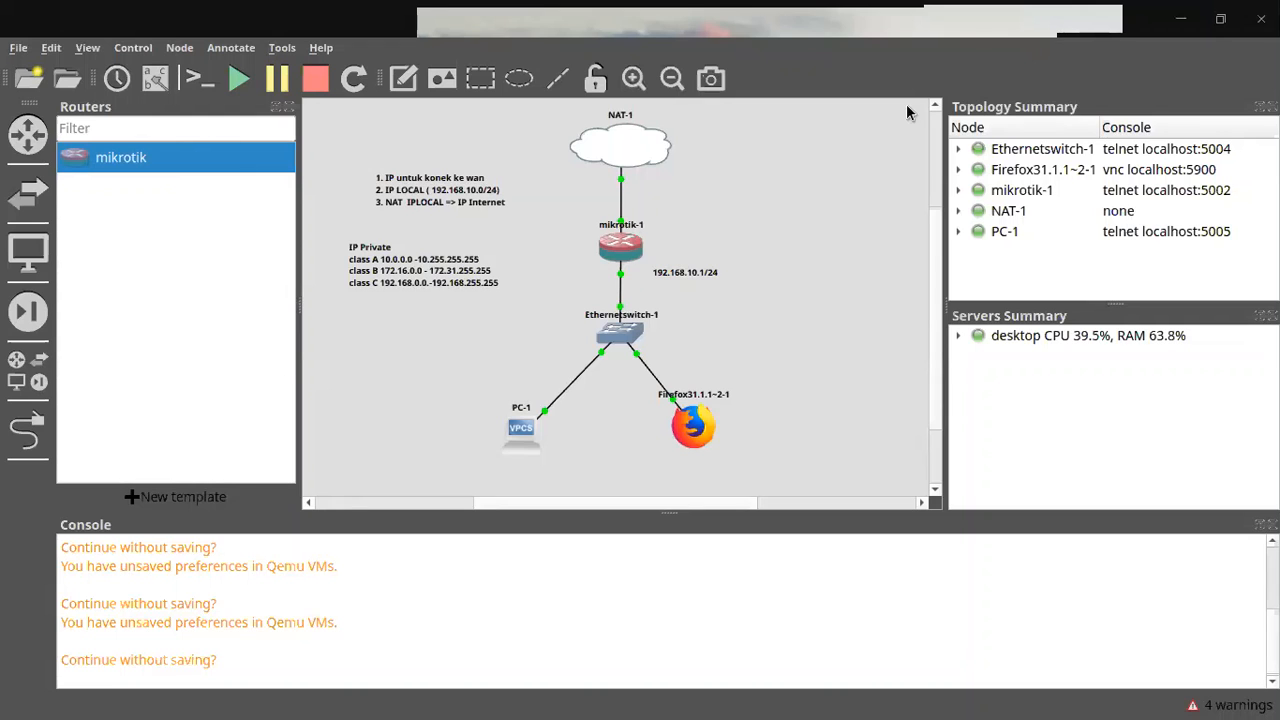
Step: Move the IP Private note to the top-left of the topology
key(alt+Tab)
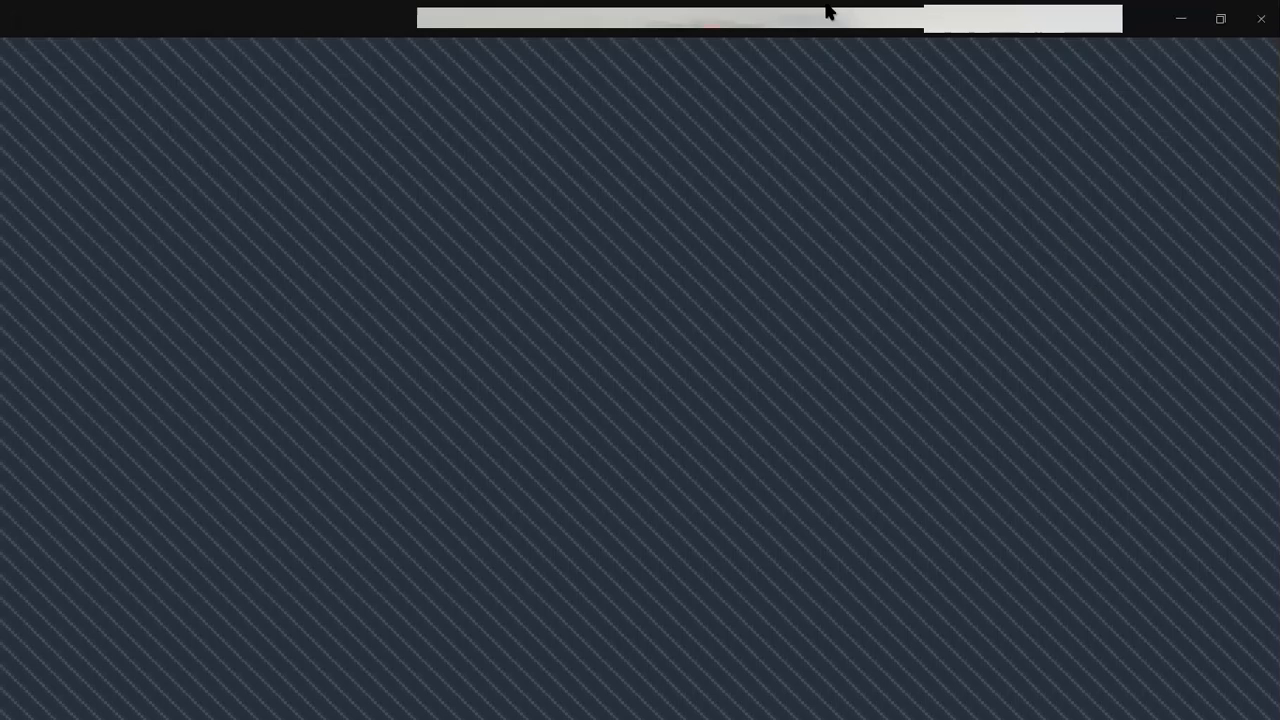
mouse_move(668, 14)
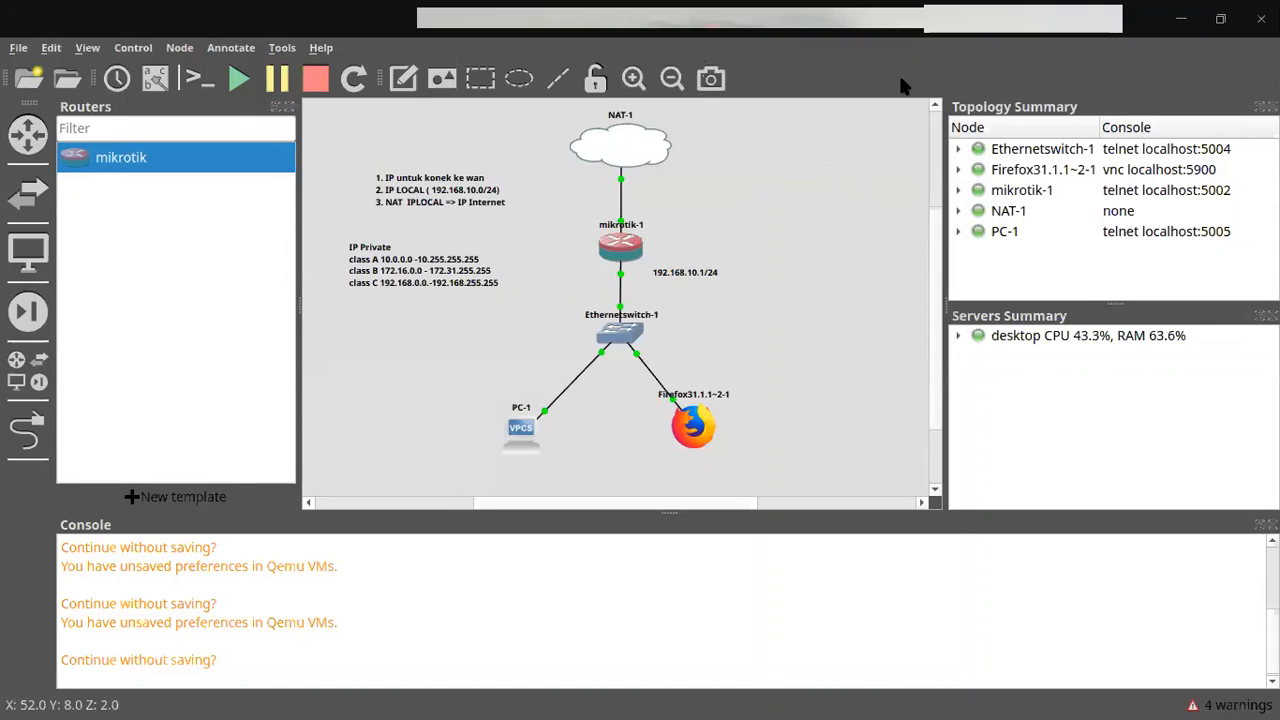
mouse_move(933, 241)
mouse_down()
mouse_move(934, 258)
mouse_move(935, 244)
mouse_up()
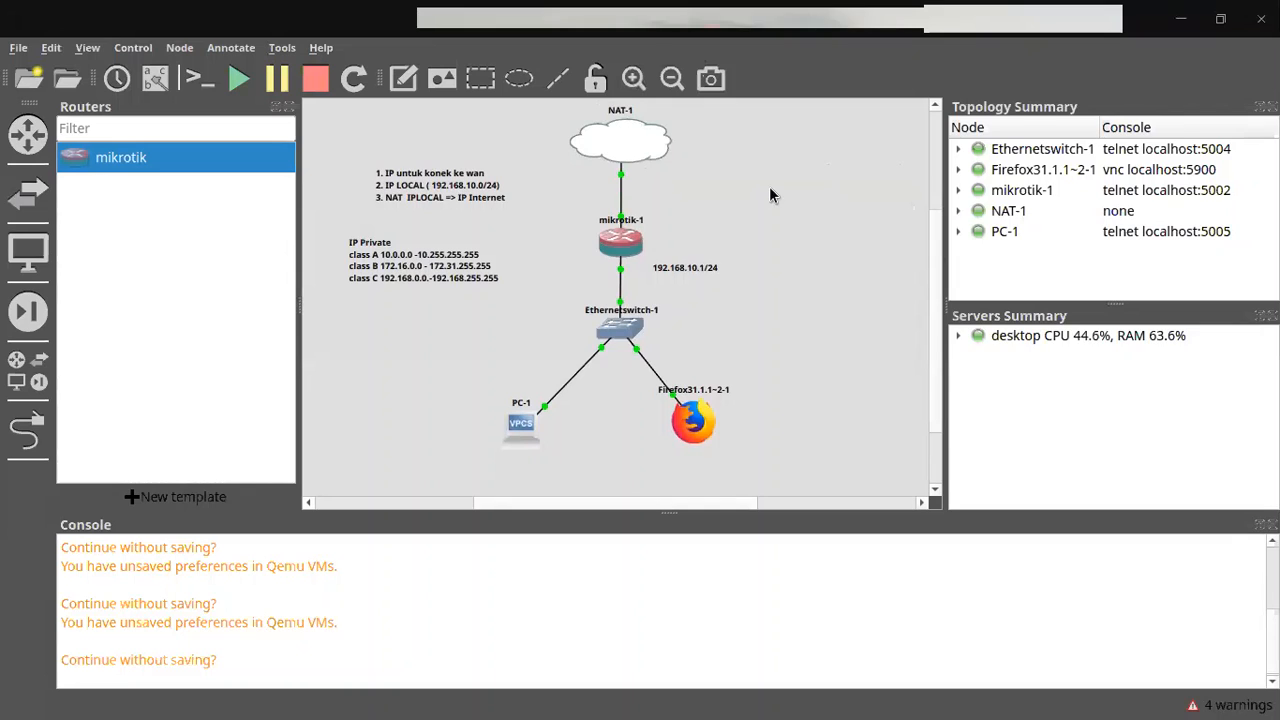
drag(472, 272, 500, 147)
Step: Add a 'RADIUS SERVER' note and position it beside the other notes
click(422, 90)
click(404, 252)
text(RA)
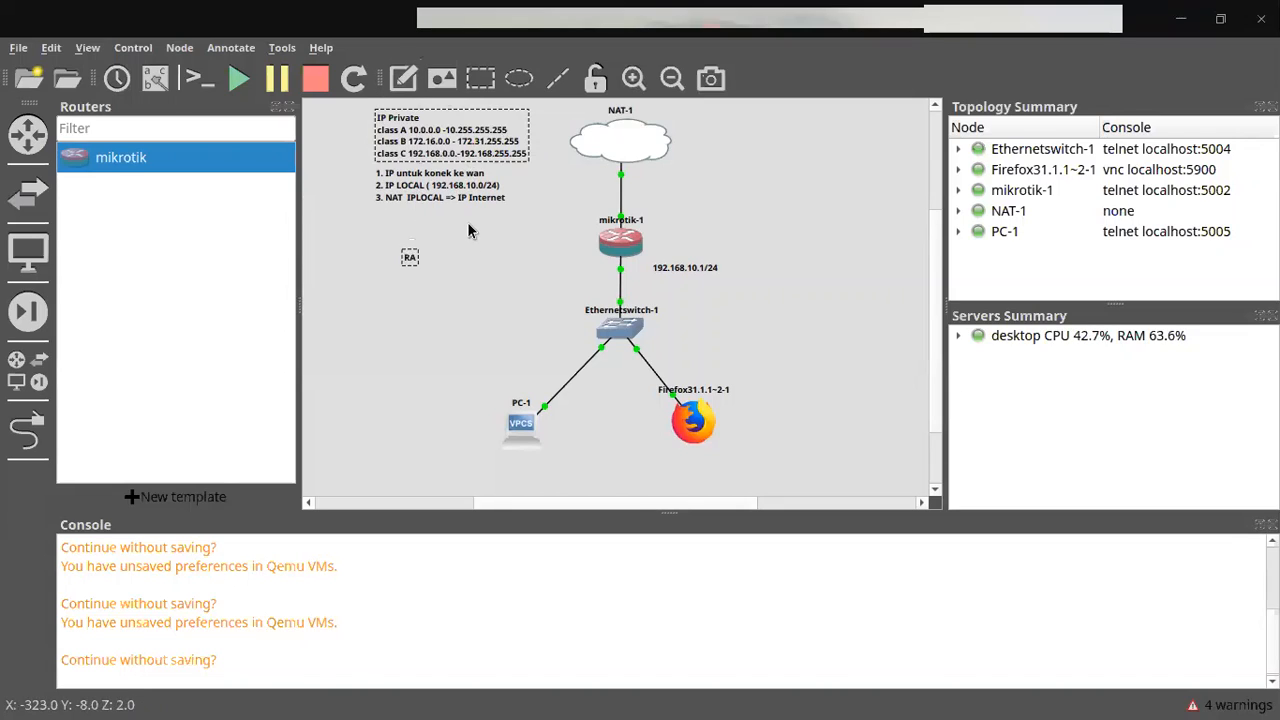
text(DIUS SERVER)
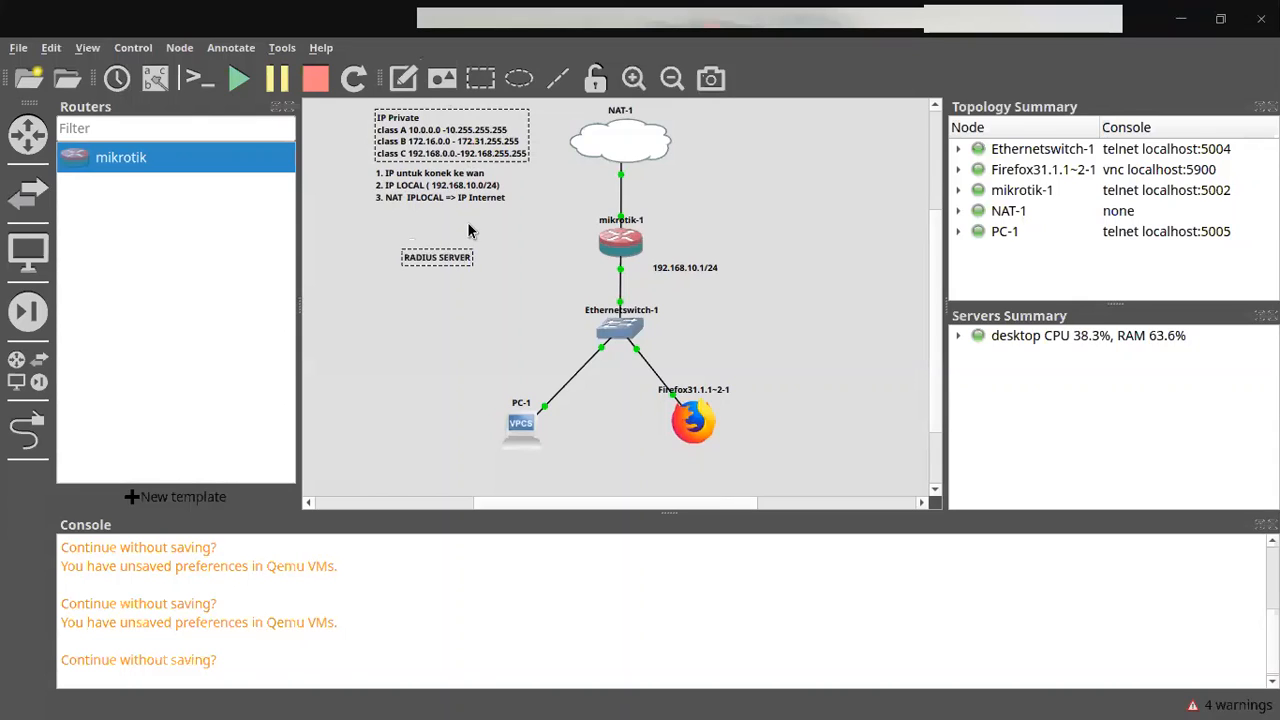
click(512, 259)
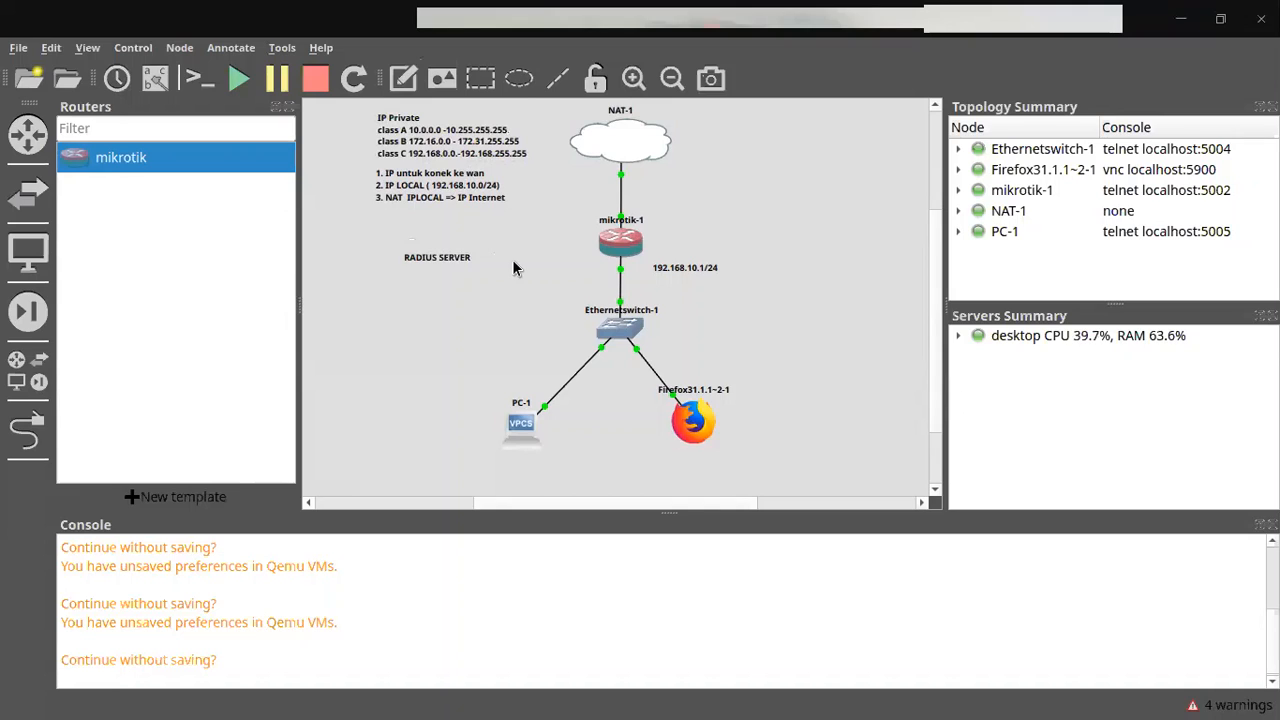
drag(463, 263, 432, 242)
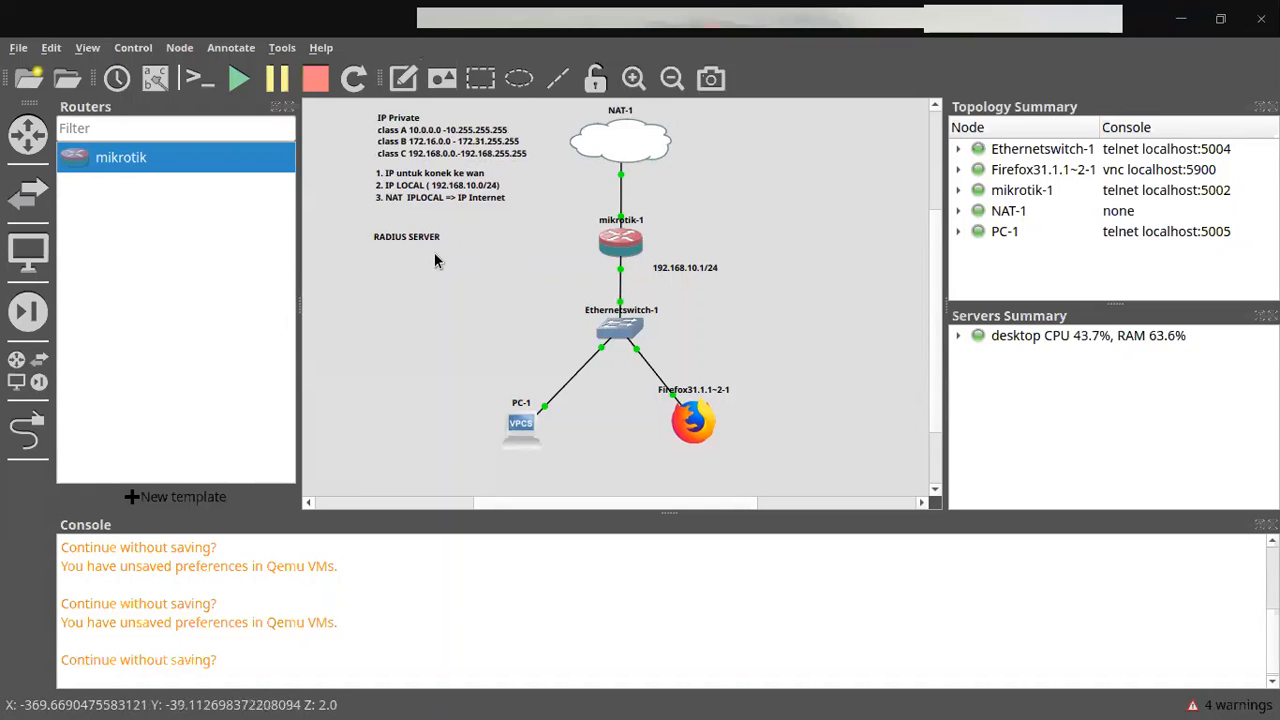
key(alt+Tab)
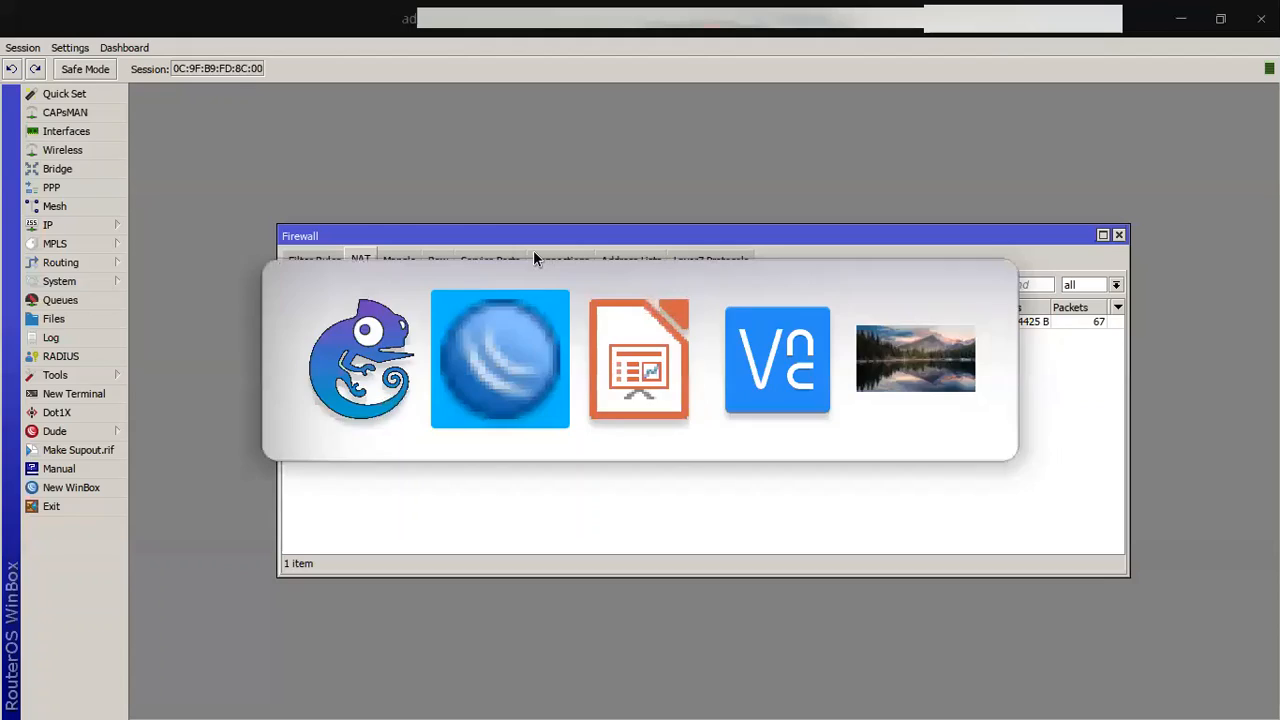
Step: Check WinBox's installed packages, all 6.47.7 including user-manager, then launch Brave
key(alt+Tab)
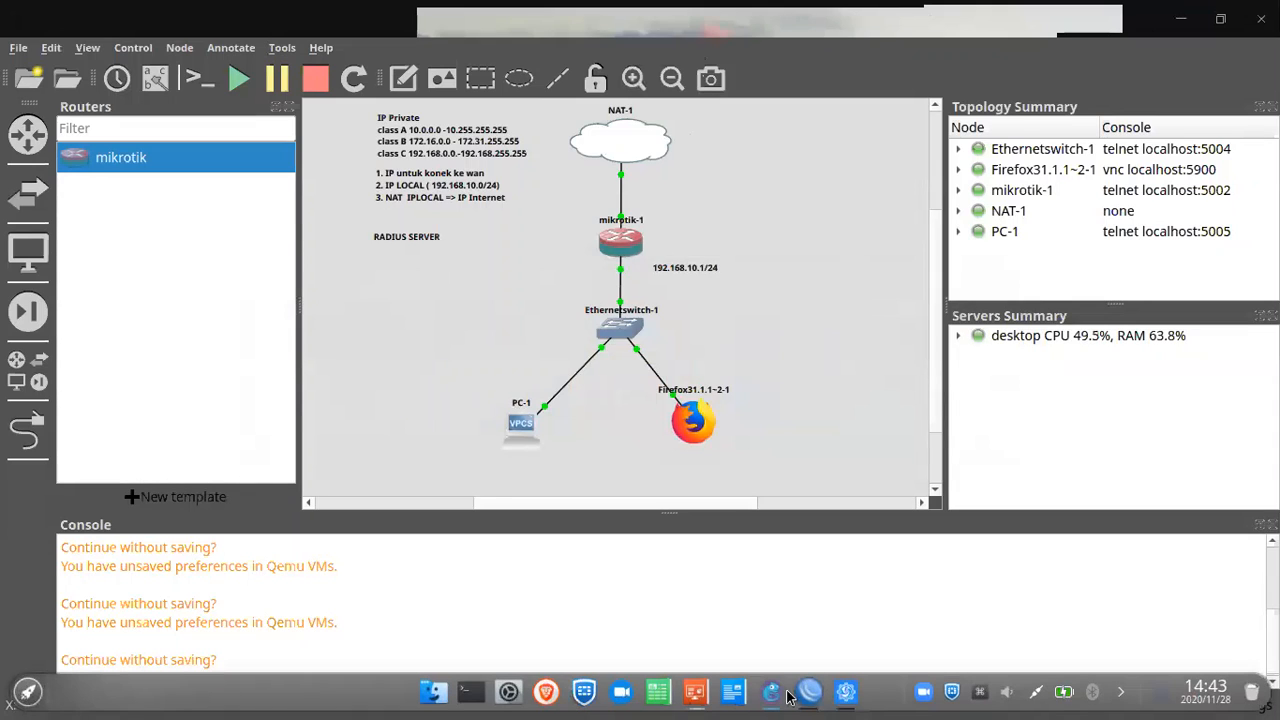
click(805, 693)
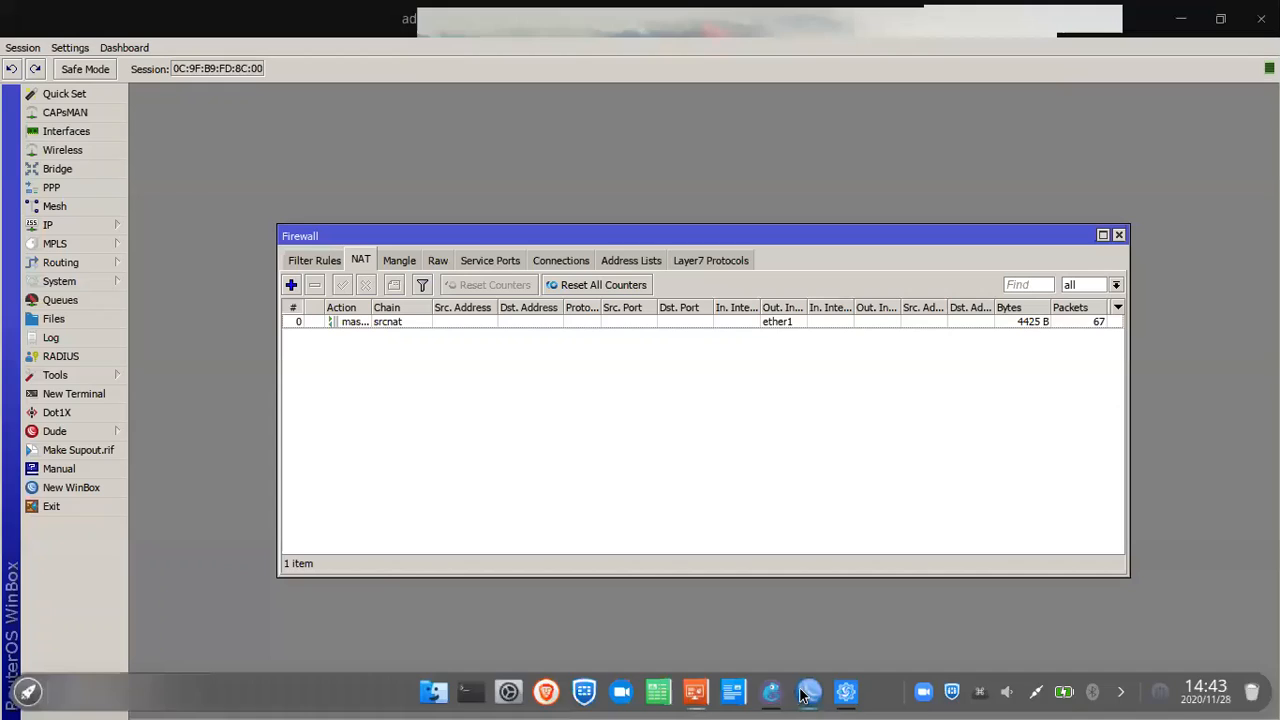
click(81, 281)
click(181, 447)
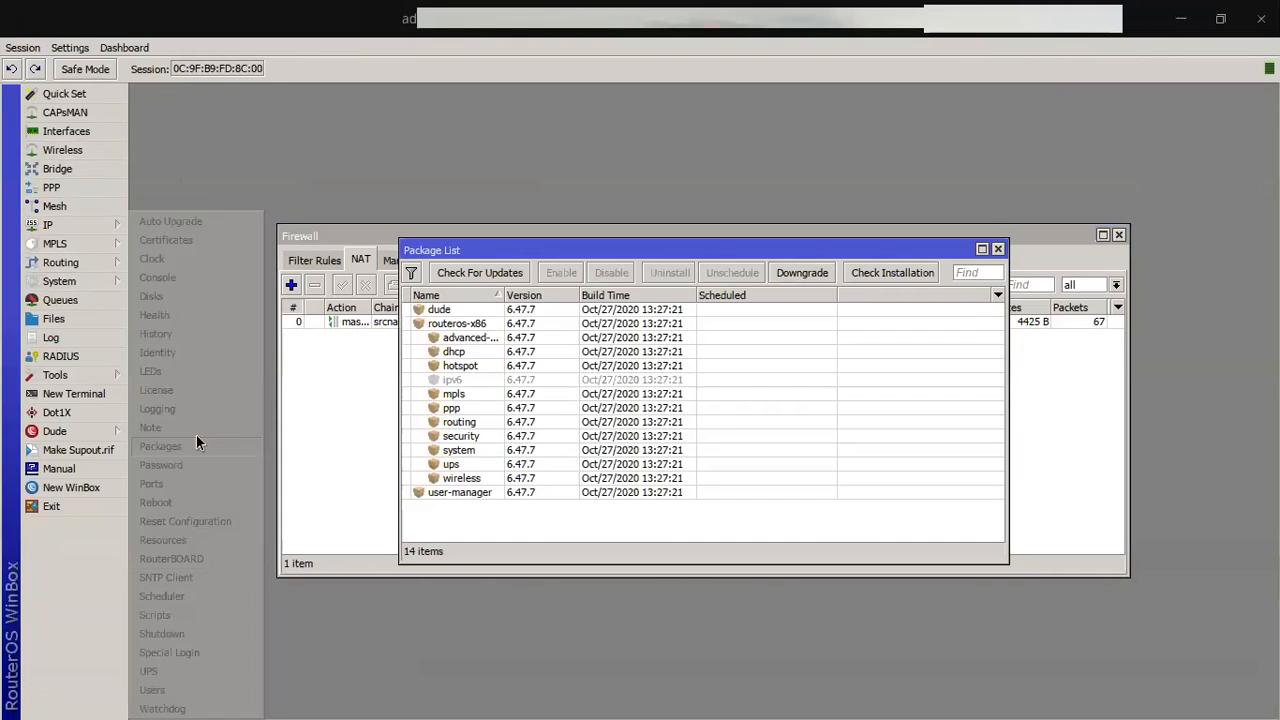
click(456, 492)
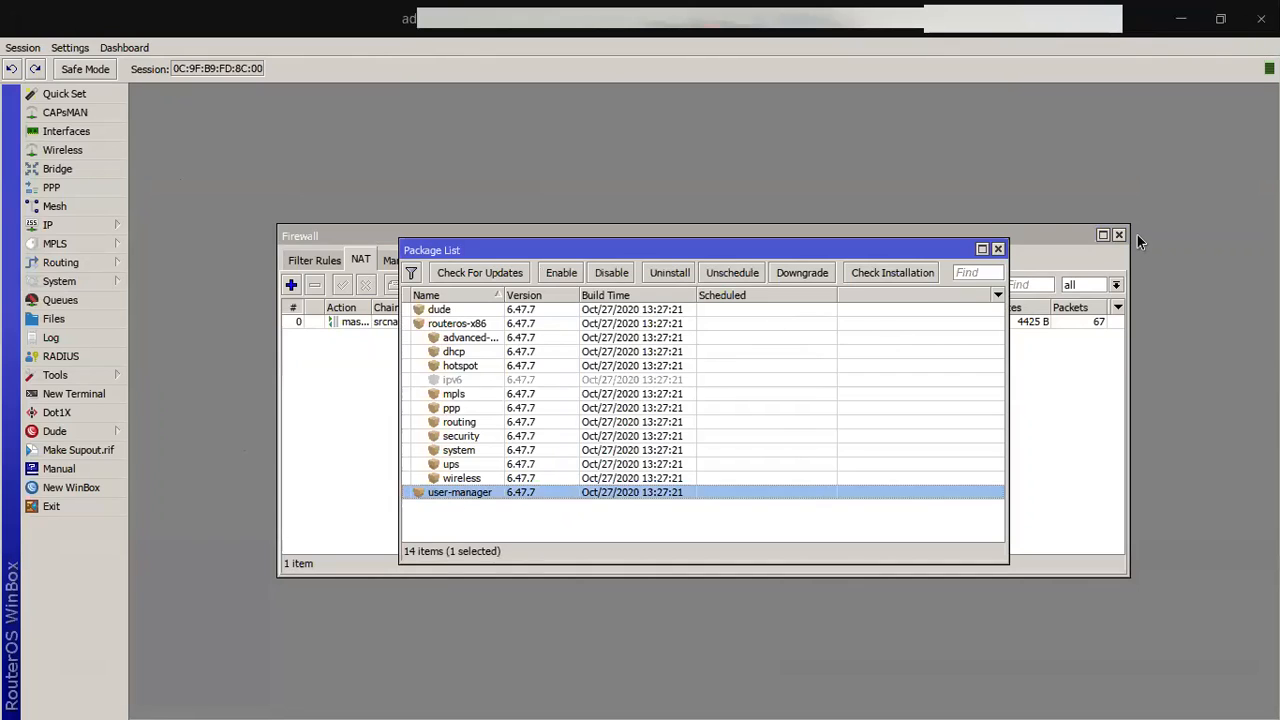
drag(1130, 240, 1096, 232)
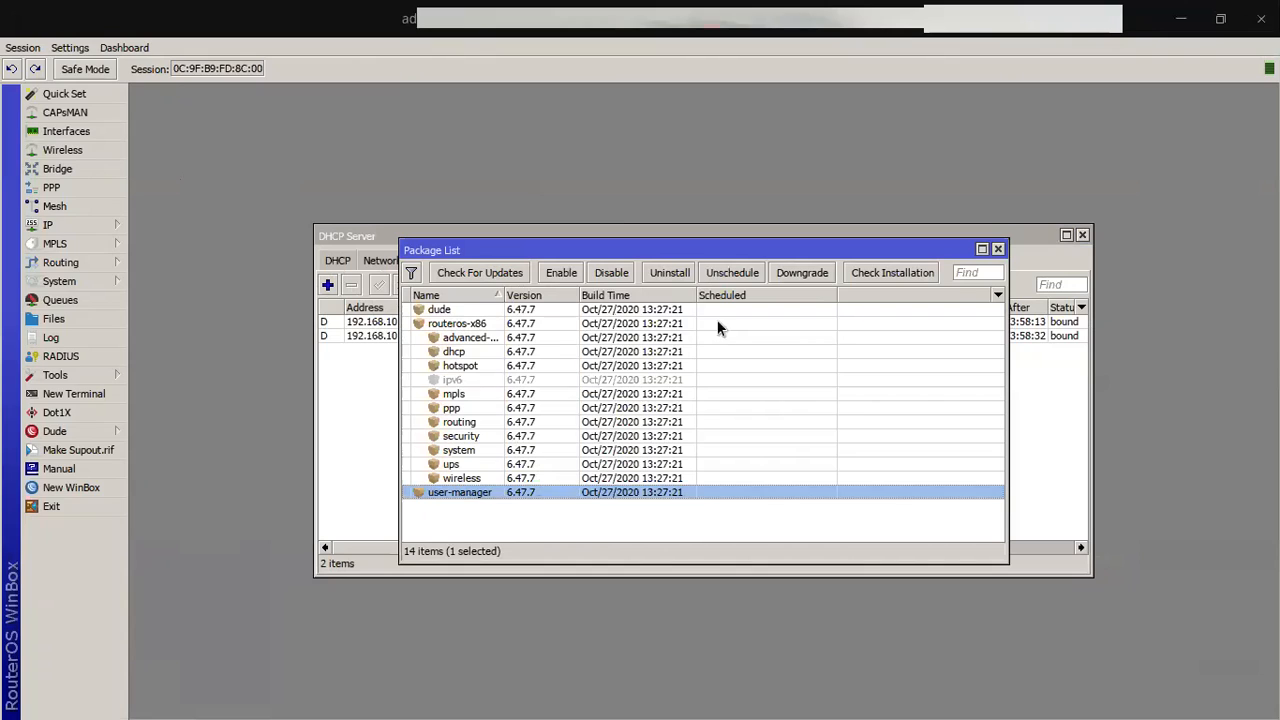
click(997, 249)
mouse_move(664, 697)
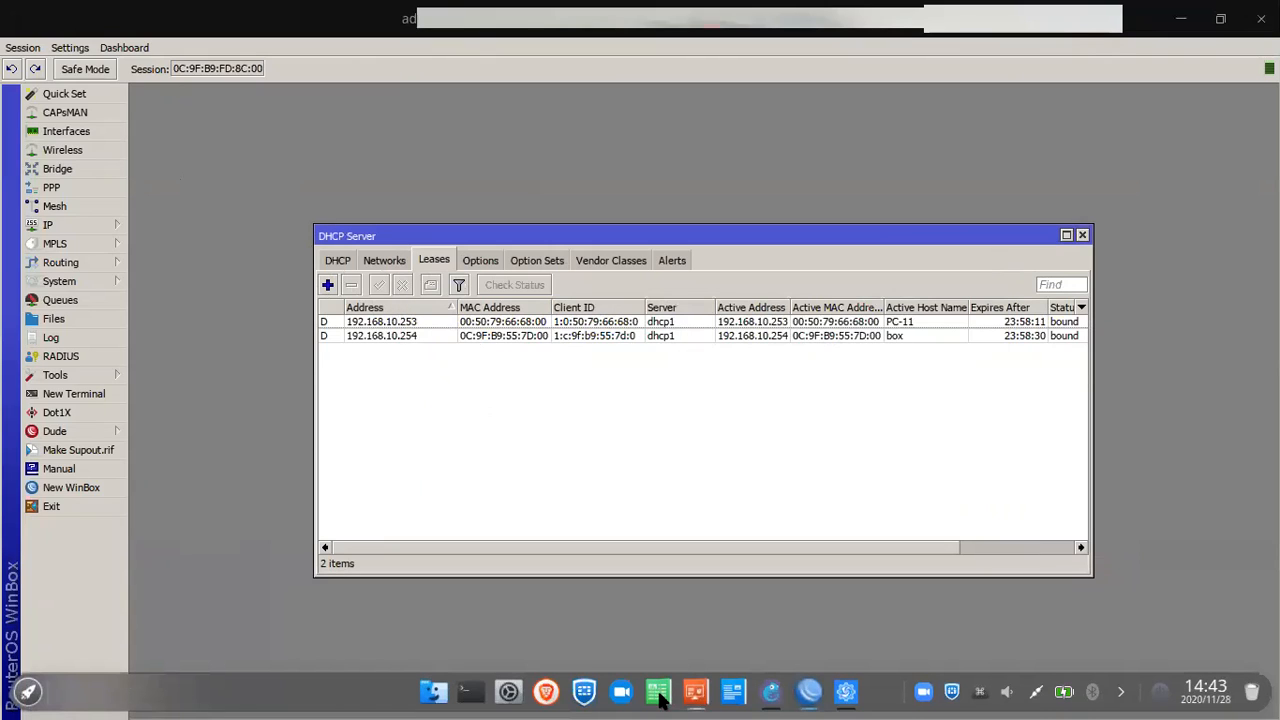
click(539, 694)
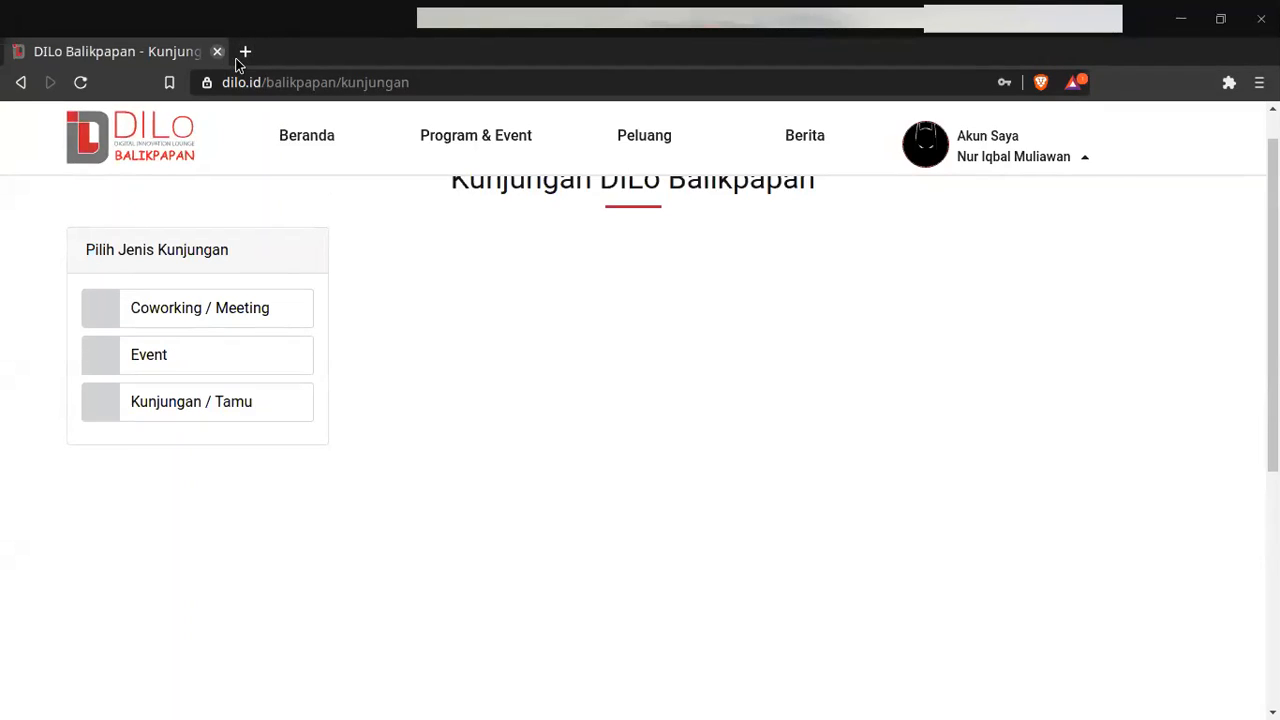
Step: Load mikrotik.com in a fresh browser tab
key(alt+Tab)
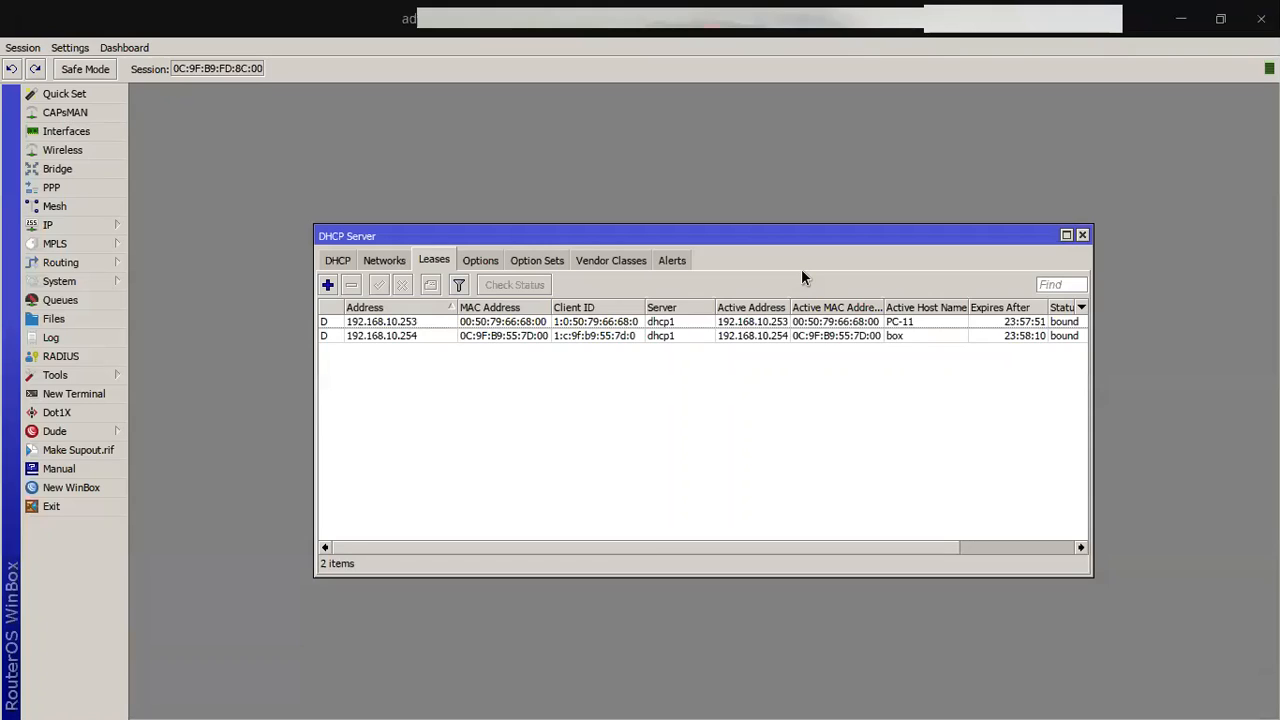
key(alt+Tab)
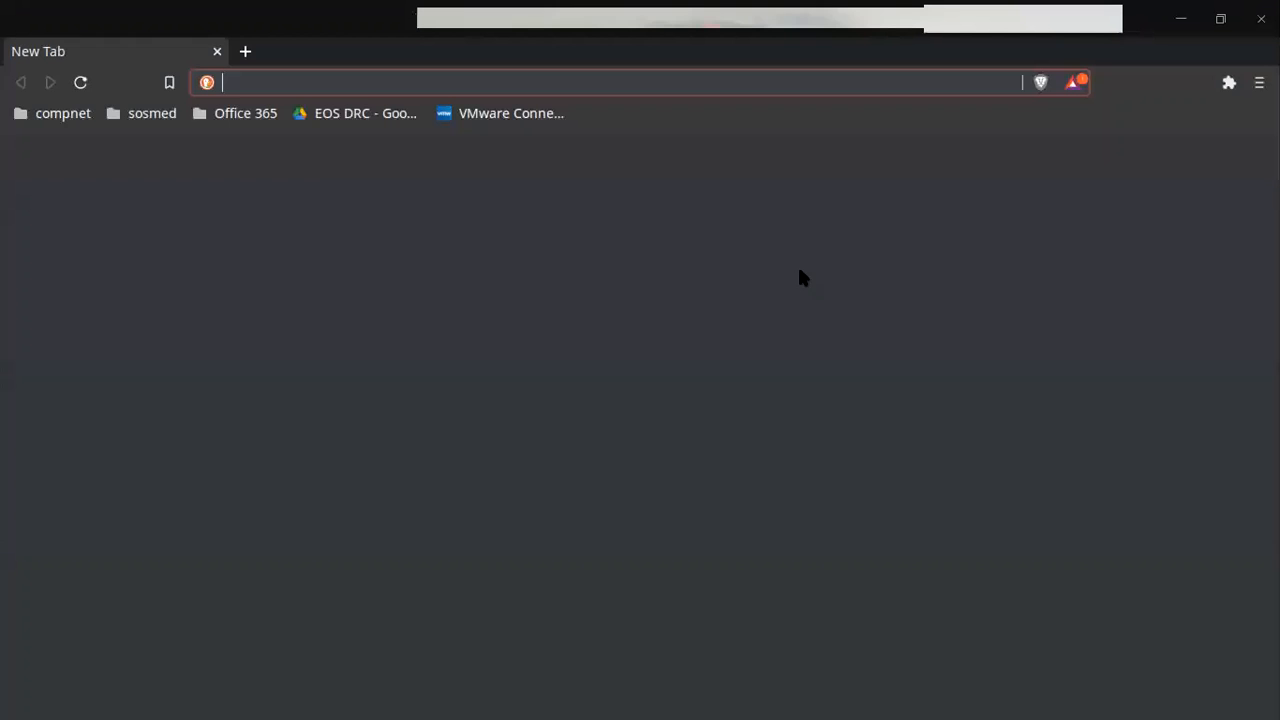
text(mikrotik.com)
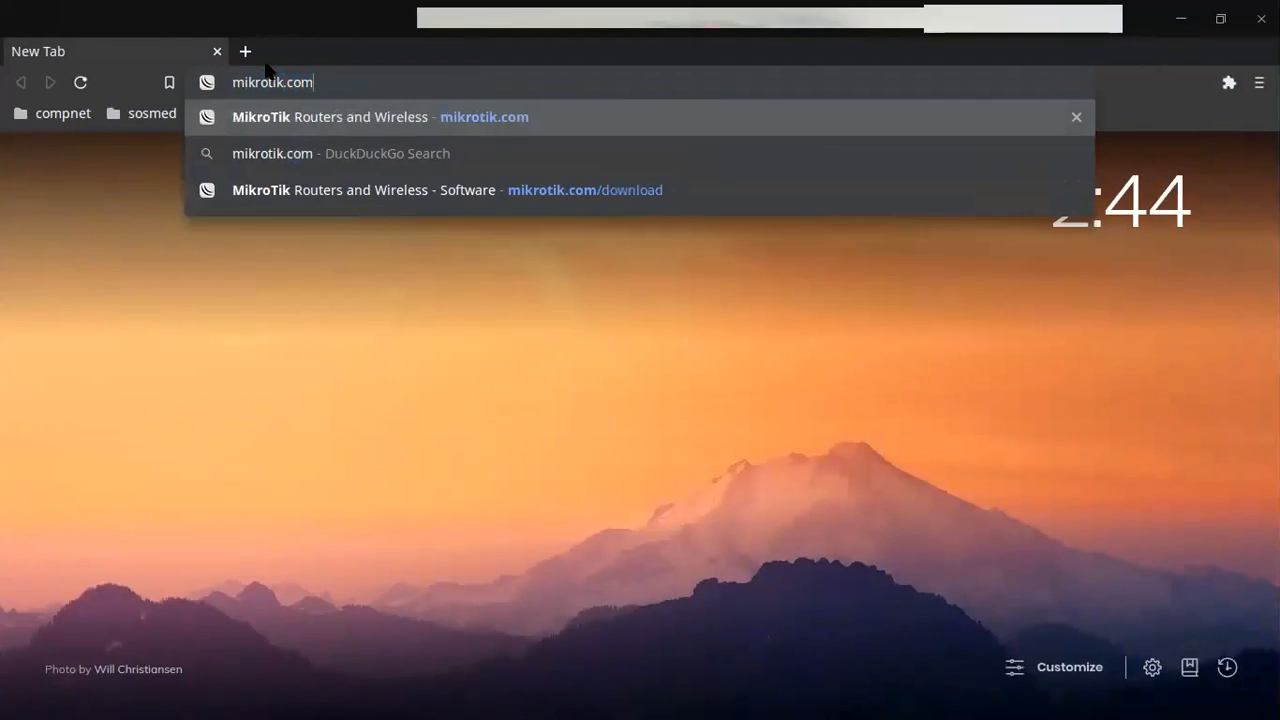
key(Return)
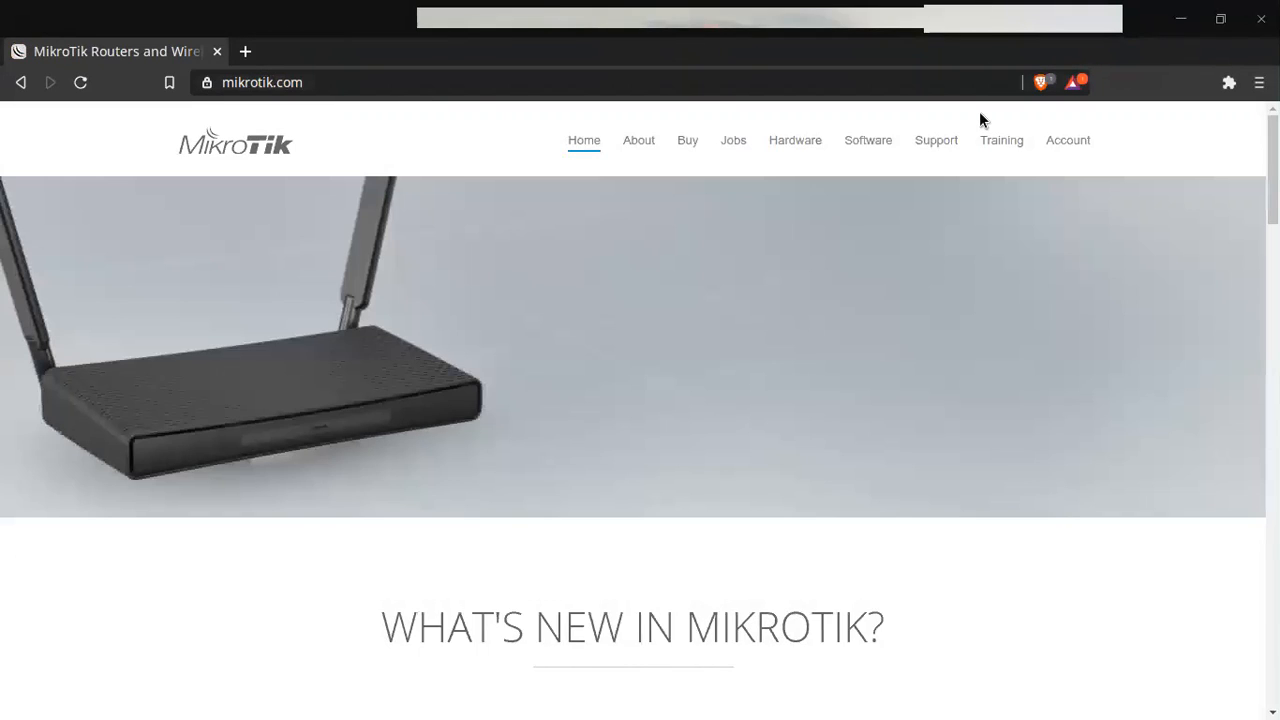
Step: Open MikroTik's Software page and scroll to the RouterOS table listing 6.47.8 stable
click(869, 142)
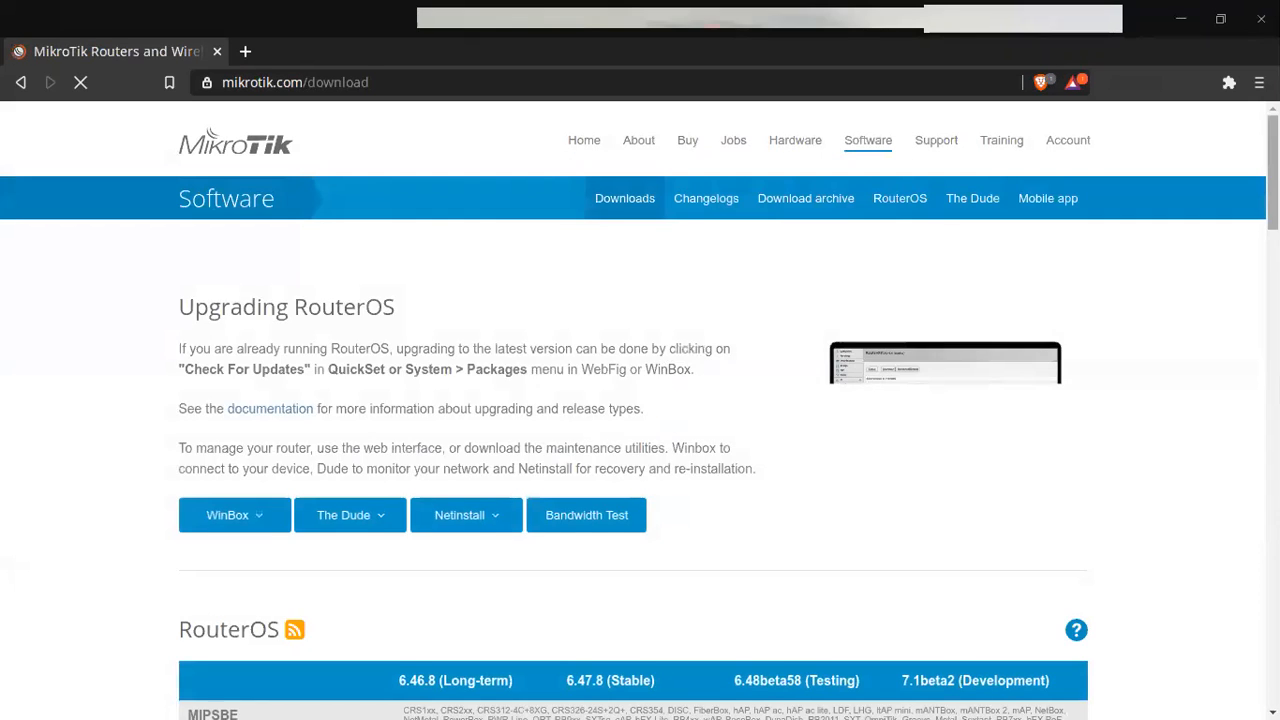
scroll(633, 450, down, 3)
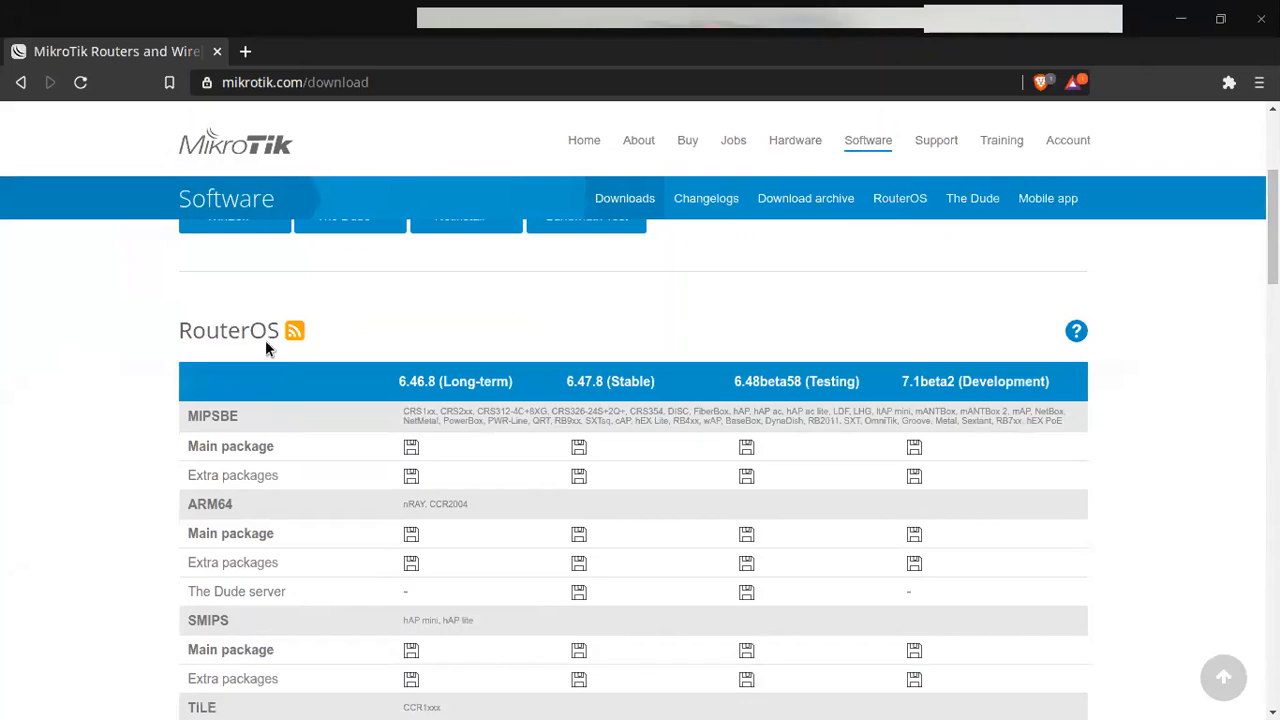
double_click(201, 417)
click(215, 500)
mouse_move(557, 700)
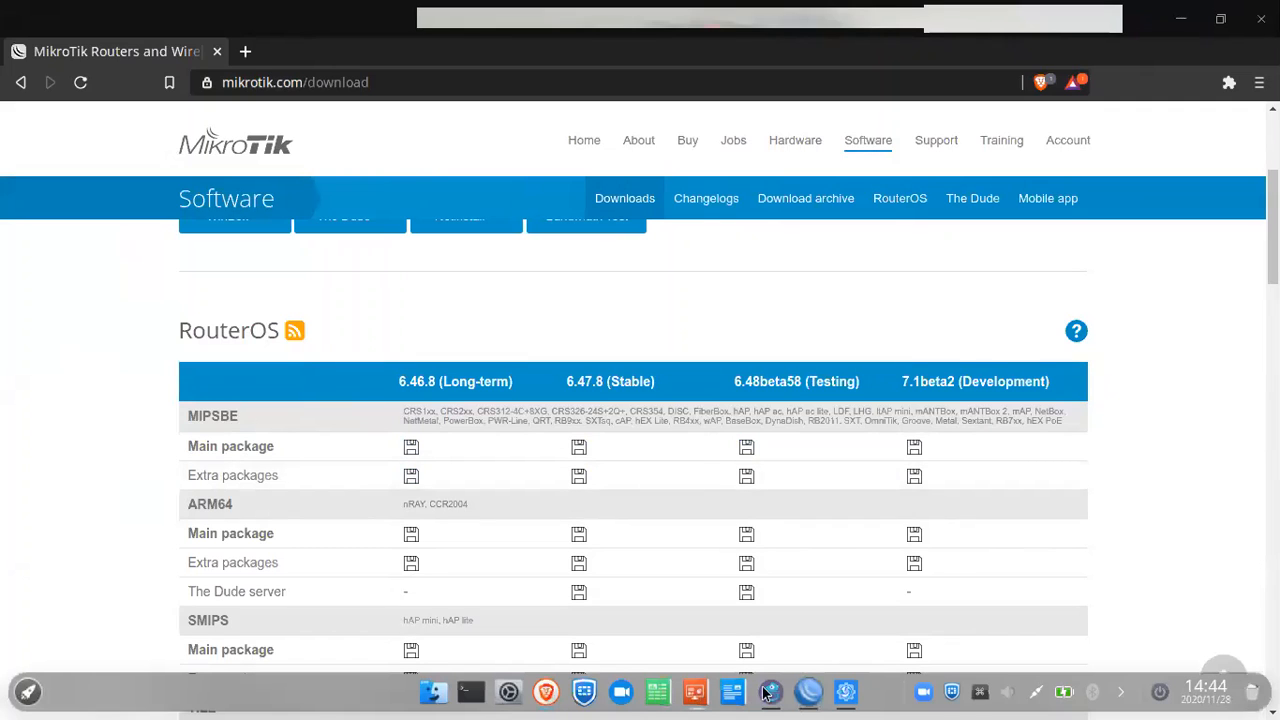
click(808, 690)
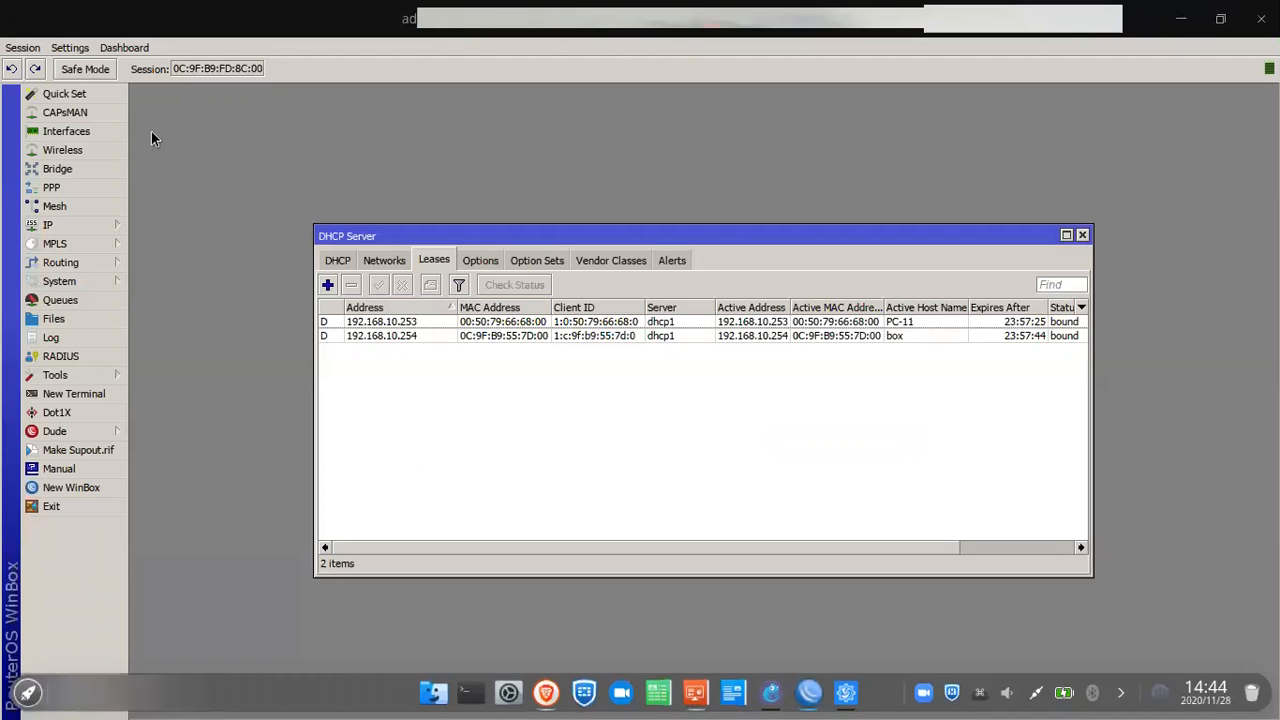
Step: Check System > Resources showing an x86_64 CHR on RouterOS 6.47.7
click(76, 264)
click(86, 276)
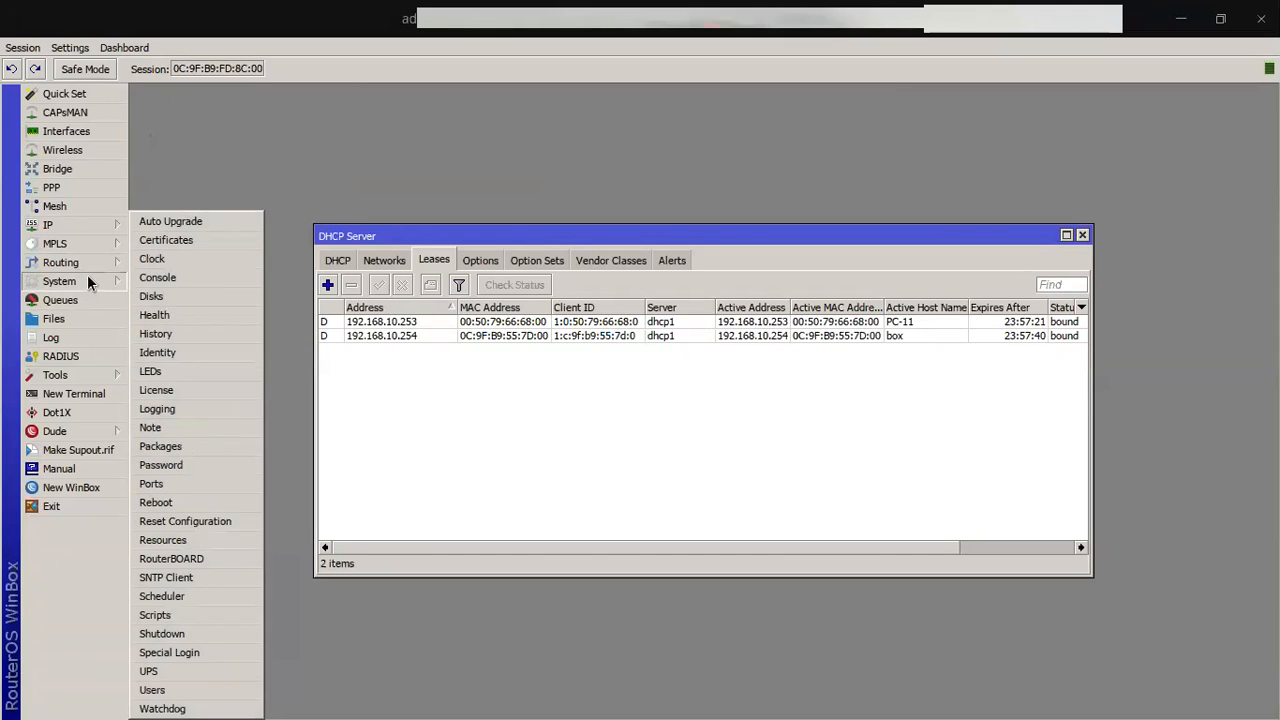
click(213, 540)
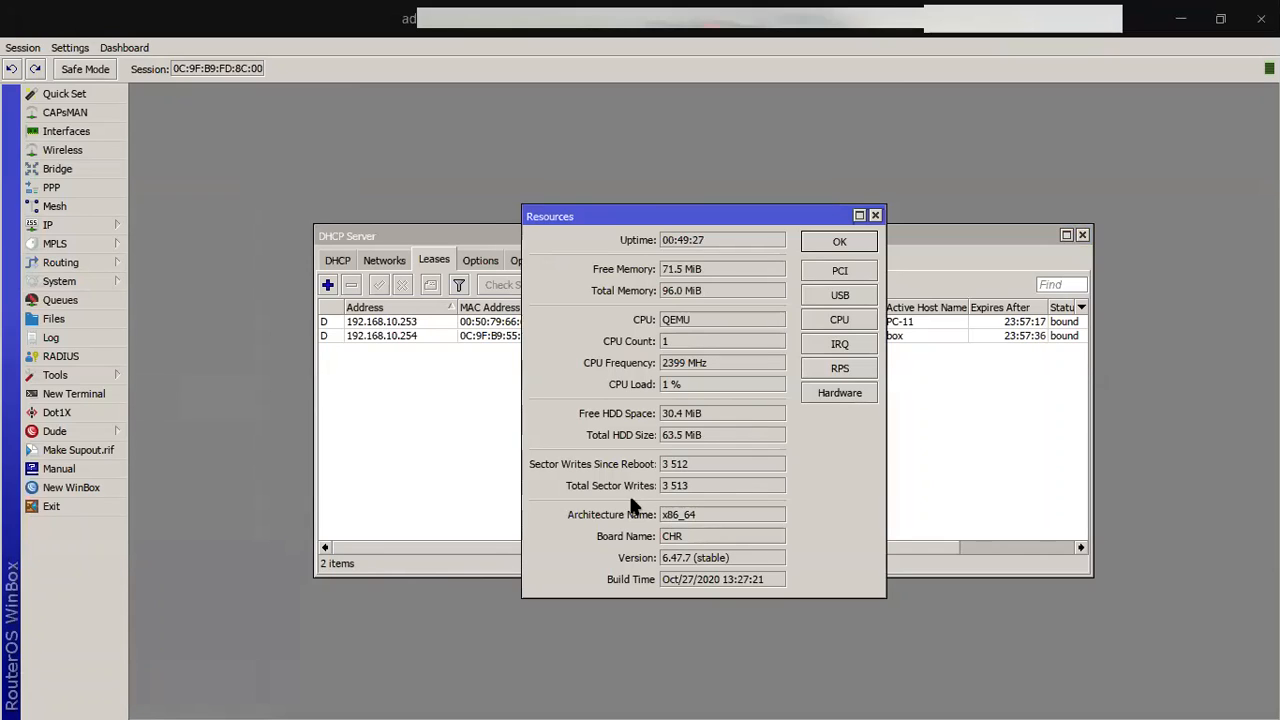
click(684, 516)
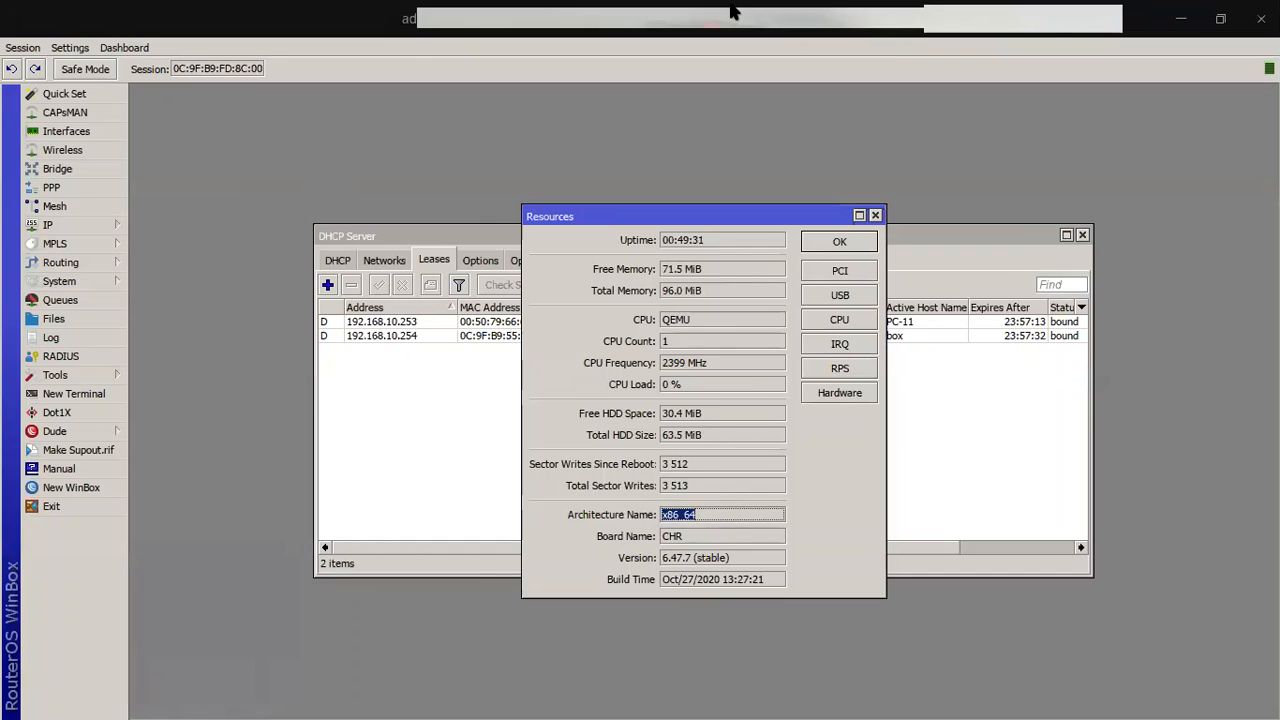
click(875, 216)
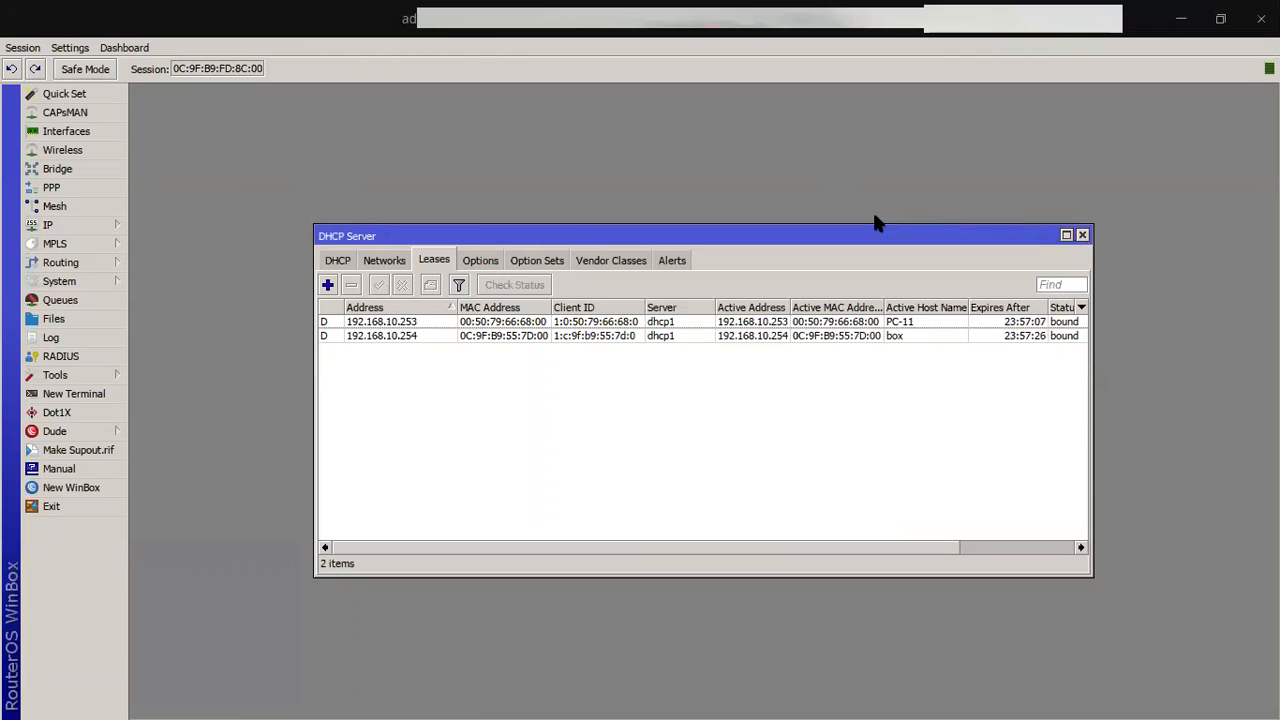
key(Down)
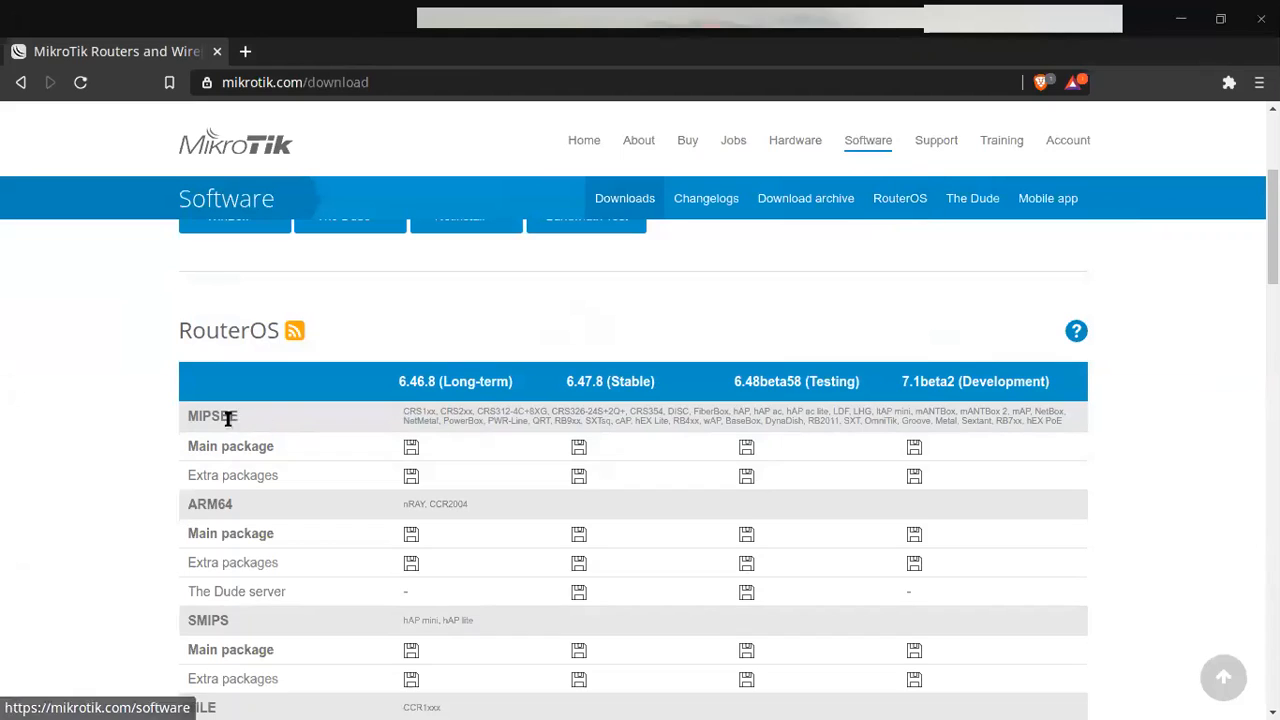
Step: Browse the RouterOS 6.47.8 download table, then open the Download archive
drag(196, 415, 280, 422)
click(311, 424)
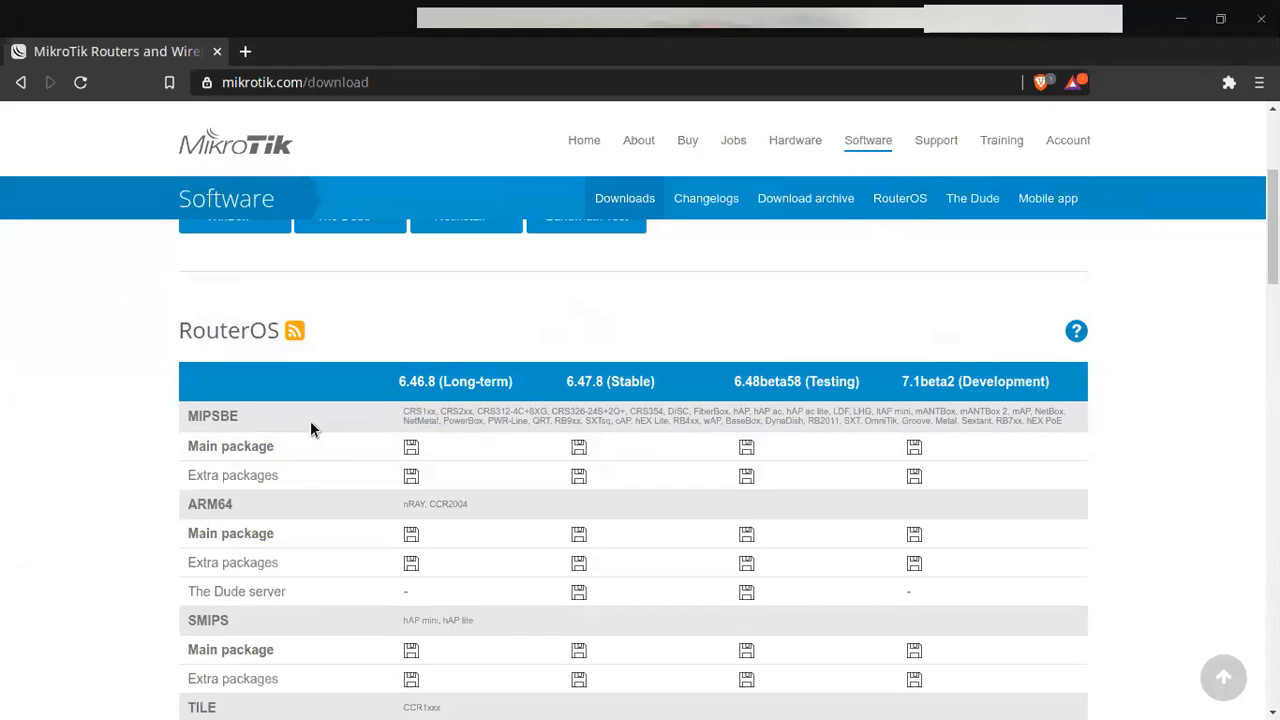
drag(1273, 221, 1273, 245)
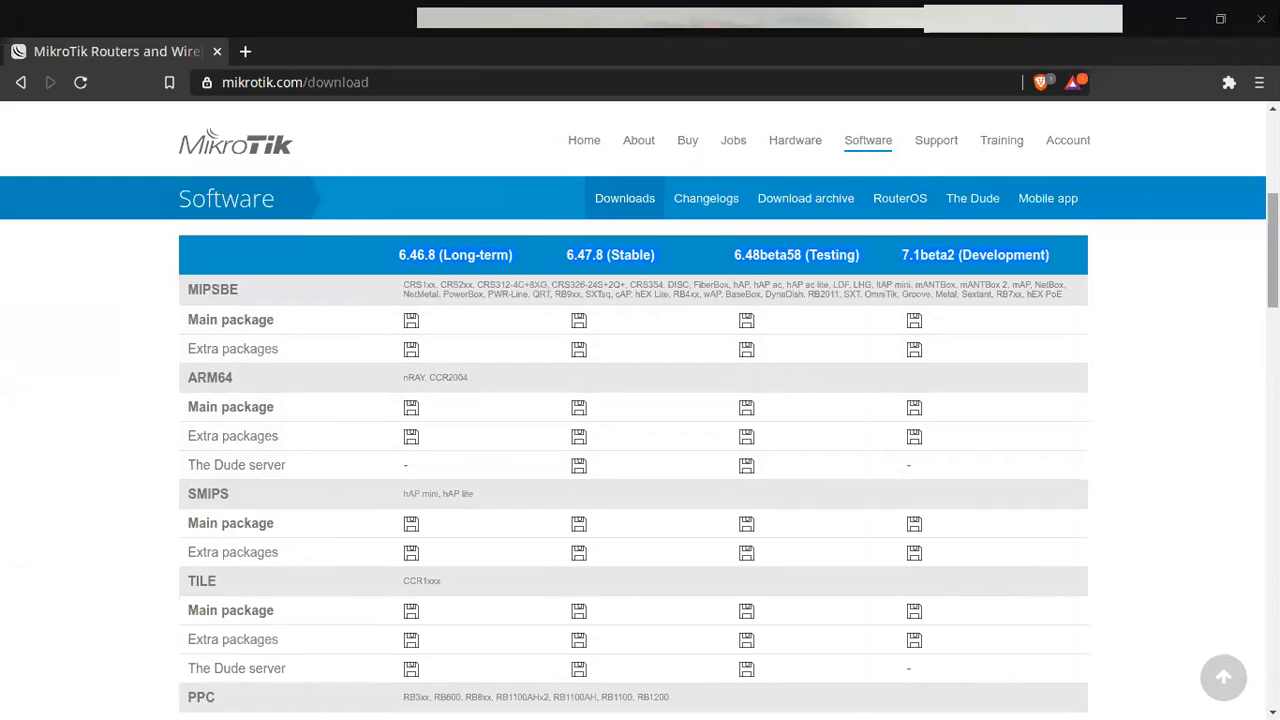
scroll(329, 480, down, 1)
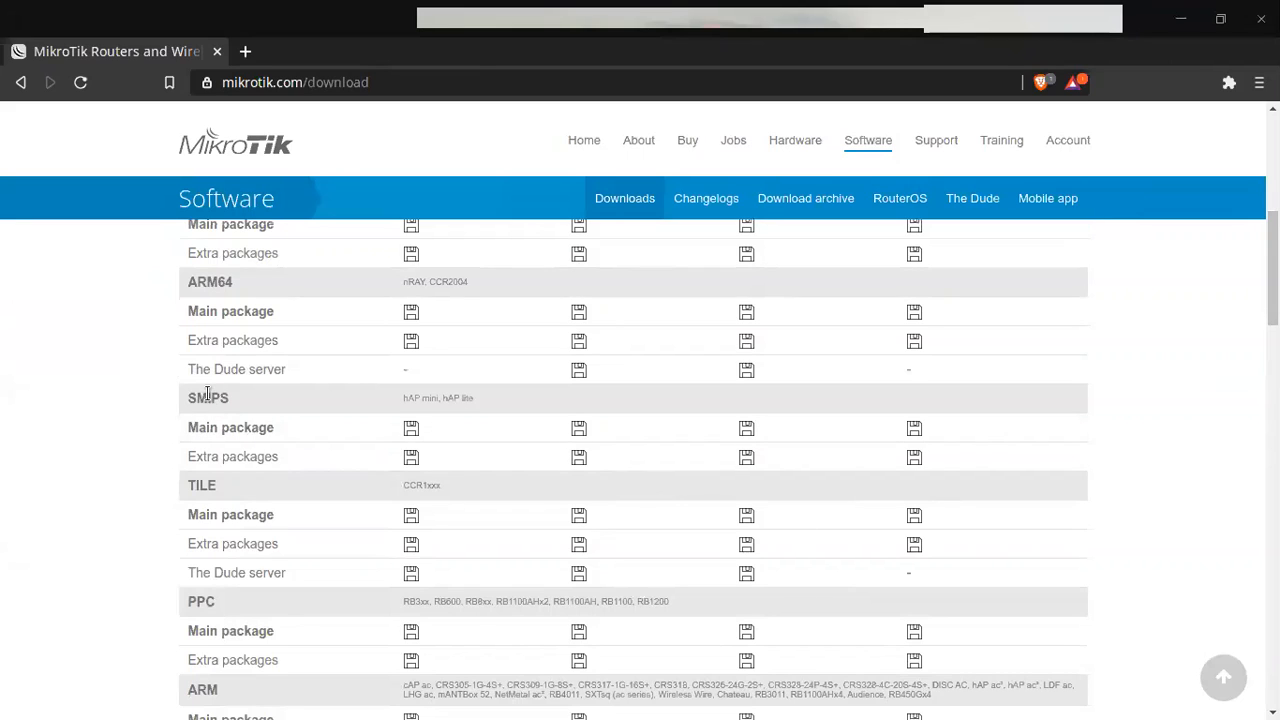
drag(183, 400, 269, 400)
scroll(269, 396, down, 5)
scroll(633, 469, up, 5)
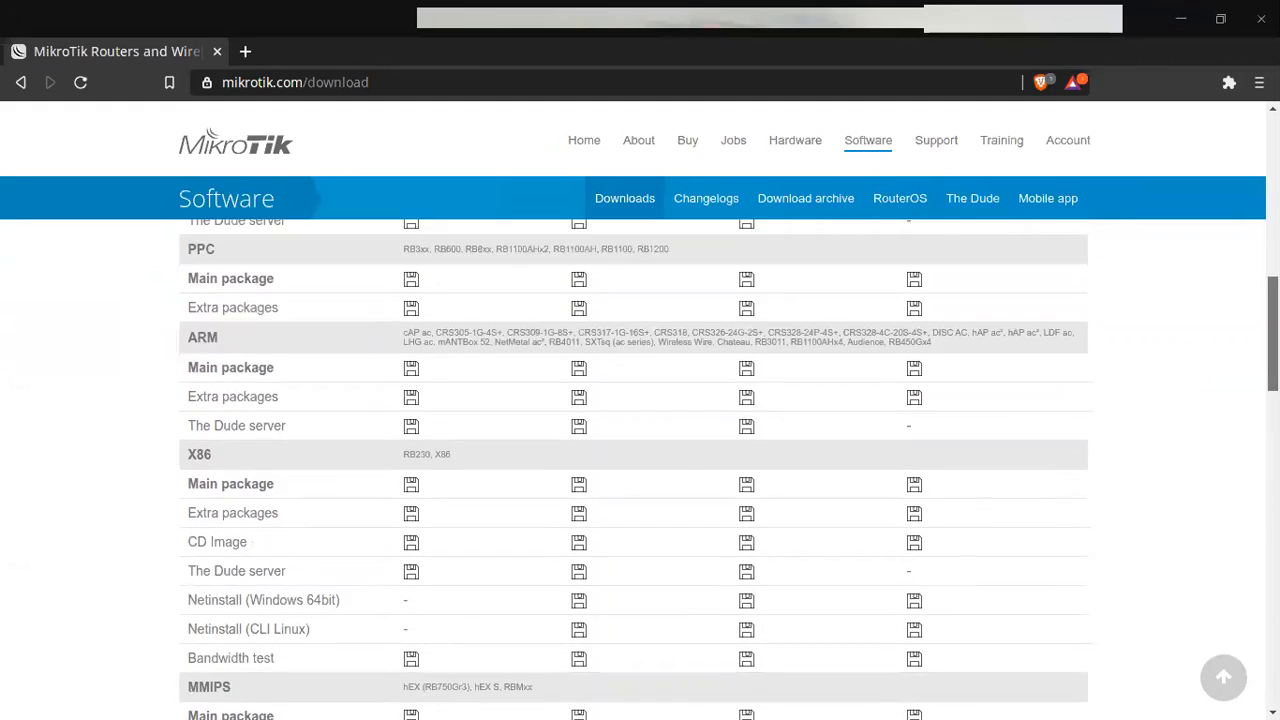
scroll(480, 314, up, 3)
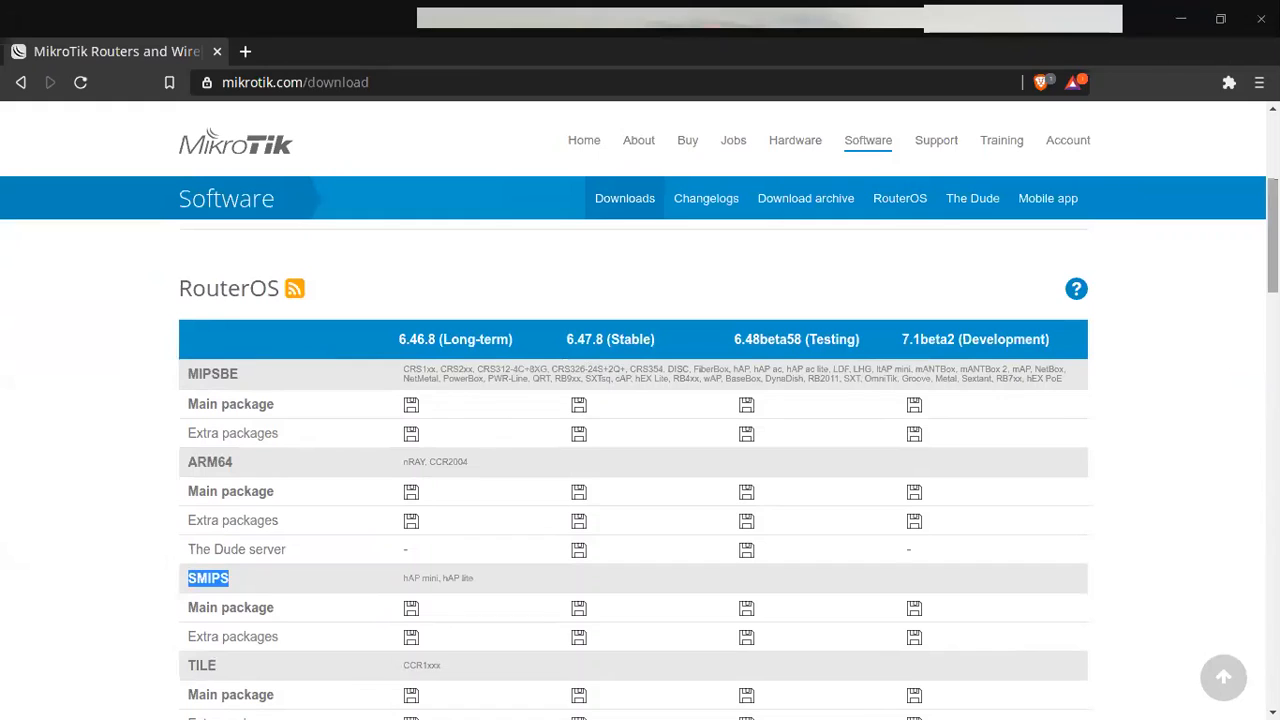
scroll(1250, 340, down, 3)
scroll(622, 404, down, 3)
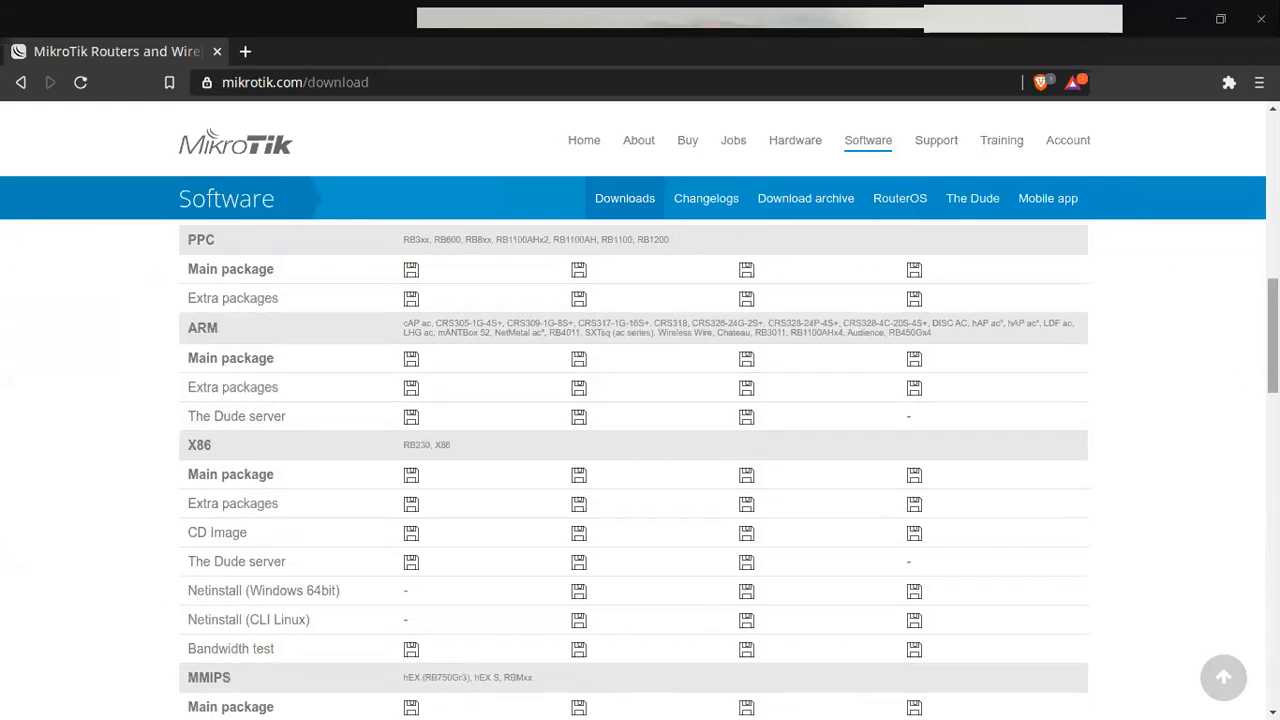
drag(1273, 338, 1273, 343)
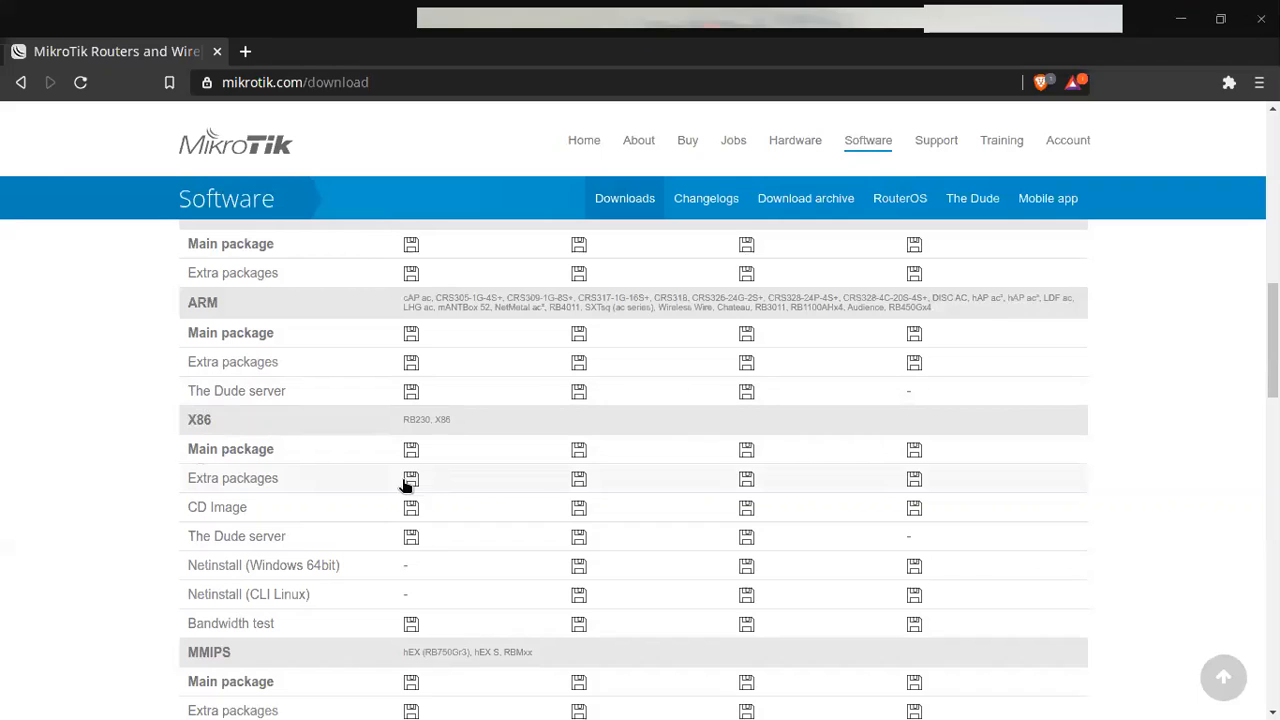
drag(1273, 360, 1273, 257)
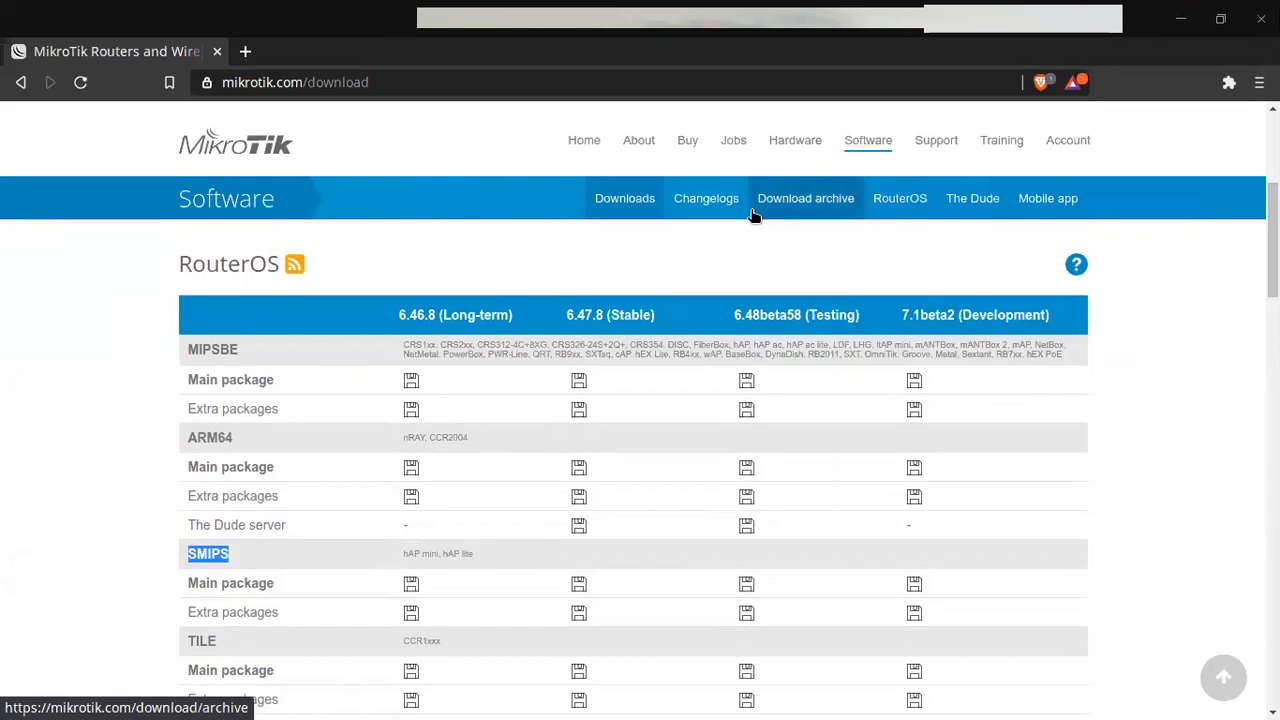
click(829, 205)
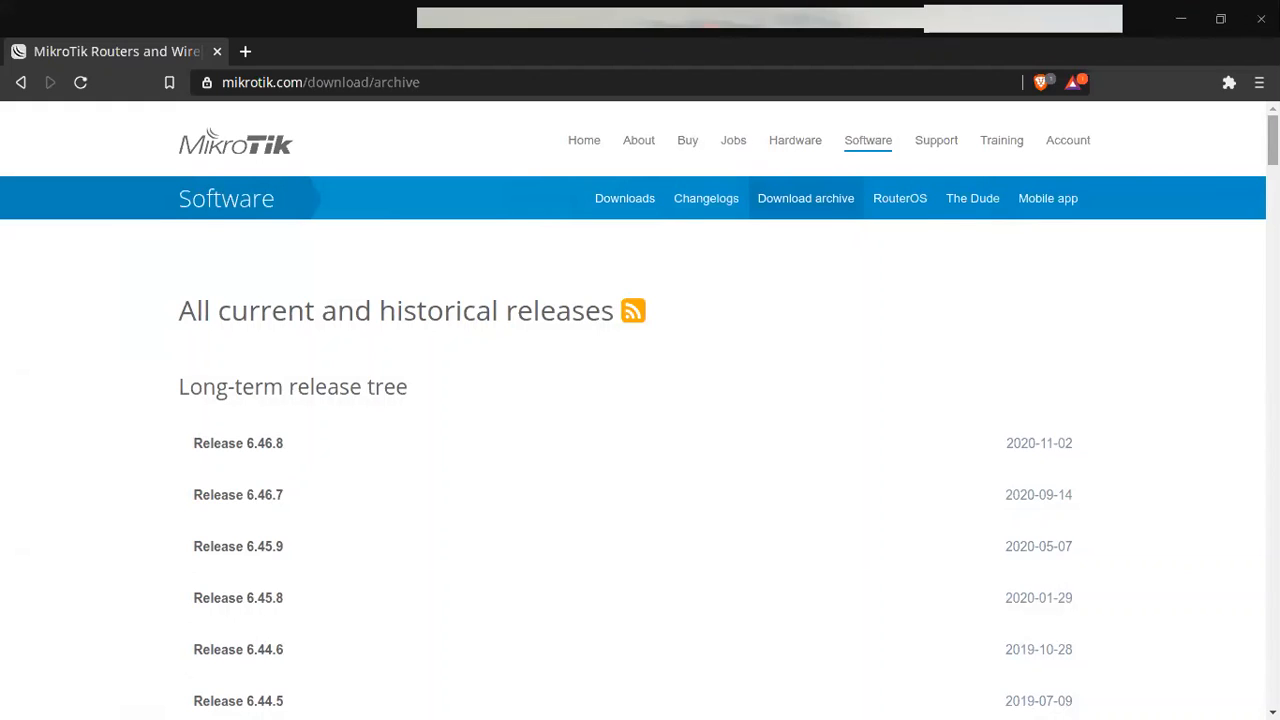
Step: Expand Release 6.47.7's file list in the stable archive tree, then minimize Brave
scroll(640, 450, down, 2)
scroll(640, 450, up, 2)
scroll(640, 450, down, 1)
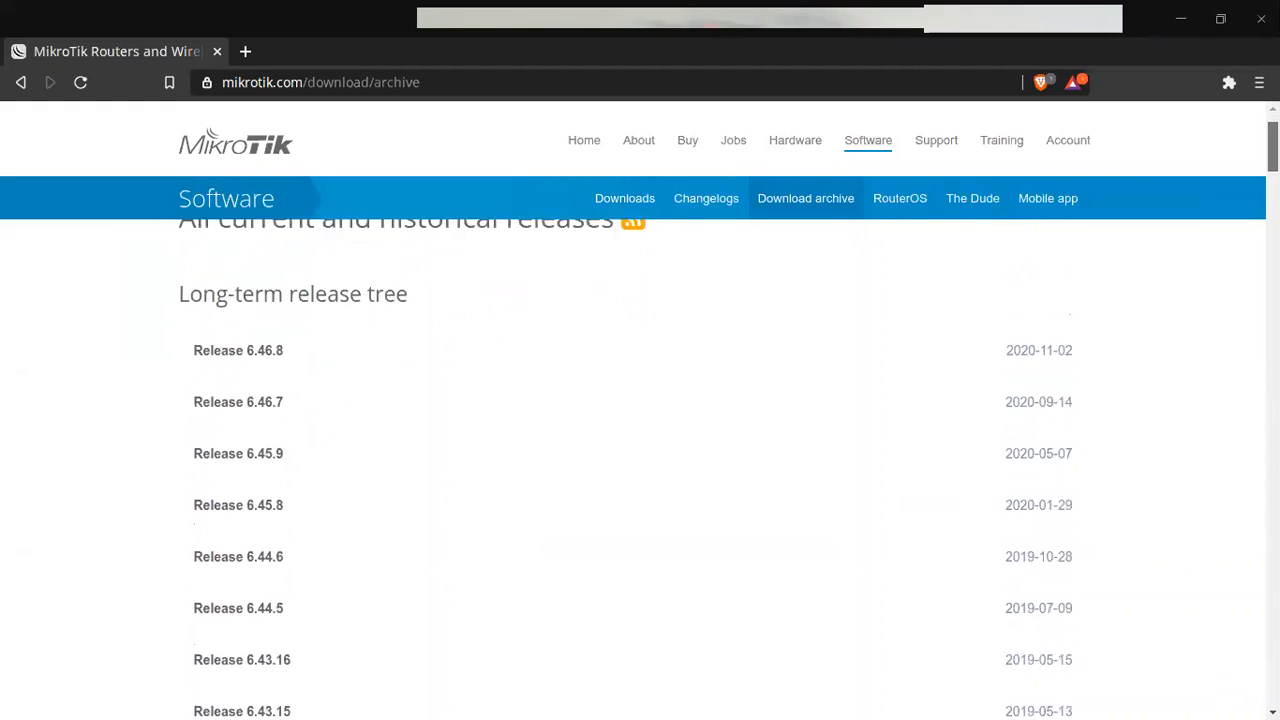
scroll(640, 450, down, 1)
scroll(640, 450, up, 1)
scroll(640, 450, down, 10)
scroll(640, 450, down, 3)
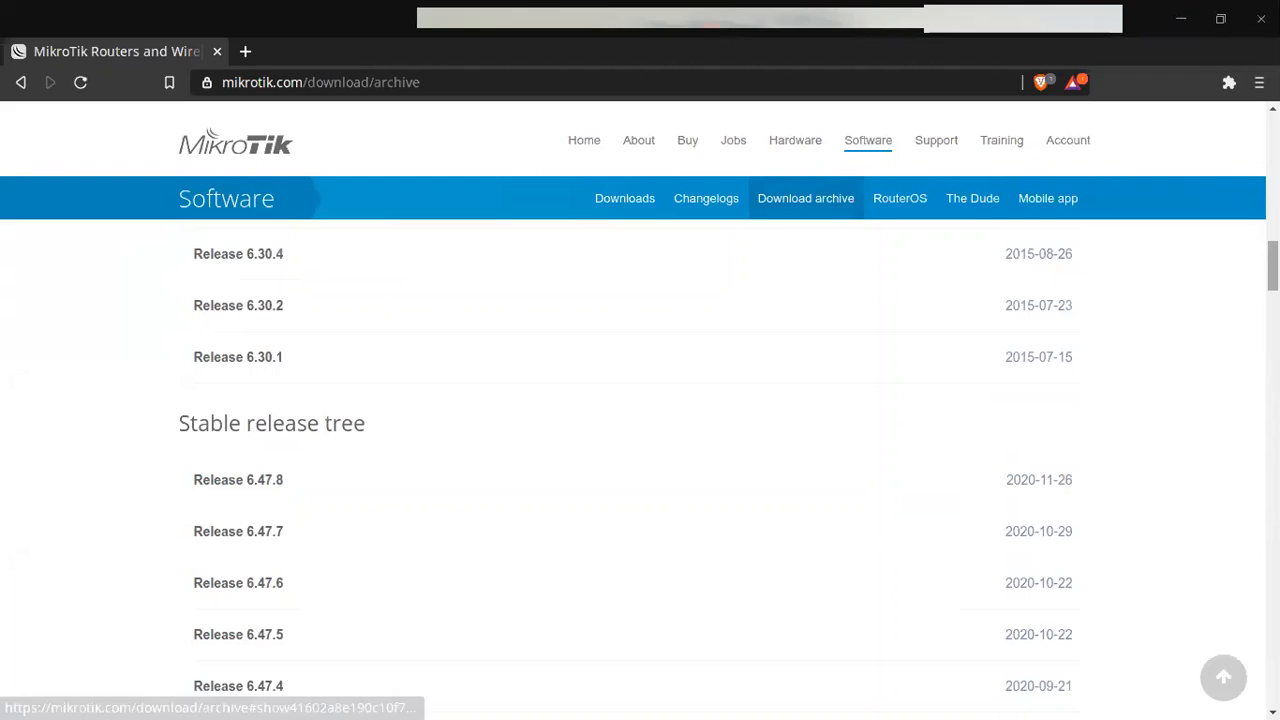
scroll(597, 378, down, 1)
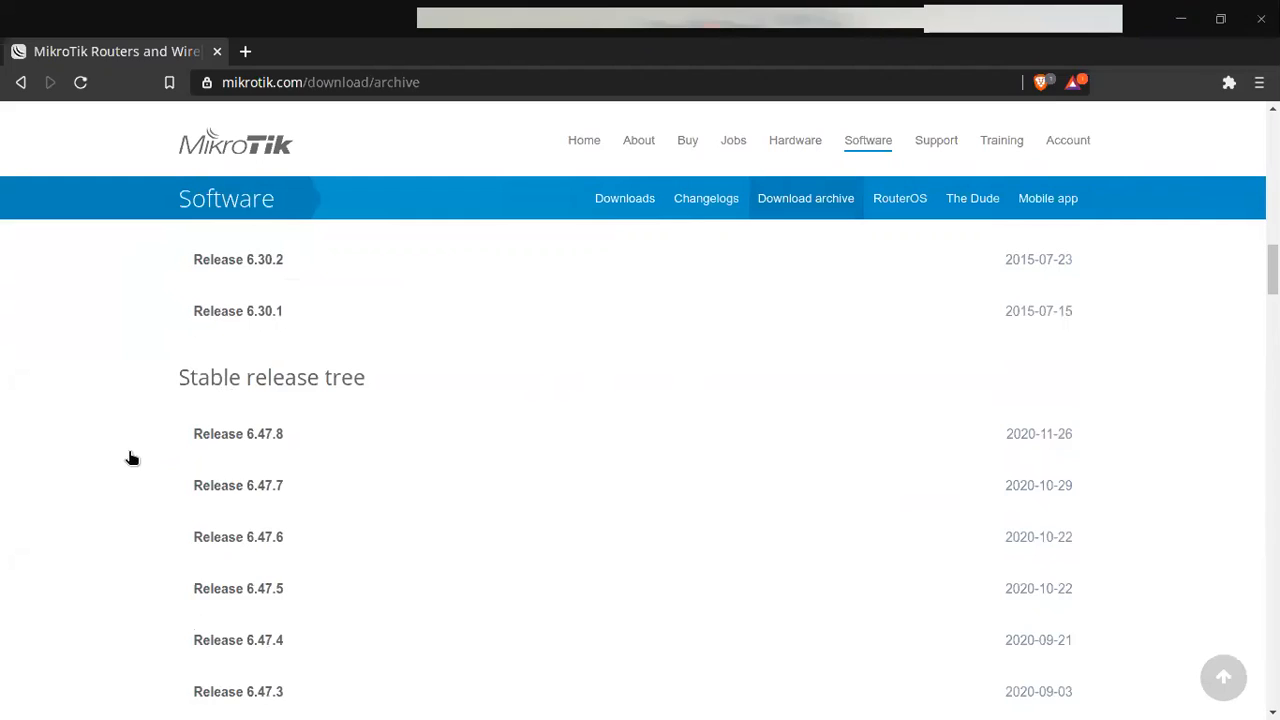
click(257, 494)
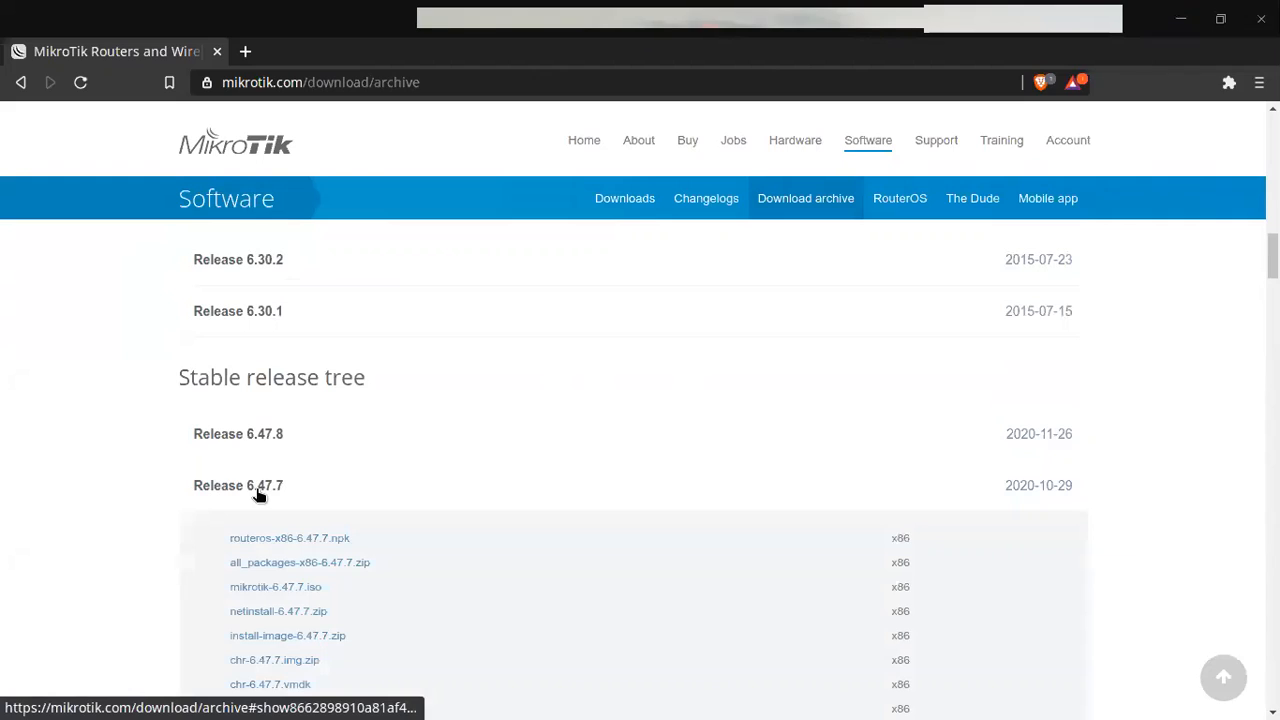
scroll(300, 480, down, 2)
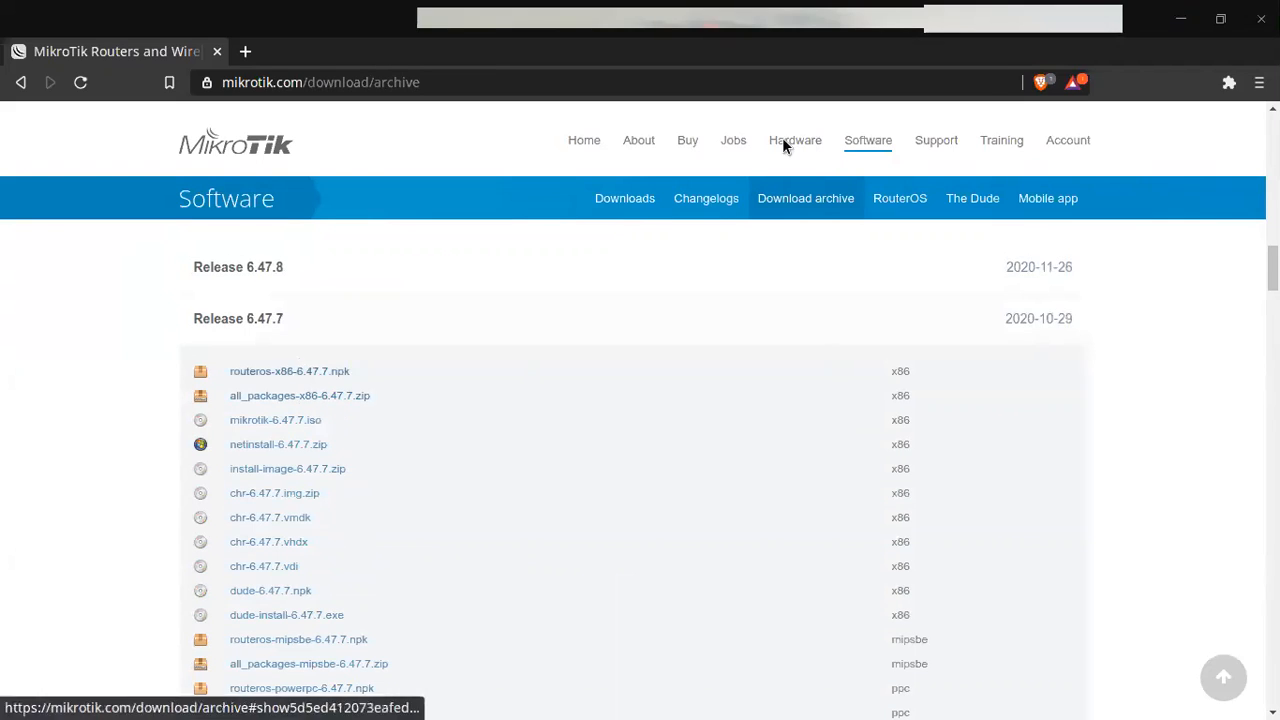
click(1186, 20)
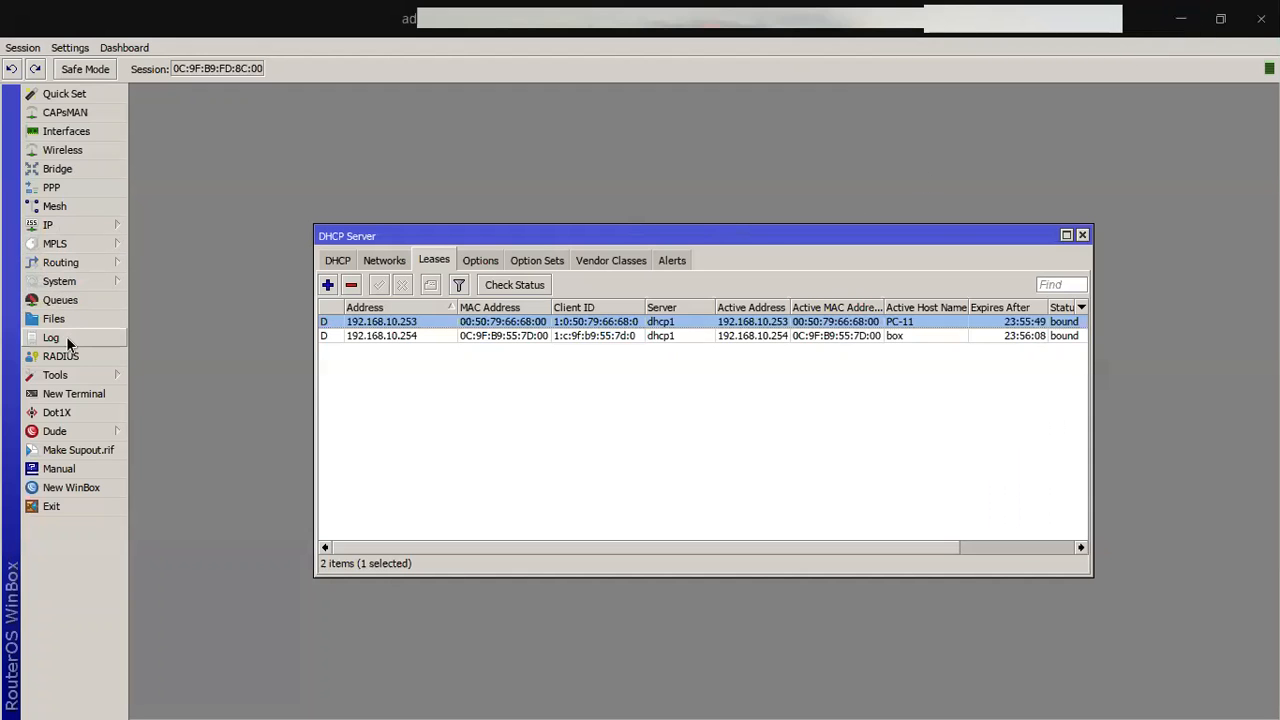
Step: Delete all files stored on the router from the Files list
click(66, 318)
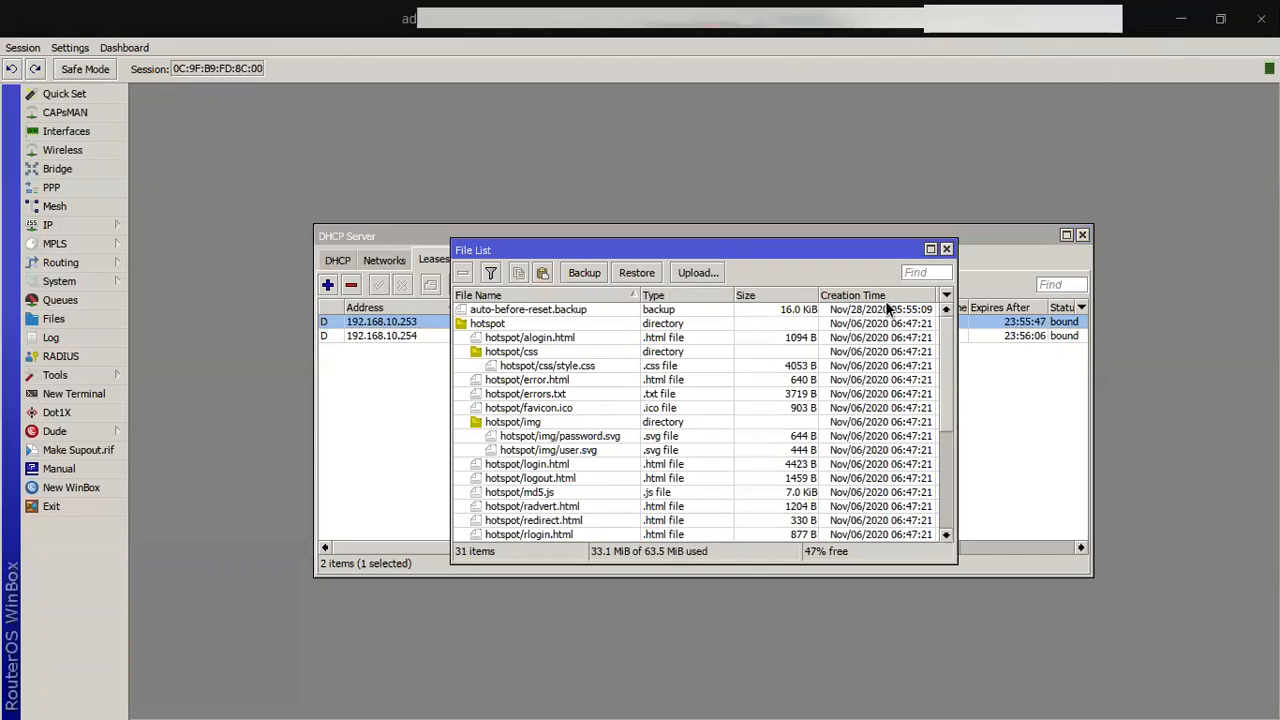
click(490, 312)
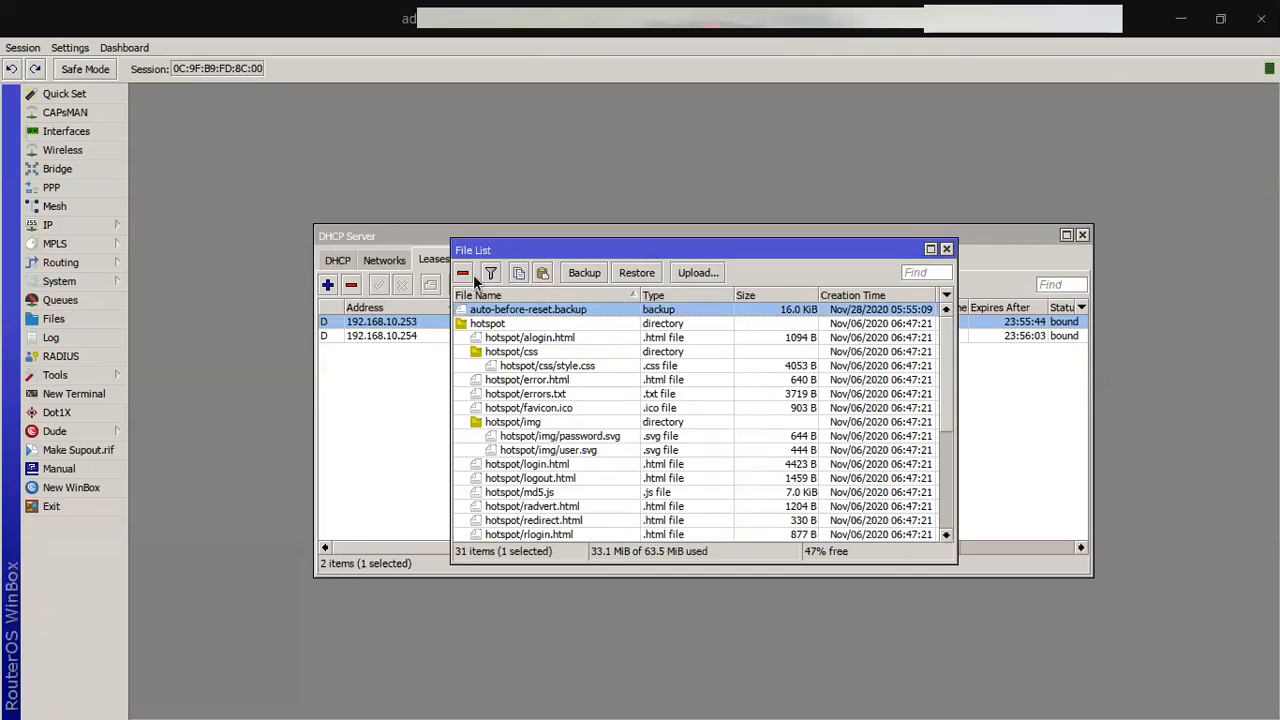
key(ctrl+a)
click(463, 273)
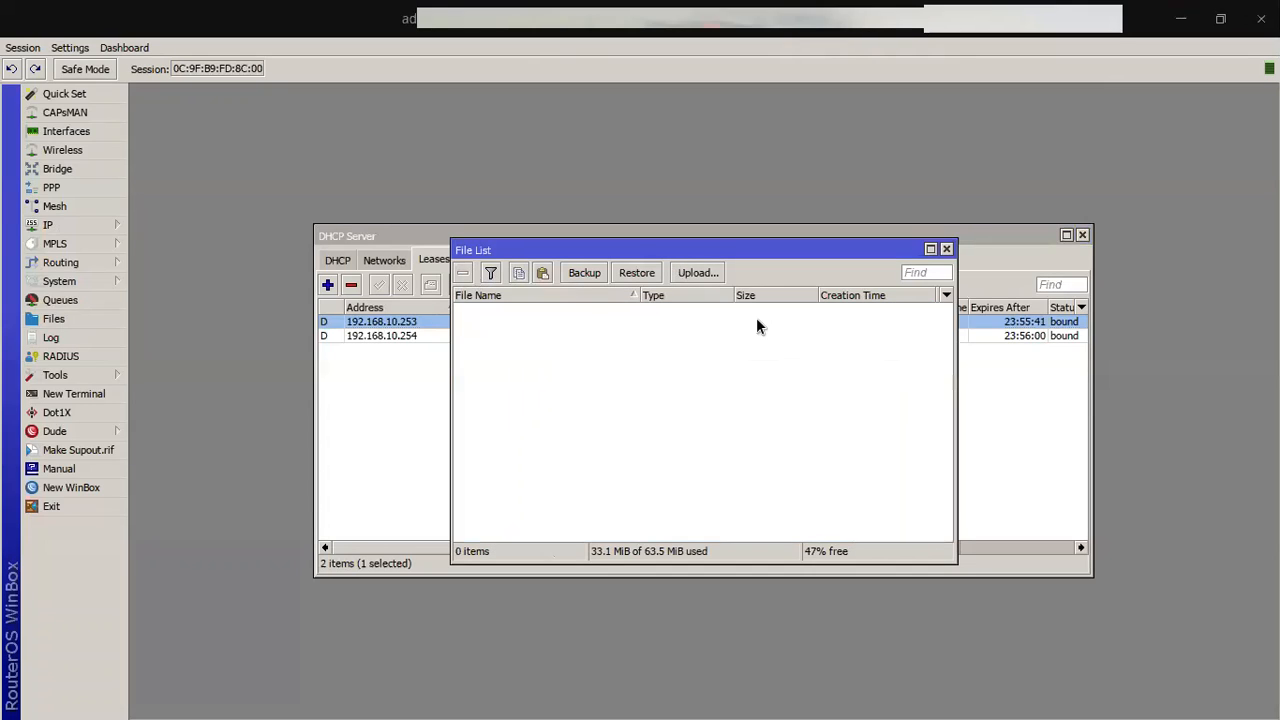
Step: Upload user-manager-6.47.7.npk from Downloads/all_packages-x86-6.47.7 to the router
click(688, 273)
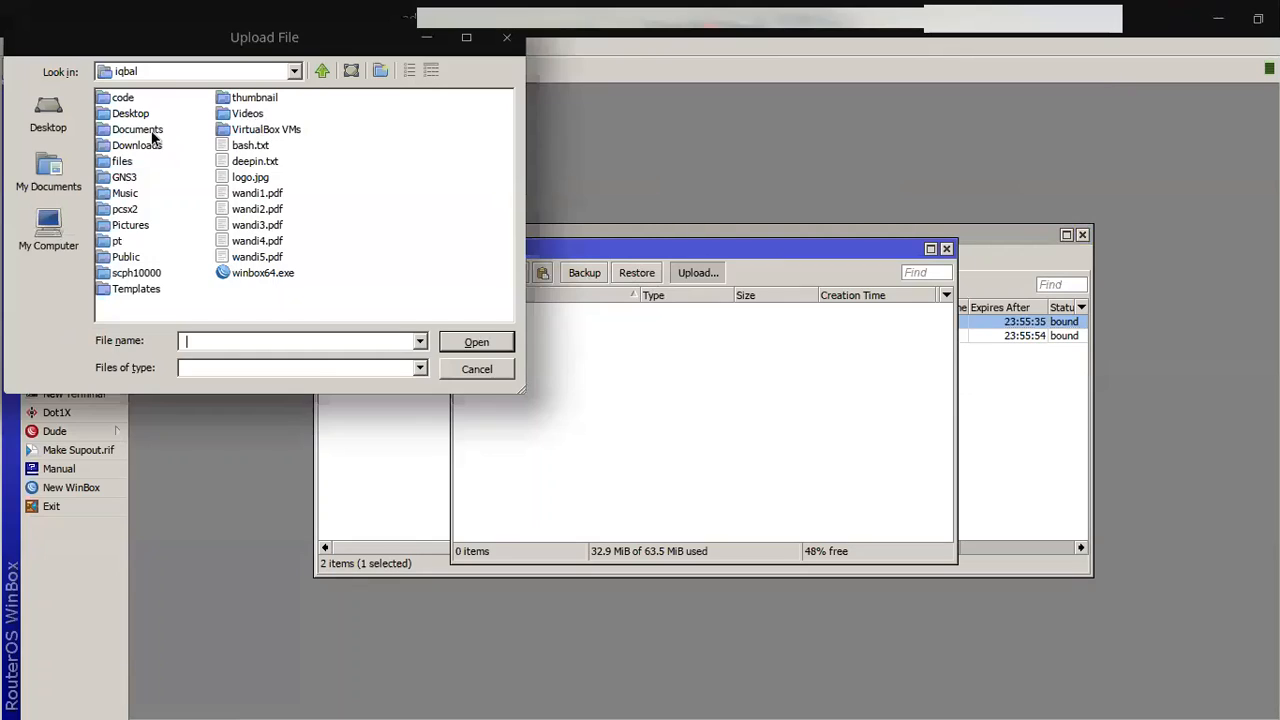
double_click(148, 145)
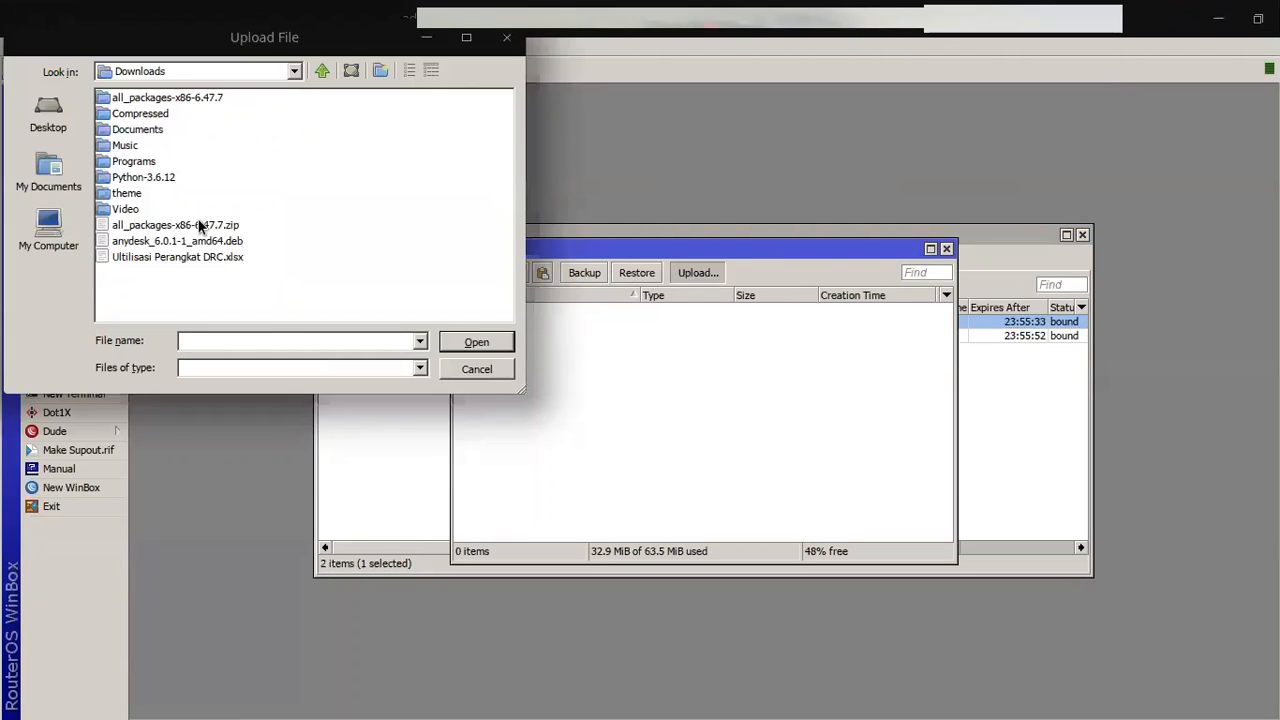
double_click(180, 97)
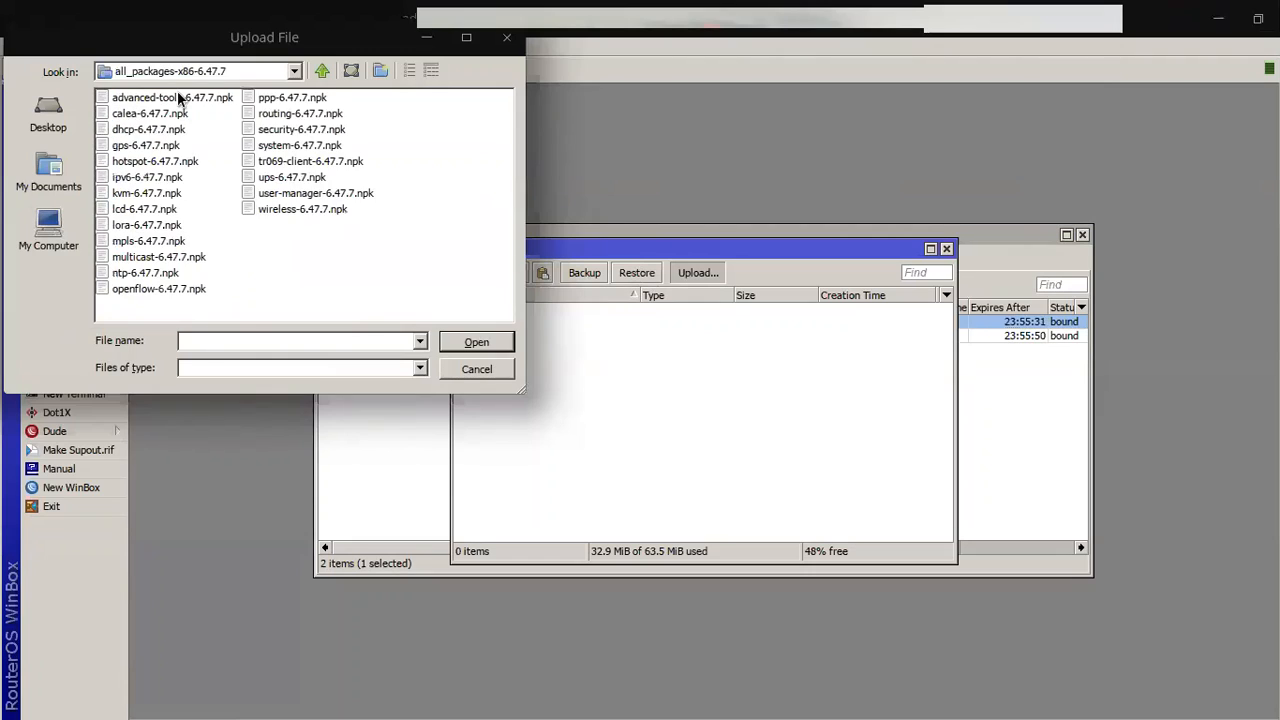
click(319, 192)
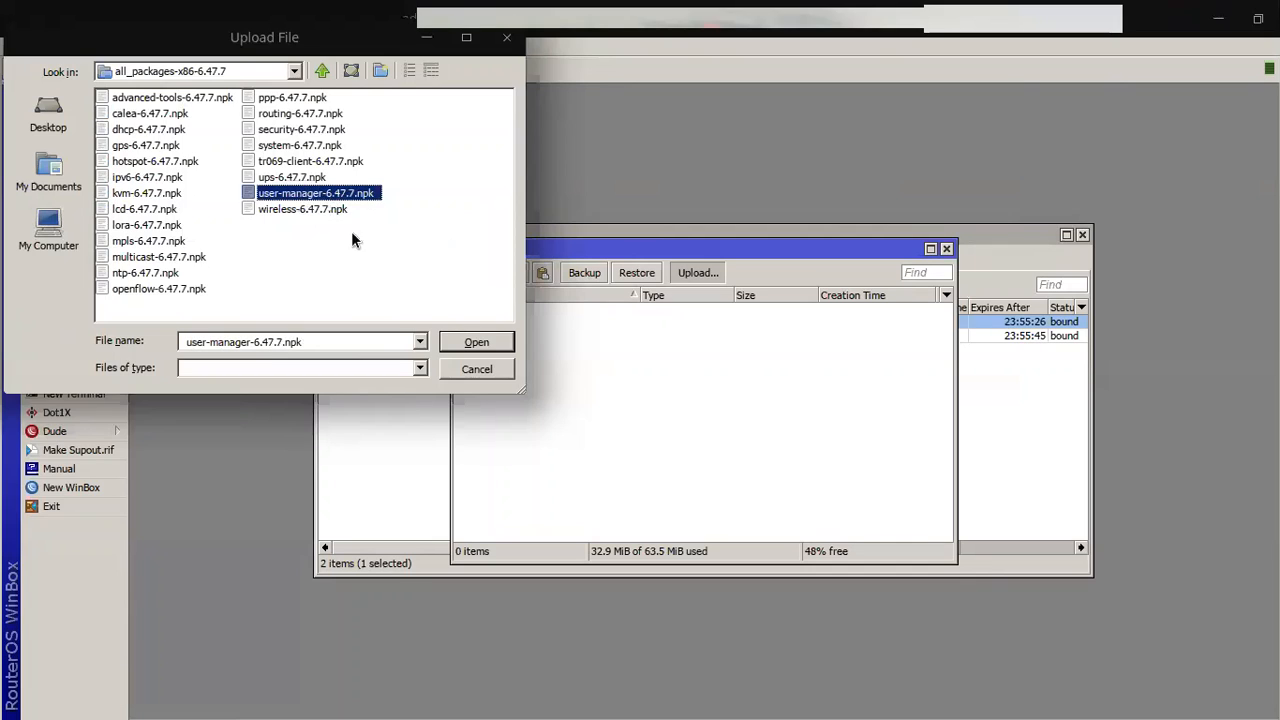
click(474, 342)
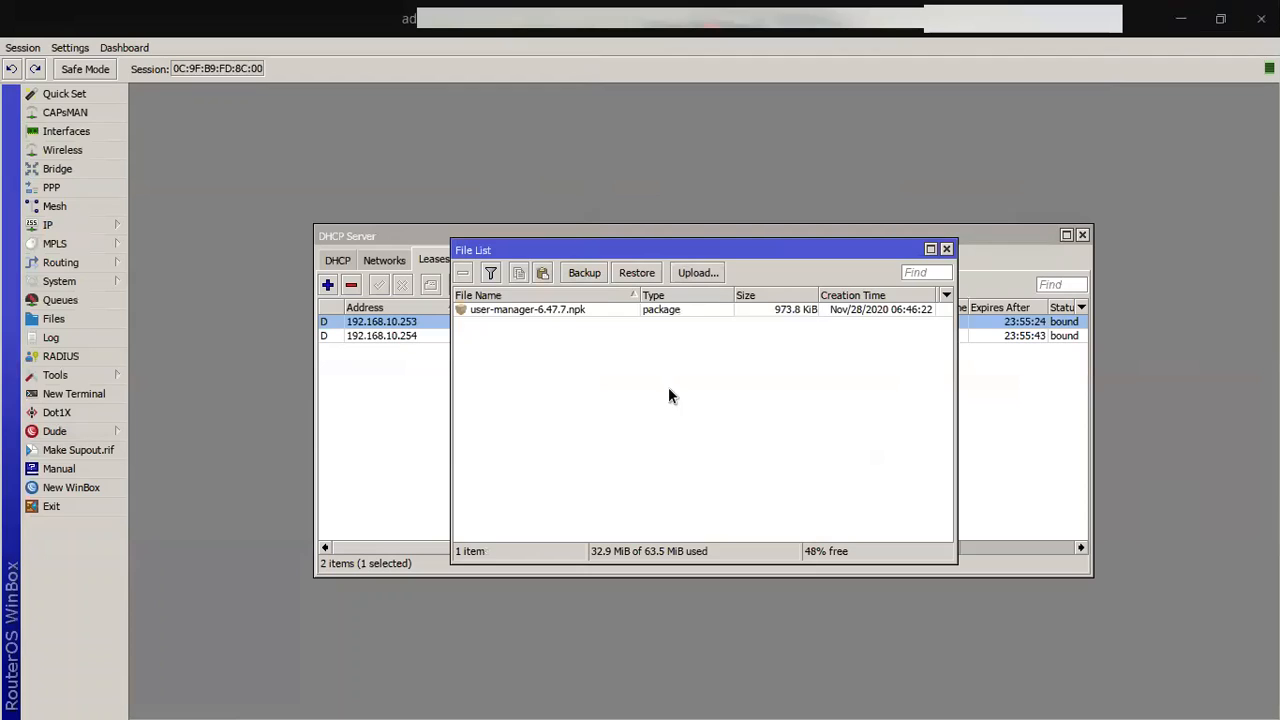
click(578, 310)
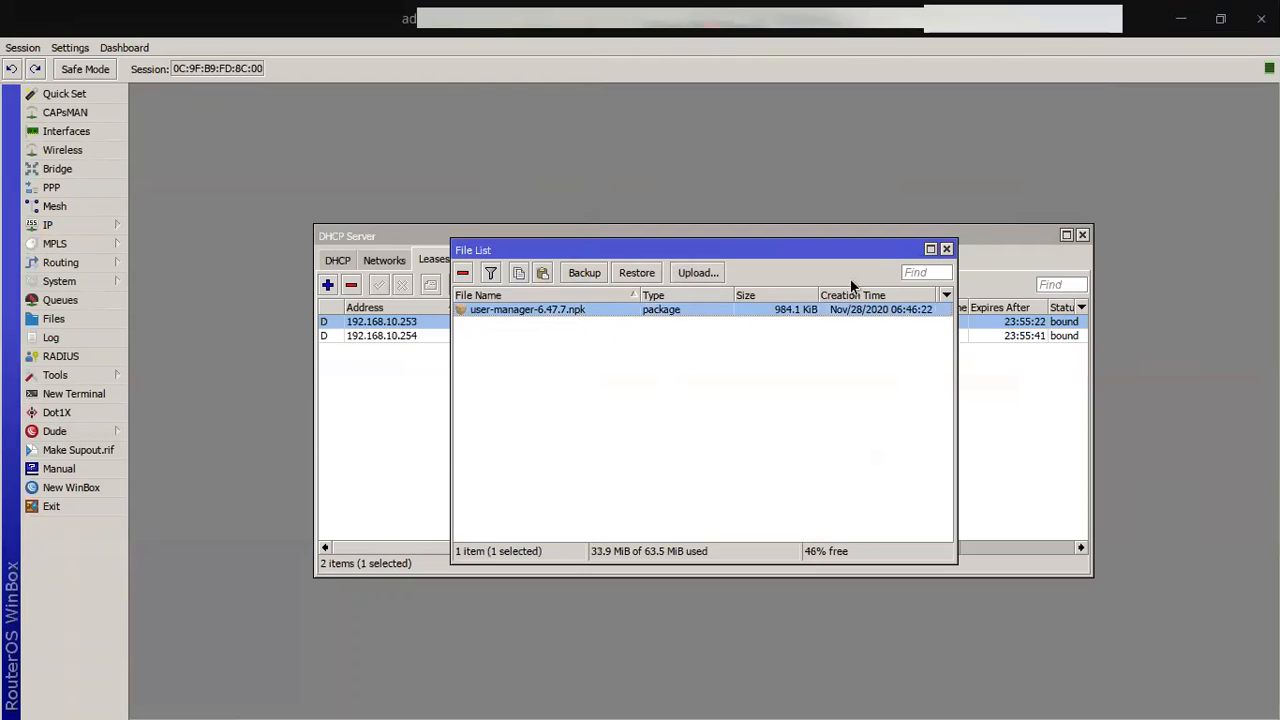
click(945, 250)
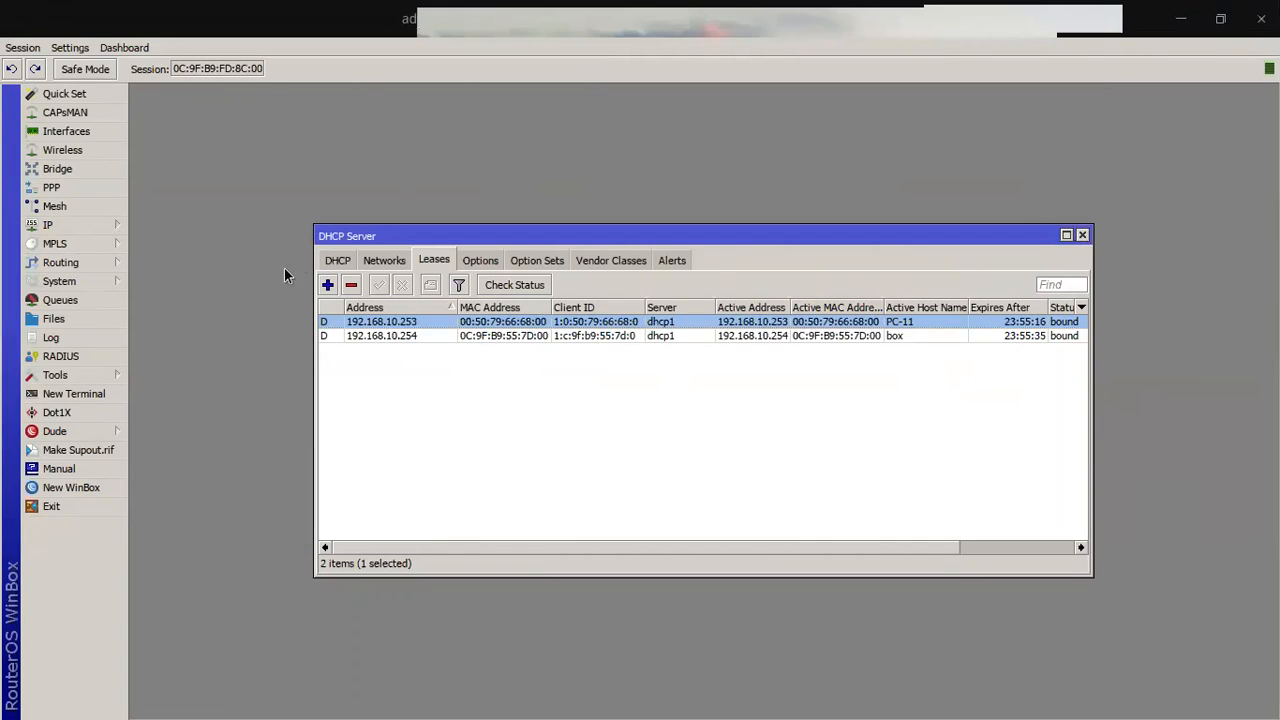
Step: Confirm user-manager 6.47.7 appears in the installed package list
click(91, 280)
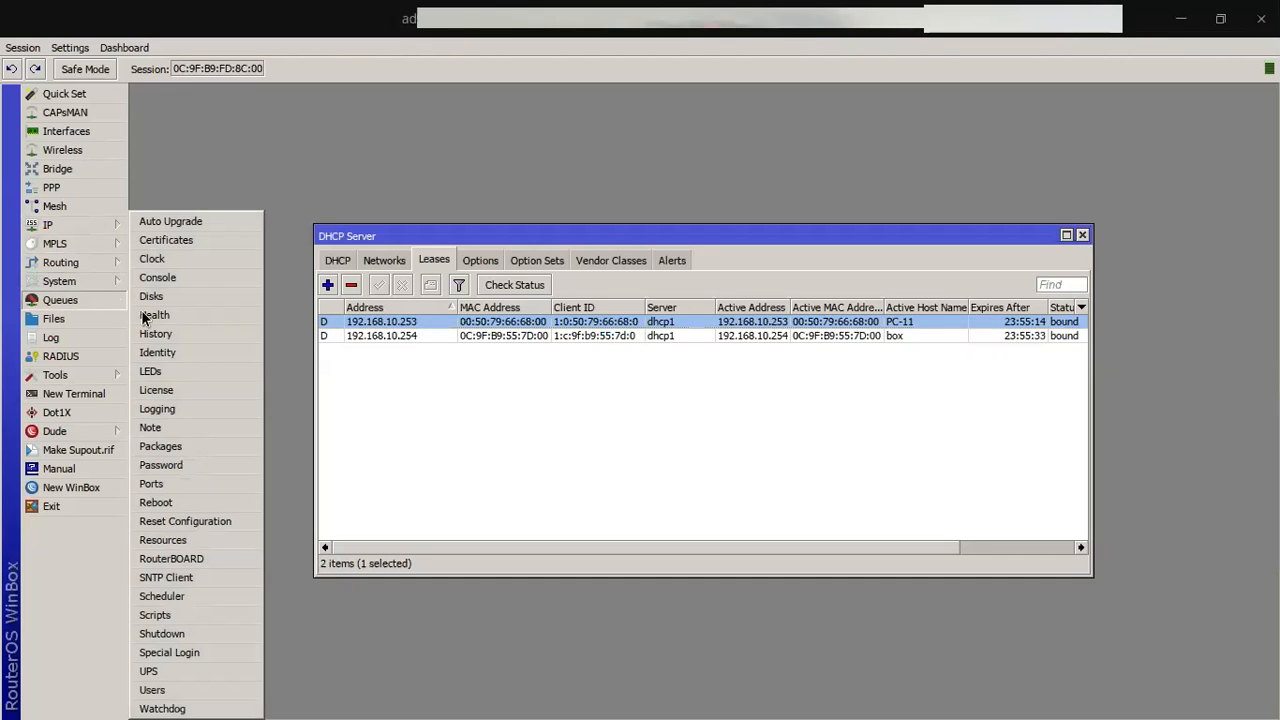
click(175, 447)
click(474, 493)
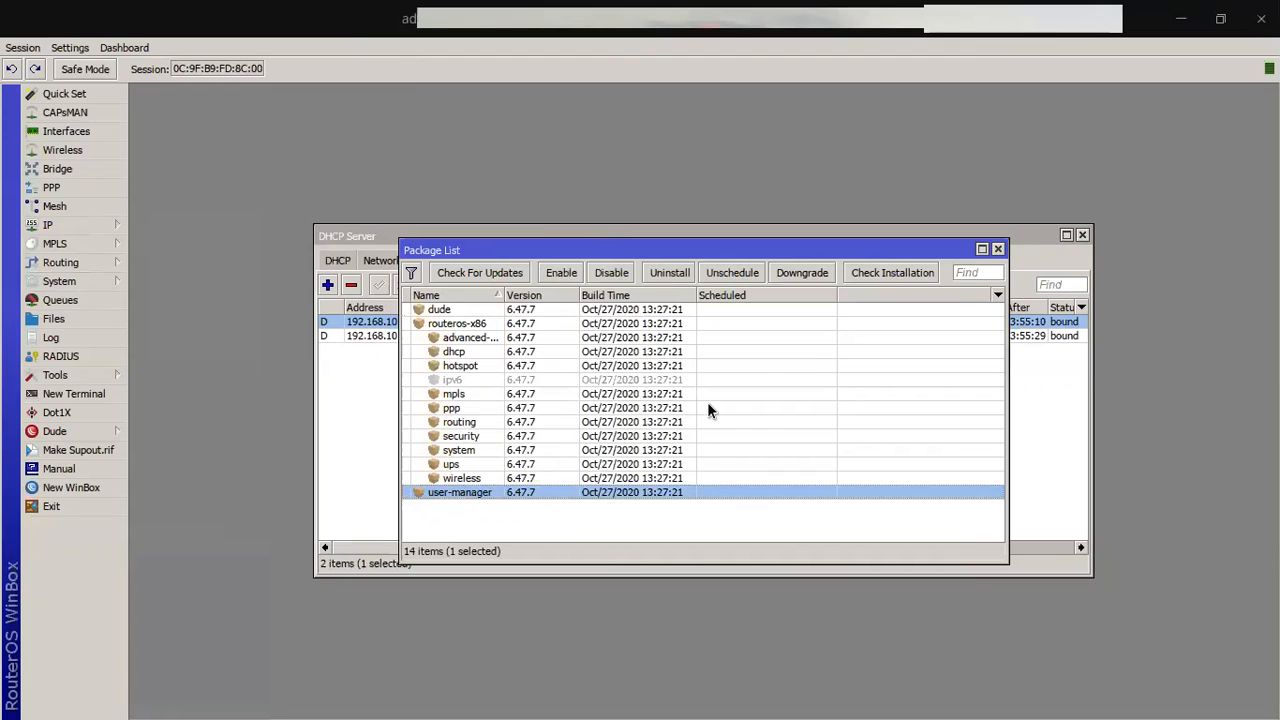
click(997, 248)
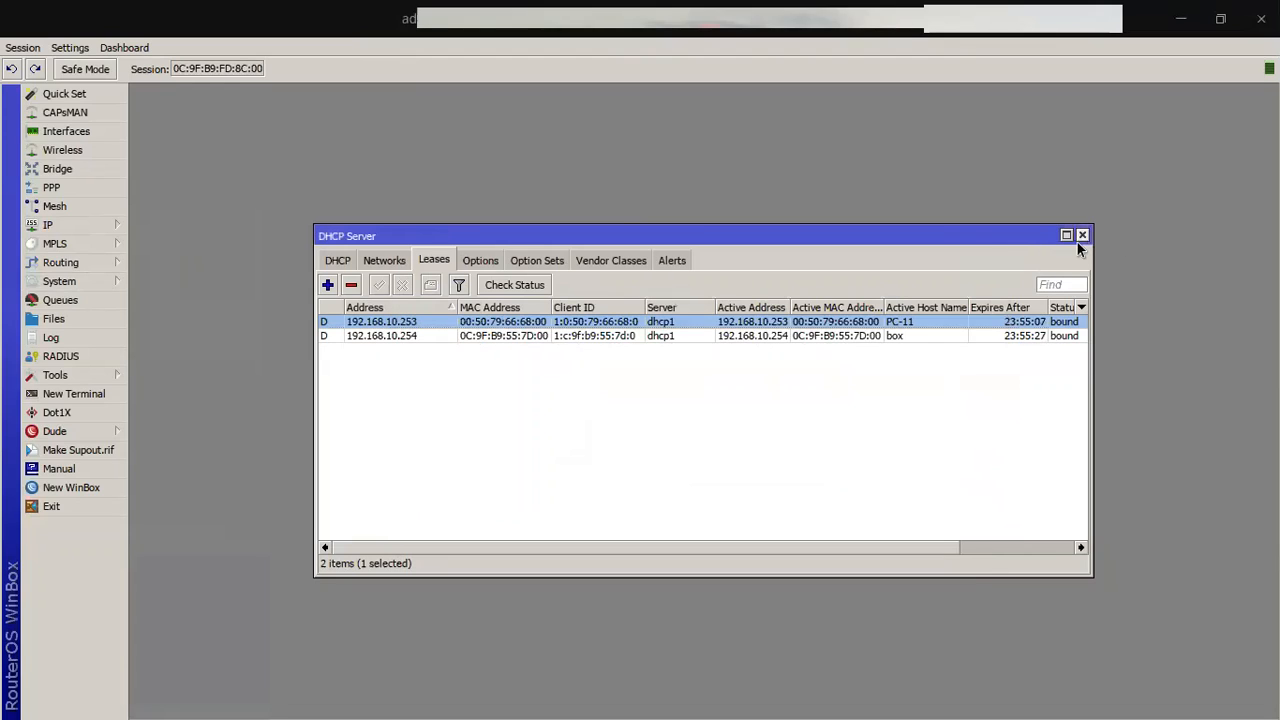
Step: Close the DHCP server window and open the IP Address List
click(1082, 235)
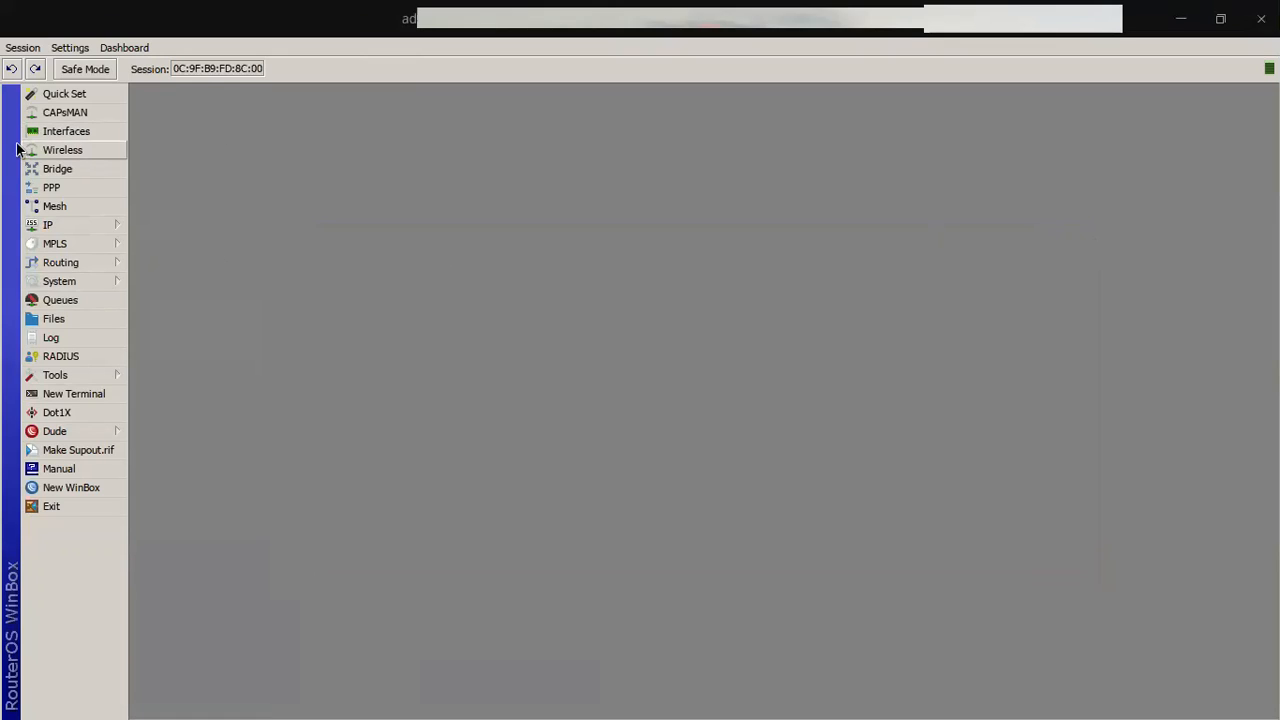
click(47, 225)
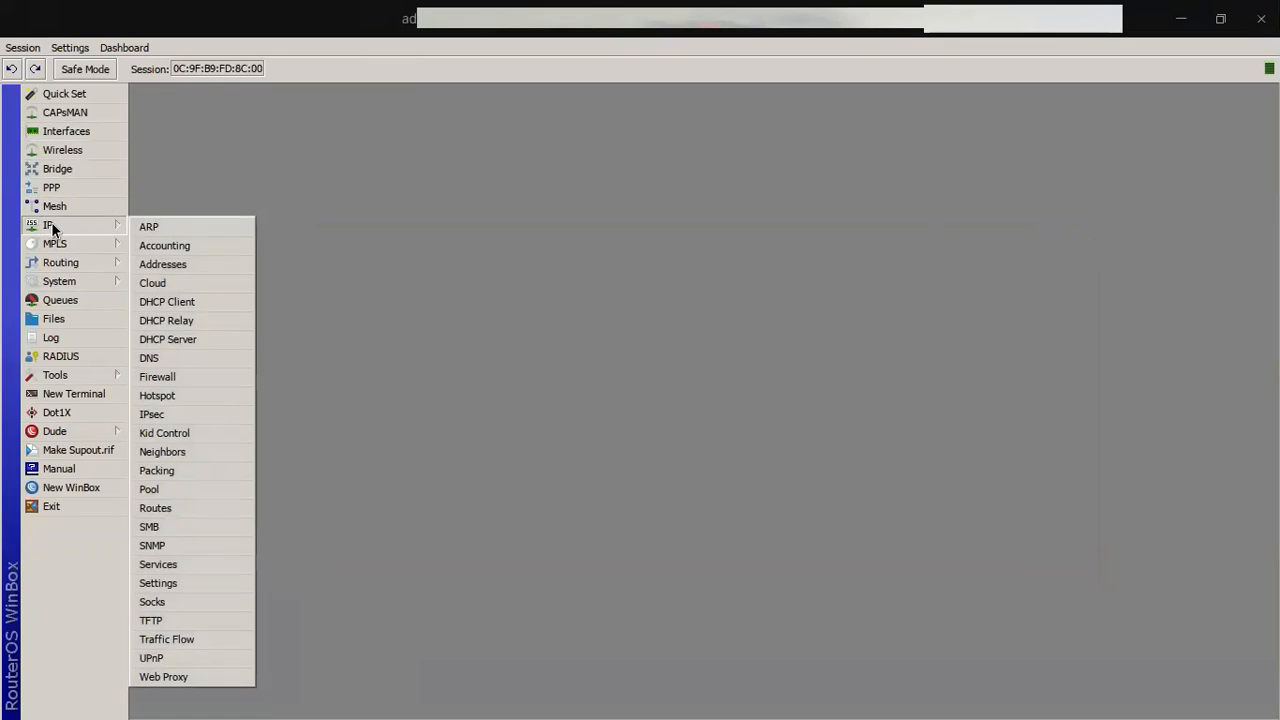
click(567, 260)
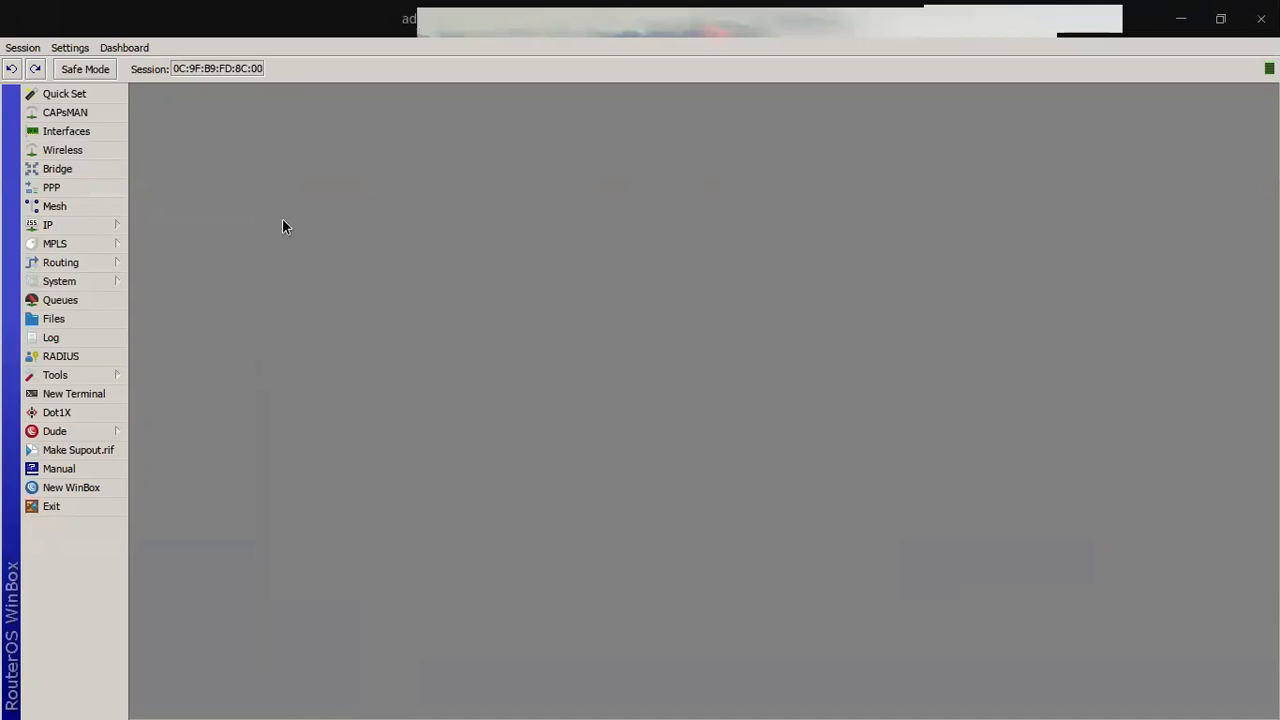
click(72, 224)
click(165, 265)
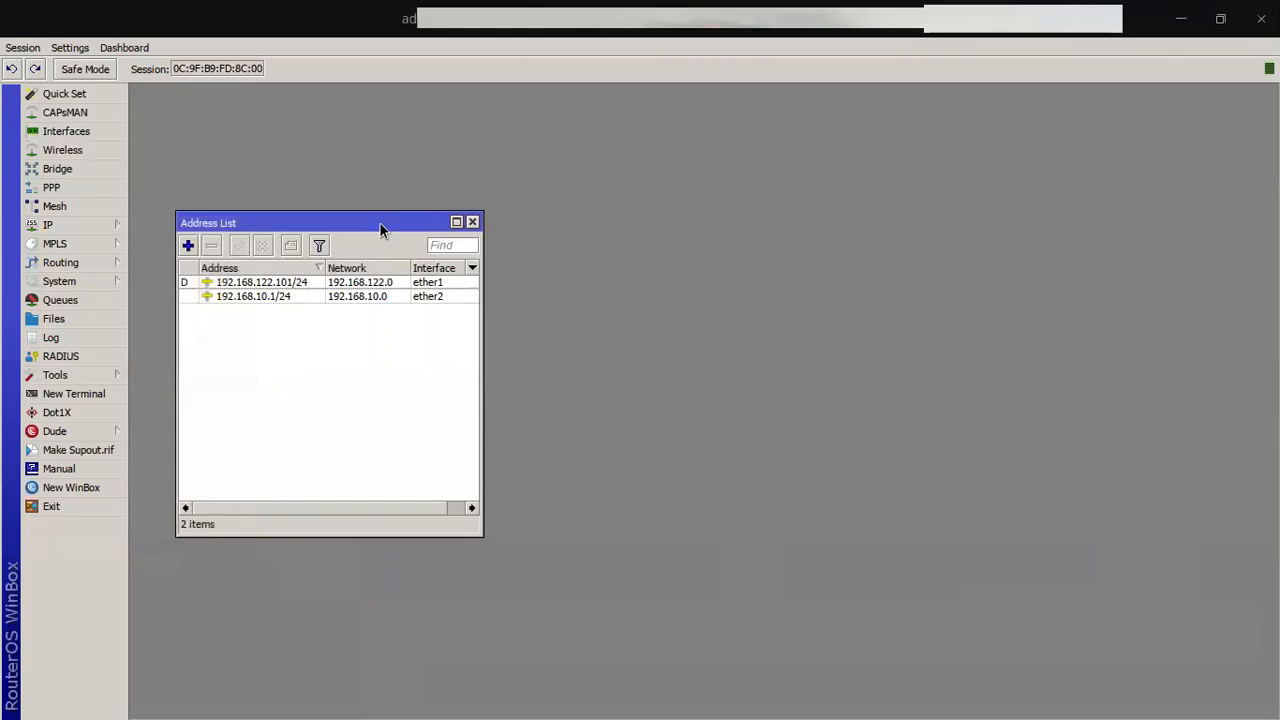
drag(380, 229, 585, 176)
Step: Compare addresses 192.168.122.101/24 on ether1 and 192.168.10.1/24 on ether2, then return to GNS3
click(471, 246)
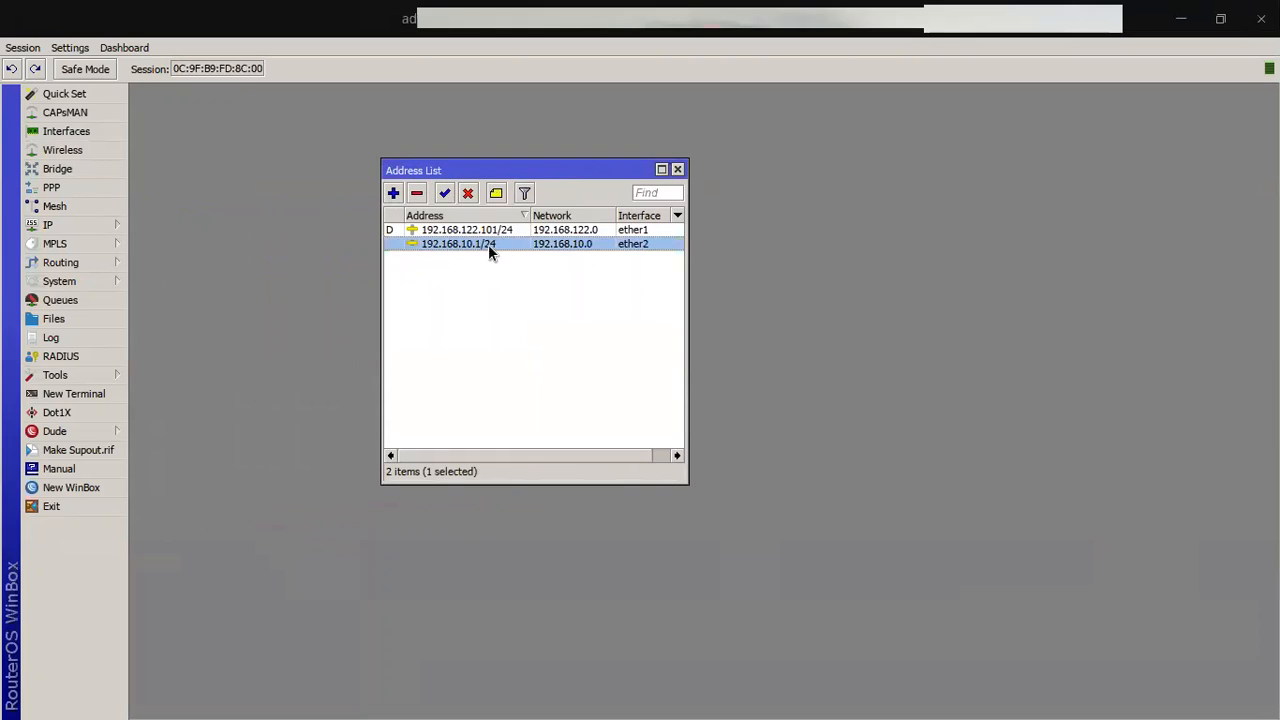
click(504, 230)
click(503, 250)
click(503, 231)
click(503, 245)
click(503, 232)
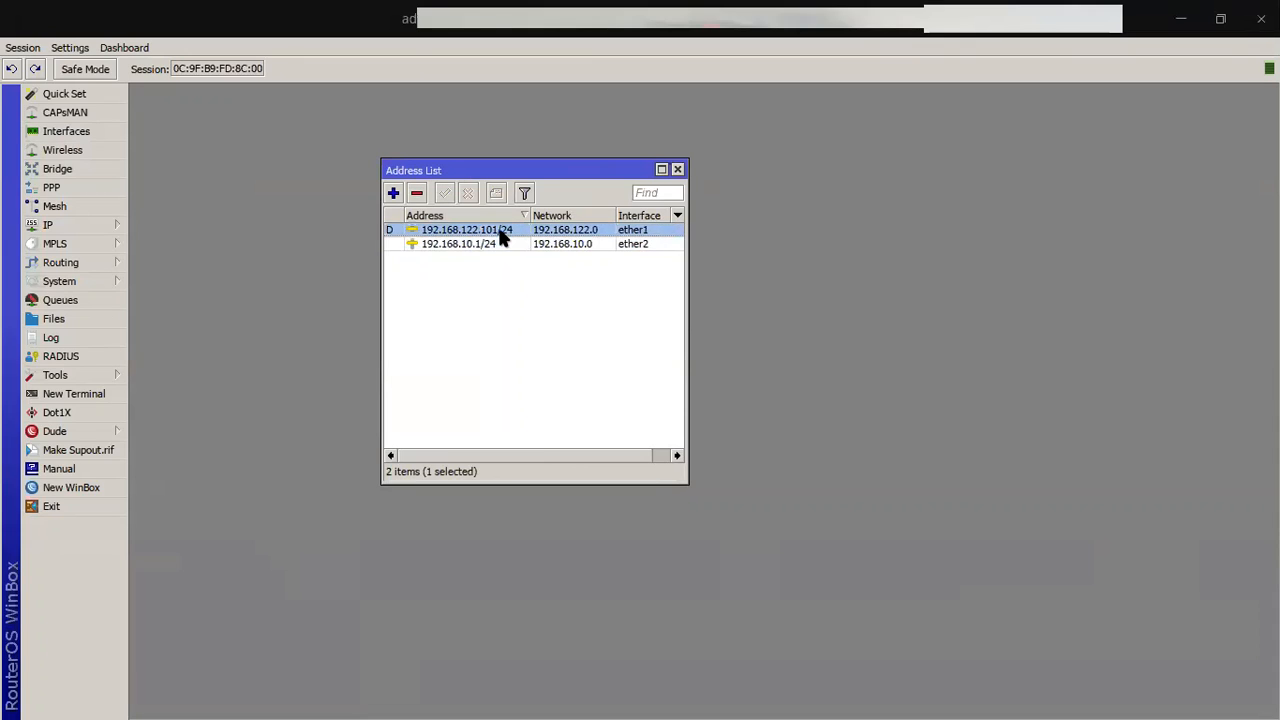
click(500, 244)
click(503, 231)
click(502, 246)
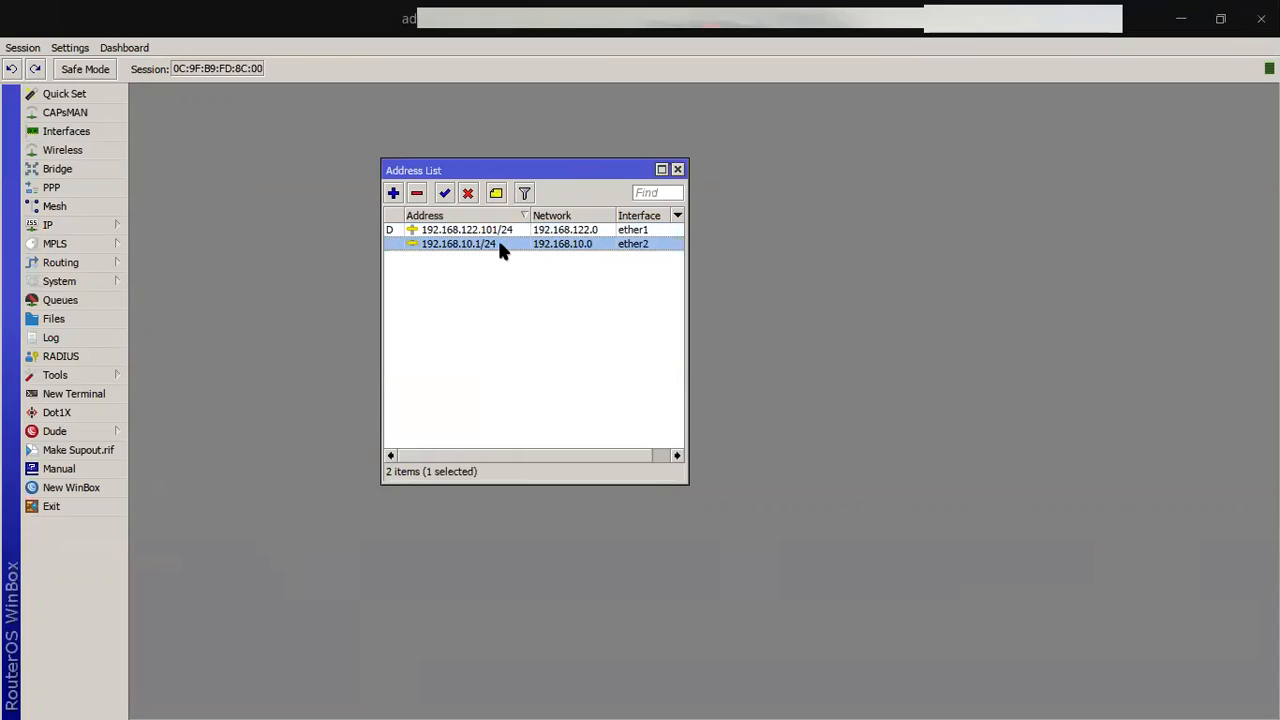
click(496, 232)
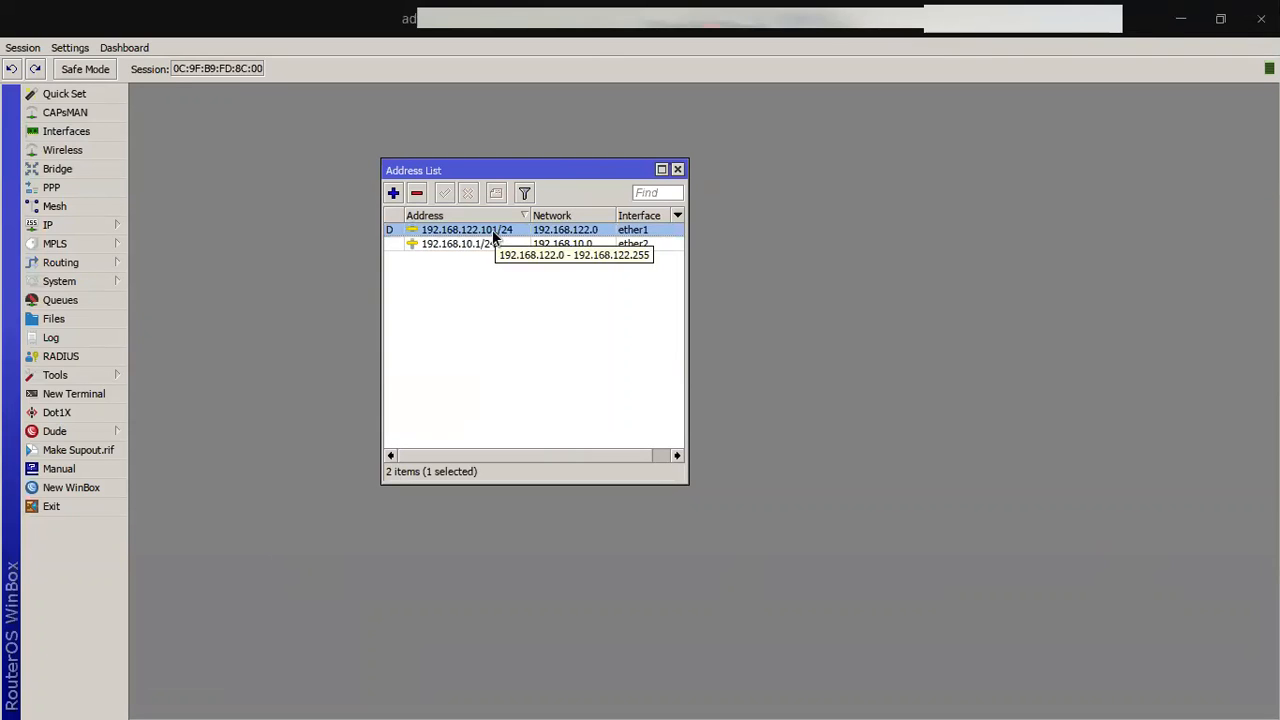
mouse_move(514, 703)
click(770, 694)
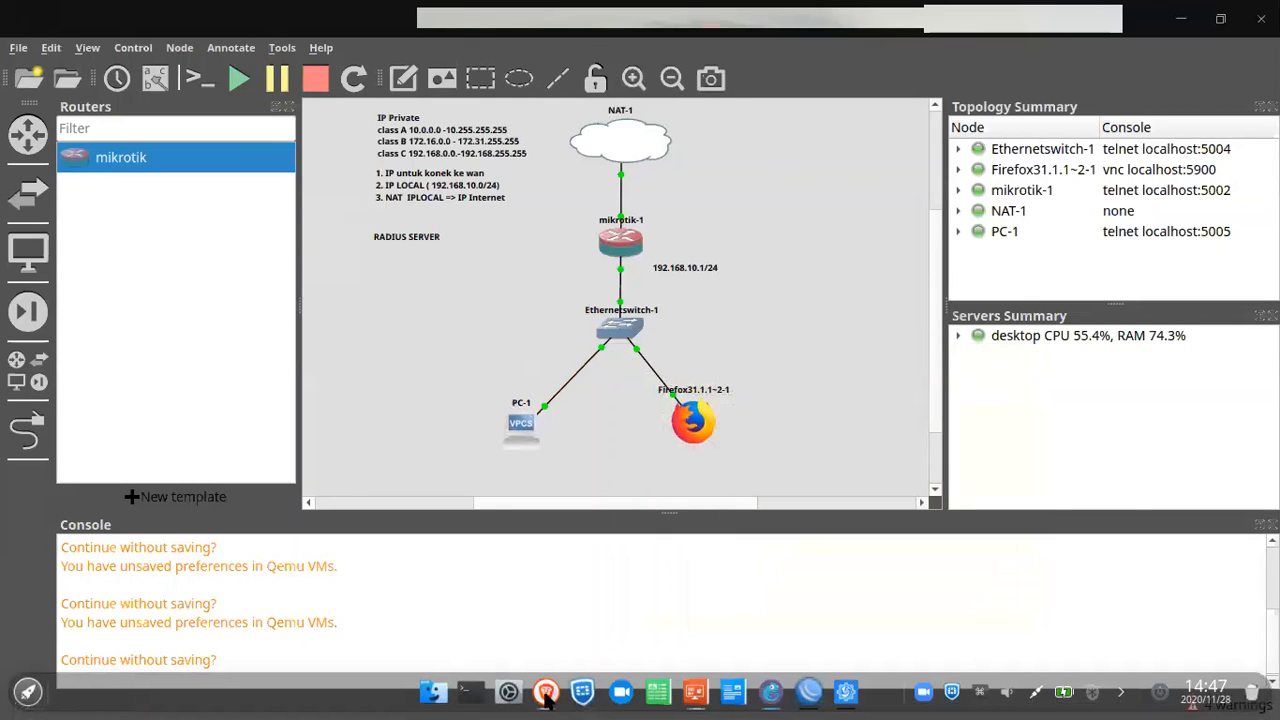
Step: Open a new browser tab and close the stray FortiClient windows
click(545, 693)
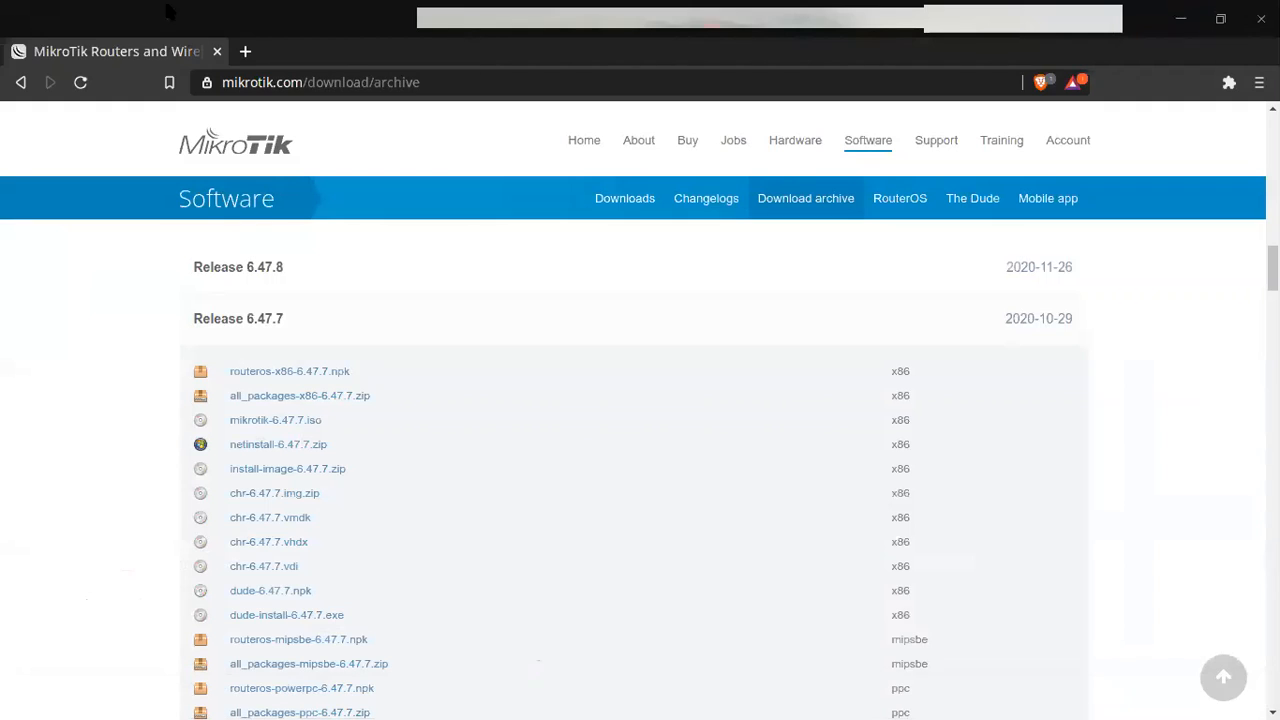
click(245, 51)
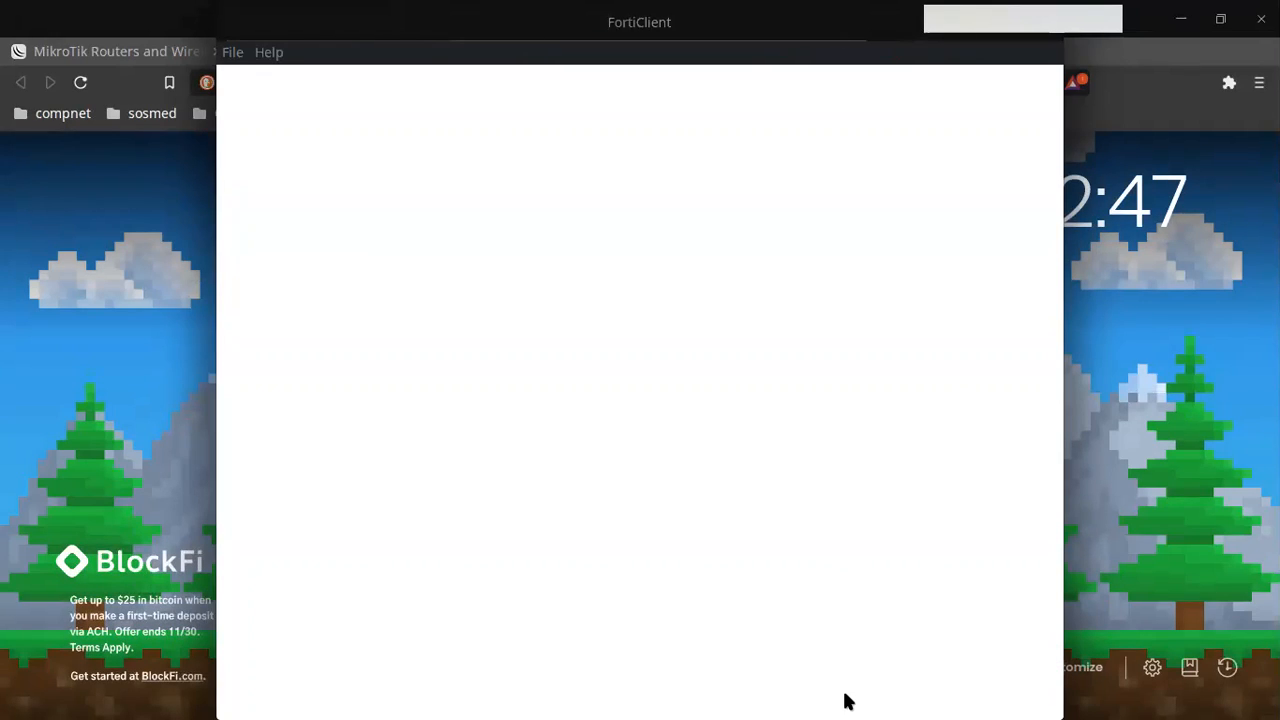
mouse_move(709, 682)
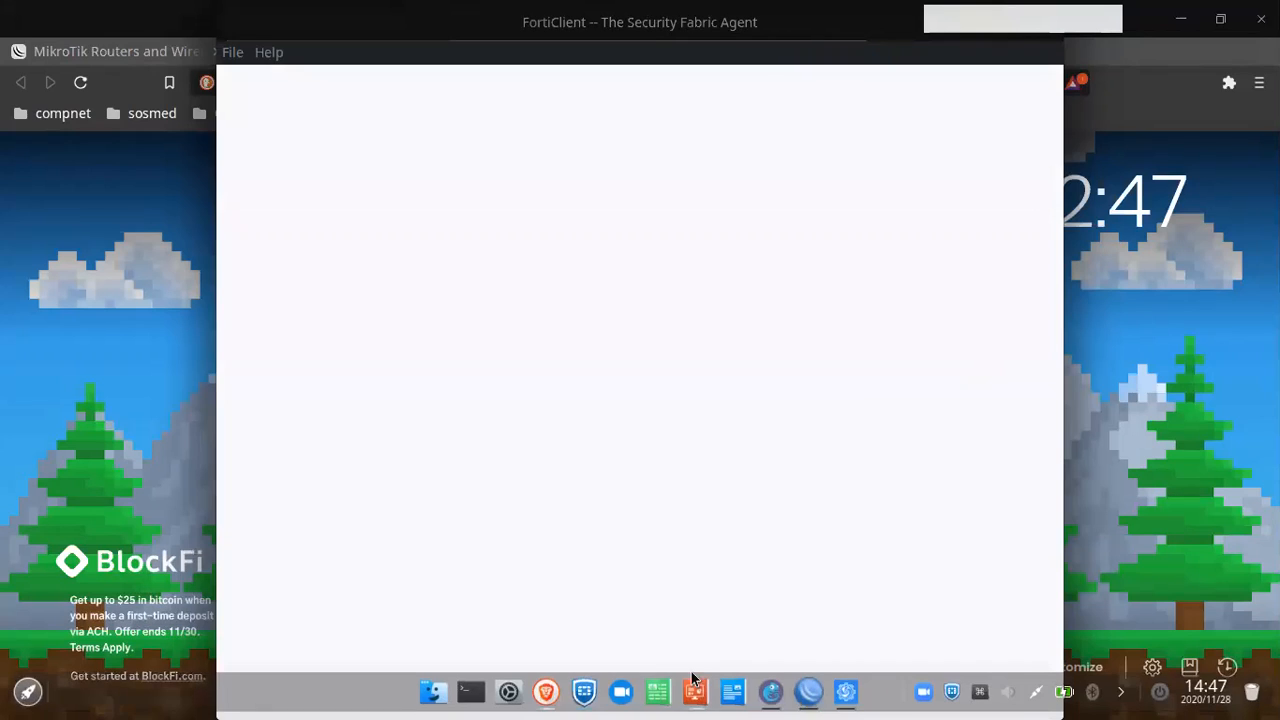
right_click(581, 695)
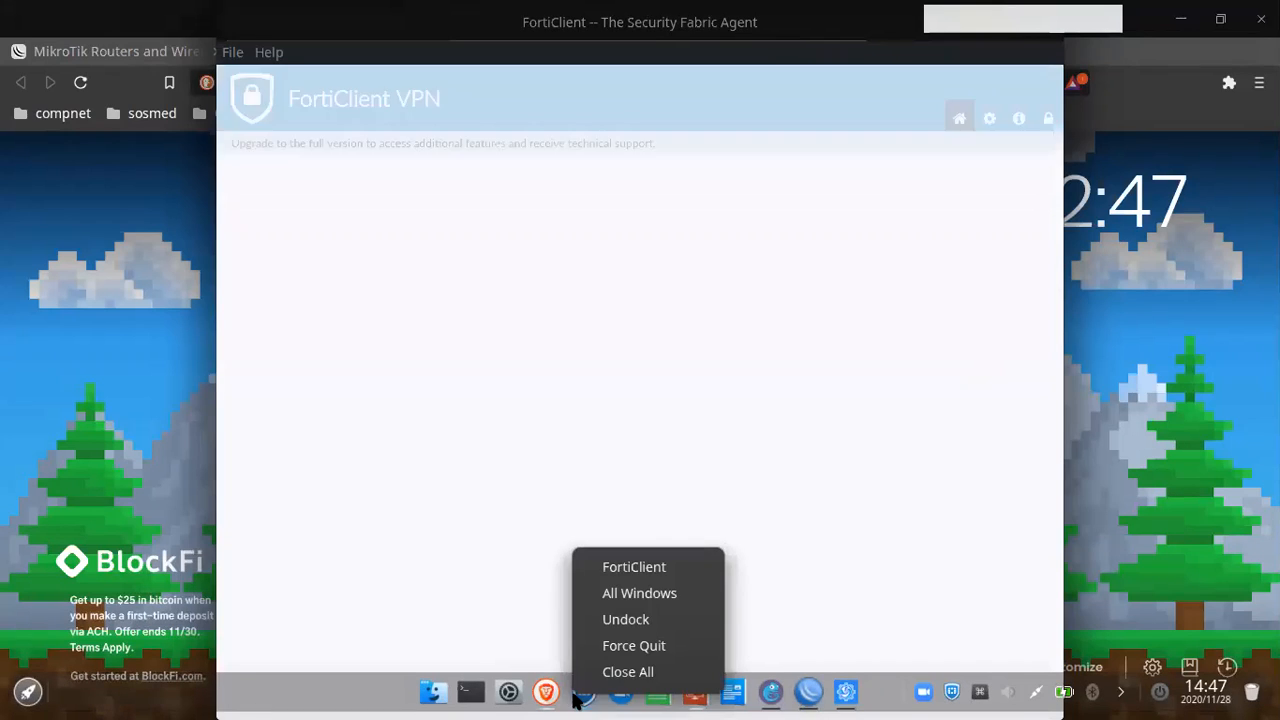
click(630, 675)
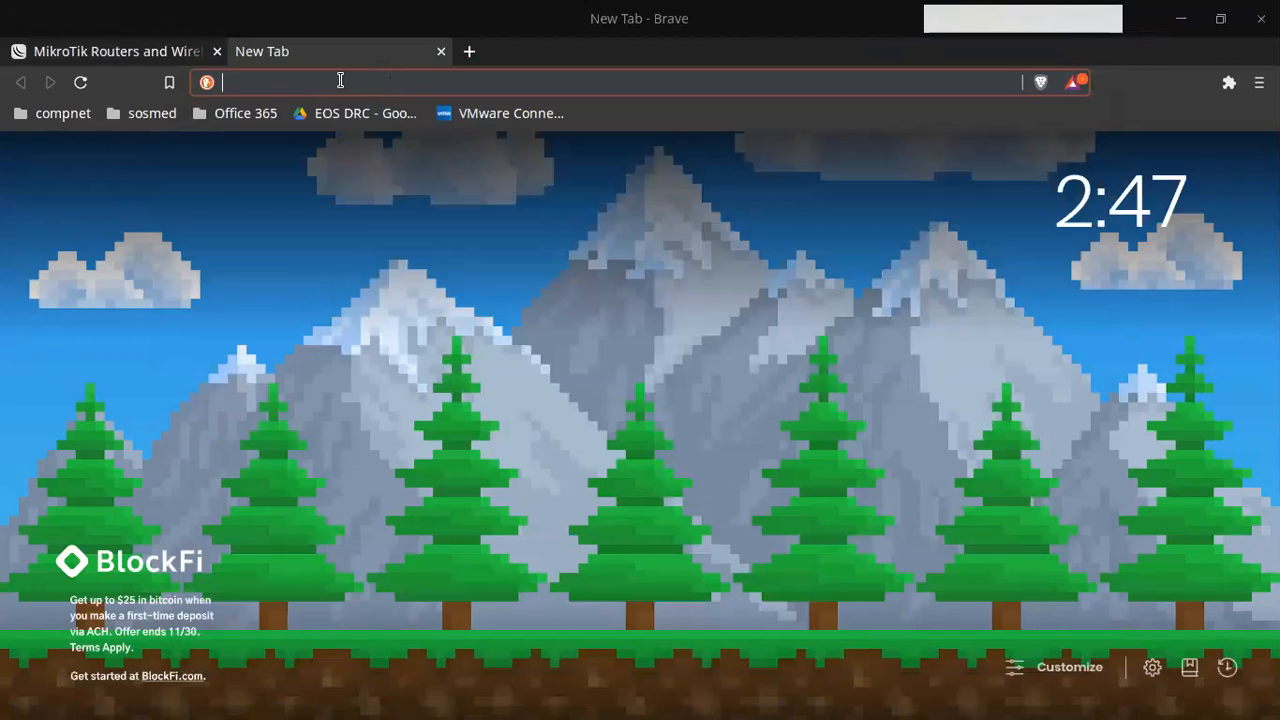
Step: Log in to 192.168.122.101/userman as admin, then minimize the browser
text(192.16)
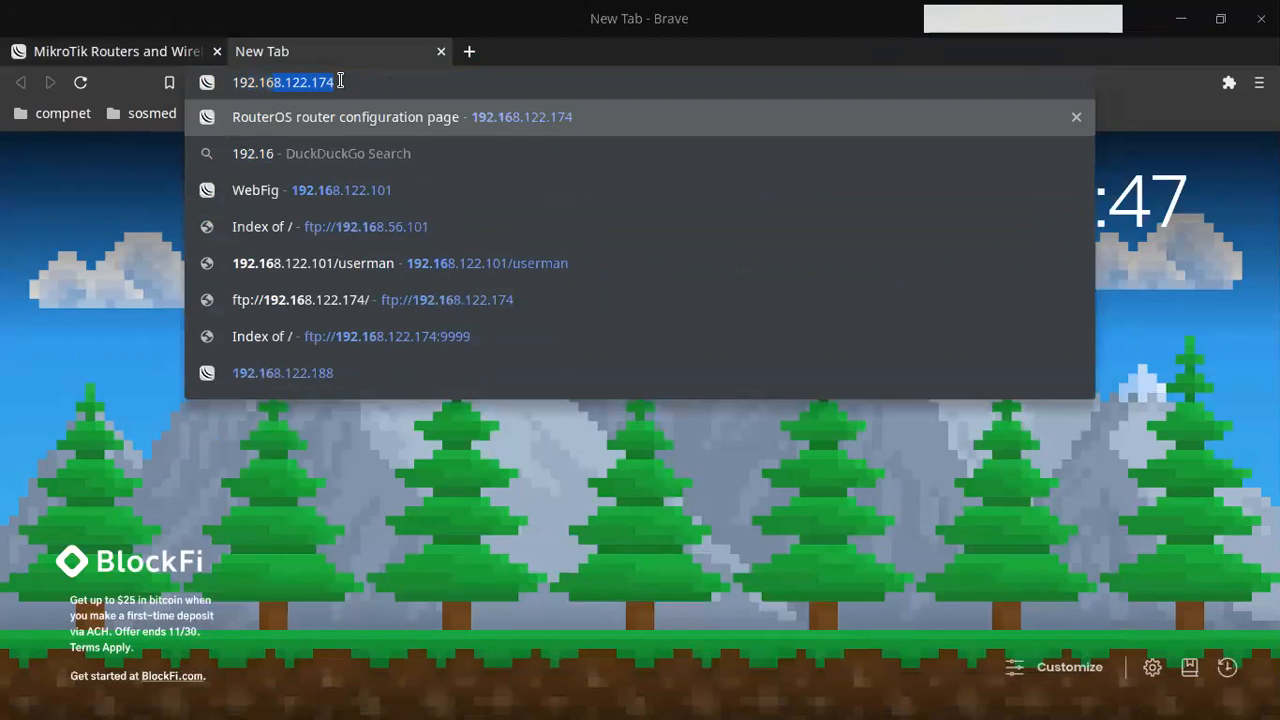
text(8.122.1)
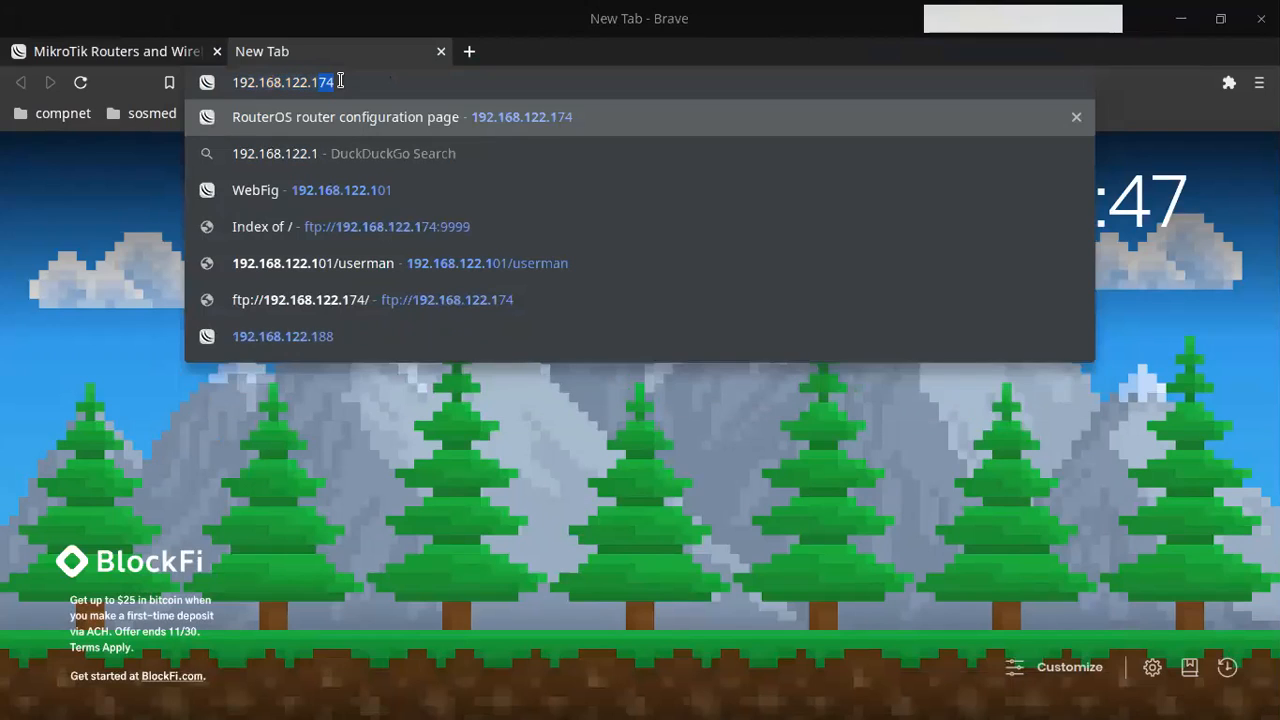
text(01/eu)
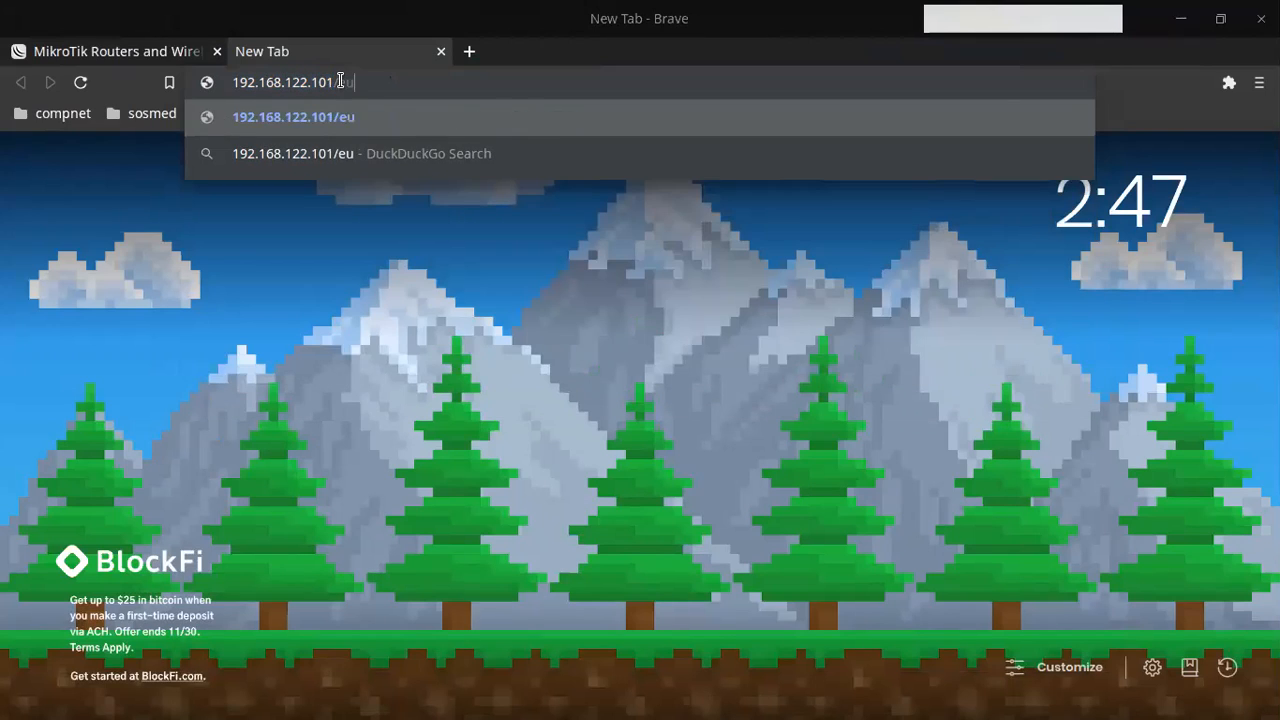
key(BackSpace)
key(BackSpace)
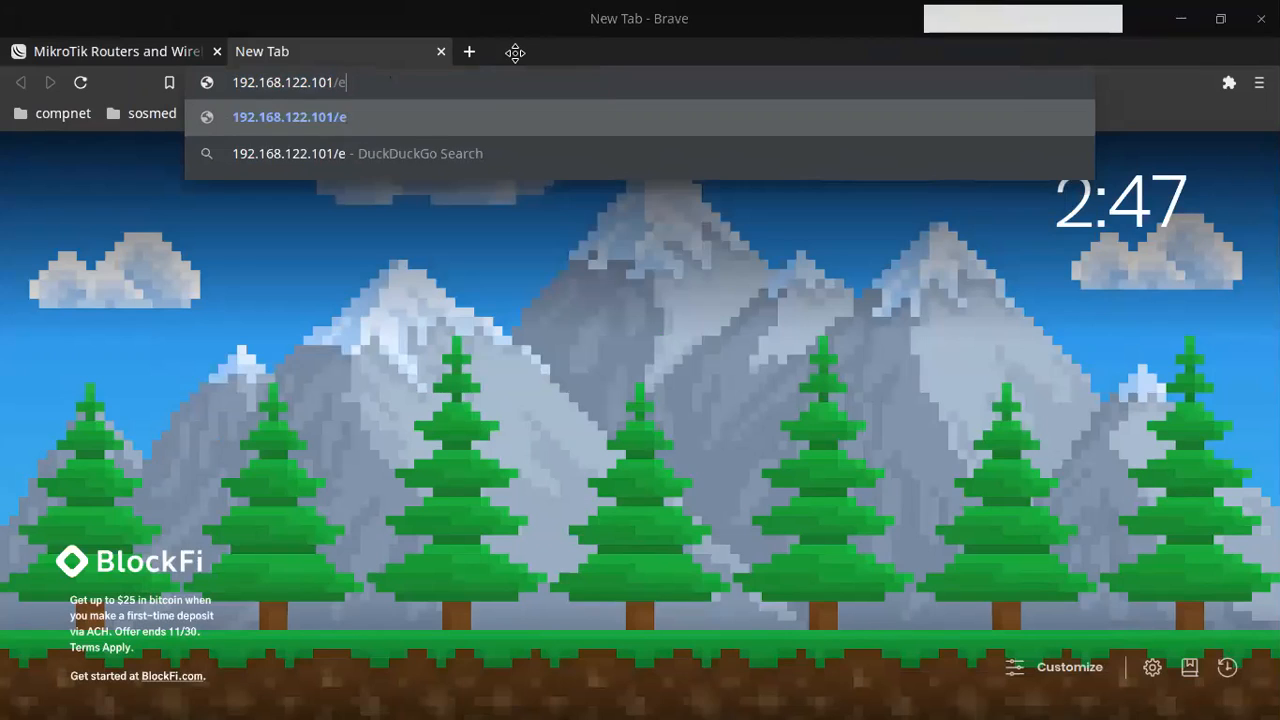
text(userman)
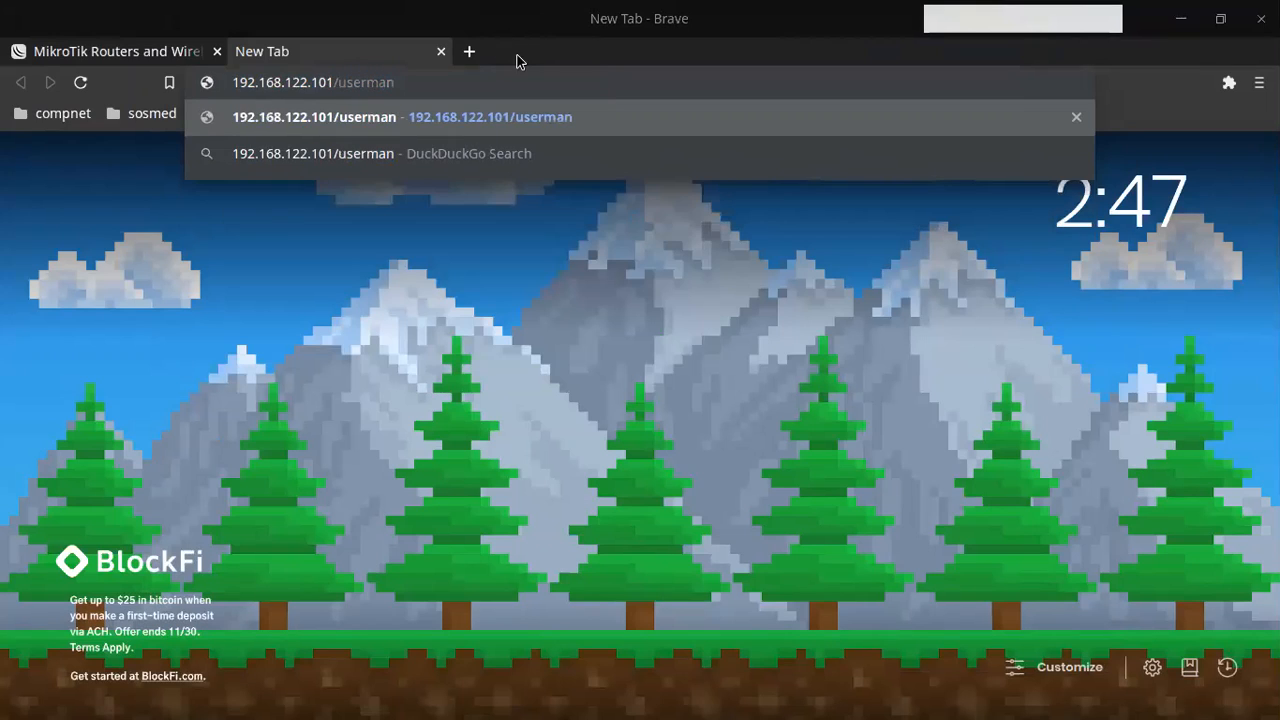
key(Return)
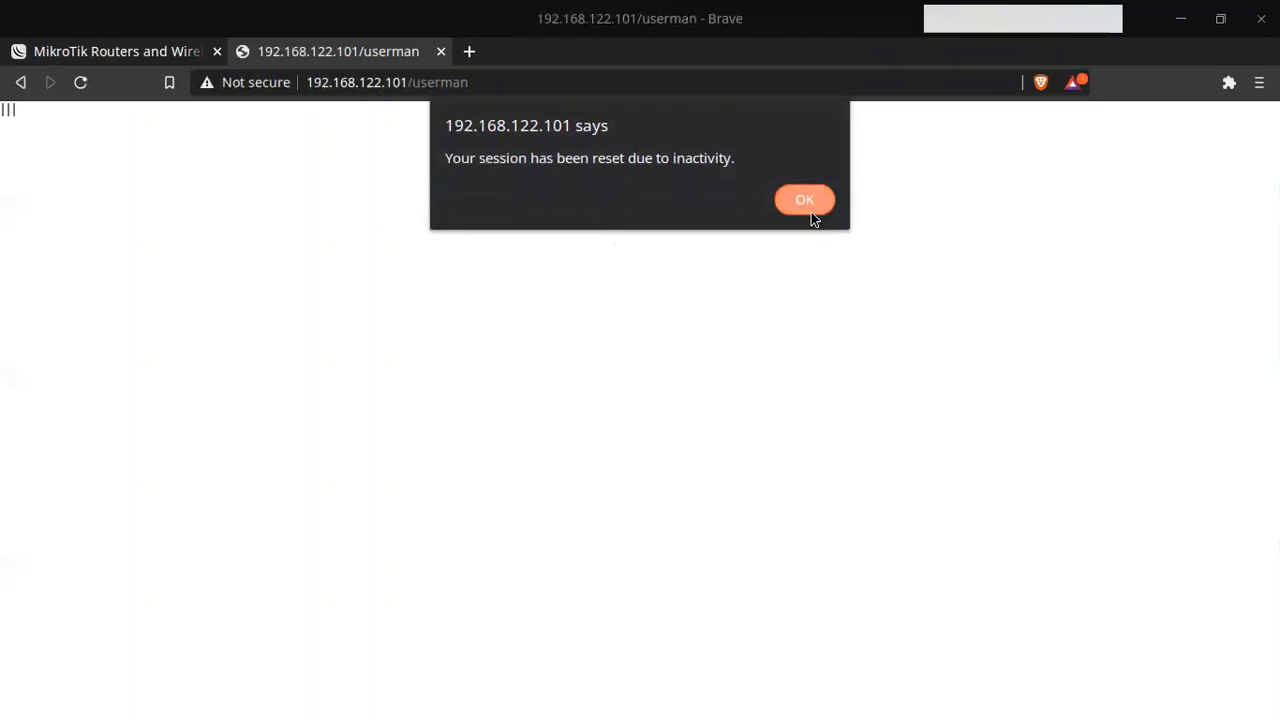
click(809, 206)
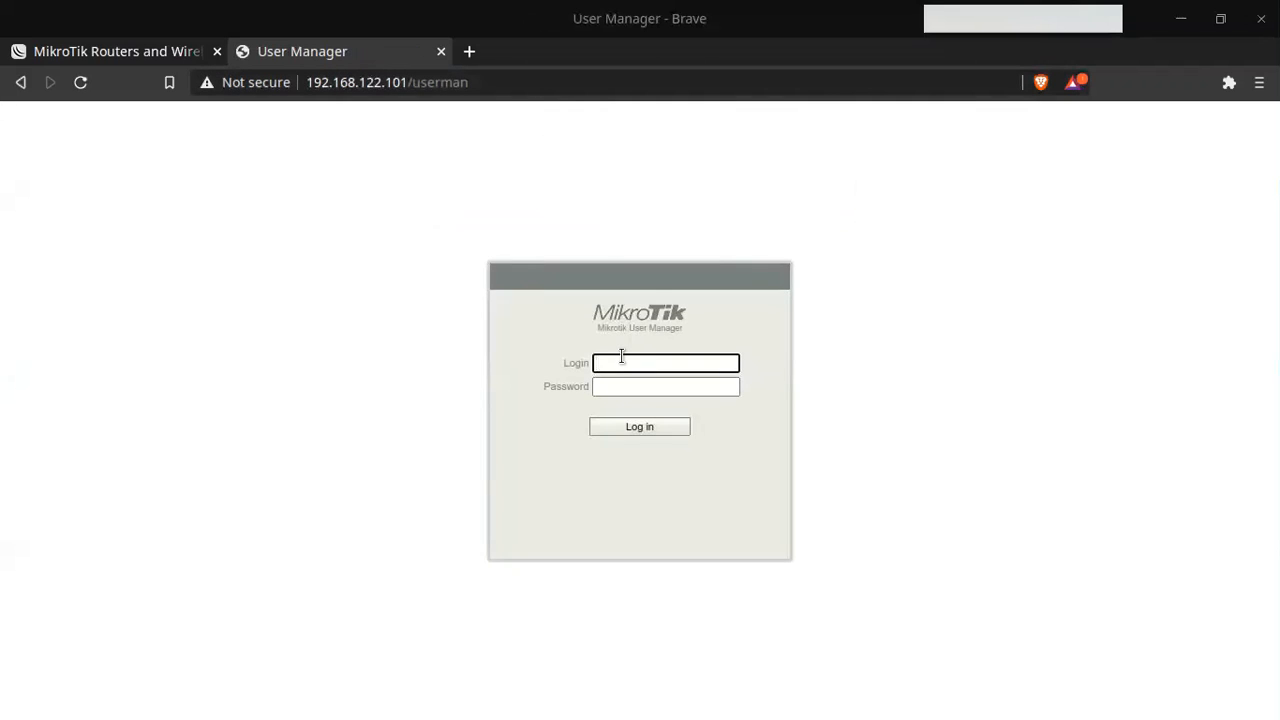
text(admin)
key(Return)
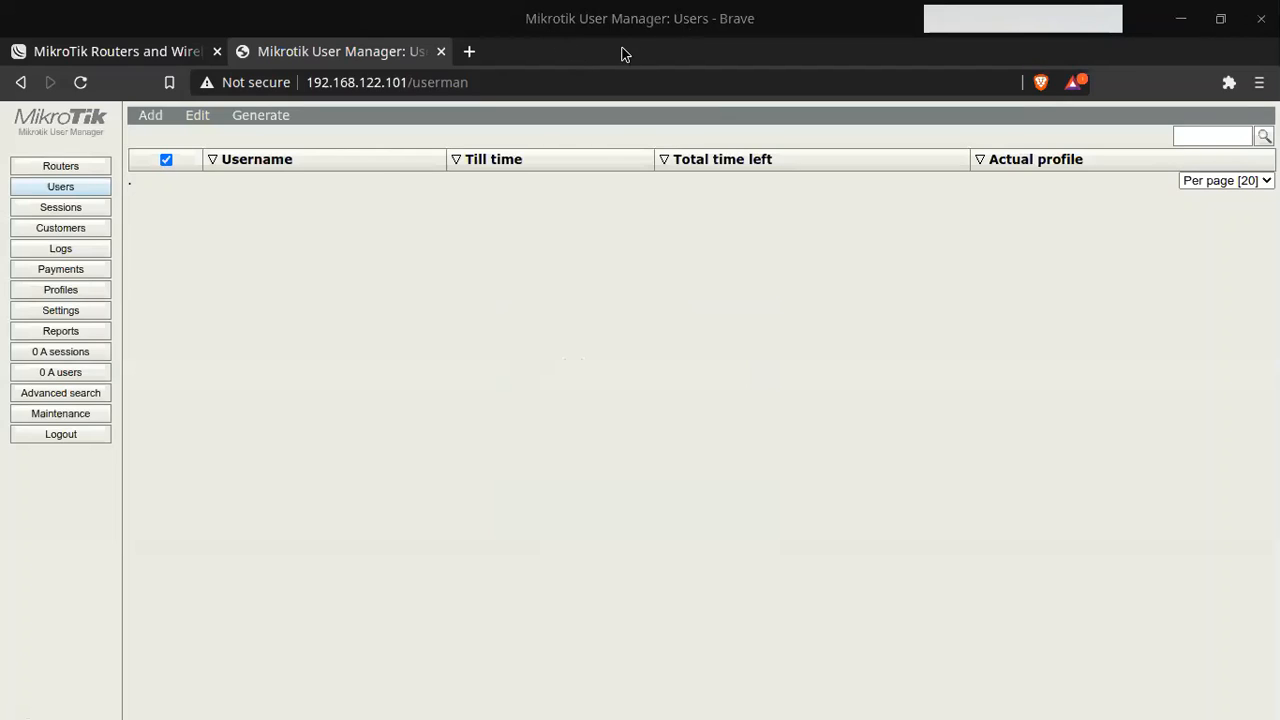
click(1176, 27)
click(808, 694)
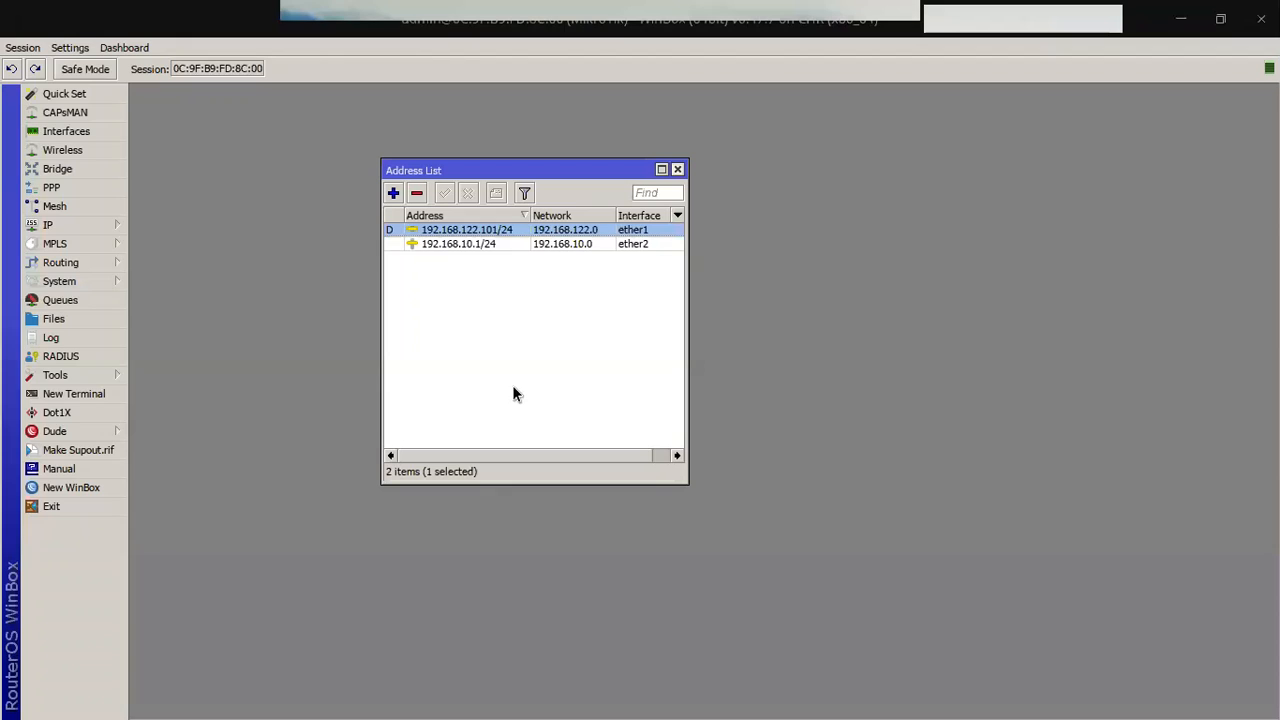
Step: Start Hotspot Setup on ether2 with local address 192.168.10.1/24
click(114, 228)
click(157, 395)
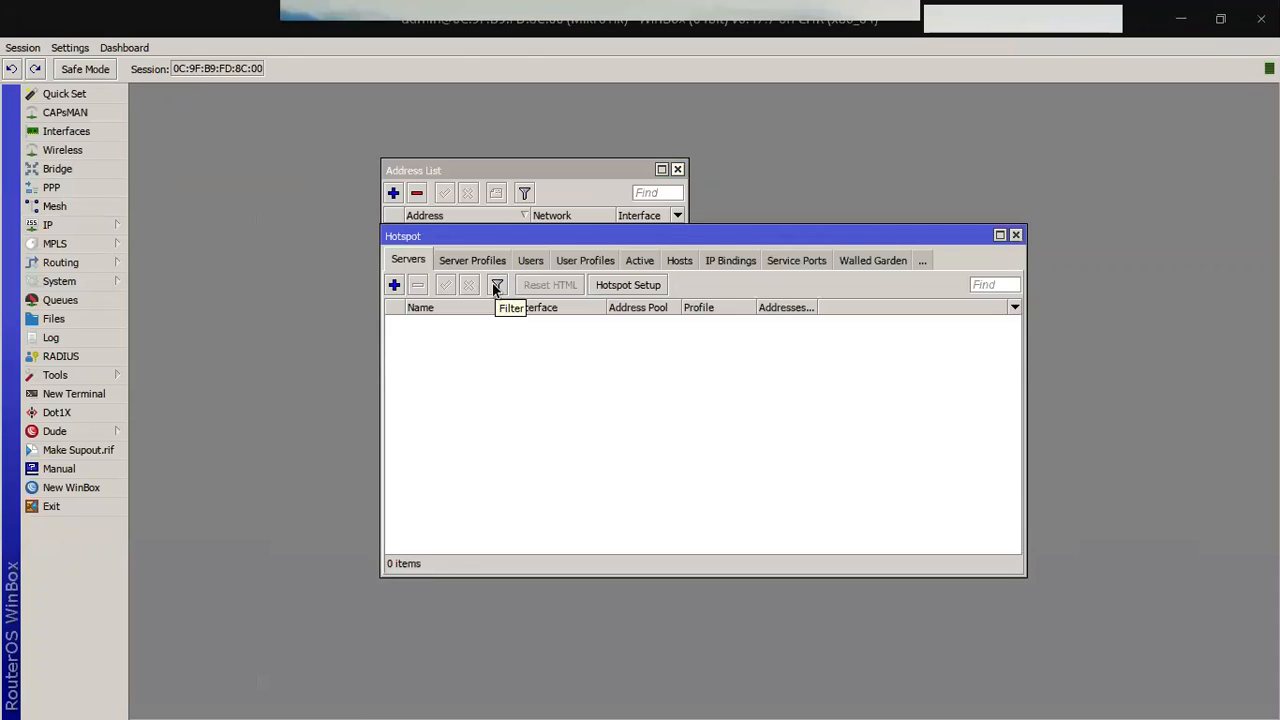
click(662, 286)
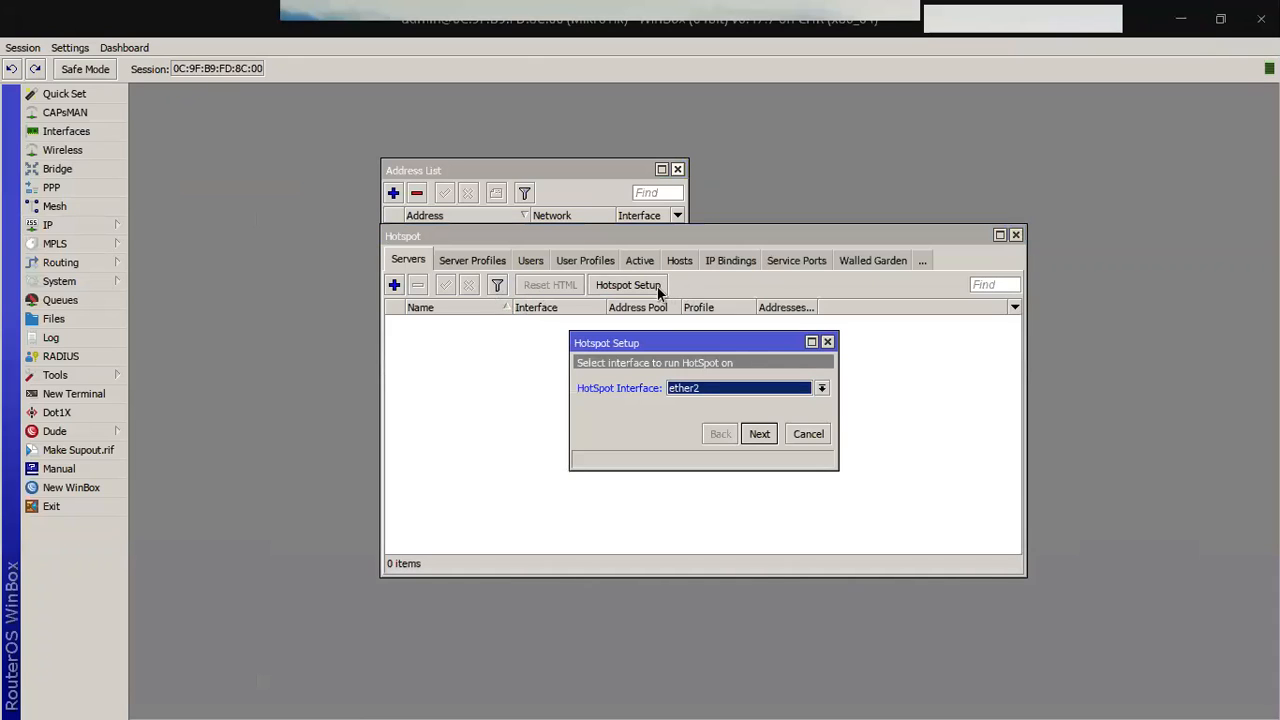
click(707, 400)
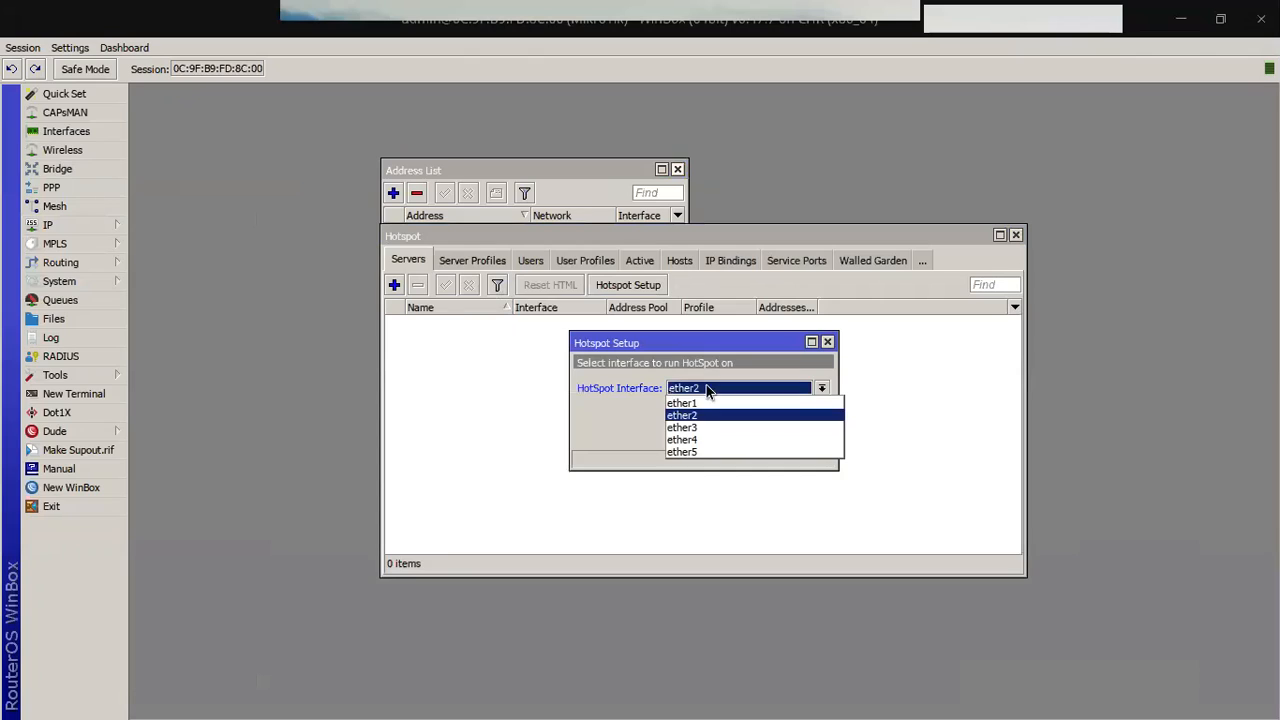
click(720, 402)
click(760, 436)
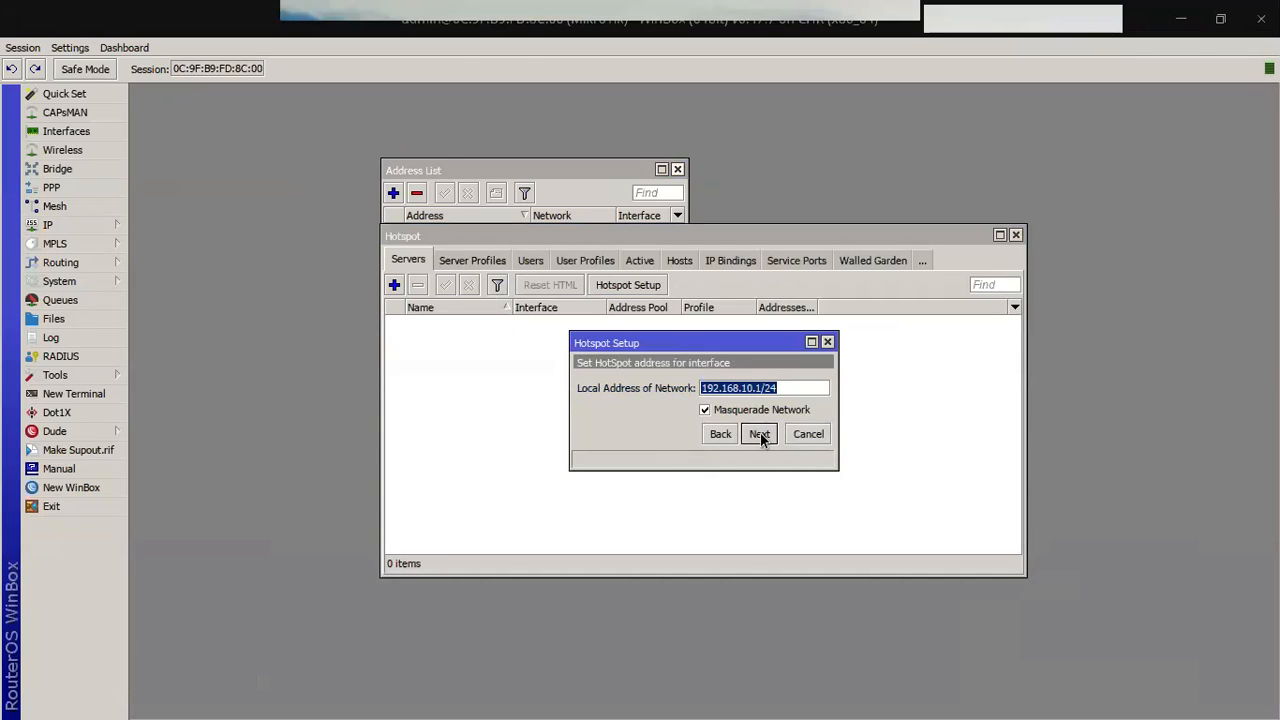
click(760, 435)
click(760, 435)
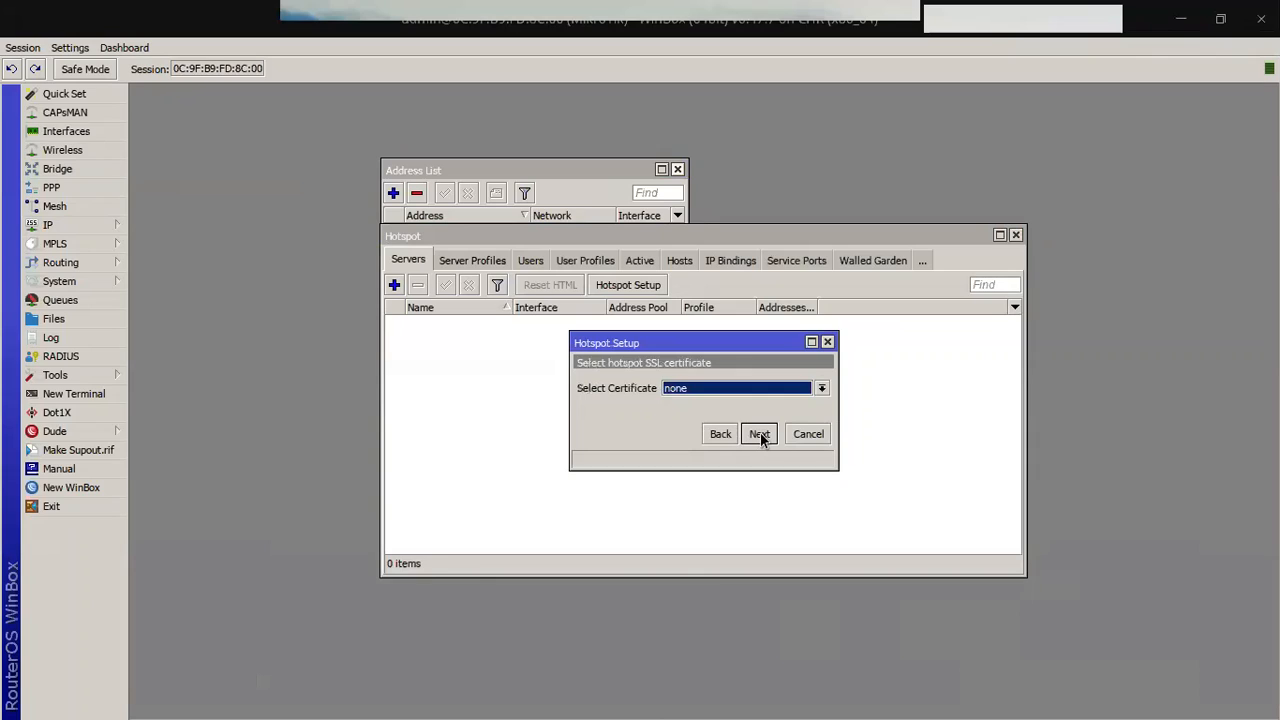
click(715, 434)
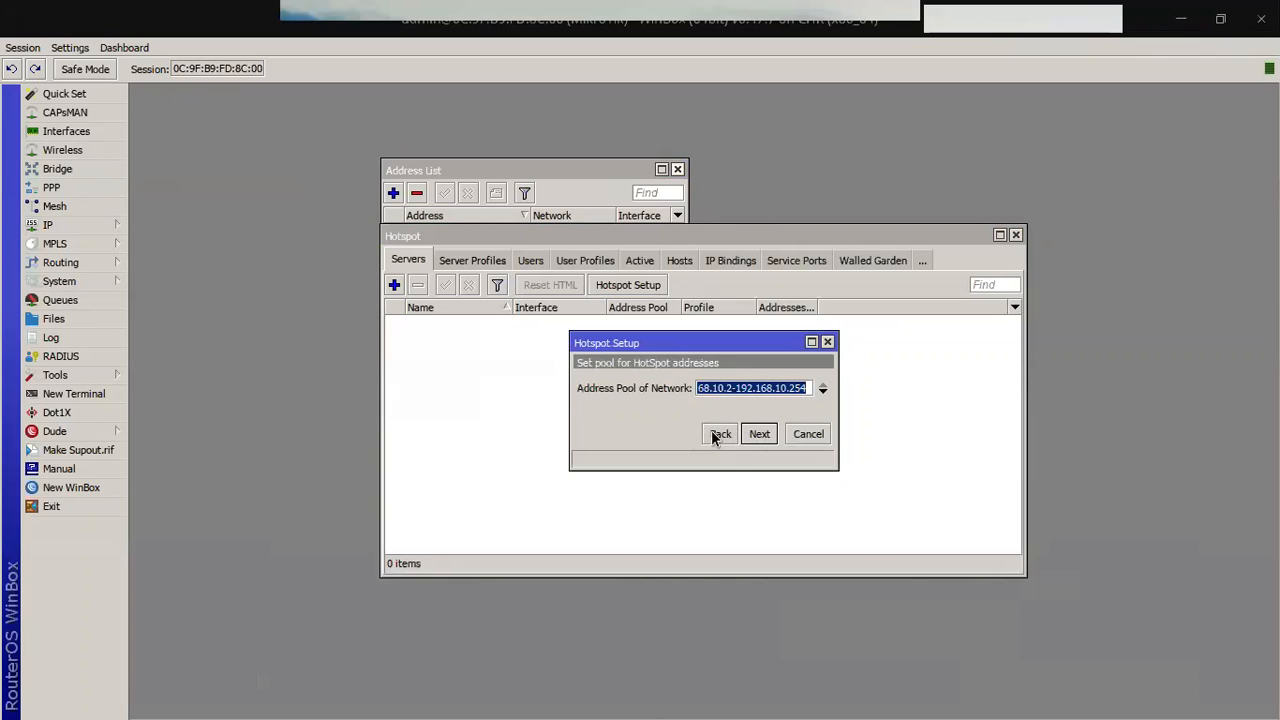
click(716, 435)
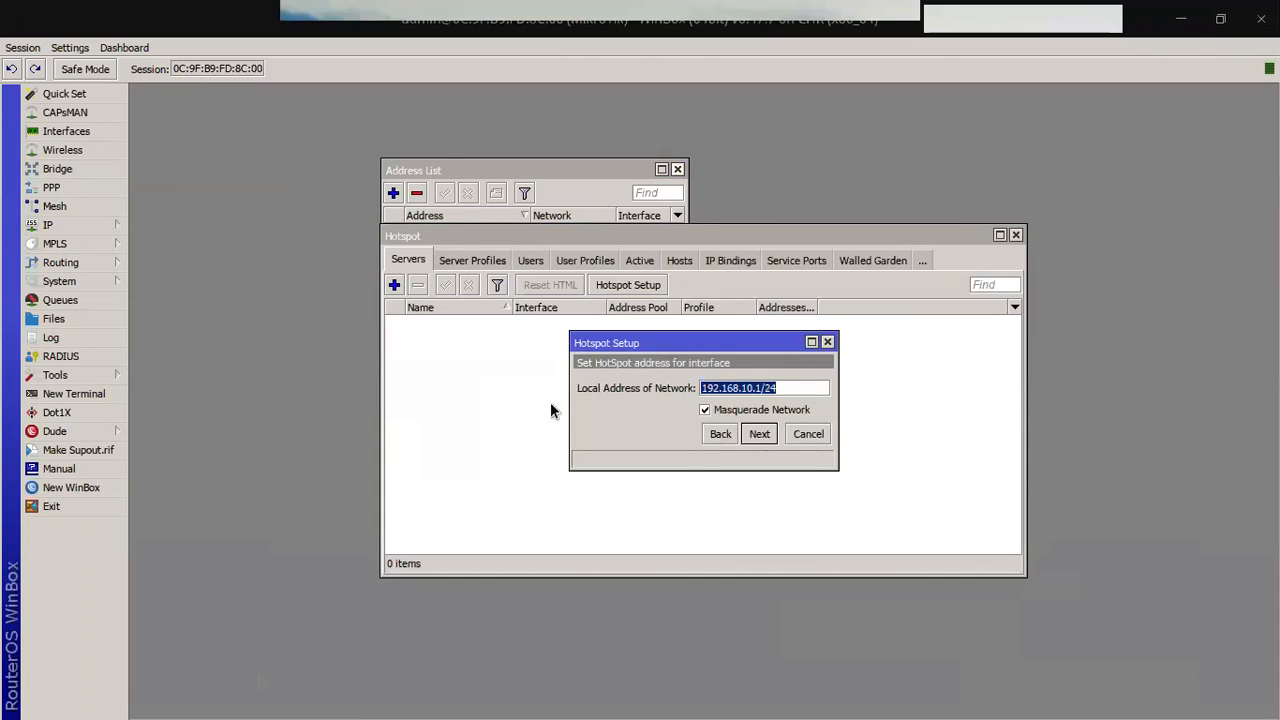
Step: Check the DHCP server configured on ether2 and its leases
click(105, 226)
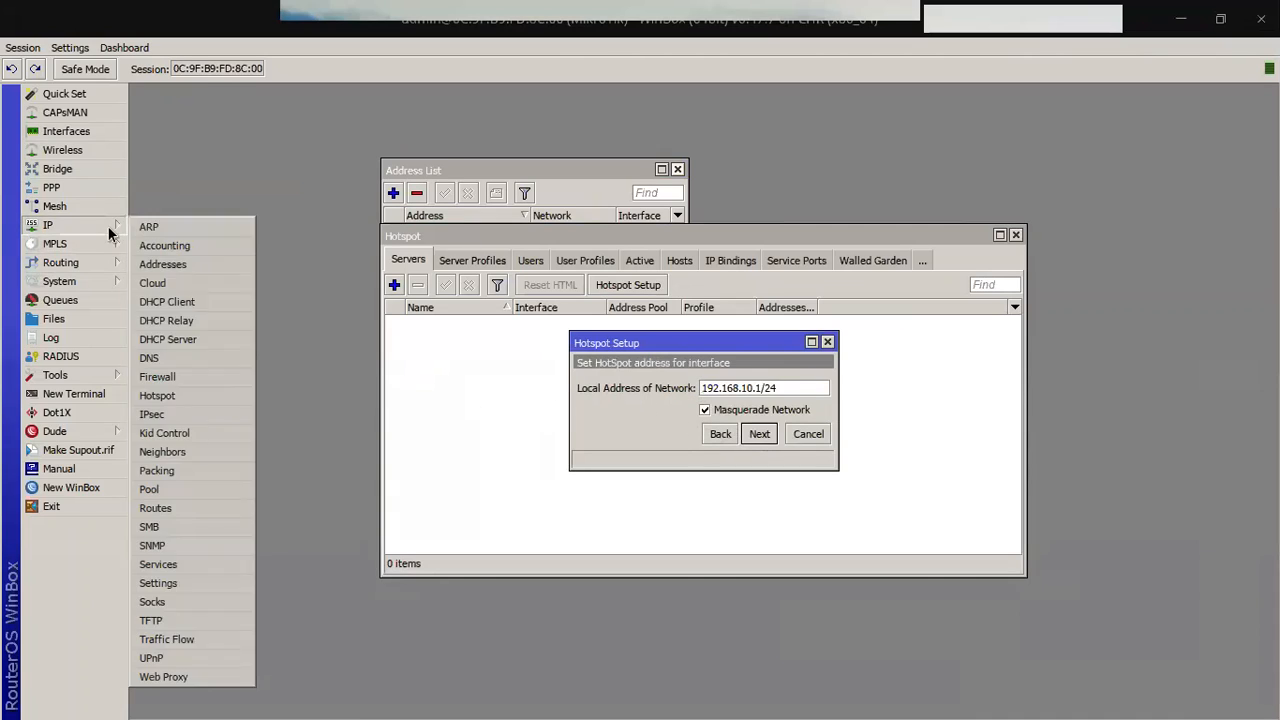
click(166, 339)
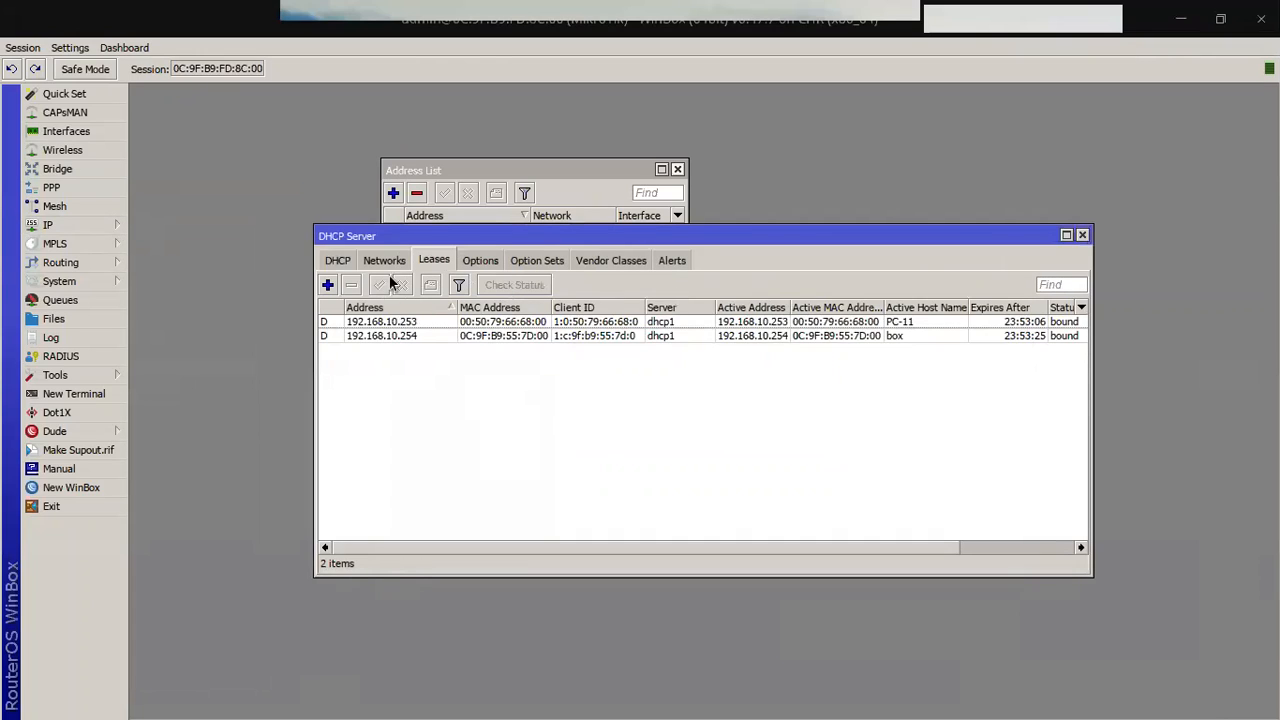
click(337, 260)
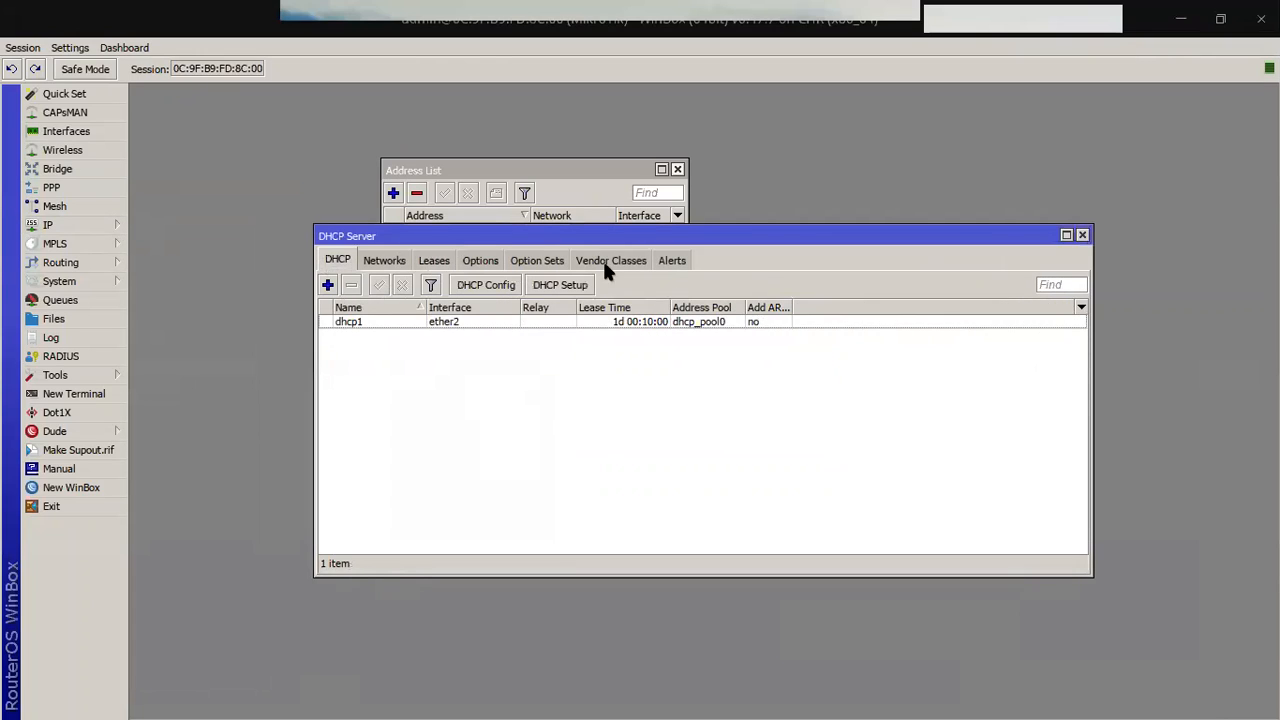
click(1082, 236)
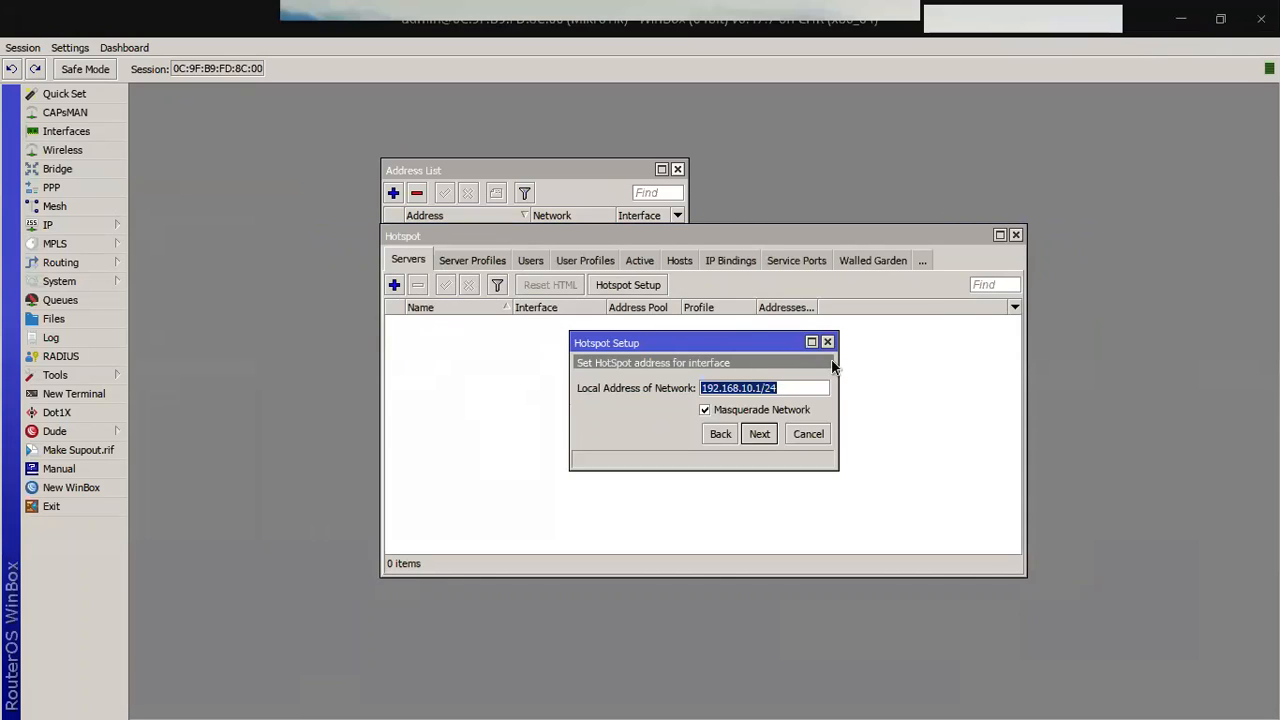
Step: Finish the hotspot wizard: 192.168.10.x pool, no certificate or SMTP, DNS 192.168.122.101
click(760, 436)
click(756, 436)
click(756, 436)
click(758, 434)
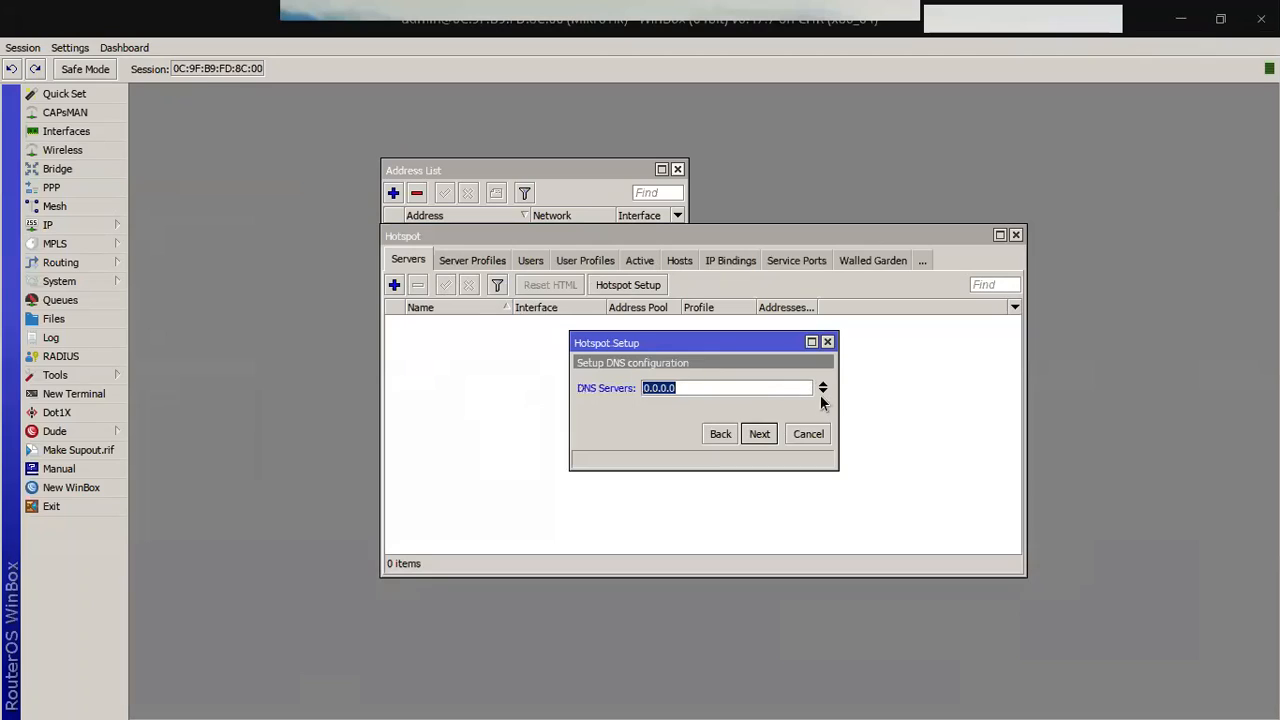
text(192.168.122.101)
click(760, 436)
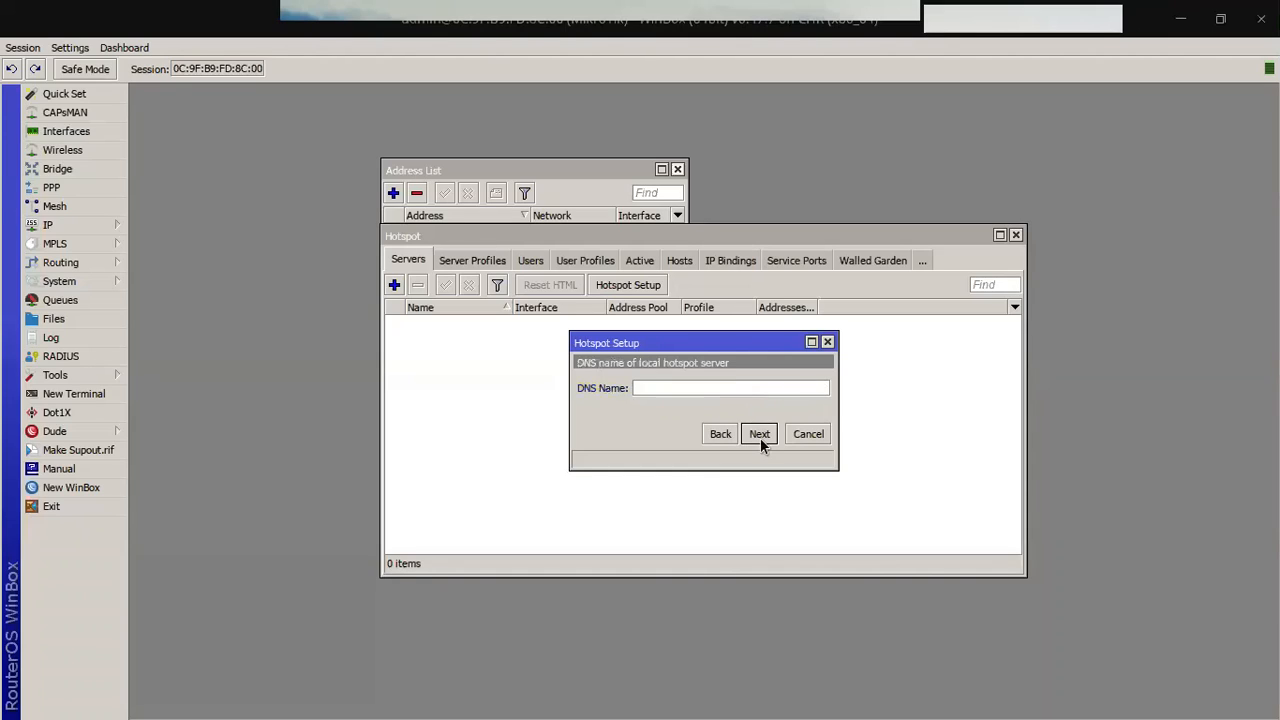
click(760, 438)
click(752, 432)
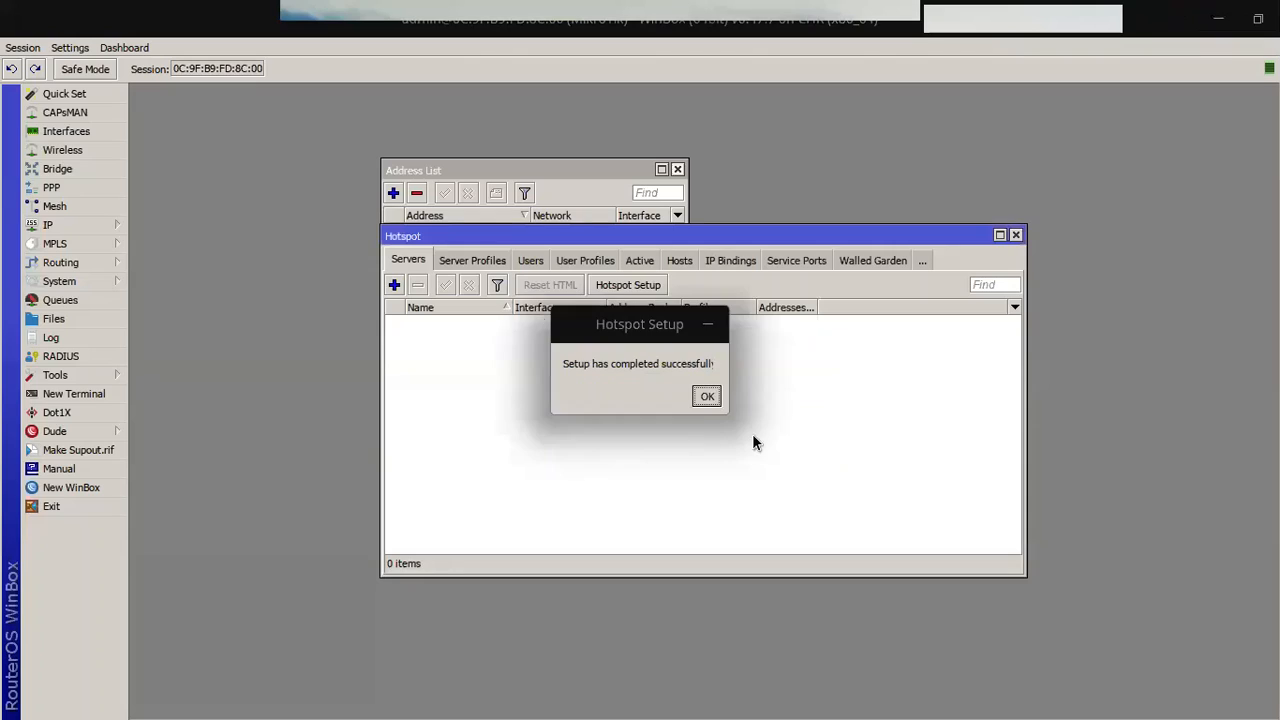
click(706, 397)
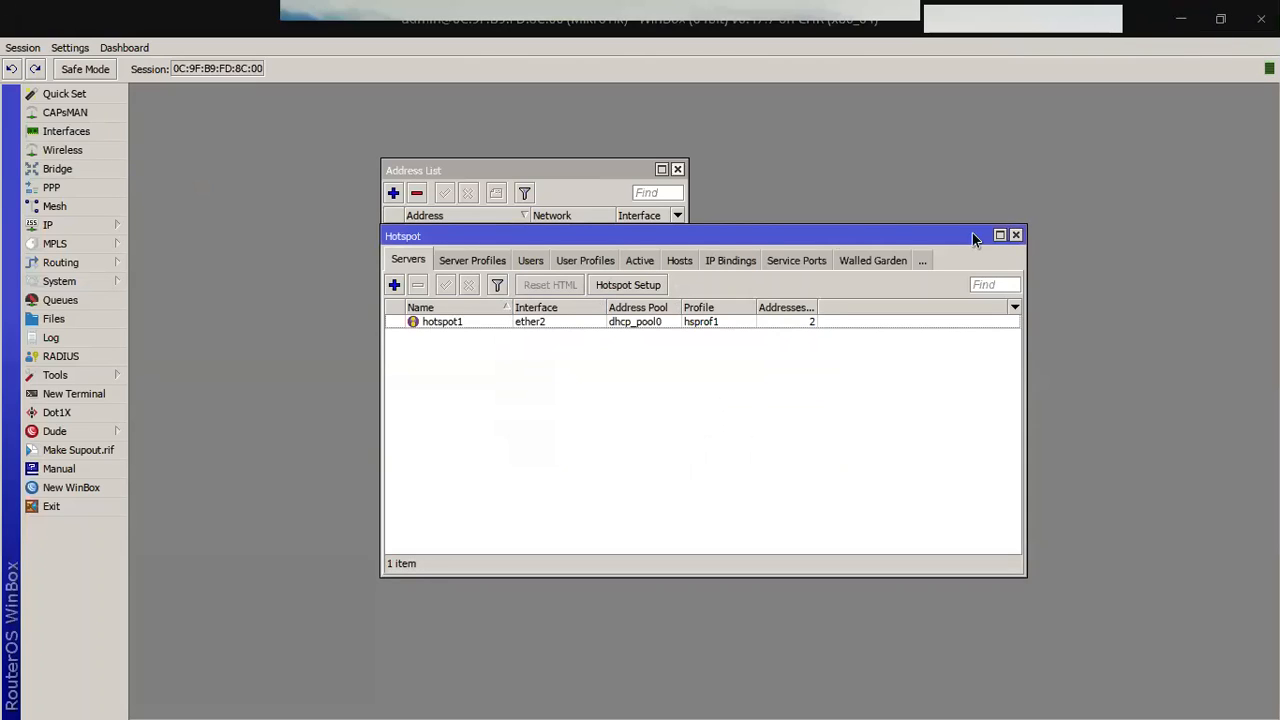
Step: Review hotspot server profiles, user profiles and the admin user, then close Hotspot
click(472, 260)
click(571, 260)
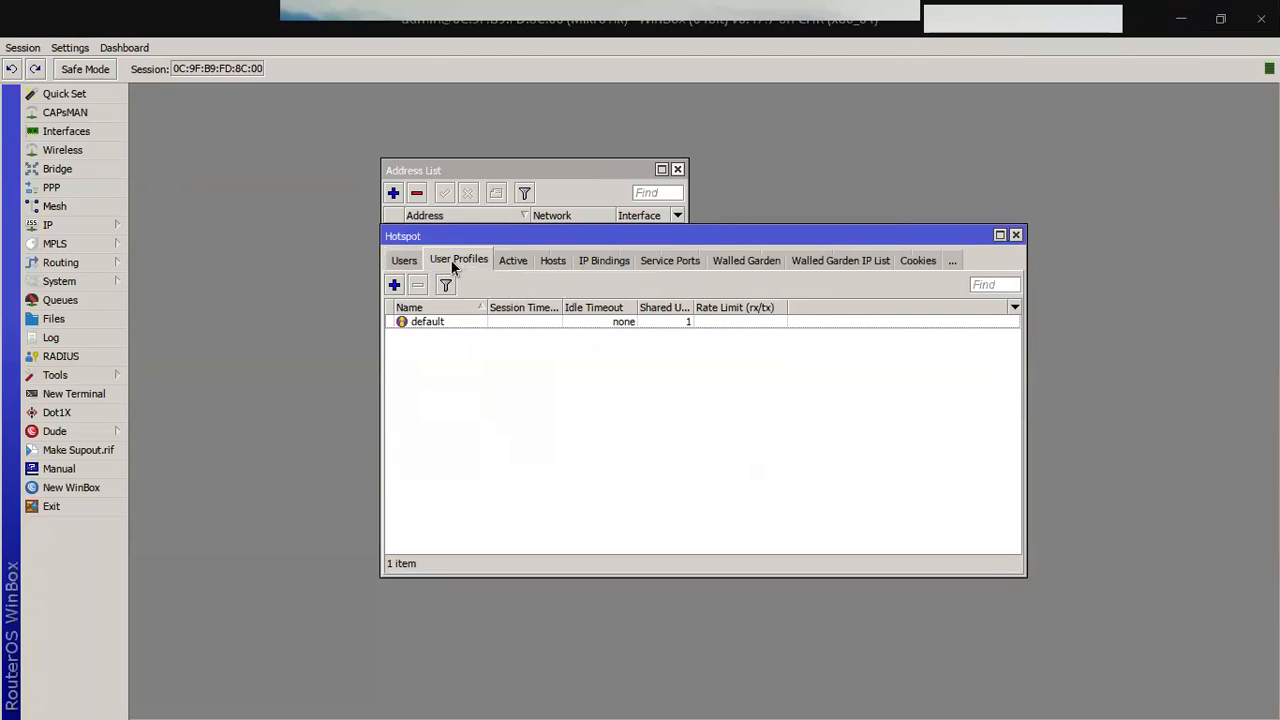
click(403, 260)
click(489, 350)
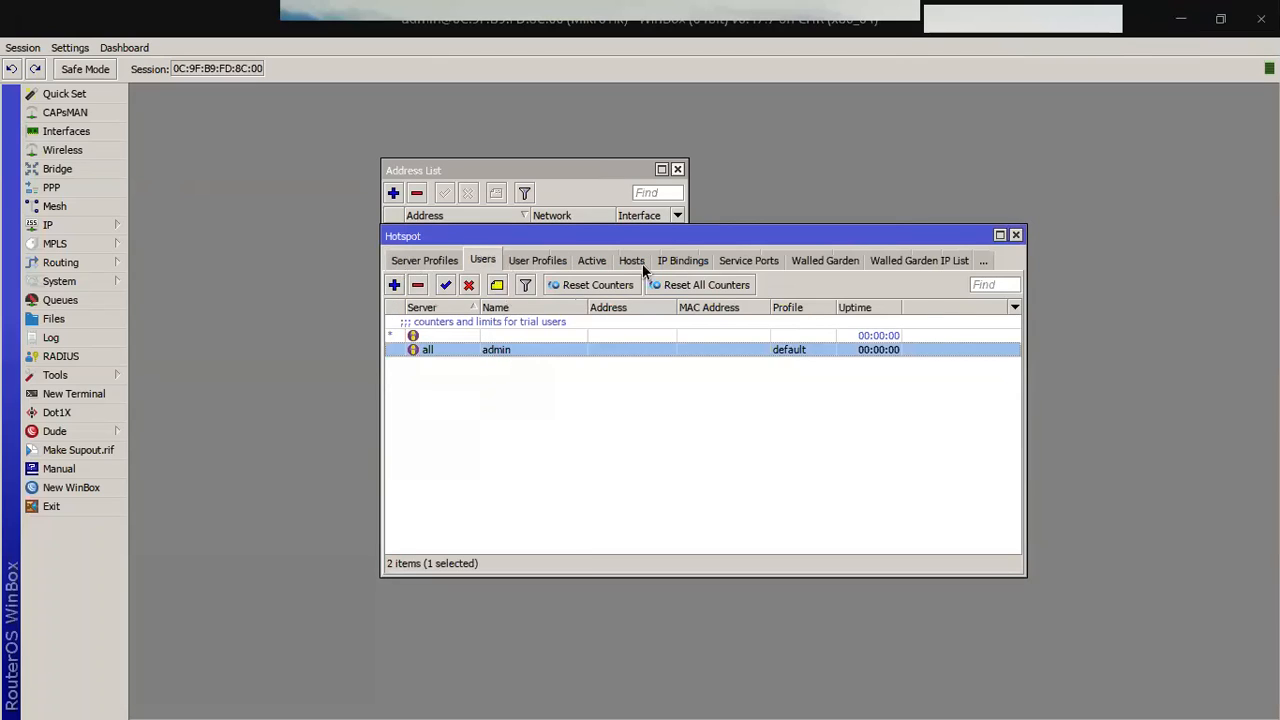
click(1015, 236)
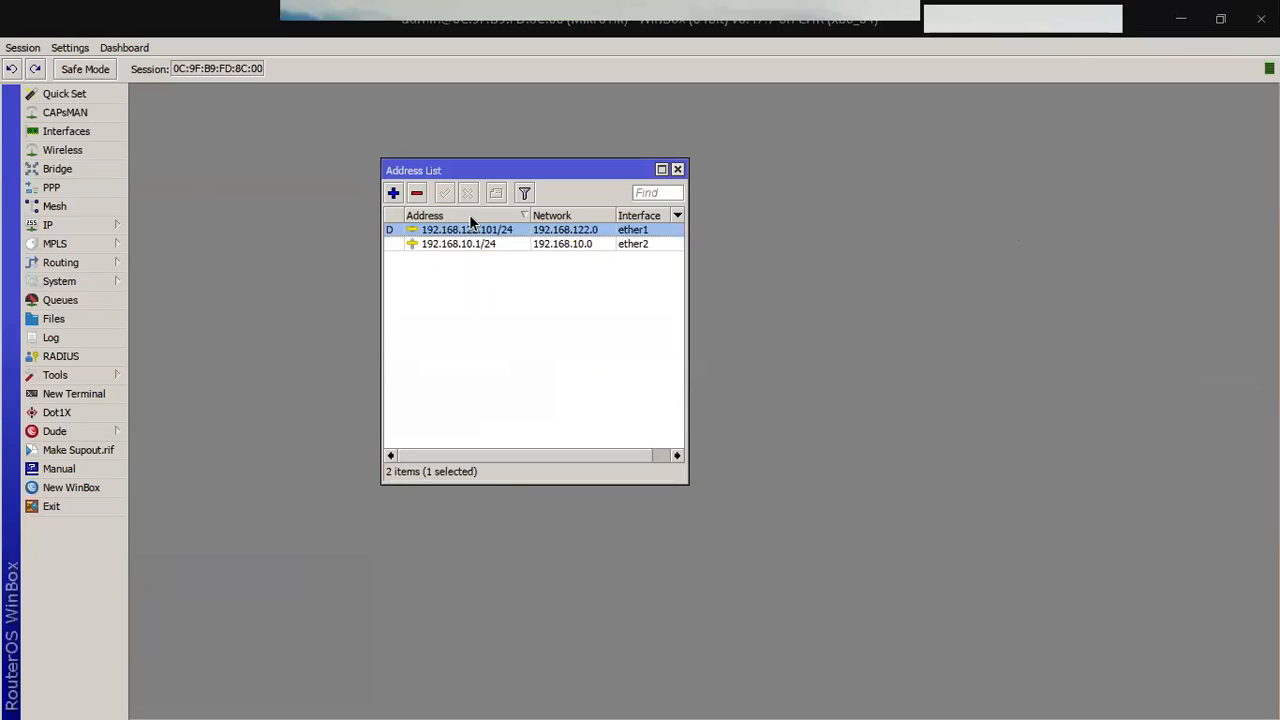
Step: Add a hotspot RADIUS server at 127.0.0.1, revealing passwords so the shared secret is readable
click(50, 356)
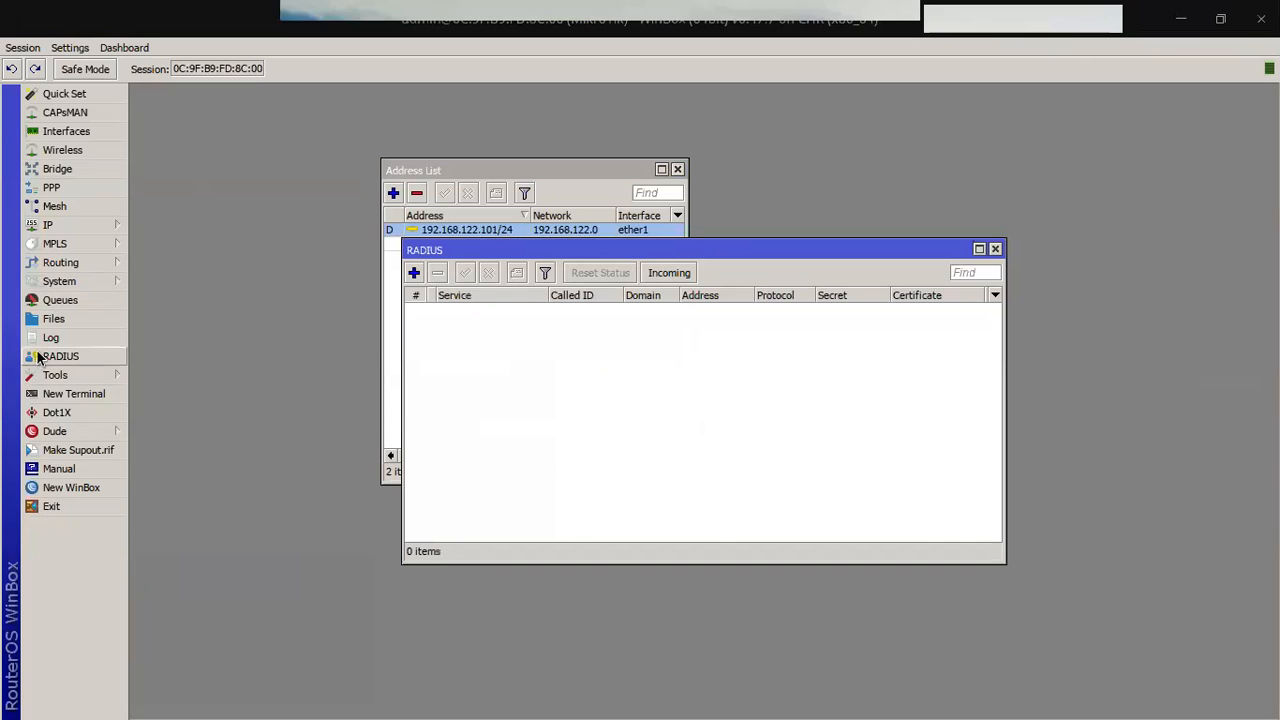
click(416, 271)
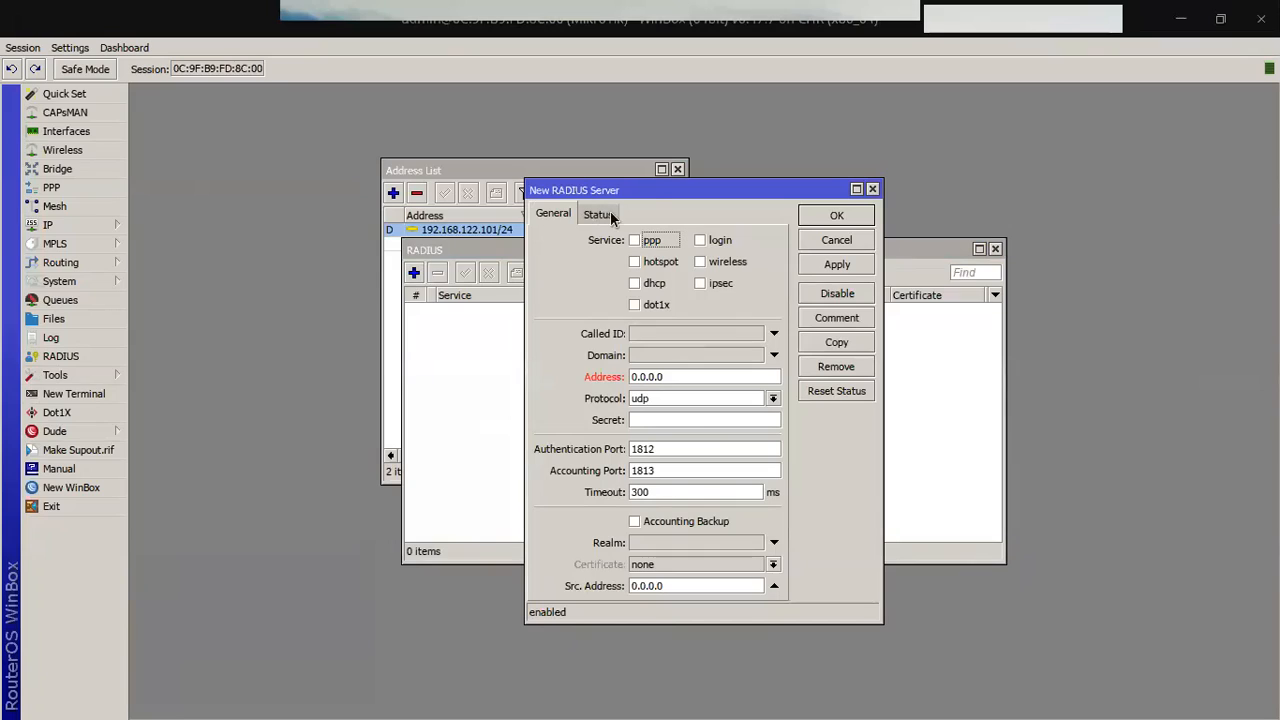
drag(679, 376, 616, 378)
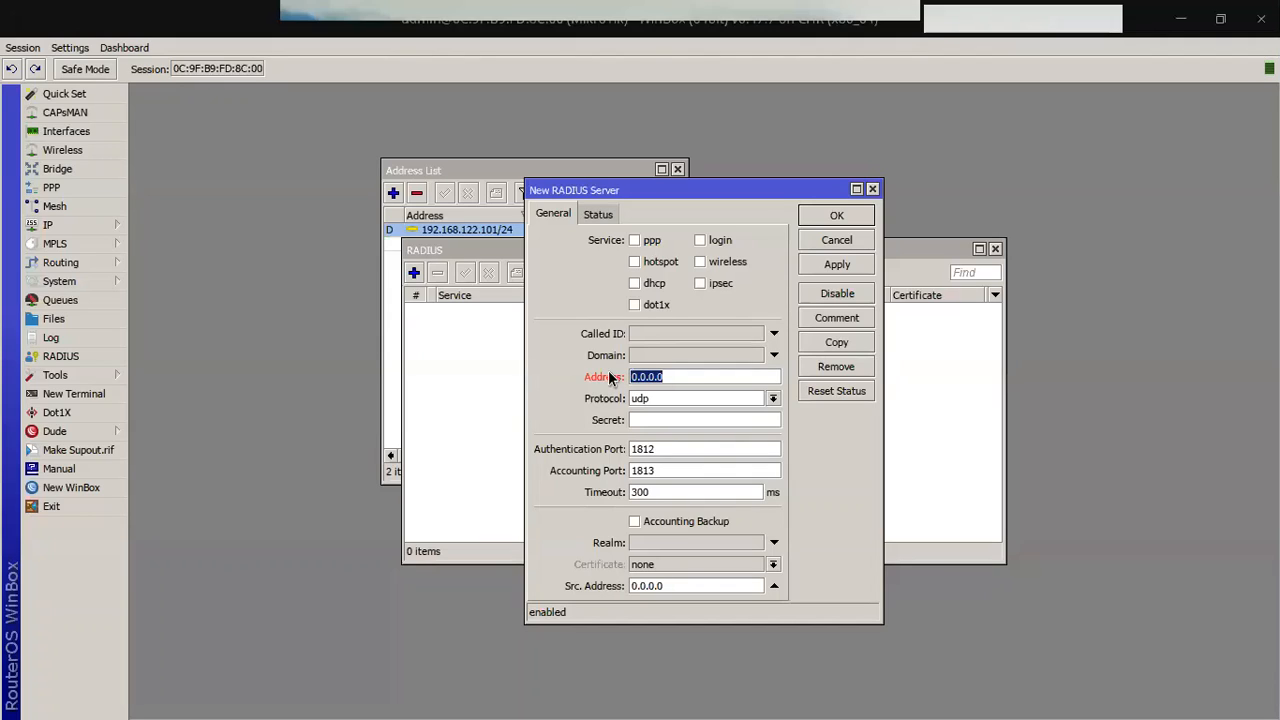
text(127.0.0.1)
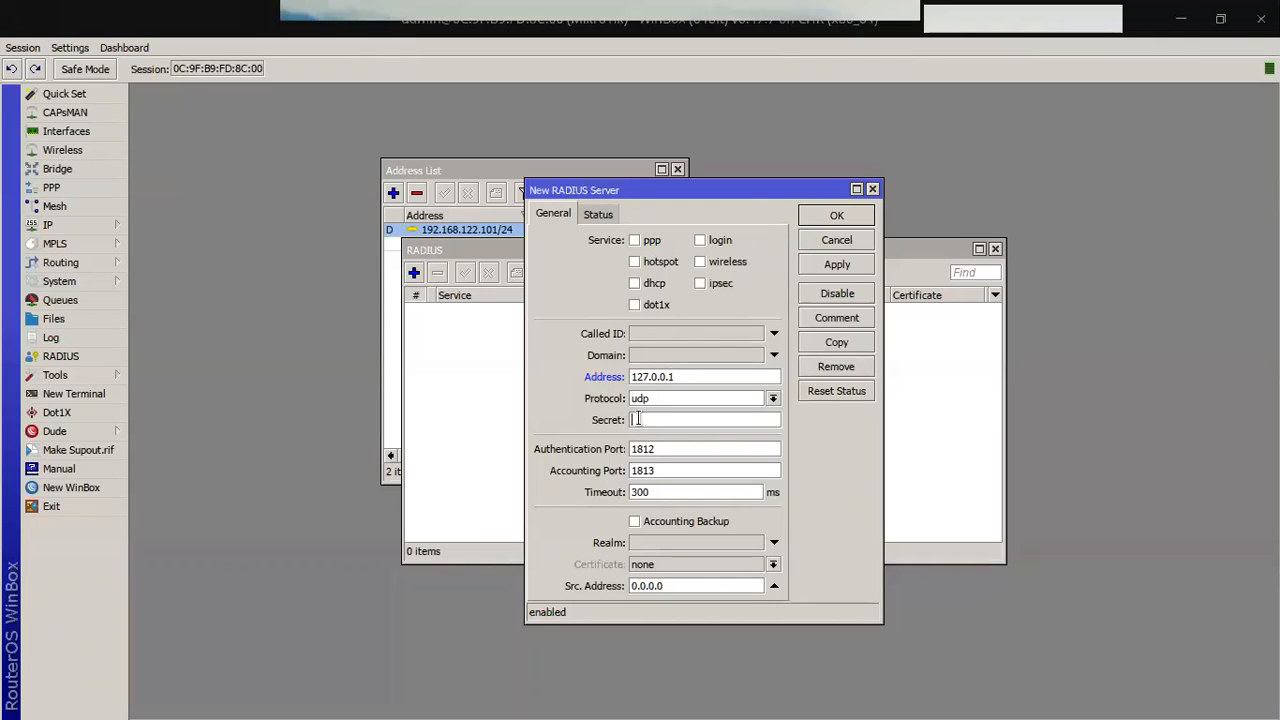
click(70, 47)
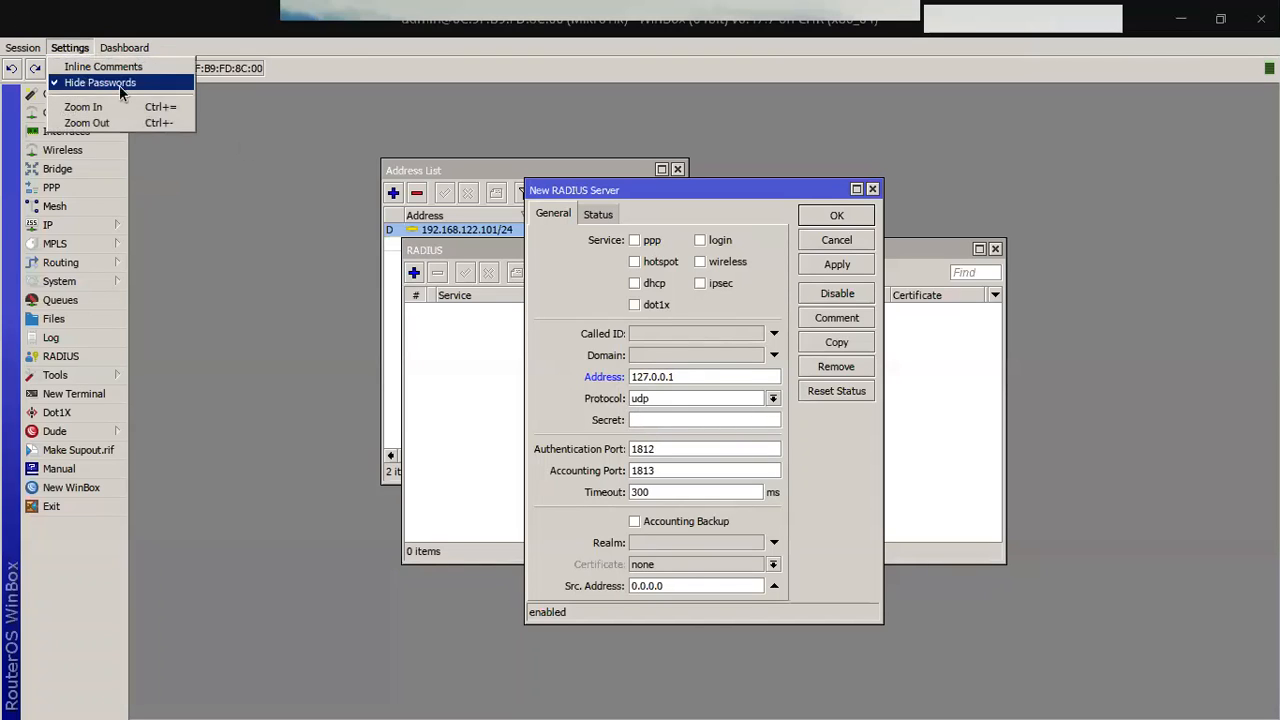
click(95, 83)
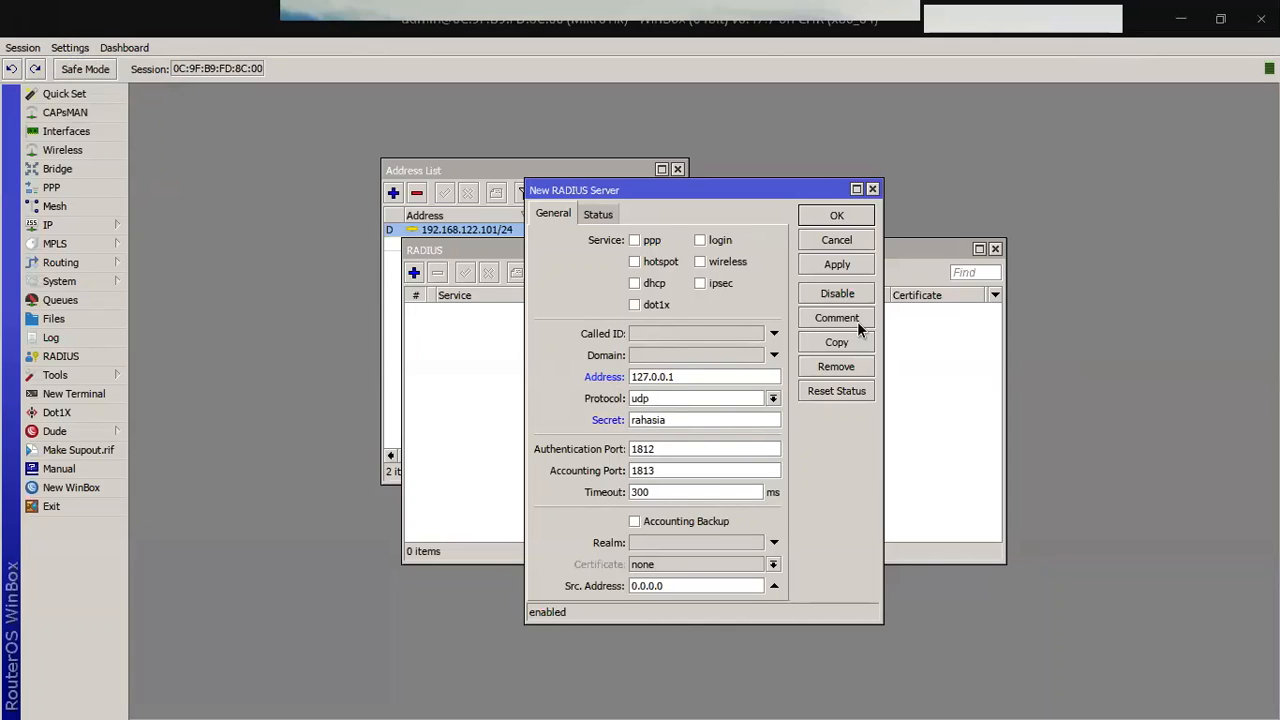
click(633, 264)
click(812, 266)
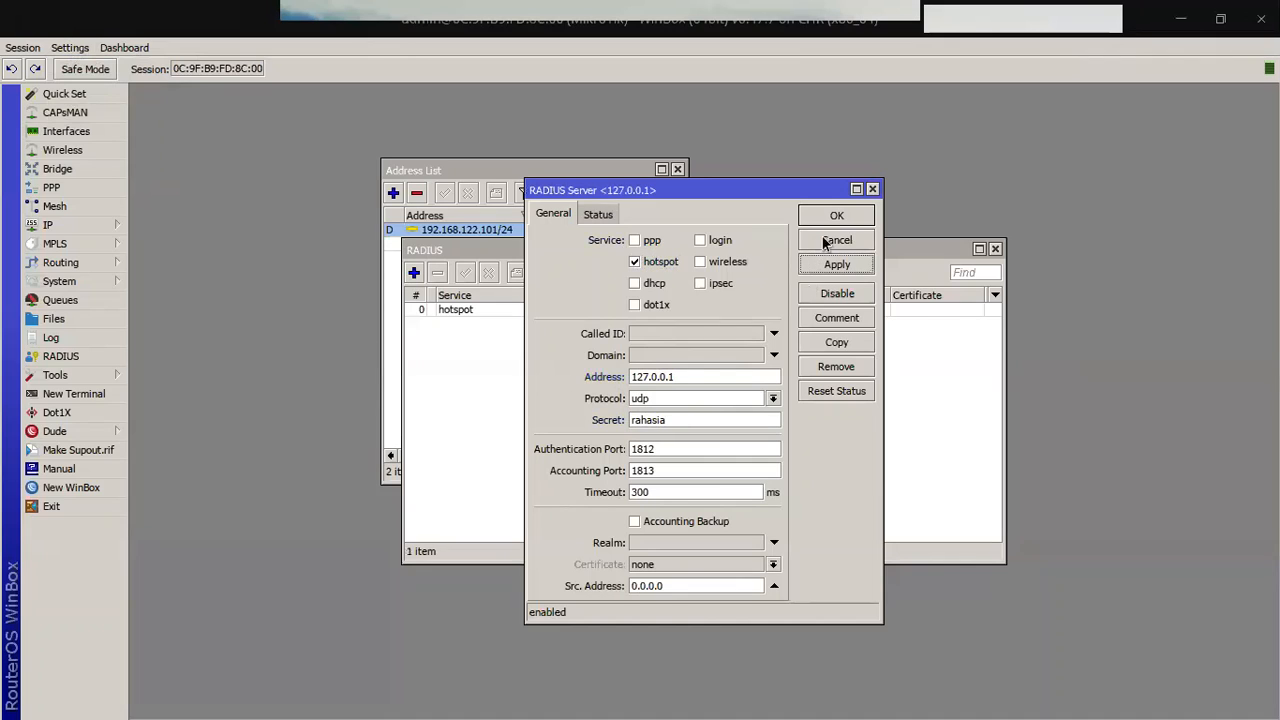
click(835, 216)
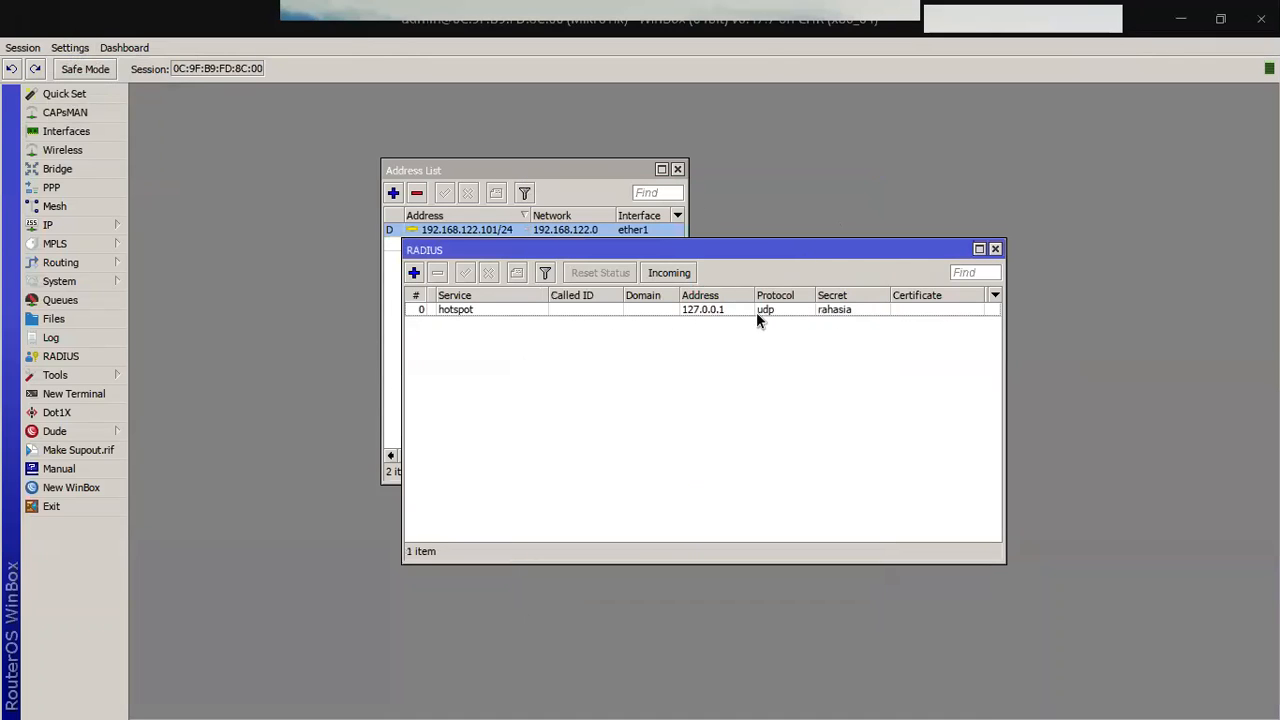
key(alt+Tab)
key(alt+Tab)
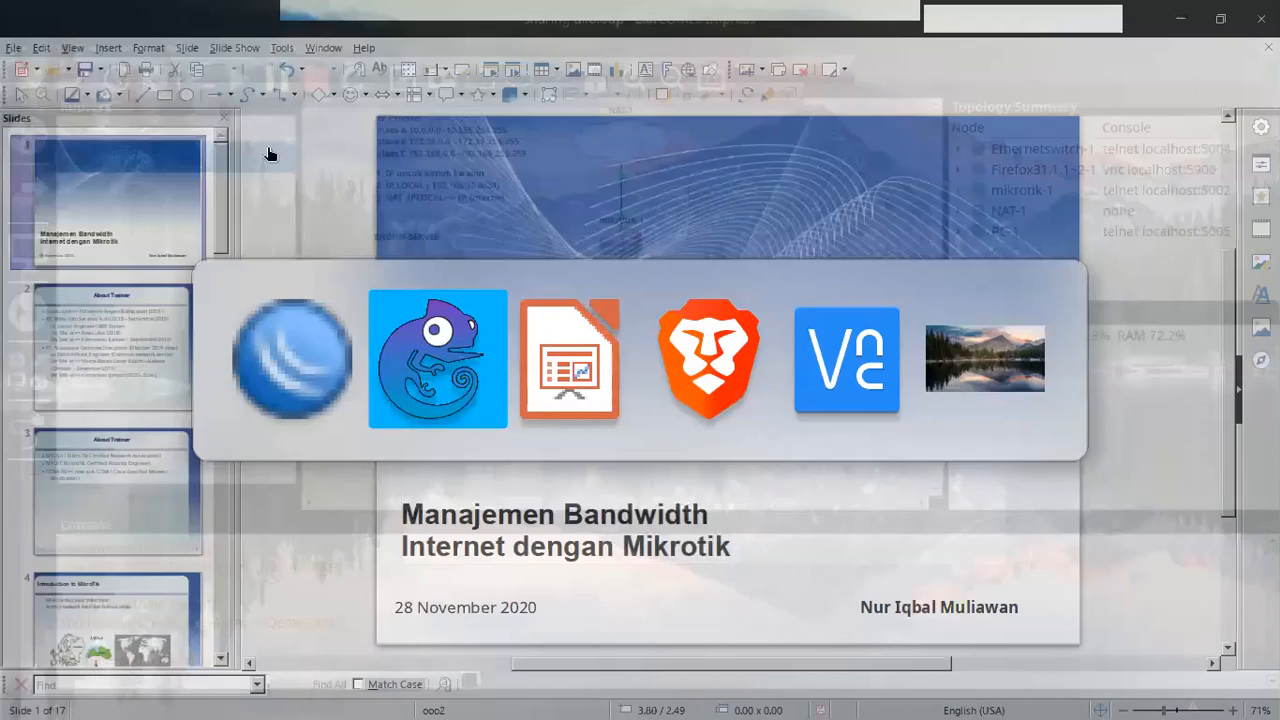
key(alt+Tab)
key(alt+Tab)
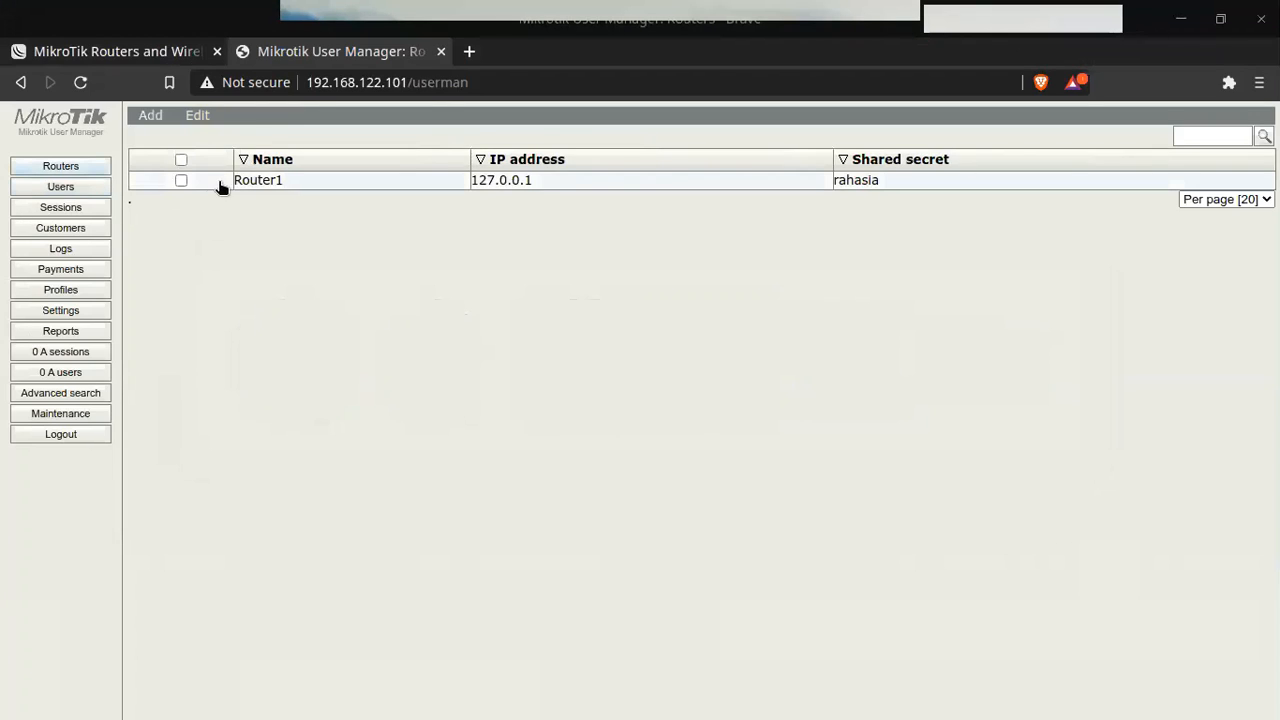
click(200, 117)
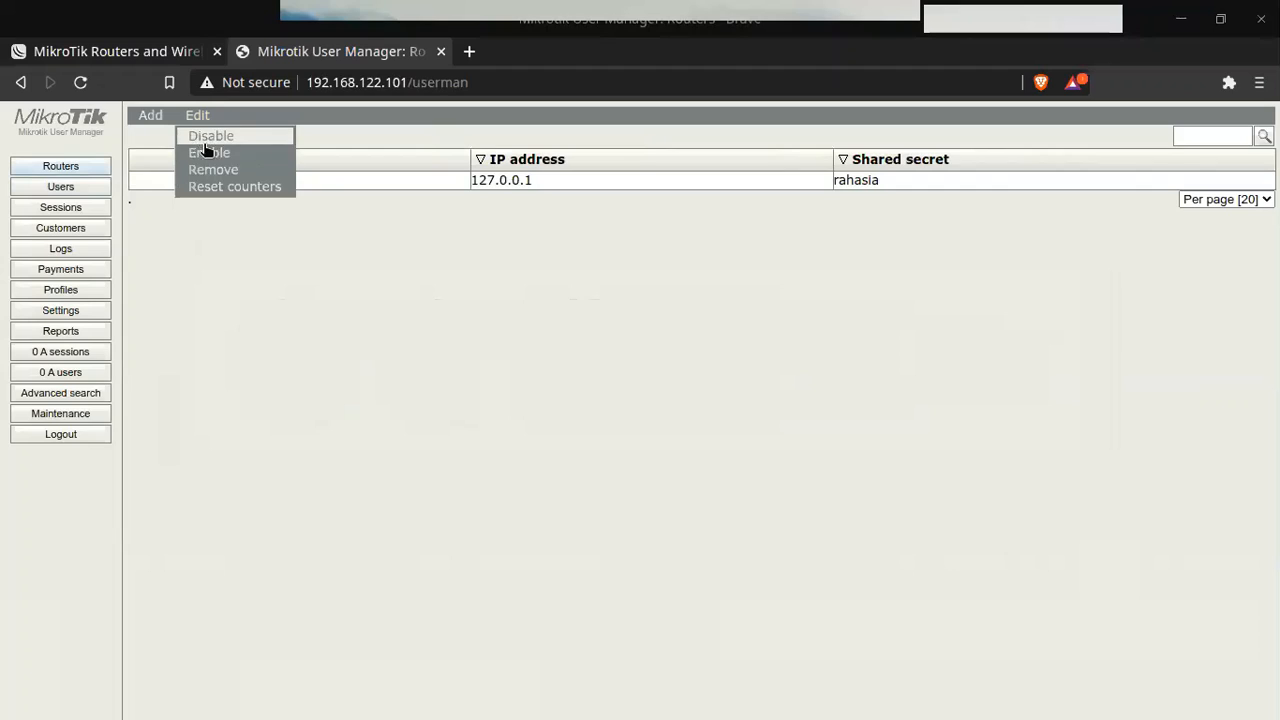
click(213, 171)
click(181, 181)
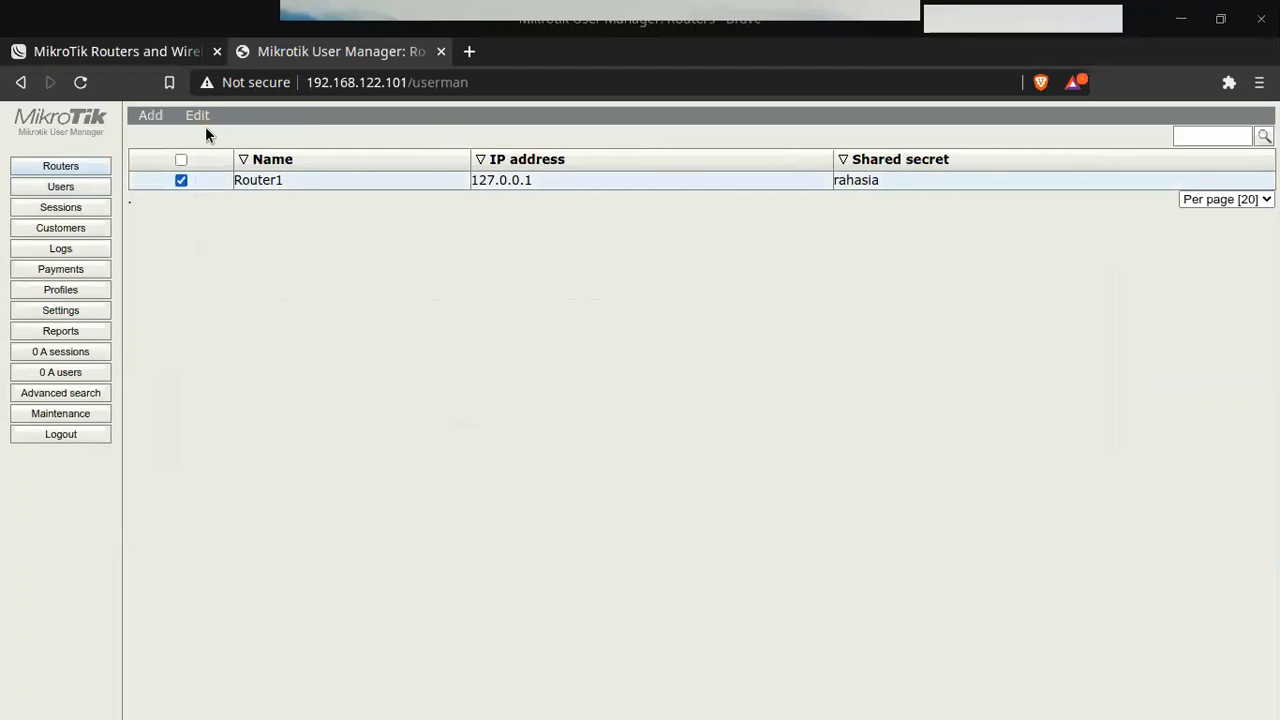
click(204, 116)
click(216, 172)
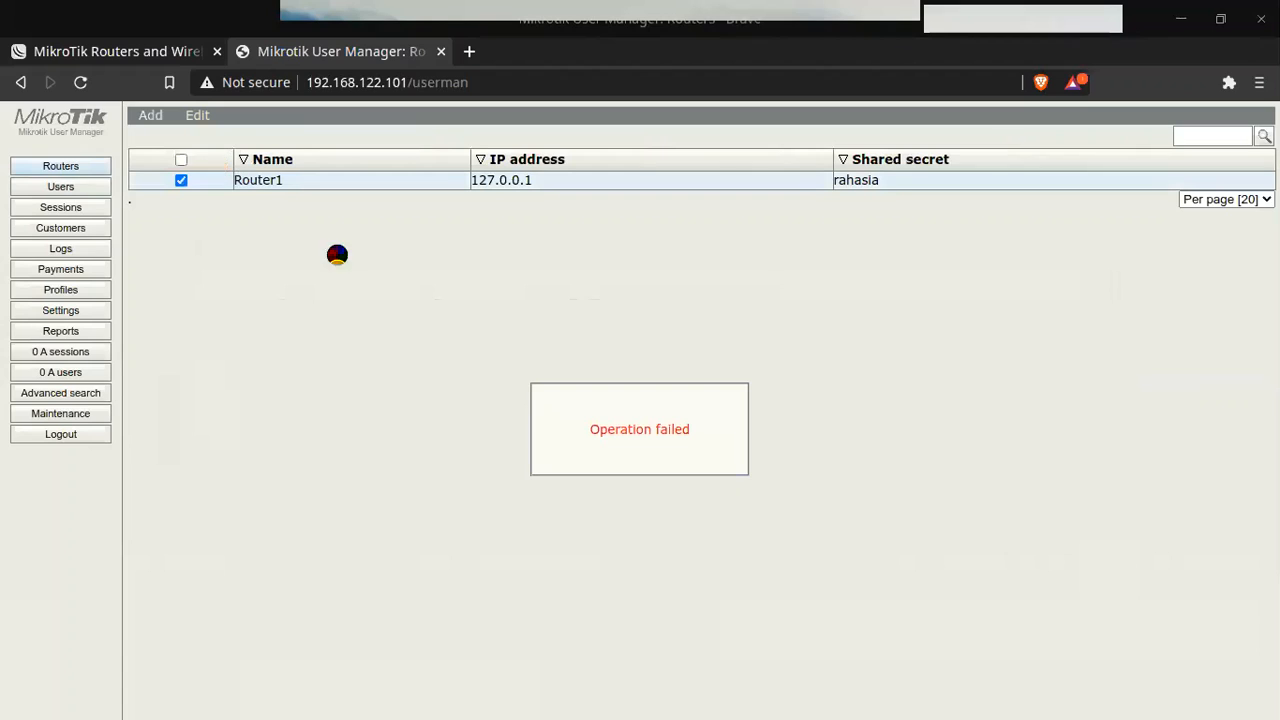
click(80, 83)
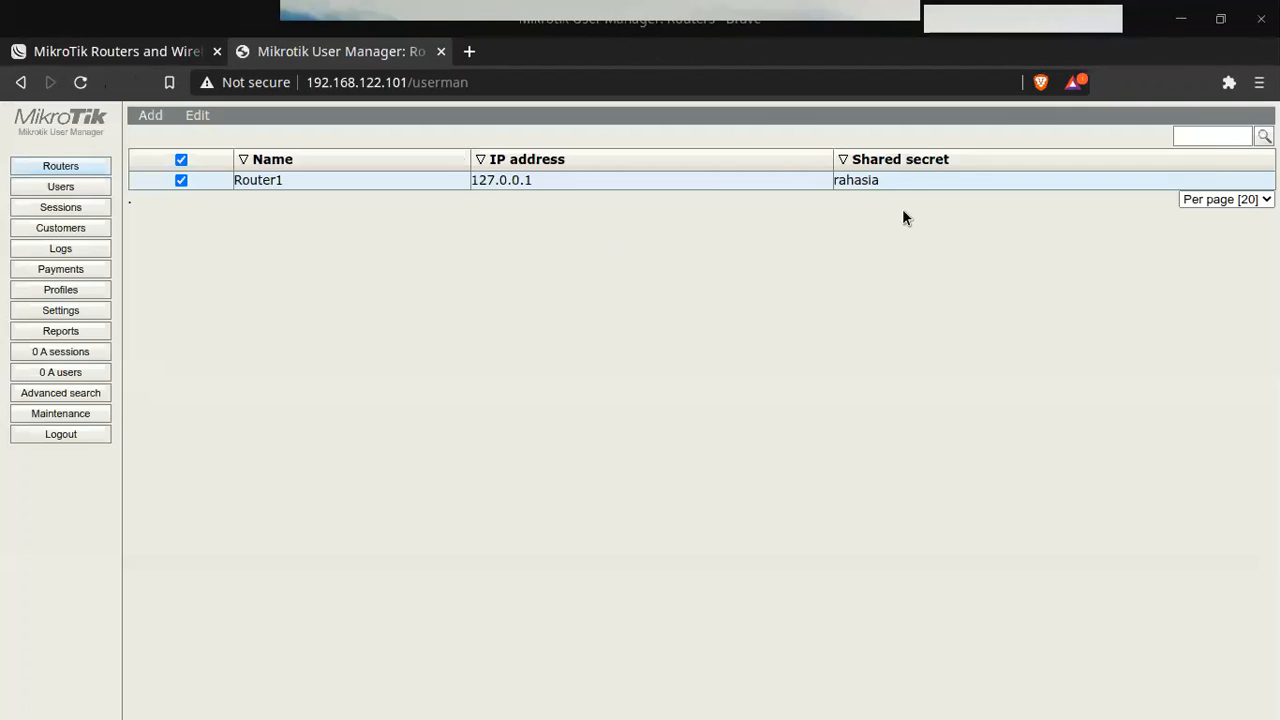
click(885, 181)
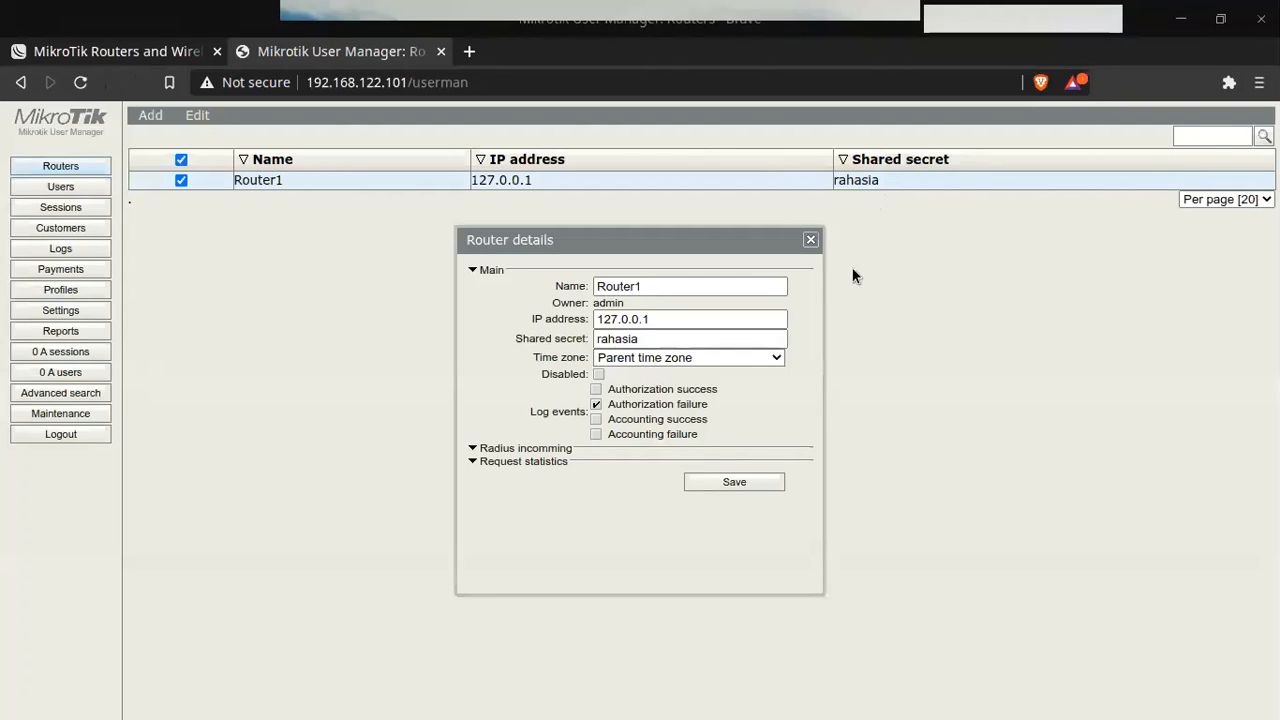
click(655, 285)
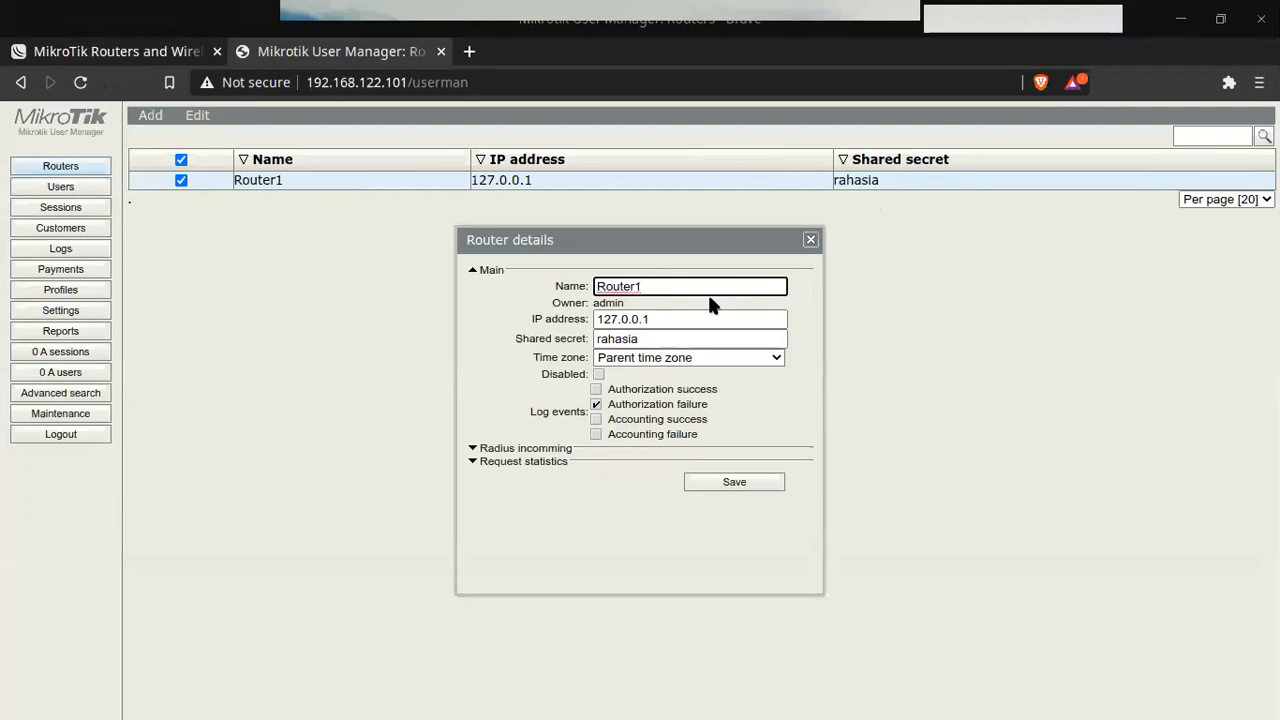
drag(695, 319, 546, 312)
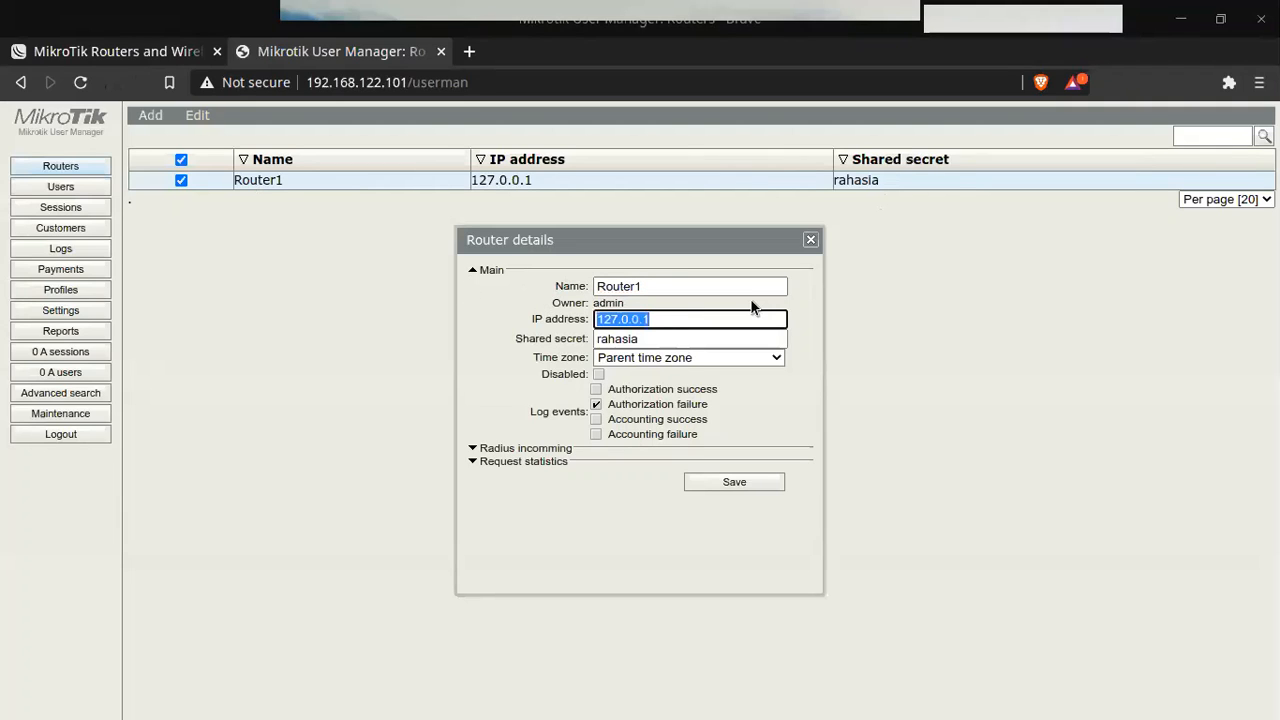
key(alt+Tab)
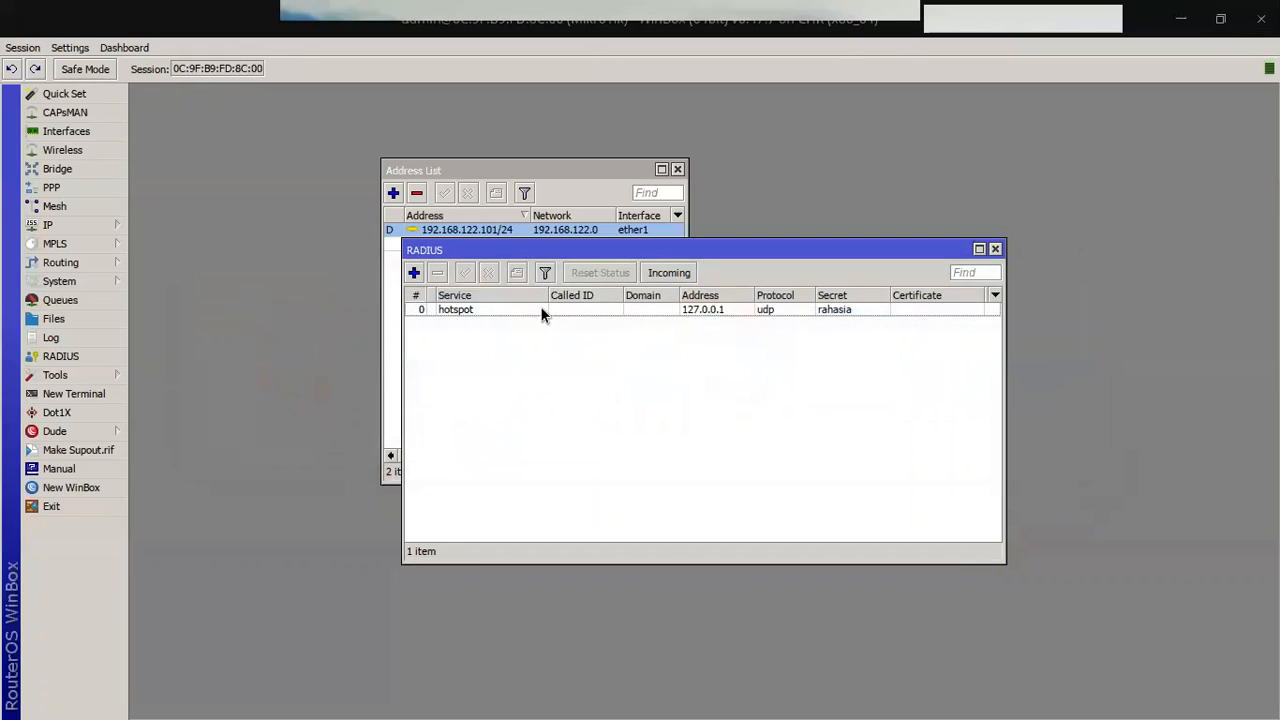
key(alt+Tab)
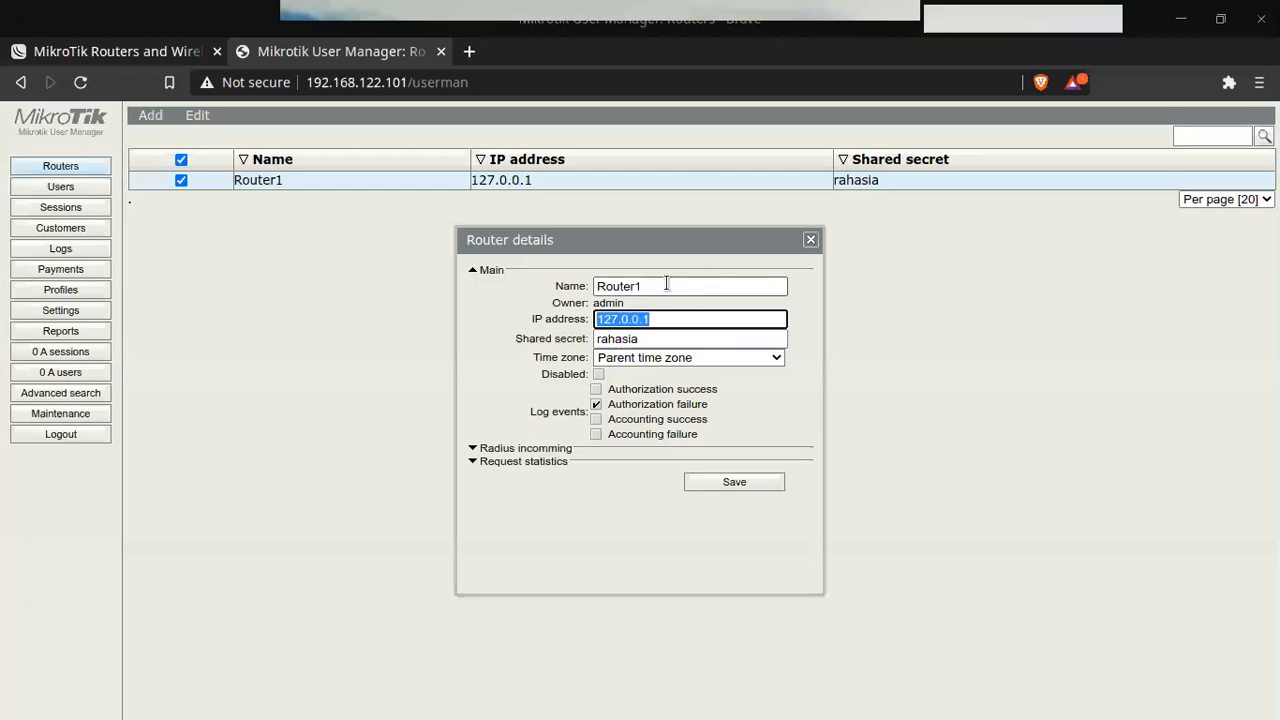
click(660, 340)
key(alt+Tab)
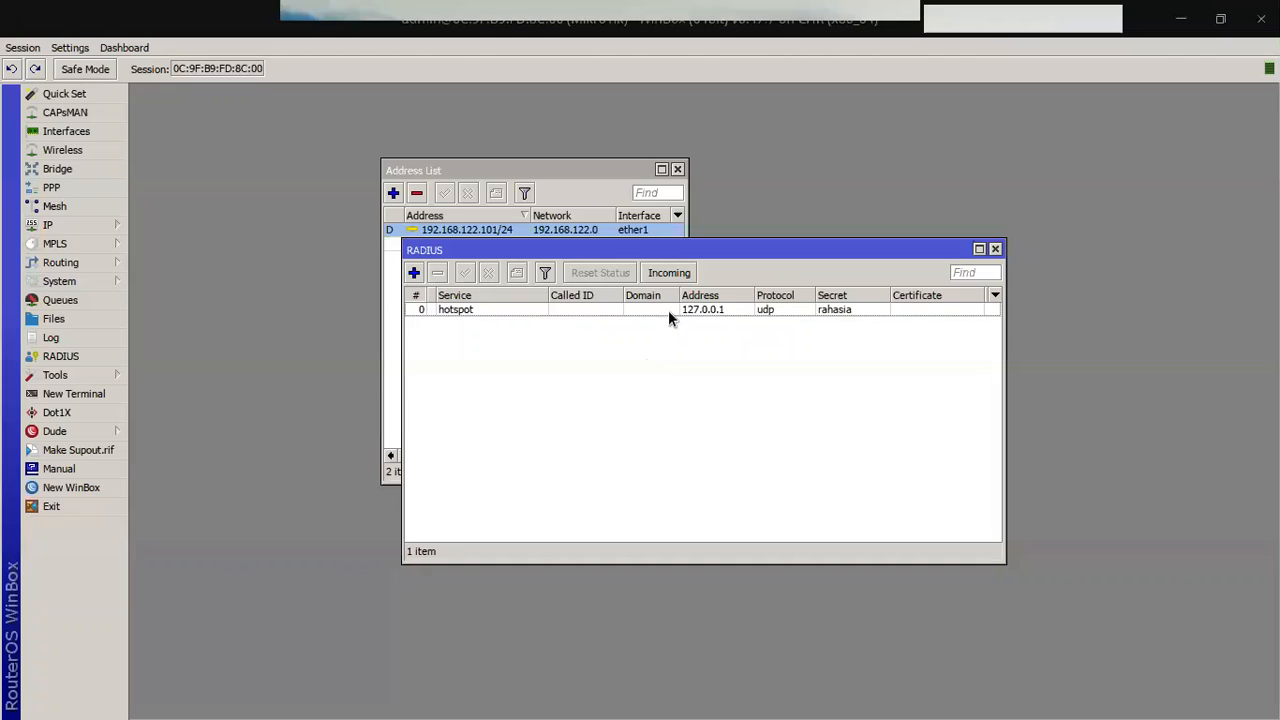
click(838, 307)
key(alt+Tab)
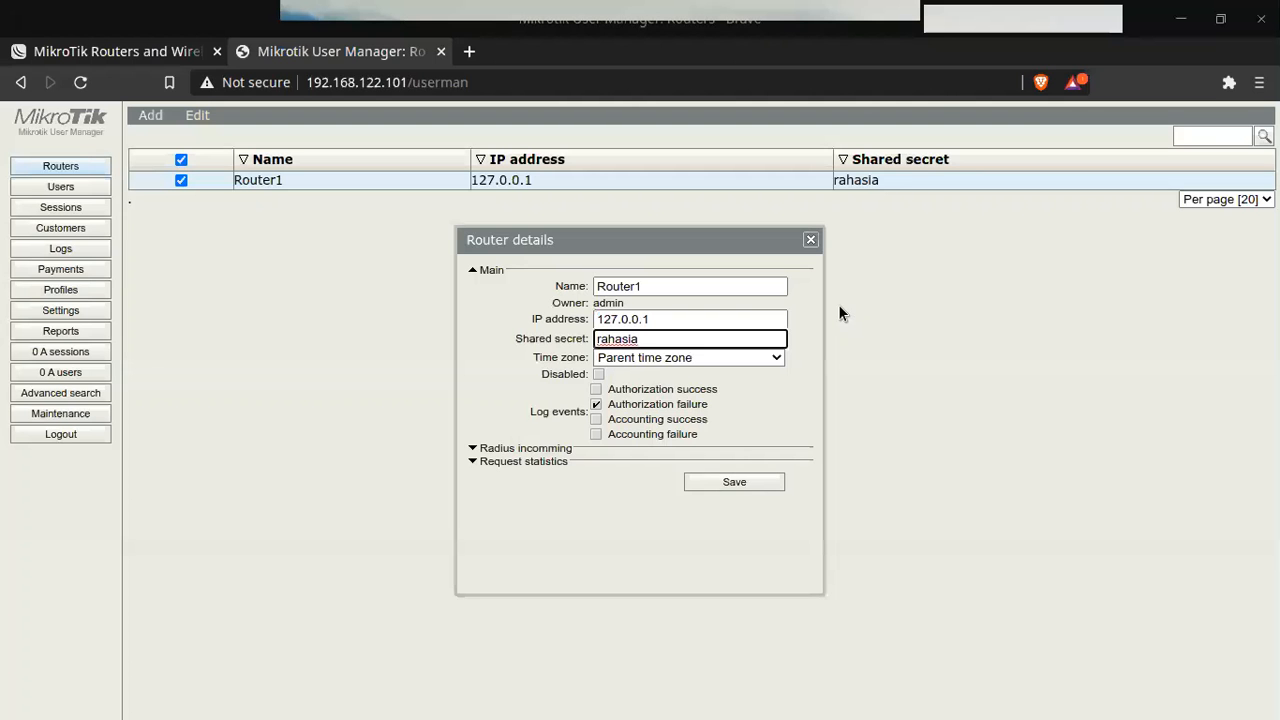
click(745, 476)
click(69, 184)
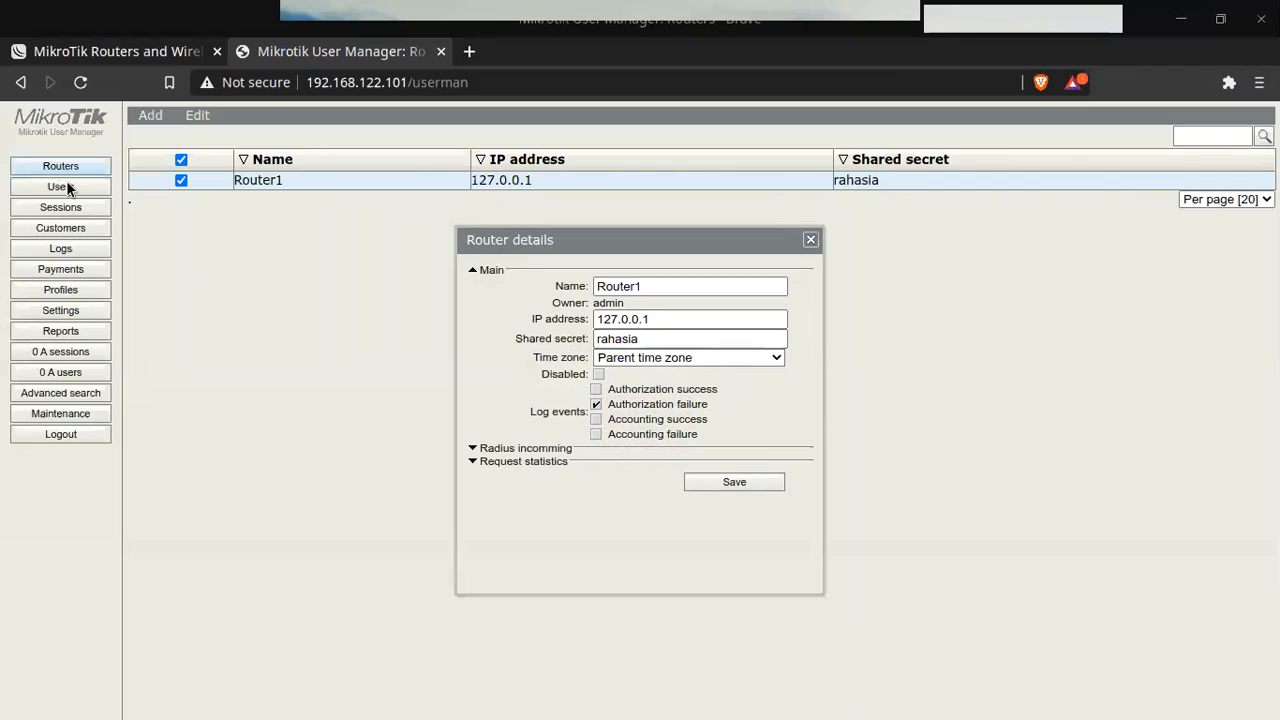
click(810, 241)
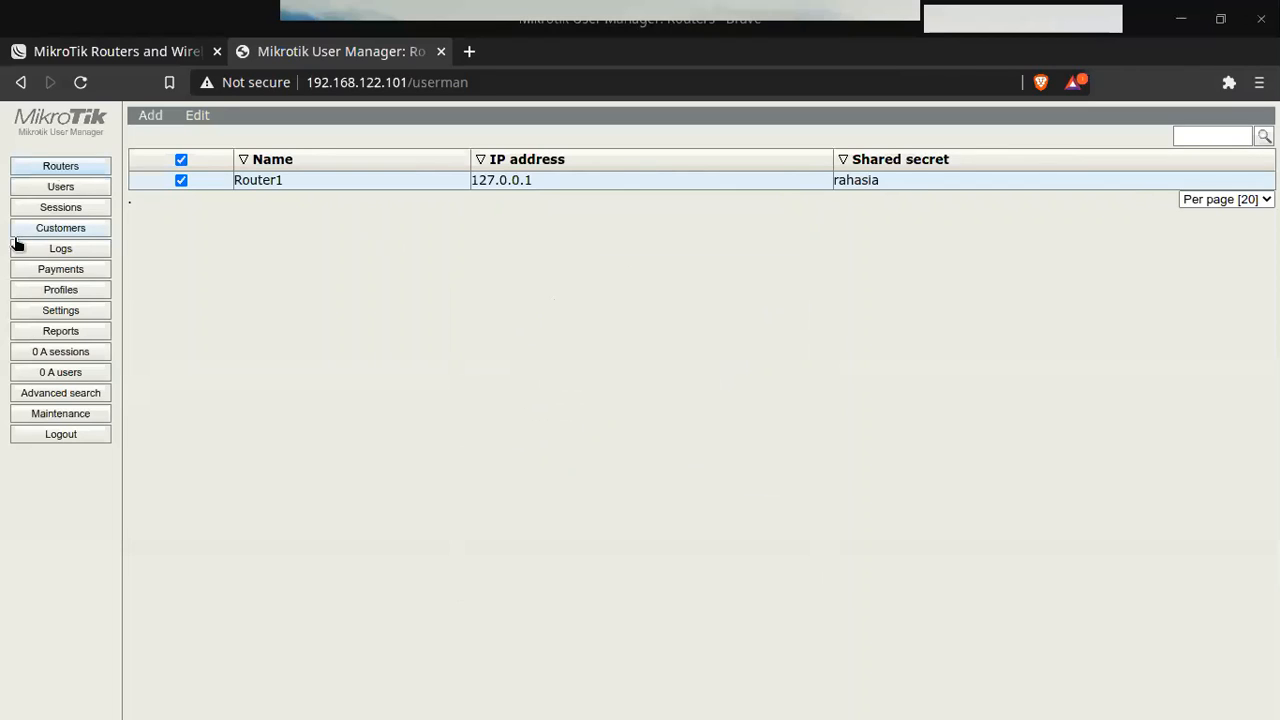
click(52, 189)
click(59, 170)
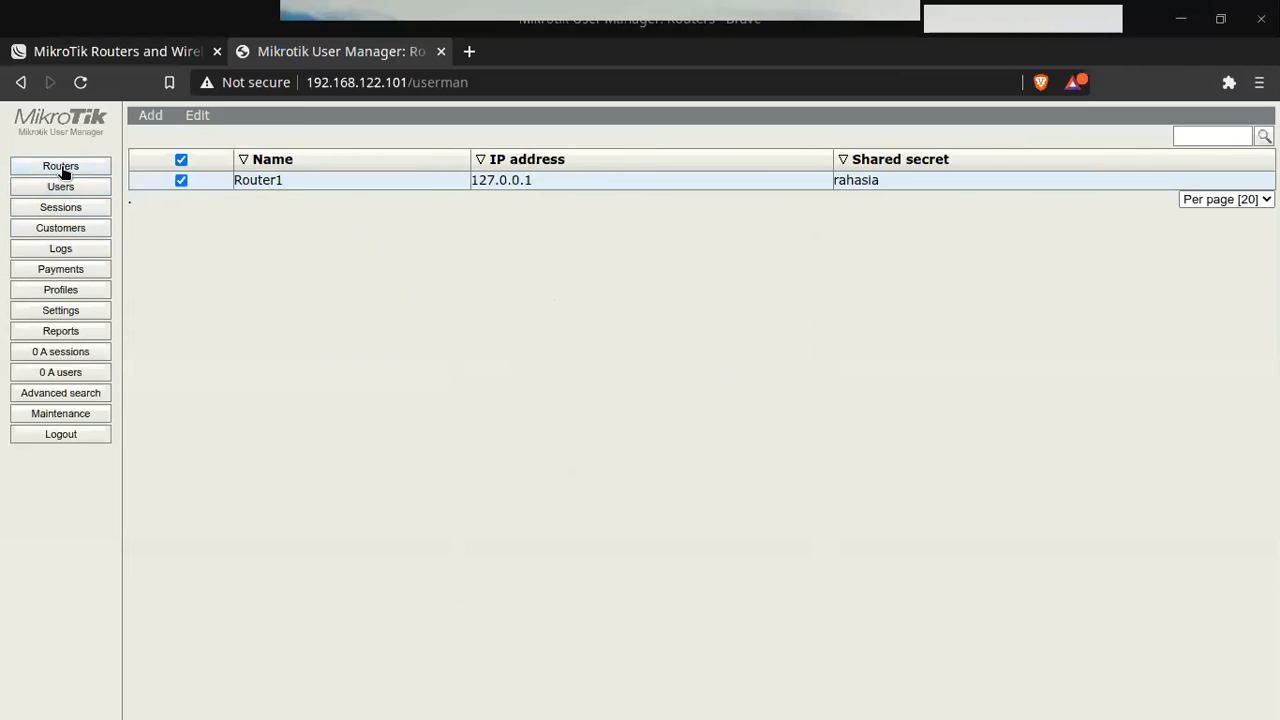
click(276, 180)
click(733, 483)
click(86, 188)
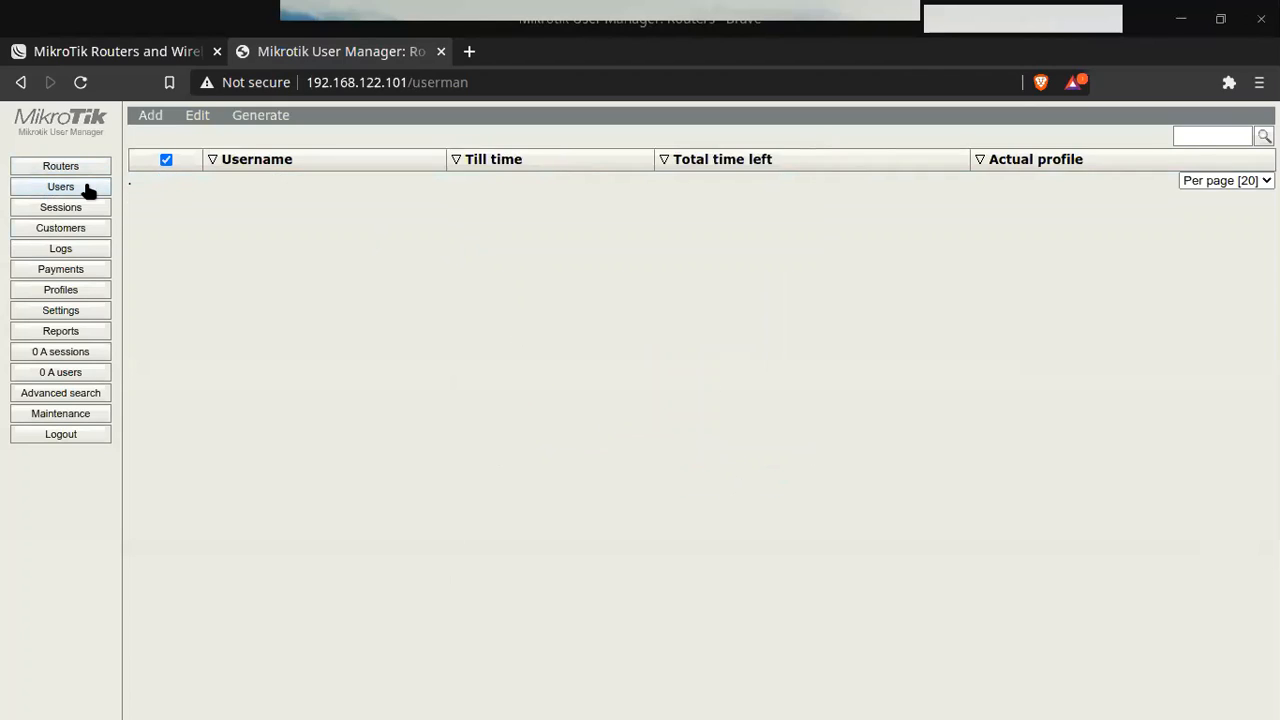
click(82, 170)
click(81, 190)
click(84, 169)
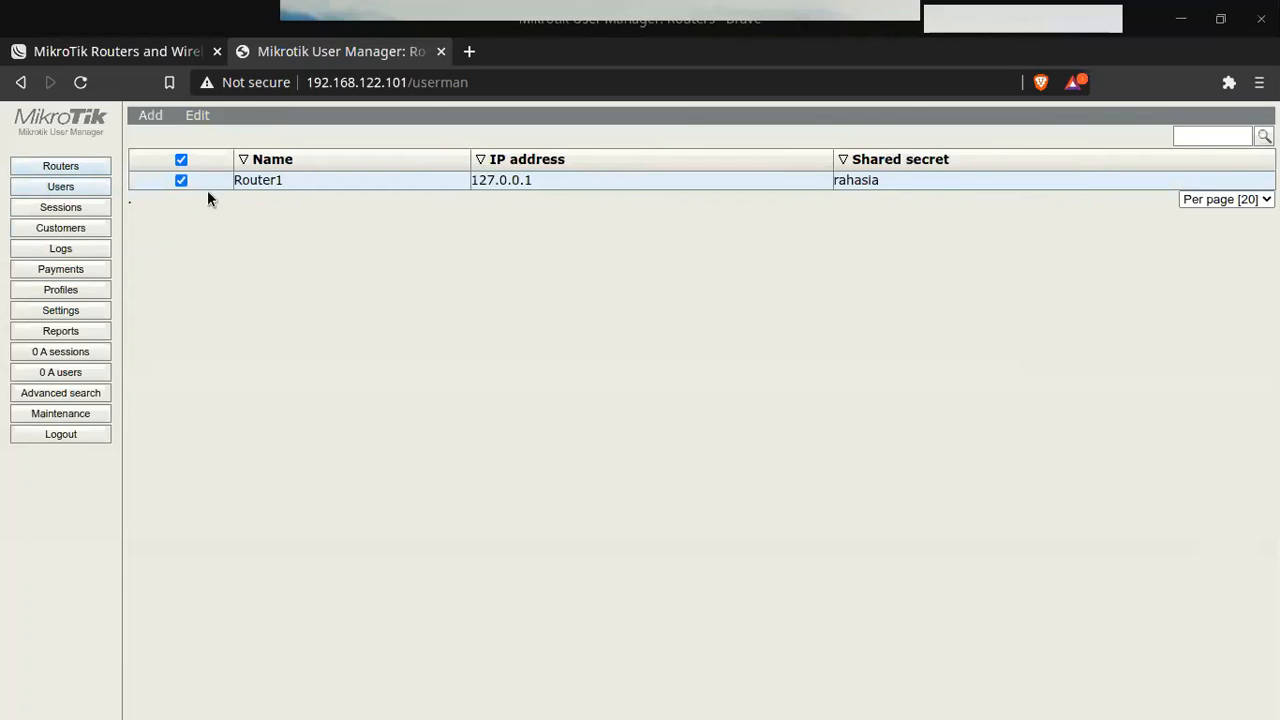
key(alt+Tab)
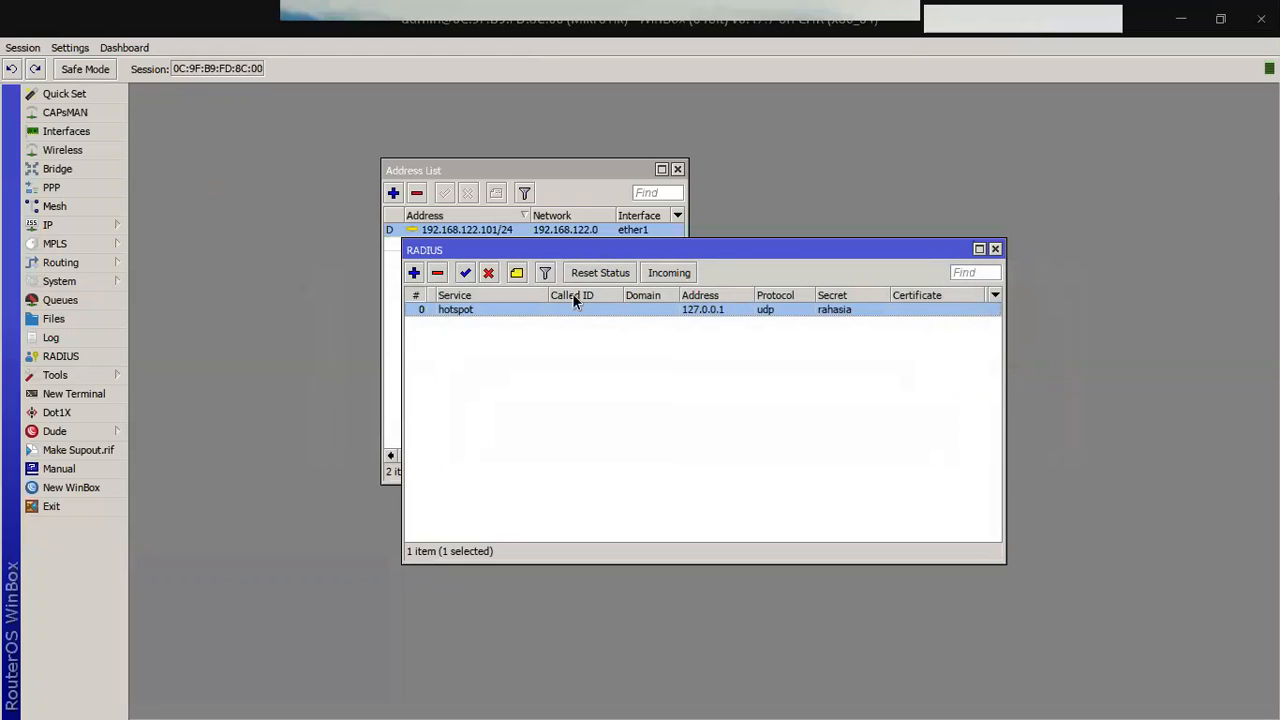
Step: Review the hotspot RADIUS entry, then open IP > Hotspot and inspect server hotspot1's settings
double_click(630, 310)
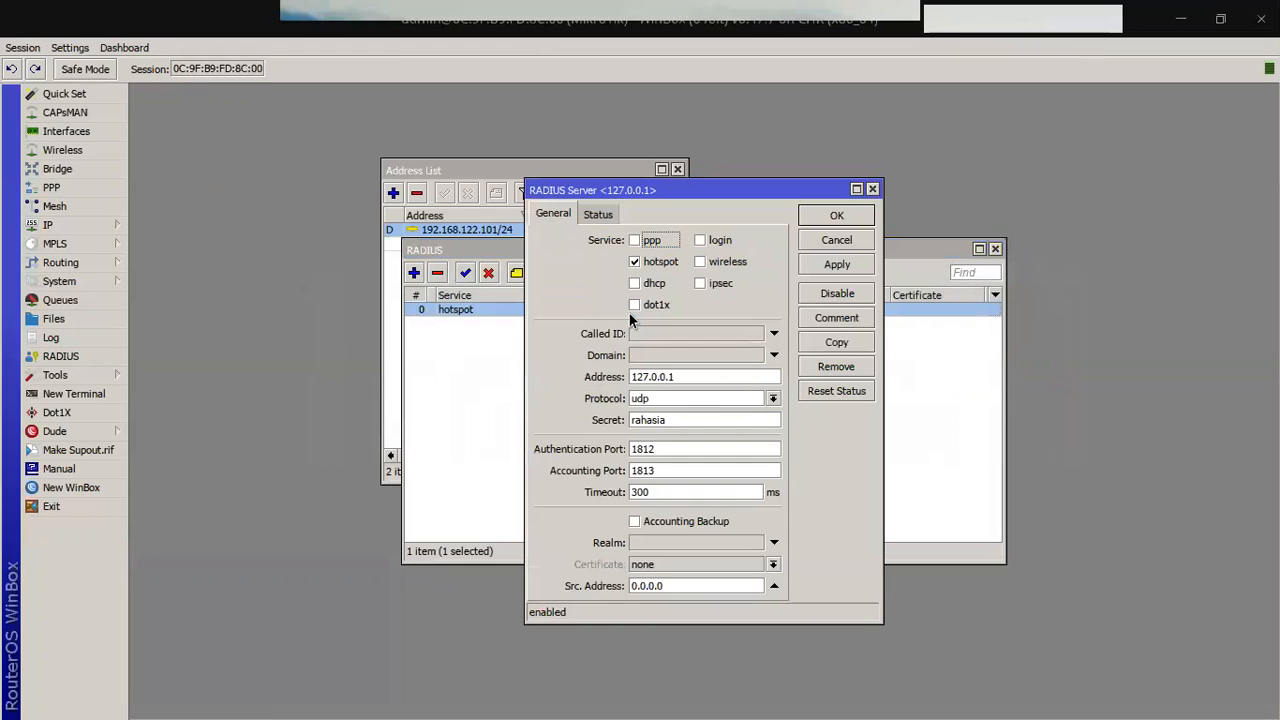
click(873, 189)
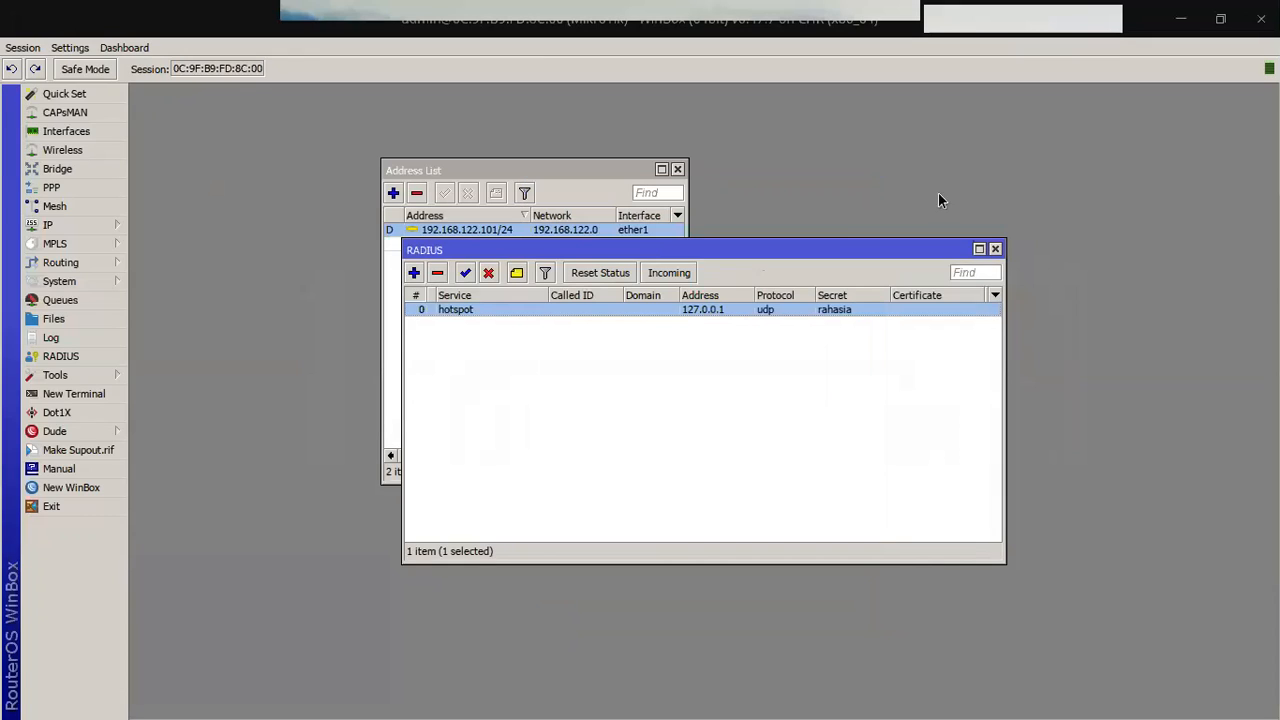
click(995, 248)
click(88, 226)
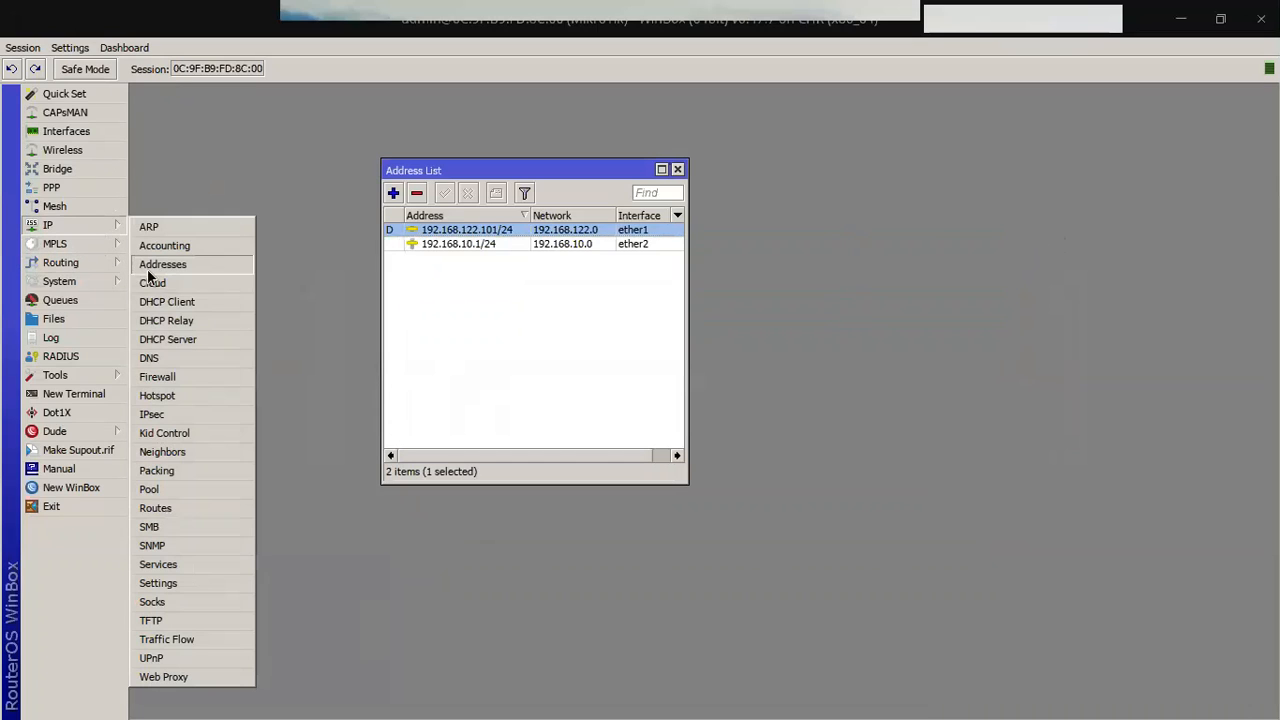
click(170, 394)
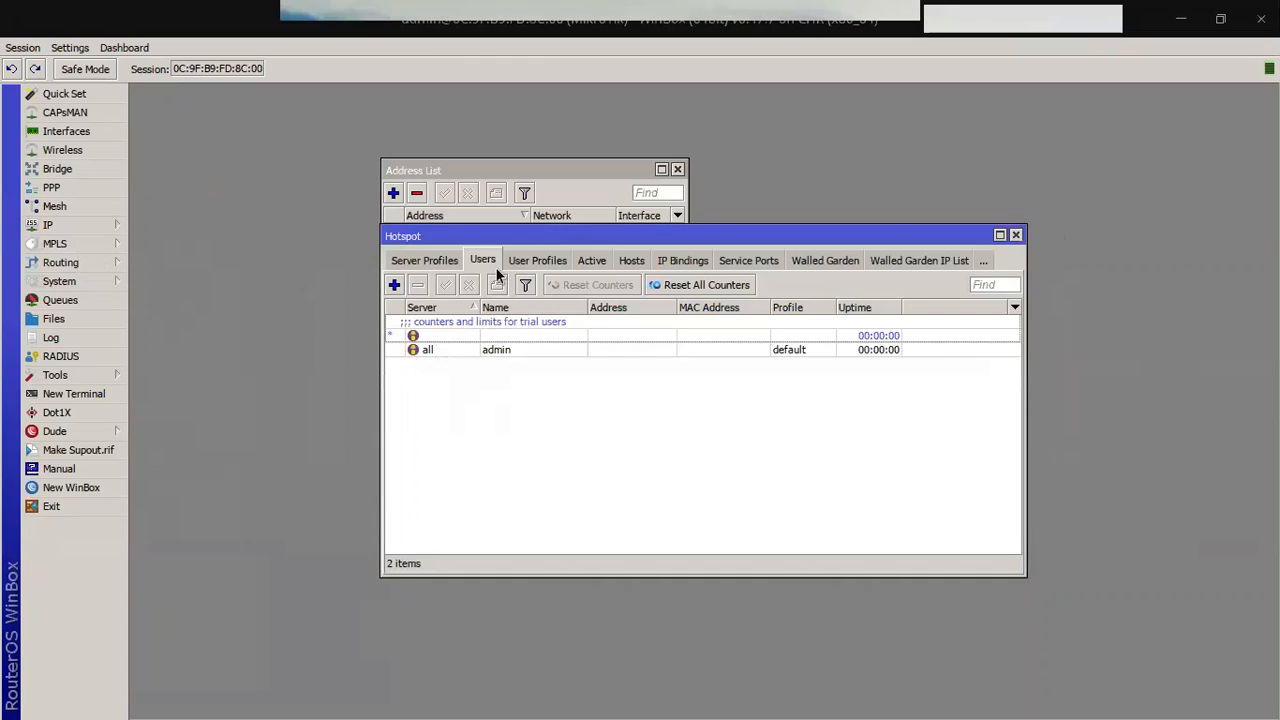
click(449, 259)
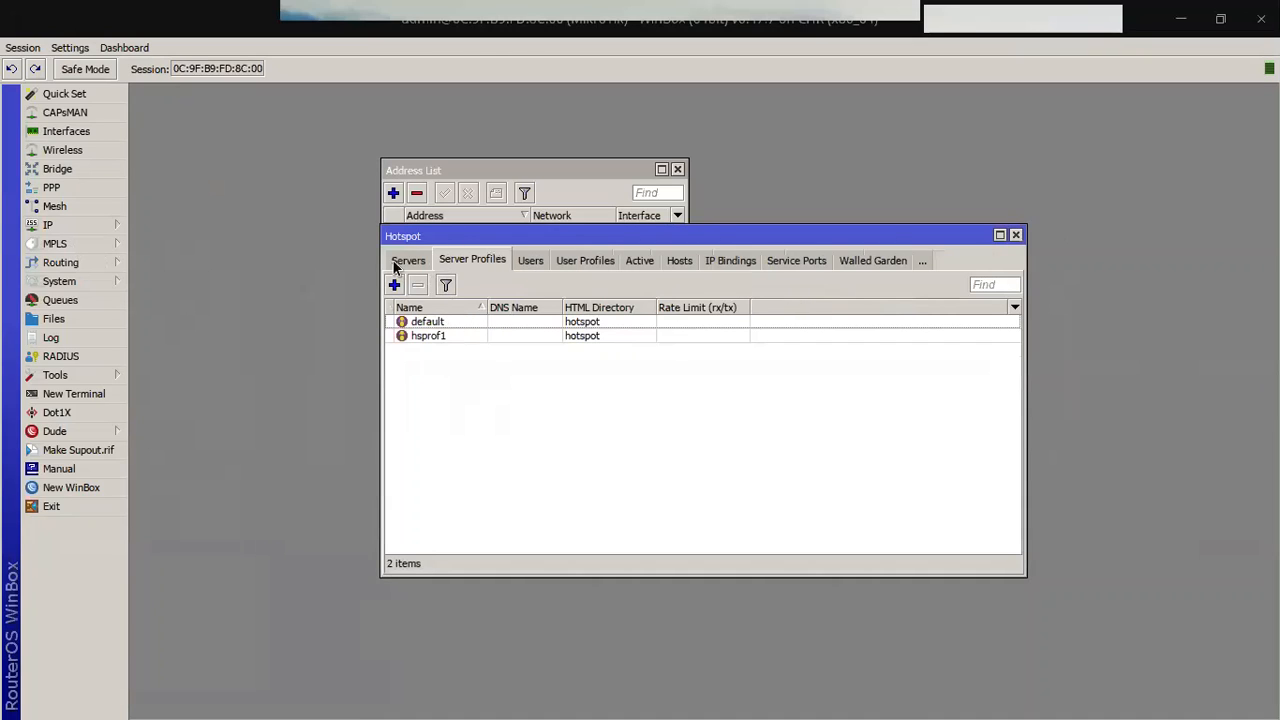
click(408, 260)
double_click(431, 323)
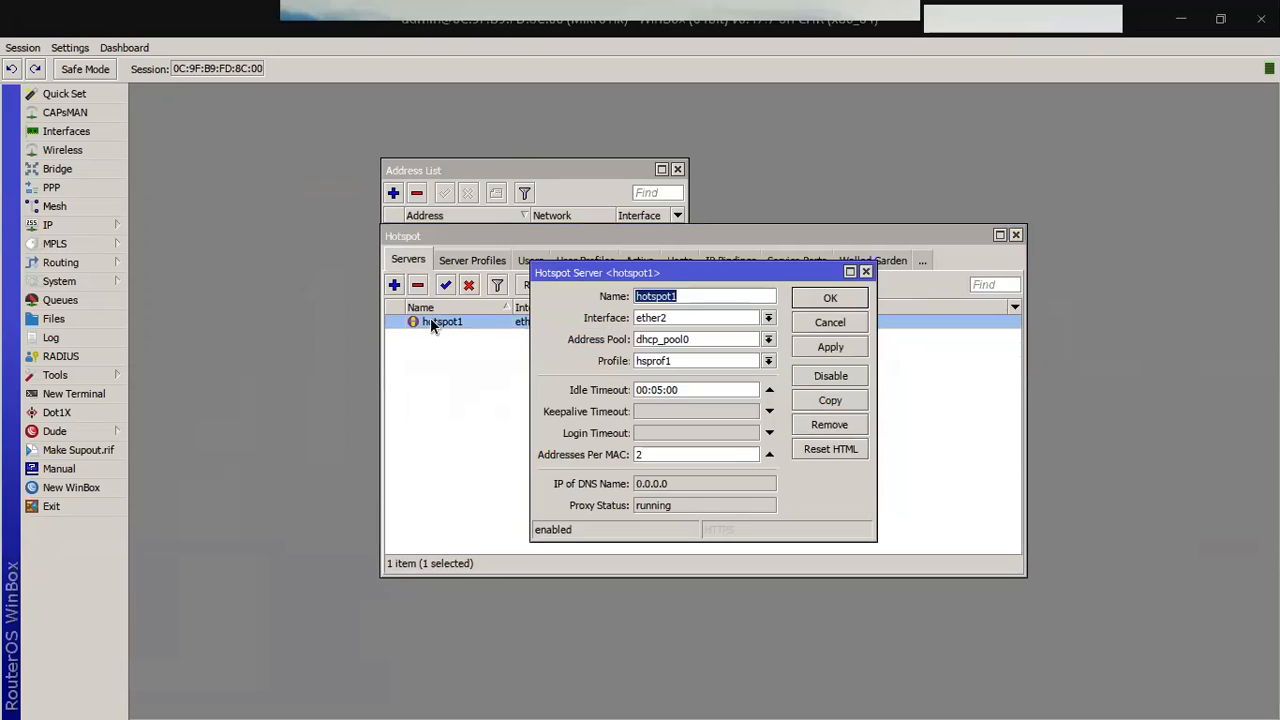
click(866, 272)
click(494, 262)
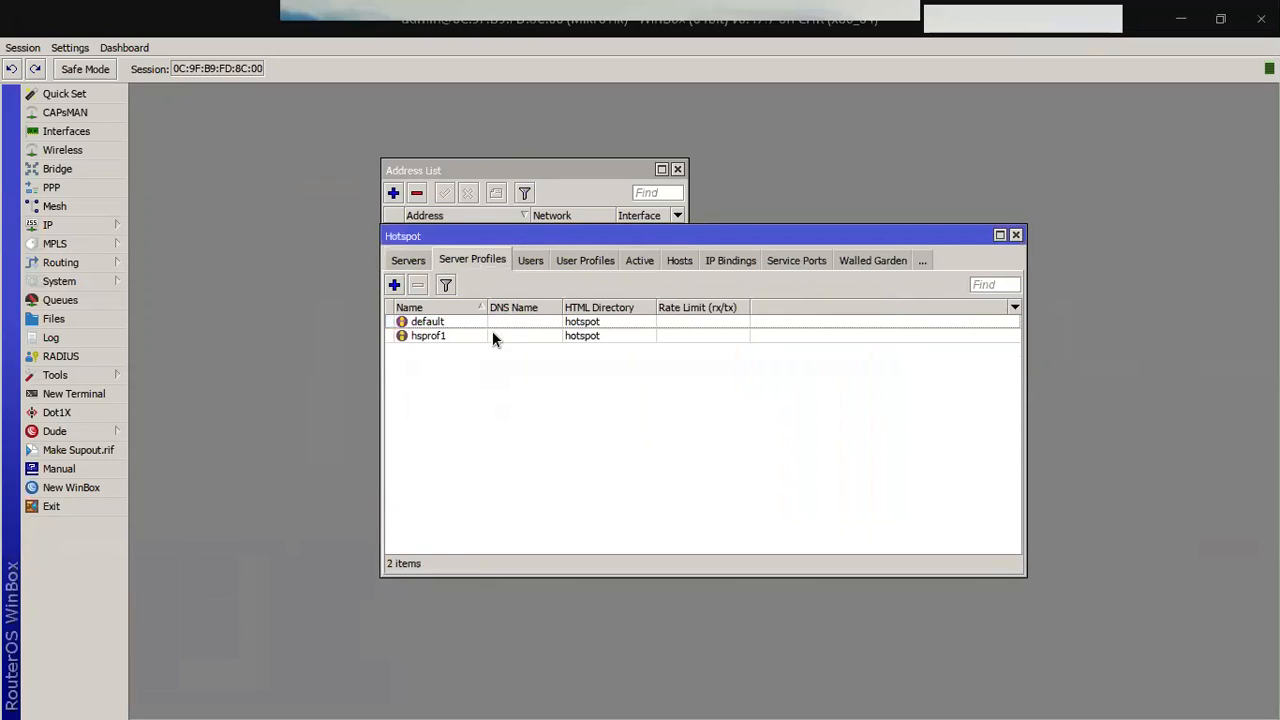
Step: Enable Use RADIUS on profile hsprof1, then check the hotspot users and close Hotspot
double_click(469, 336)
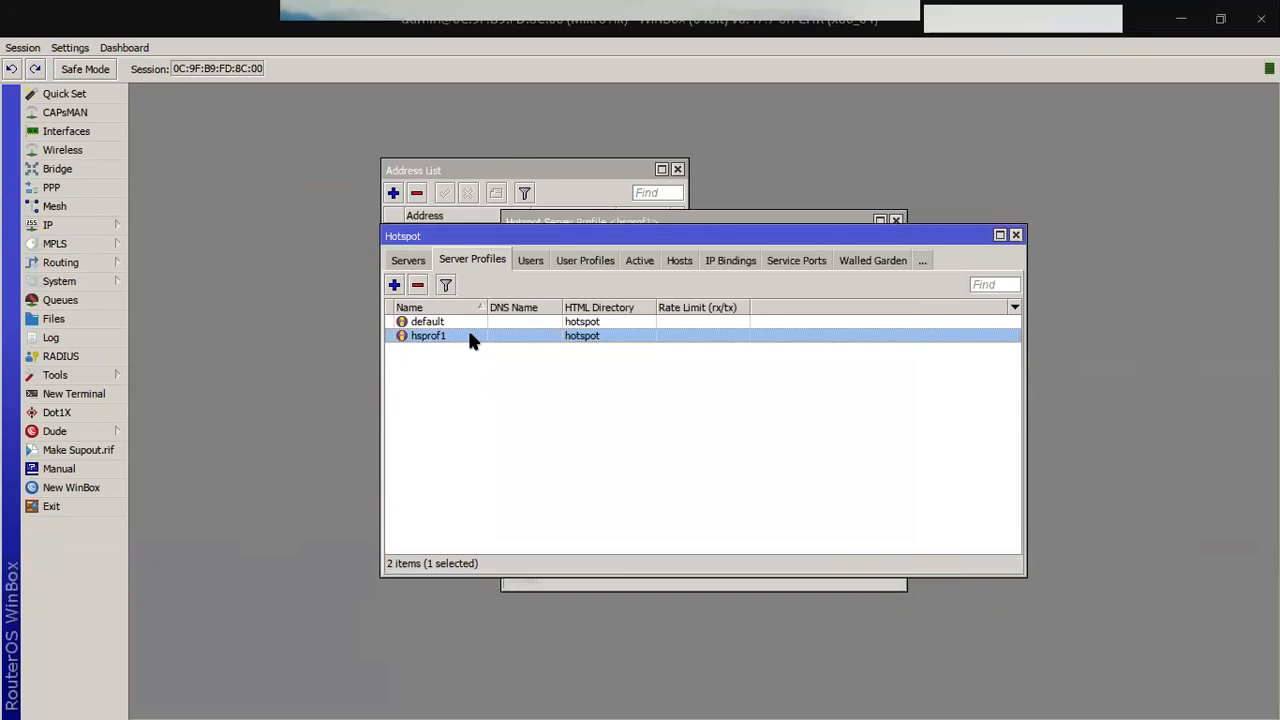
click(692, 218)
click(617, 246)
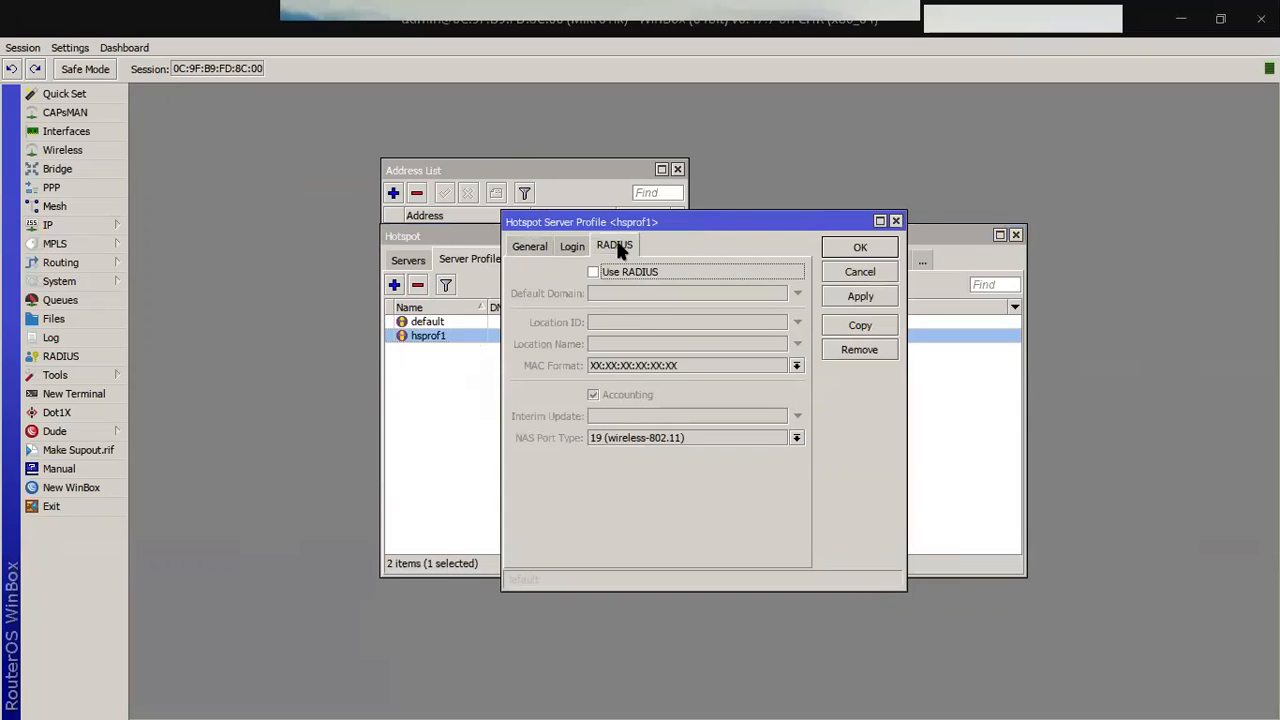
click(624, 272)
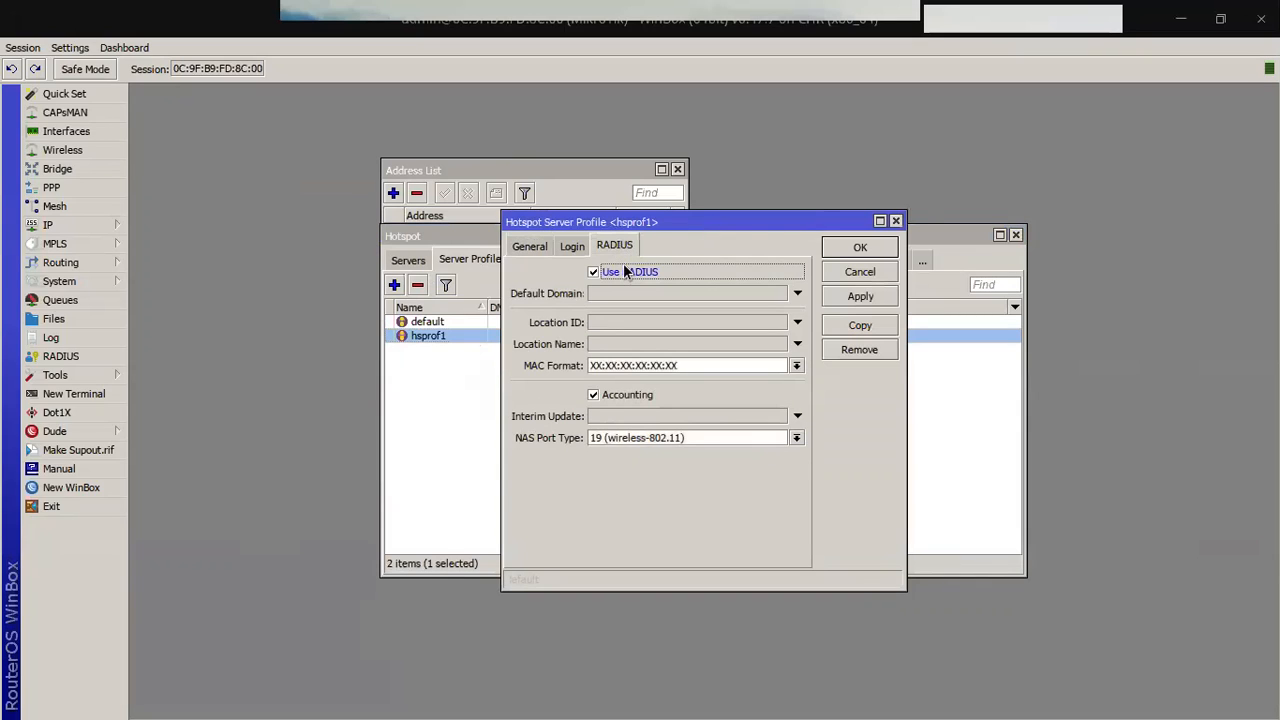
click(833, 300)
click(841, 245)
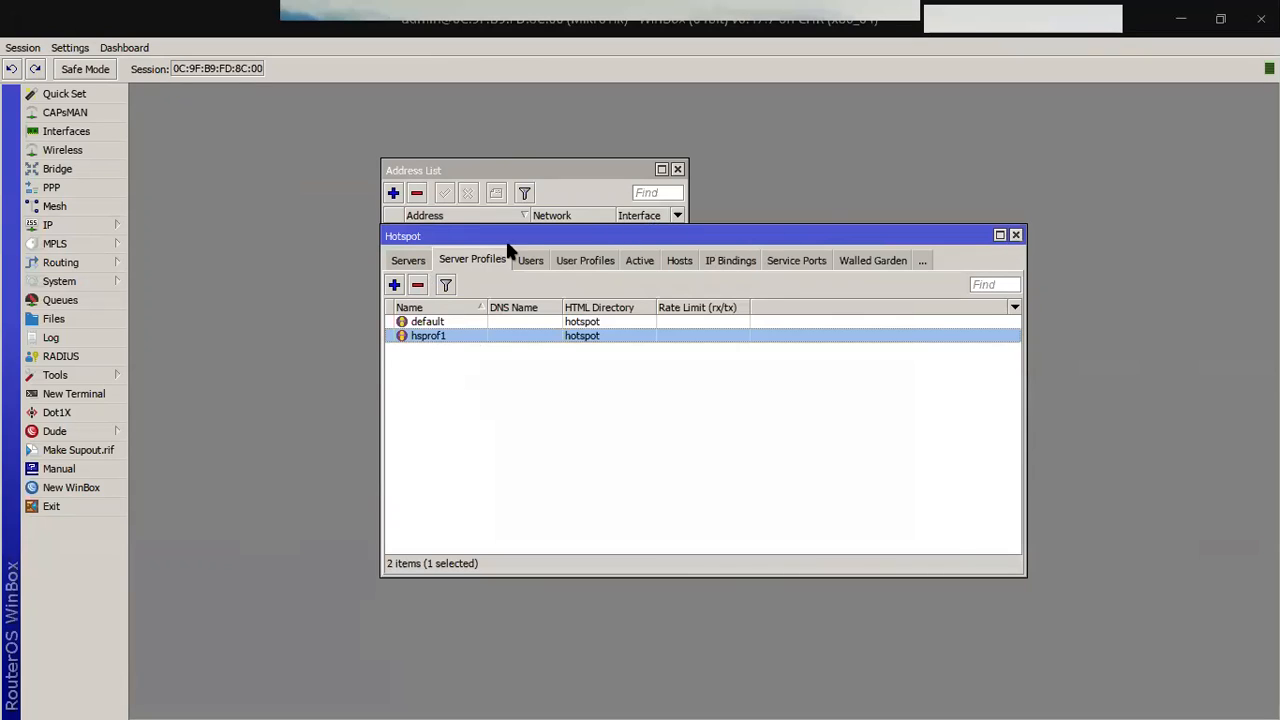
click(530, 260)
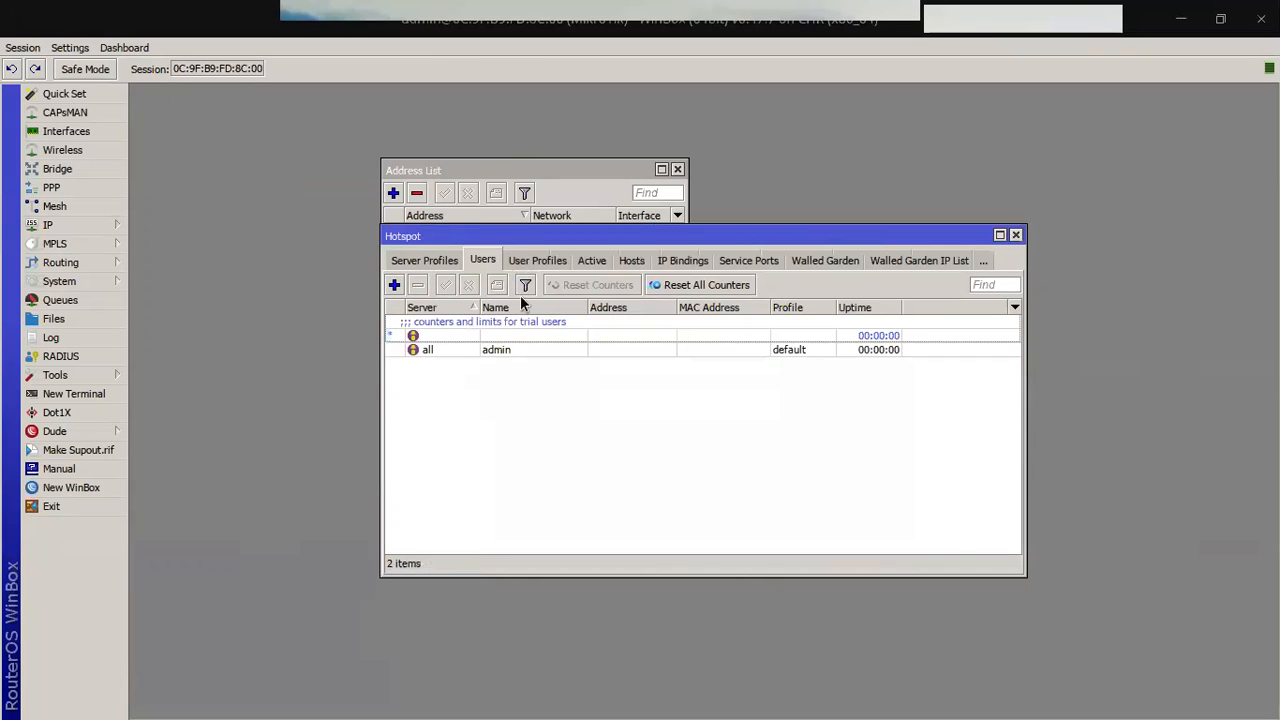
click(483, 352)
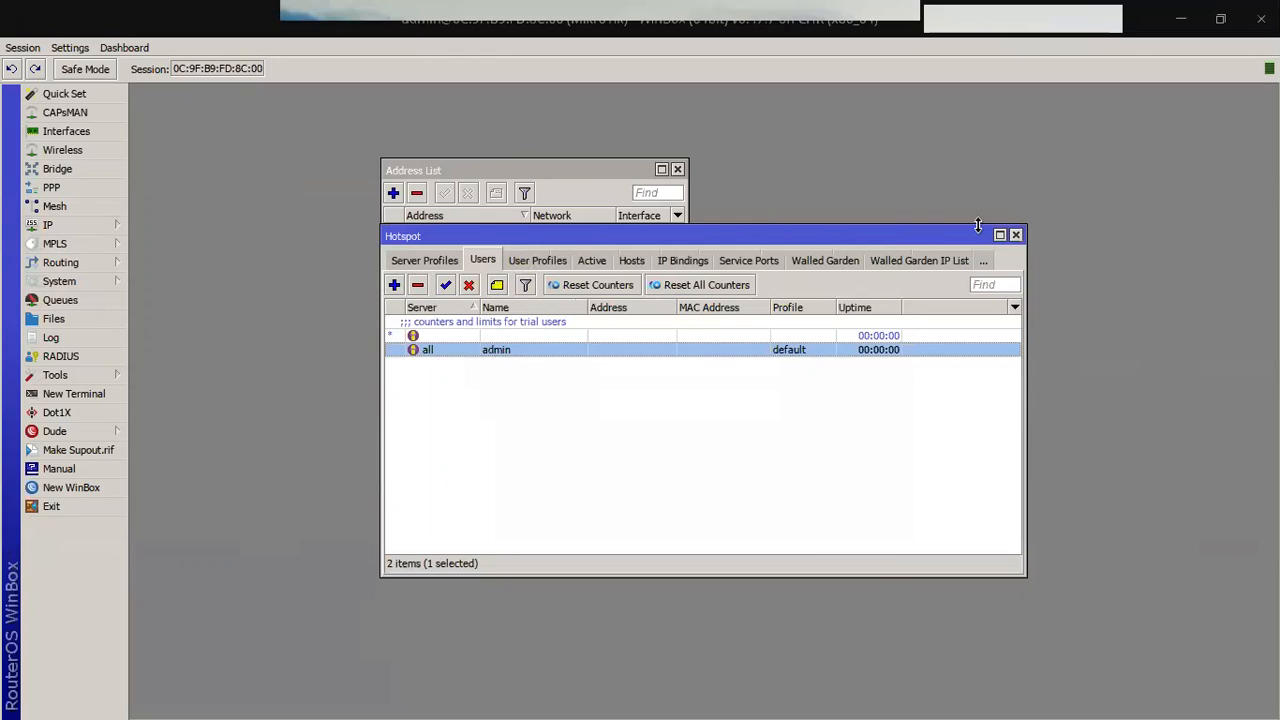
click(1015, 235)
Step: Switch to the lab's TightVNC Firefox and load 192.168.10.1 in its address bar
key(alt+Tab)
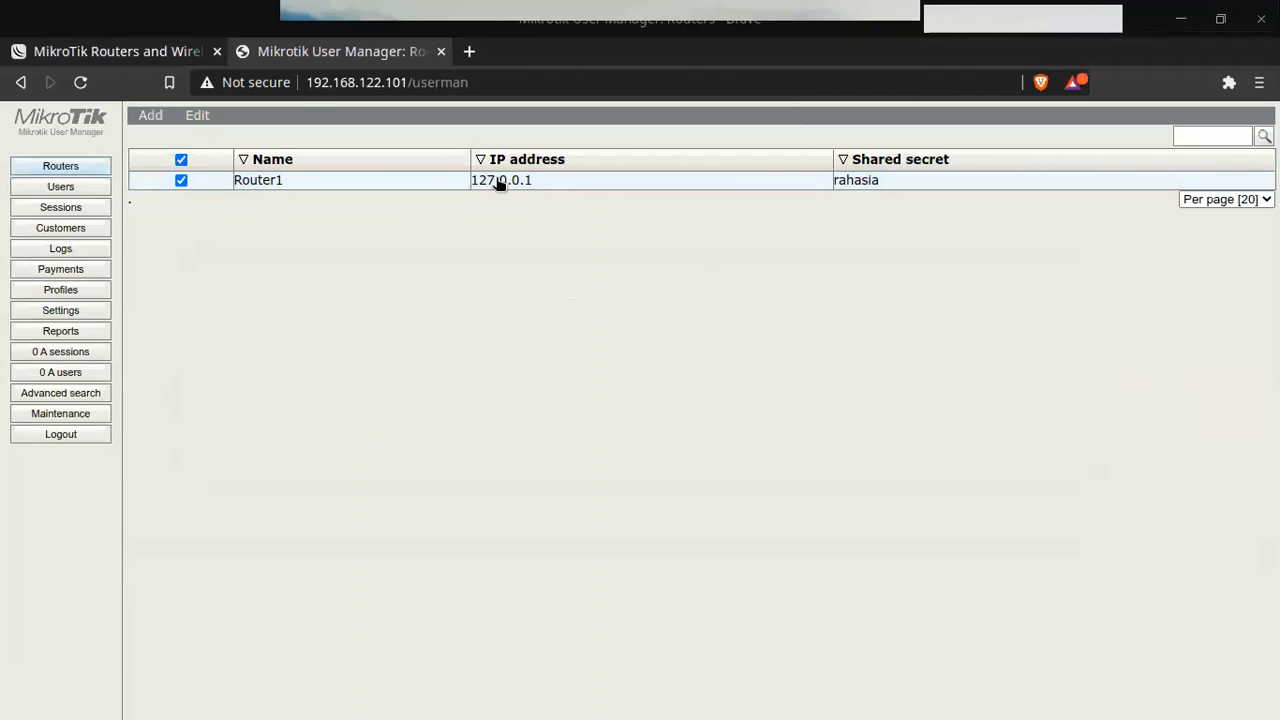
key(alt+Tab)
key(alt+Tab)
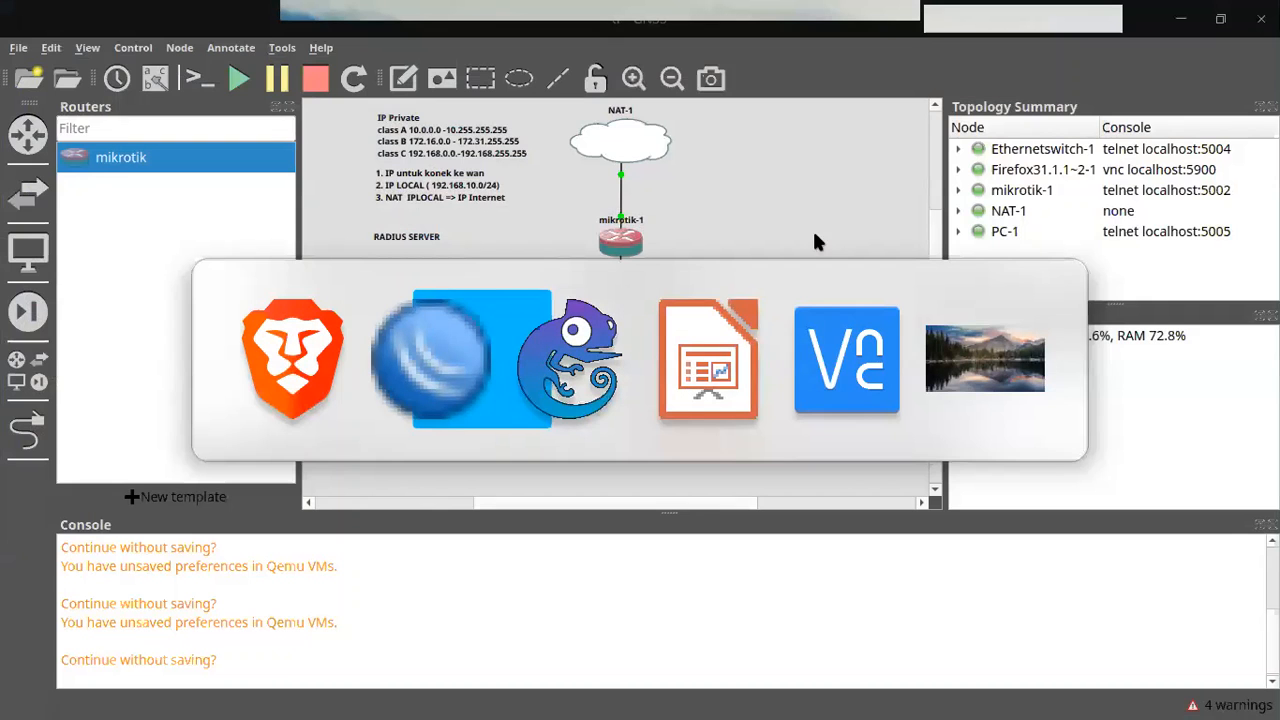
key(alt+Tab)
key(alt+Tab)
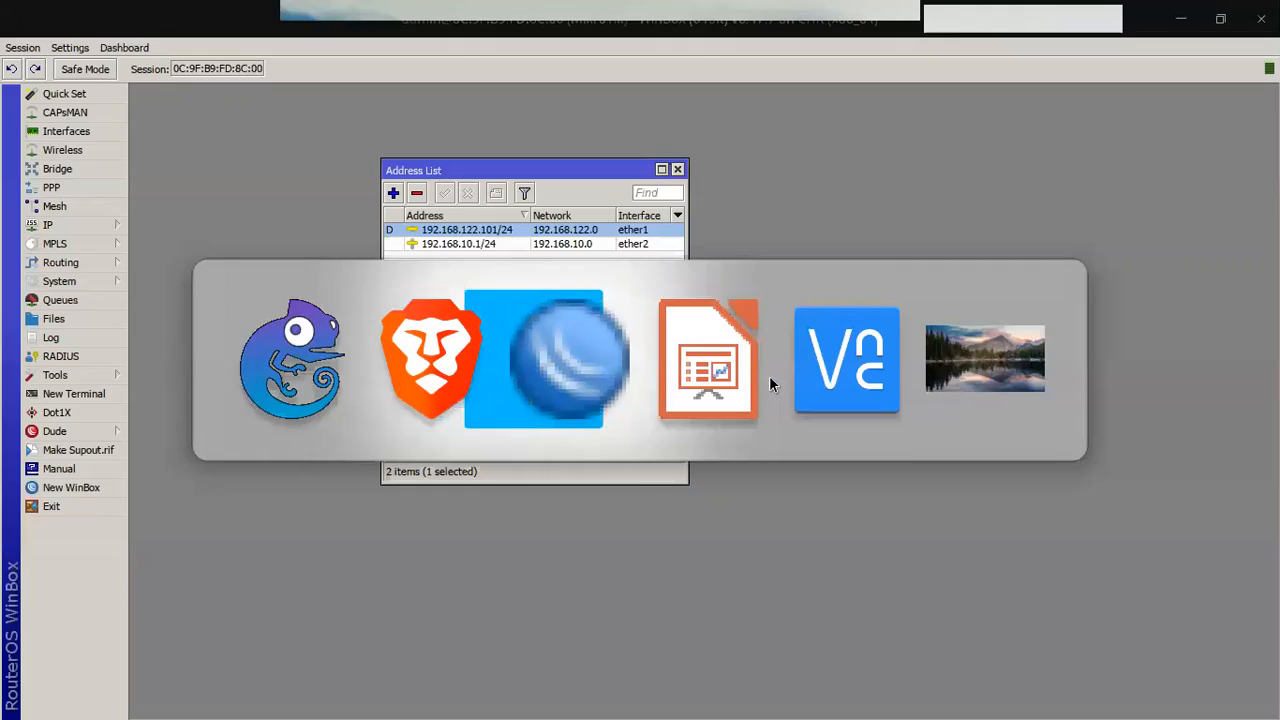
key(alt+Tab)
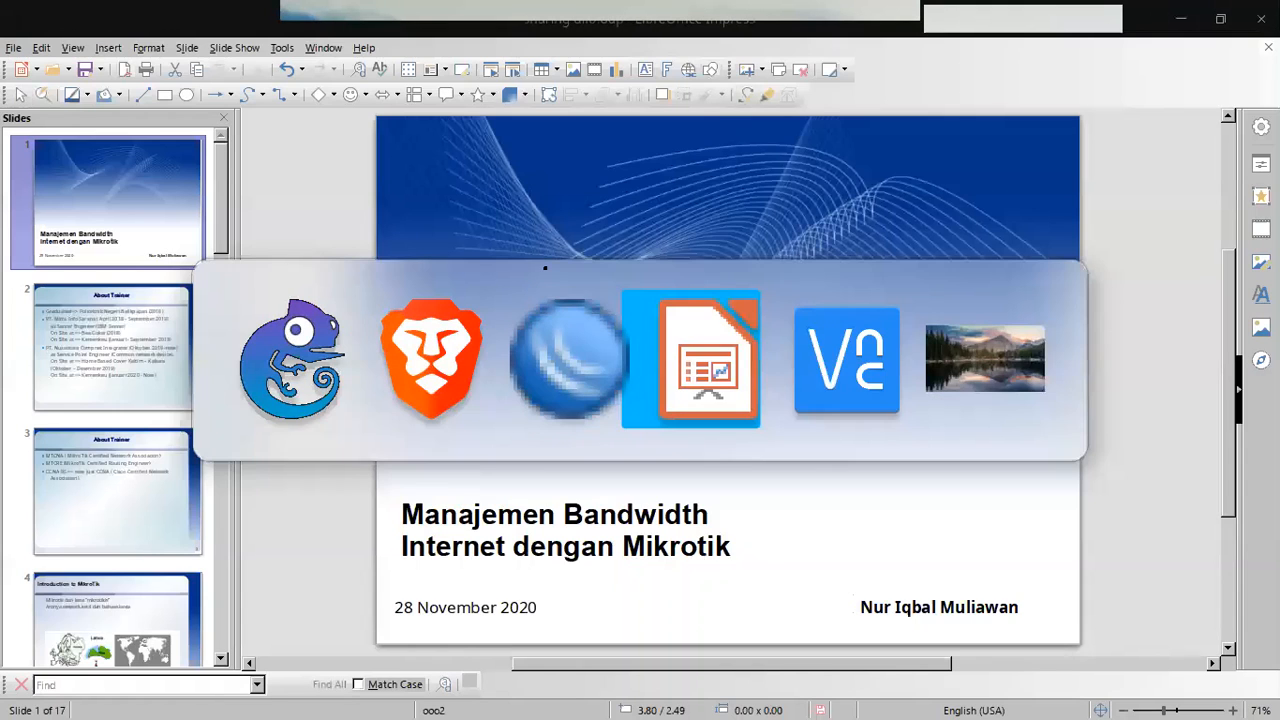
key(alt+Tab)
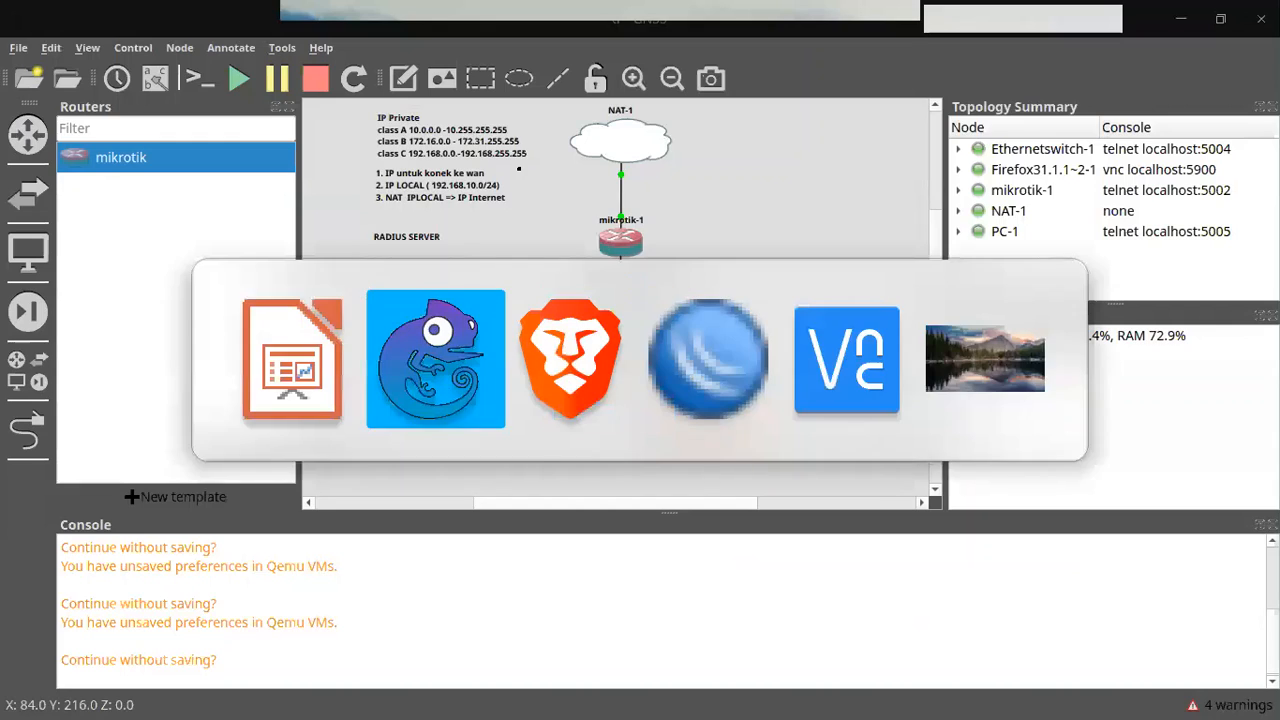
key(alt+Tab)
key(alt+Tab)
key(alt+Tab)
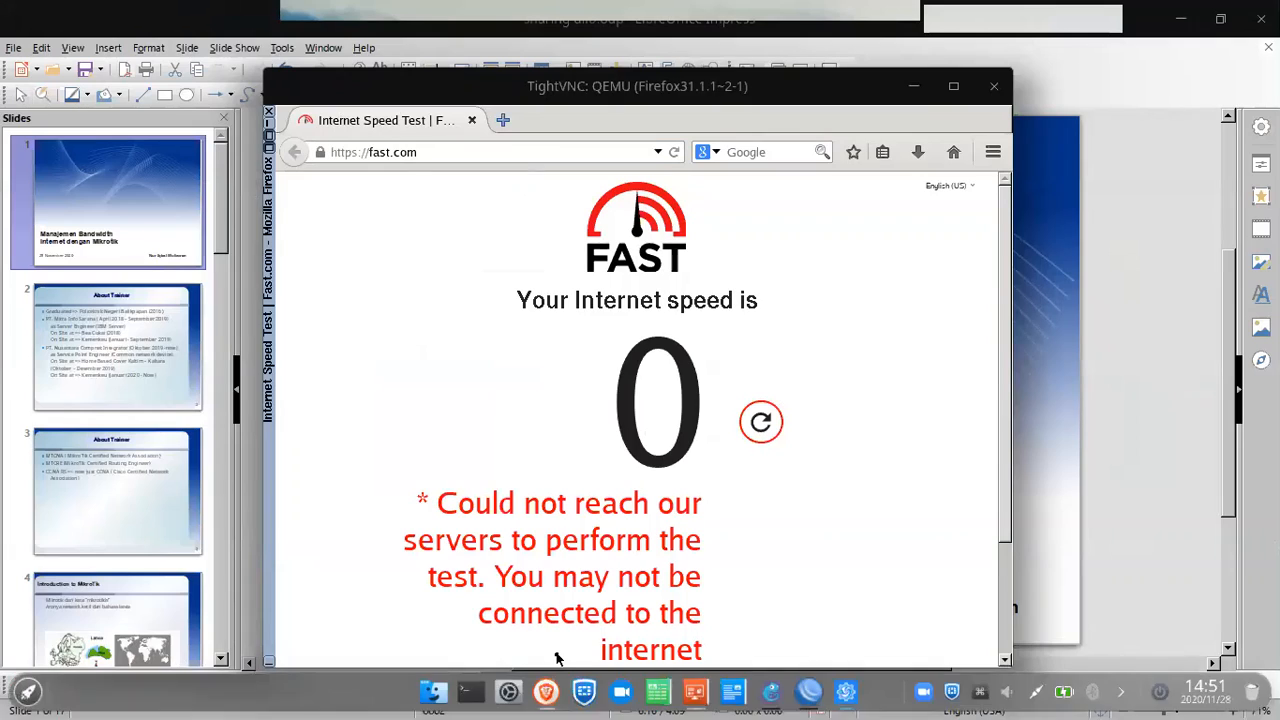
click(429, 149)
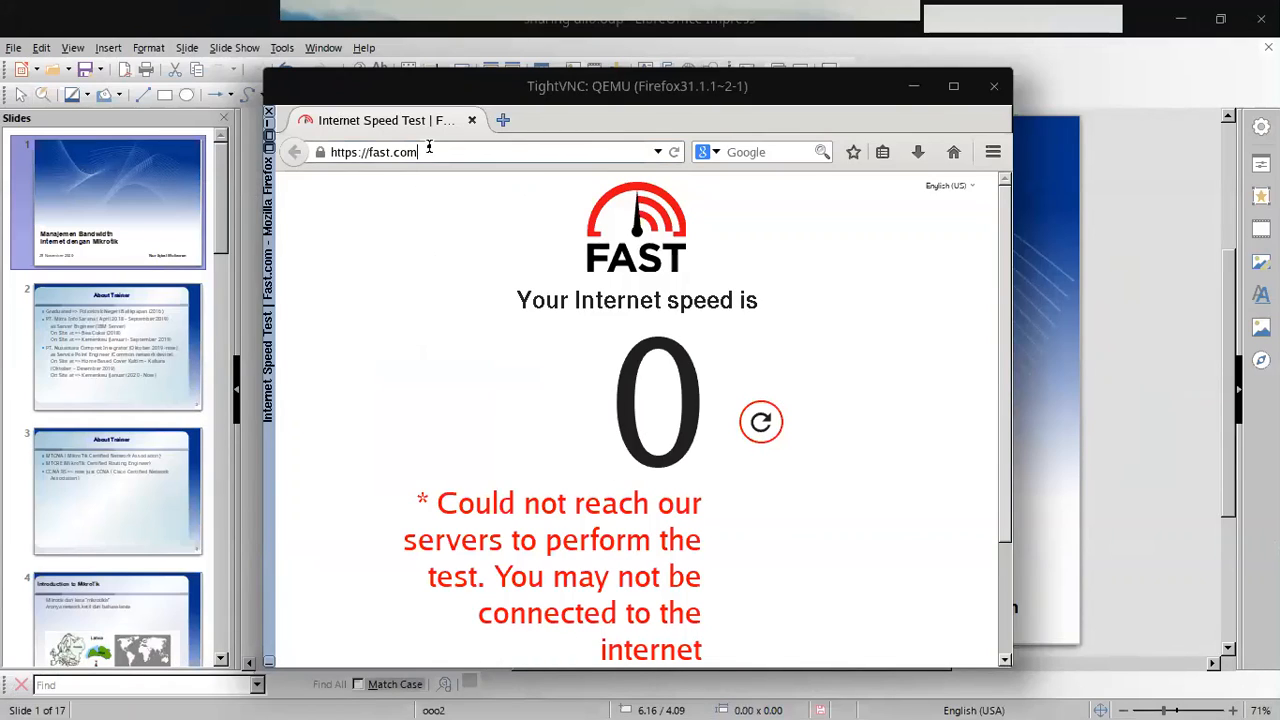
key(ctrl+a)
text(192.1)
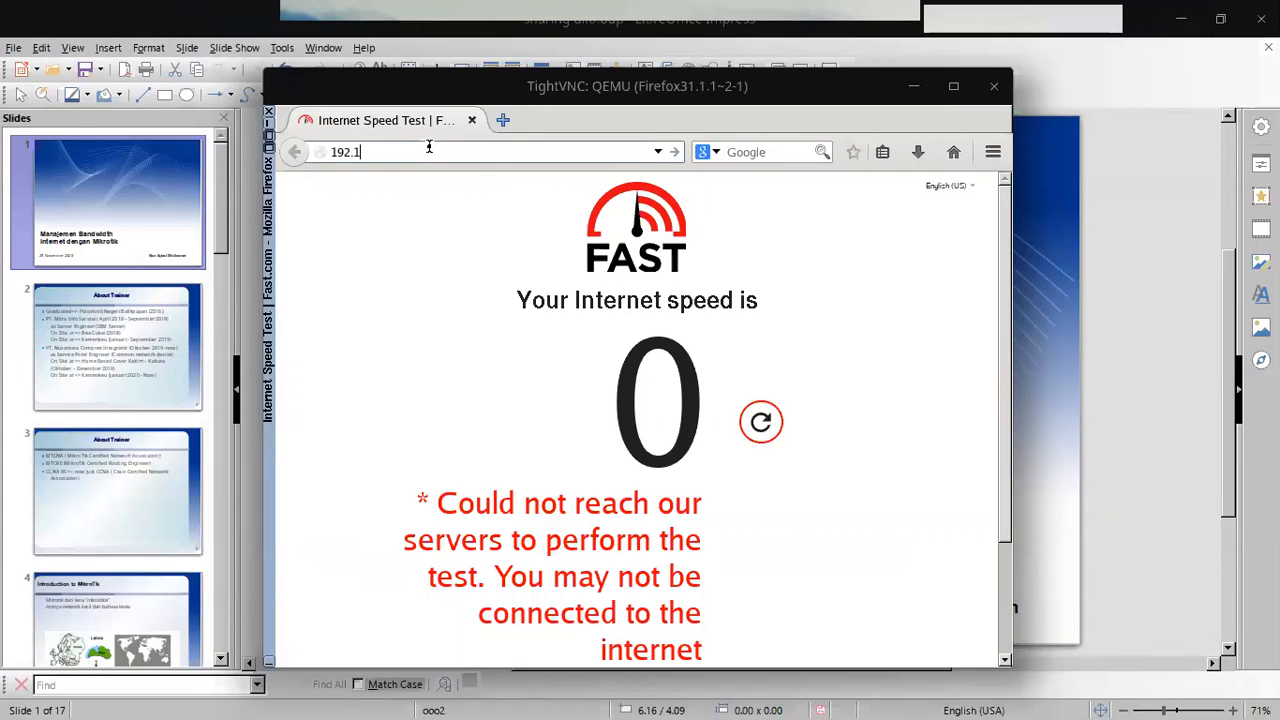
text(68.10.)
text(1)
key(Return)
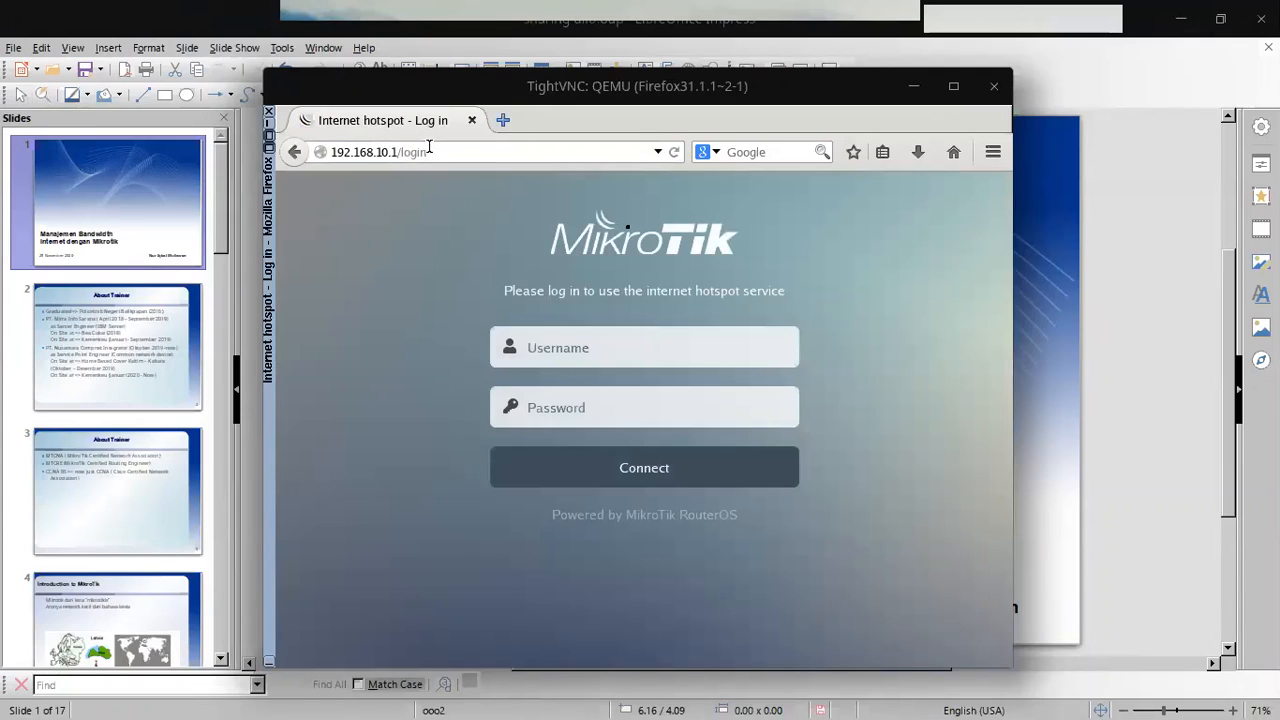
Step: Log in to the hotspot page with user name admin
click(600, 352)
text(admin)
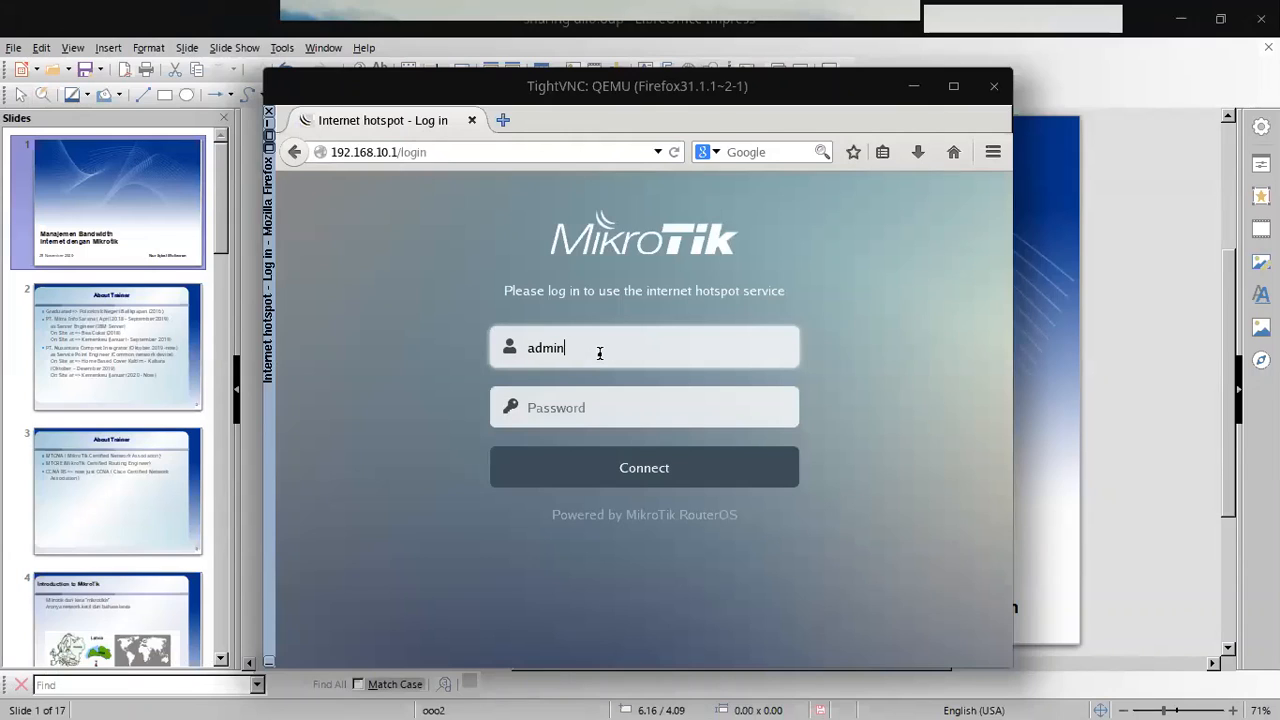
click(676, 472)
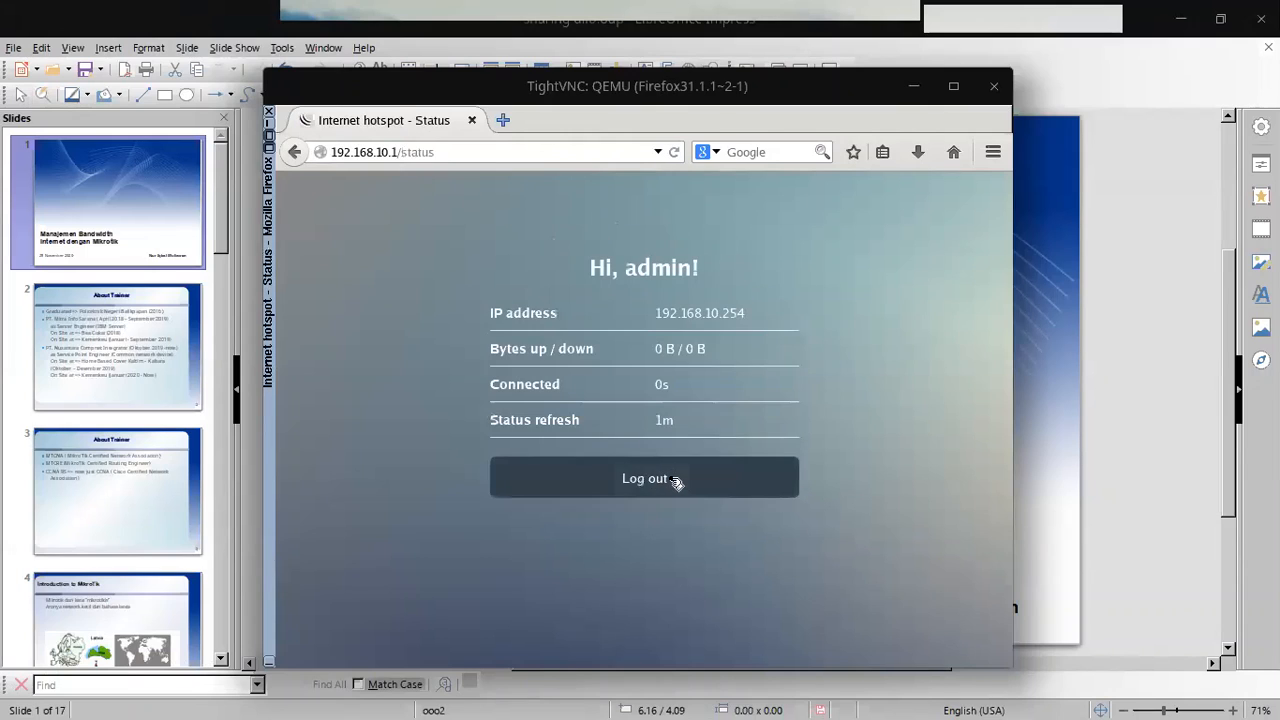
Step: Run the Fast.com speed test in a new tab, which reports 920 Kbps
click(505, 120)
text(fast.com/)
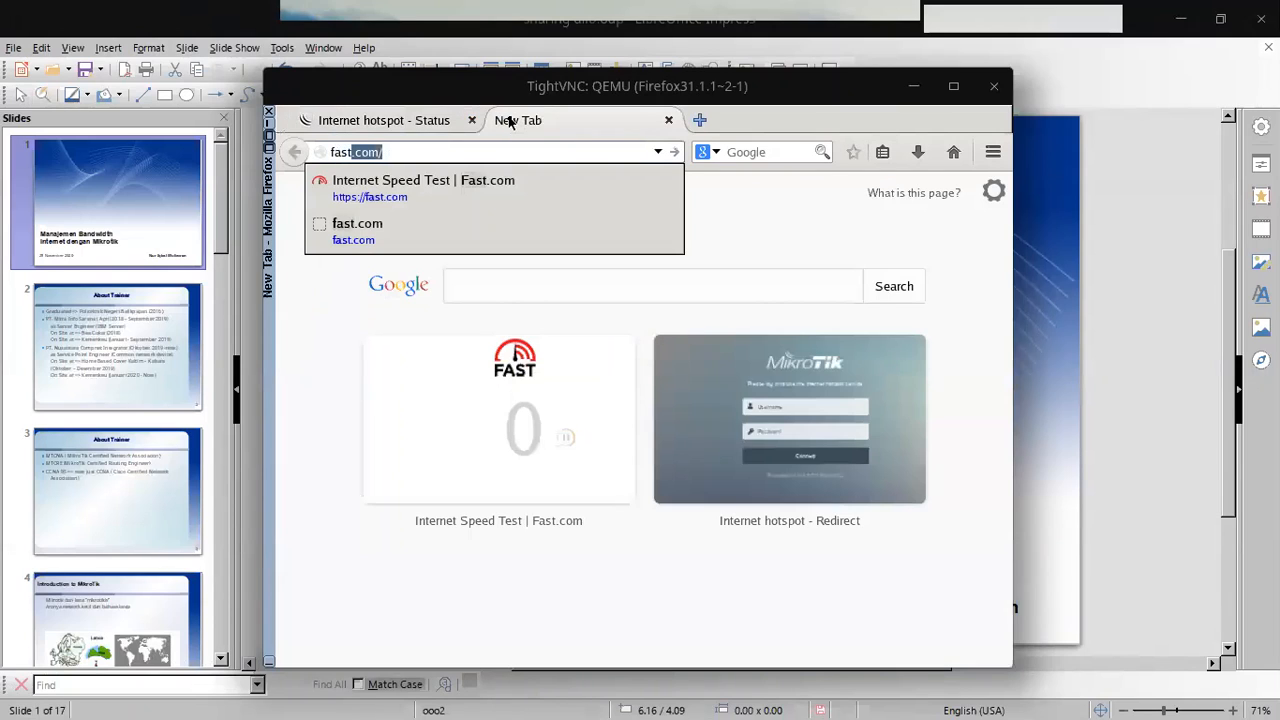
key(Return)
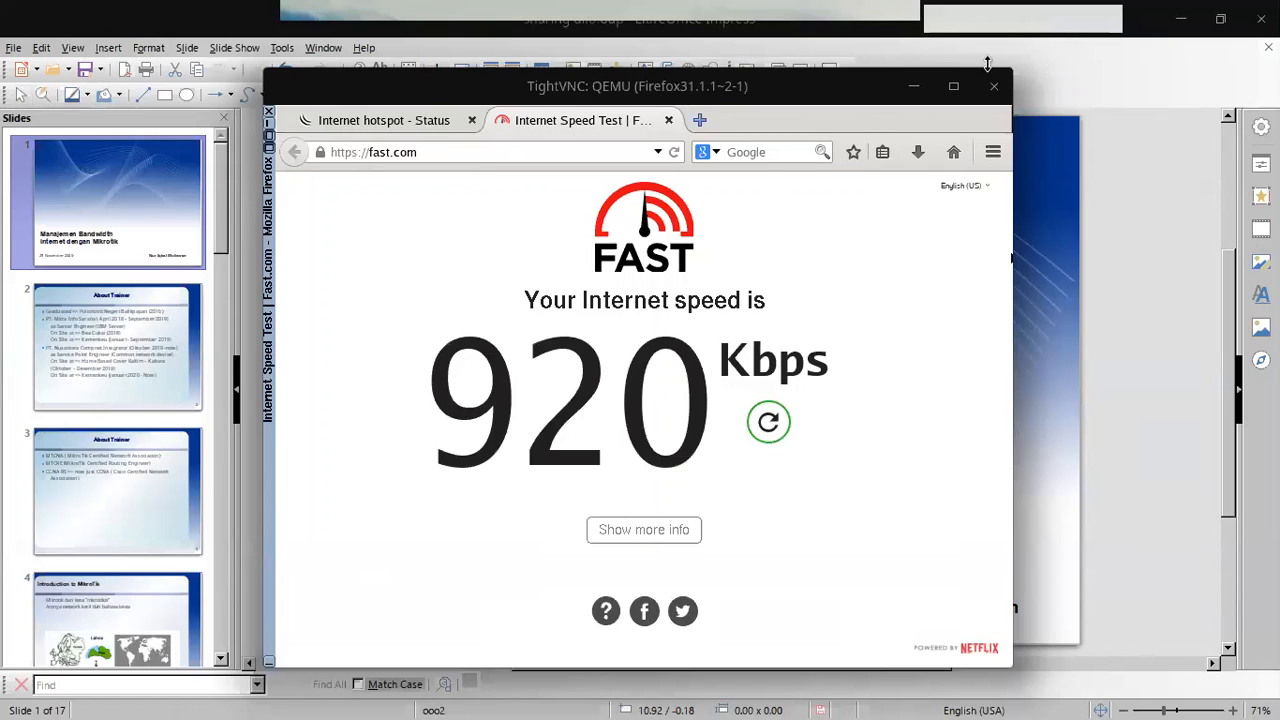
click(1177, 14)
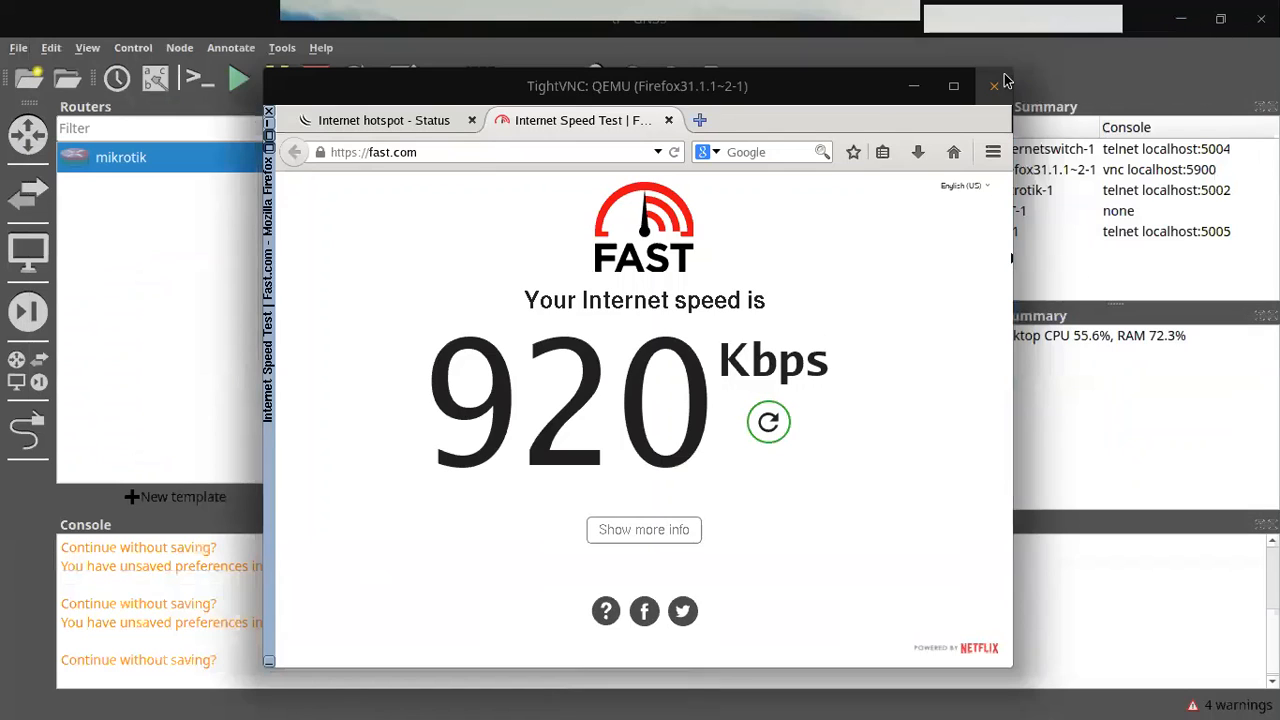
Step: Close the remote browser and Address List, then enter ROUTER_RADIUS_BPP as the router identity
click(1004, 86)
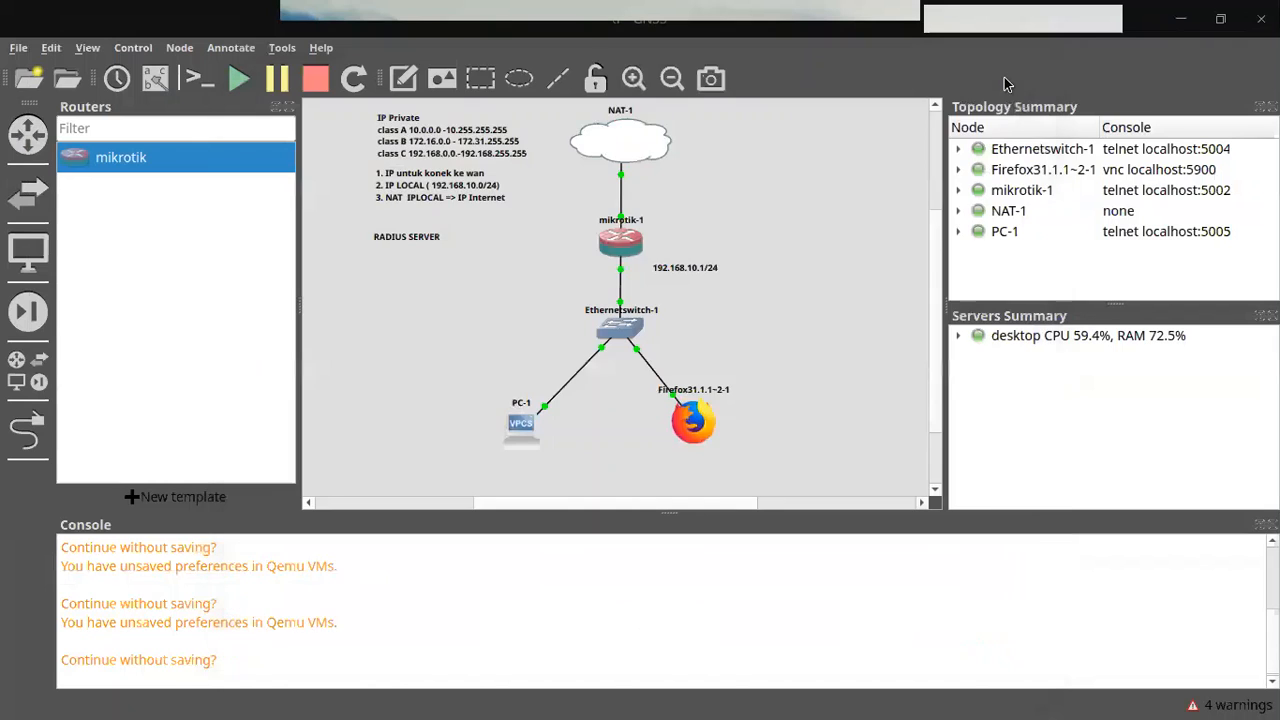
key(alt+Tab)
key(alt+Tab)
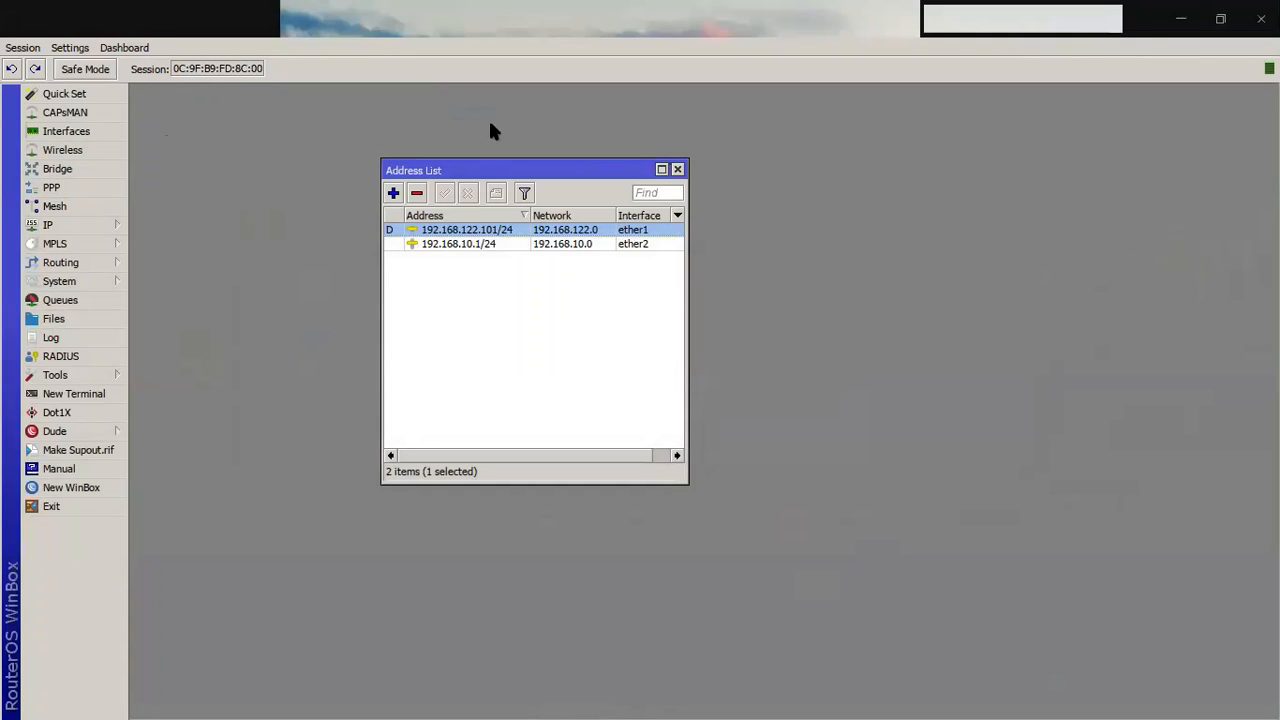
click(76, 281)
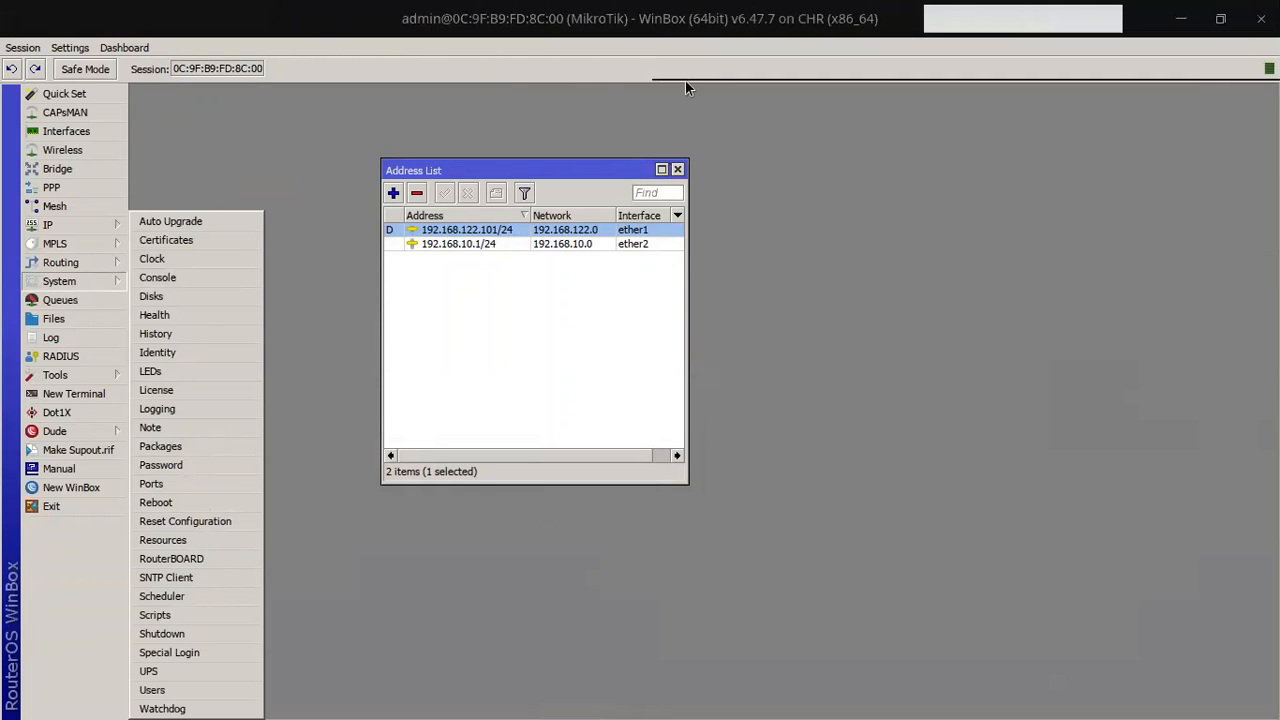
click(697, 578)
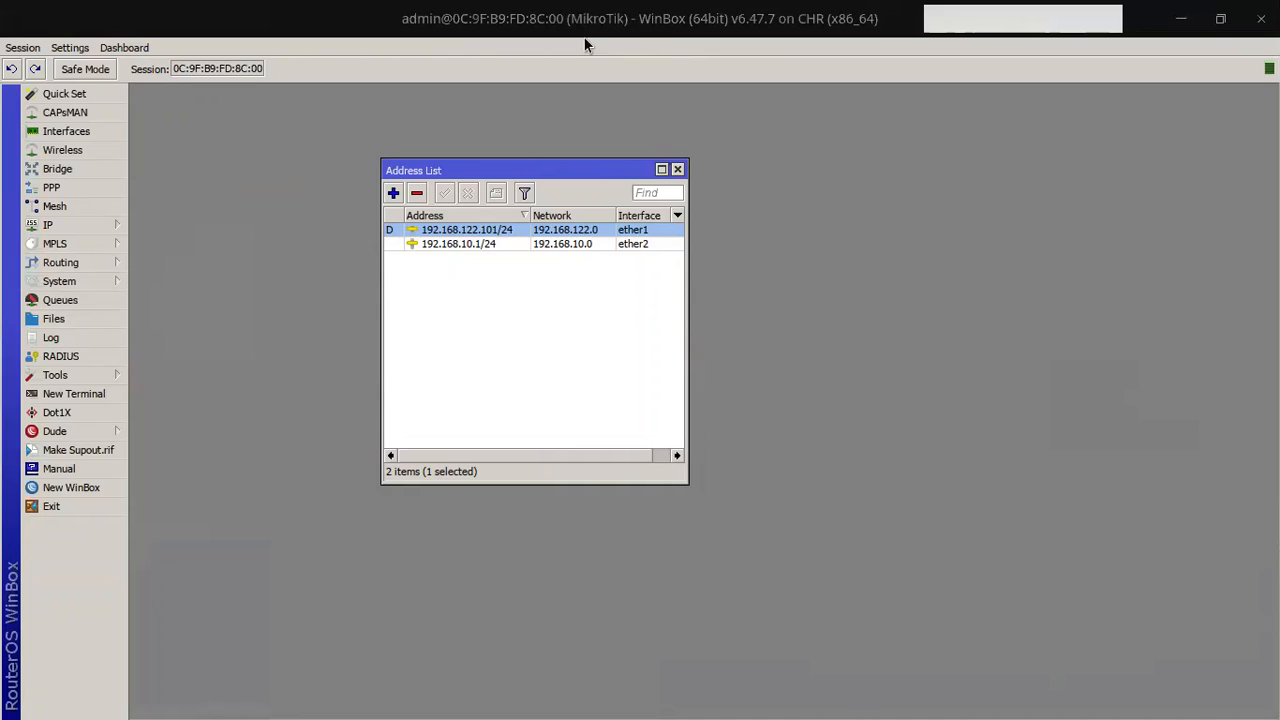
click(677, 169)
click(106, 273)
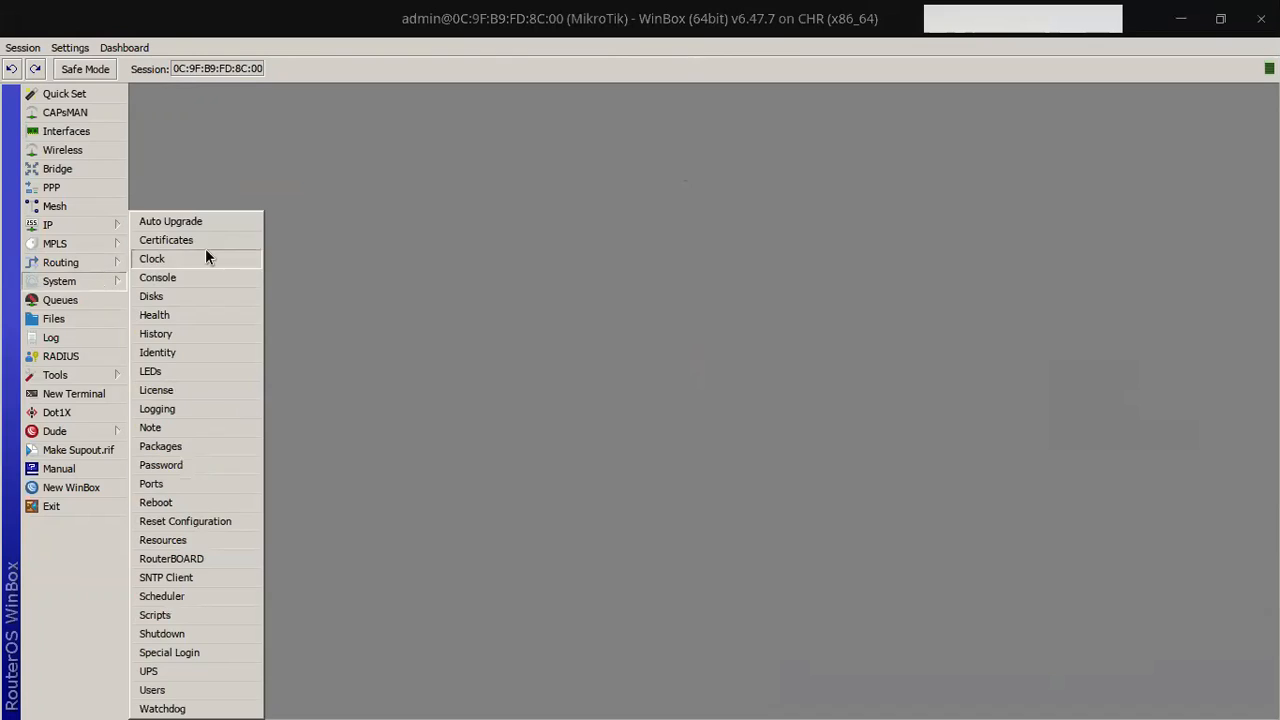
click(184, 353)
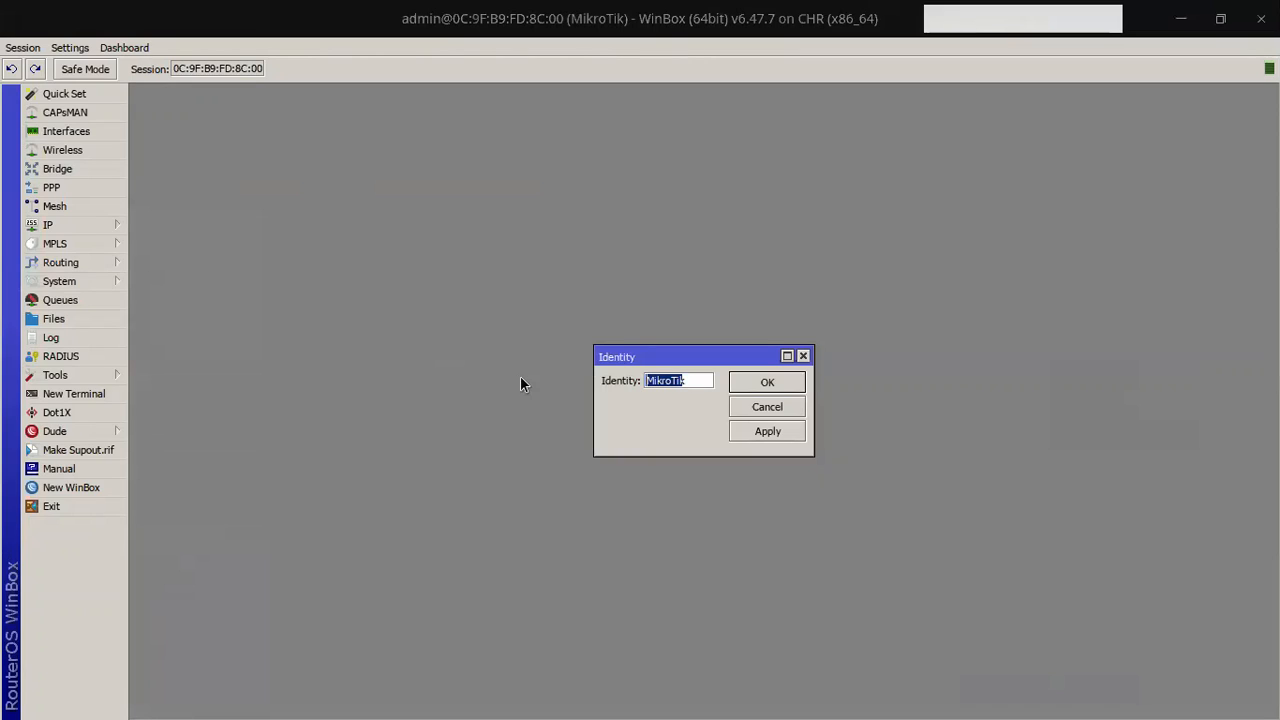
text(ROUTER)
text(_RADIU)
text(S_B)
text(PP)
Step: Confirm the identity and connect a new WinBox session to ROUTER_RADIUS_BPP at 192.168.122.101
click(767, 384)
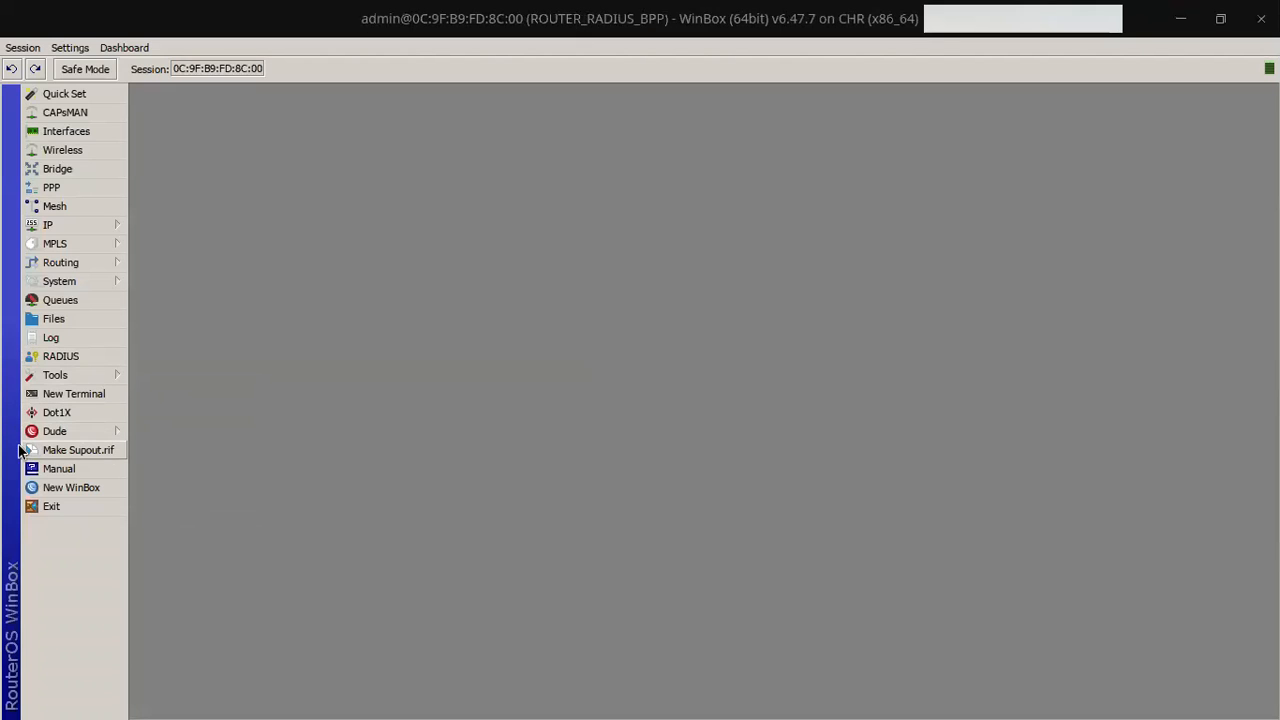
click(130, 487)
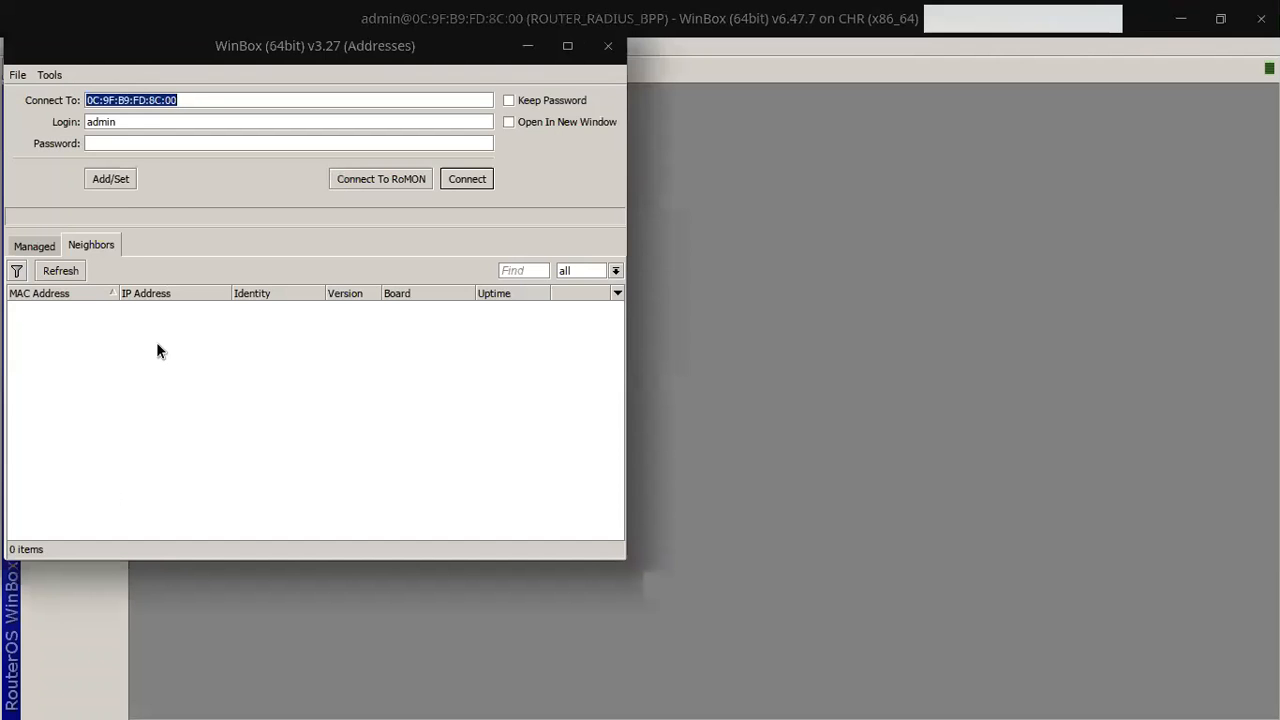
click(62, 270)
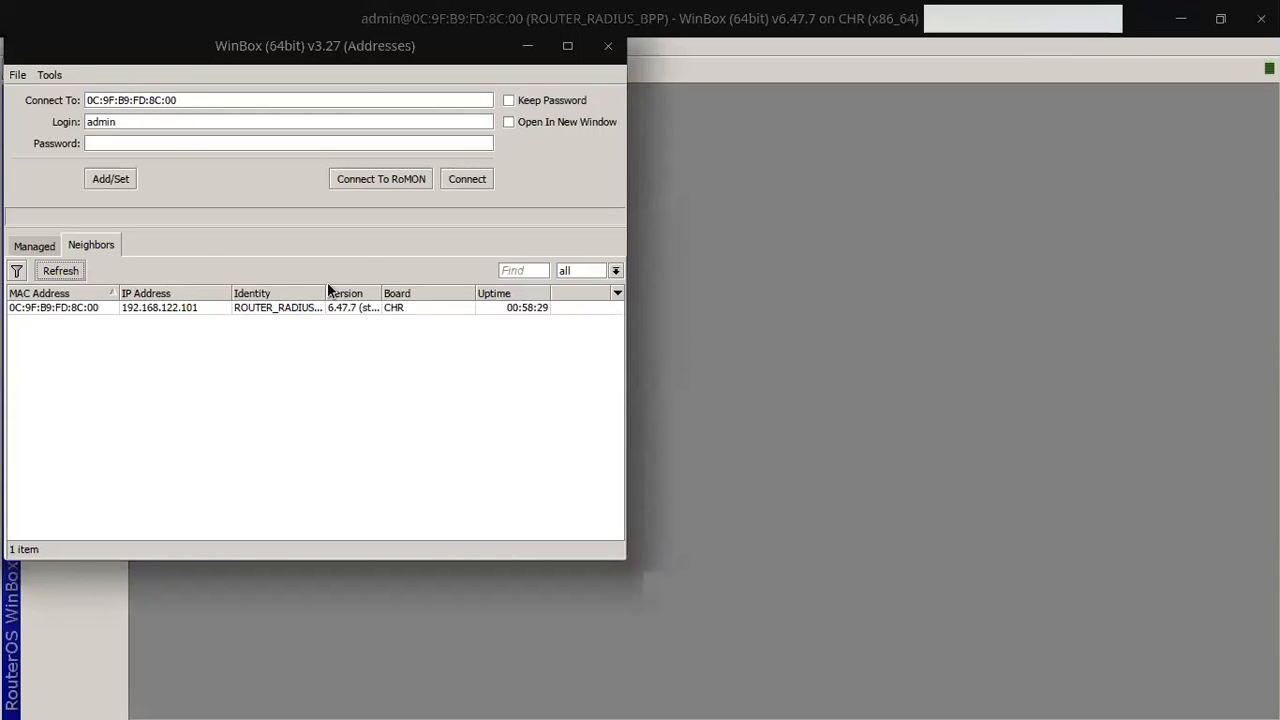
click(330, 307)
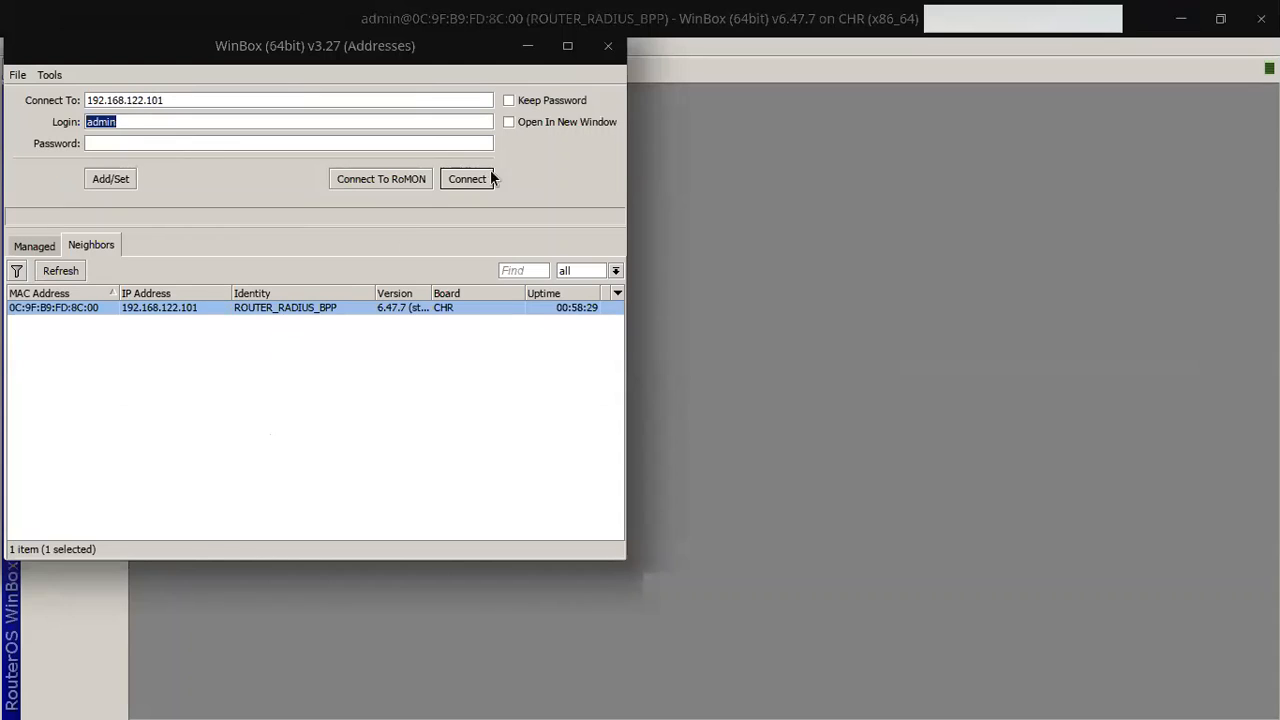
click(604, 50)
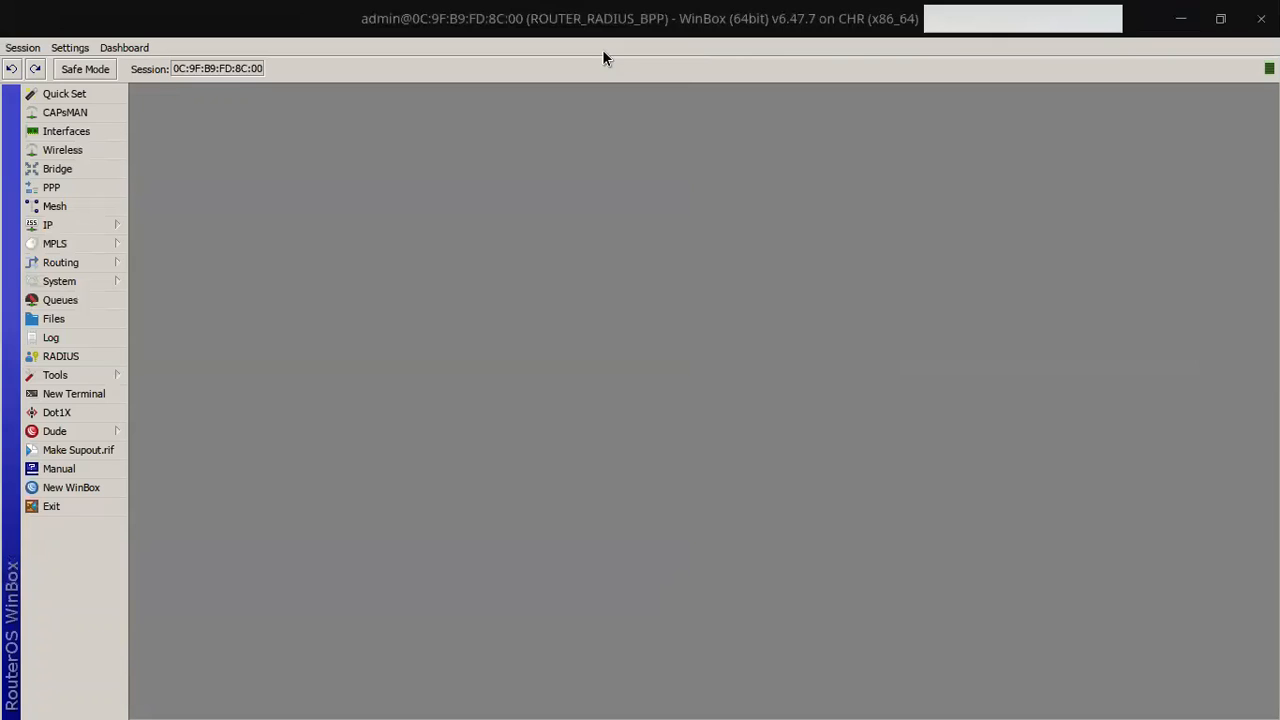
key(alt+Tab)
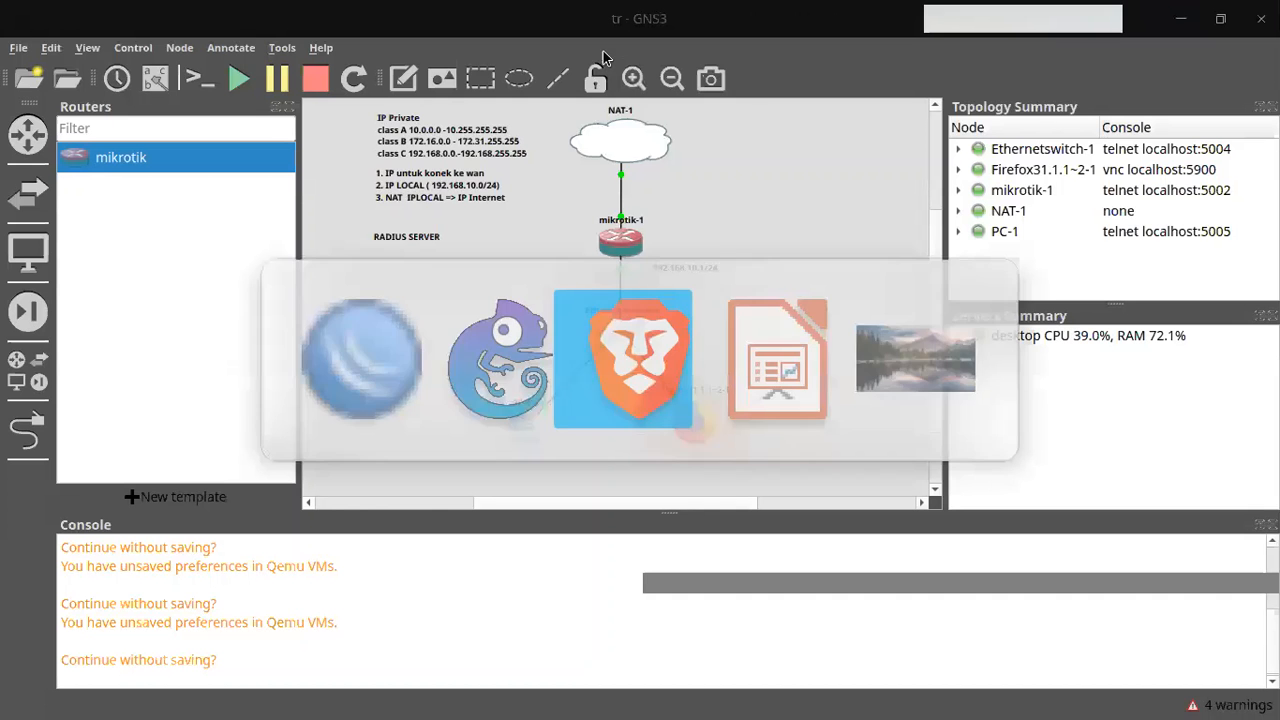
Step: Try deleting profile 'lim 512k profile' and its Always transfer limitation in User Manager
key(alt+Tab)
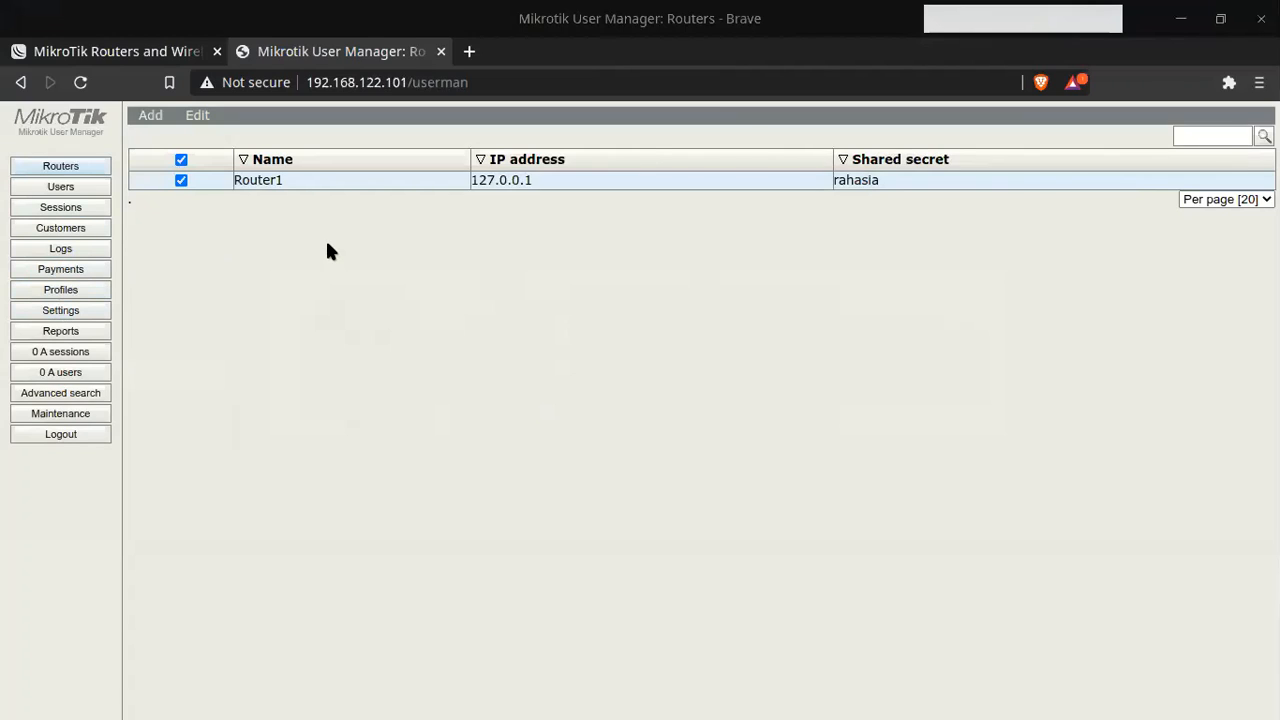
click(80, 289)
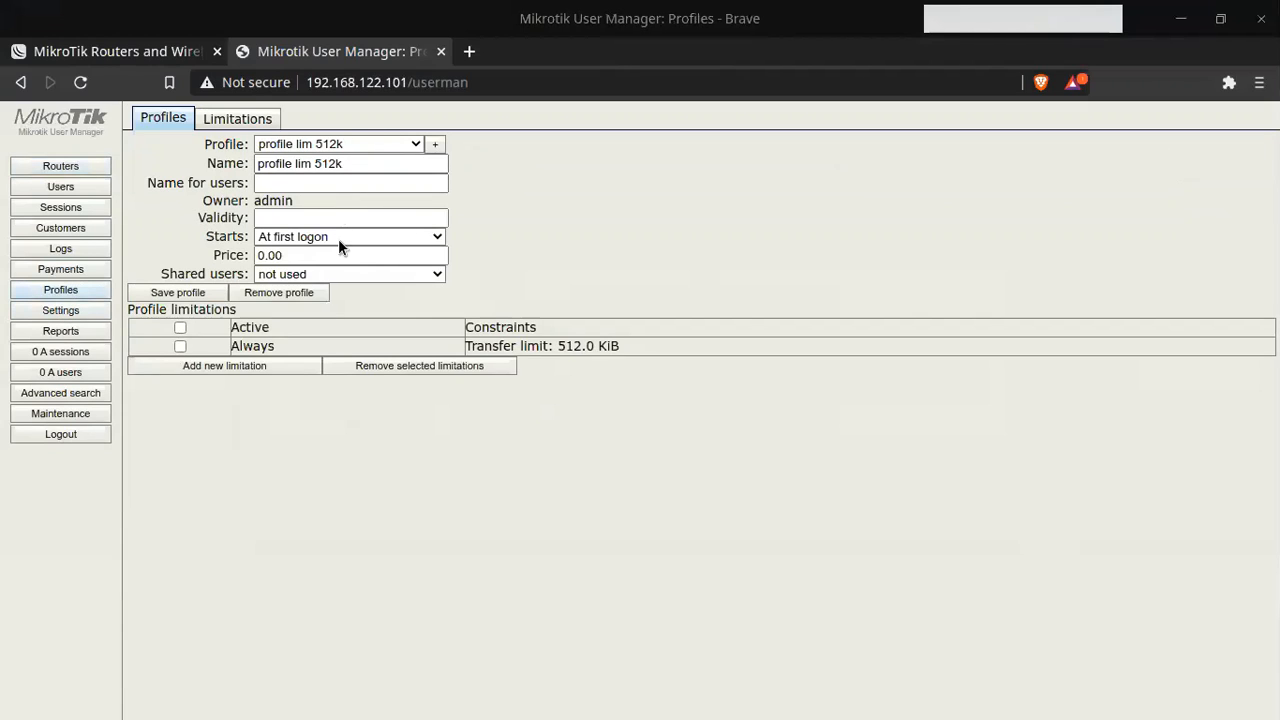
click(255, 296)
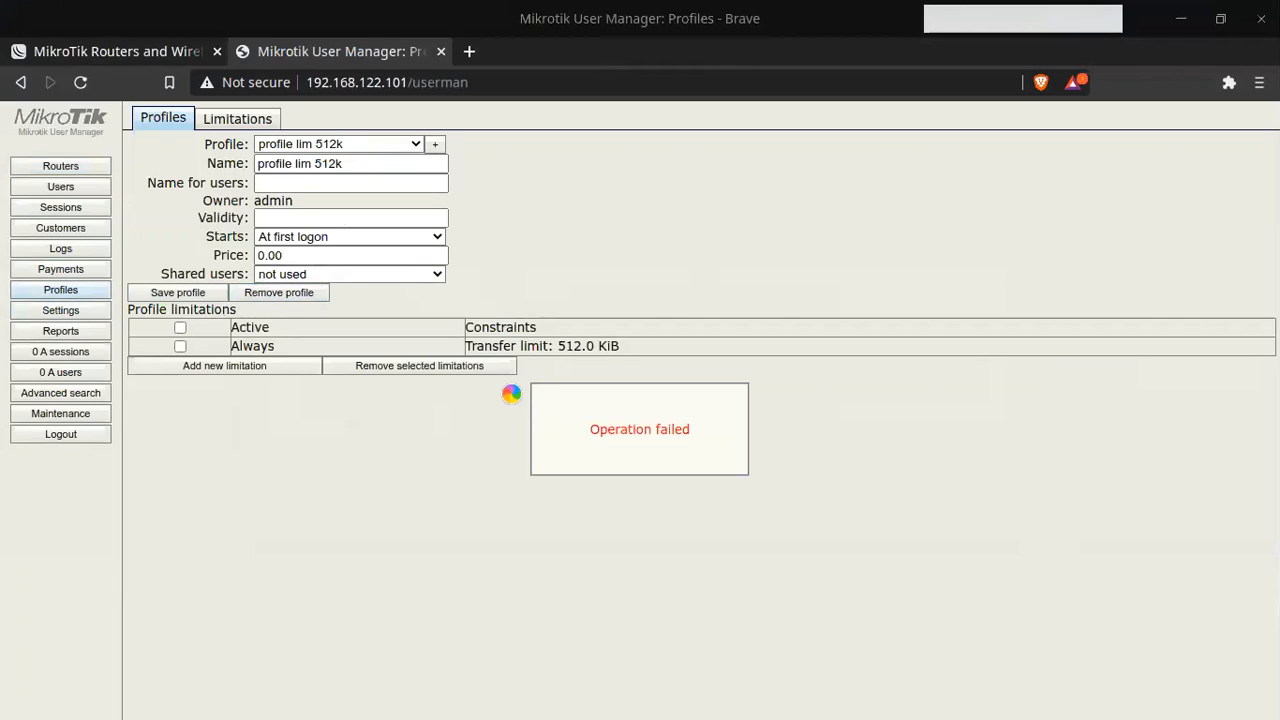
click(418, 145)
click(391, 163)
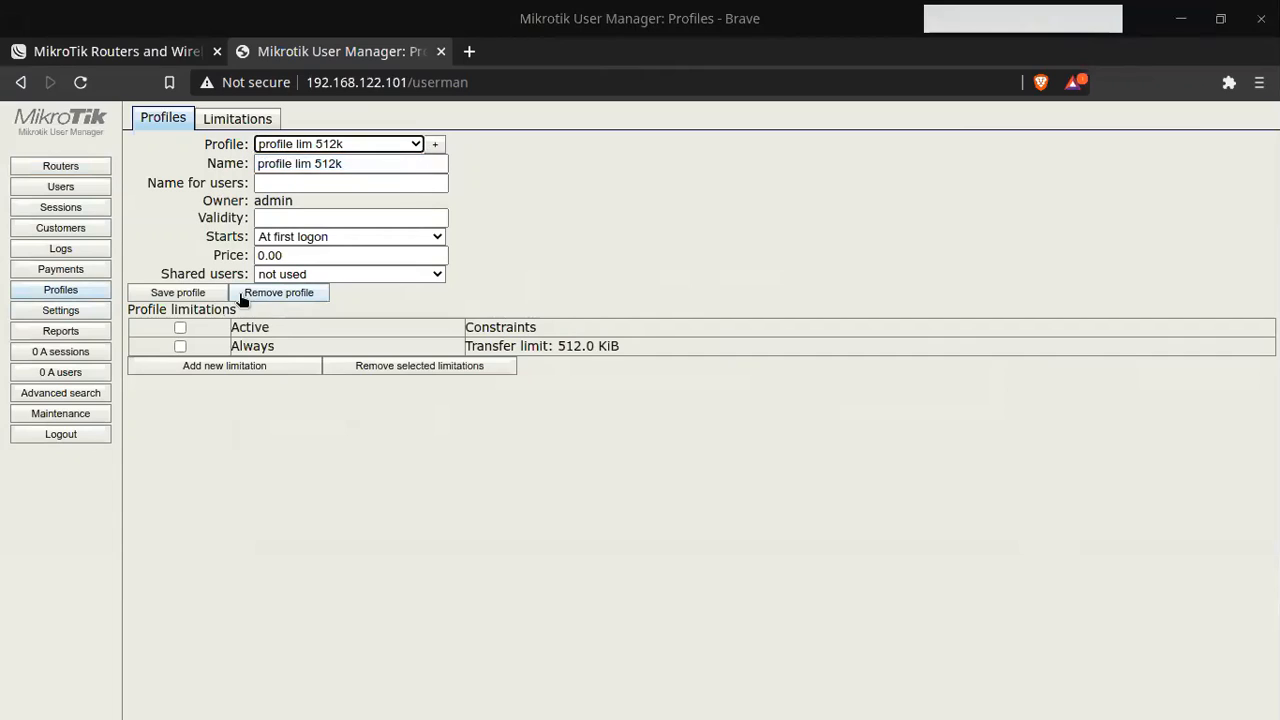
click(278, 292)
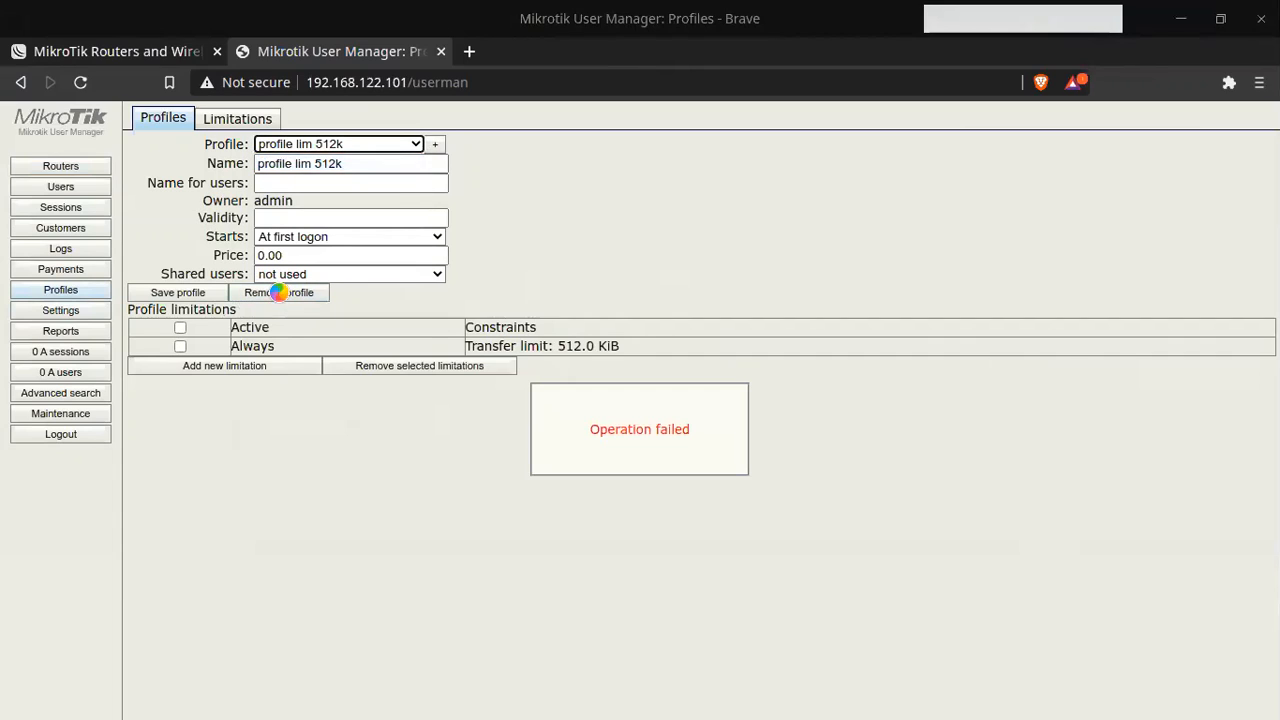
click(180, 346)
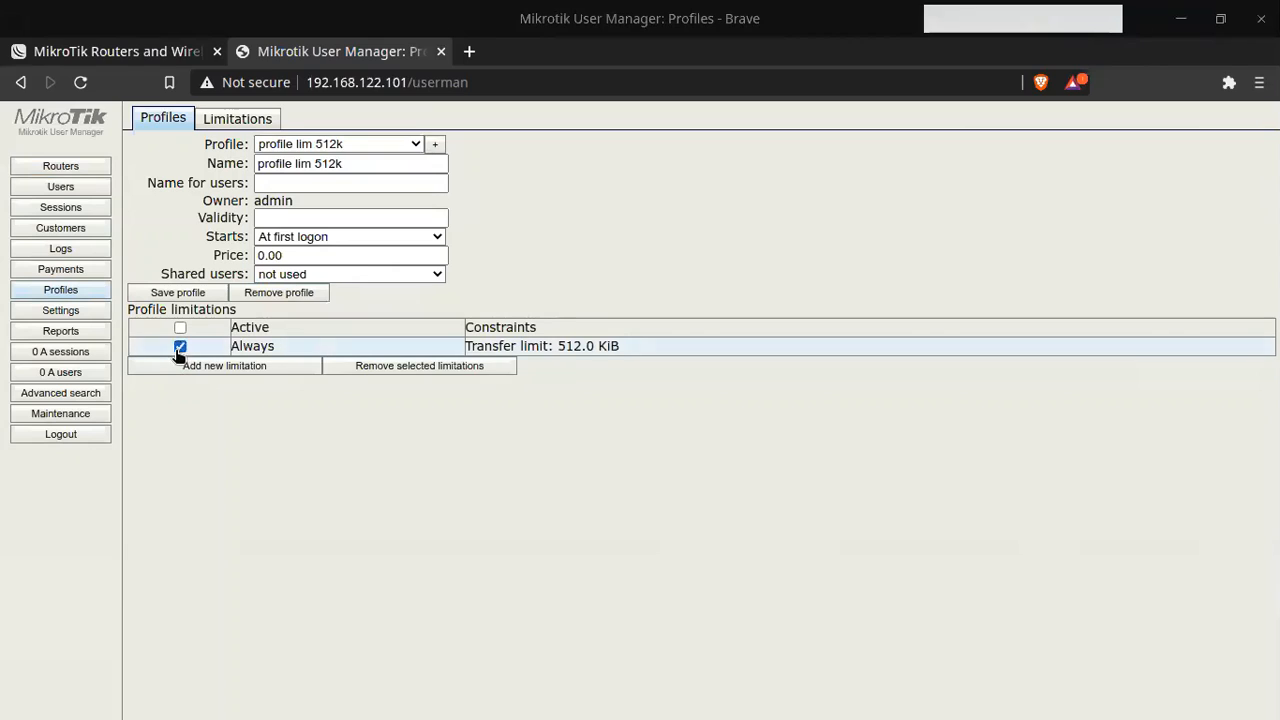
click(363, 365)
Step: Reload User Manager and try removing the limit 1M and limit 512k limitations
click(81, 82)
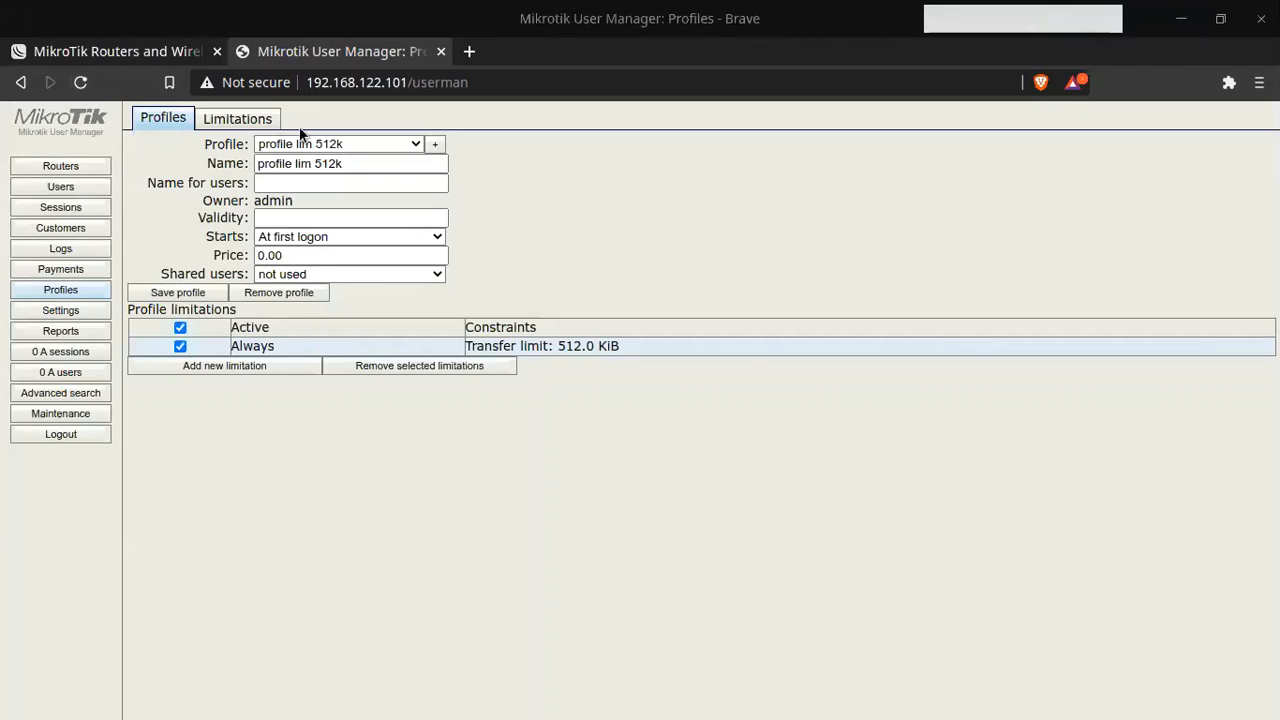
click(243, 118)
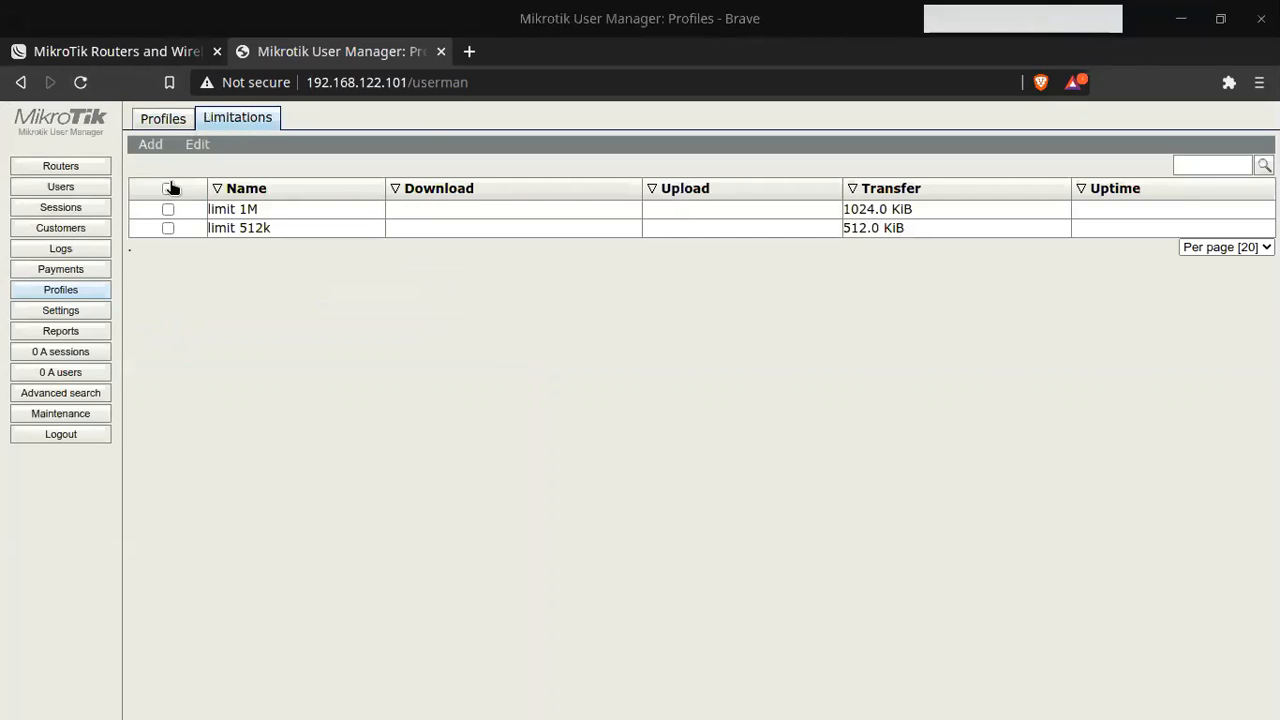
click(168, 209)
click(168, 228)
click(193, 148)
click(205, 167)
click(766, 218)
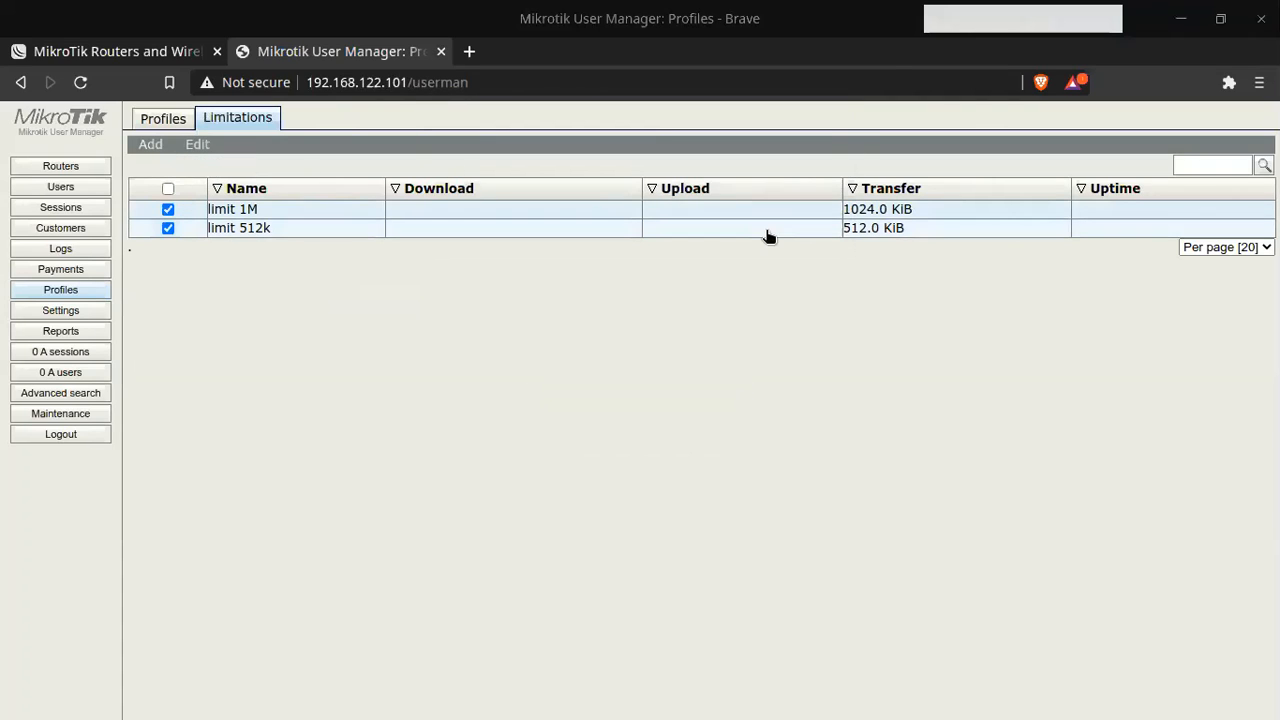
click(77, 207)
click(80, 188)
click(80, 170)
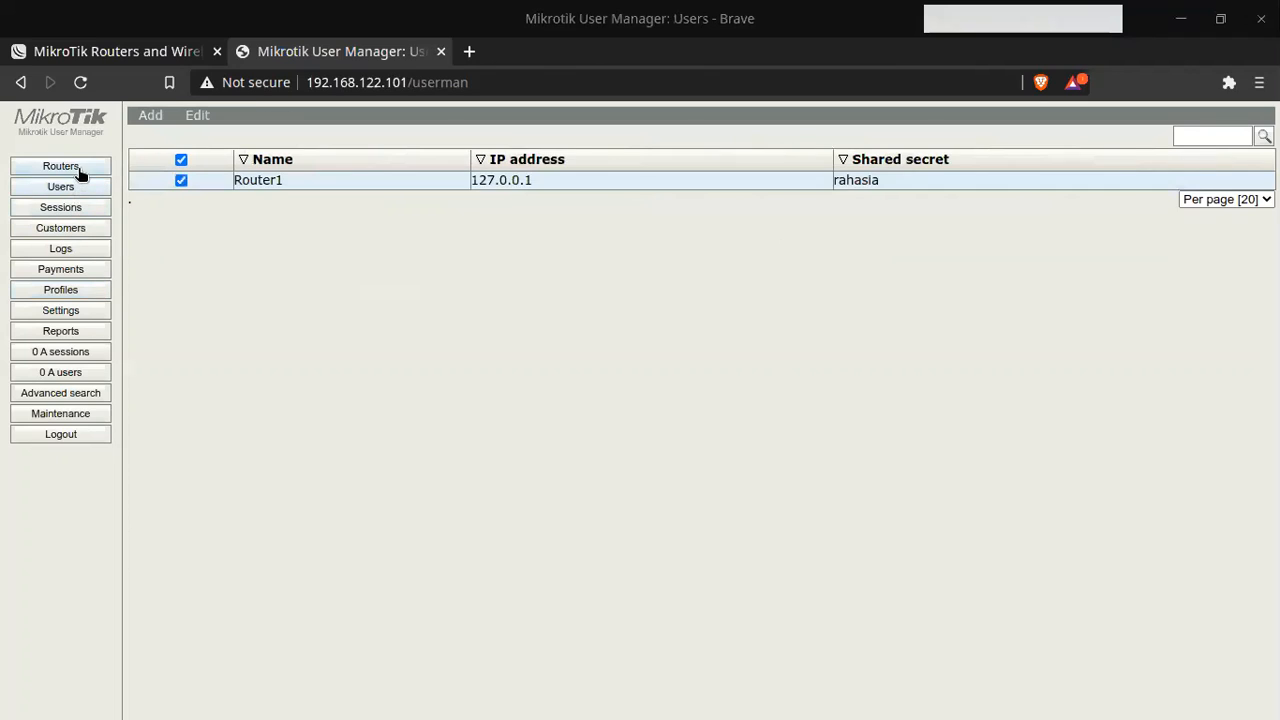
click(90, 416)
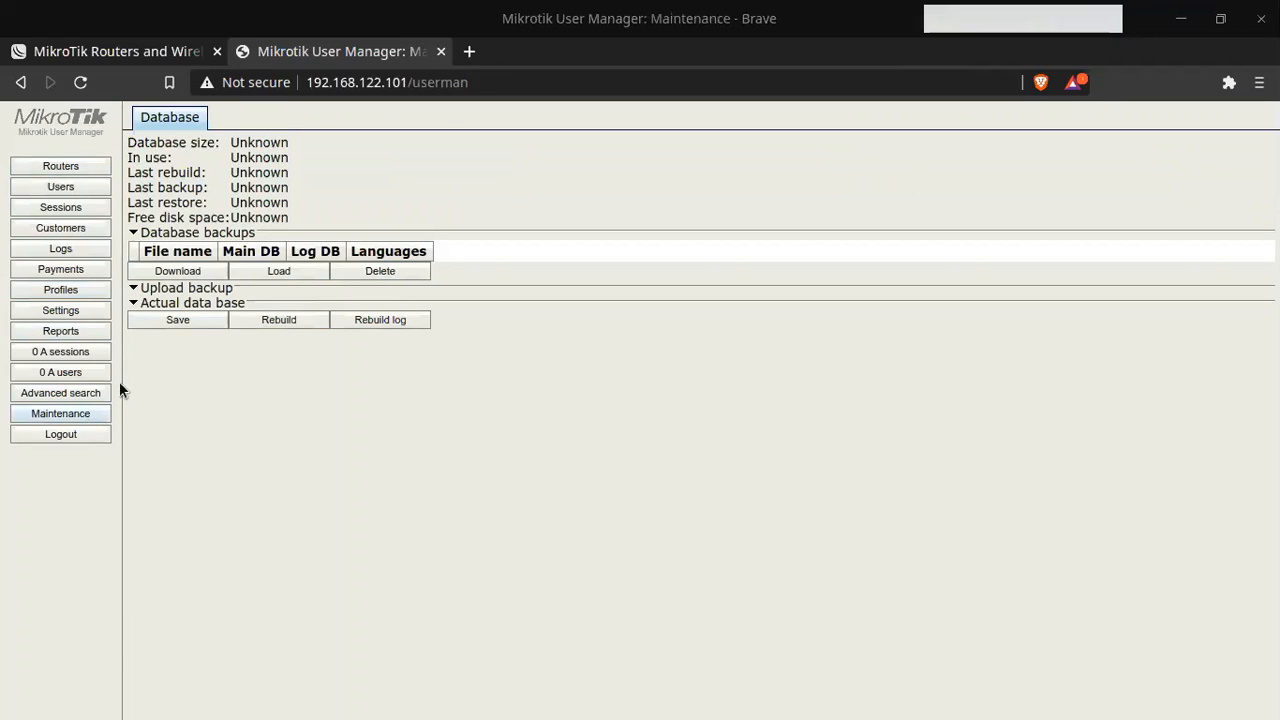
click(166, 288)
click(165, 288)
click(69, 311)
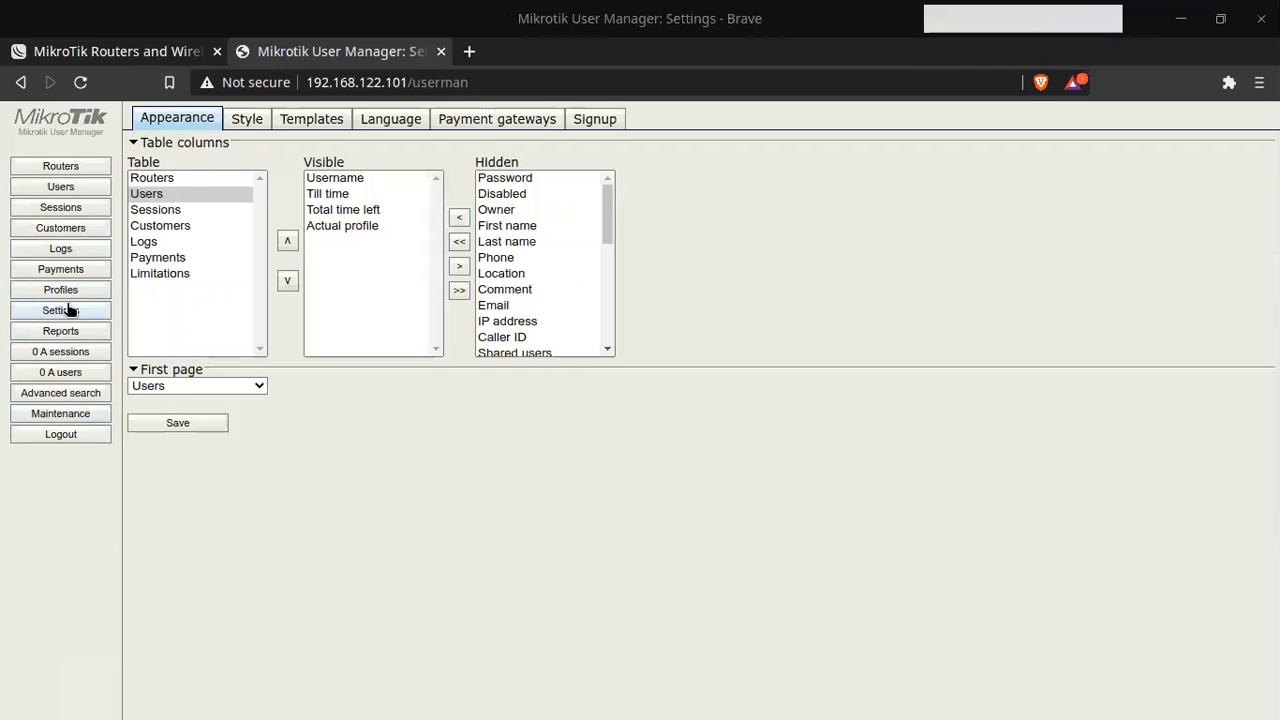
click(70, 168)
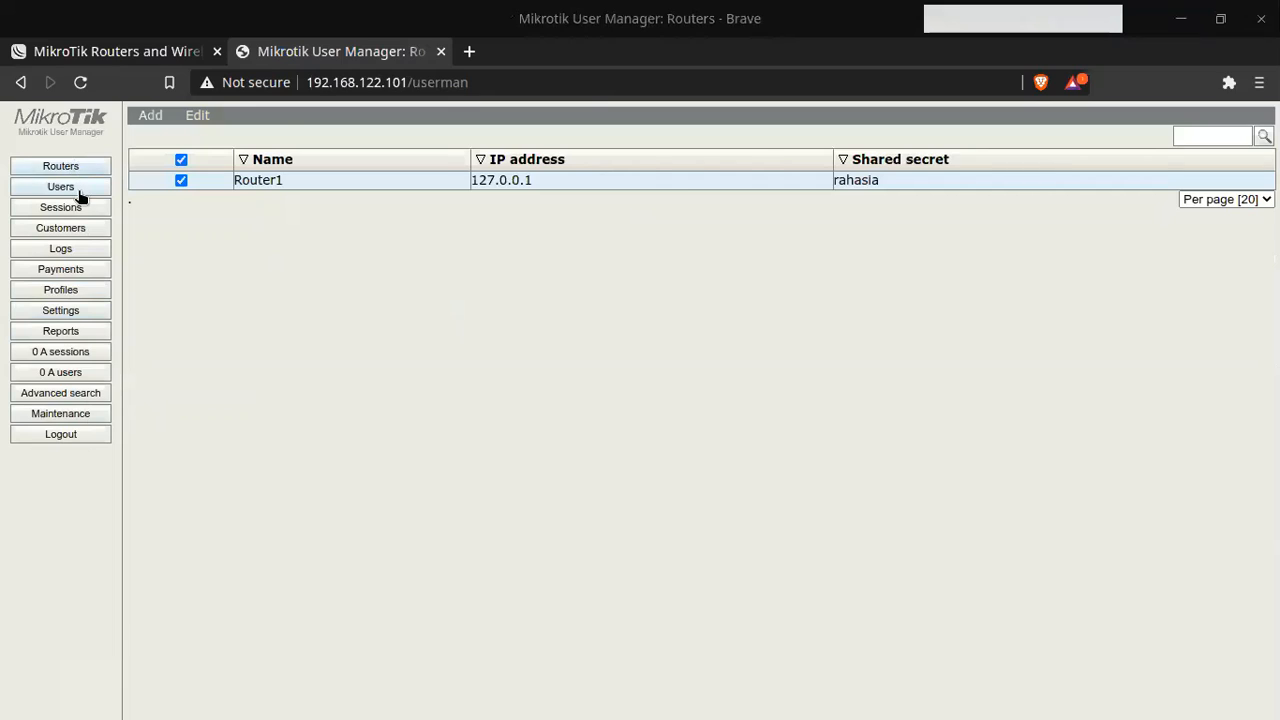
click(80, 190)
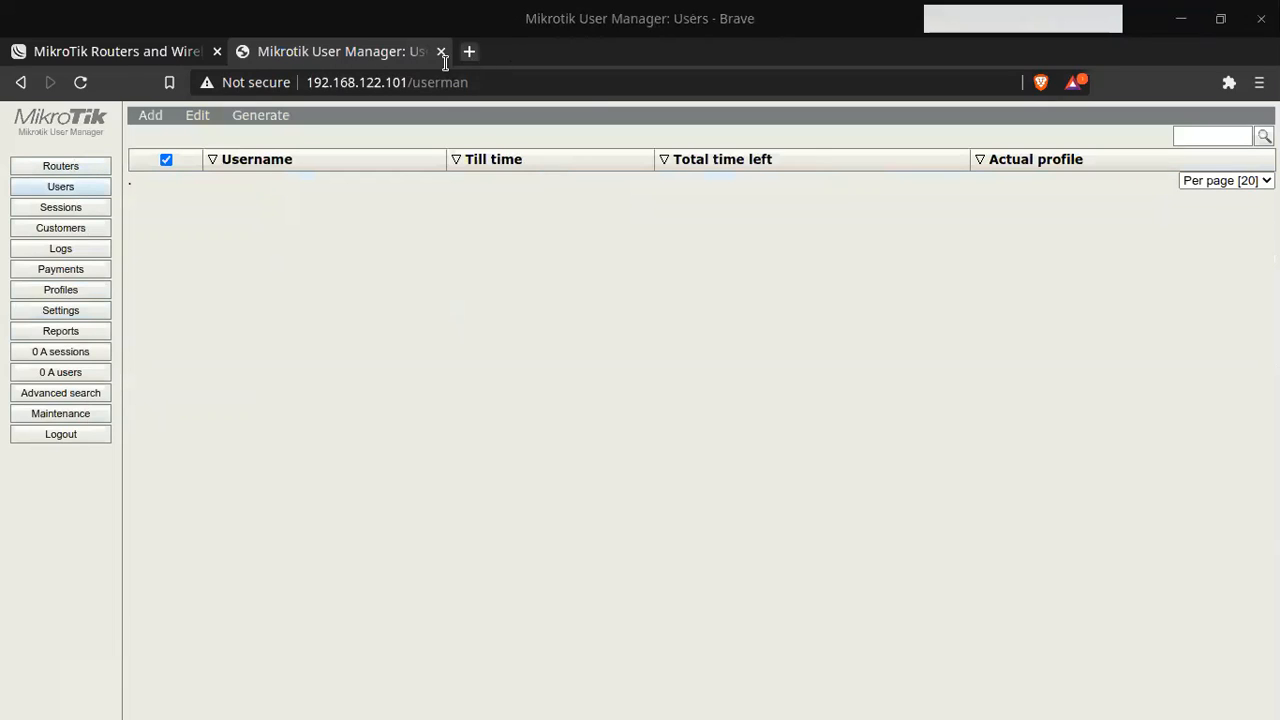
click(70, 169)
click(72, 187)
click(75, 208)
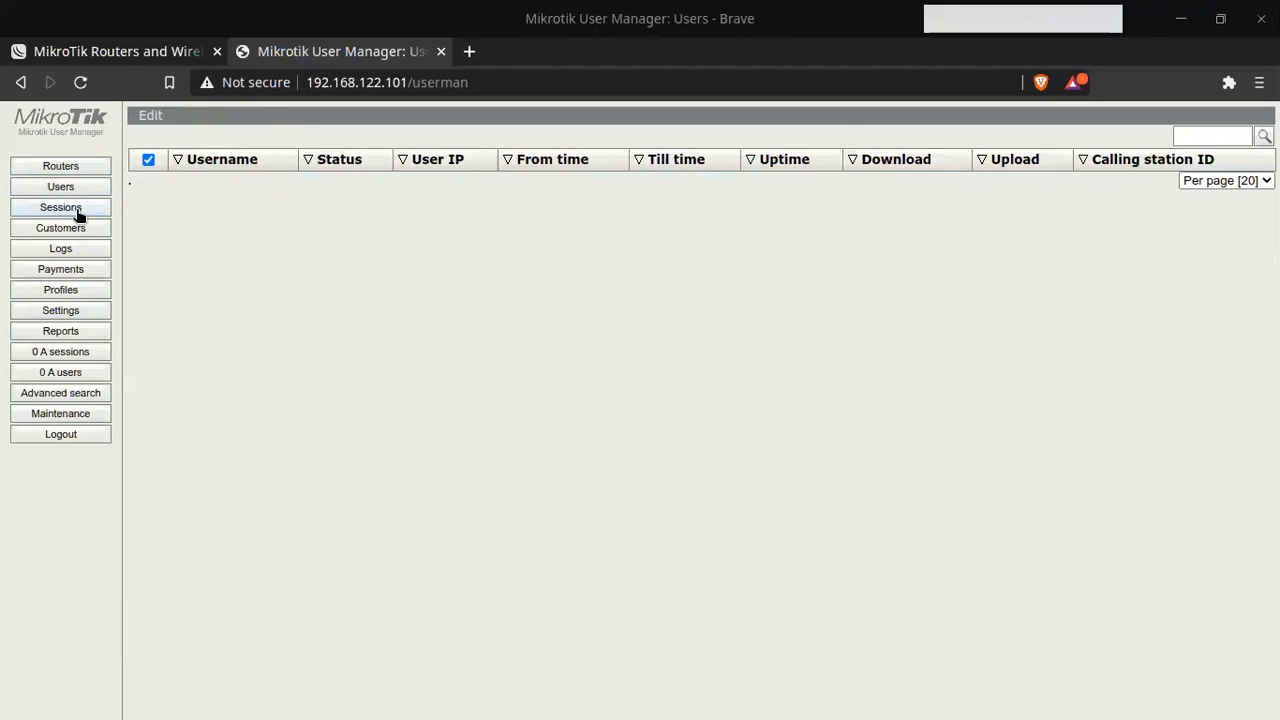
click(78, 228)
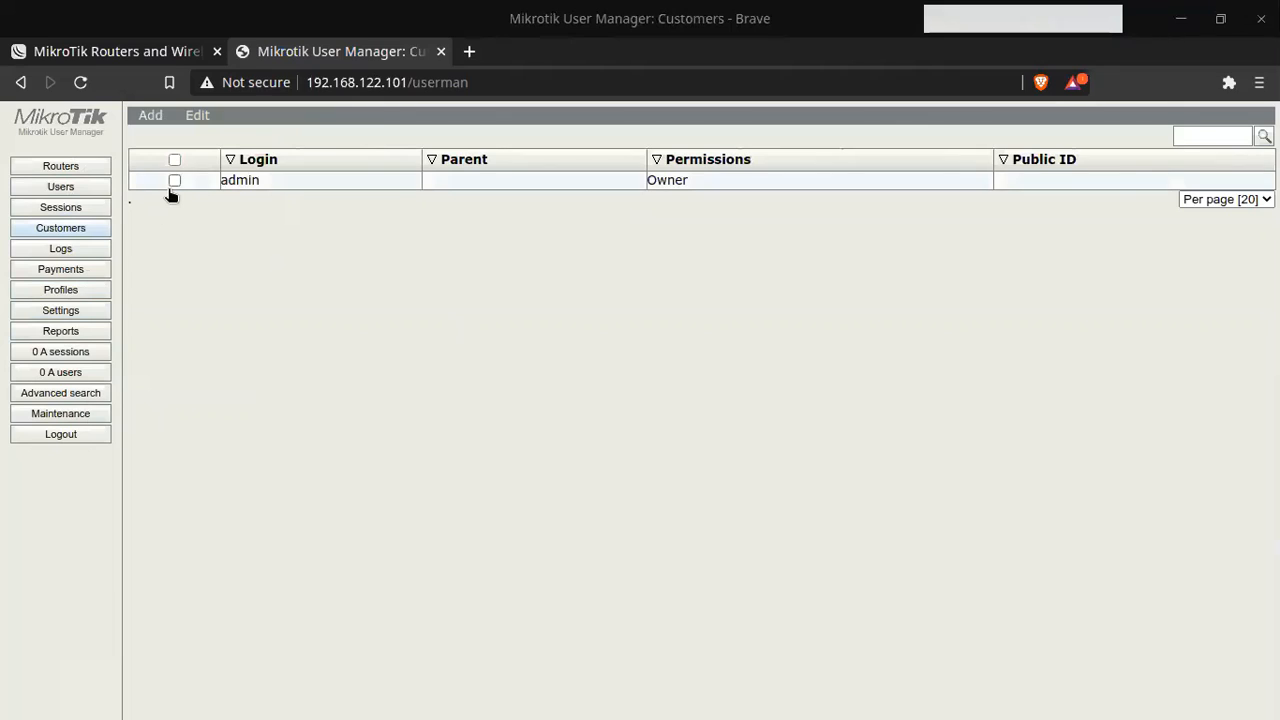
click(85, 250)
click(82, 267)
click(75, 292)
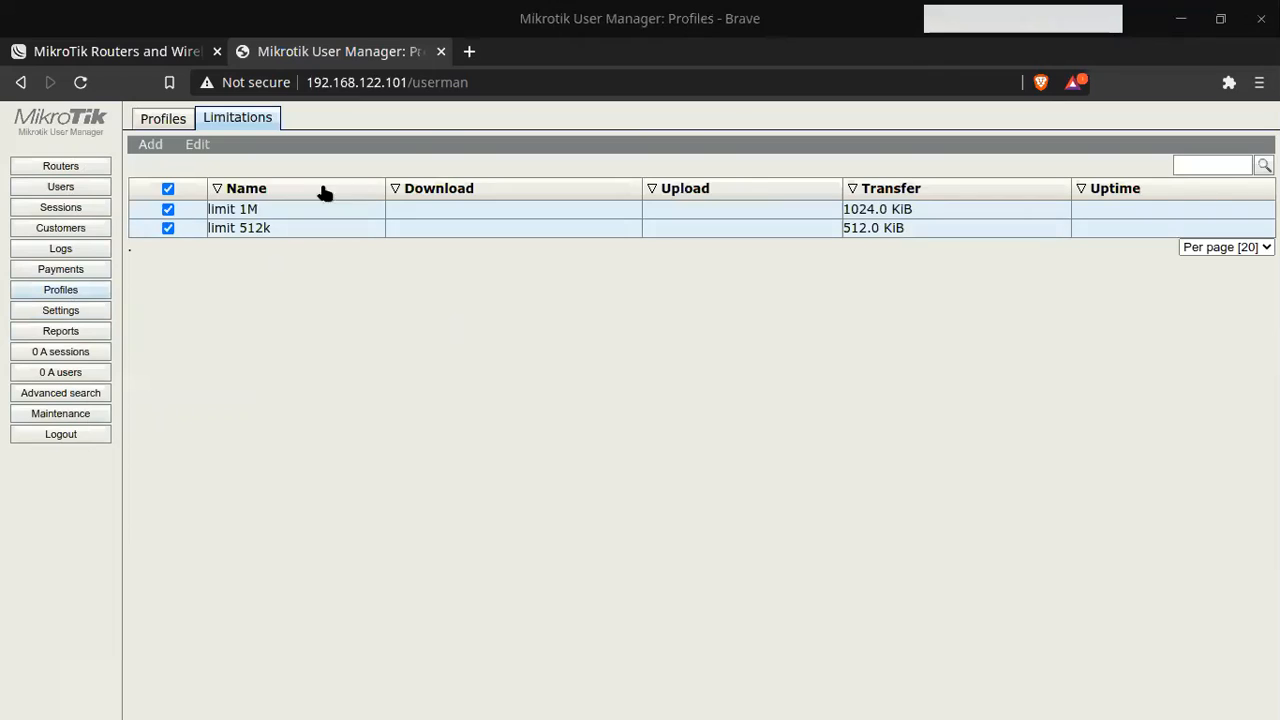
Step: Try creating a profile named limit_128kb, then dismiss the failed creation dialog
click(150, 117)
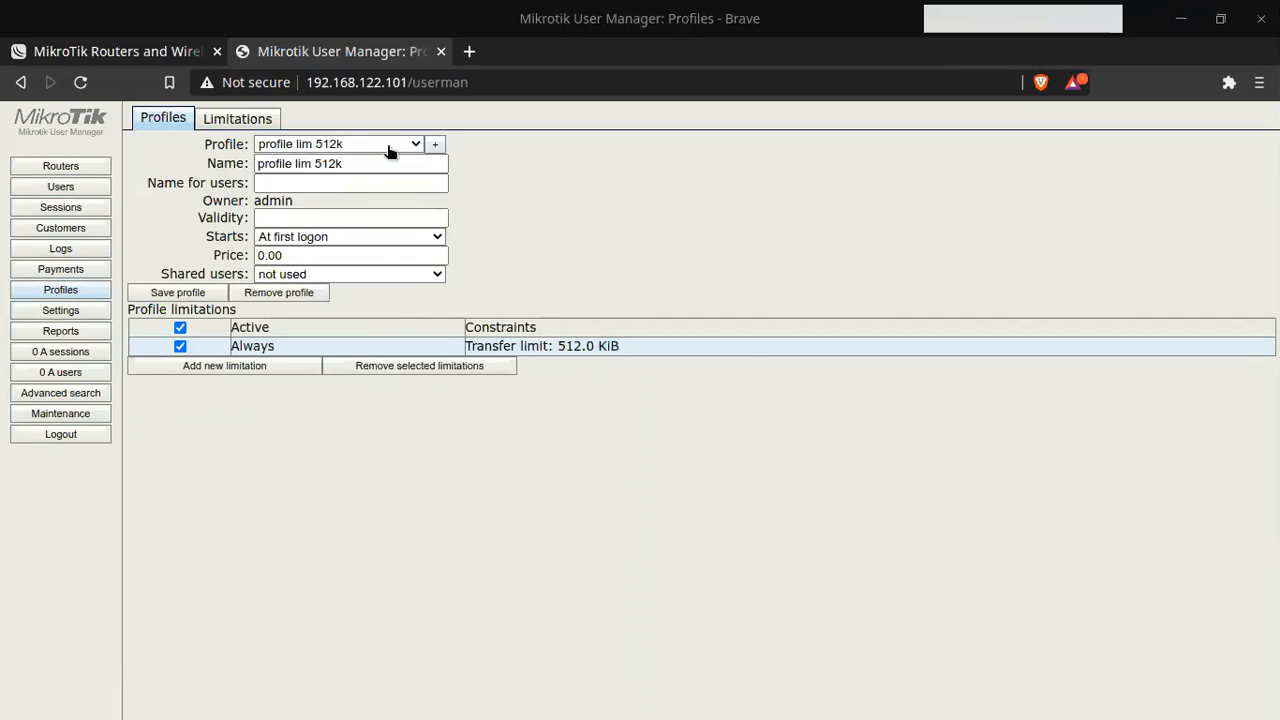
click(436, 144)
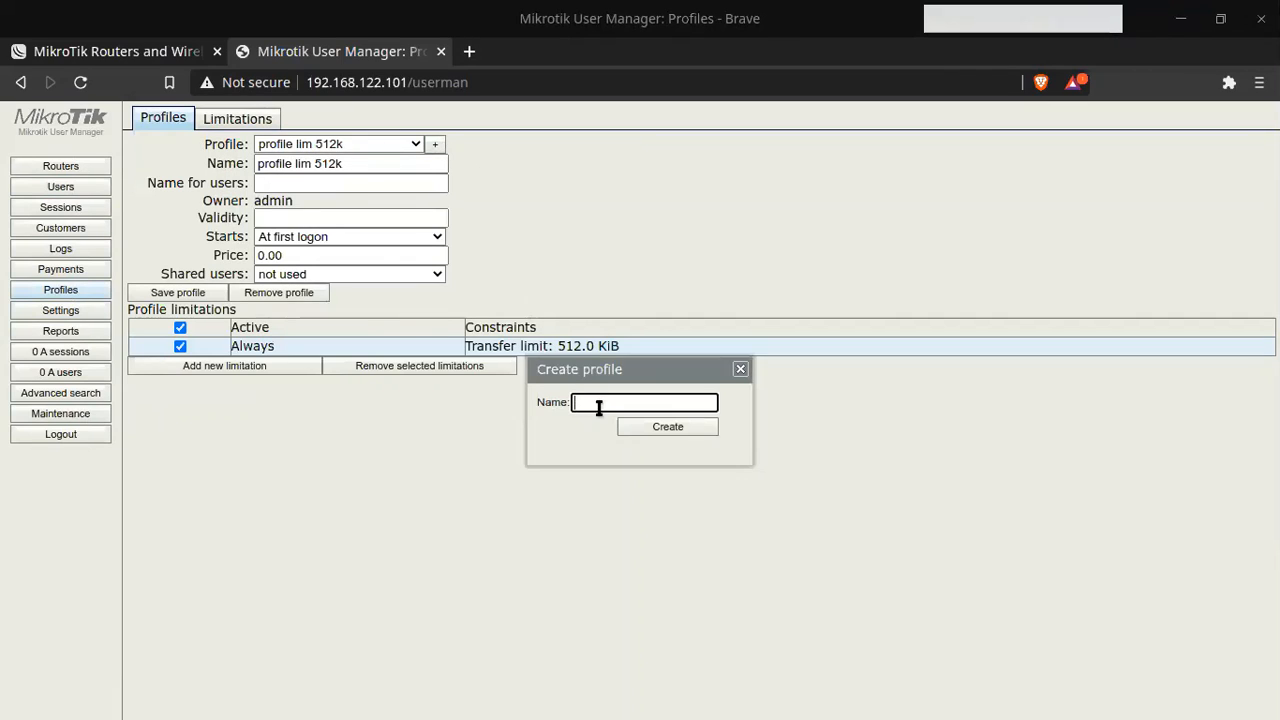
text(limit_)
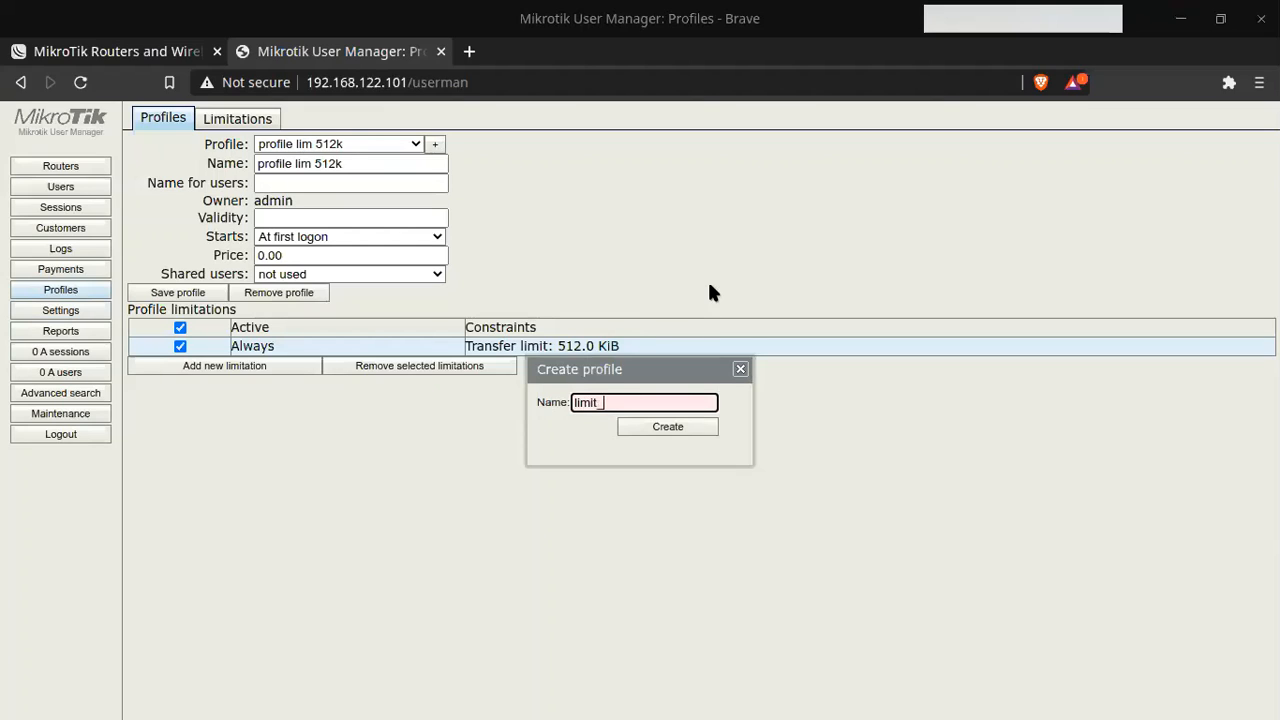
text( 128kb)
click(667, 428)
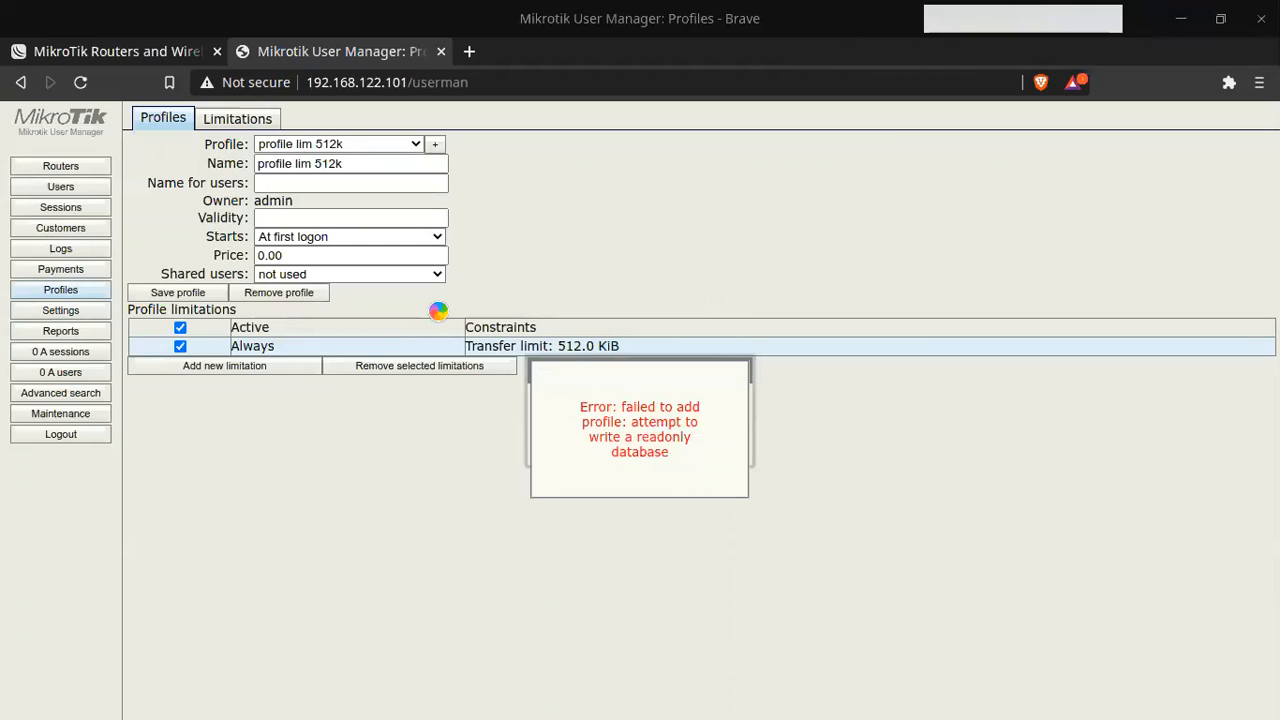
click(688, 421)
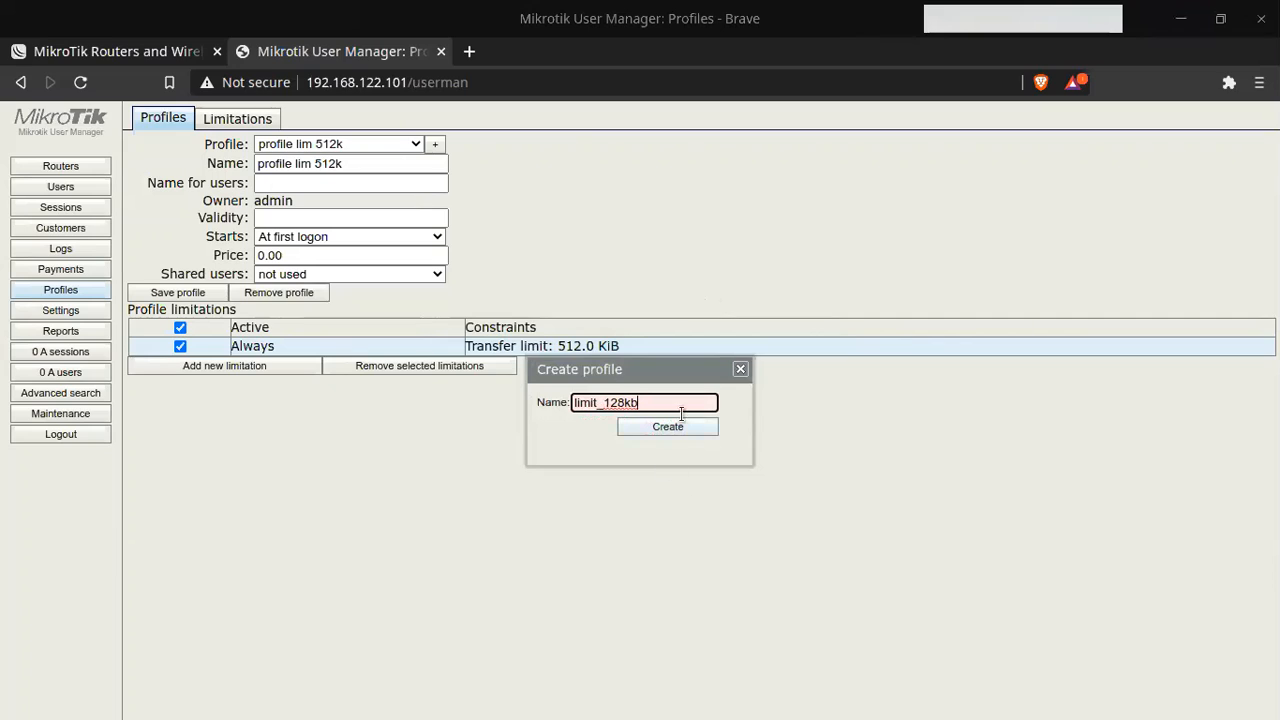
click(740, 369)
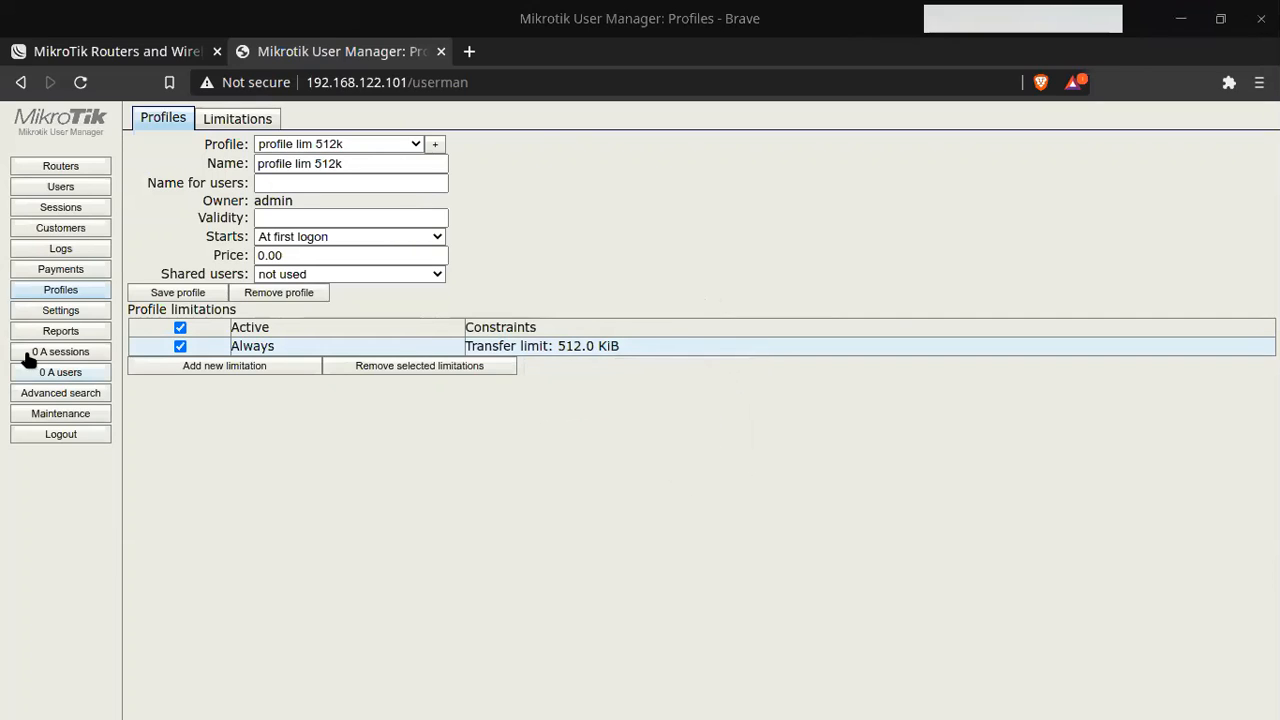
Step: Browse Settings, Reports, Routers and Users in User Manager, then close its tab
click(60, 313)
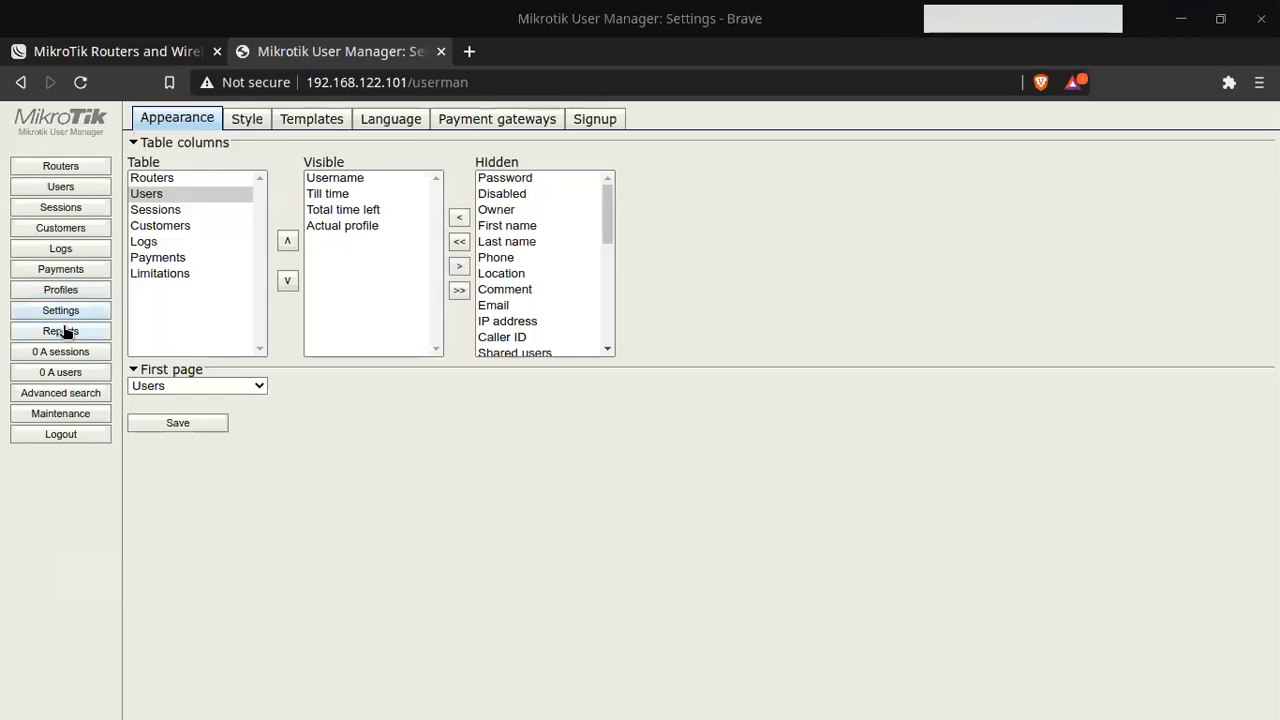
click(64, 331)
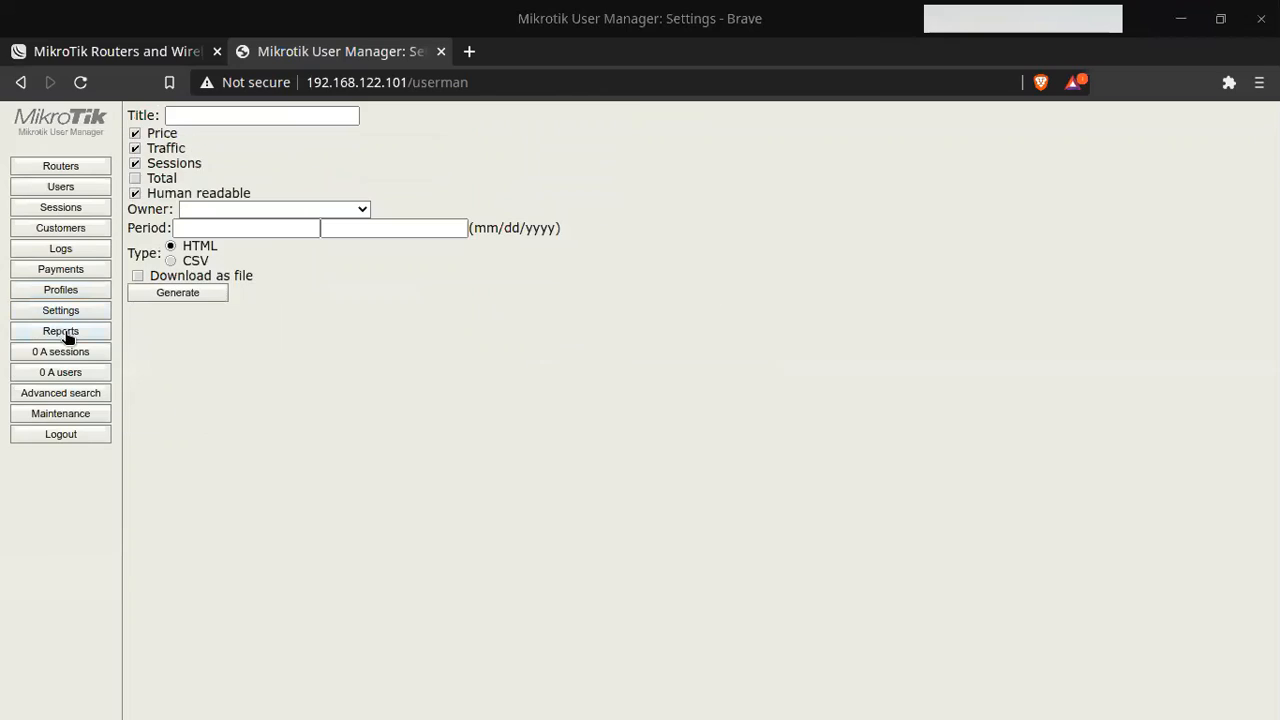
click(64, 171)
click(76, 188)
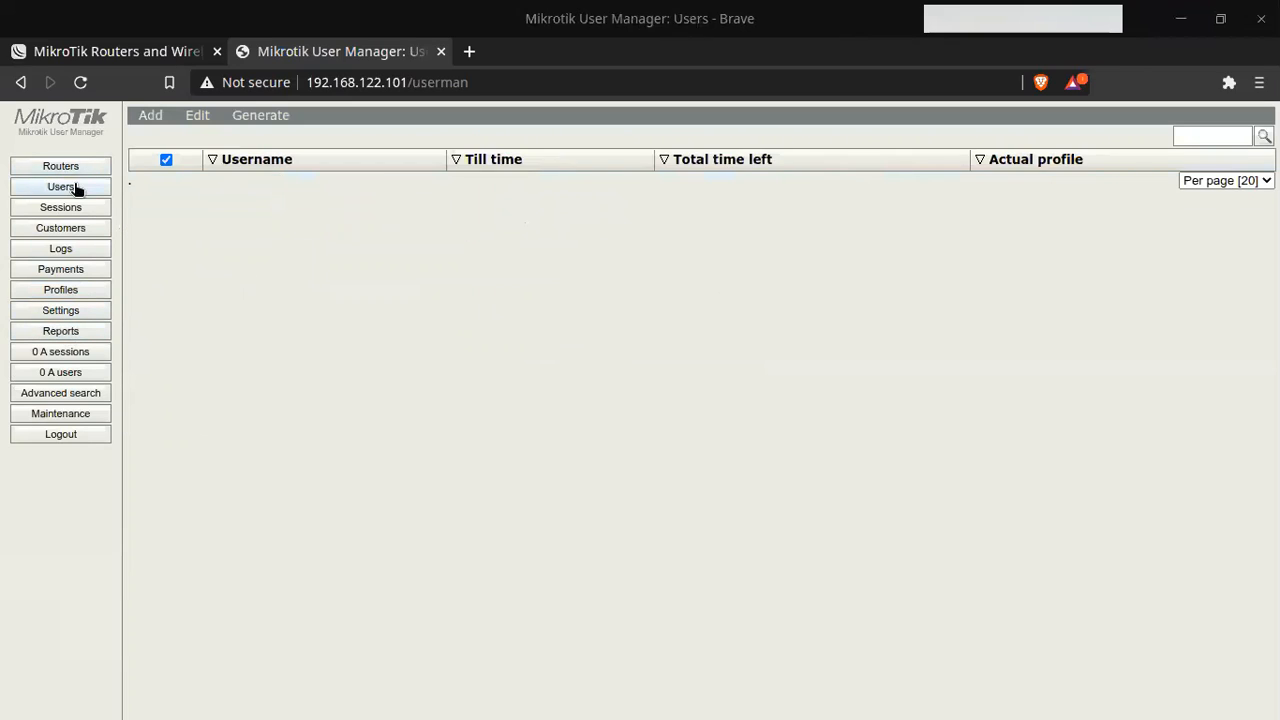
click(441, 51)
Step: Replace the old mikrotik-1 router with a fresh mikrotik router below the NAT-1 cloud
key(alt+Tab)
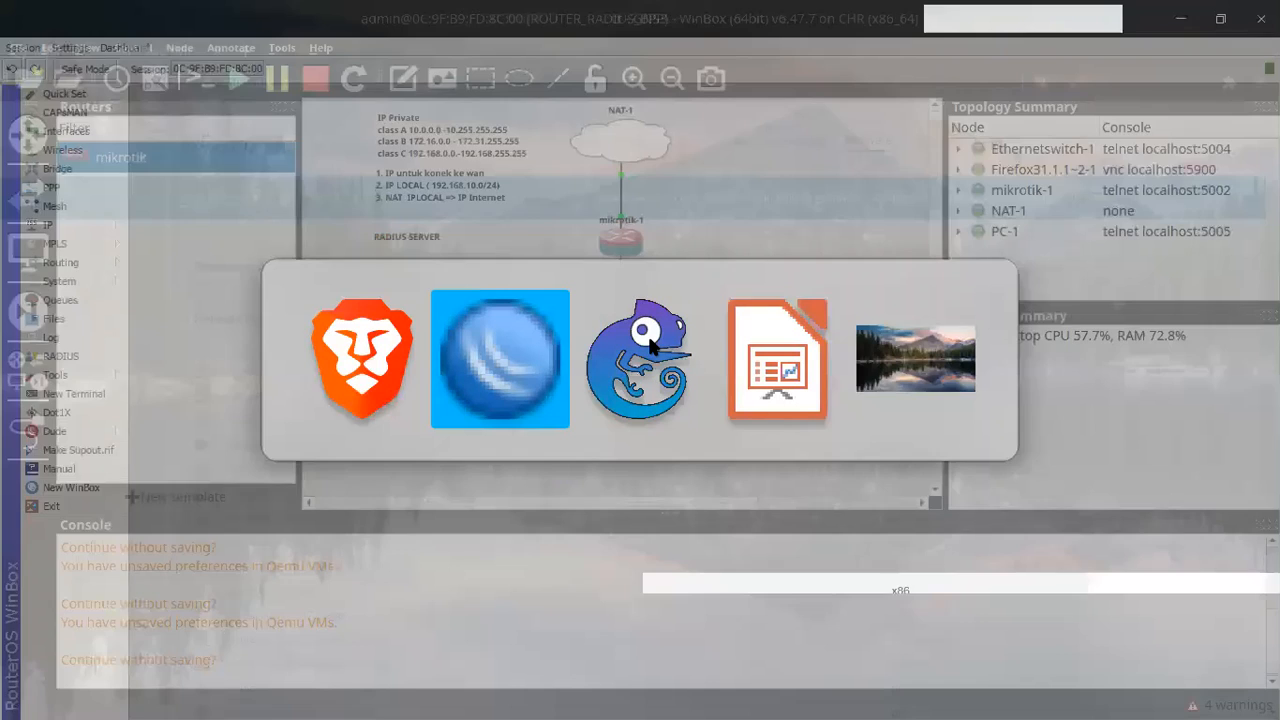
key(alt+Tab)
drag(804, 180, 574, 276)
key(Delete)
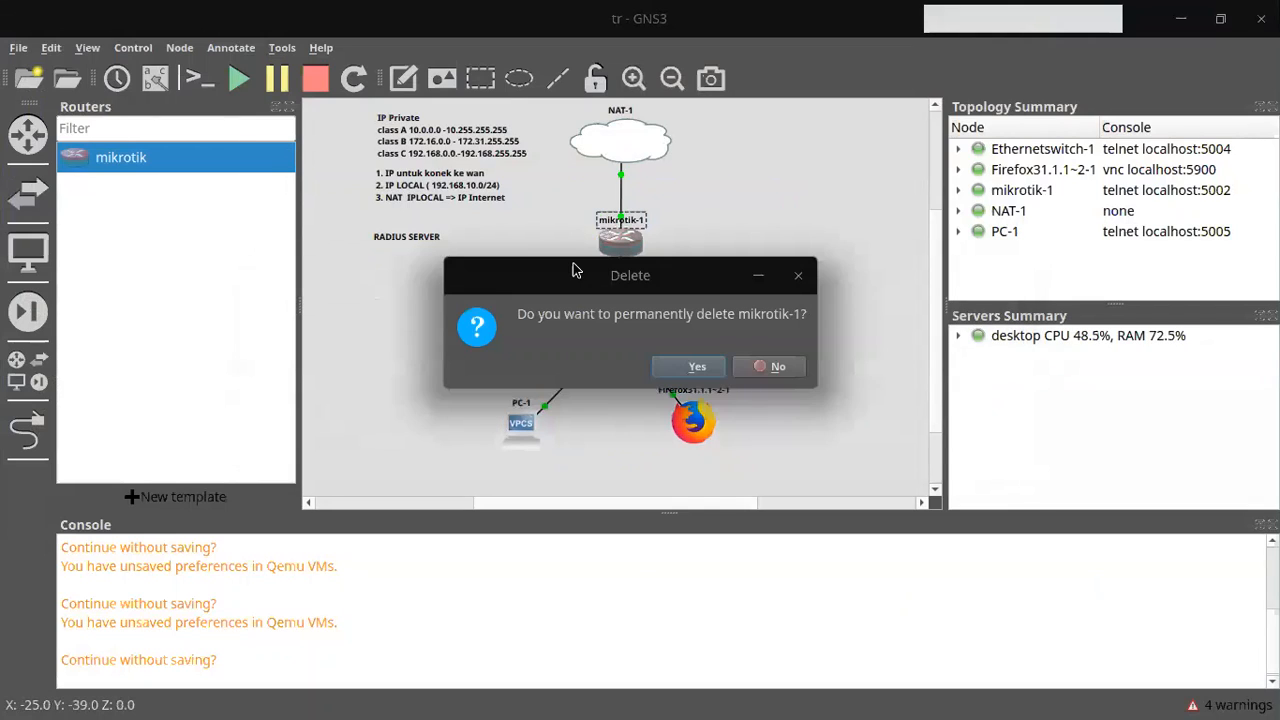
click(686, 366)
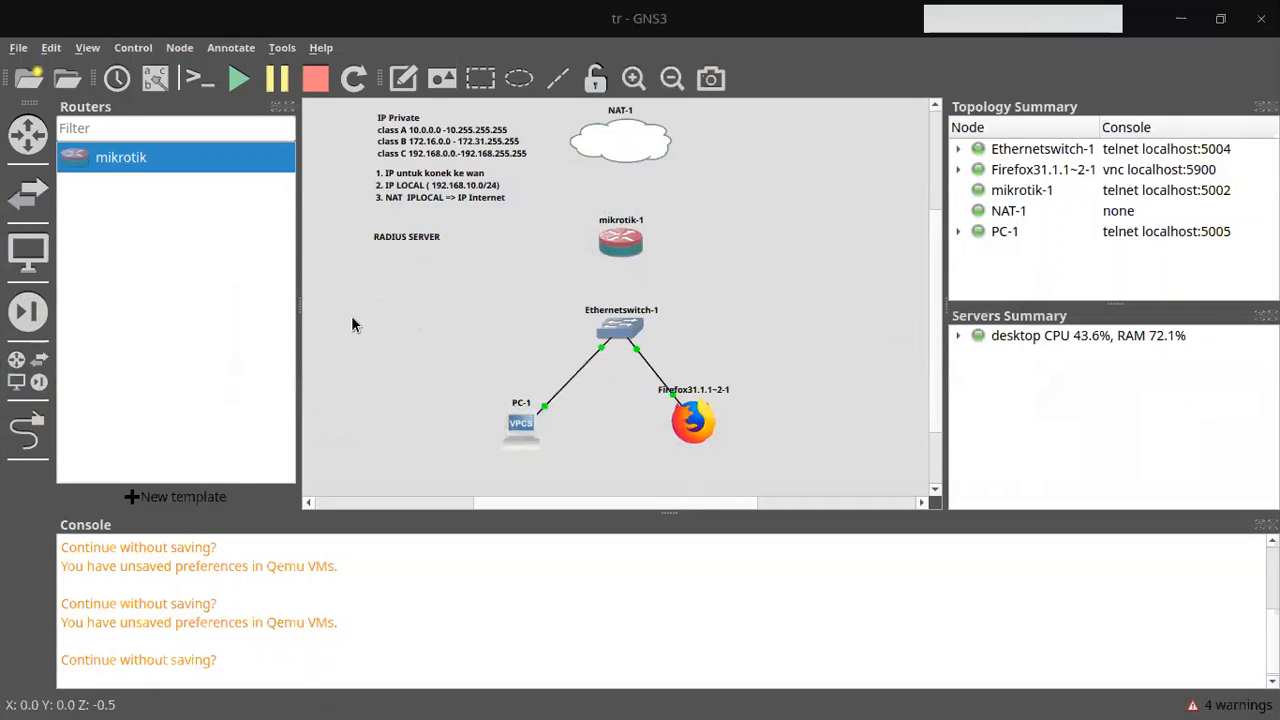
click(30, 134)
click(30, 134)
drag(140, 159, 660, 255)
click(533, 258)
Step: Link mikrotik-1 ether1 to NAT-1 nat0 and ether2 to Ethernetswitch-1 Ethernet0
click(55, 410)
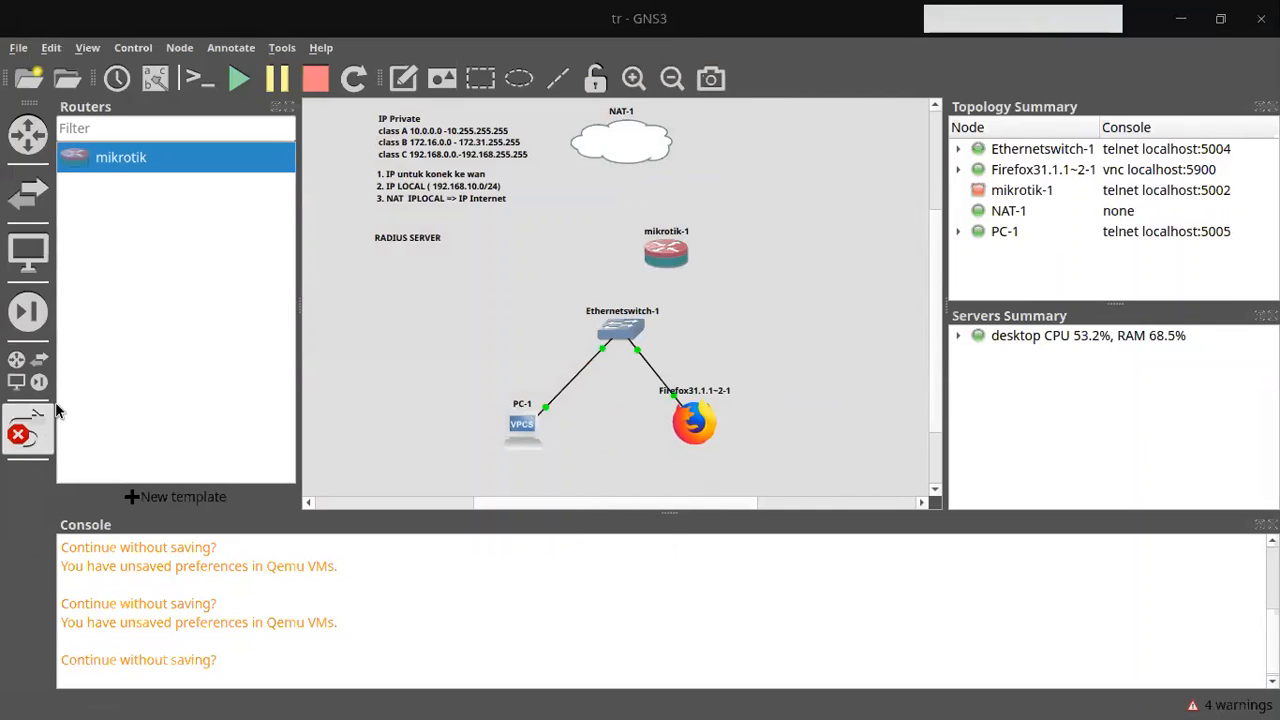
click(662, 256)
click(690, 265)
click(632, 165)
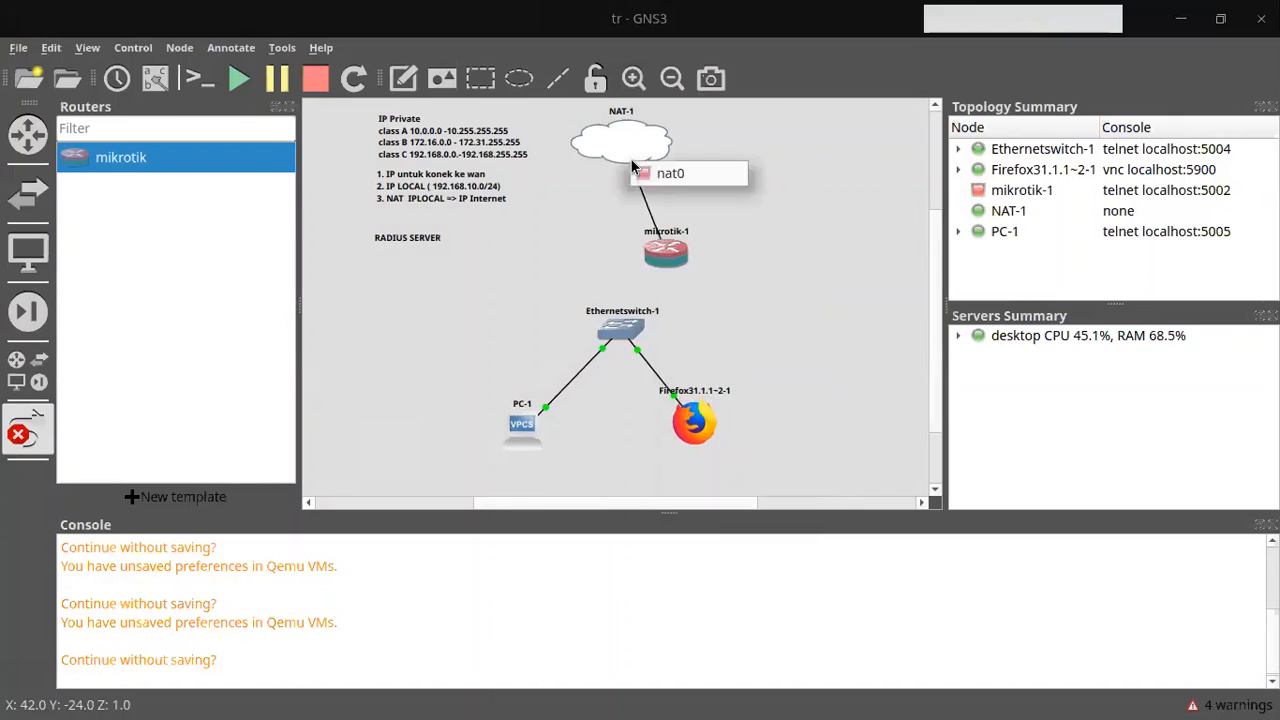
click(660, 174)
click(666, 255)
click(709, 291)
click(620, 343)
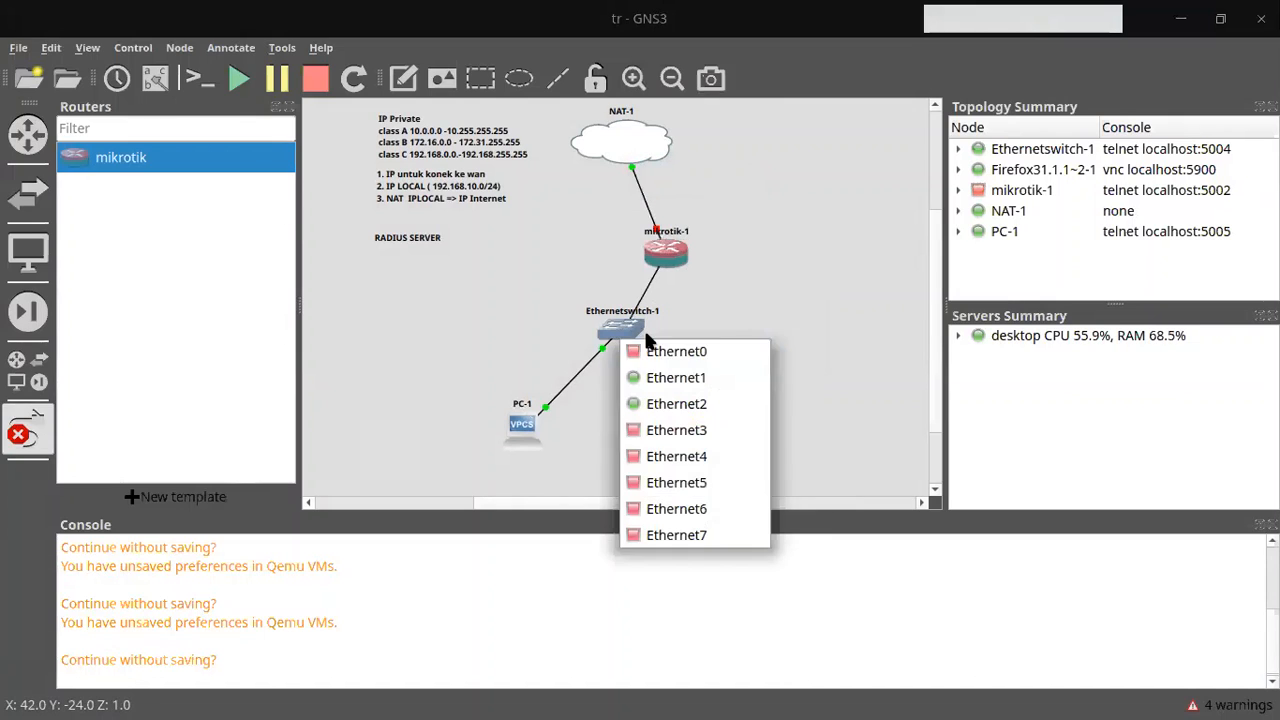
click(645, 351)
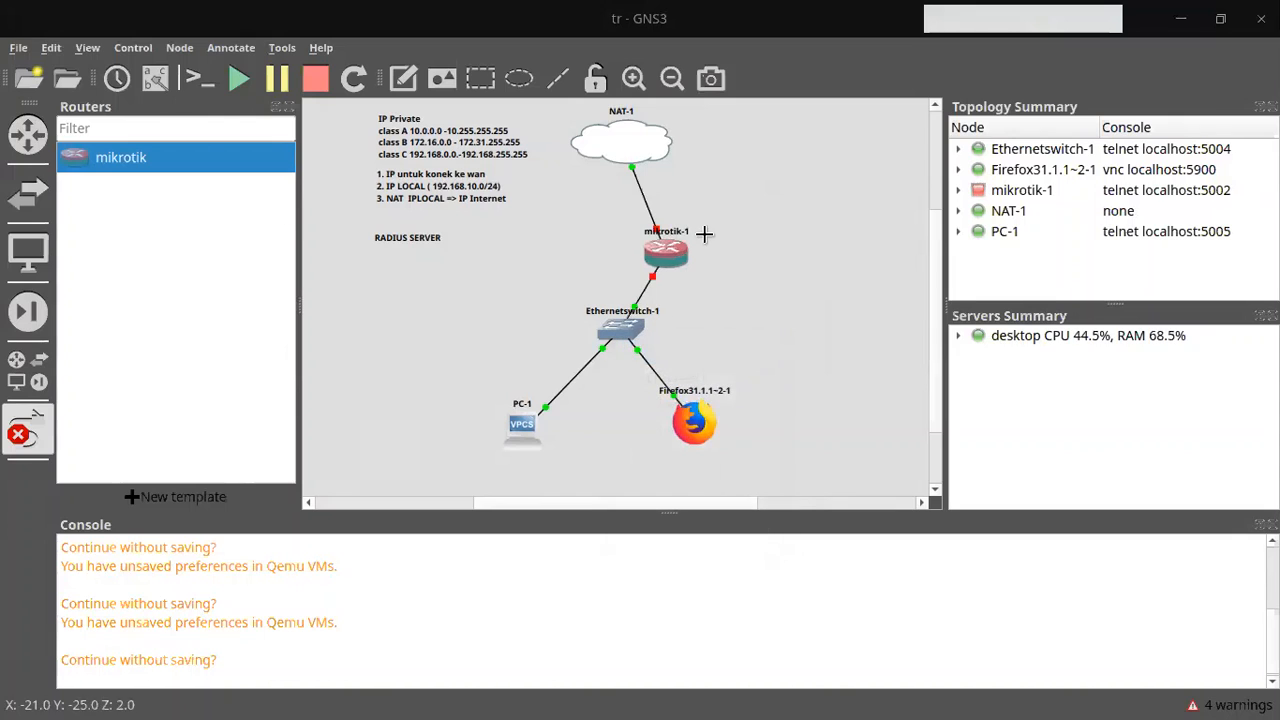
click(28, 432)
Step: Shift mikrotik-1 slightly to the left on the canvas
drag(683, 258, 633, 248)
click(688, 250)
key(alt+Tab)
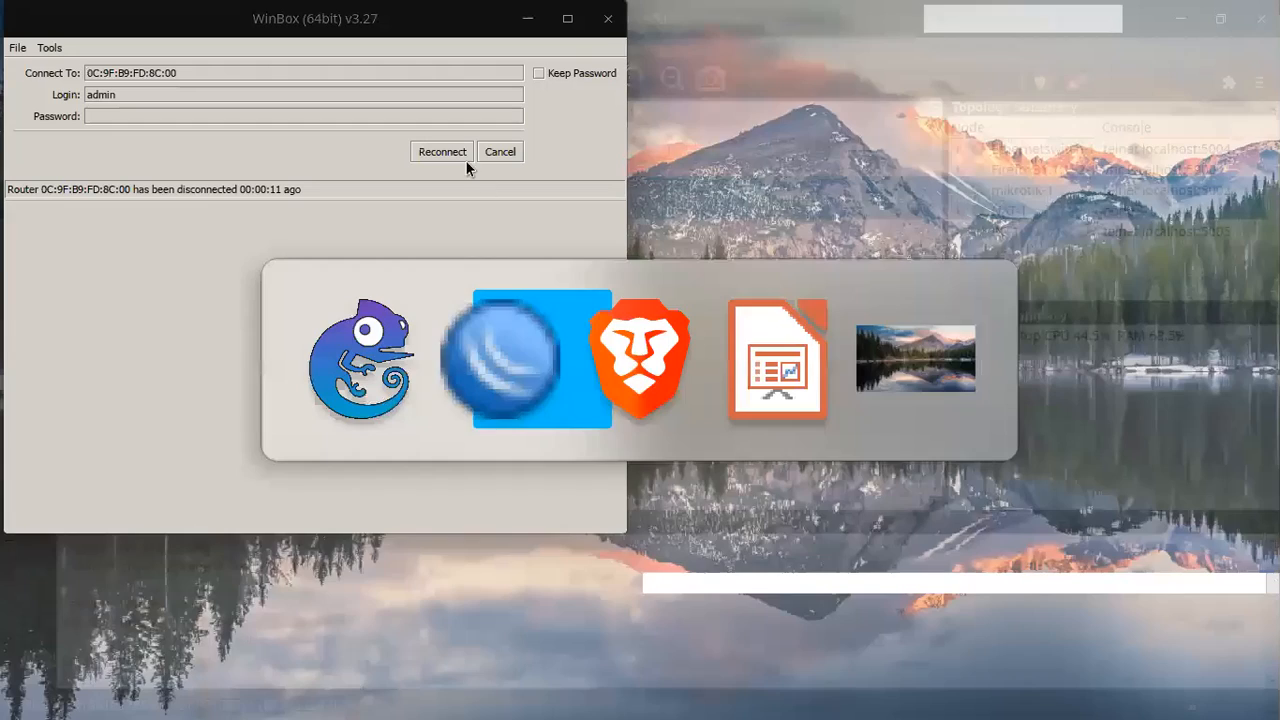
Step: Refresh WinBox neighbours and try connecting to the discovered MikroTik by MAC address
click(480, 152)
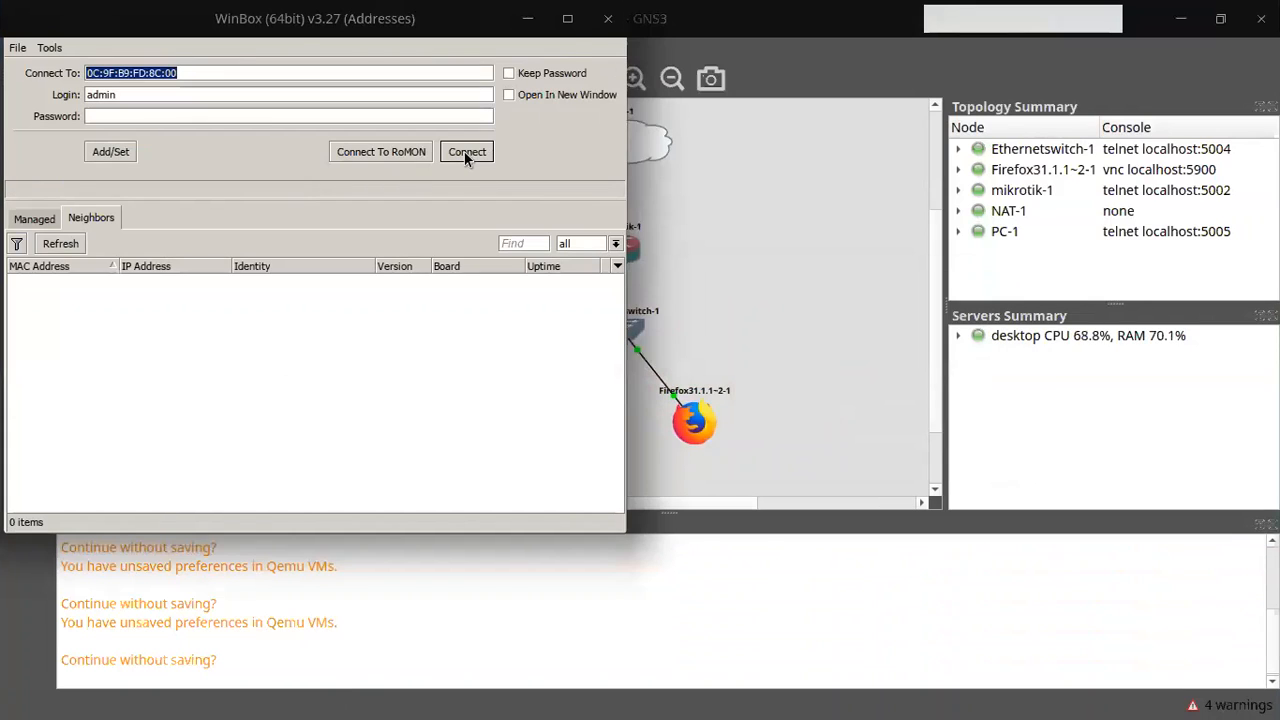
click(39, 240)
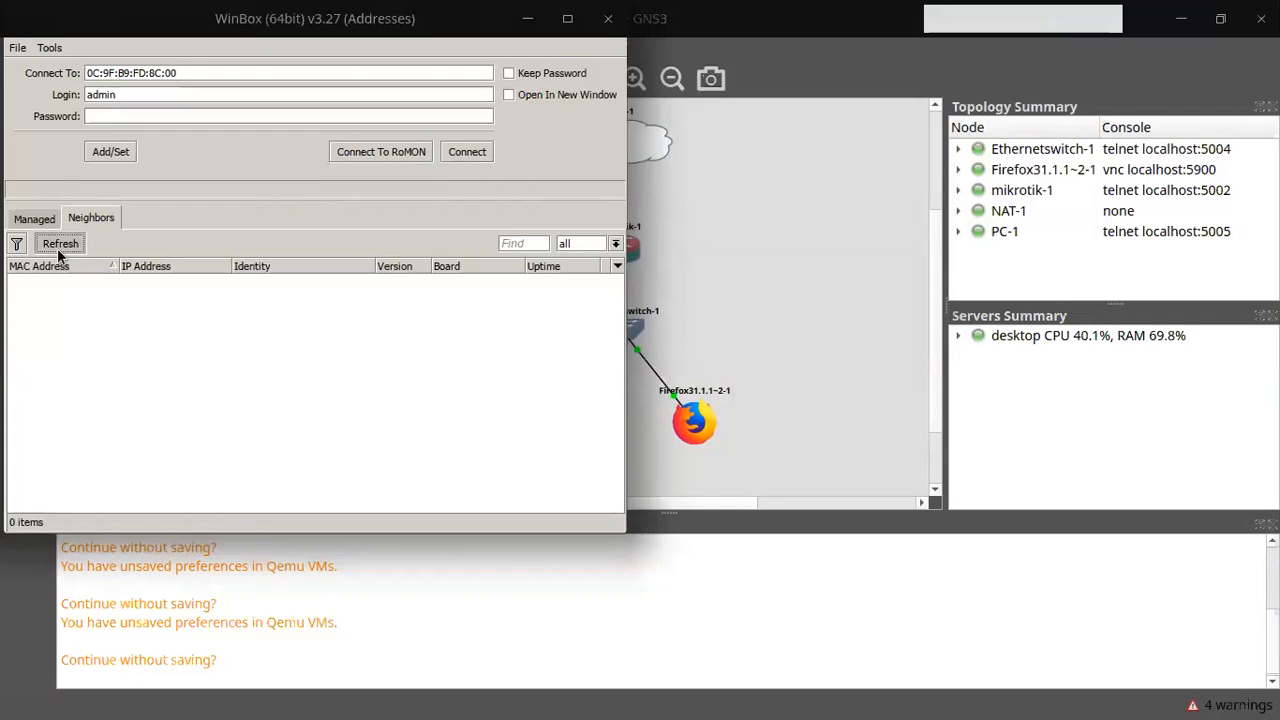
click(60, 245)
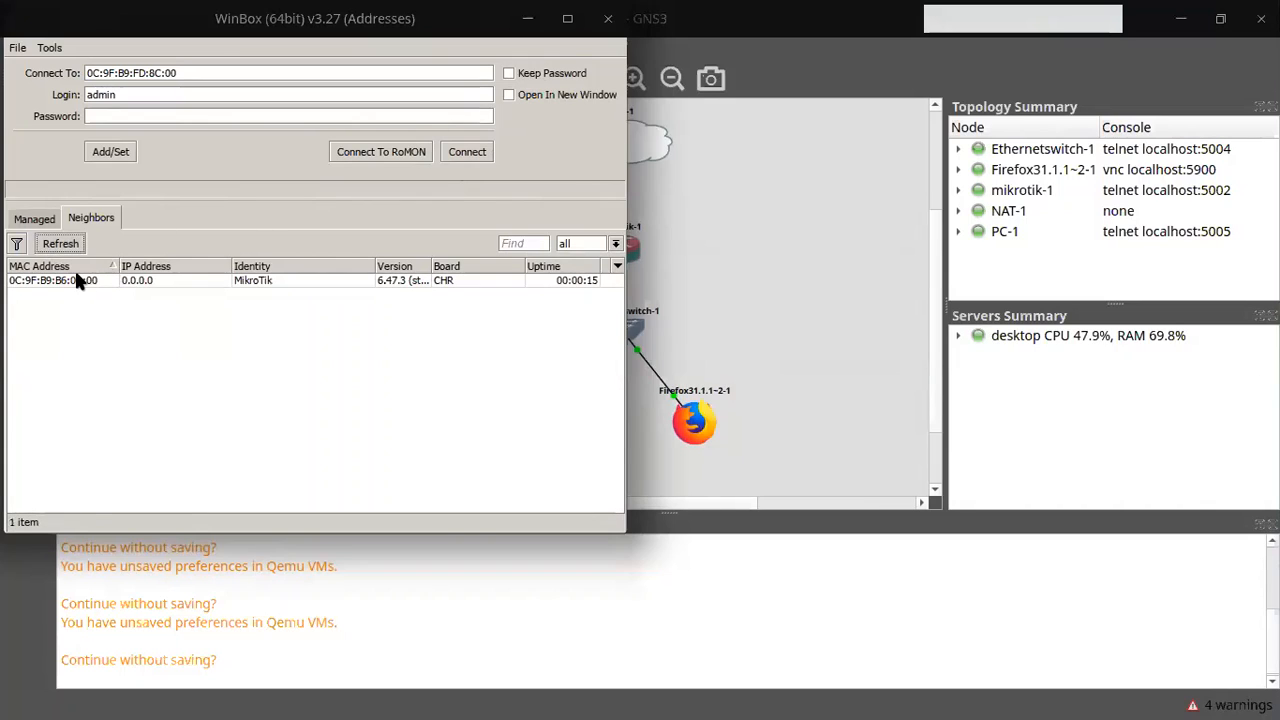
click(68, 283)
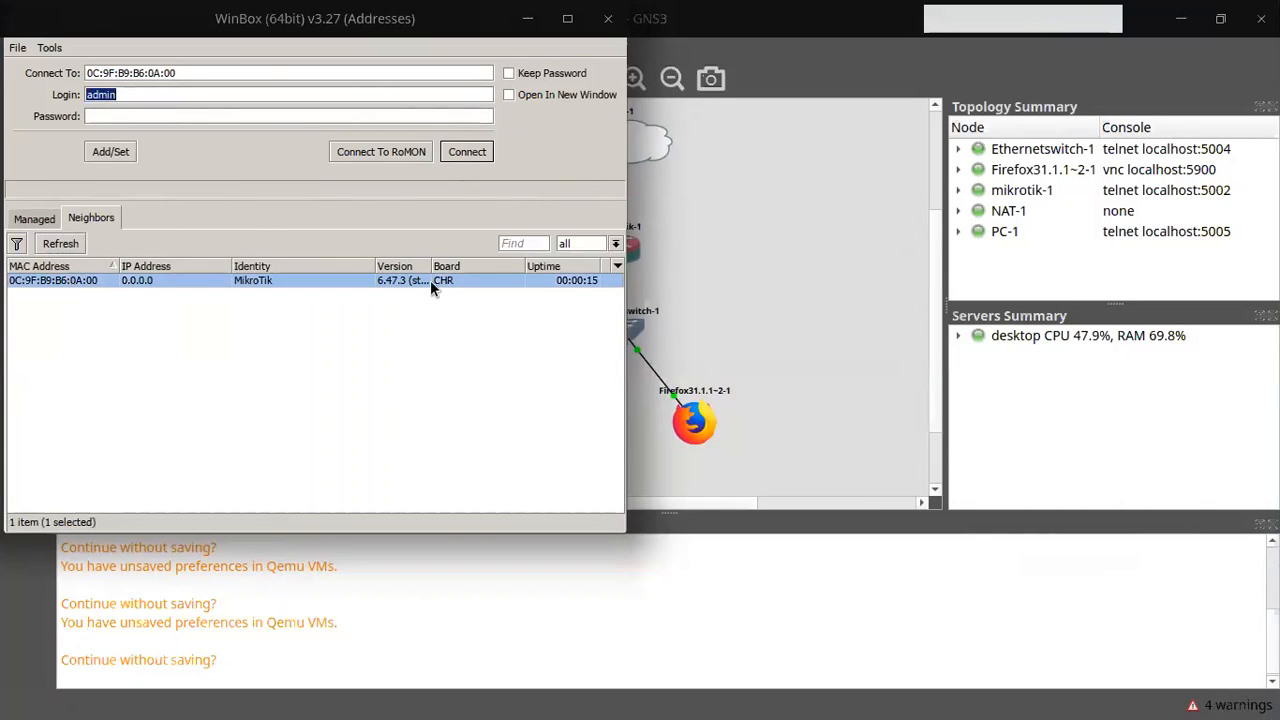
click(466, 152)
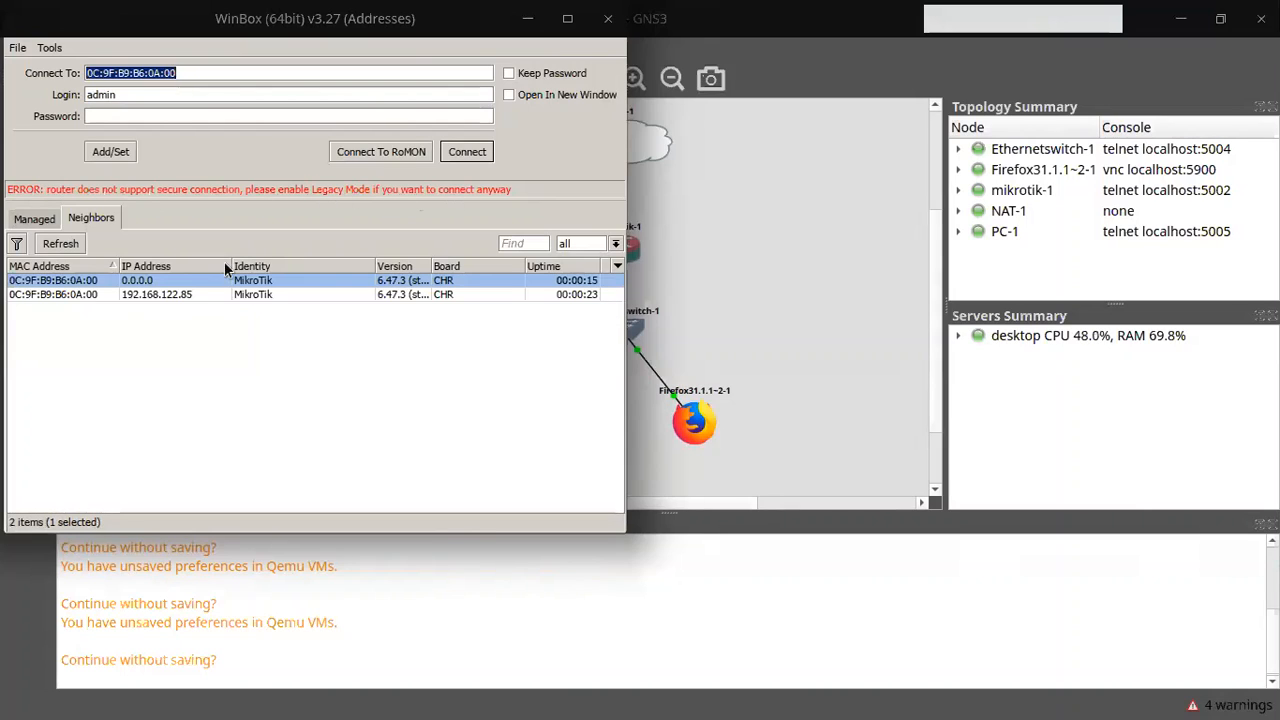
Step: Connect to the neighbour at 192.168.122.85 and maximize the session window
click(115, 289)
click(162, 292)
click(462, 152)
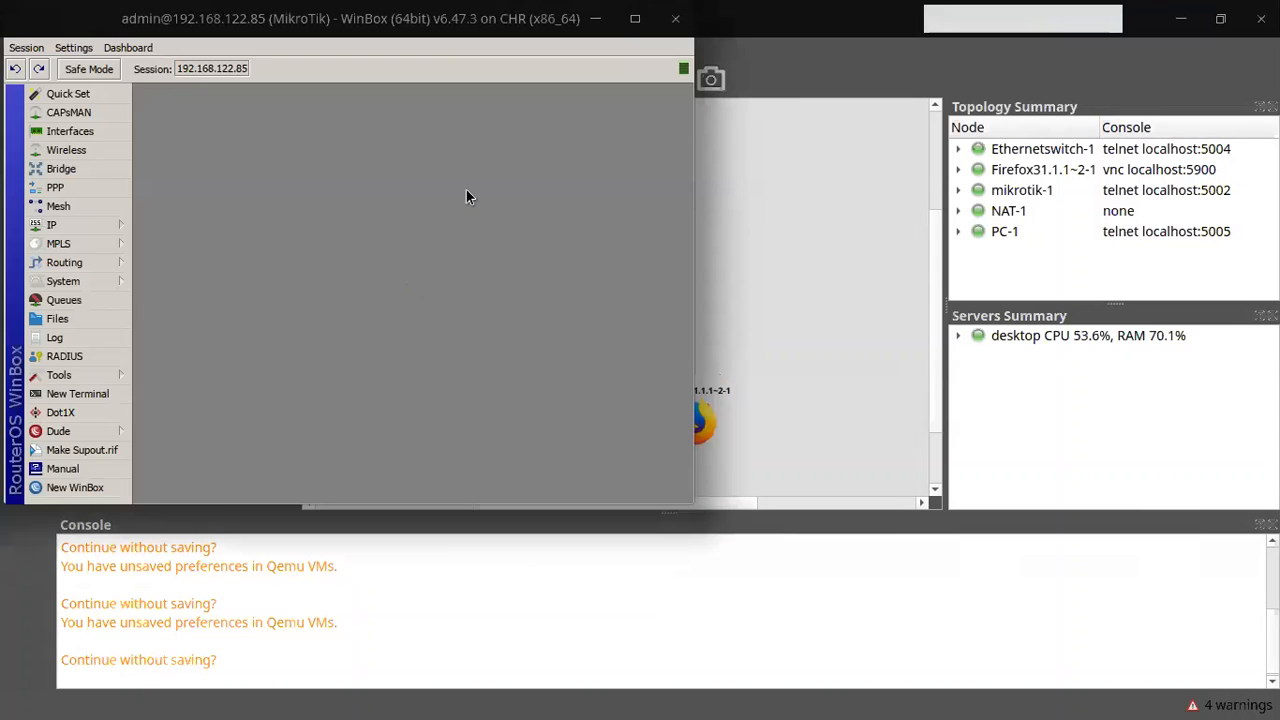
click(636, 18)
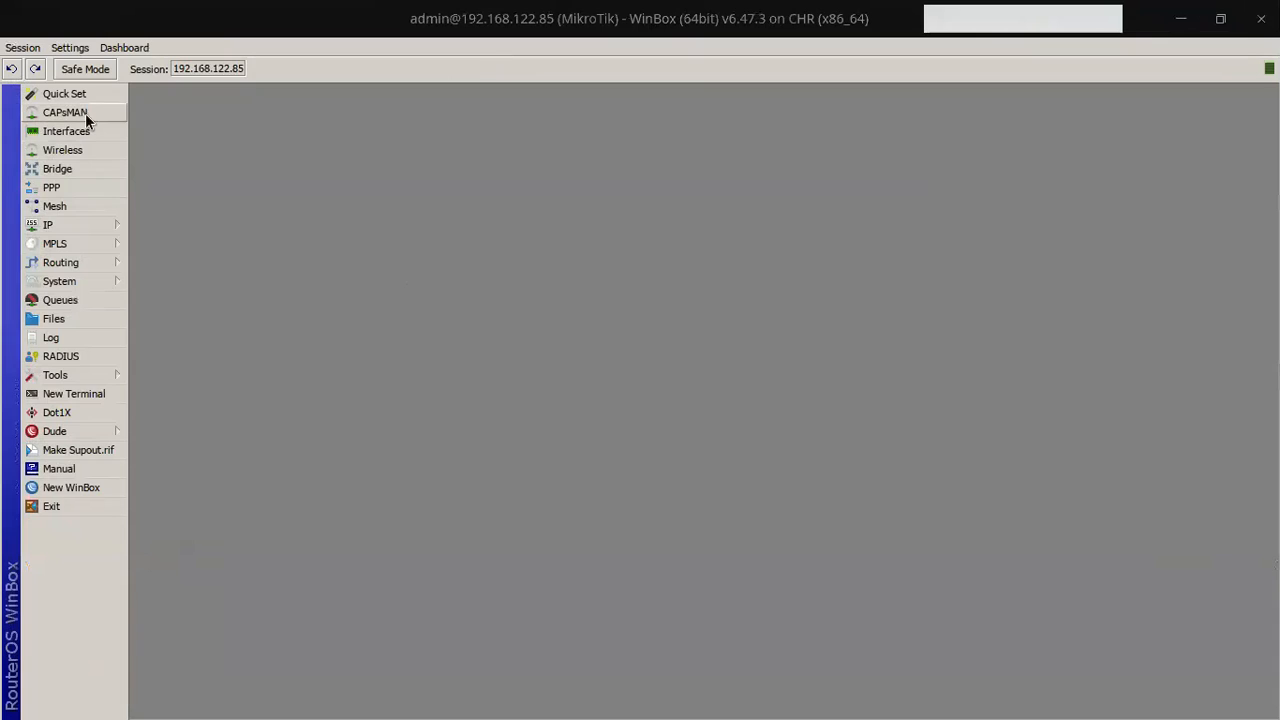
Step: In a new WinBox terminal, decline the license and add address 192.168.10.1/24 on ether2
click(66, 390)
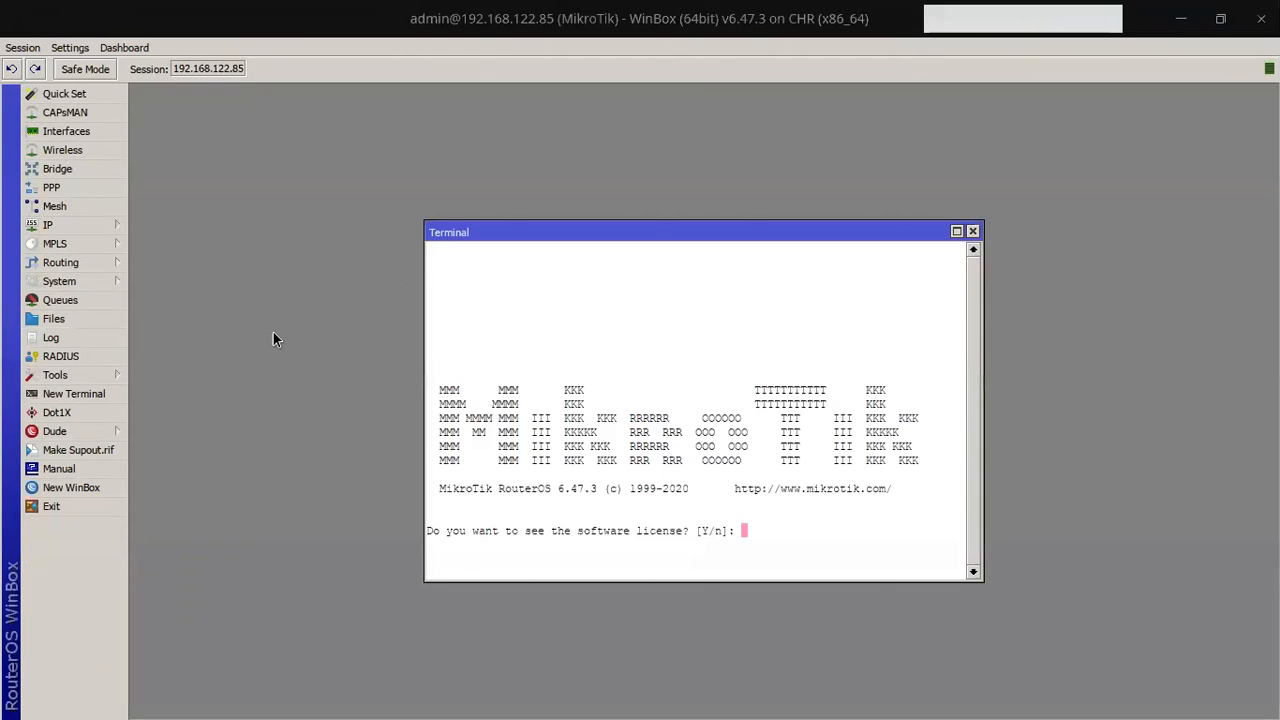
text(n)
key(Return)
text(ip address add ad)
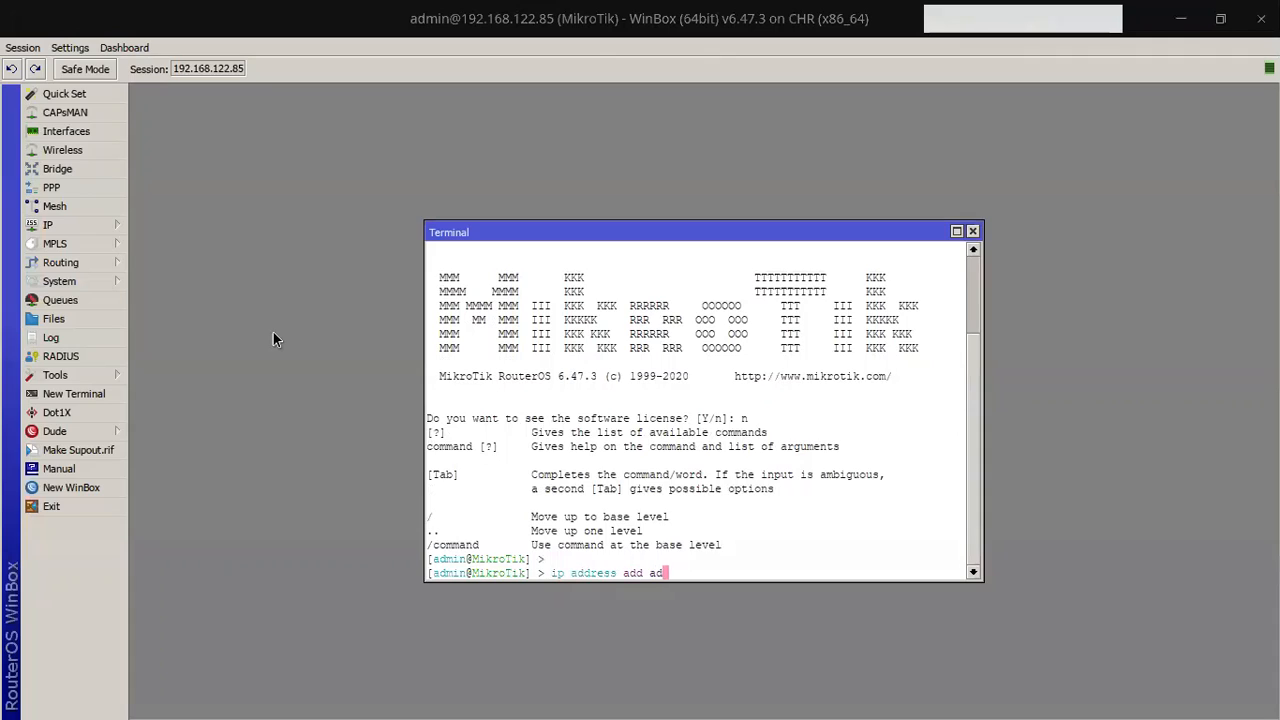
key(Tab)
text(192.168.10.2)
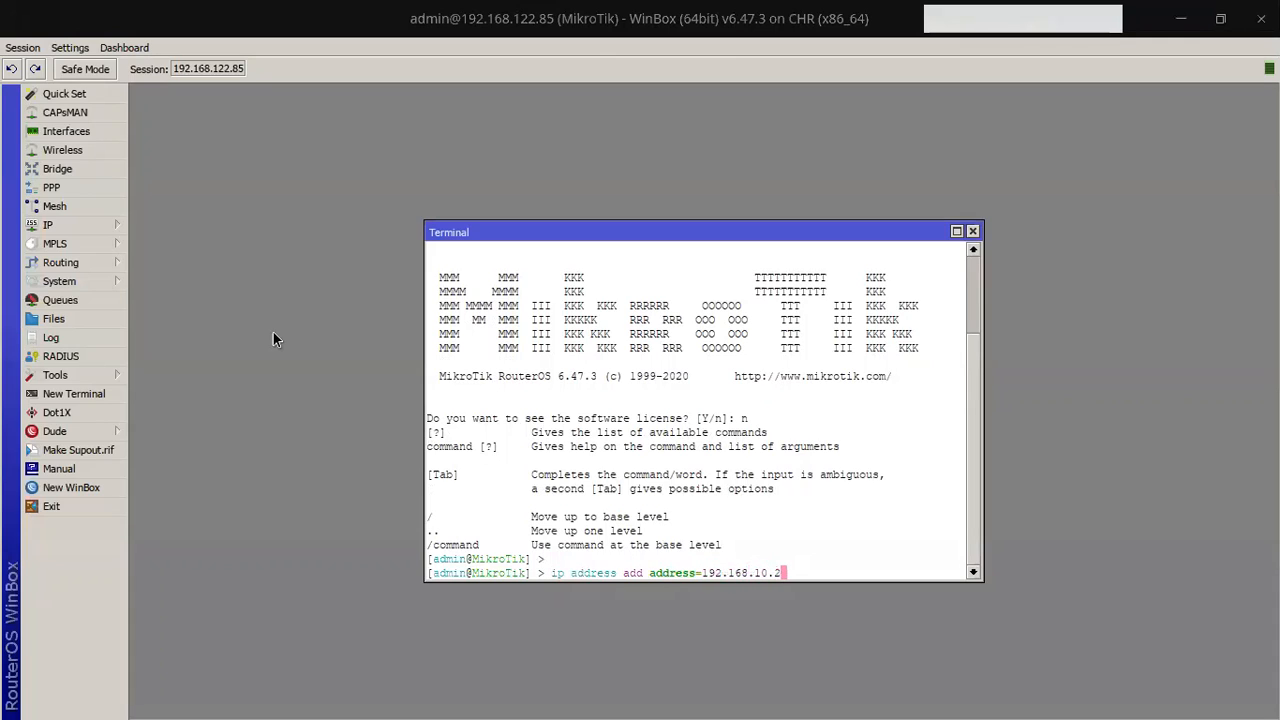
text(/24 int)
key(Tab)
text(ether)
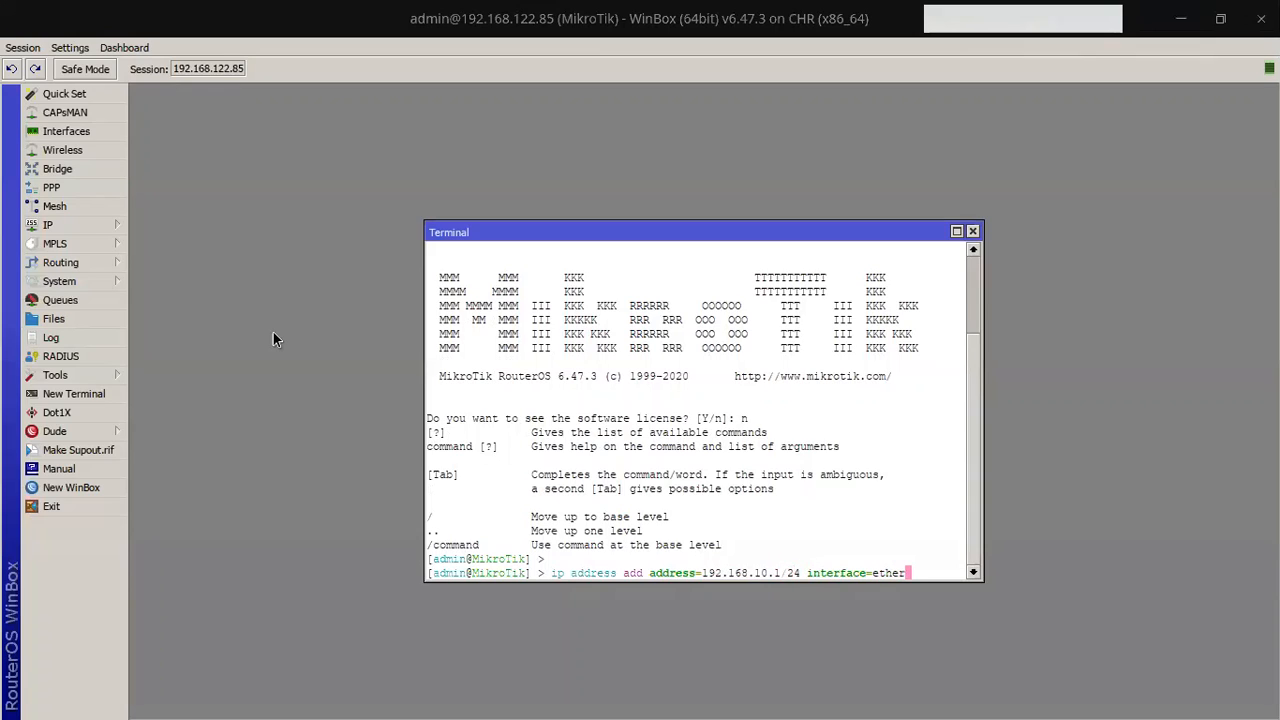
text(2)
key(Return)
Step: Add a srcnat firewall NAT rule with action masquerade out ether1
text(ip)
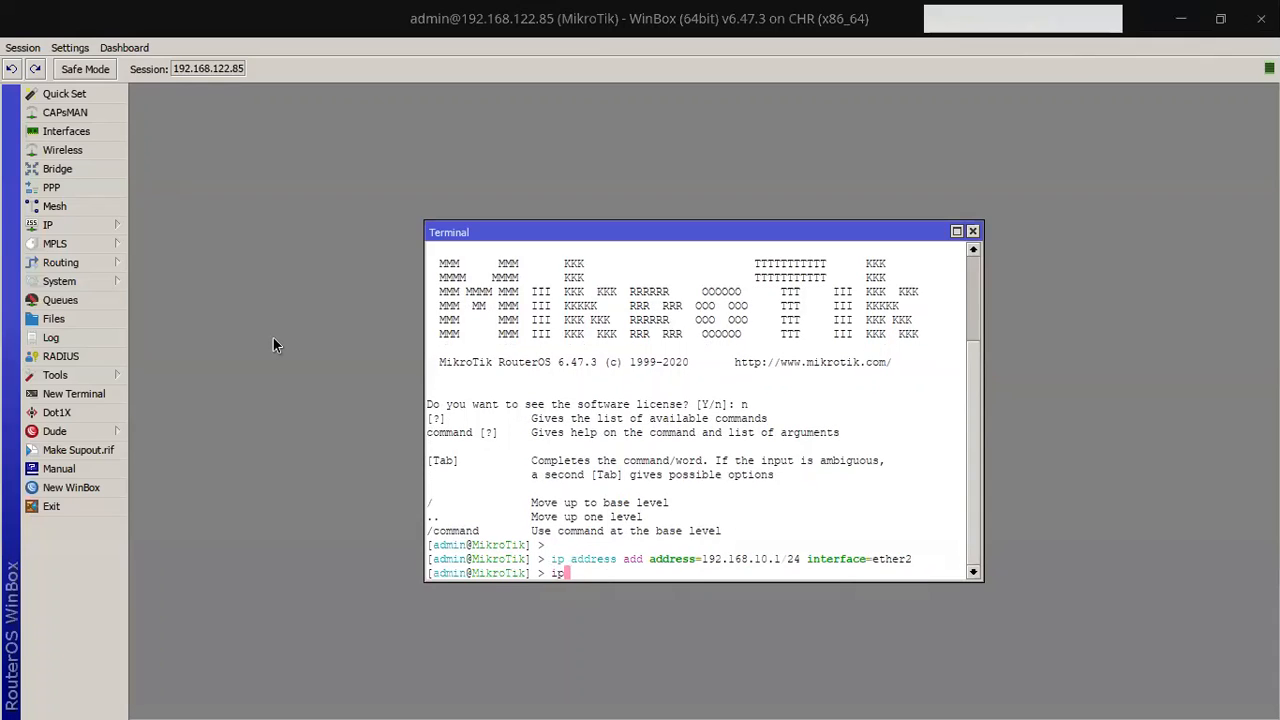
text( f)
key(Tab)
text(nat add ch)
key(Tab)
text(s)
key(Tab)
text(out-i)
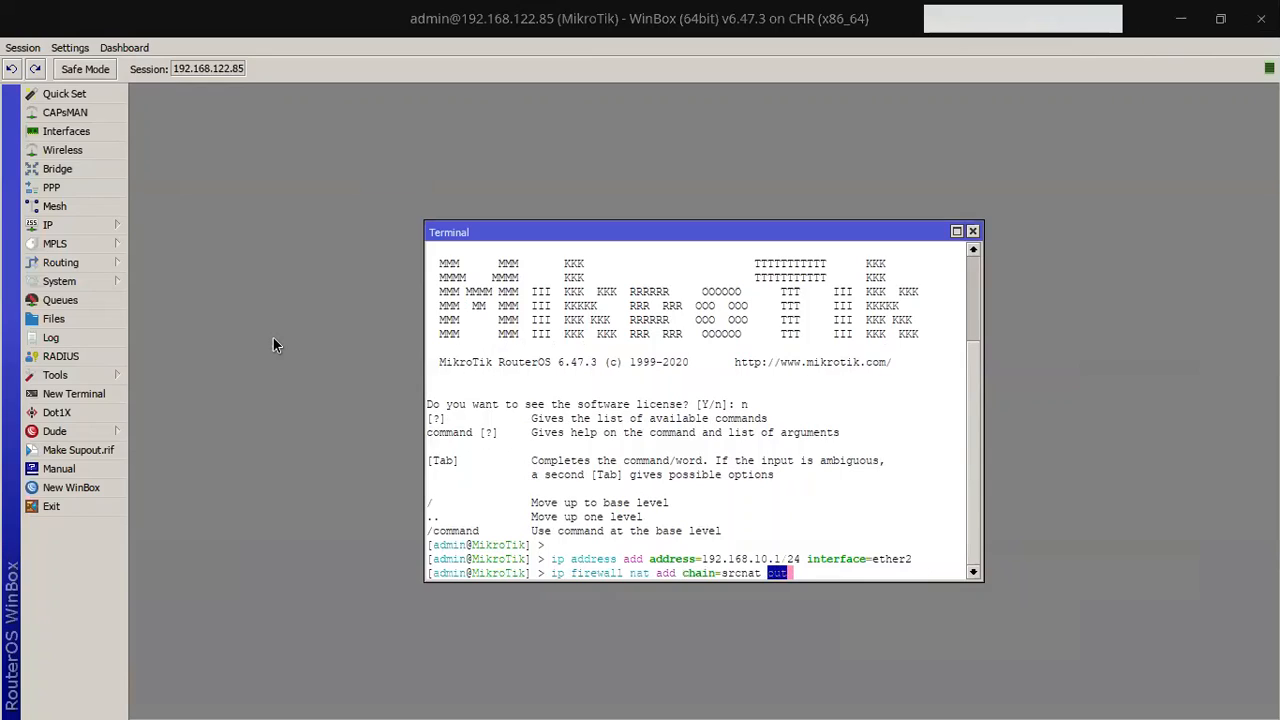
key(Tab)
text(=ether1 action=ma)
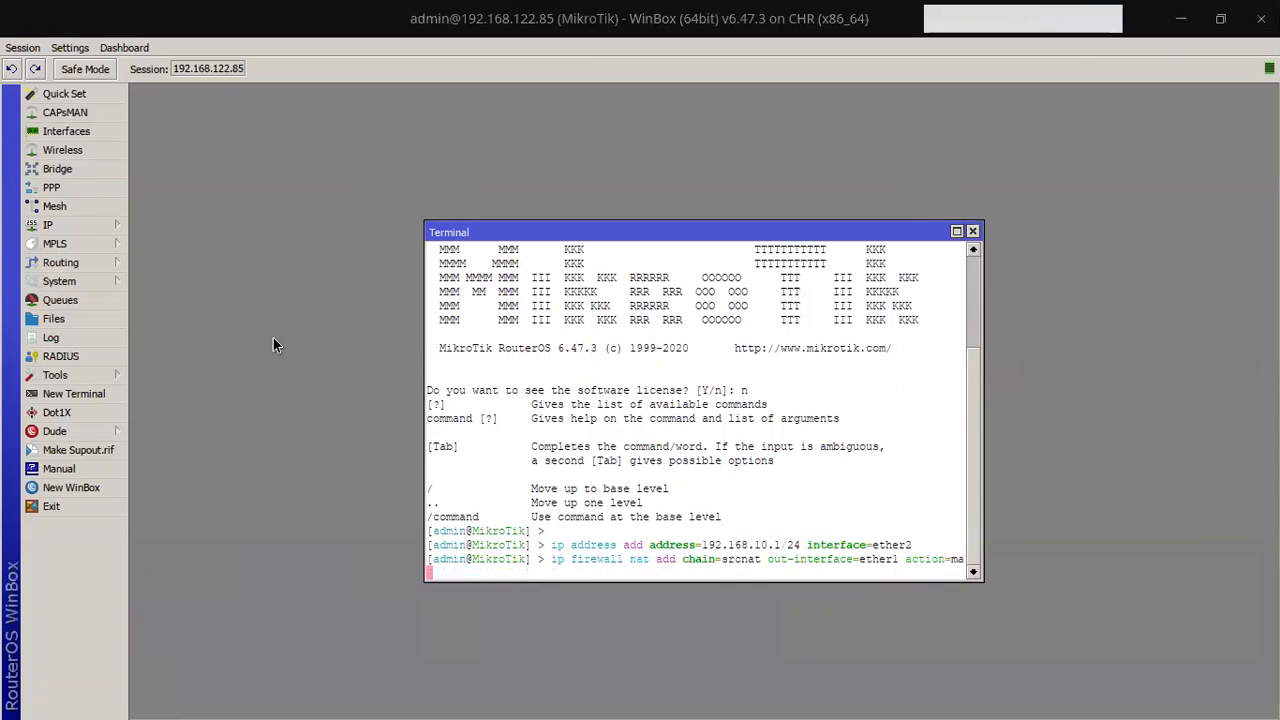
key(Tab)
key(Return)
Step: Set the system identity name to MKT_BPP and enter ip hotspot setup
text(system ide)
key(Tab)
text(set n)
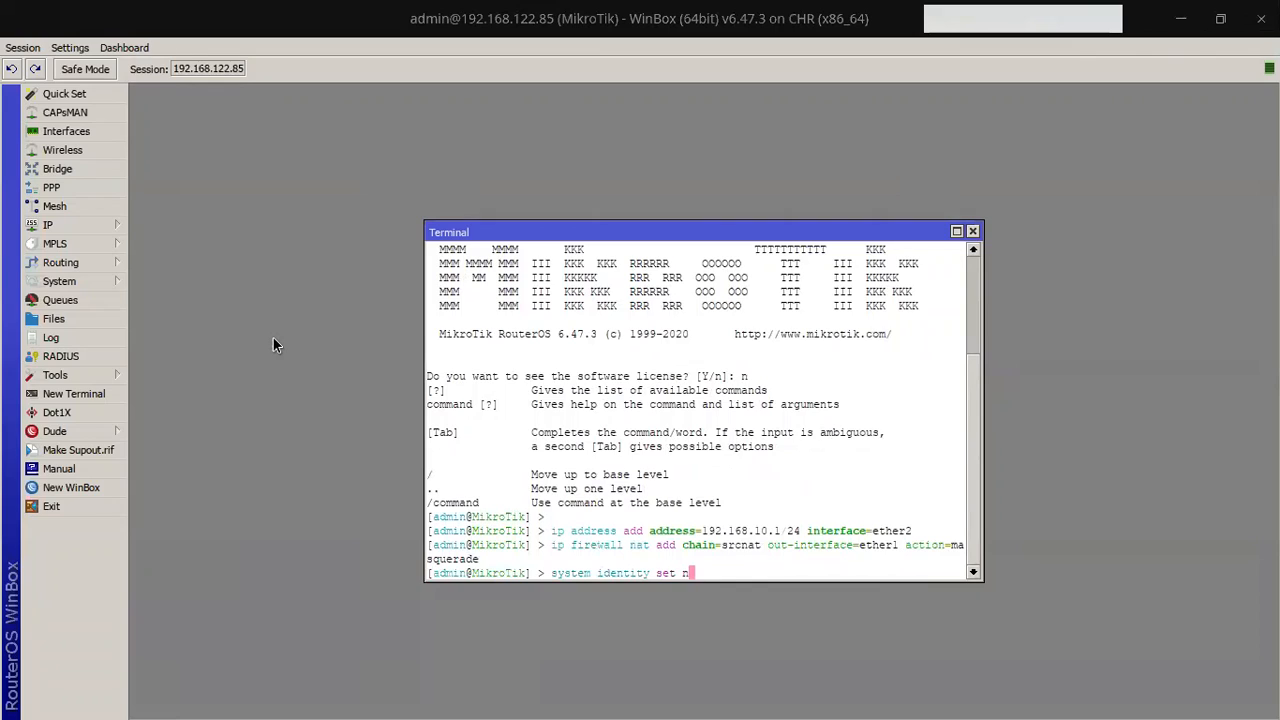
text(ame=MKT_BPP)
key(Return)
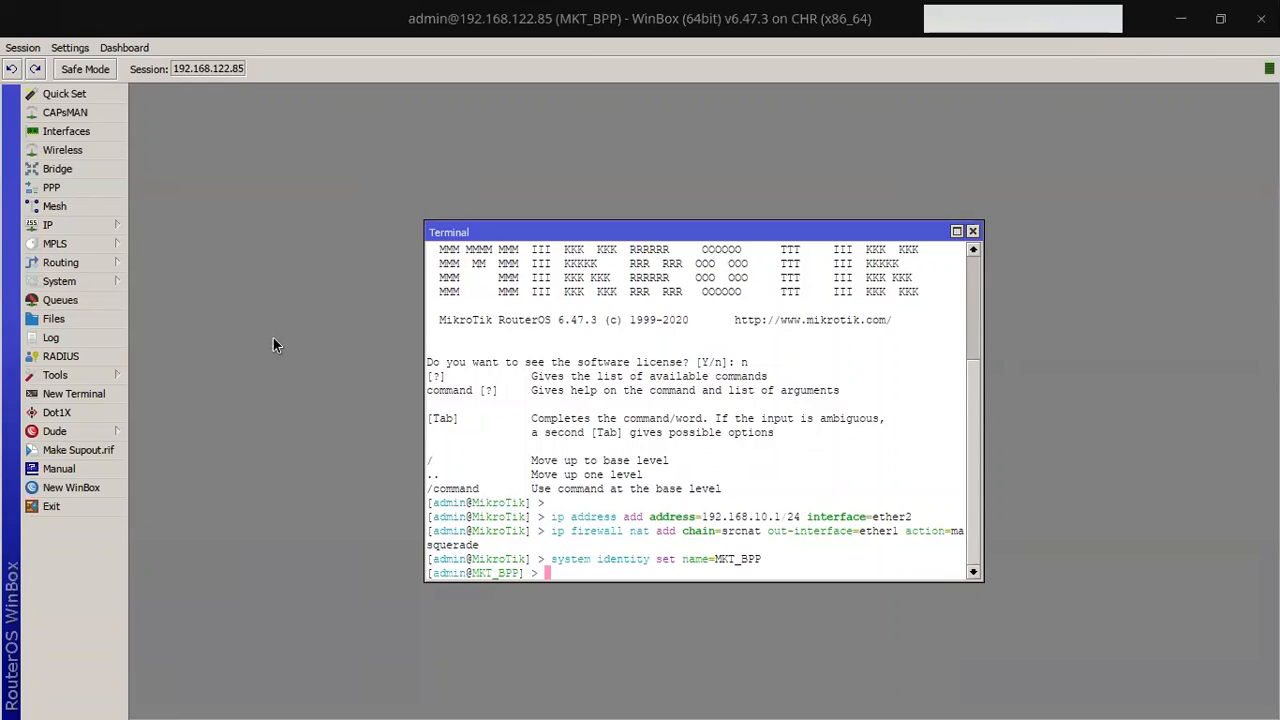
text(ip hotspot setup)
Step: Run the hotspot wizard on ether2 with default answers, then abort the failing attempt
key(Return)
text(et)
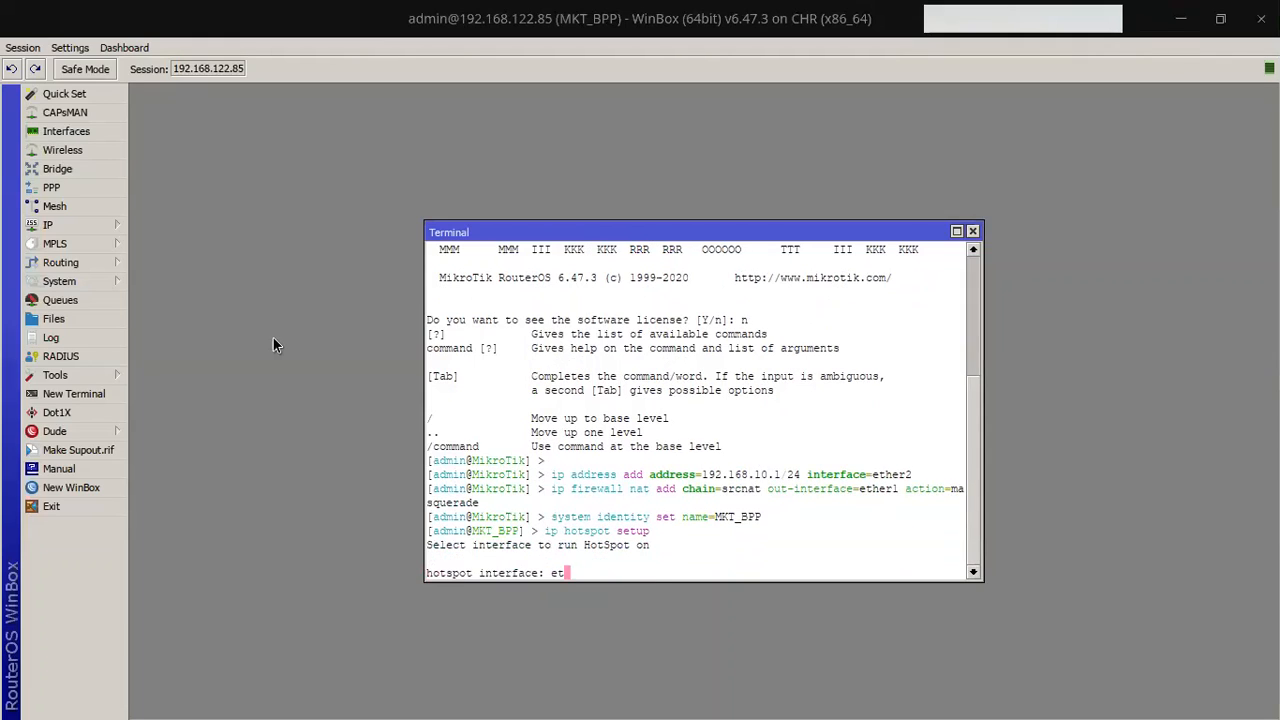
text(her2)
key(Return)
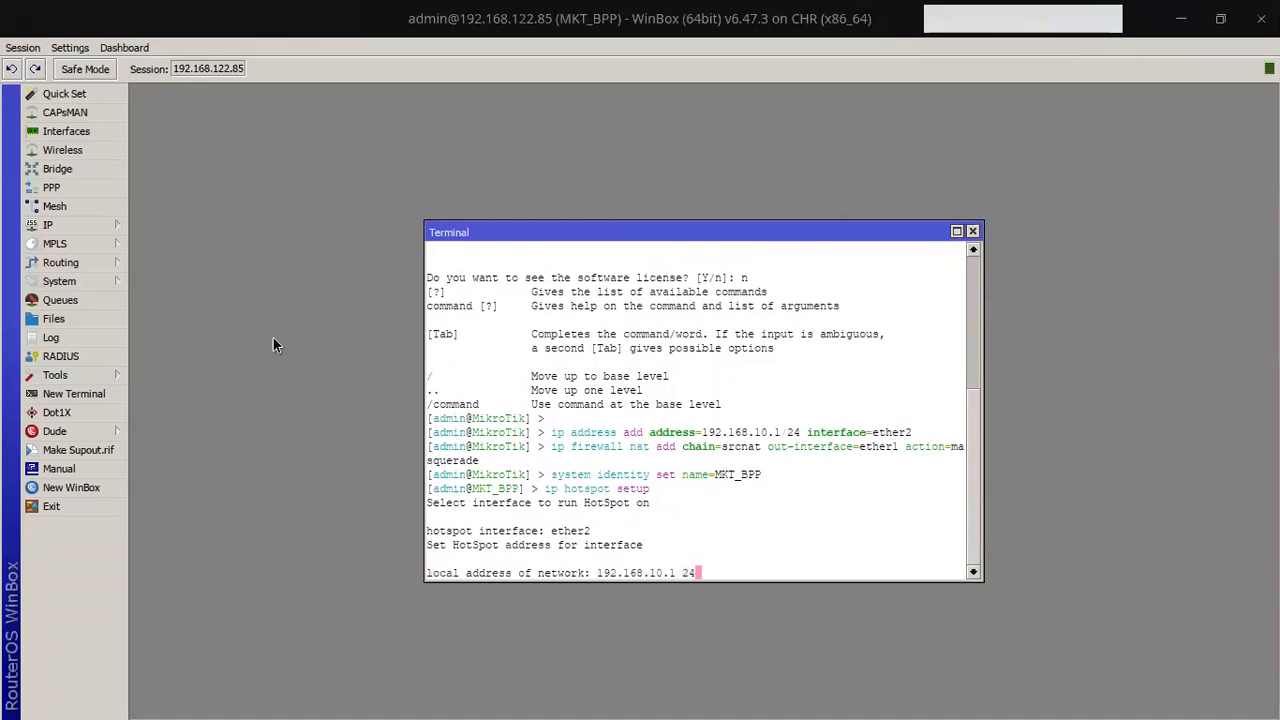
key(Return)
key(Return)
key(Return)
key(Return)
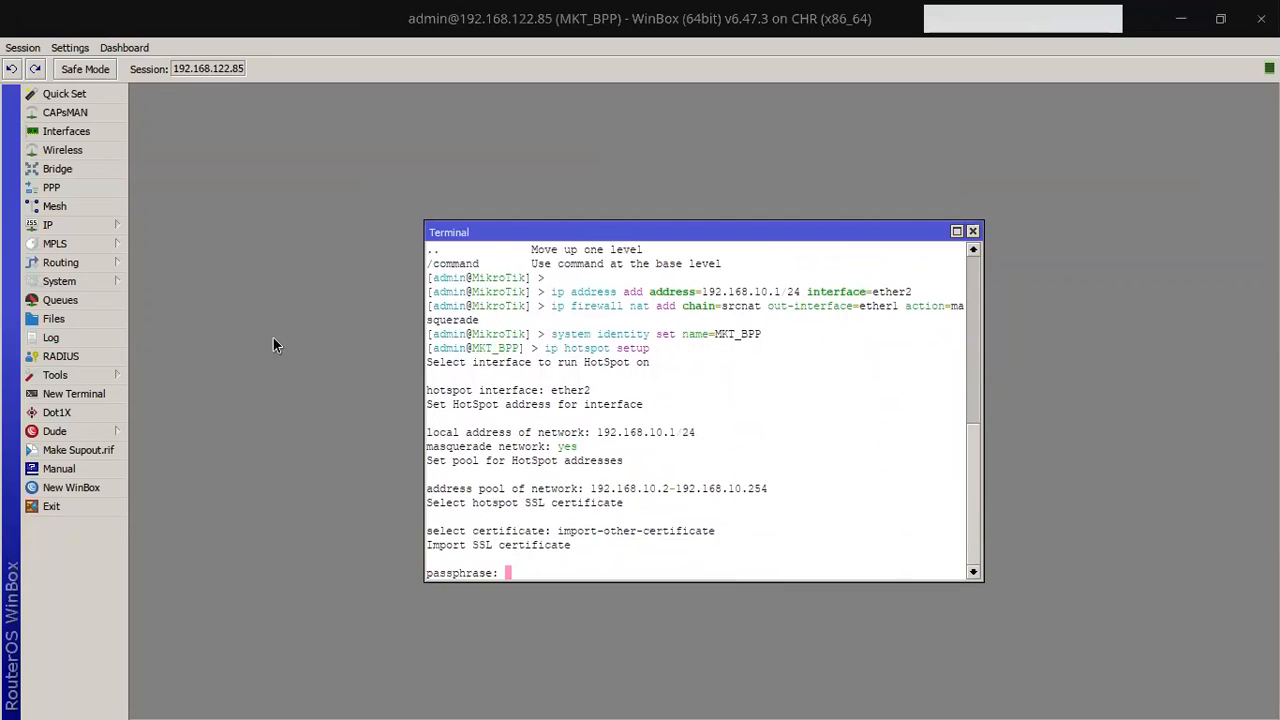
key(Return)
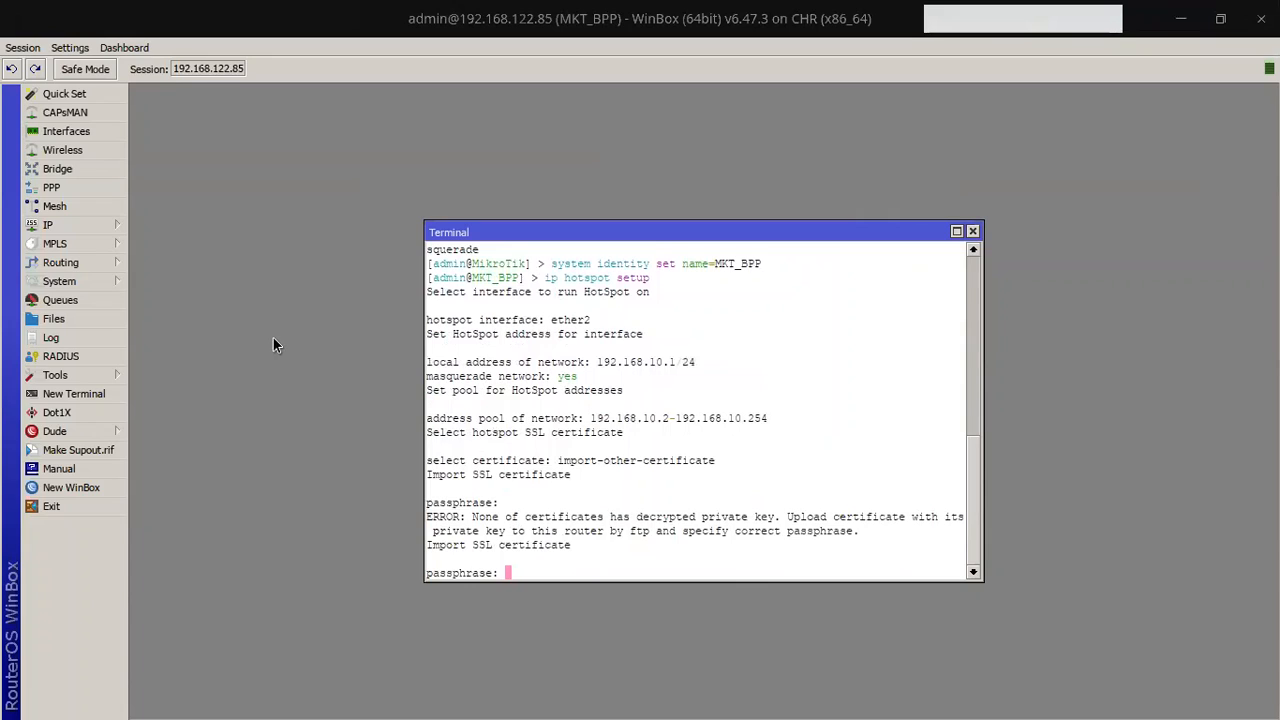
key(ctrl+c)
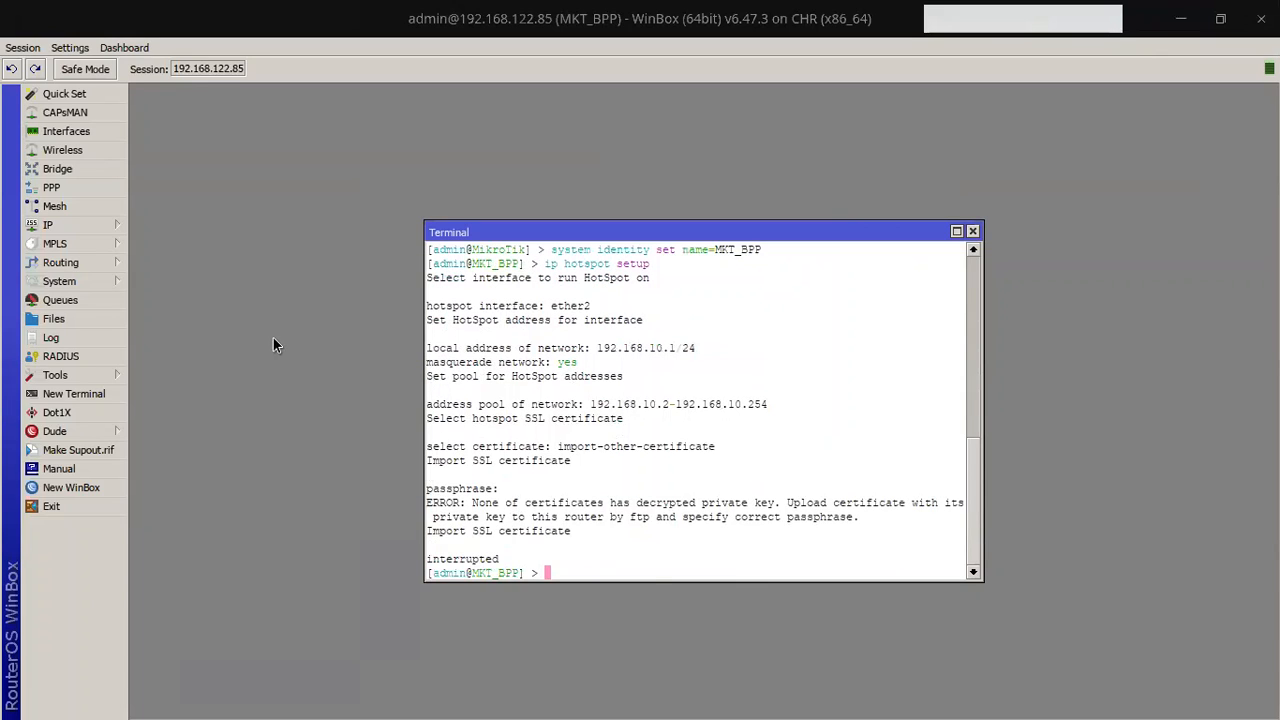
Step: Rerun hotspot setup on ether2 with the default local address and certificate none
key(Up)
key(Return)
text(ether2)
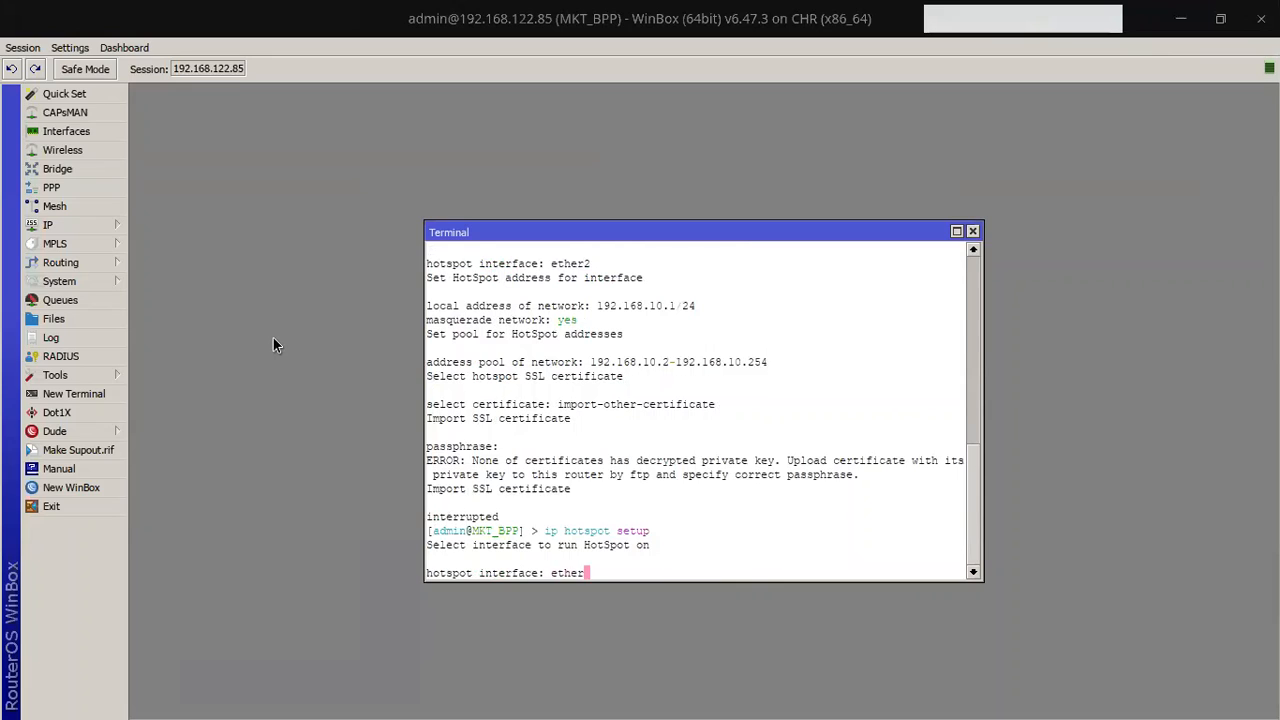
key(Return)
key(Return)
key(Return)
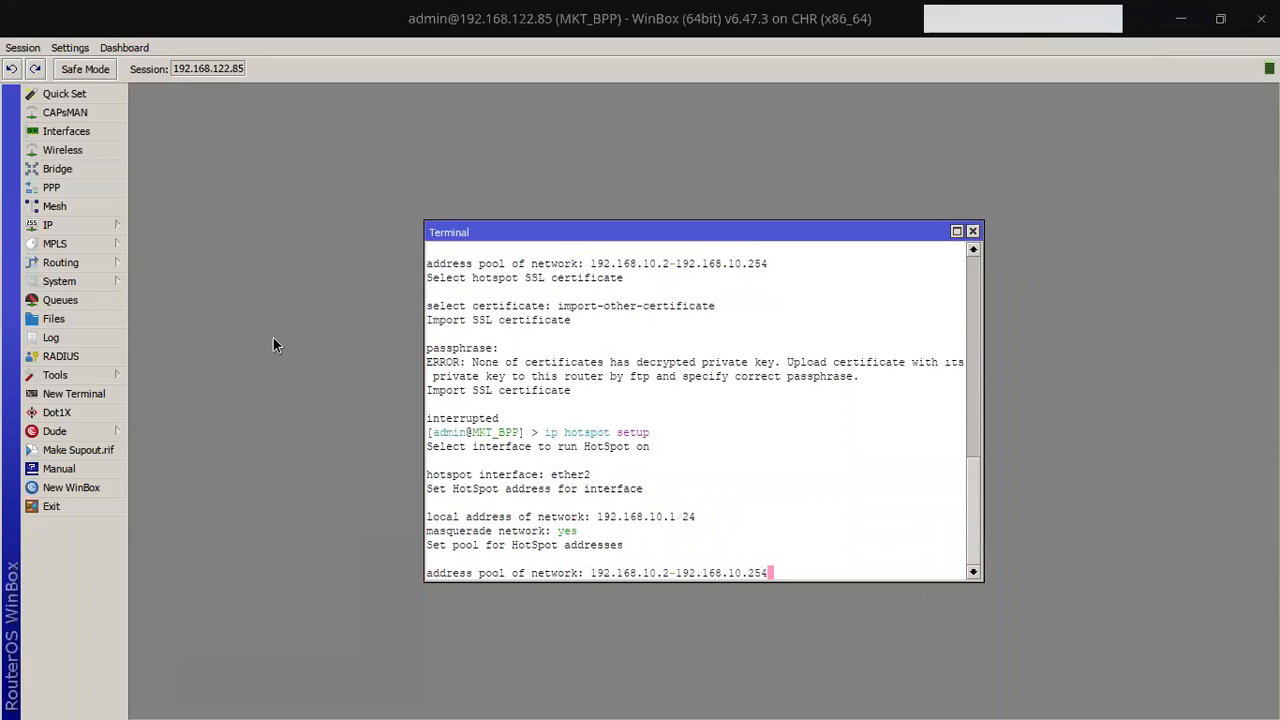
key(Return)
key(BackSpace)
key(BackSpace)
key(BackSpace)
key(BackSpace)
key(BackSpace)
key(BackSpace)
key(BackSpace)
key(BackSpace)
key(BackSpace)
key(BackSpace)
key(BackSpace)
key(BackSpace)
key(BackSpace)
key(BackSpace)
key(BackSpace)
key(BackSpace)
key(BackSpace)
key(BackSpace)
key(BackSpace)
key(BackSpace)
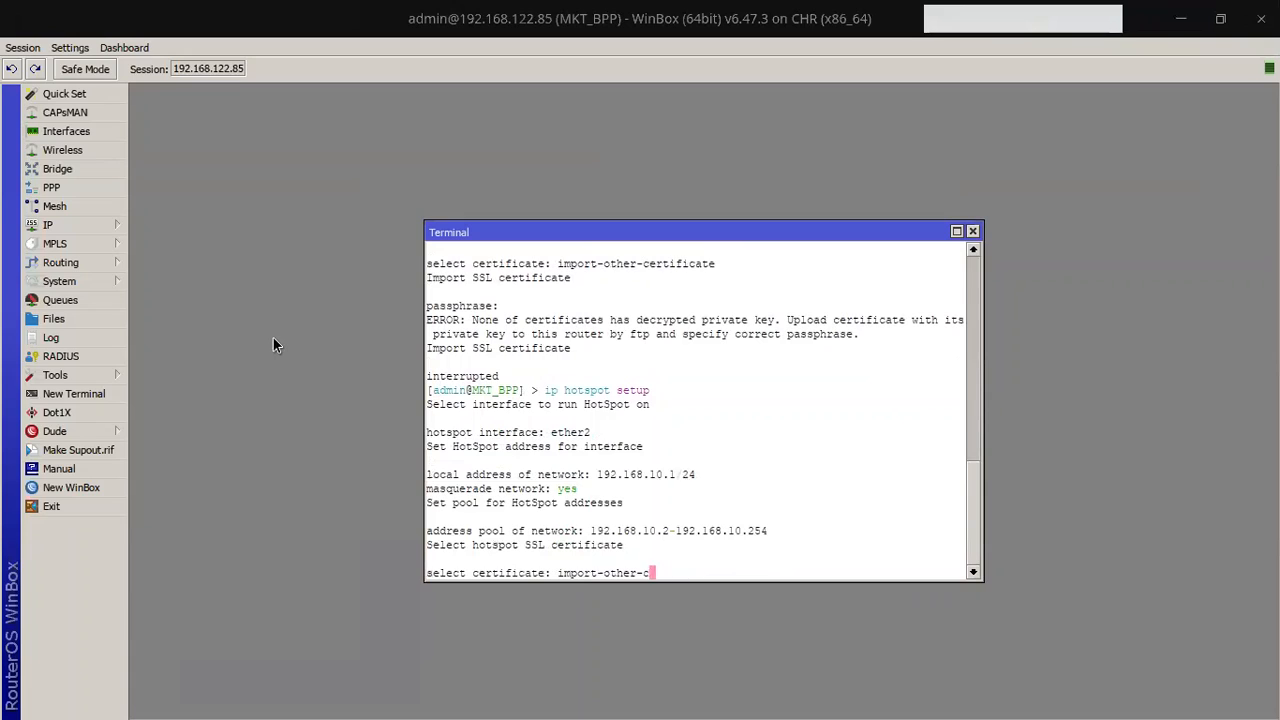
text(nond)
key(BackSpace)
text(e)
key(Return)
Step: Finish the wizard with SMTP 0.0.0.0, DNS 192.168.122.1 and an empty DNS name
key(Return)
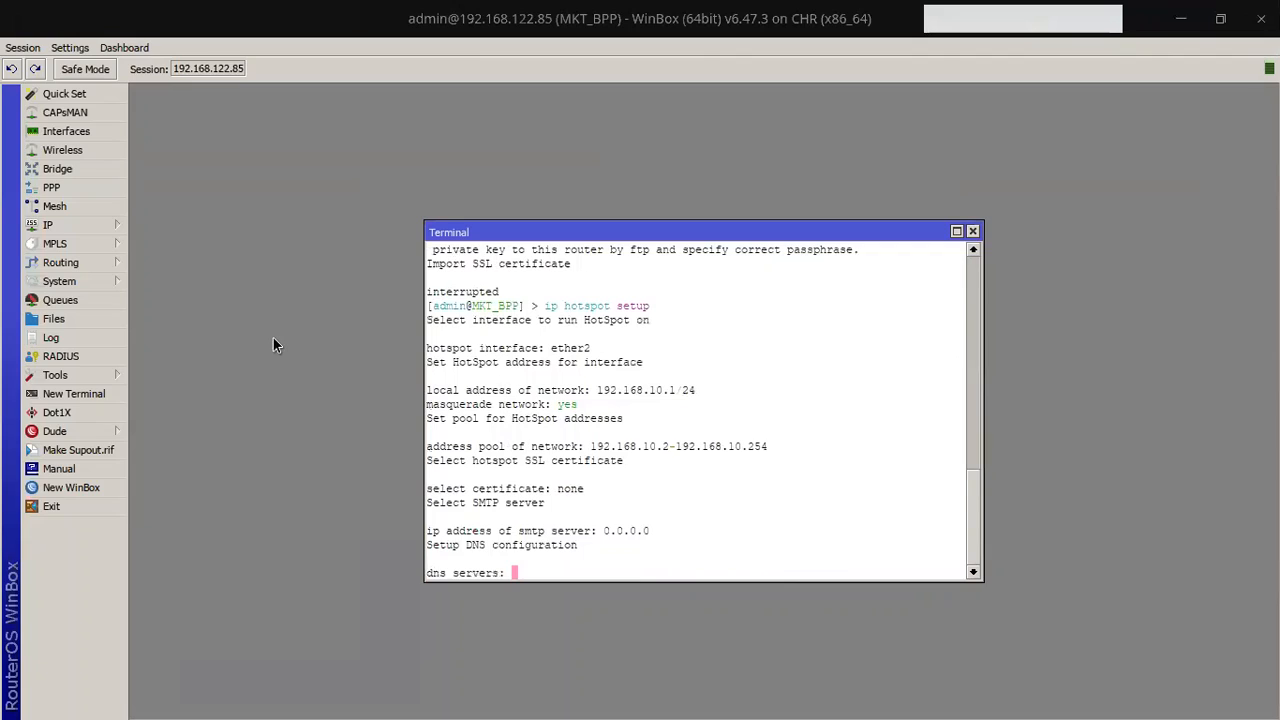
text(192.168.122.1)
key(Return)
key(Return)
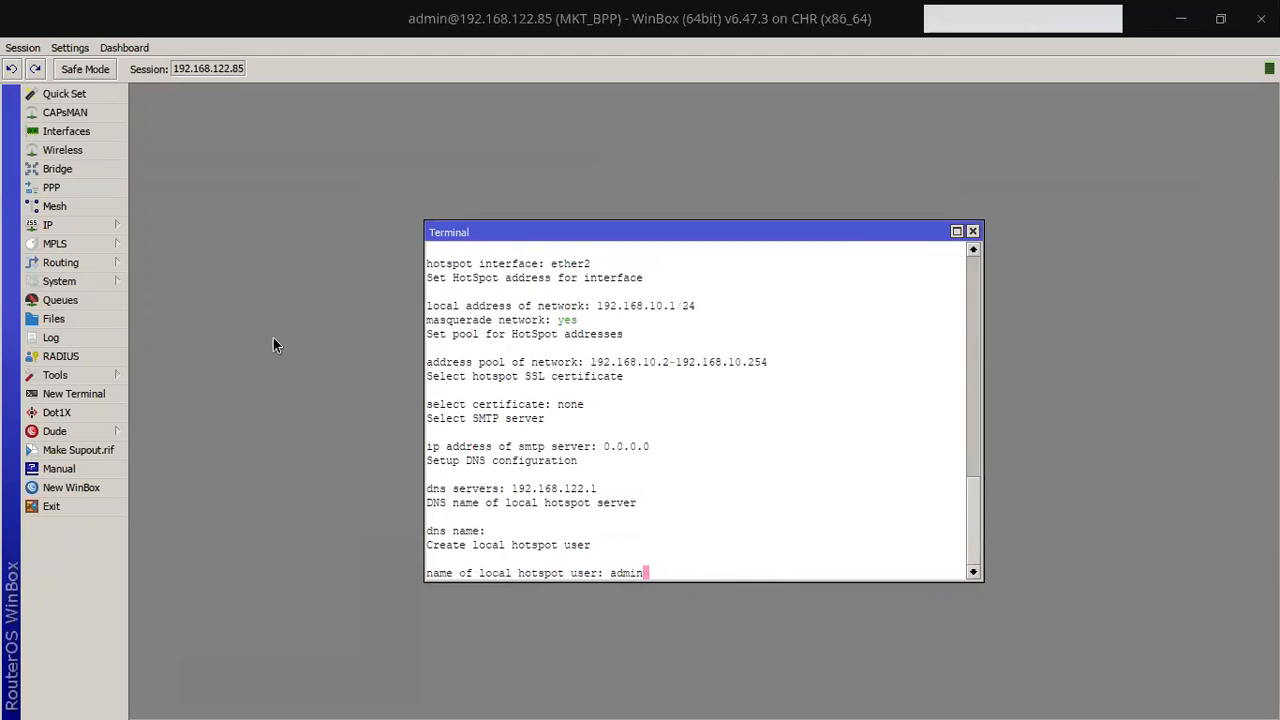
key(Return)
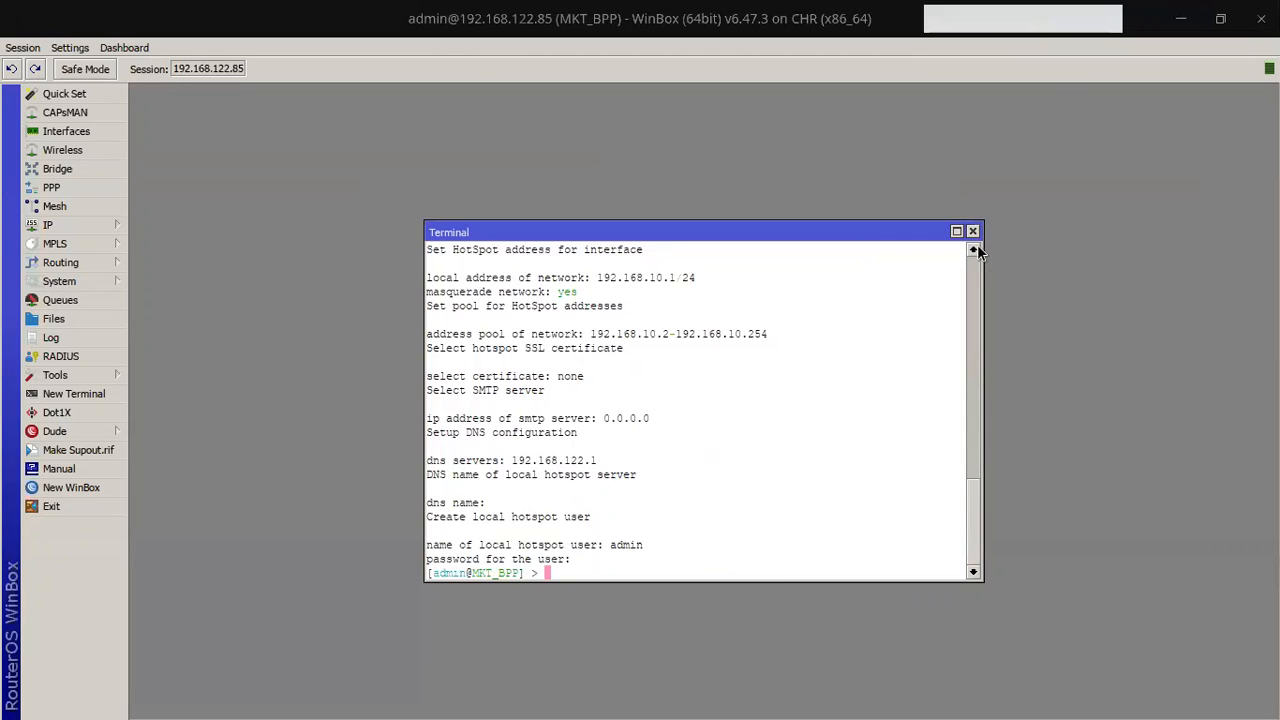
click(63, 224)
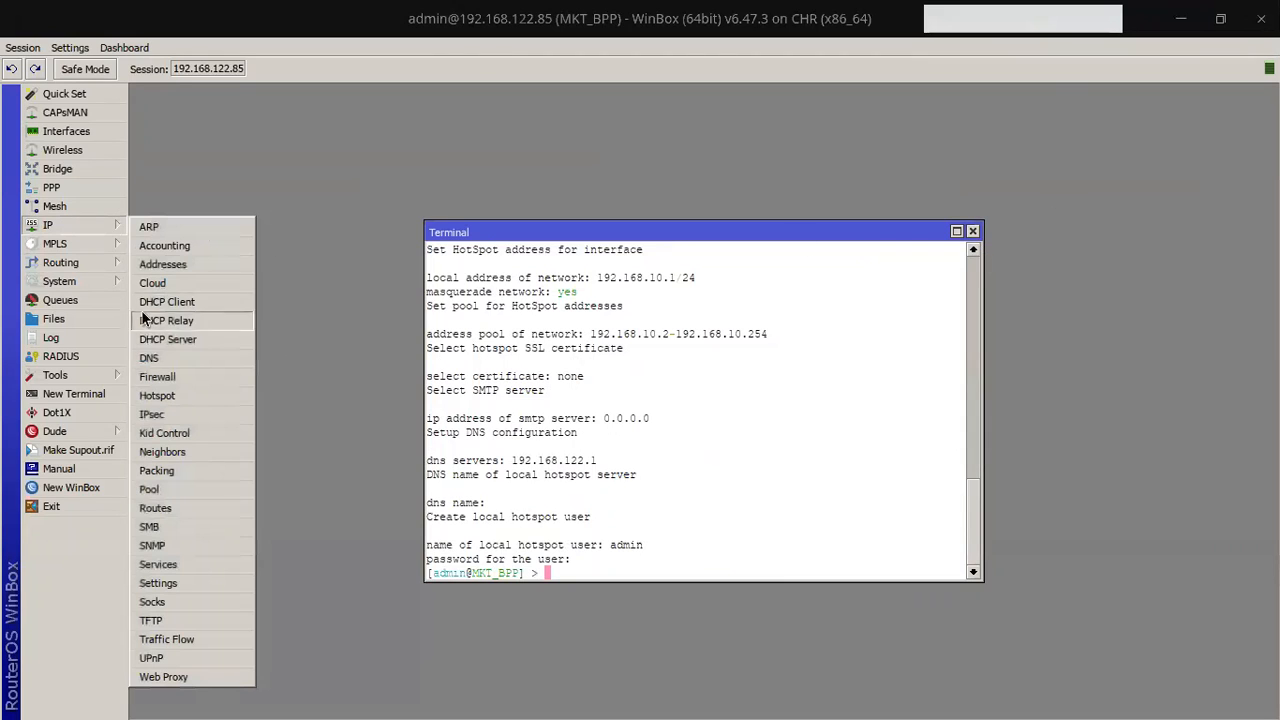
Step: Open the Hotspot server list, then briefly check the router's file list
click(160, 396)
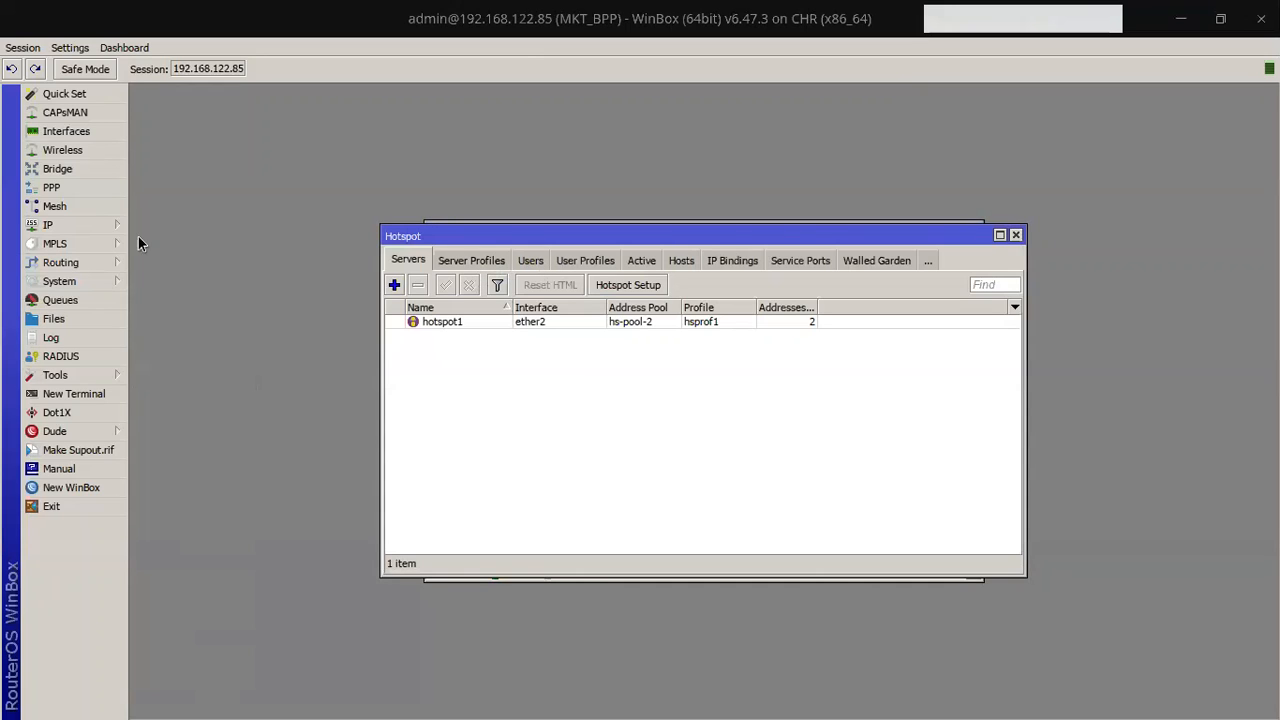
click(105, 326)
drag(947, 377, 946, 340)
click(946, 249)
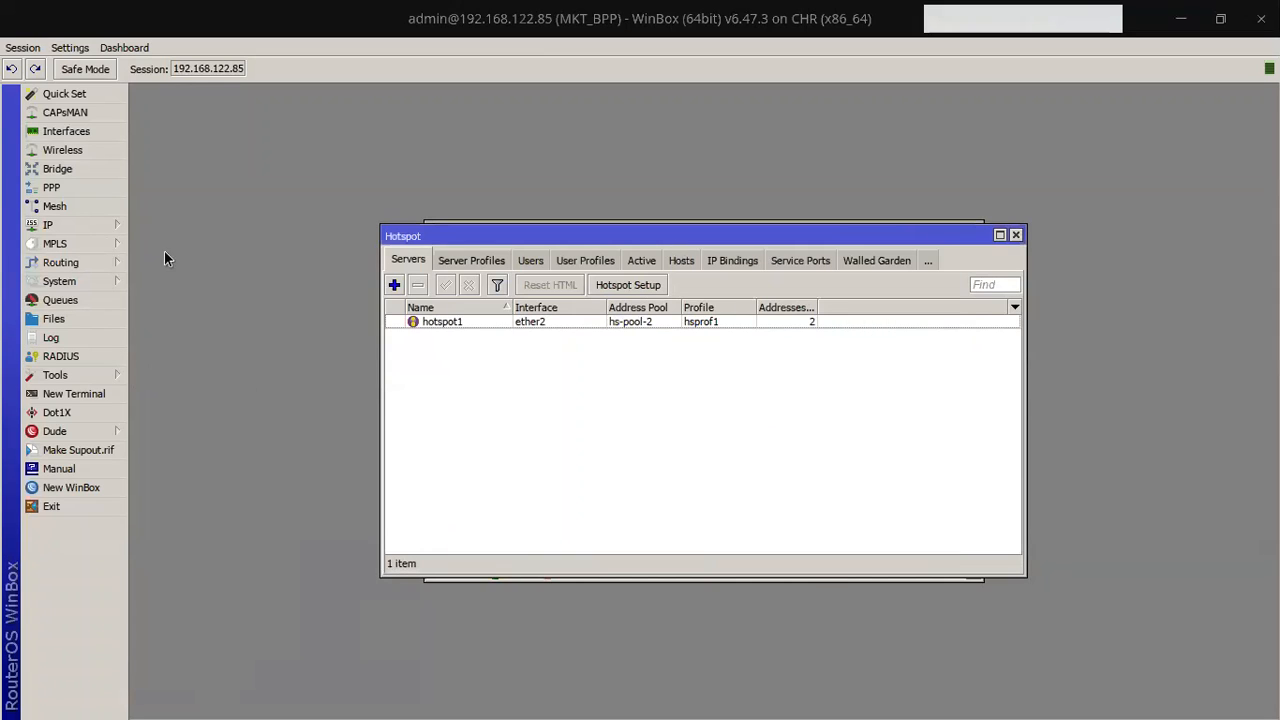
Step: Check for updates in System Packages: 6.47.8 is available over installed 6.47.3
click(100, 280)
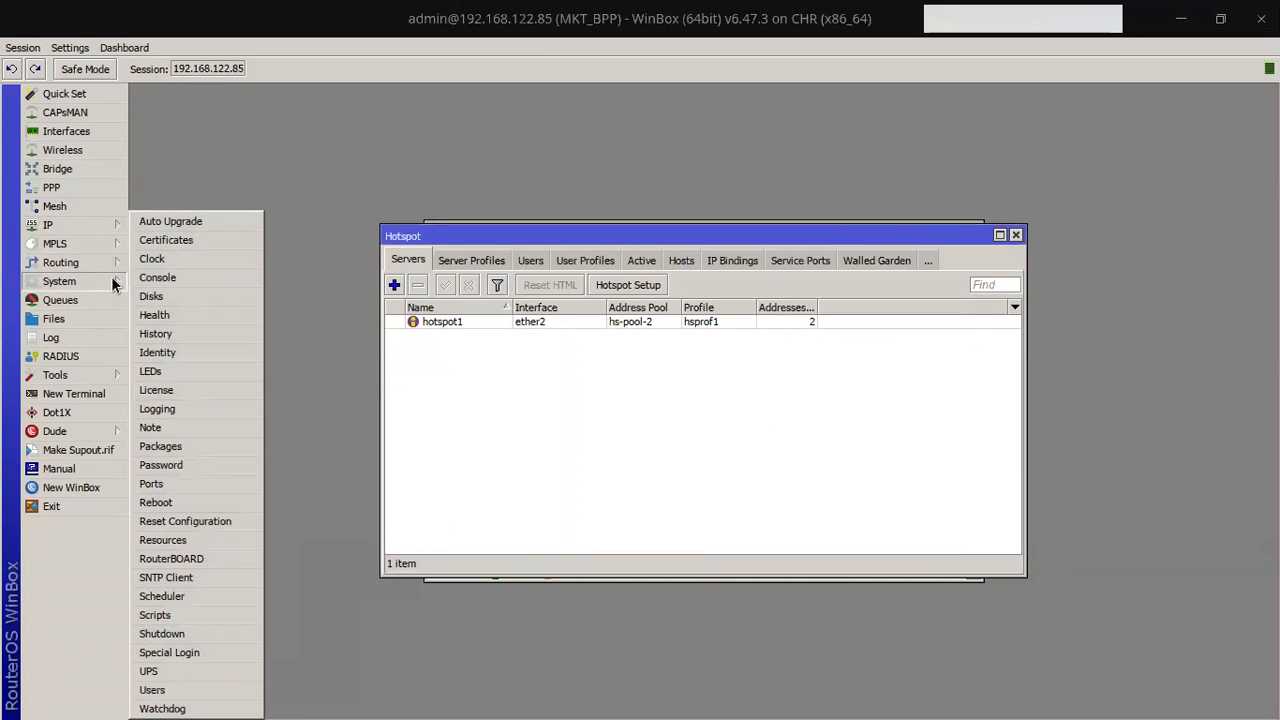
click(183, 443)
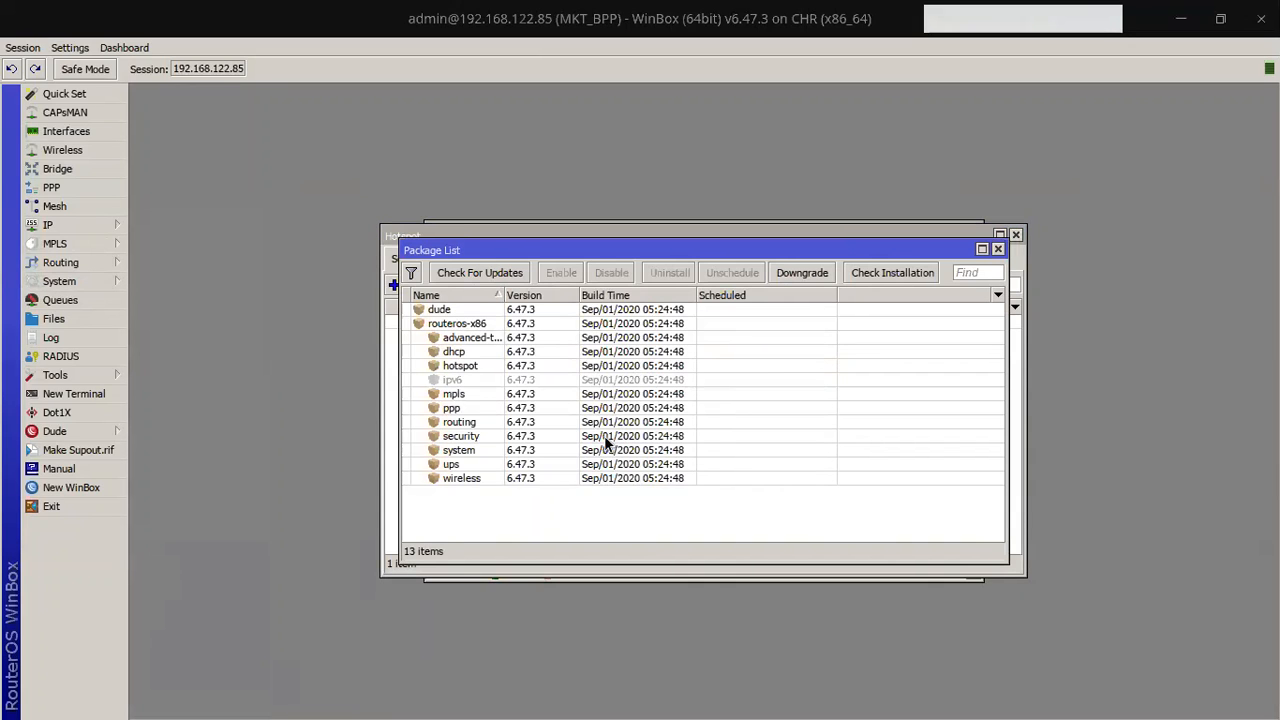
click(500, 272)
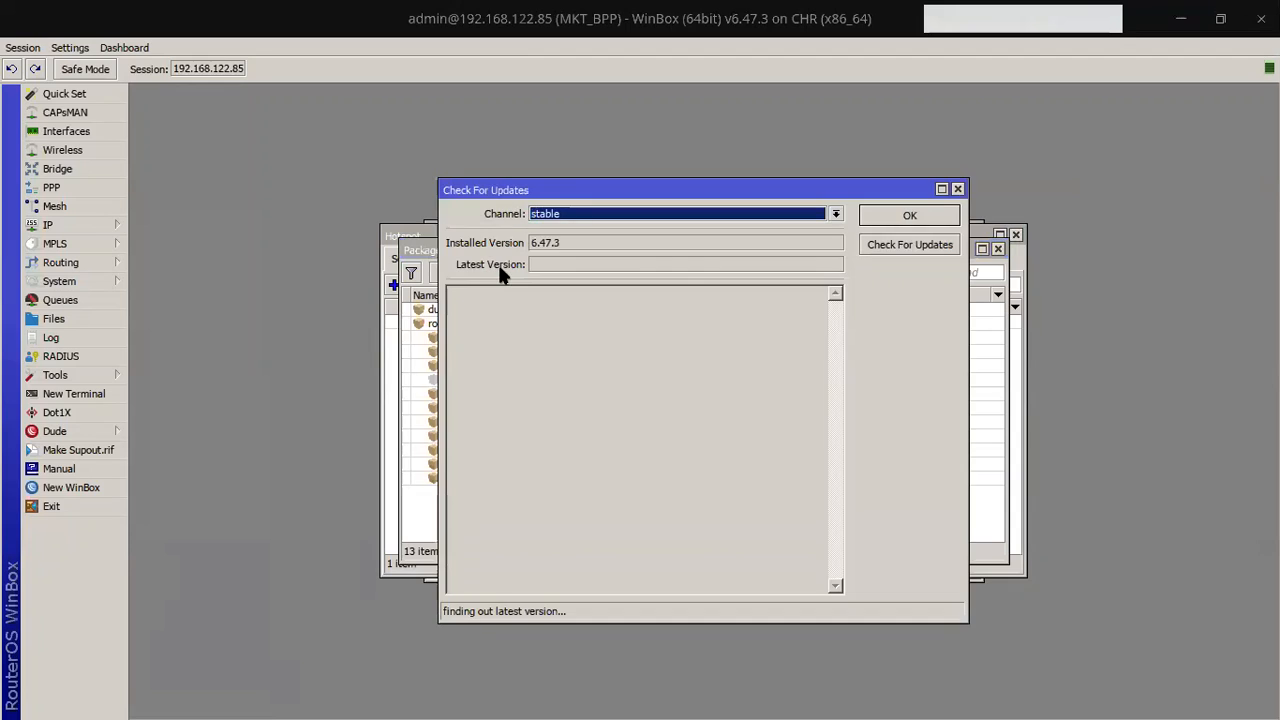
click(957, 189)
click(998, 249)
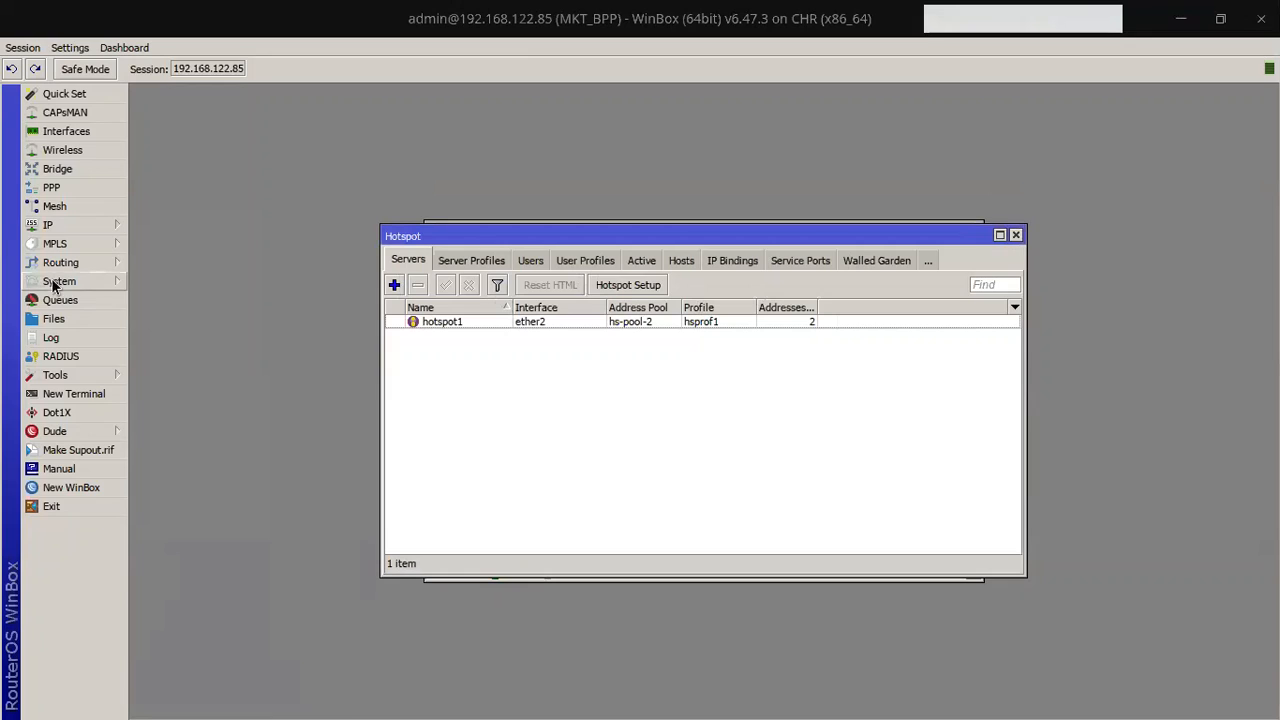
Step: Start a file upload from the Files list, cancel it, and close the list
click(53, 318)
click(697, 273)
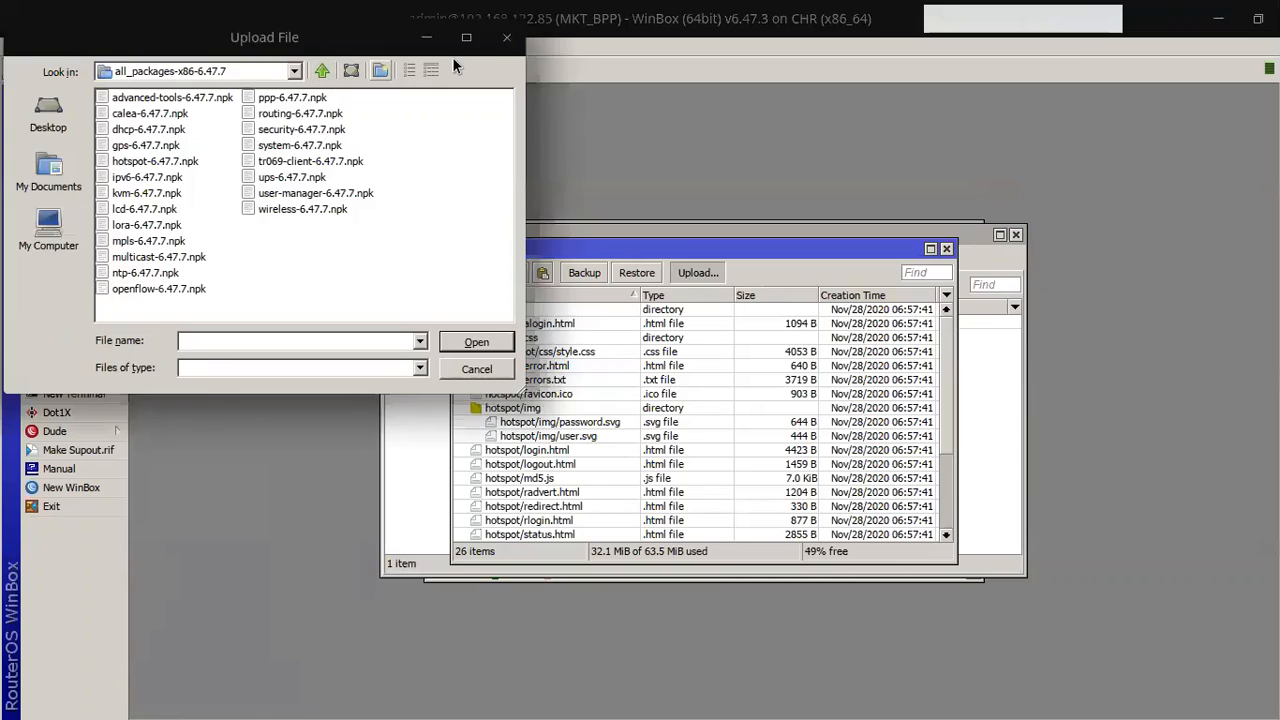
click(507, 37)
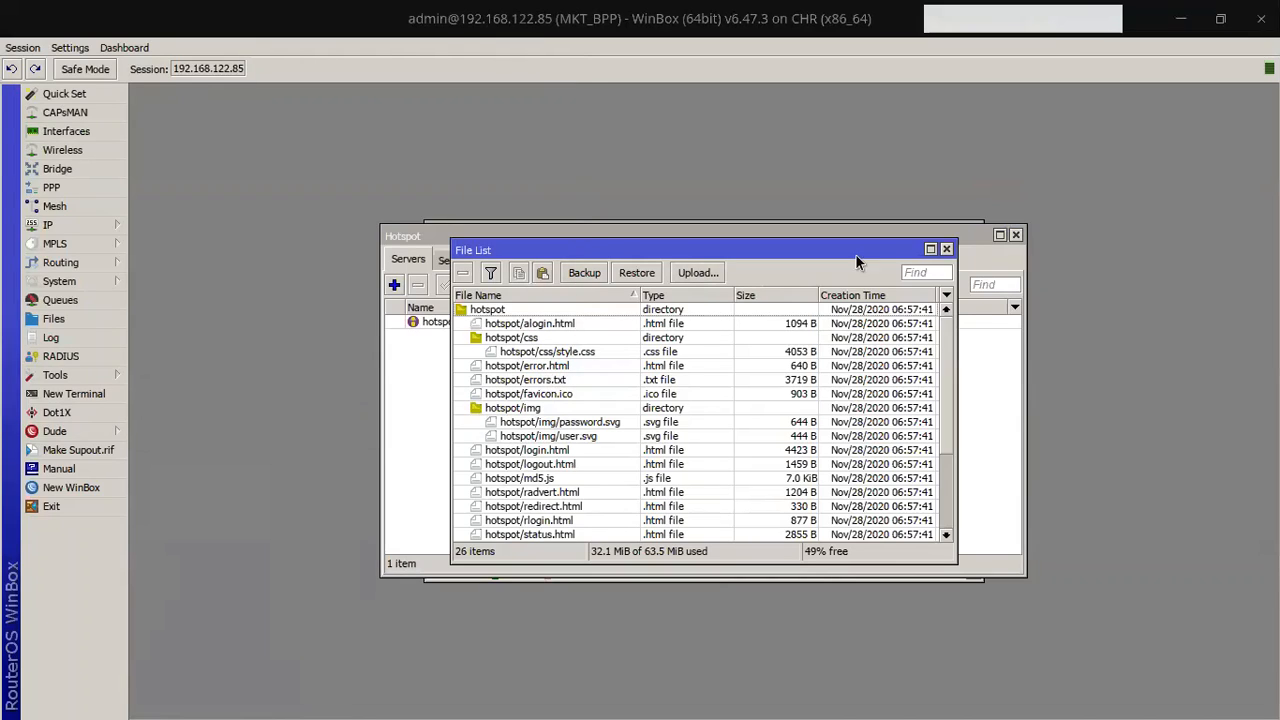
click(946, 248)
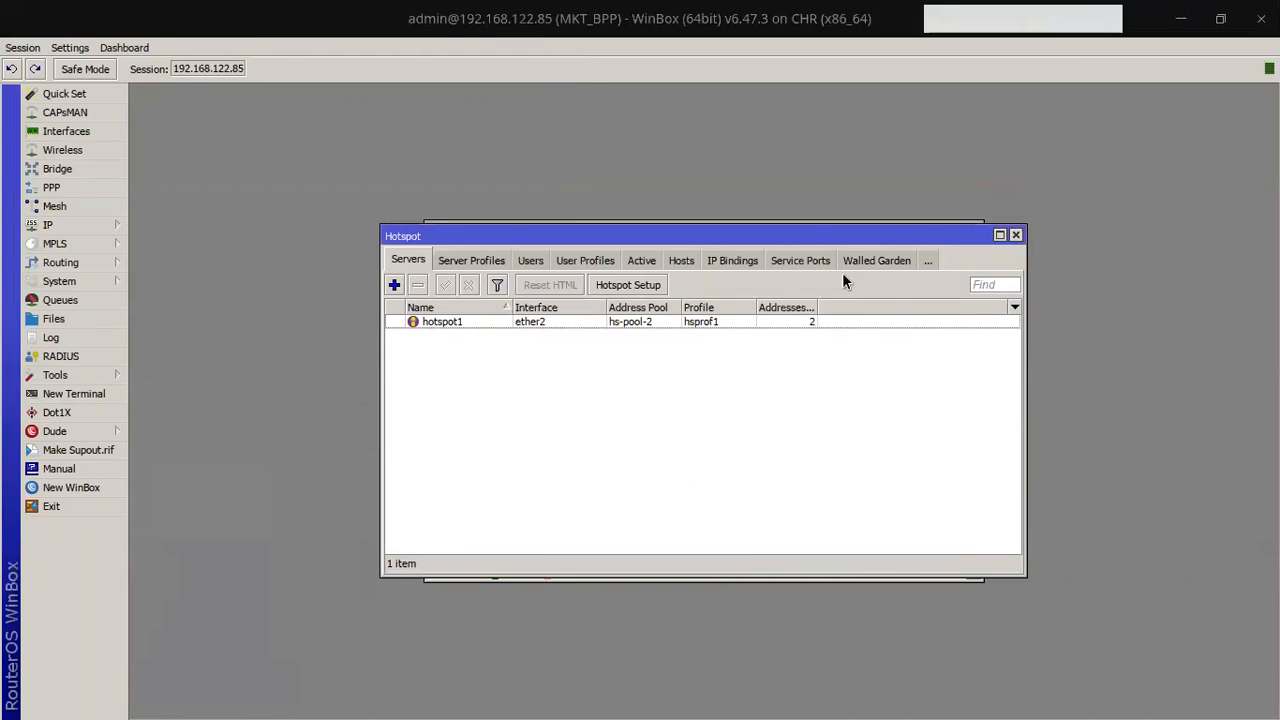
click(81, 231)
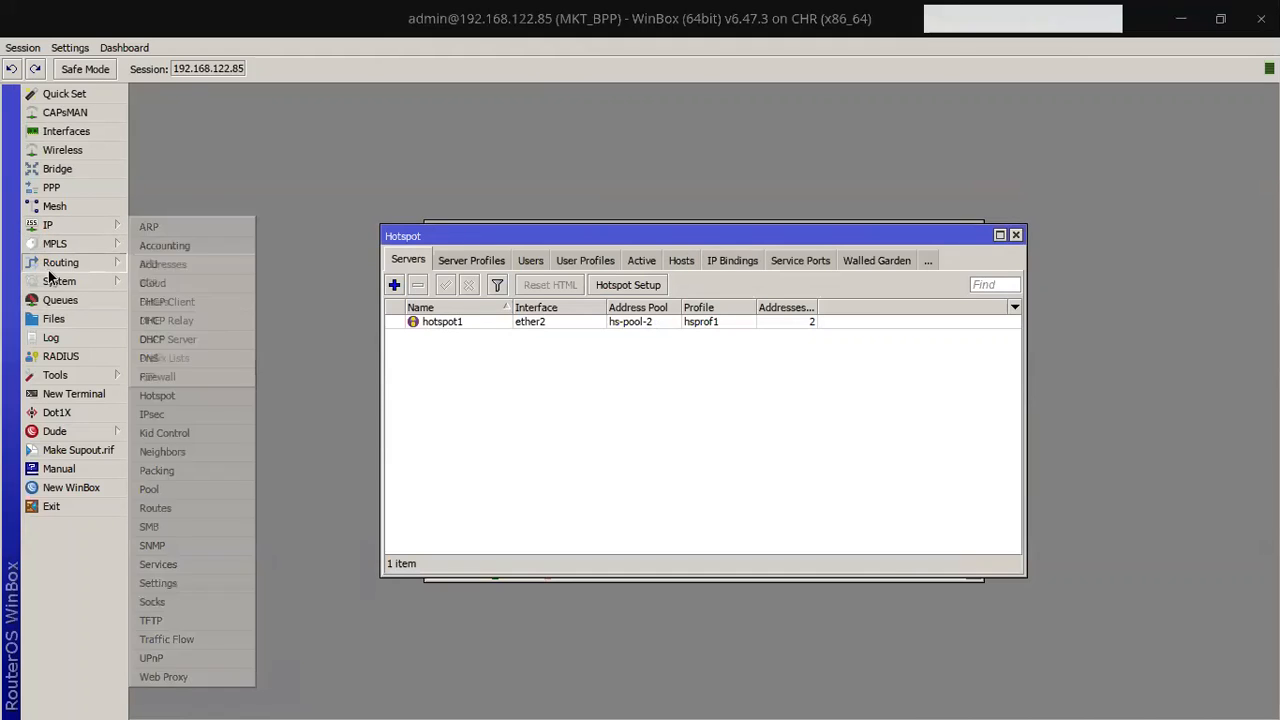
Step: Check for updates on the stable channel and Download&Install RouterOS 6.47.8
mouse_move(60, 281)
click(160, 446)
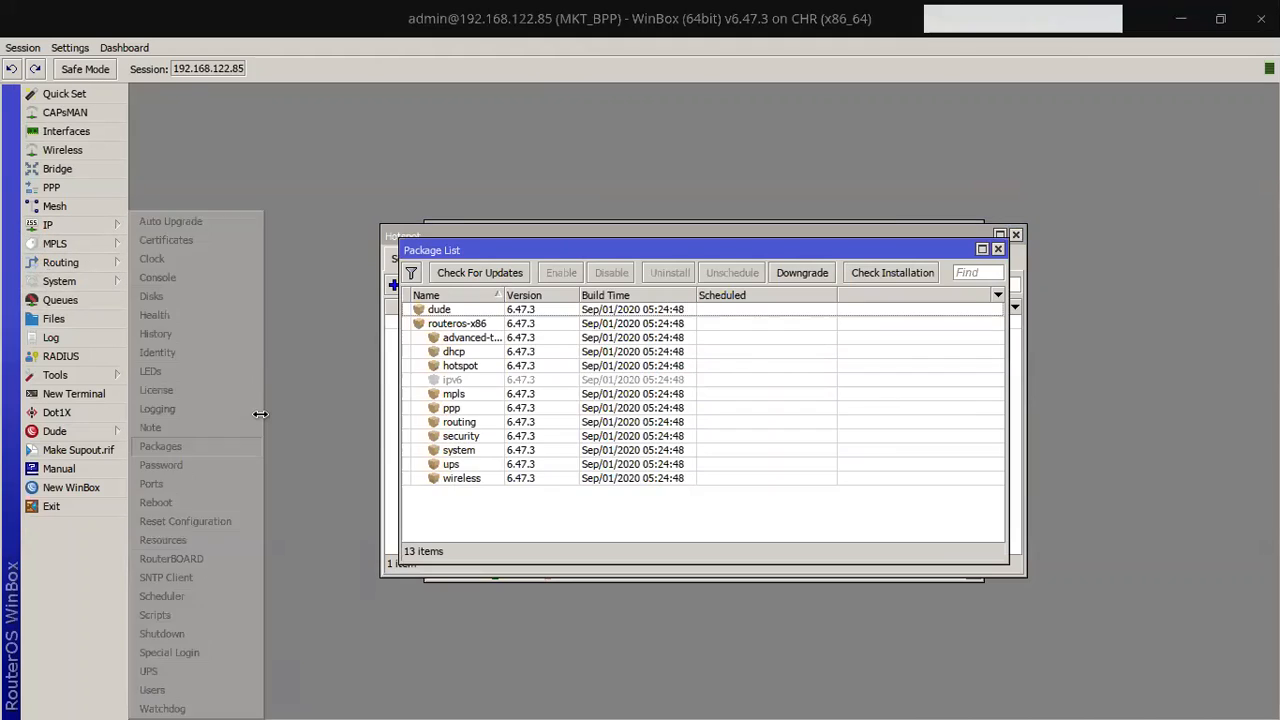
click(482, 281)
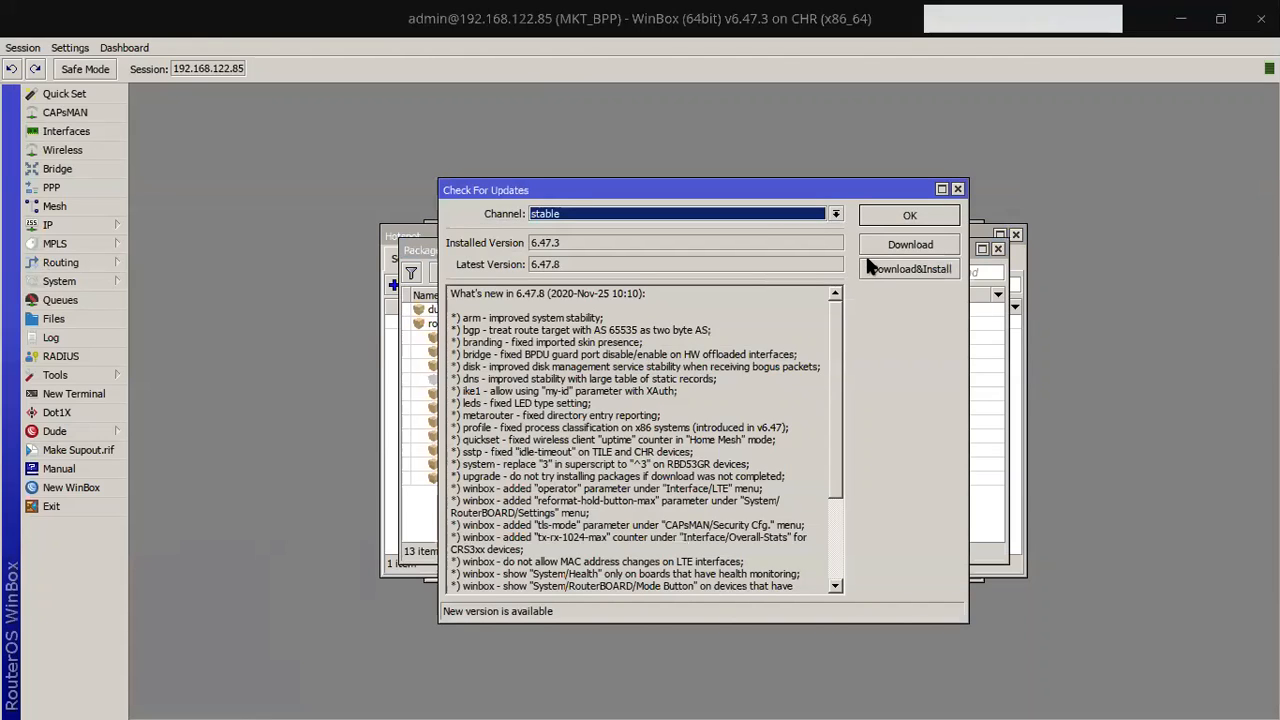
click(738, 264)
double_click(738, 264)
click(738, 264)
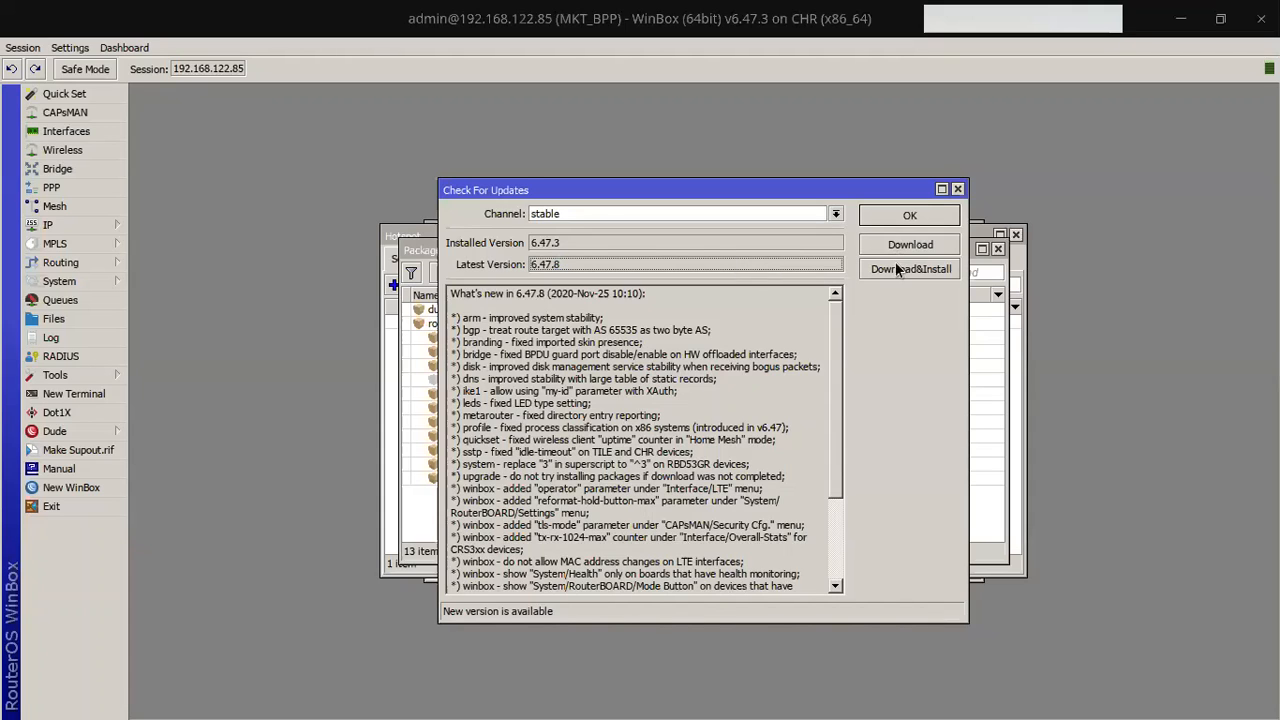
scroll(829, 420, down, 3)
scroll(829, 428, up, 3)
click(910, 268)
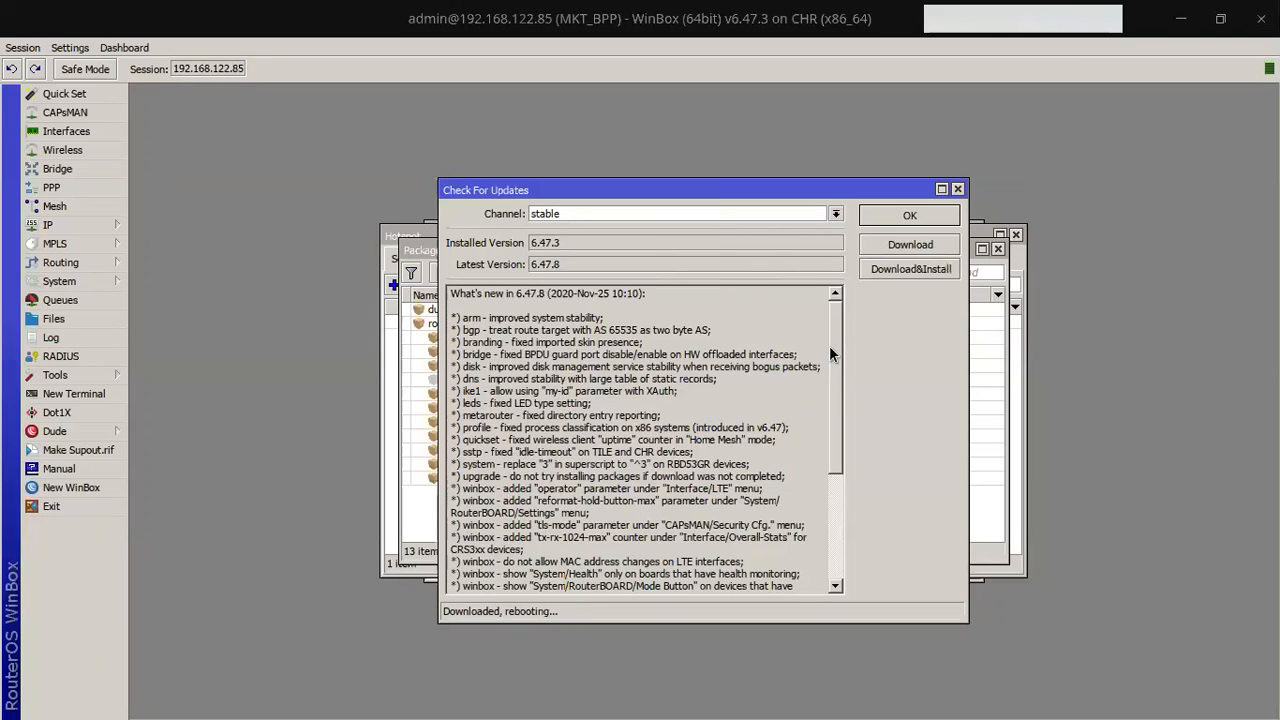
click(1180, 18)
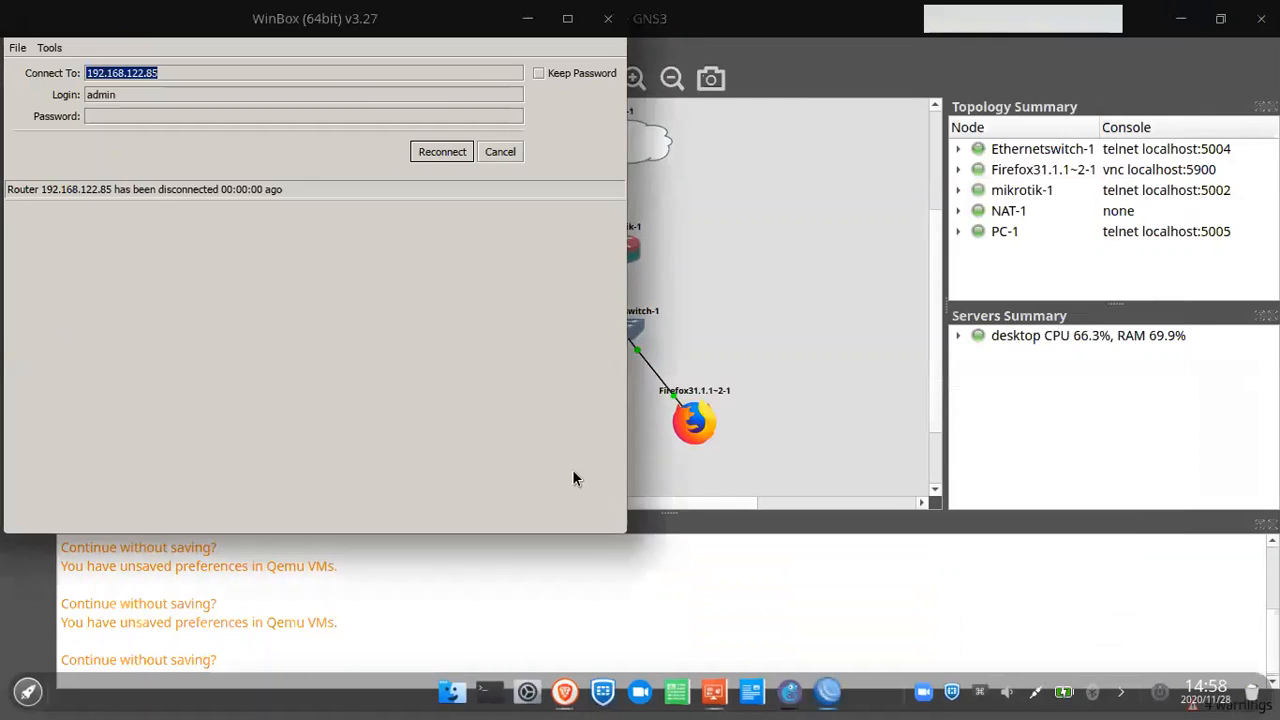
Step: In Brave, open the MikroTik downloads page and scroll to the X86 extra packages
click(562, 697)
click(620, 198)
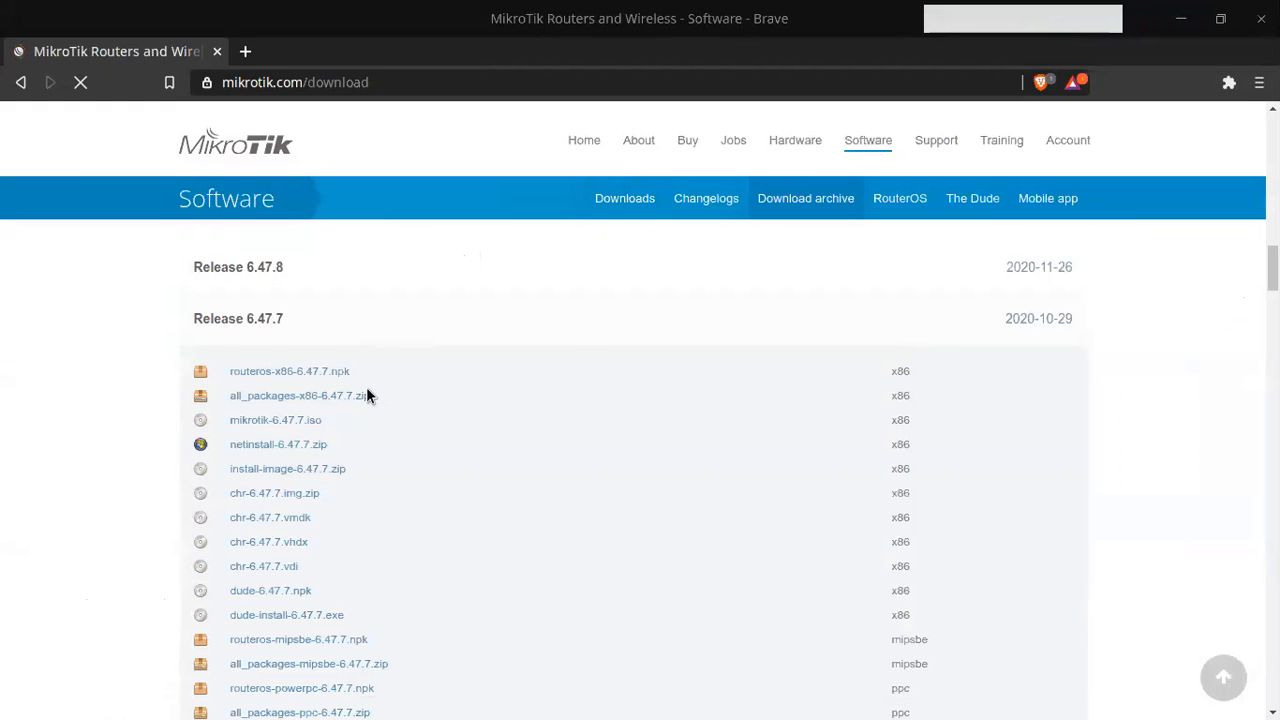
scroll(1143, 419, down, 3)
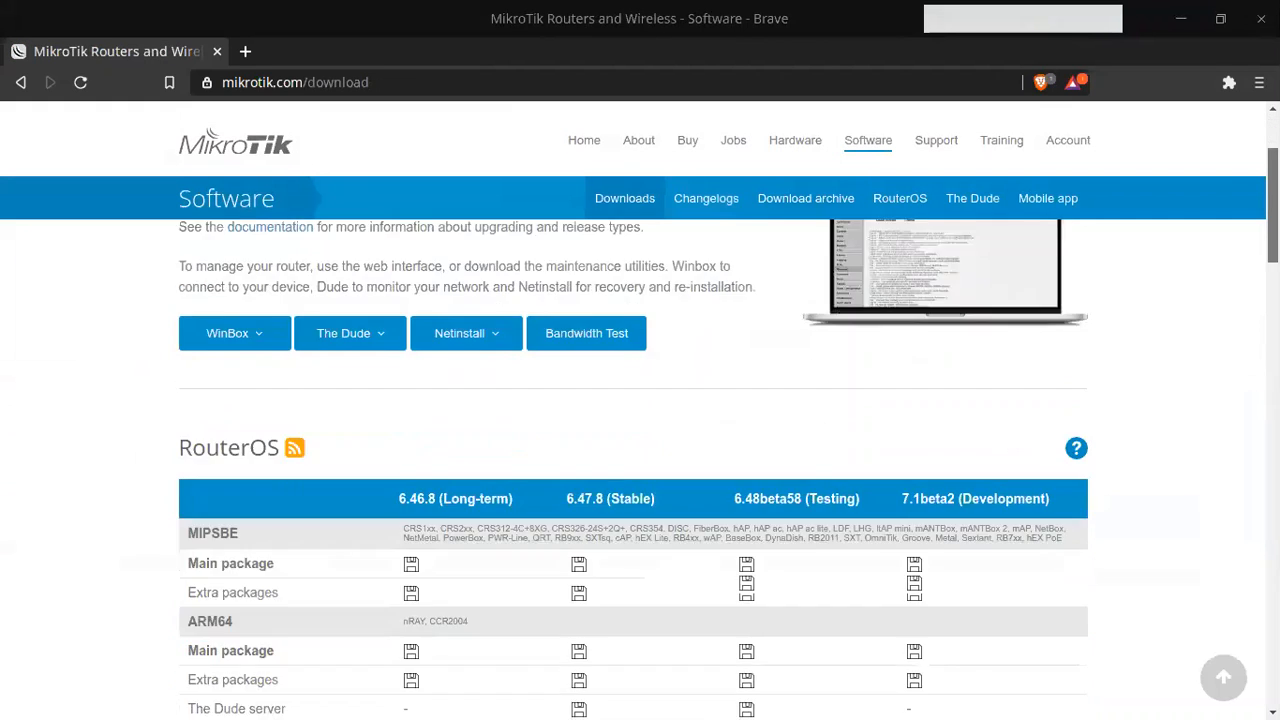
scroll(633, 450, down, 3)
scroll(640, 460, up, 3)
scroll(640, 460, down, 3)
scroll(606, 550, down, 2)
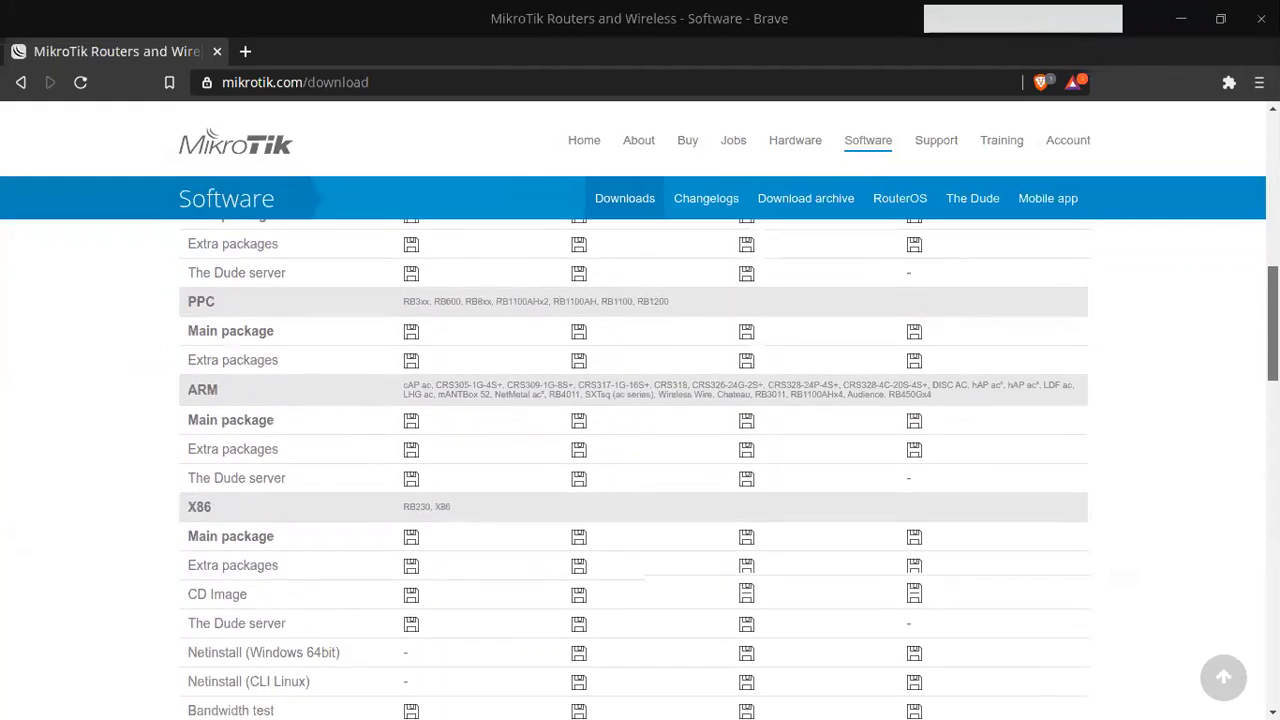
Step: Save all_packages-x86-6.47.8.zip to Downloads, then reconnect WinBox to 192.168.122.85
click(579, 551)
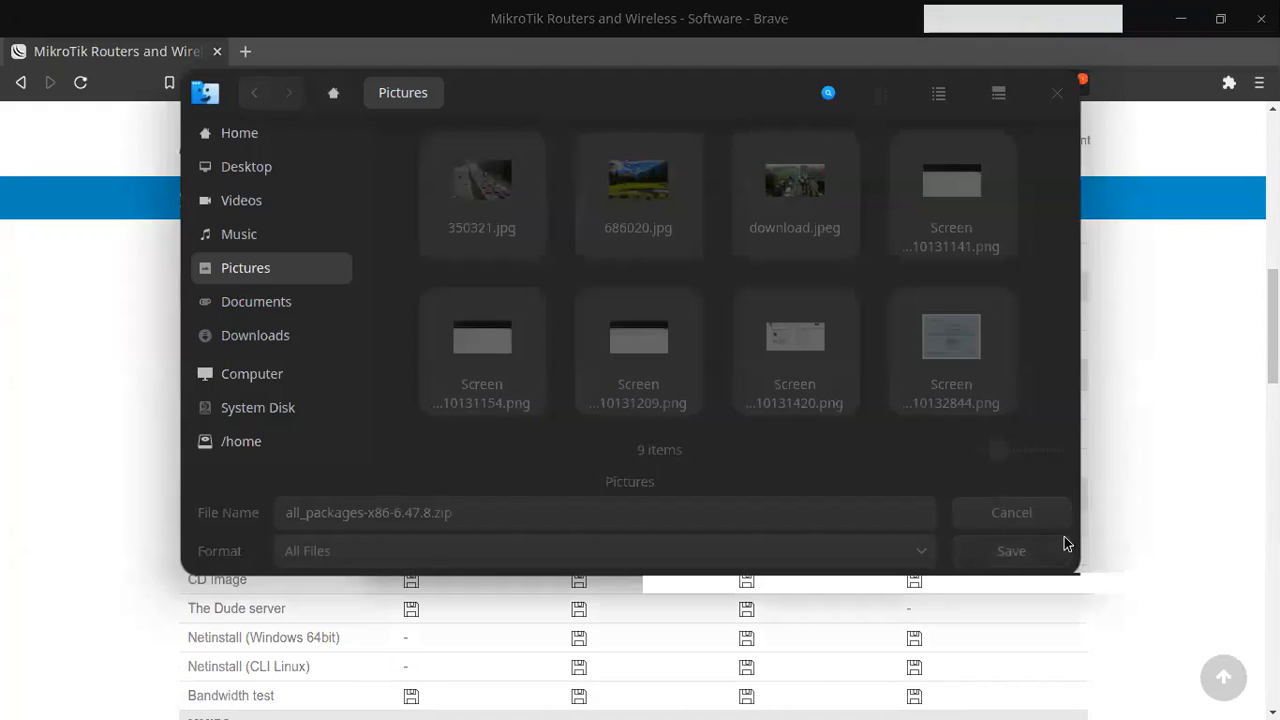
click(252, 332)
click(1034, 543)
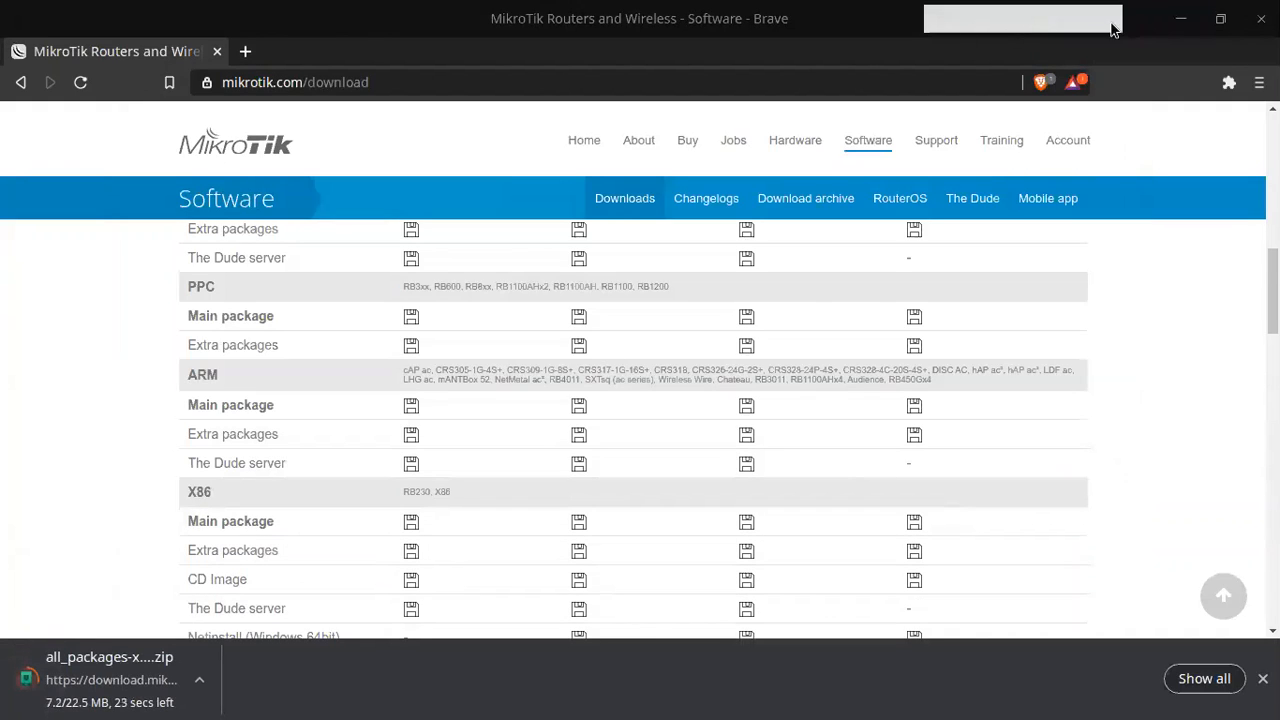
click(1180, 18)
click(466, 150)
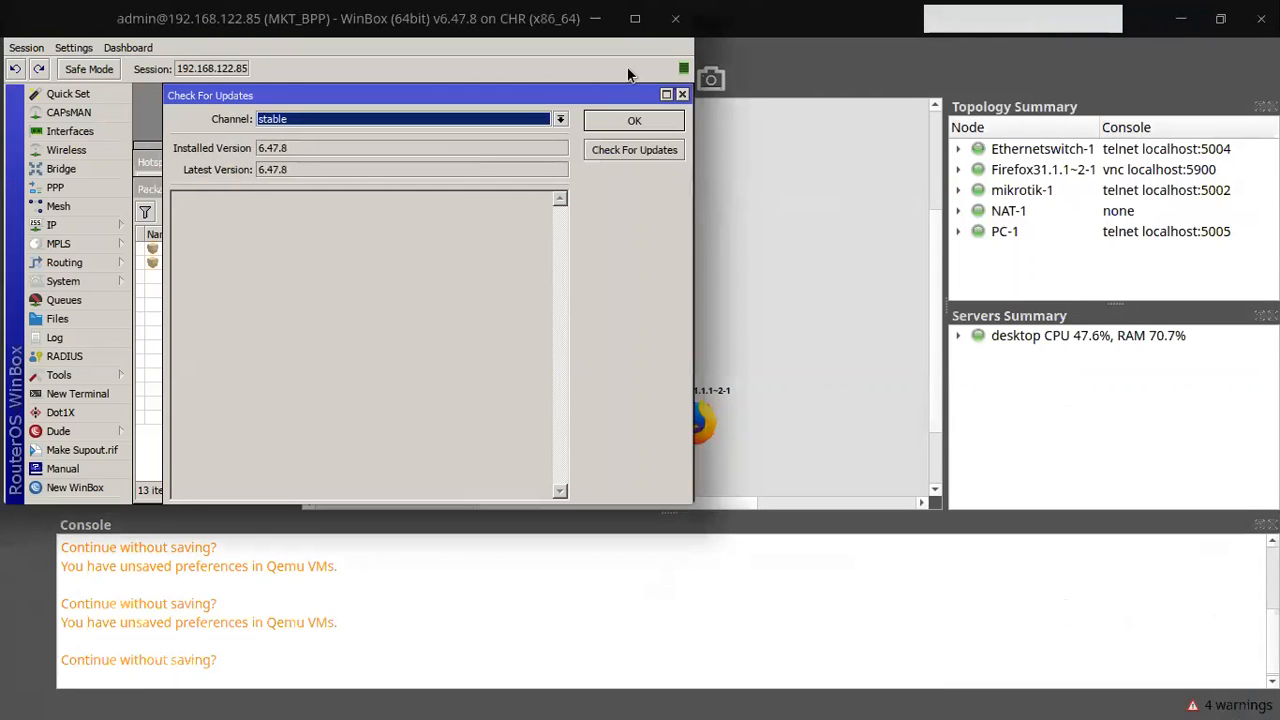
Step: Confirm in WinBox's package list that every package runs 6.47.8, then return to Brave
click(634, 18)
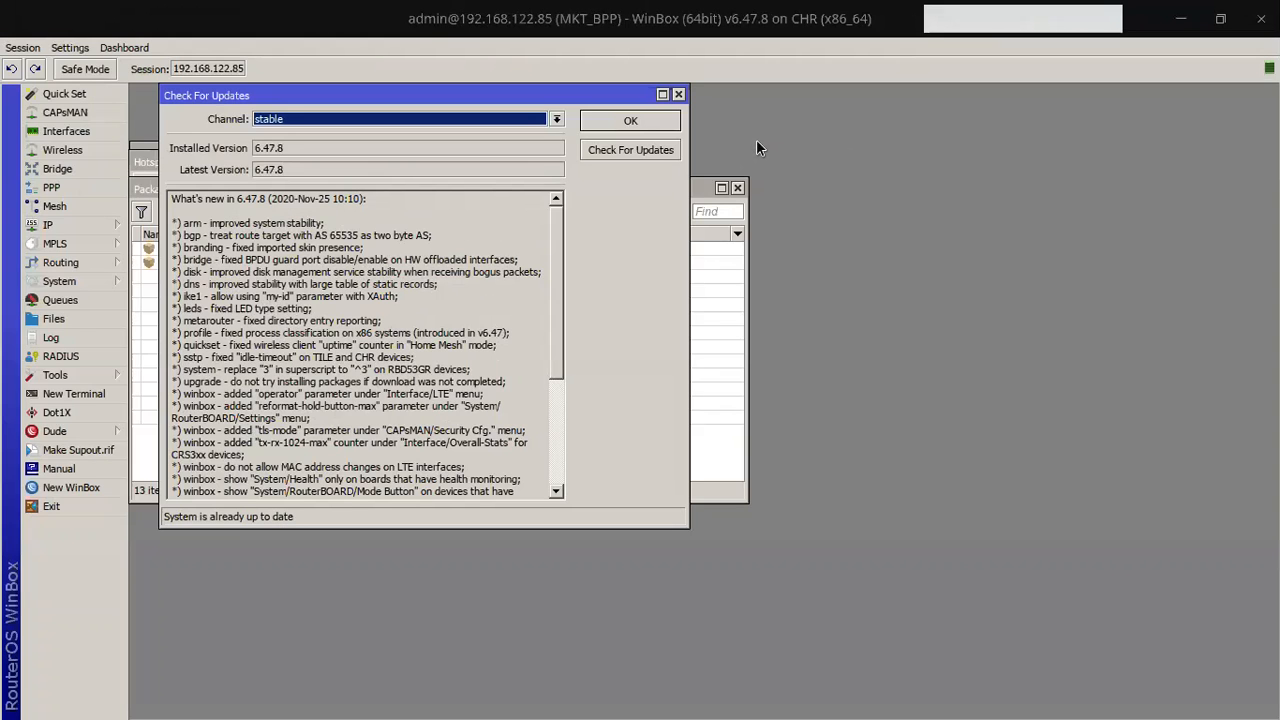
click(630, 122)
drag(507, 187, 568, 199)
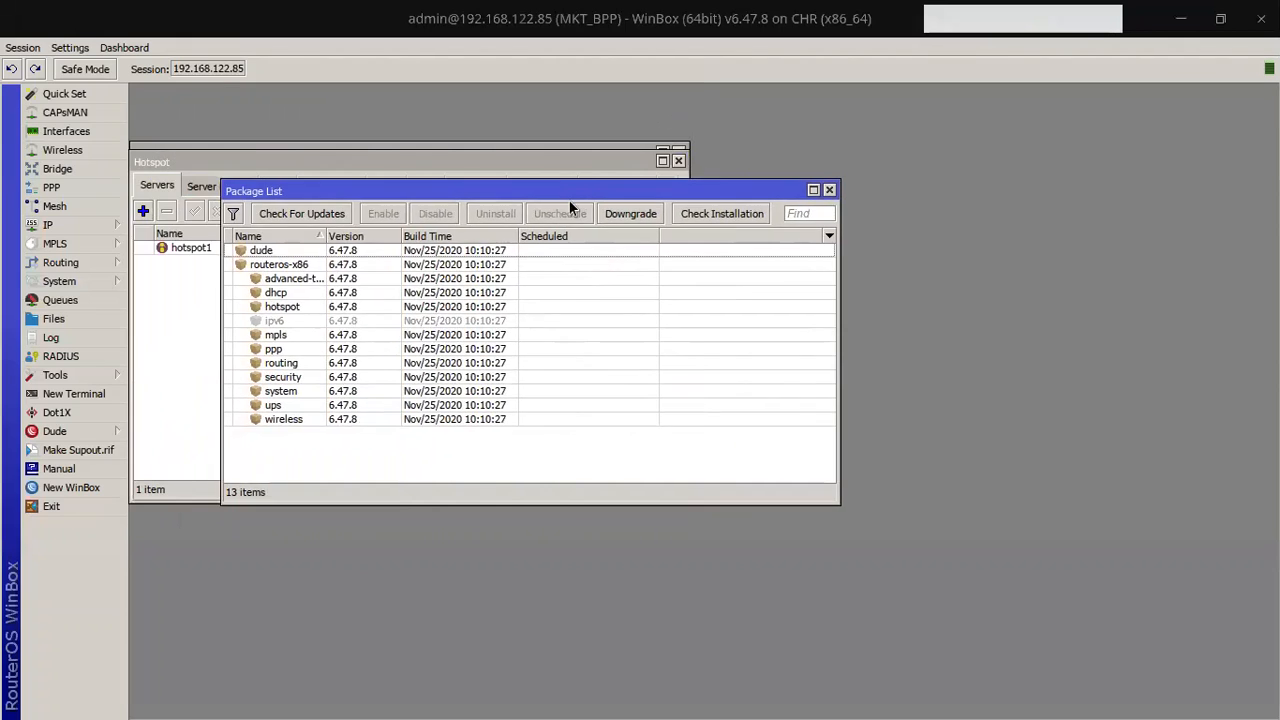
key(alt+Tab)
key(alt+Tab)
key(Tab)
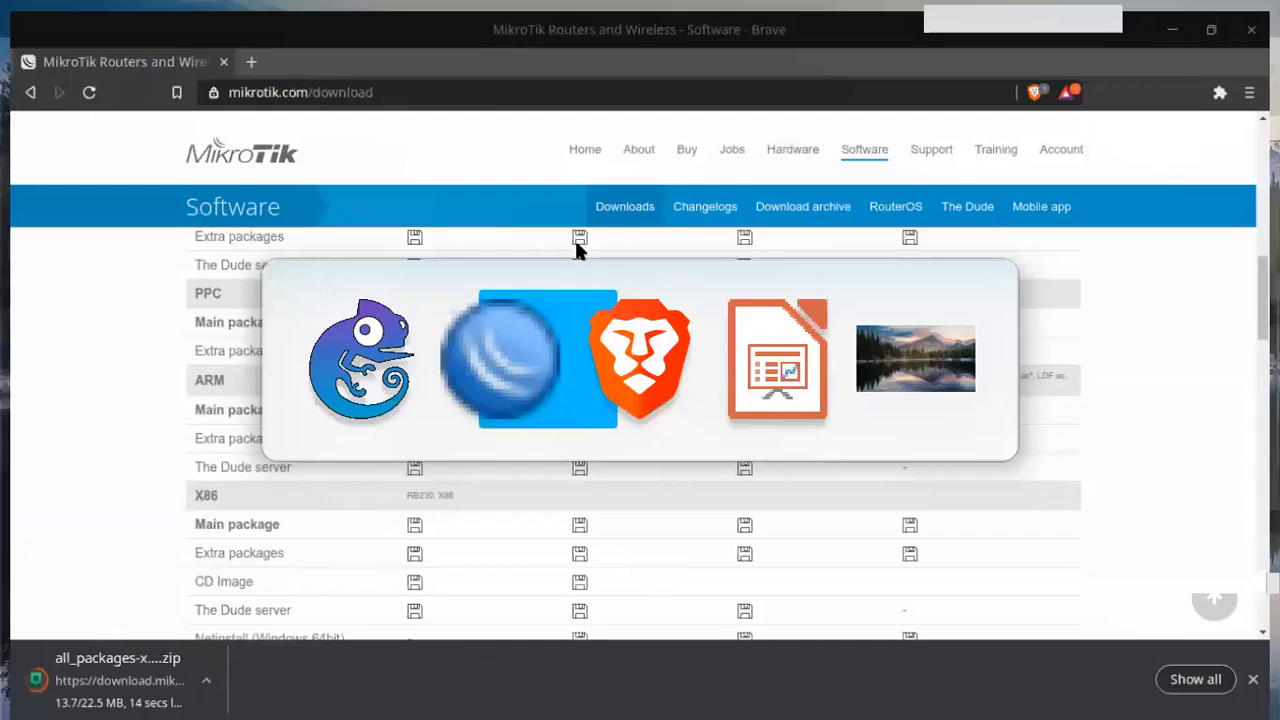
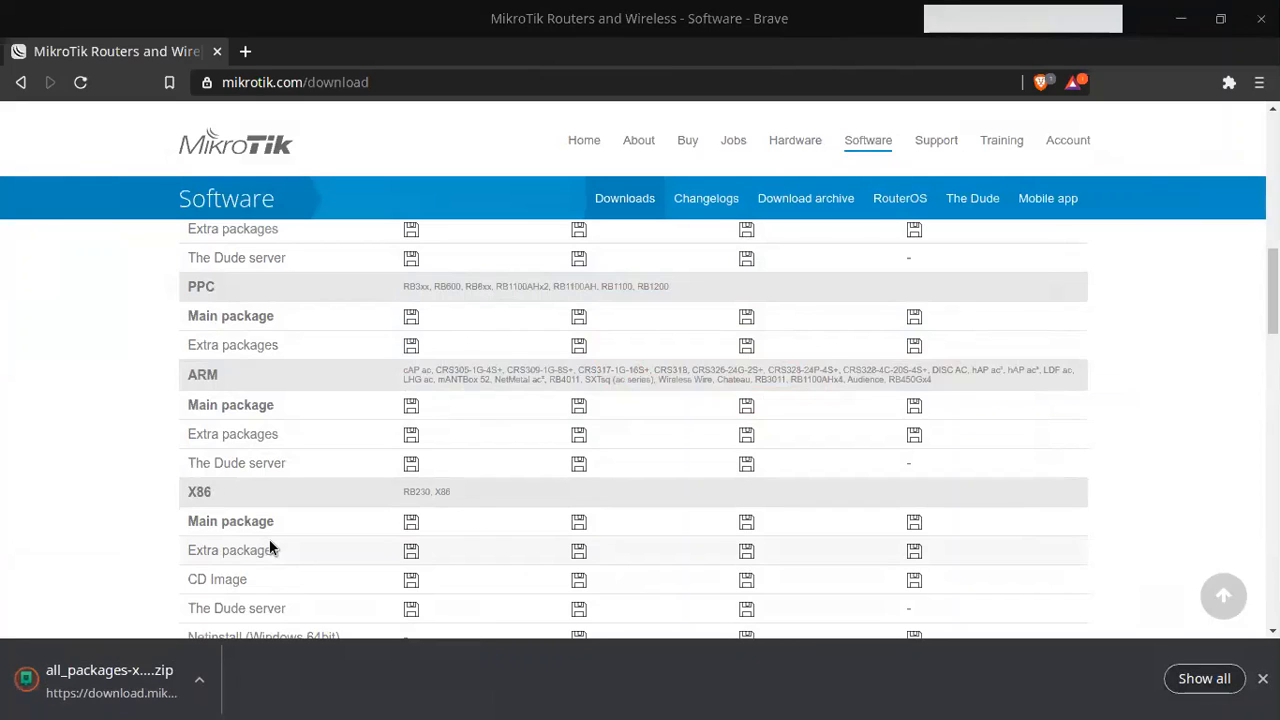
Step: Show the downloaded all_packages-x86-6.47.8.zip in Deepin File Manager
mouse_move(122, 693)
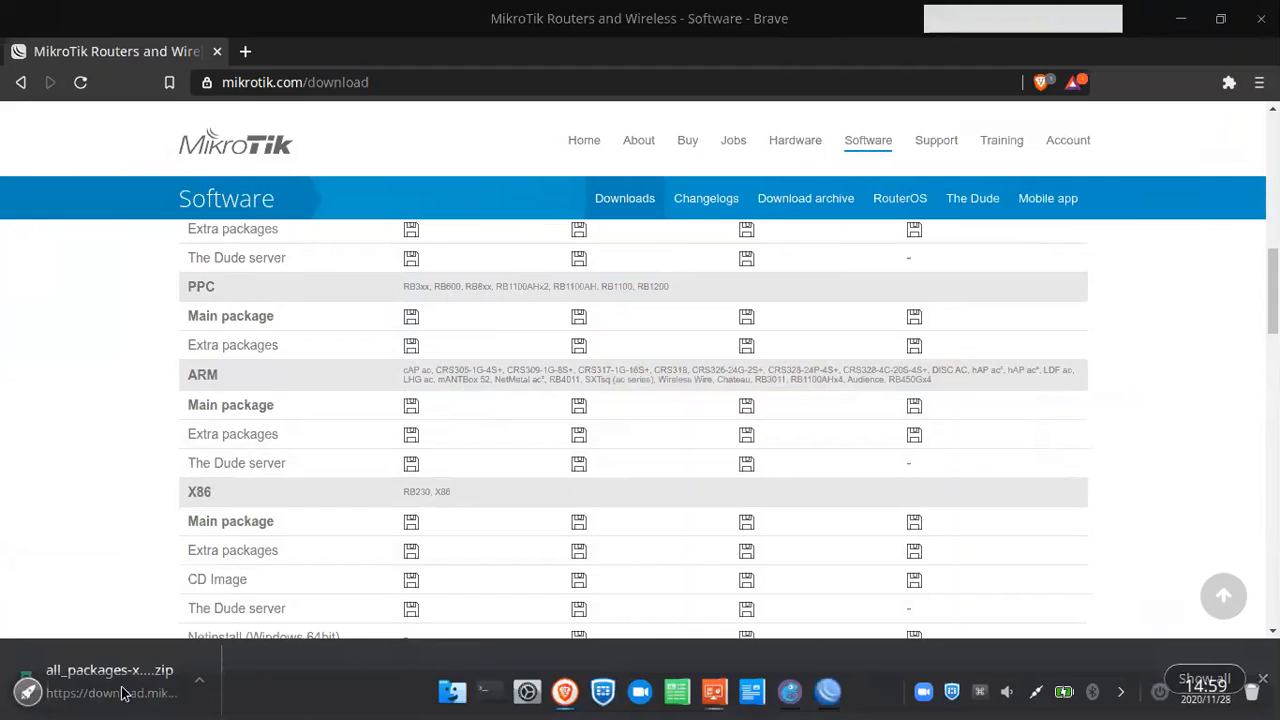
click(199, 679)
click(233, 605)
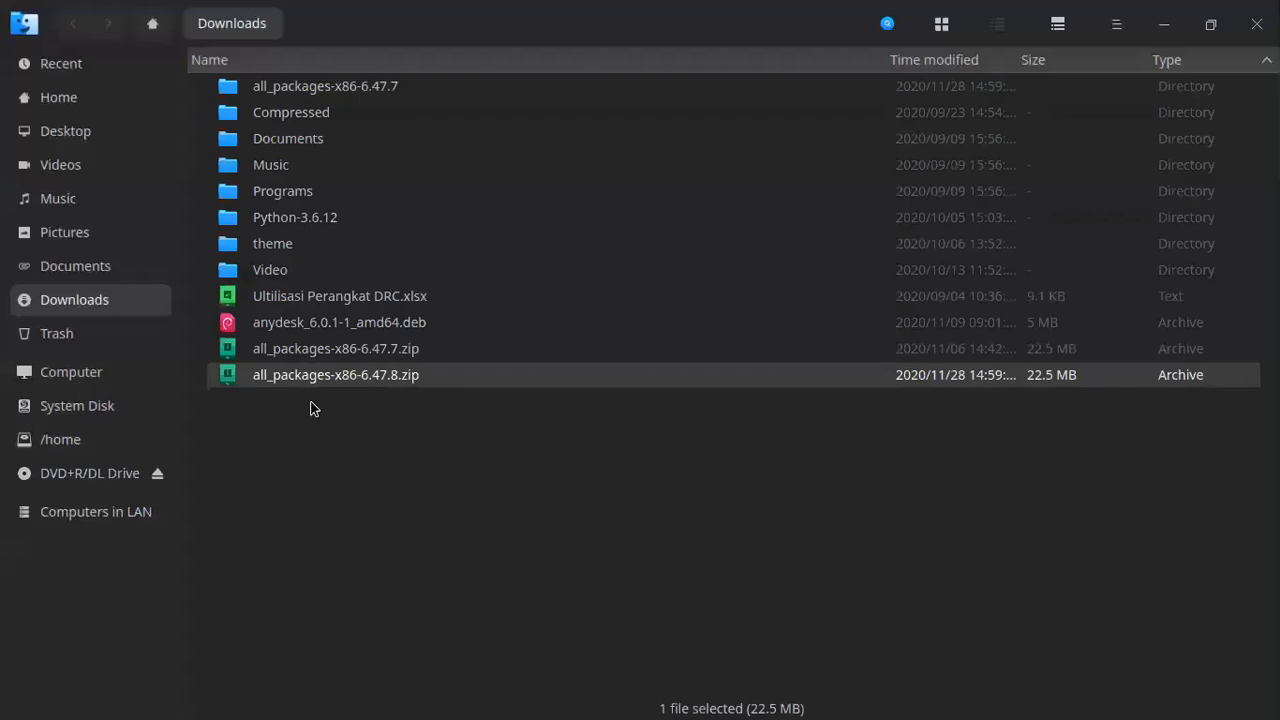
Step: Extract all_packages-x86-6.47.8.zip into its own folder in Downloads, then close the file manager
right_click(385, 378)
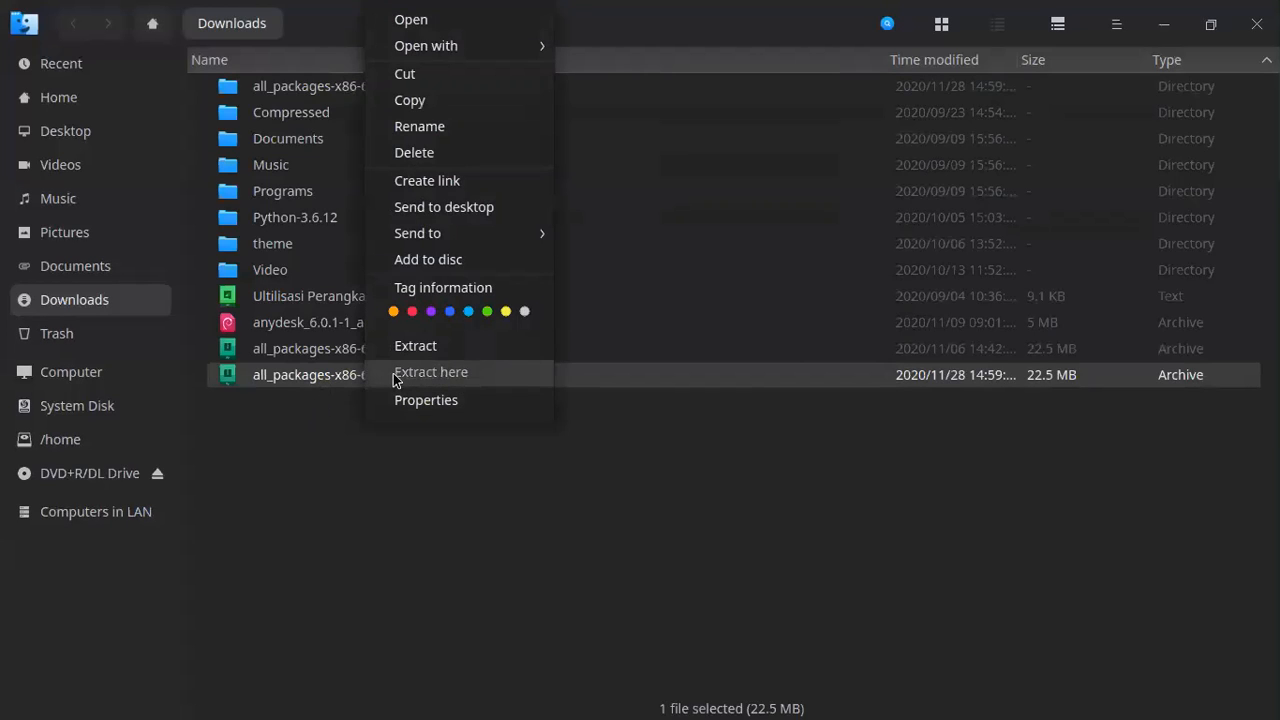
click(394, 372)
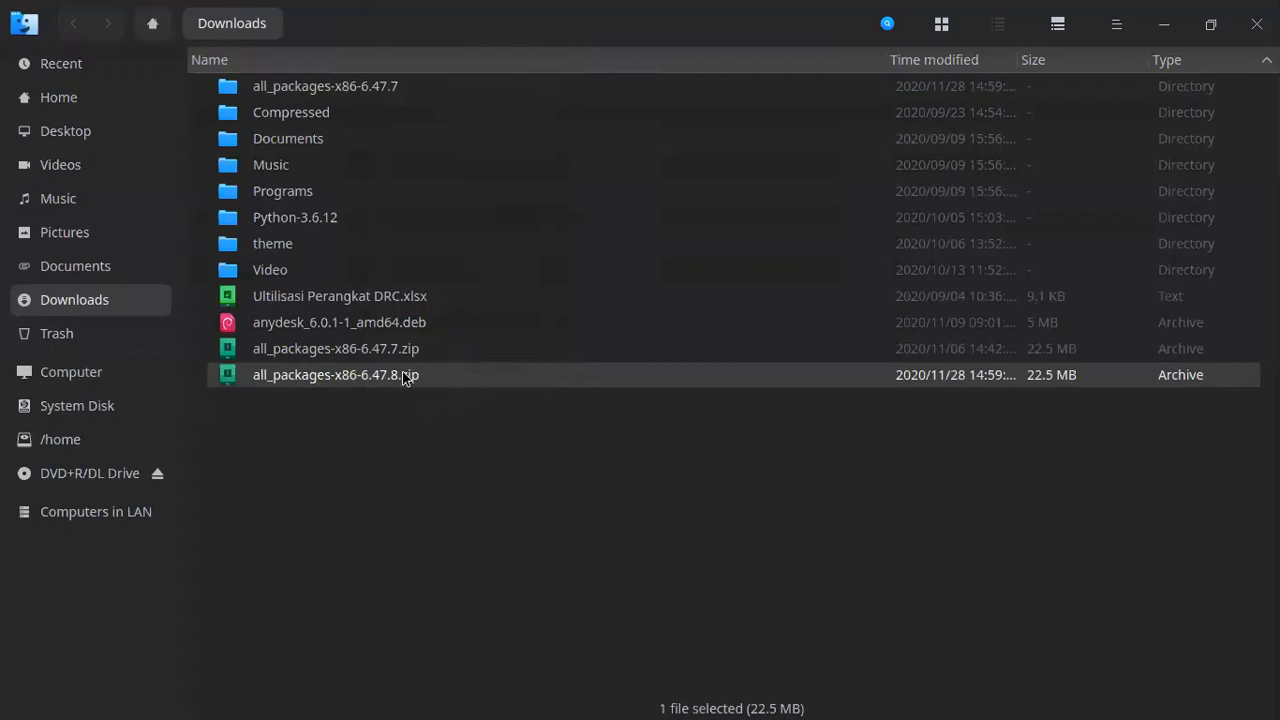
click(404, 403)
click(414, 350)
click(415, 380)
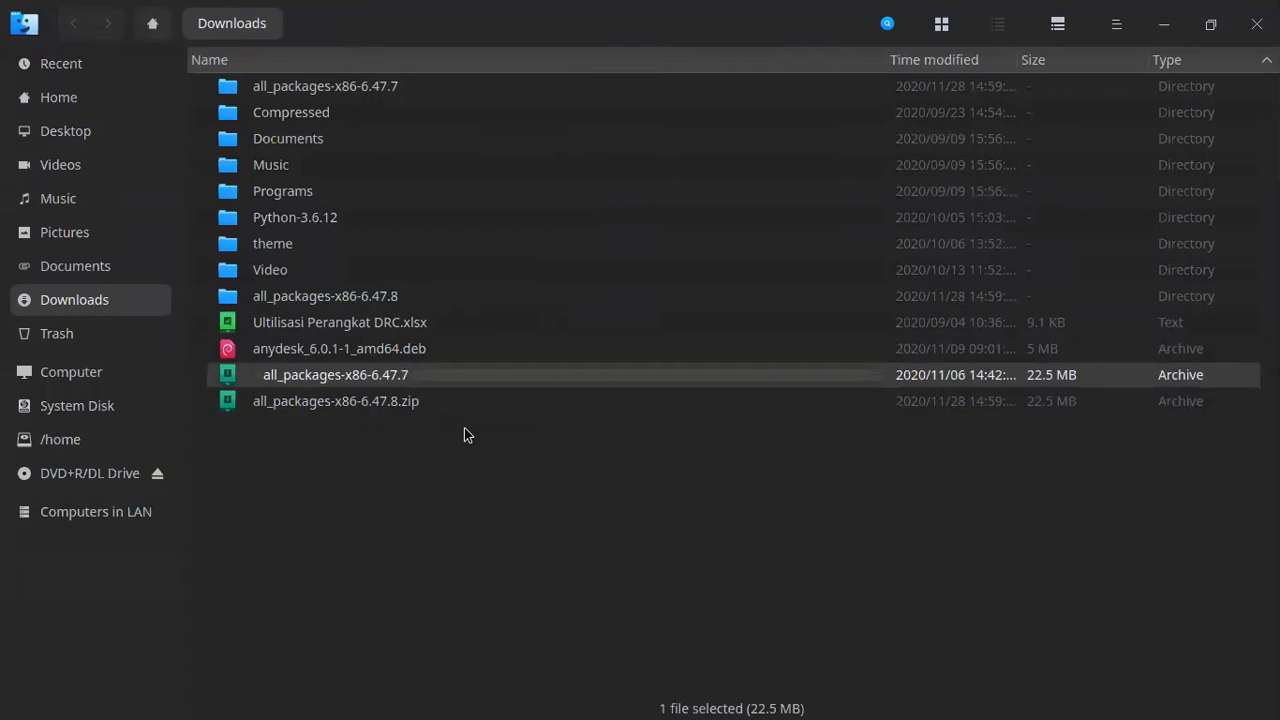
click(464, 431)
click(457, 403)
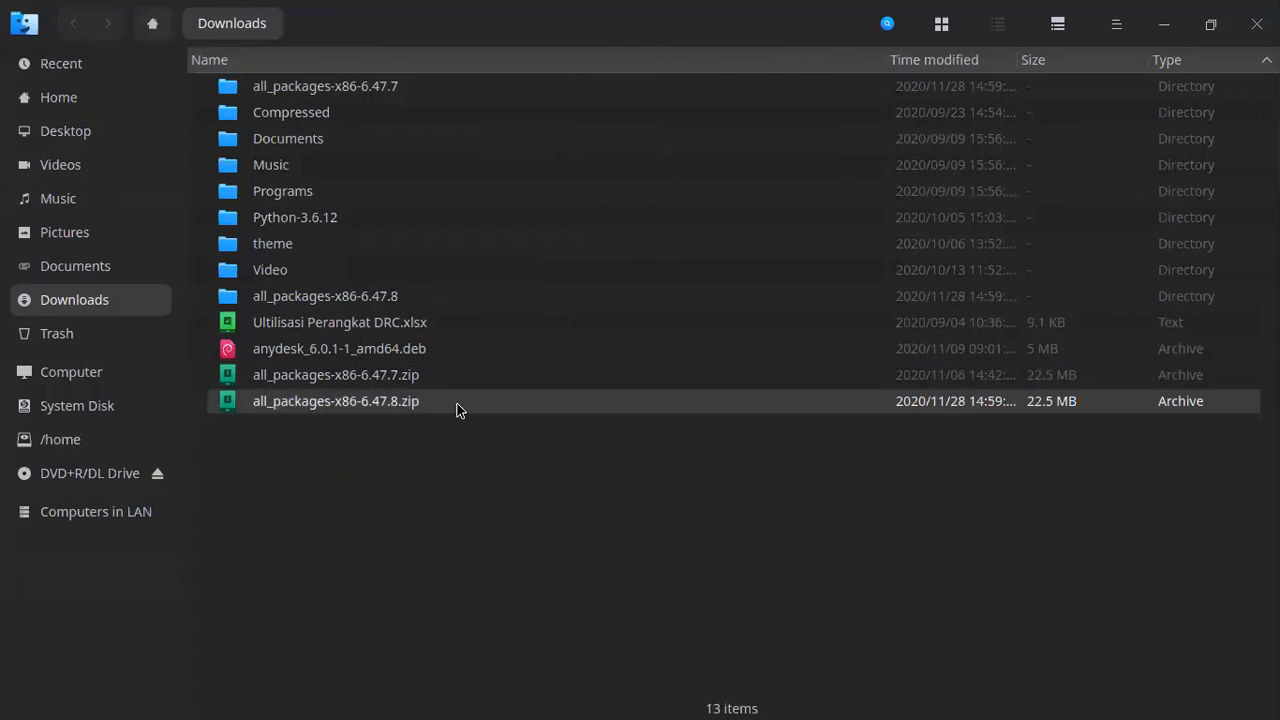
click(377, 509)
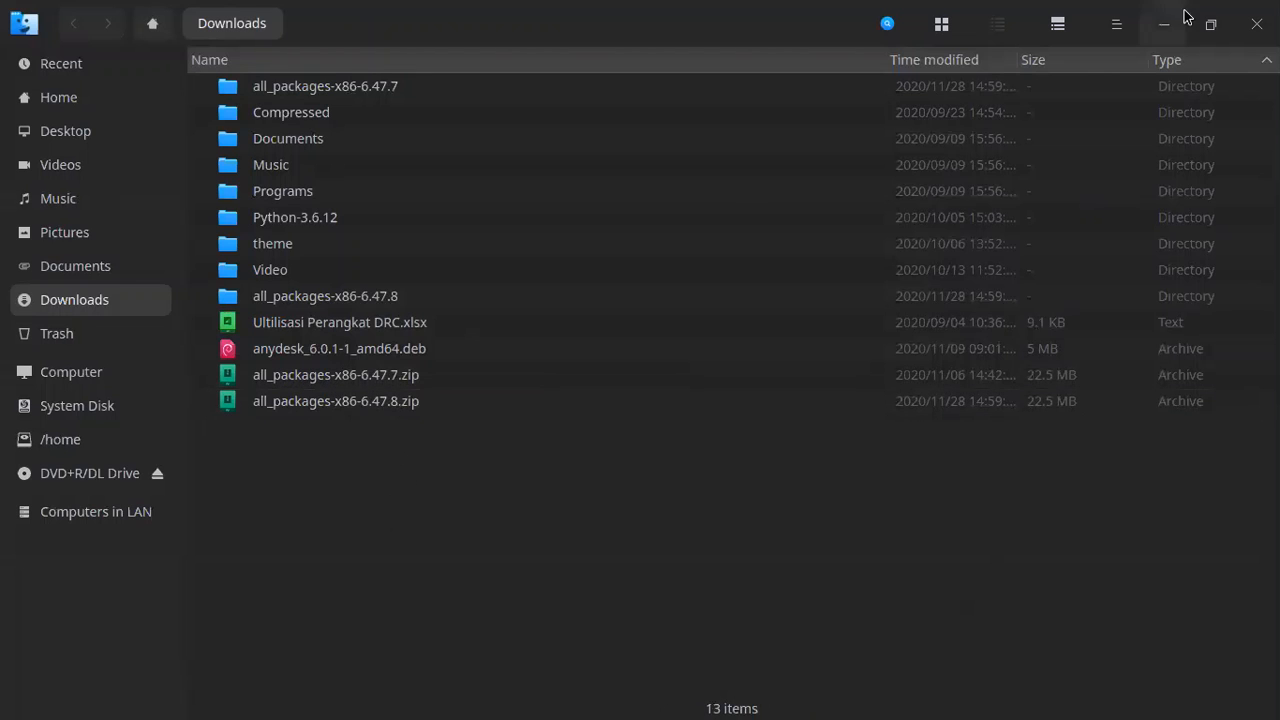
click(1257, 23)
key(alt+Tab)
key(alt+Tab)
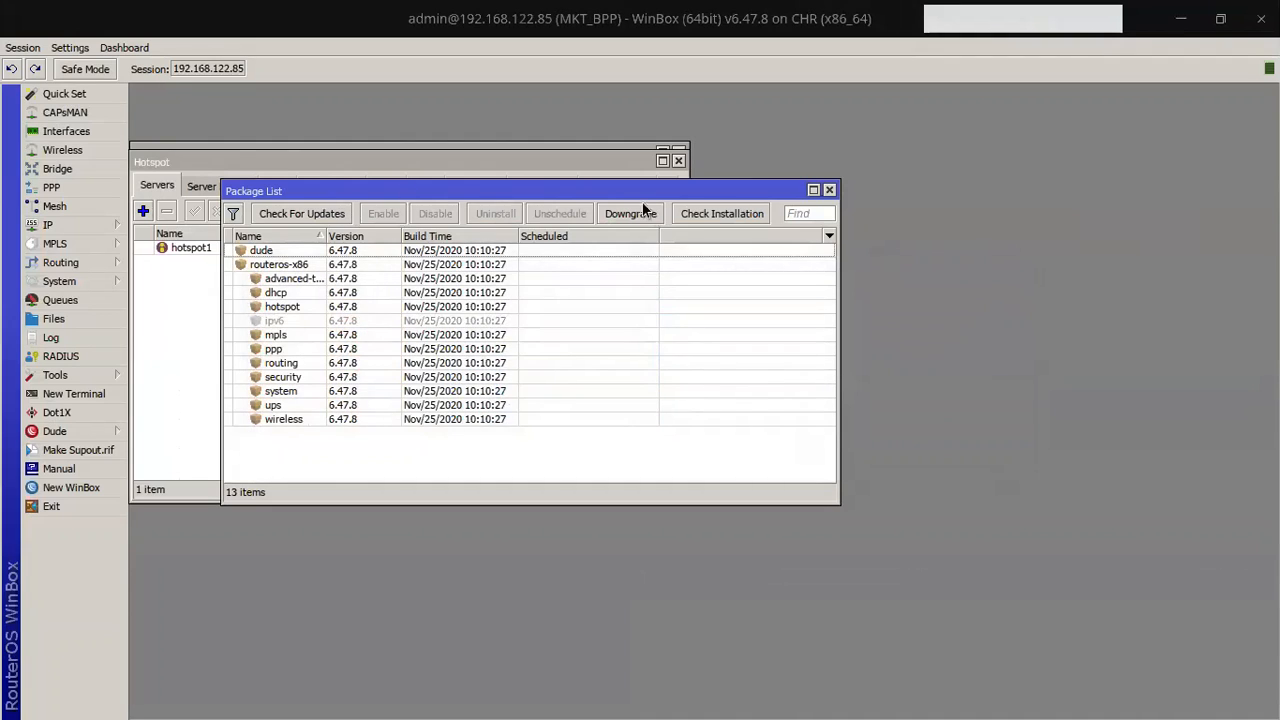
Step: Upload user-manager-6.47.8.npk from the all_packages-x86-6.47.8 folder to the router's Files
click(829, 190)
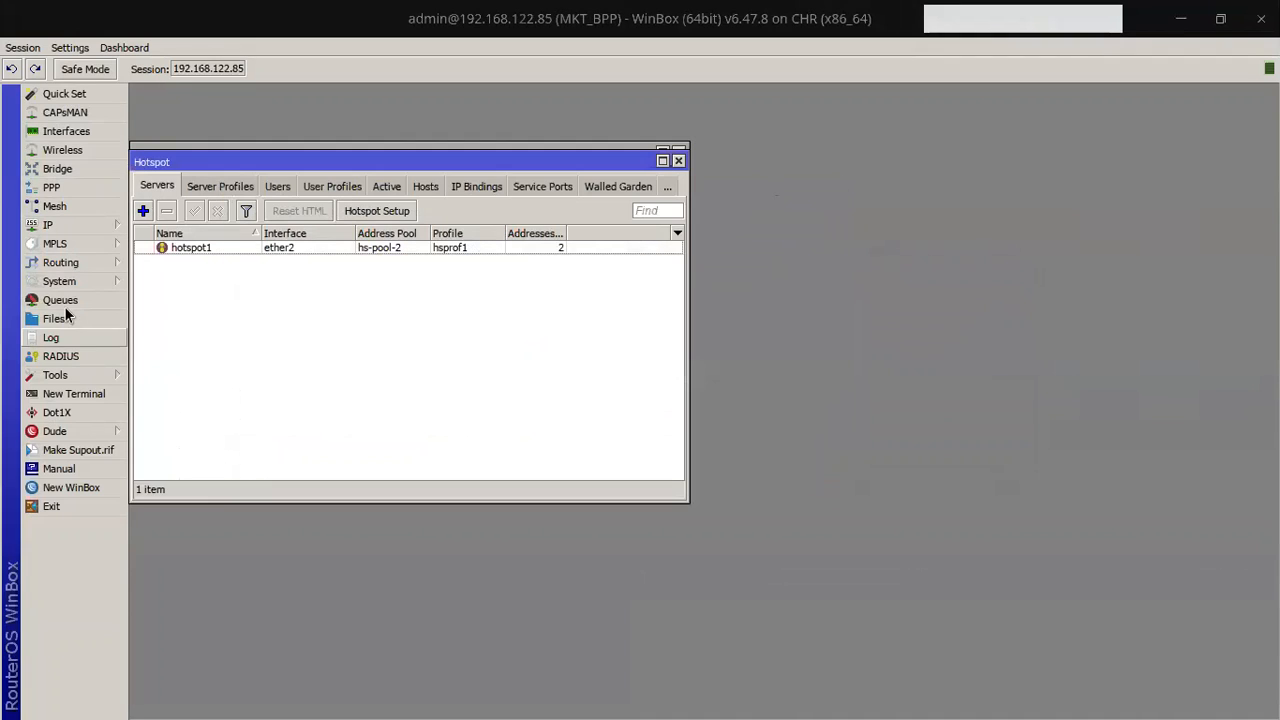
click(117, 318)
click(698, 272)
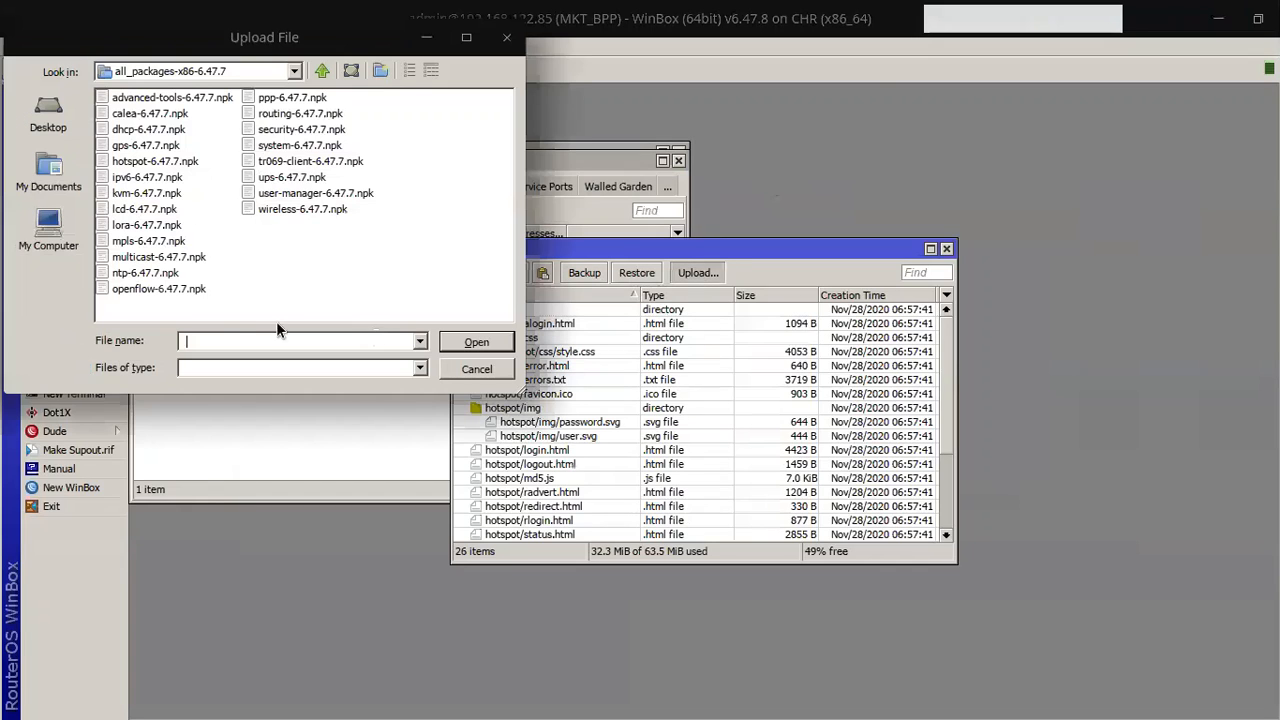
click(322, 71)
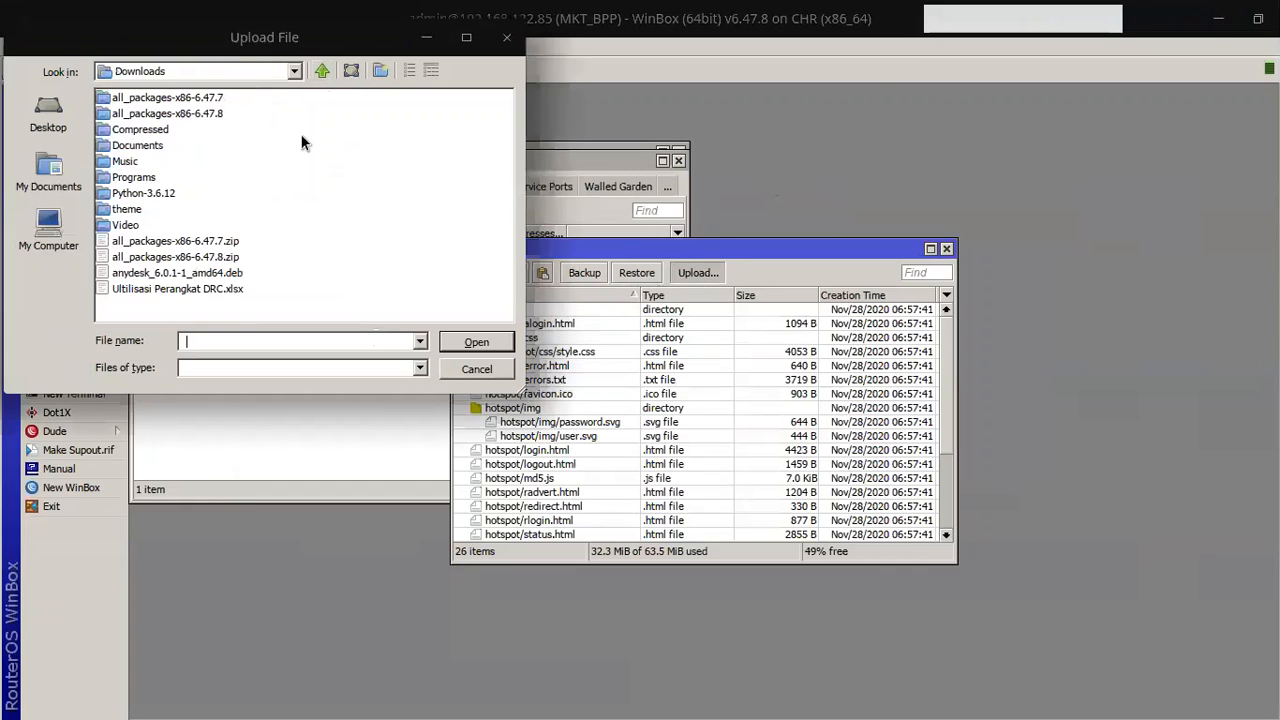
double_click(209, 117)
click(305, 193)
click(476, 342)
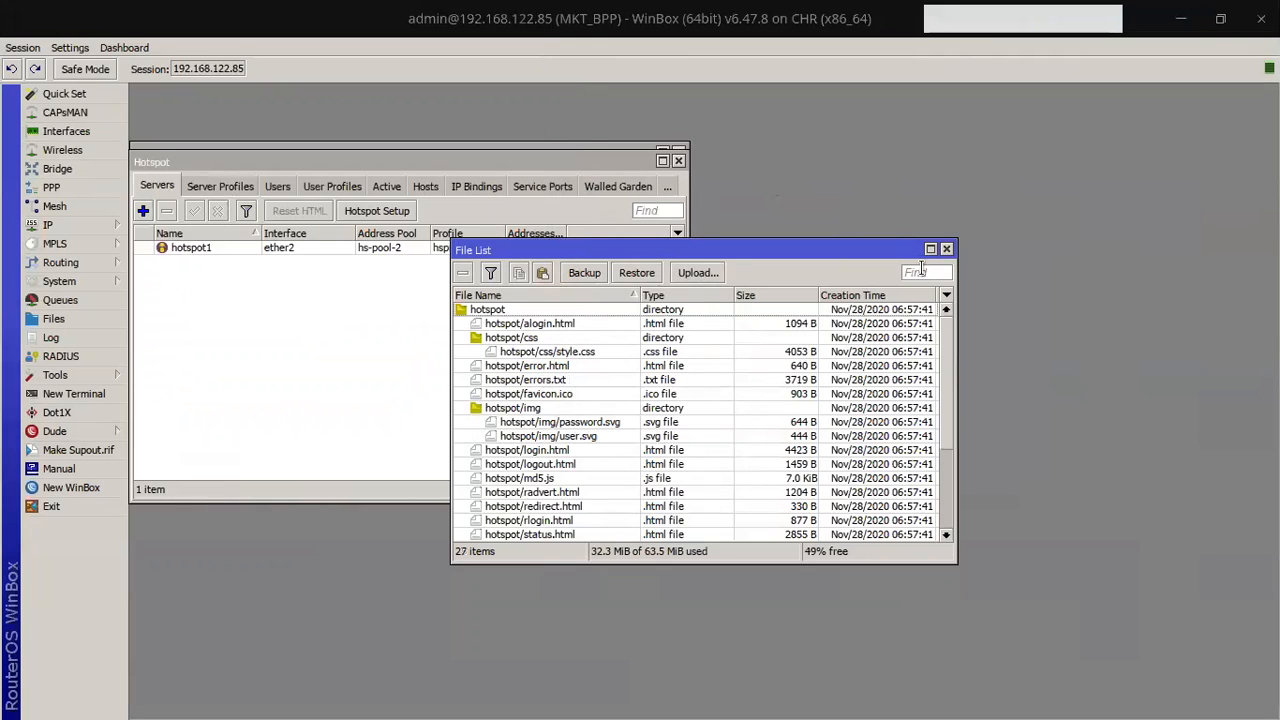
scroll(944, 443, down, 4)
click(566, 534)
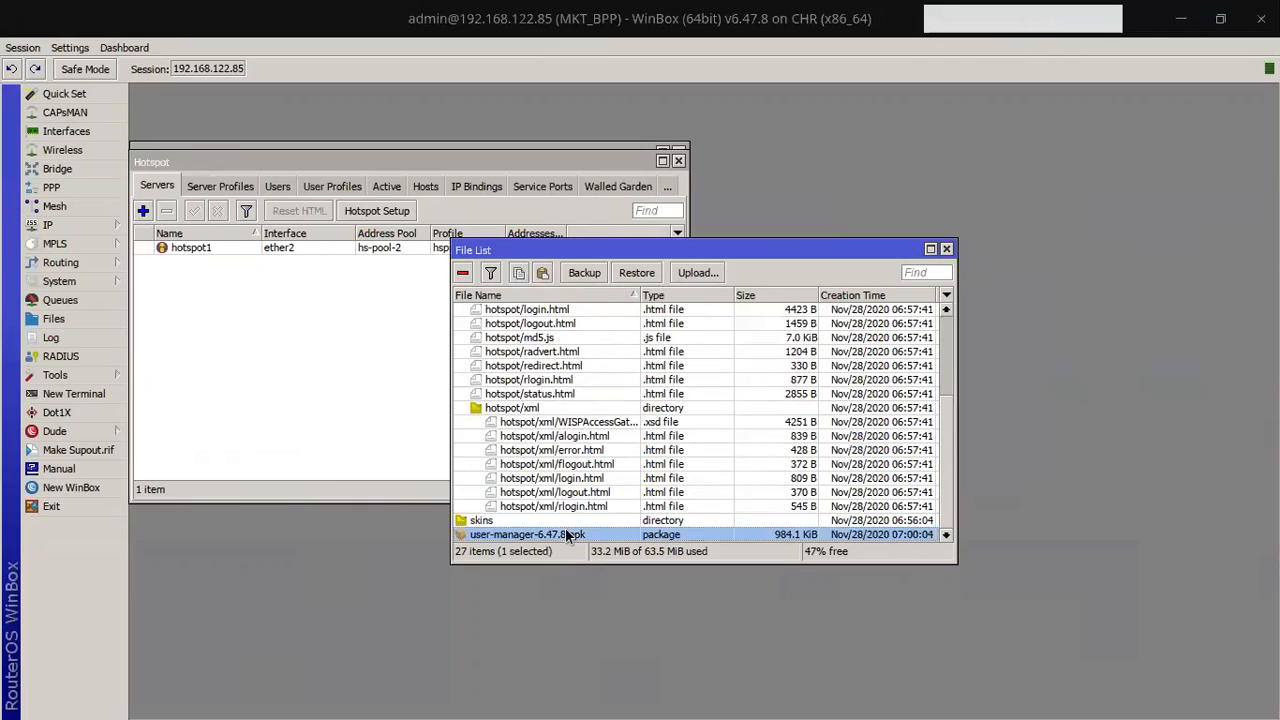
Step: Reboot the router so the user-manager package gets installed
mouse_move(42, 285)
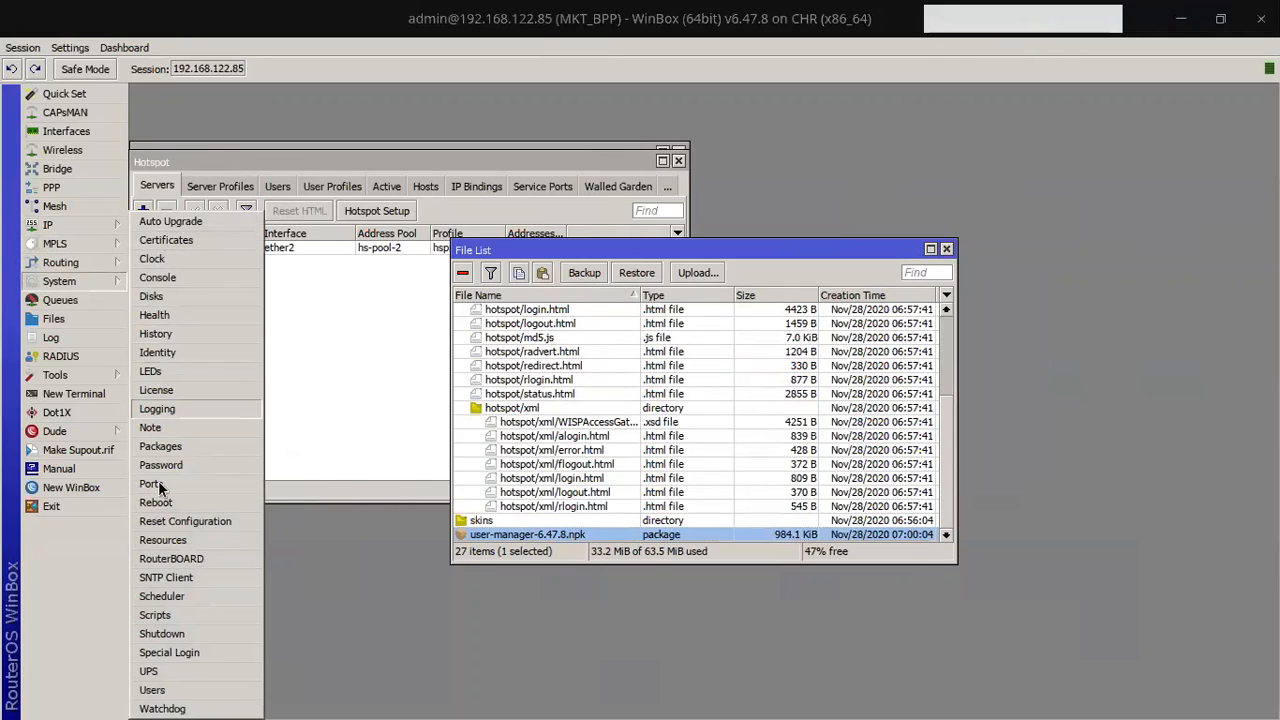
click(188, 501)
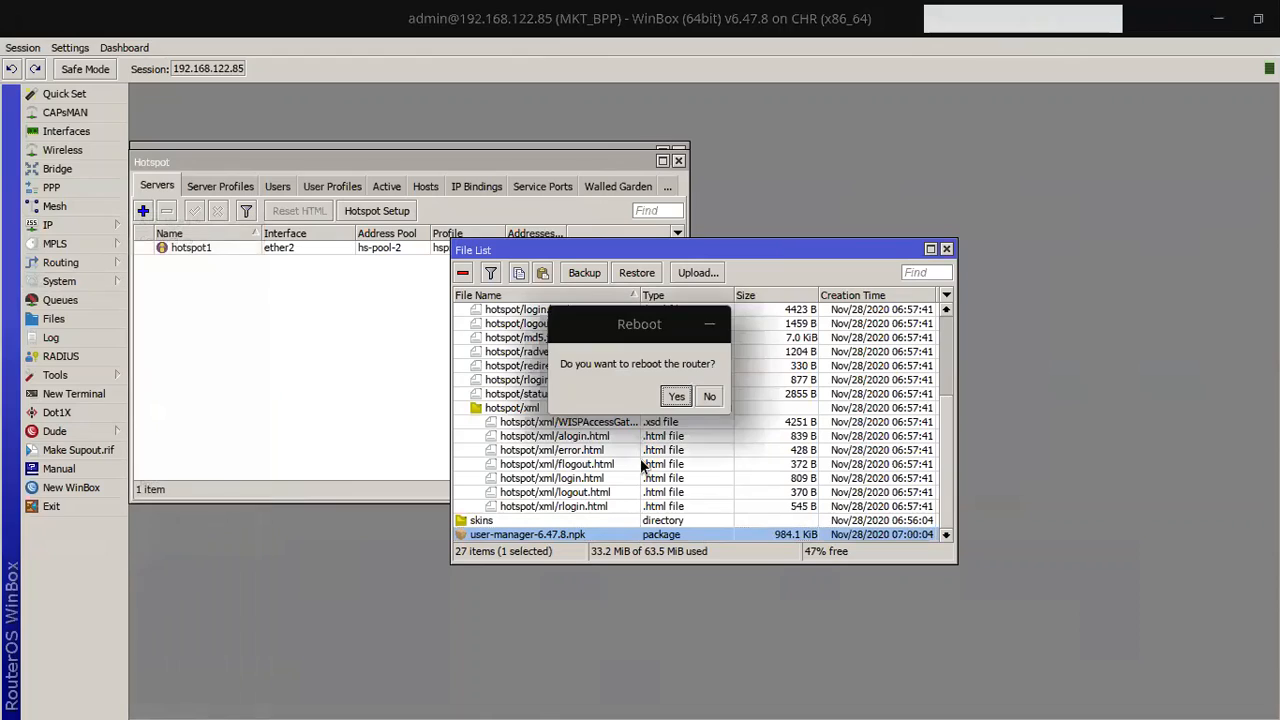
click(672, 396)
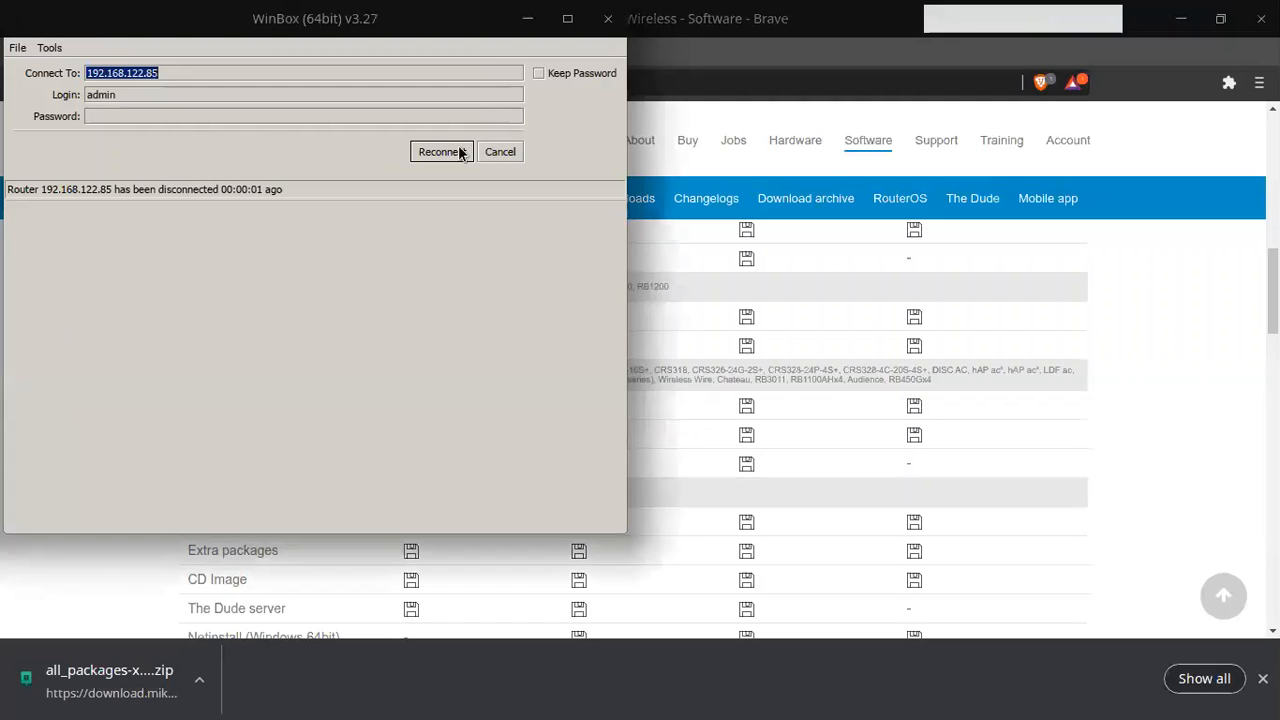
Step: Reconnect WinBox to router MKT_BPP by its MAC address from the Neighbors list
click(511, 158)
click(69, 250)
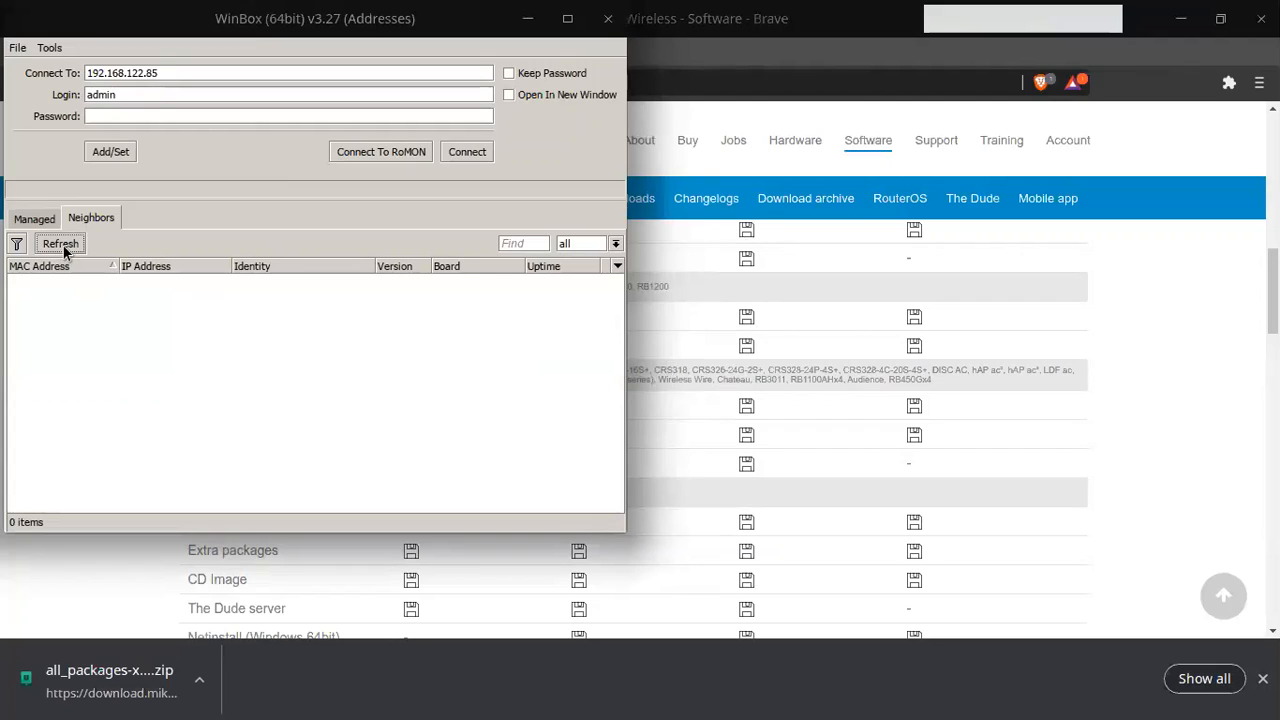
click(456, 151)
click(454, 154)
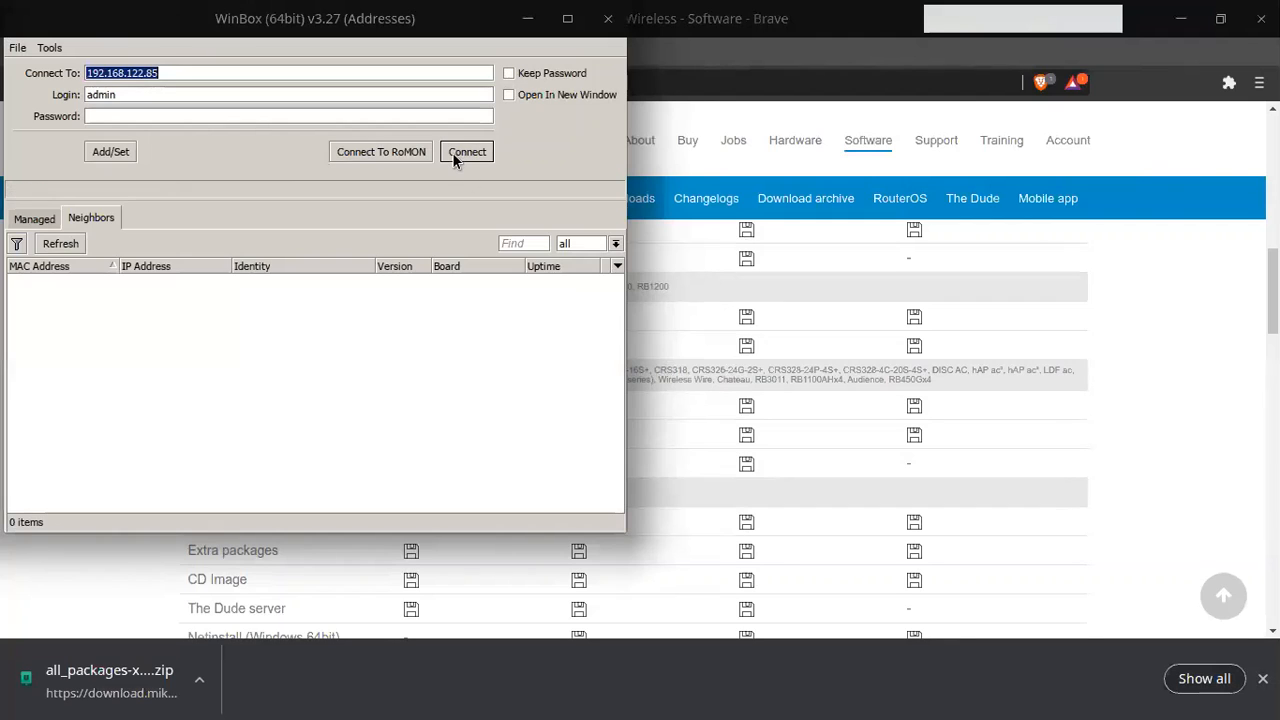
click(454, 154)
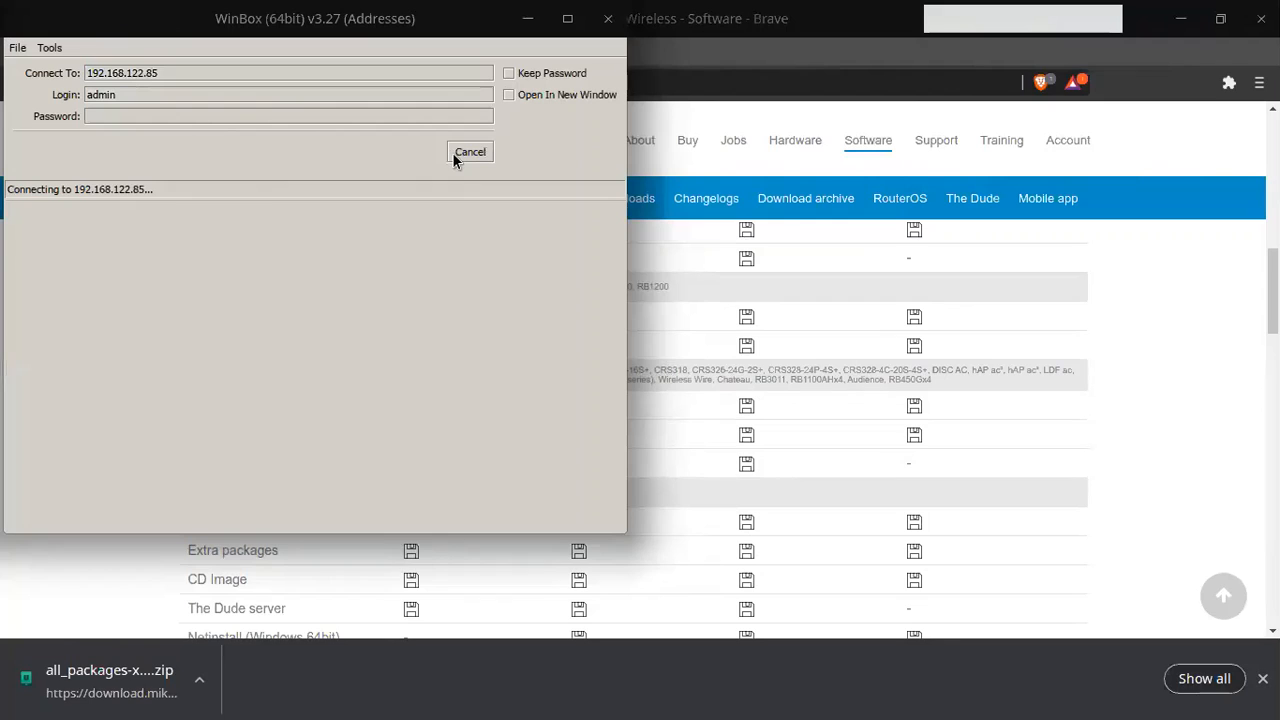
click(469, 152)
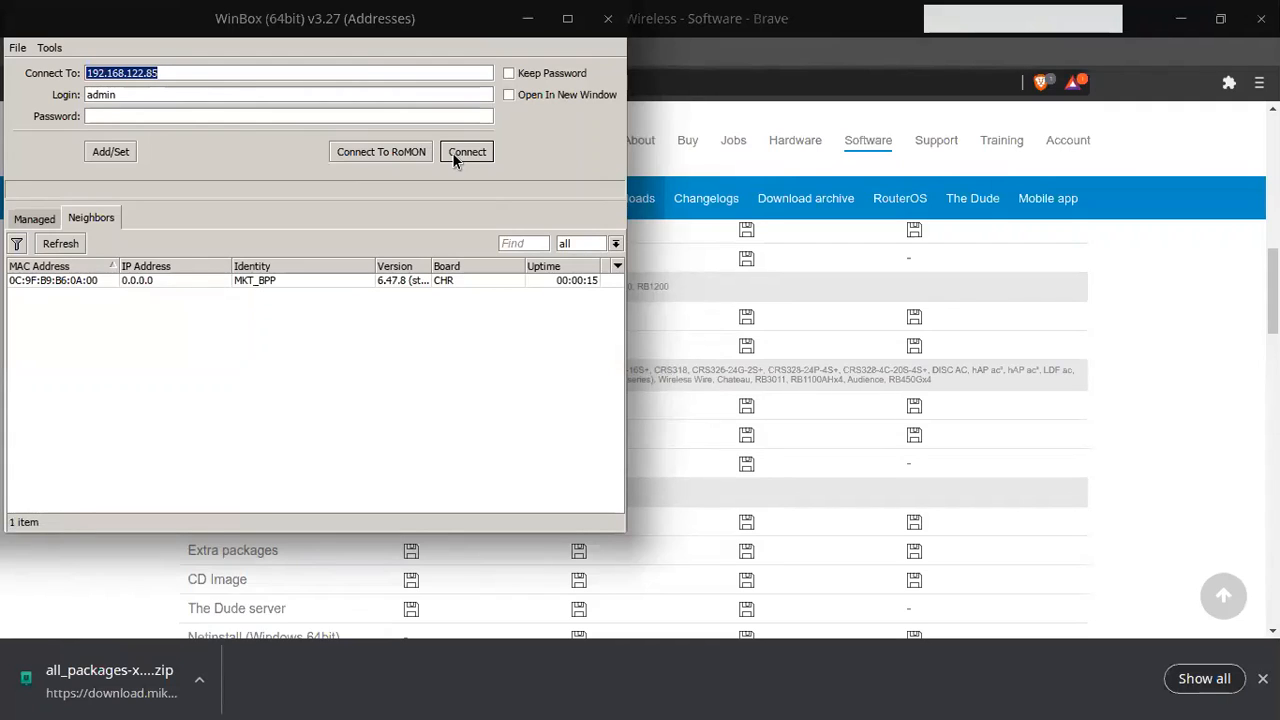
click(83, 280)
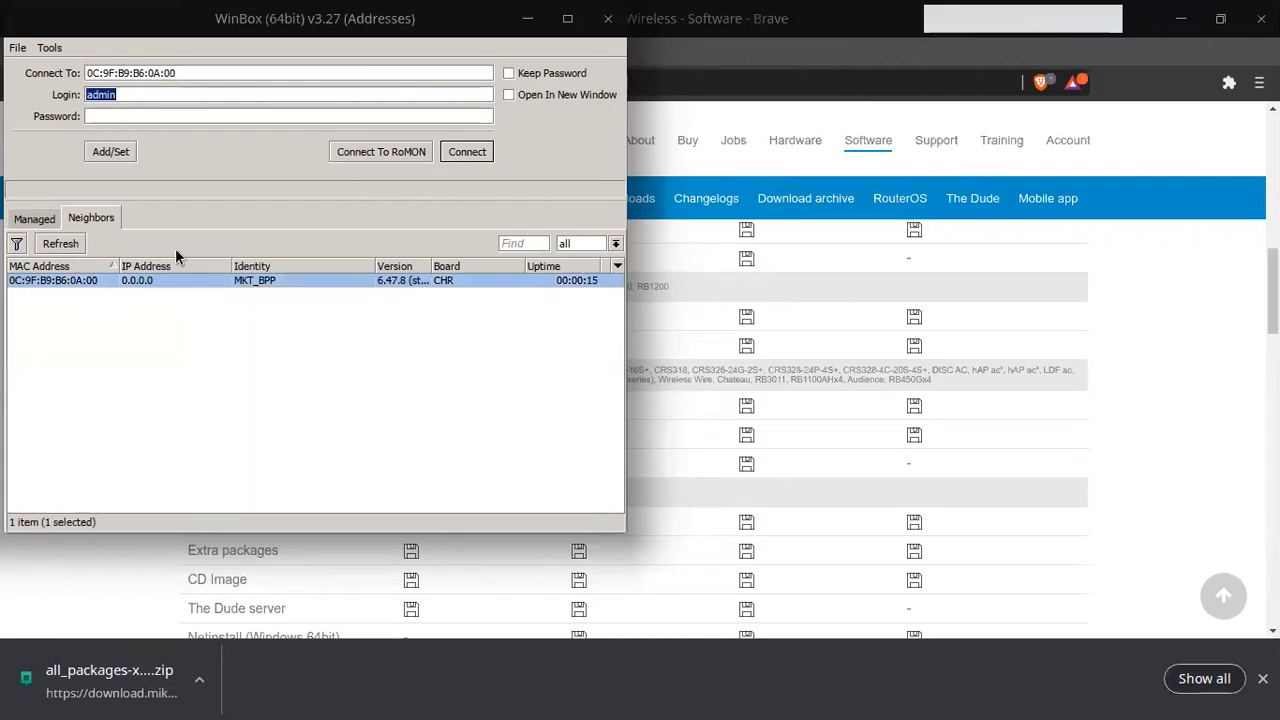
click(467, 151)
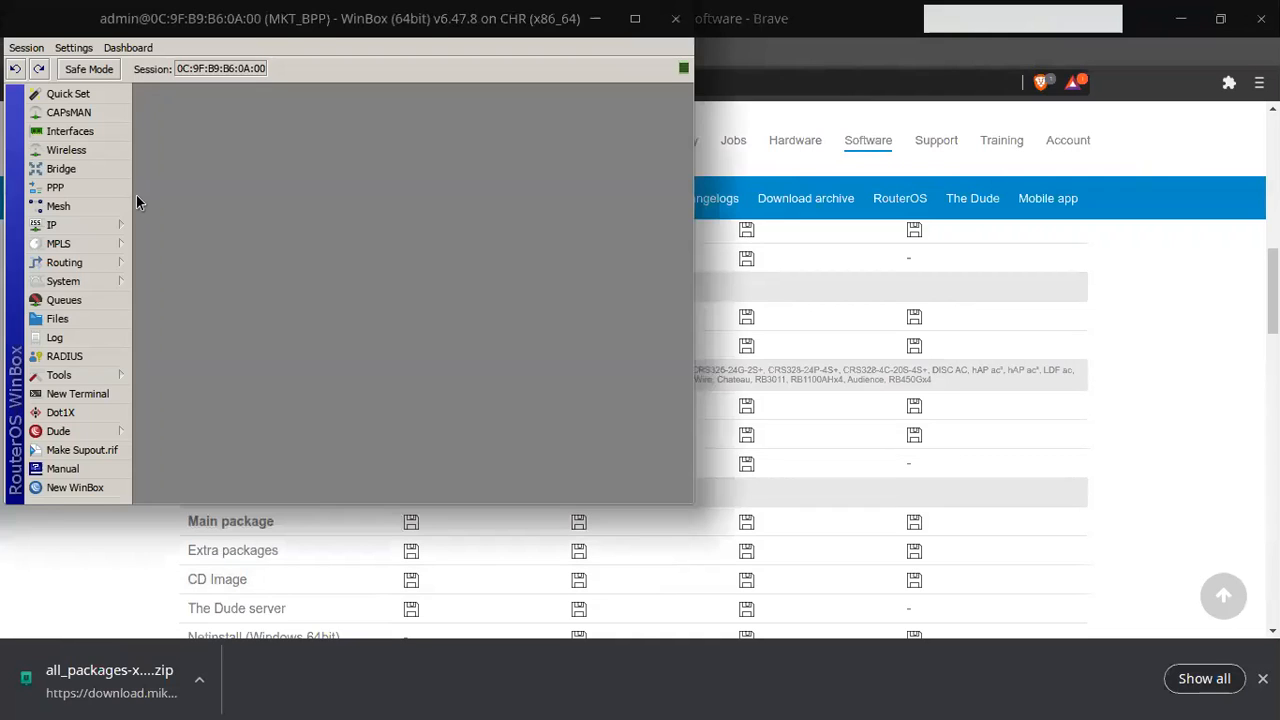
Step: Maximize the session and confirm user-manager 6.47.8 appears in System > Packages
mouse_move(85, 222)
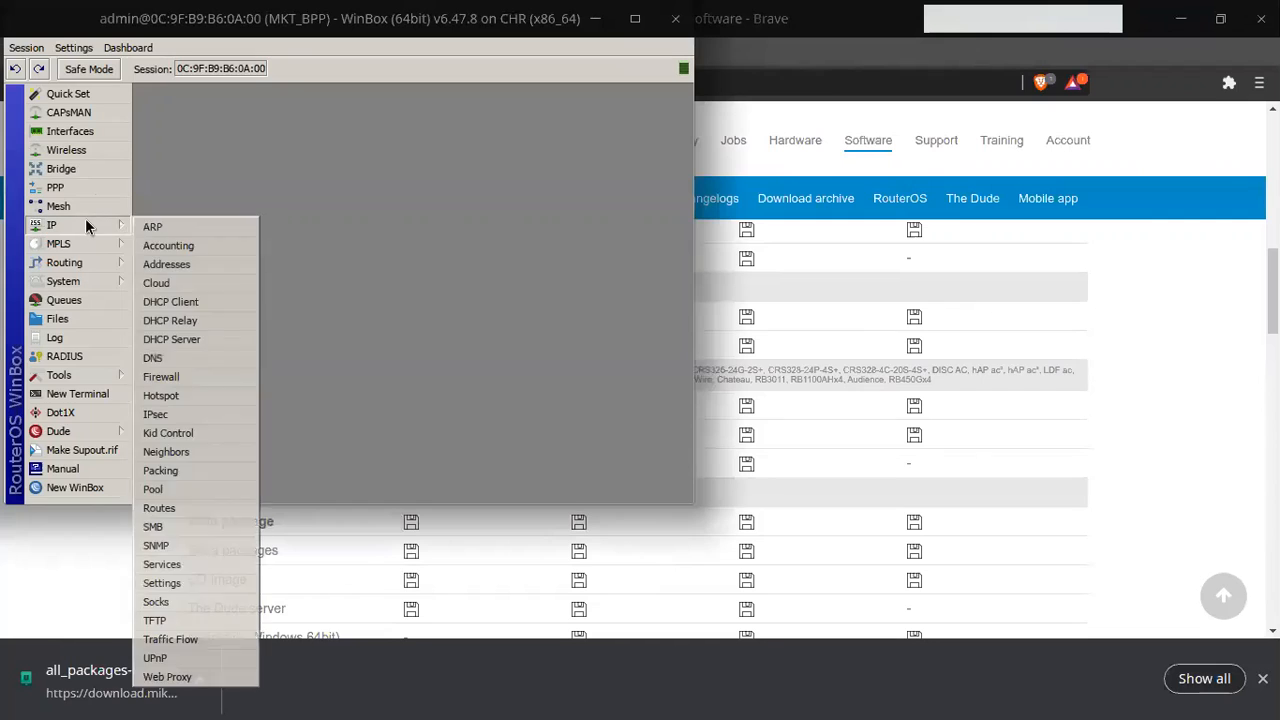
click(180, 259)
click(555, 141)
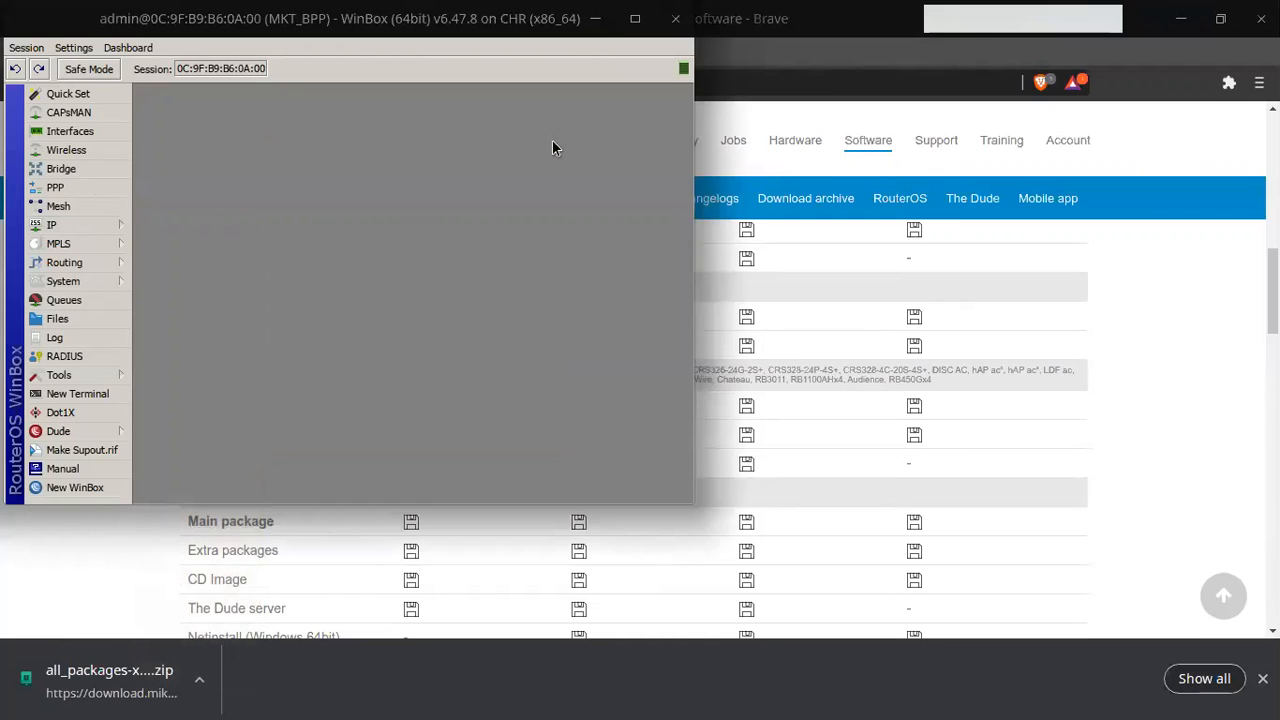
click(635, 18)
mouse_move(80, 281)
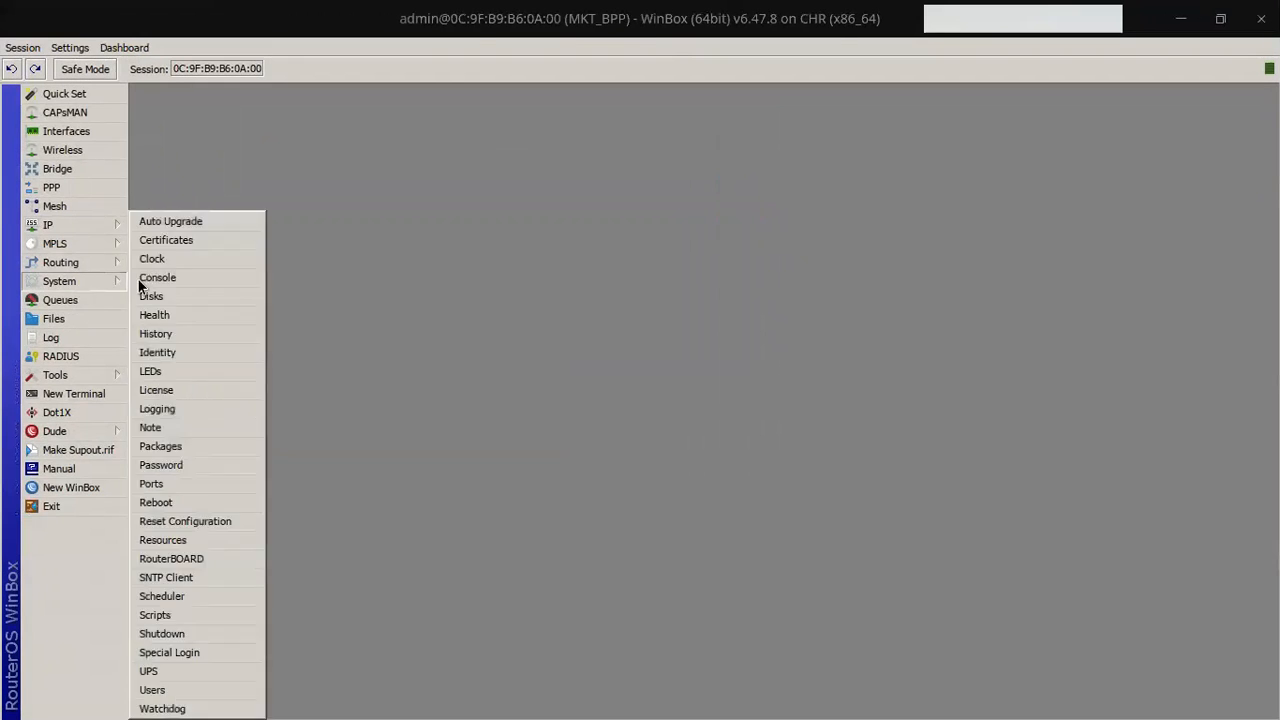
click(167, 445)
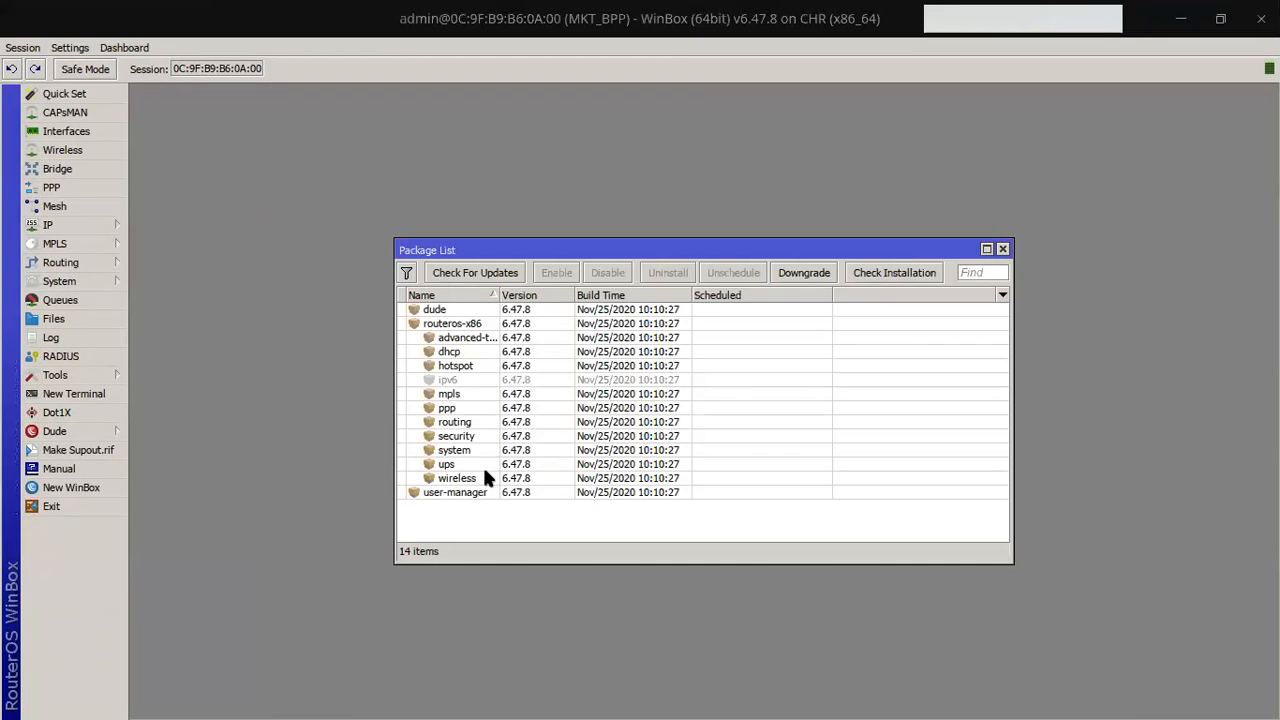
click(491, 492)
click(1003, 249)
key(alt+Tab)
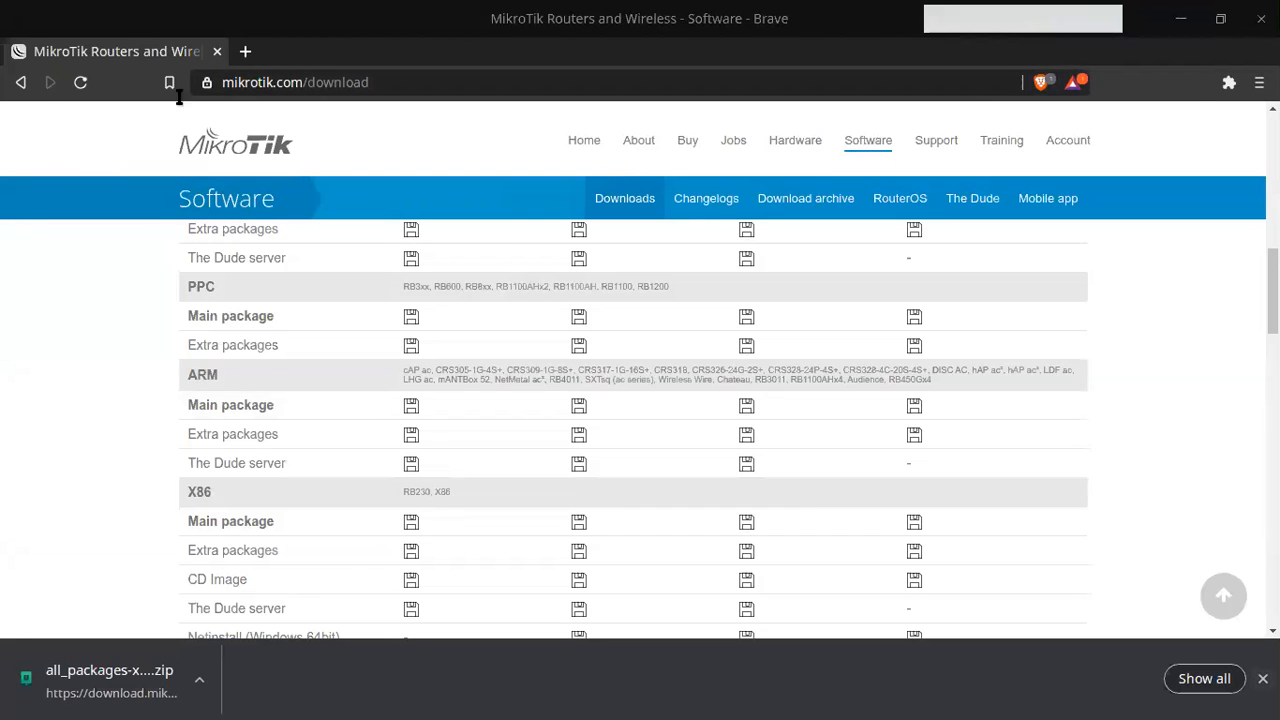
Step: Open a private window and browse to 192.168.122.85/userman
click(1259, 82)
click(1124, 155)
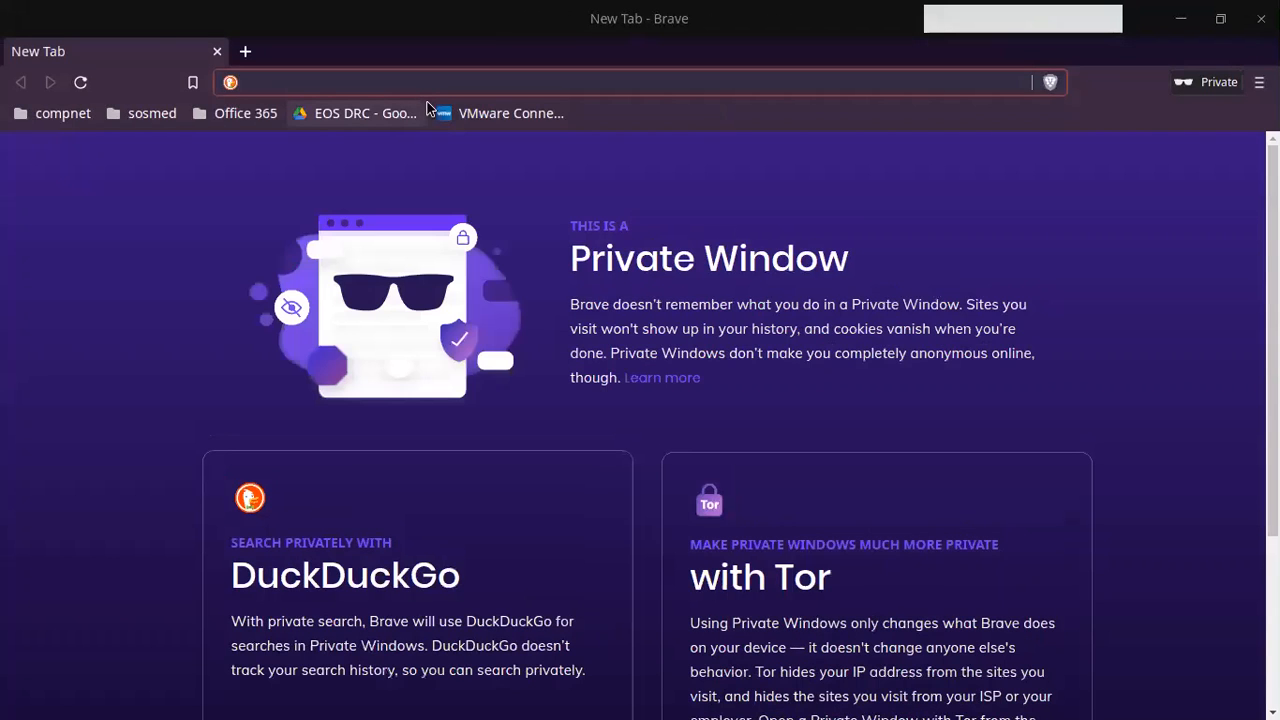
text(192.168.122.)
key(BackSpace)
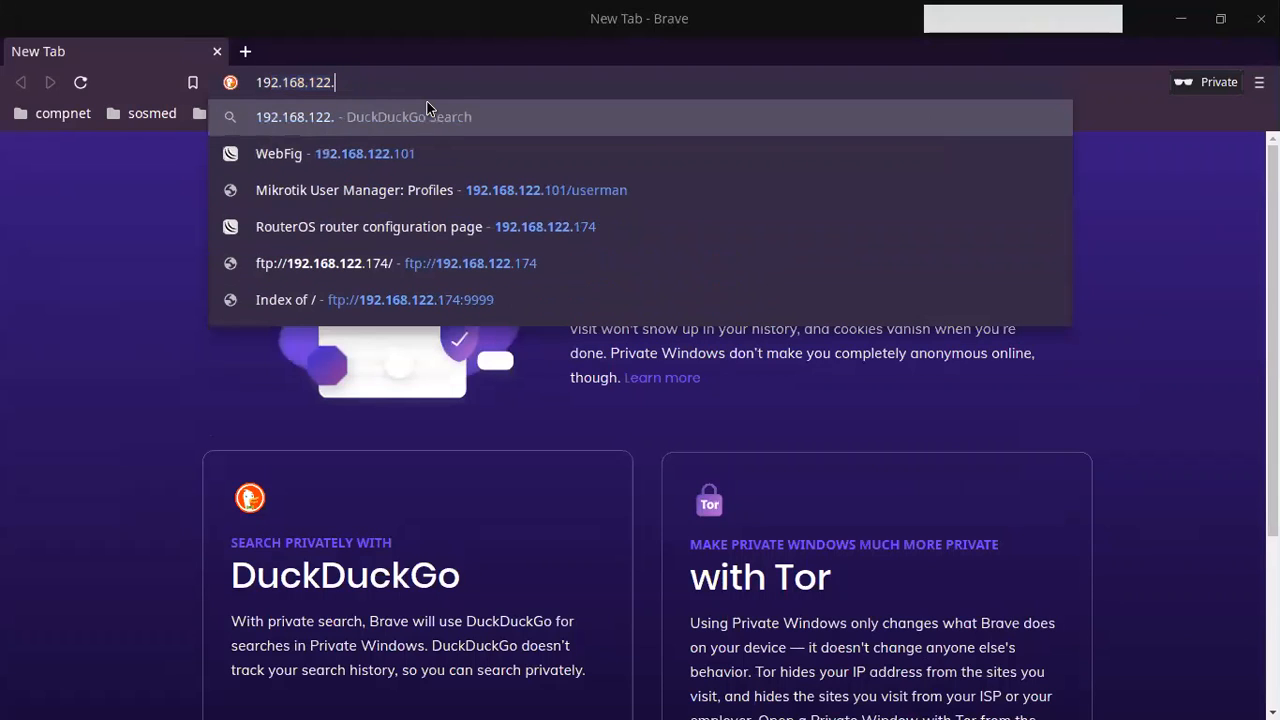
text(8)
key(BackSpace)
text(85/userman)
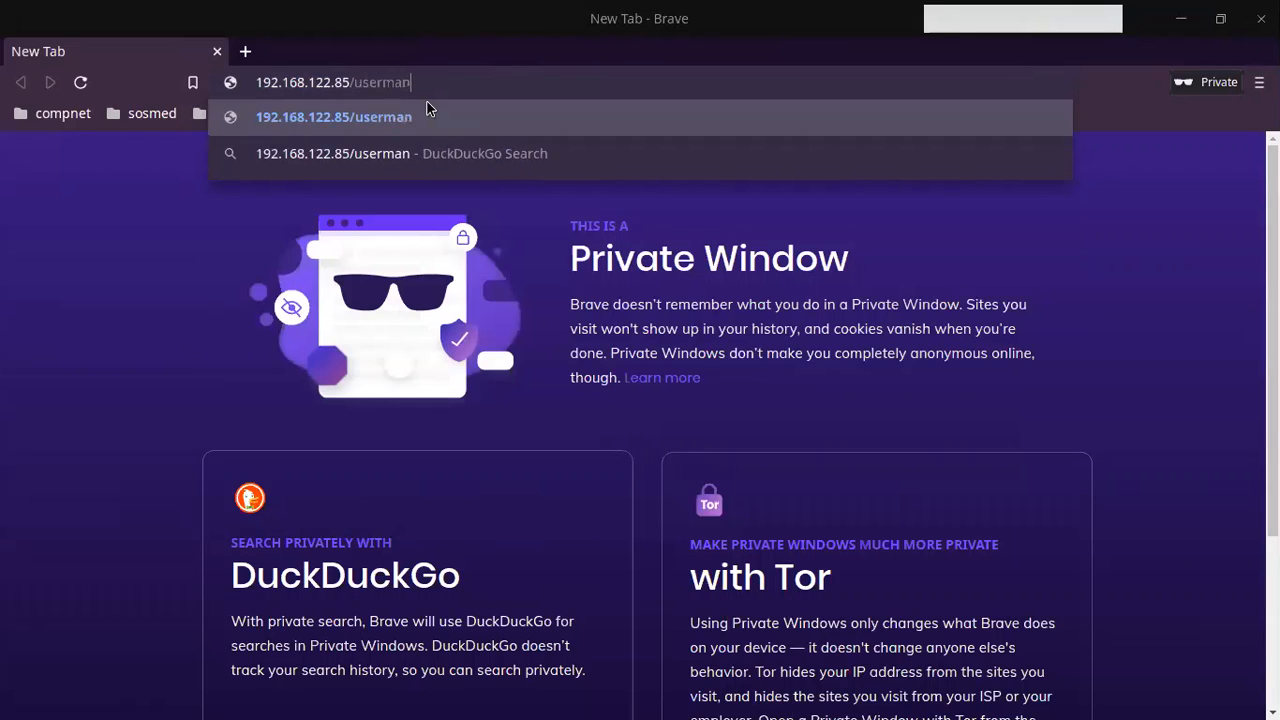
key(Return)
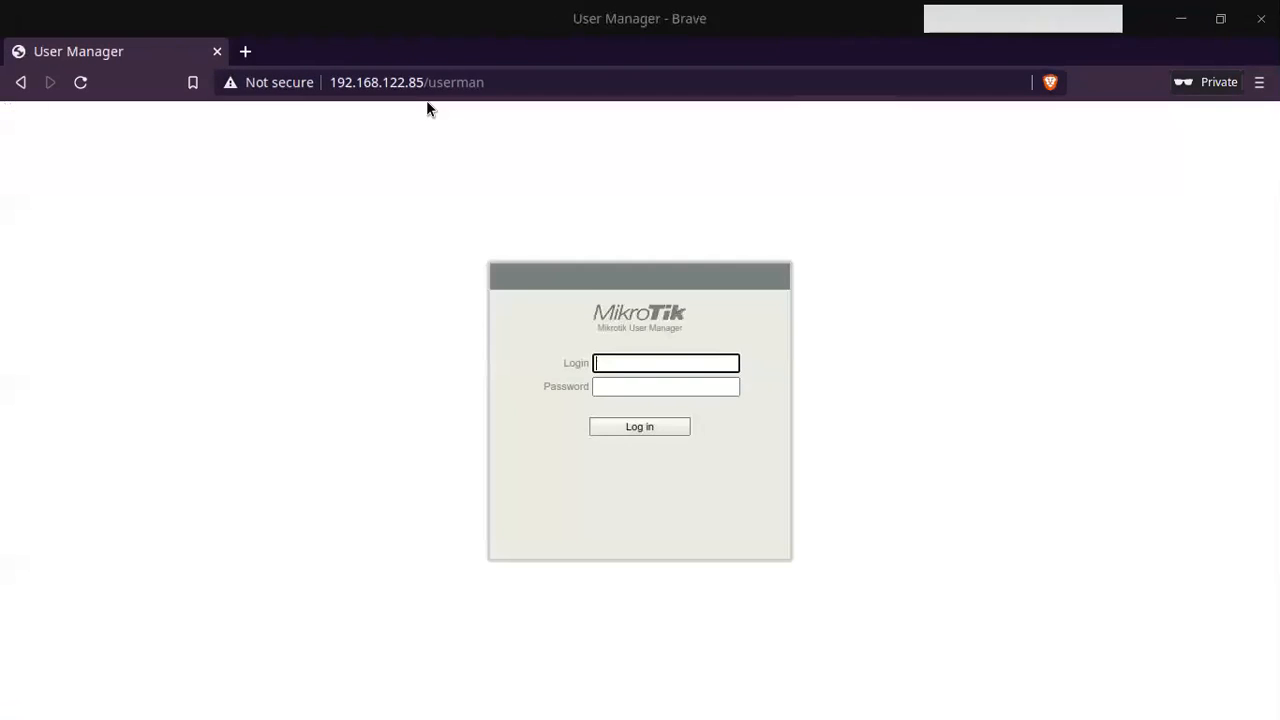
Step: Attempt the User Manager login with the admin account
text(admin)
key(Return)
click(609, 365)
key(Return)
key(alt+Tab)
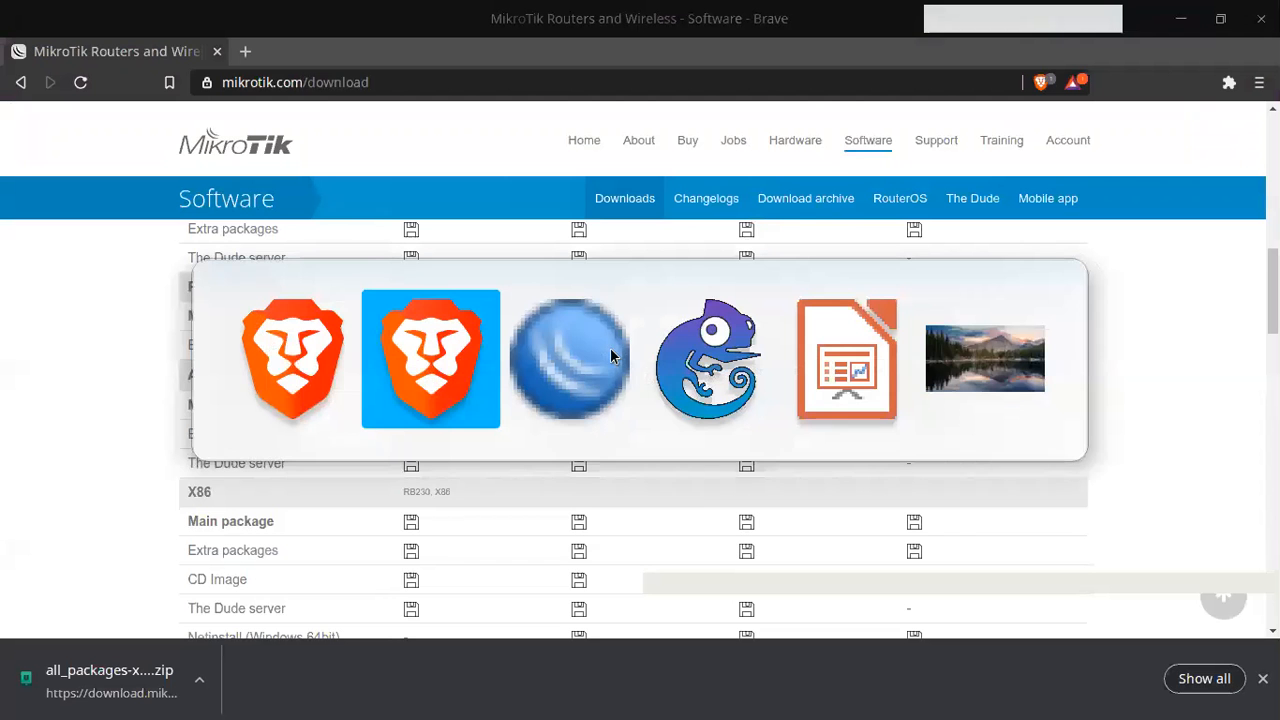
Step: Add a hotspot-service RADIUS server at address 127.0.0.1
key(alt+Tab)
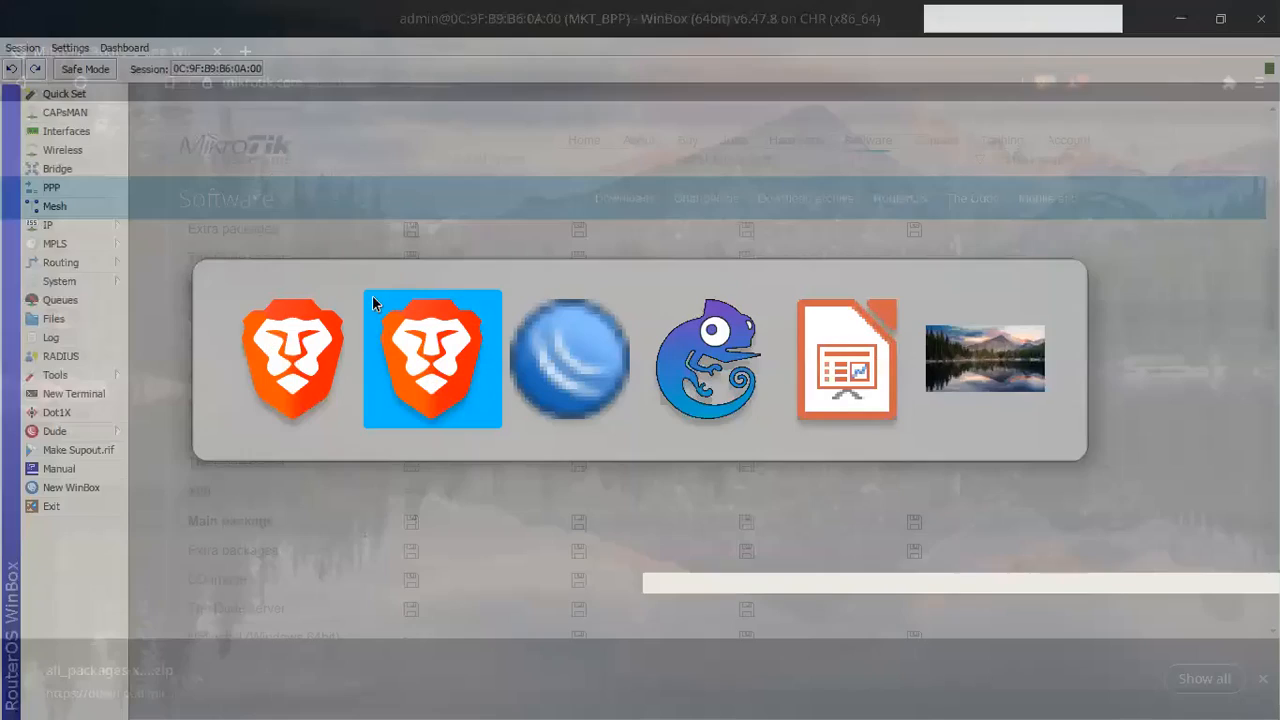
click(60, 356)
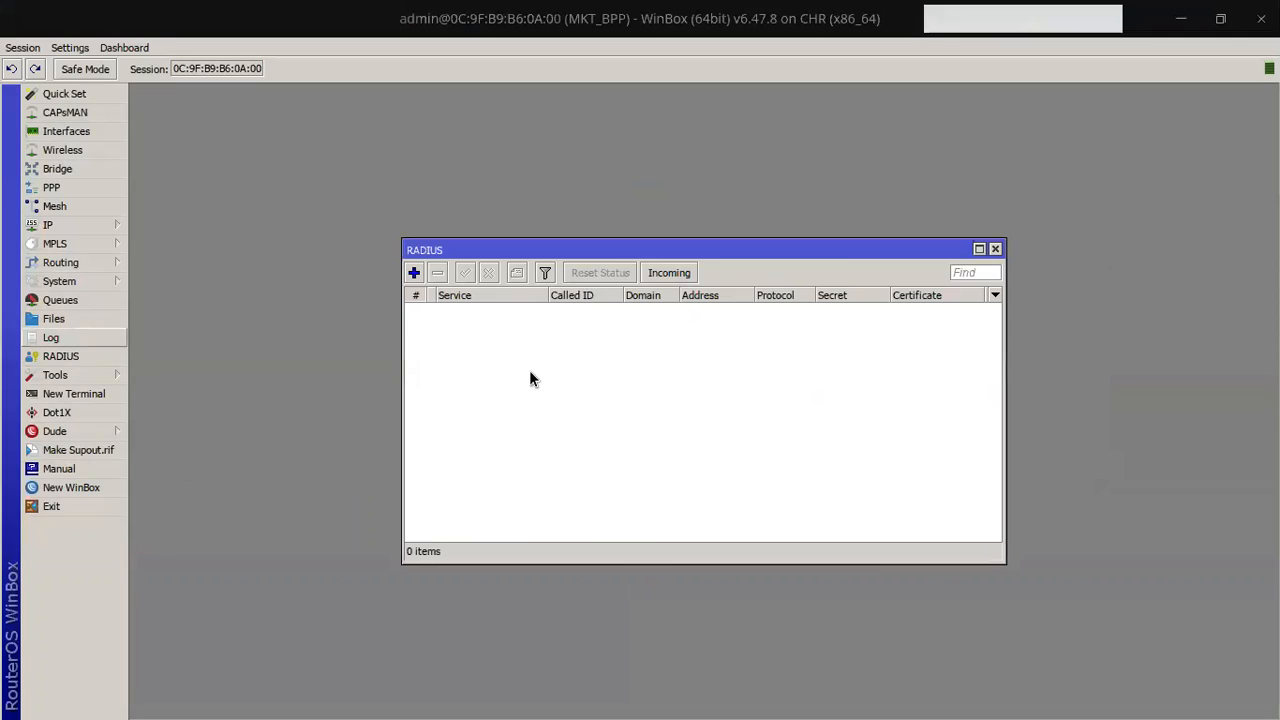
click(414, 272)
click(530, 373)
text(127.0.0.1)
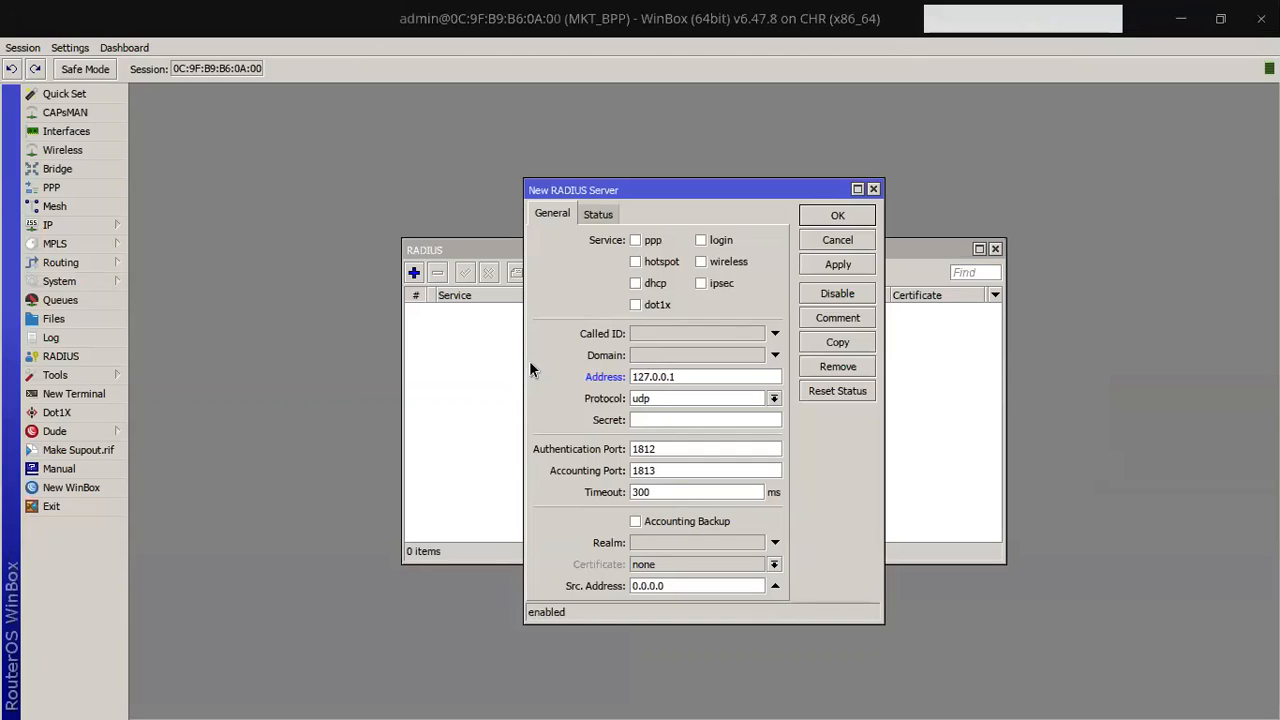
click(636, 262)
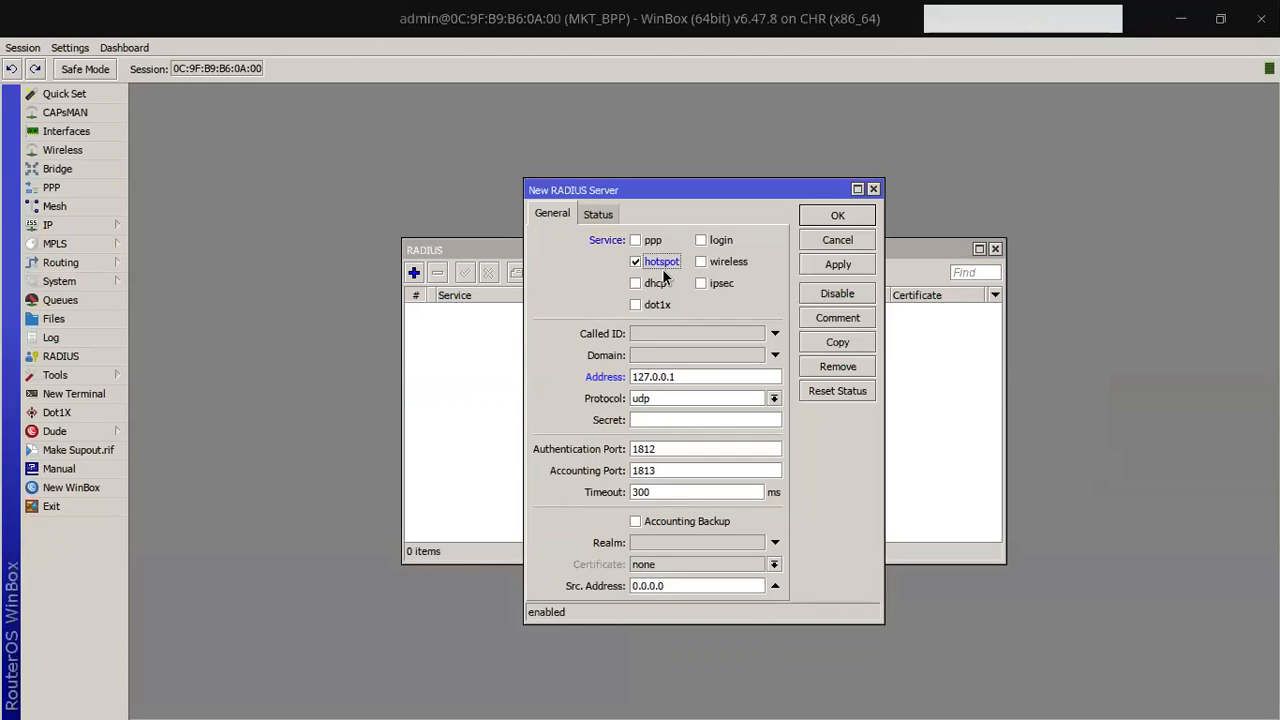
click(834, 268)
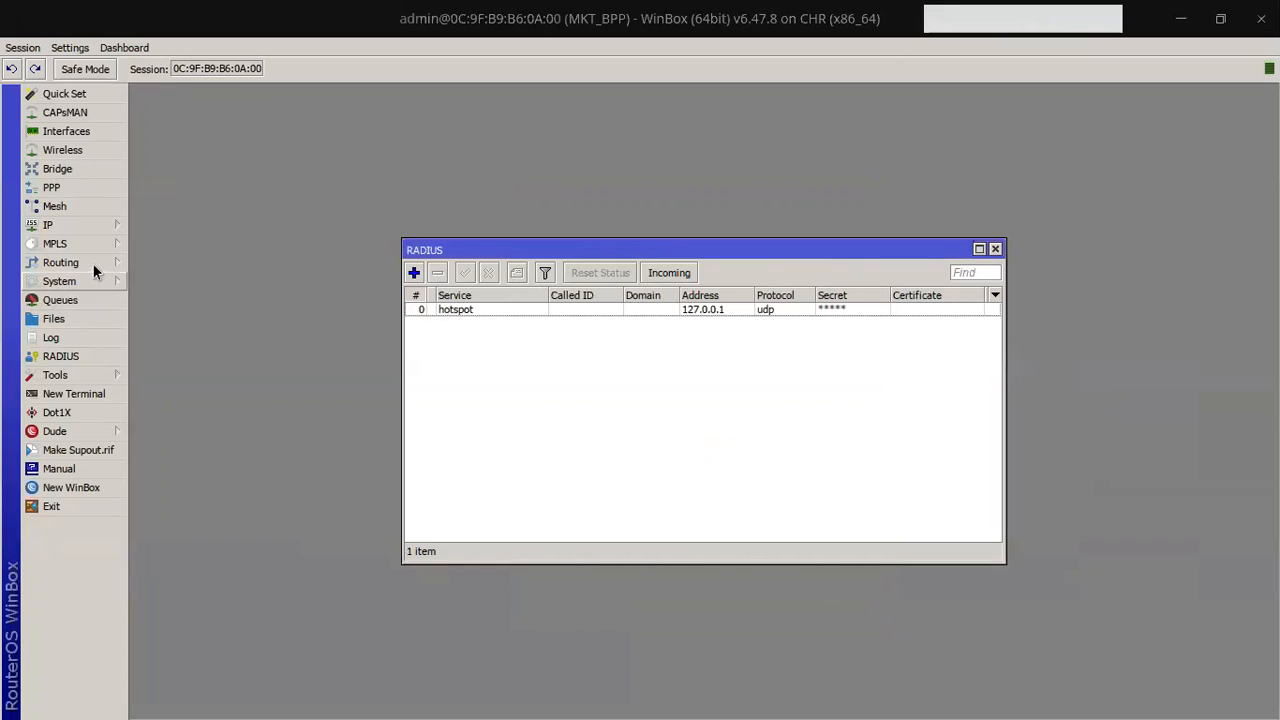
Step: Enable Use RADIUS in the hsprof1 hotspot server profile
click(105, 224)
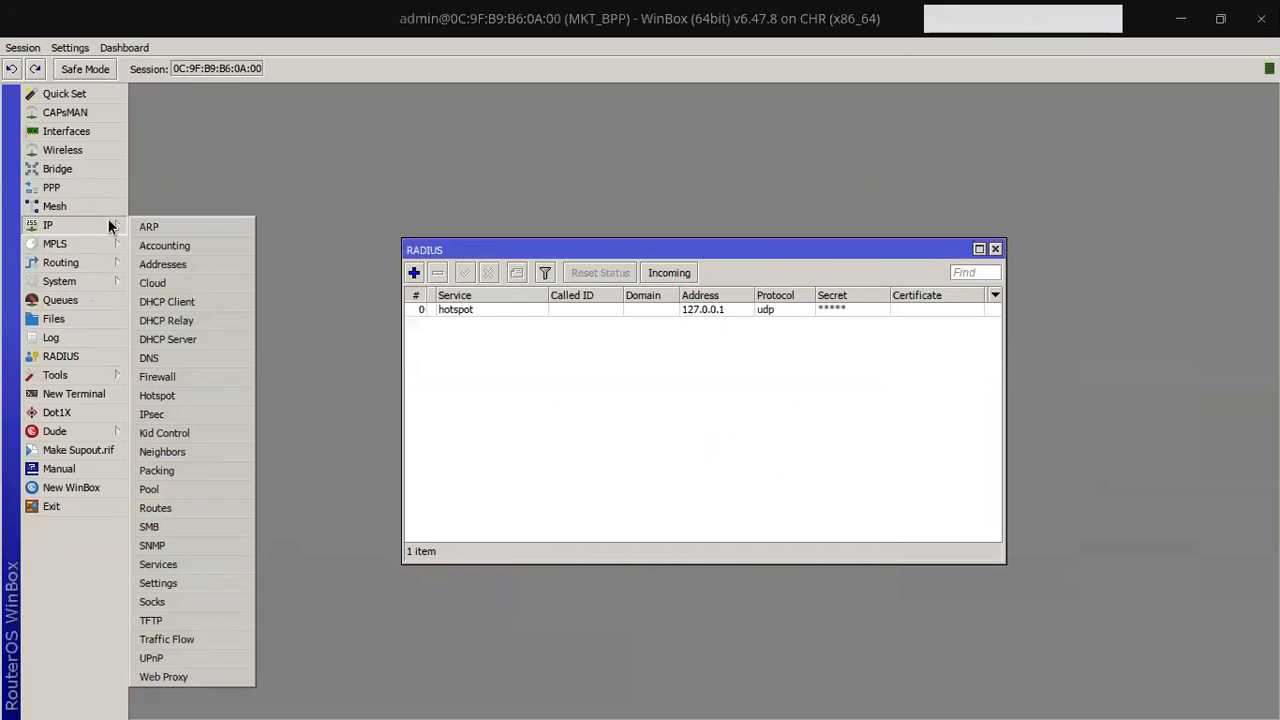
click(227, 395)
double_click(458, 320)
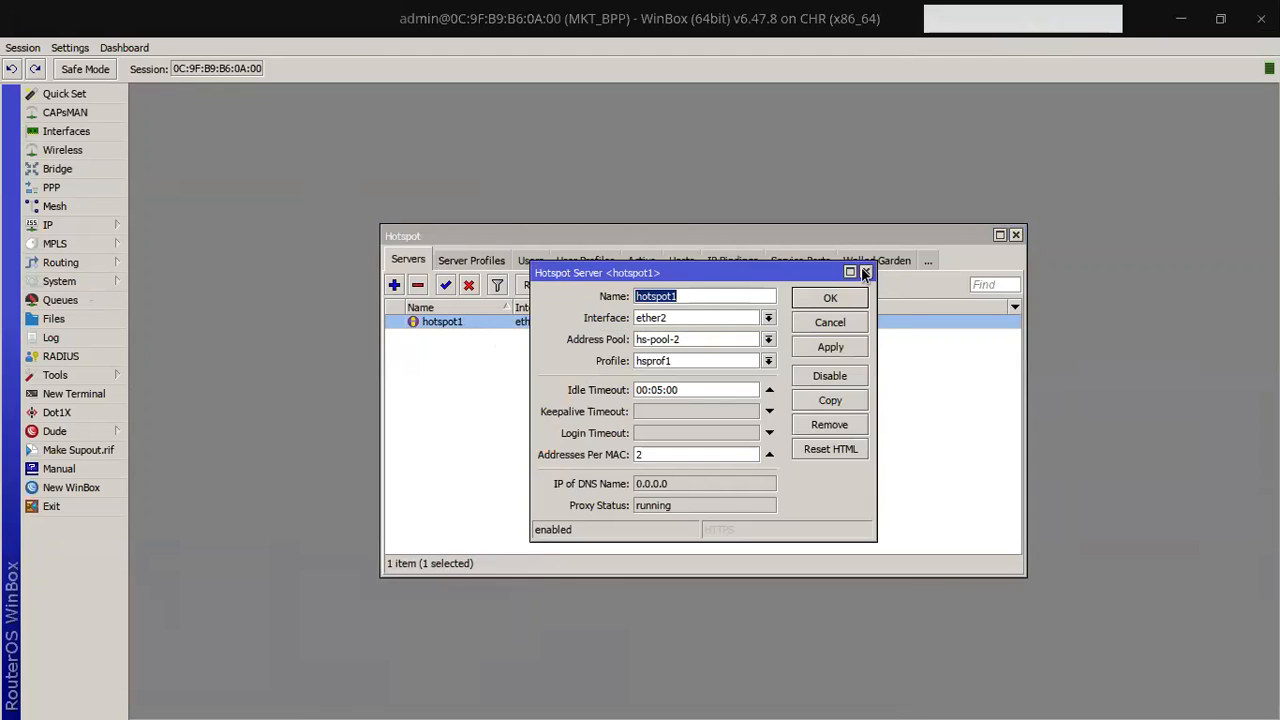
click(866, 272)
click(471, 260)
double_click(458, 335)
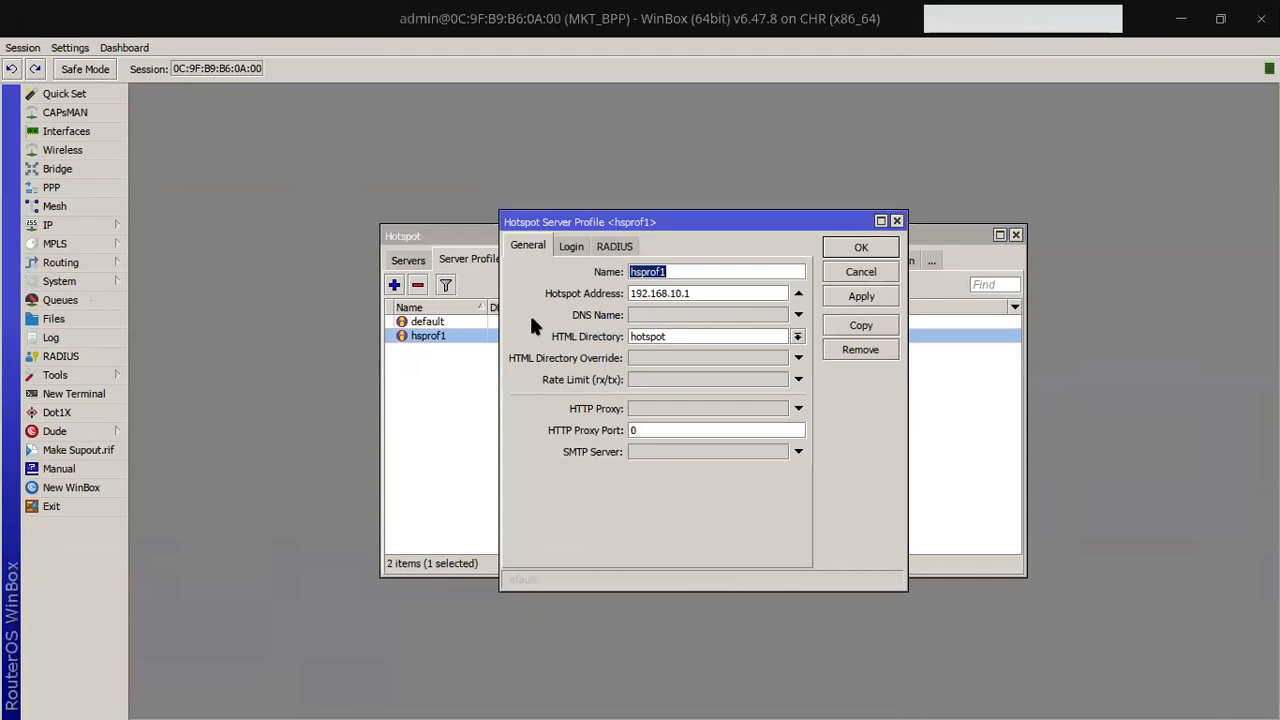
click(585, 247)
click(616, 247)
click(596, 271)
click(861, 296)
click(869, 254)
click(1015, 234)
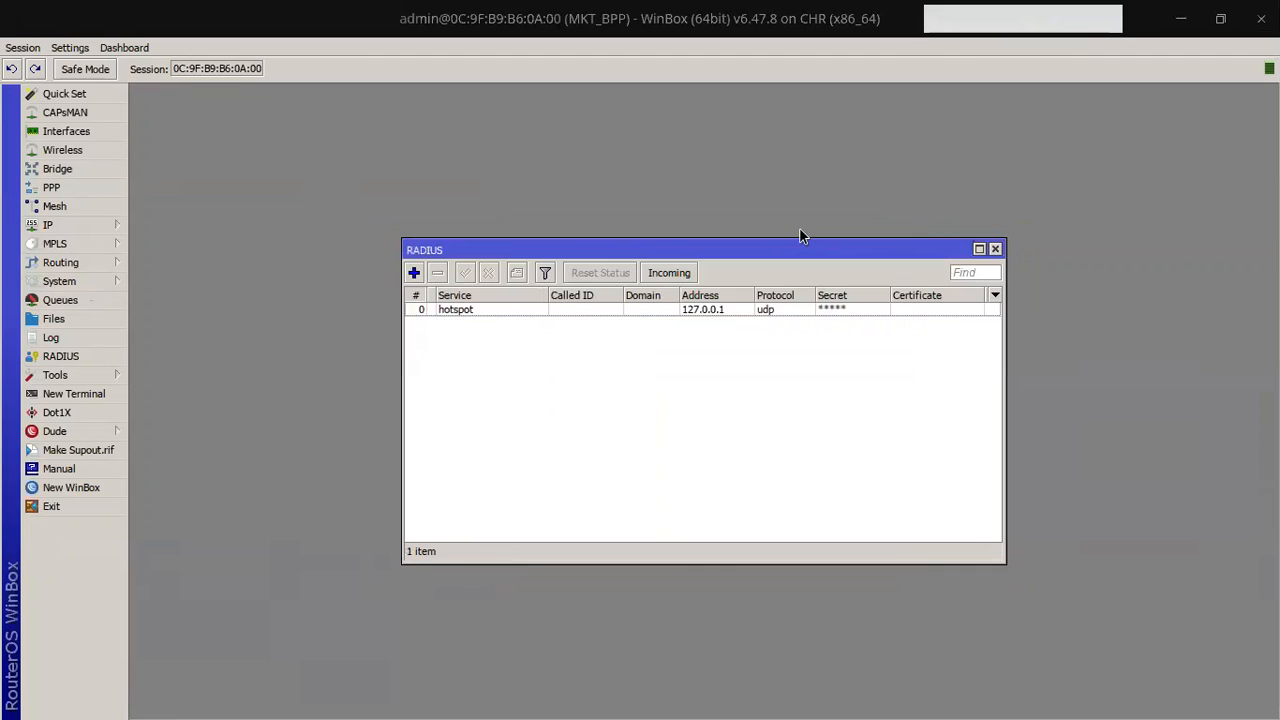
Step: Go to User Manager's Routers page and start a new router entry
key(alt+Tab)
key(alt+Tab)
key(alt+shift+Tab)
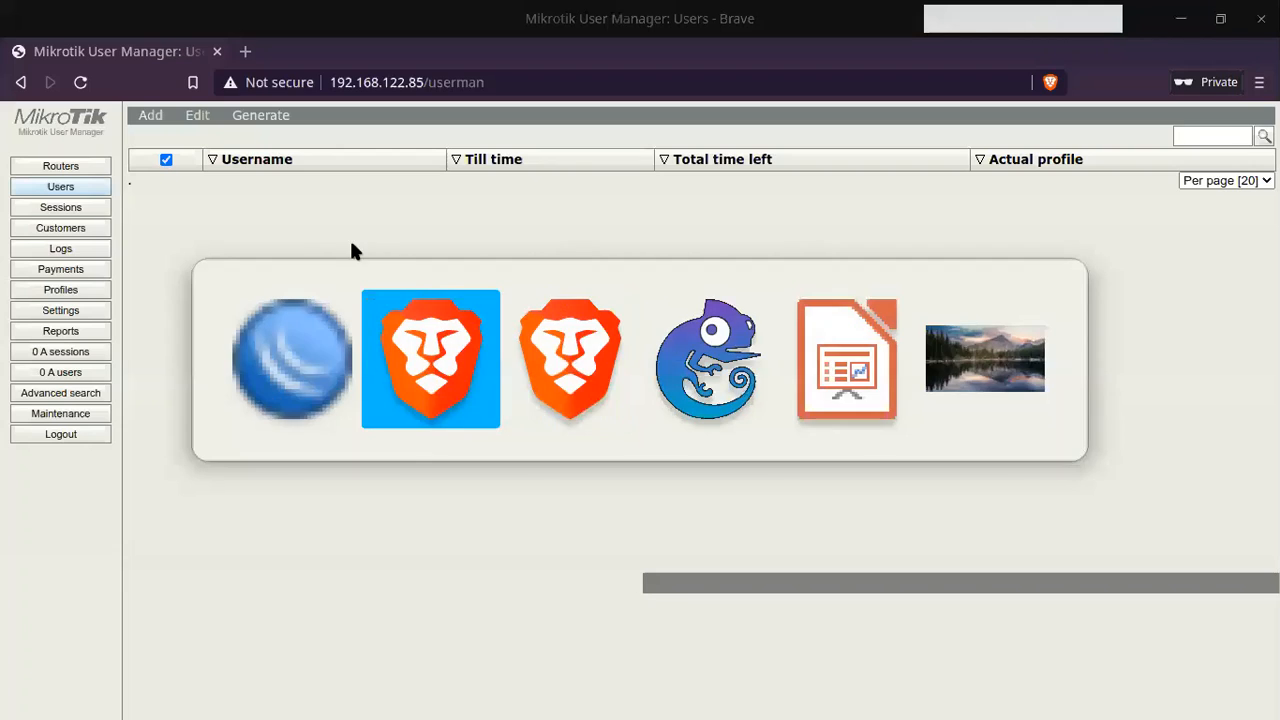
click(66, 165)
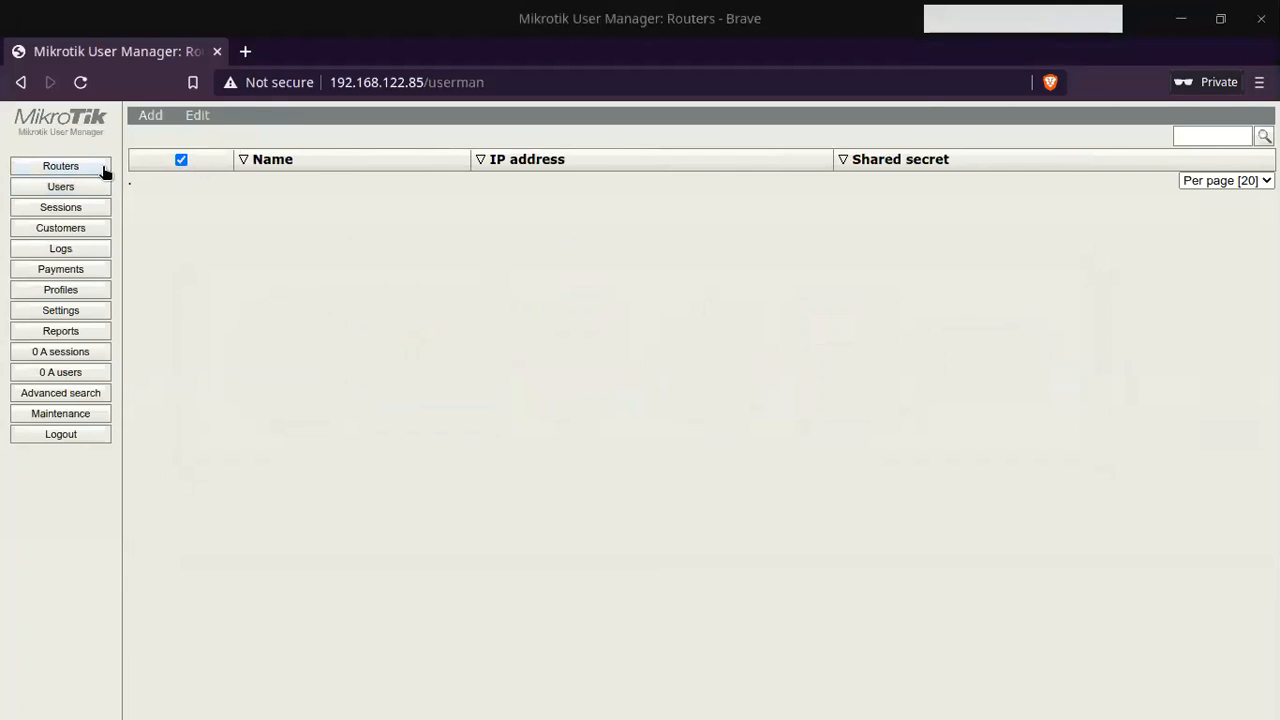
click(148, 115)
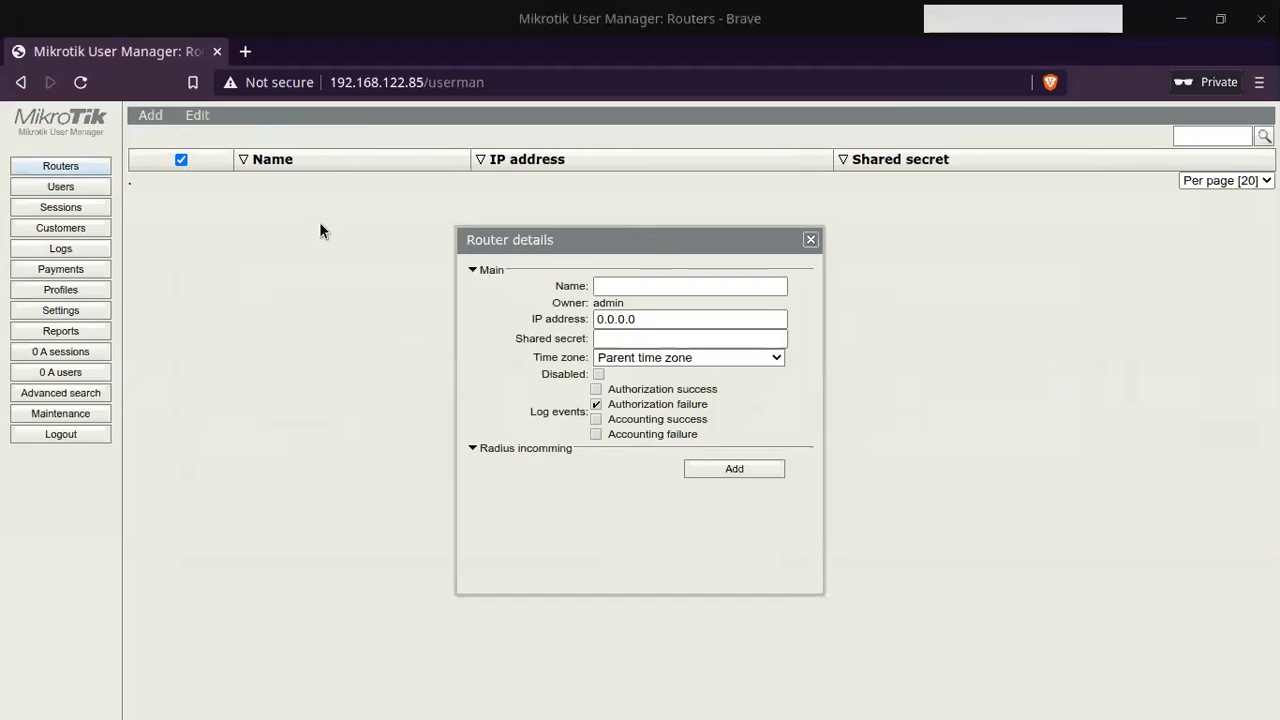
Step: Register router MKT_BPP at IP 127.0.0.1 with the shared secret
click(651, 282)
text(R)
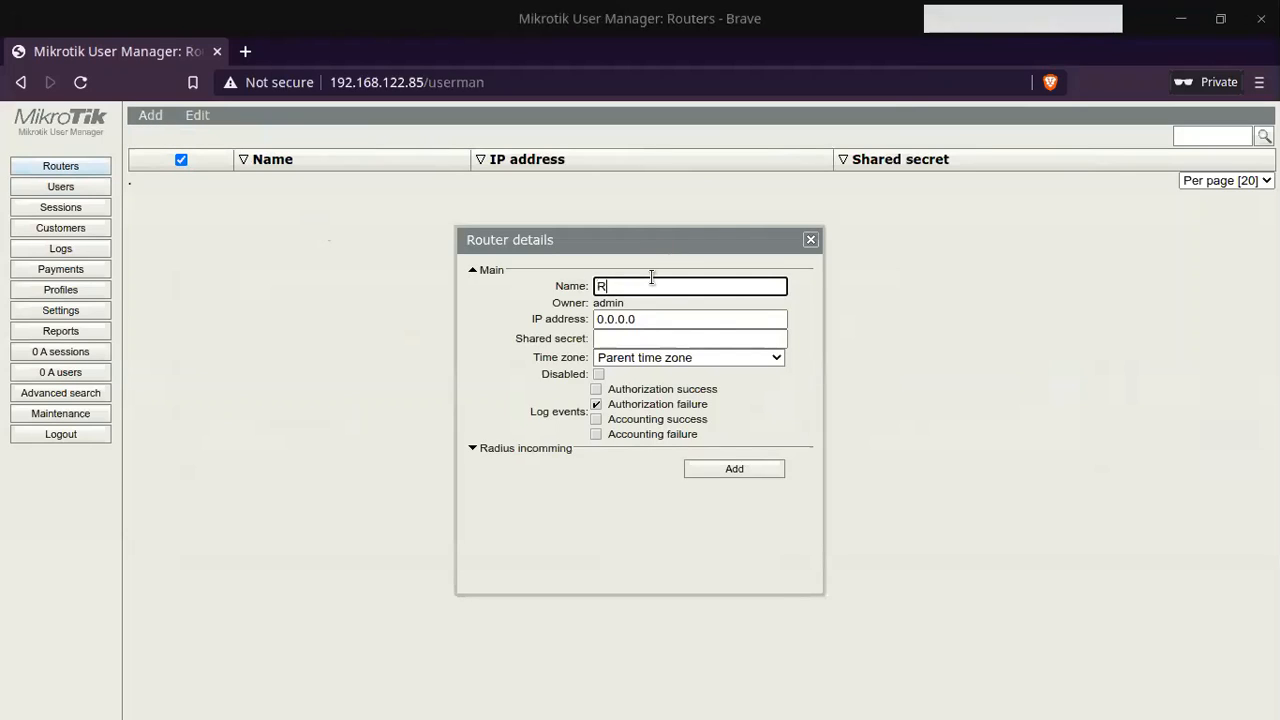
key(BackSpace)
text(MKT_BPP)
key(Tab)
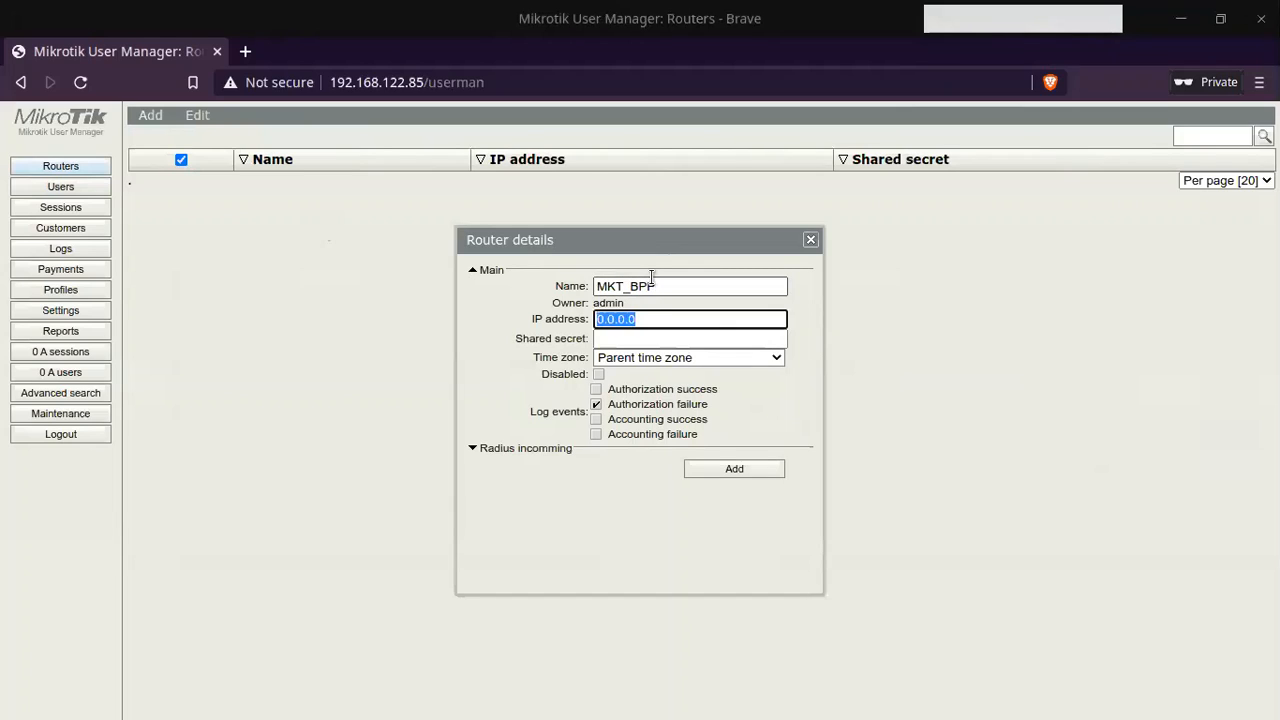
text(127.0.0.1)
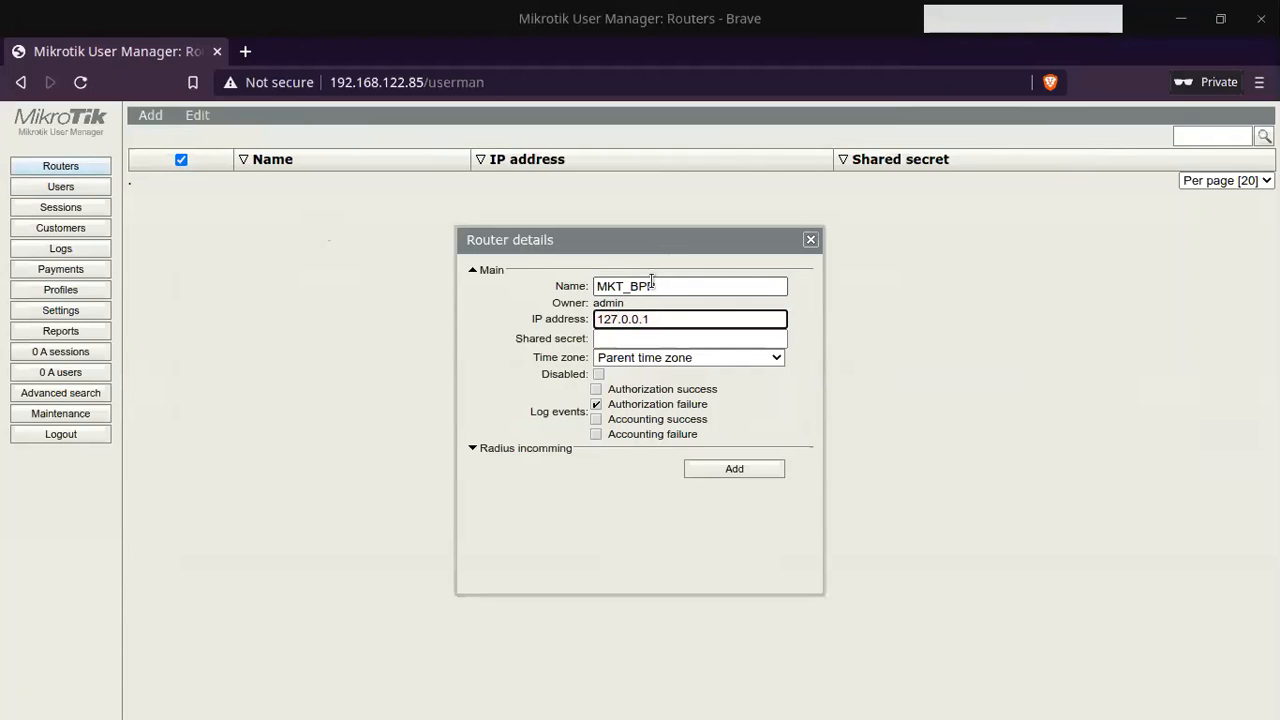
click(650, 338)
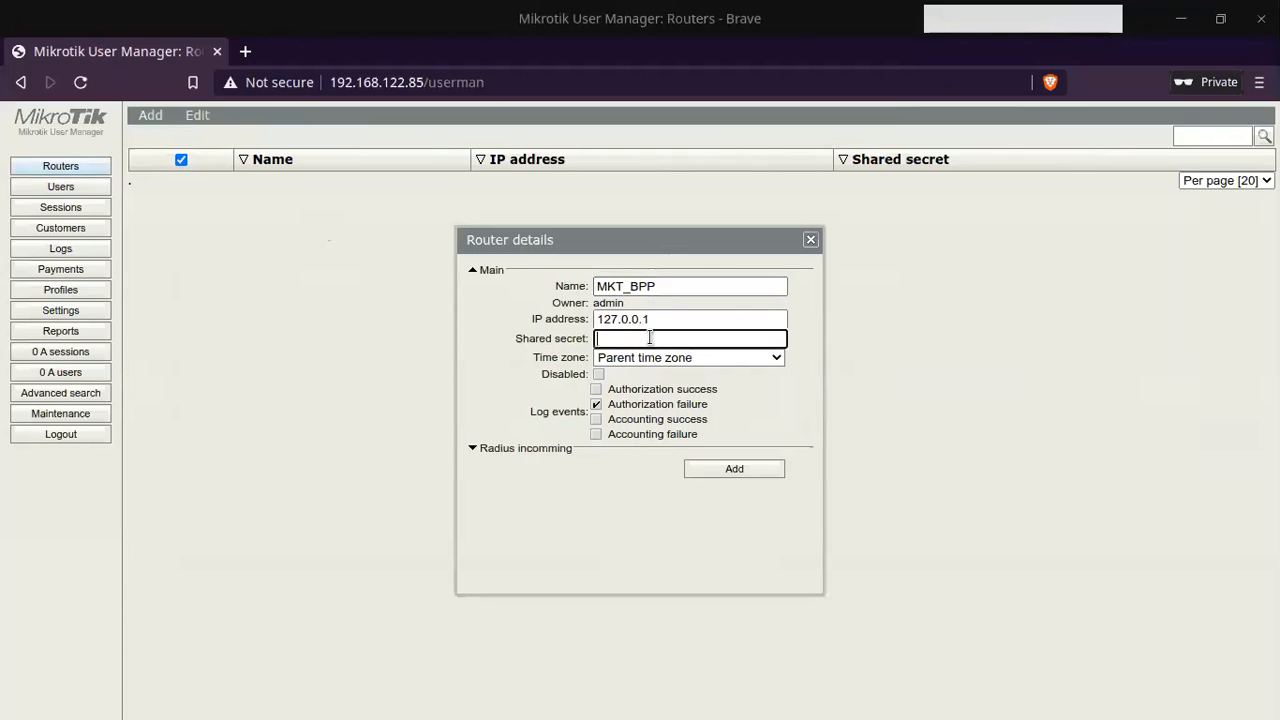
text(rahasia)
click(722, 468)
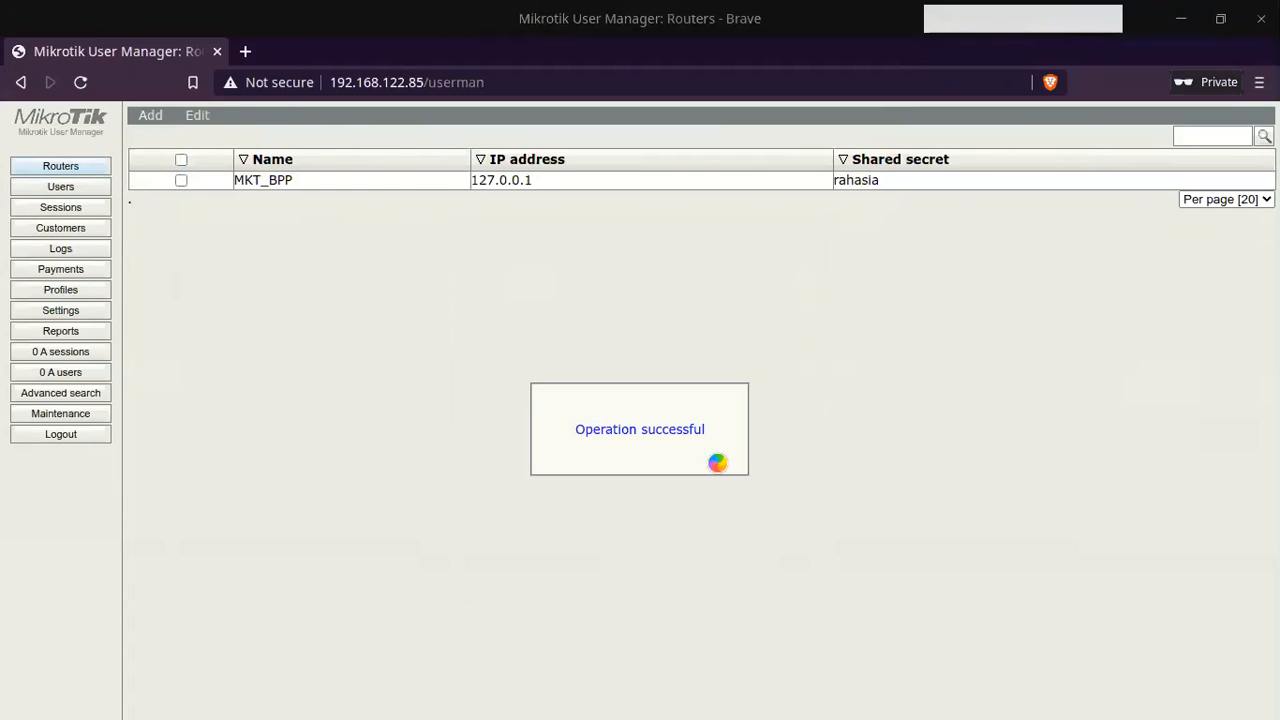
key(alt+Tab)
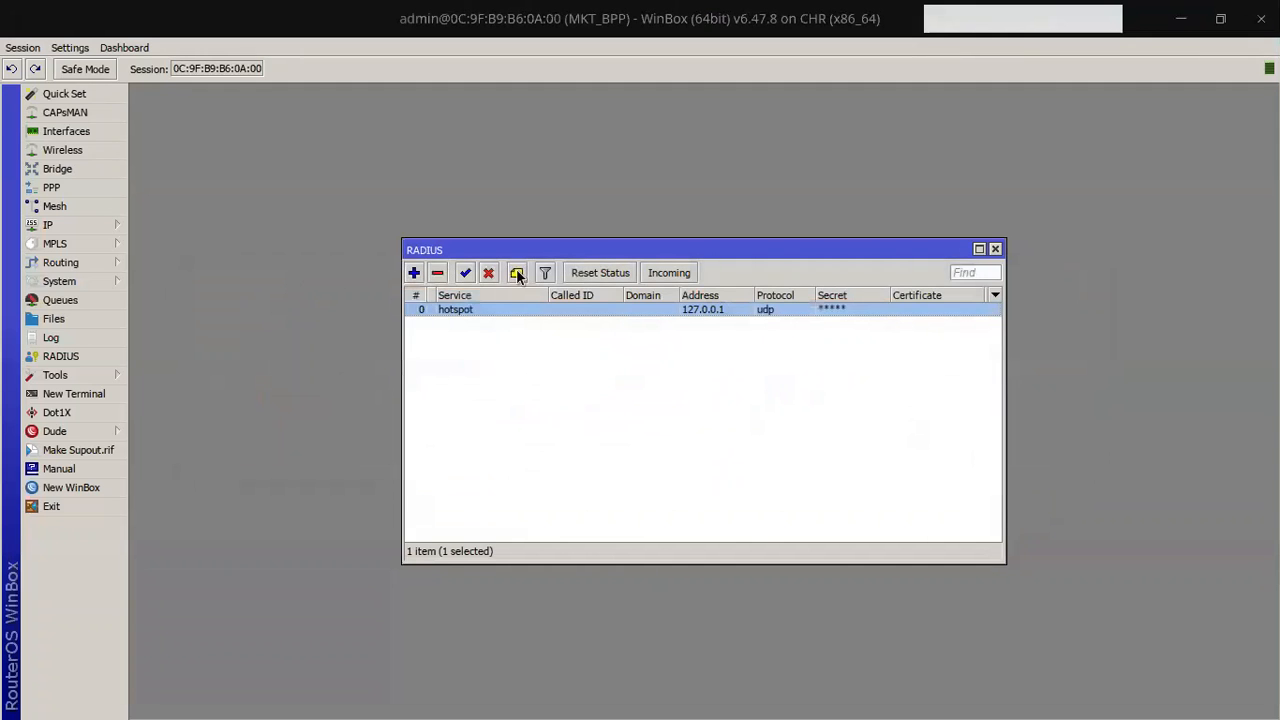
Step: Enter the matching shared secret on the 127.0.0.1 hotspot RADIUS entry, with passwords unhidden
double_click(488, 309)
click(653, 419)
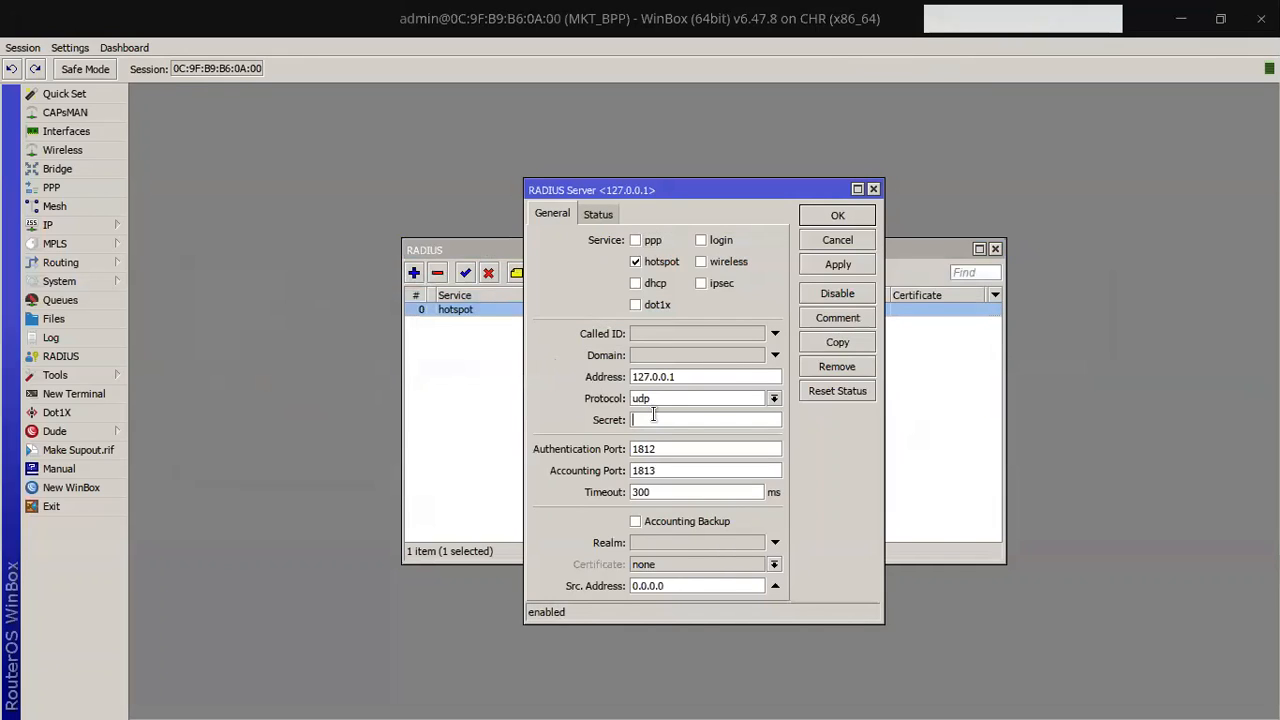
text(*******)
click(59, 48)
click(100, 83)
click(837, 216)
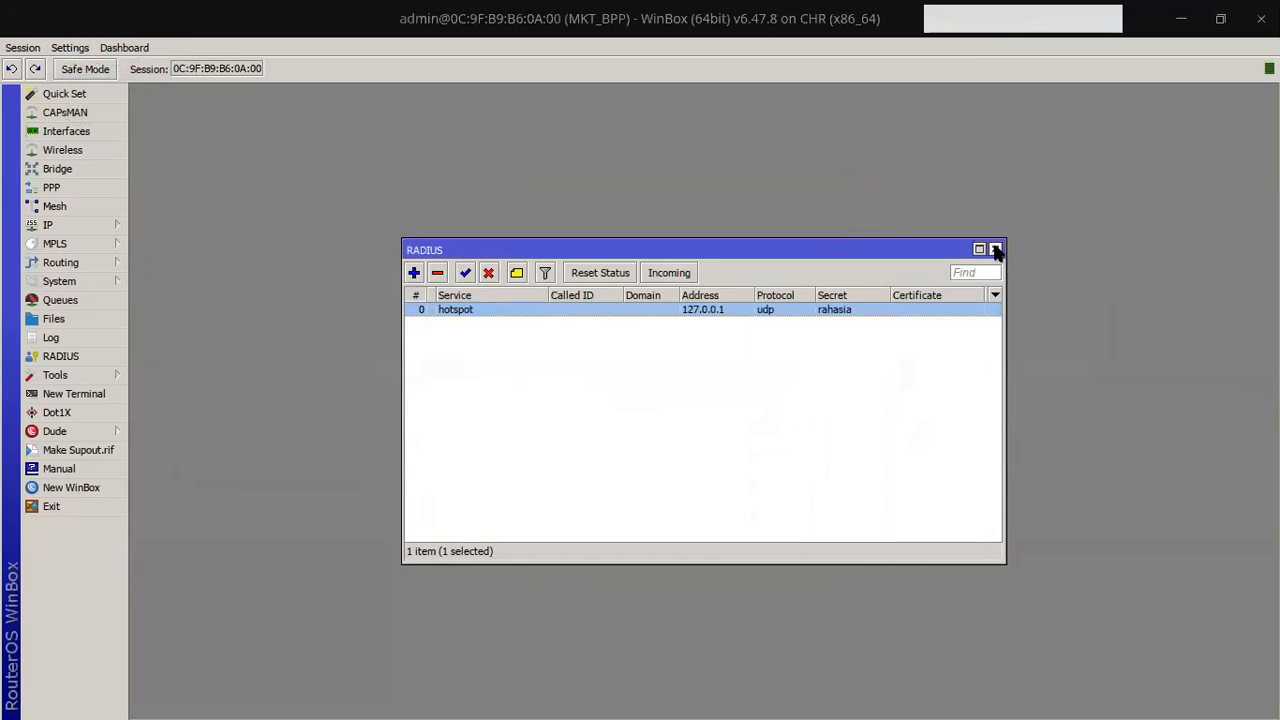
click(995, 249)
key(alt+Tab)
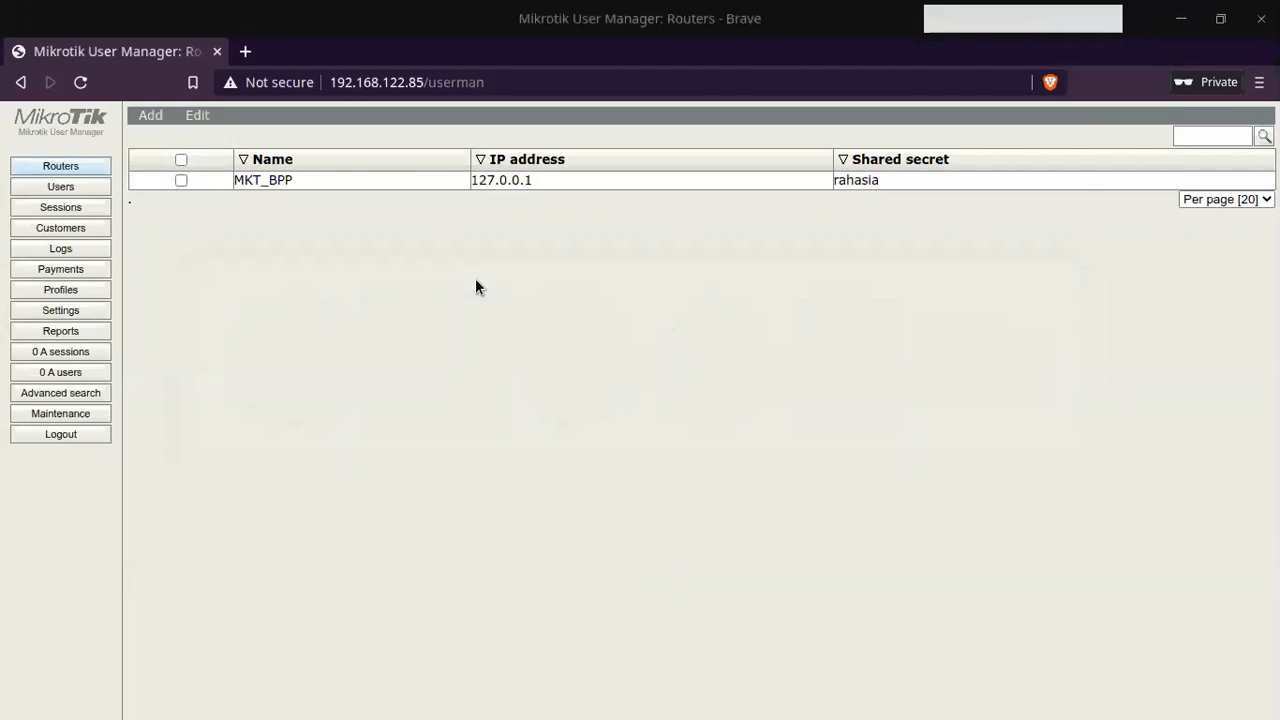
Step: Create a User Manager profile named 'limit 128k'
click(68, 291)
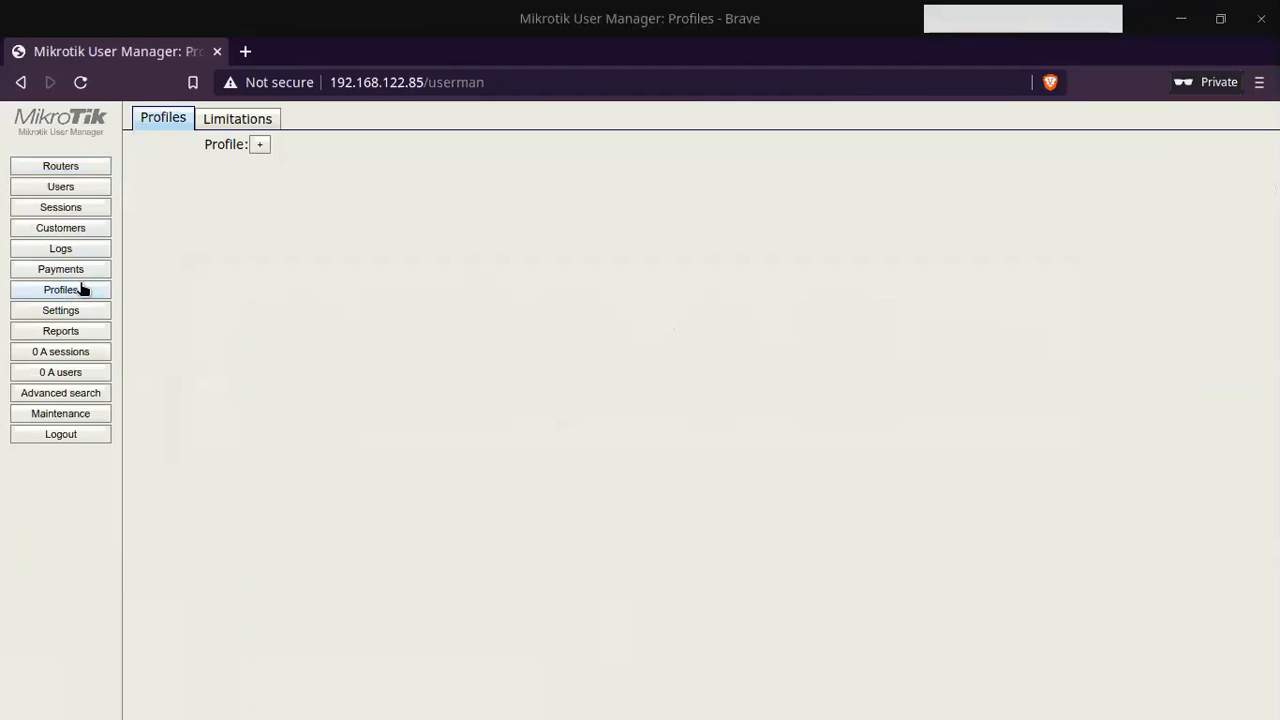
click(259, 144)
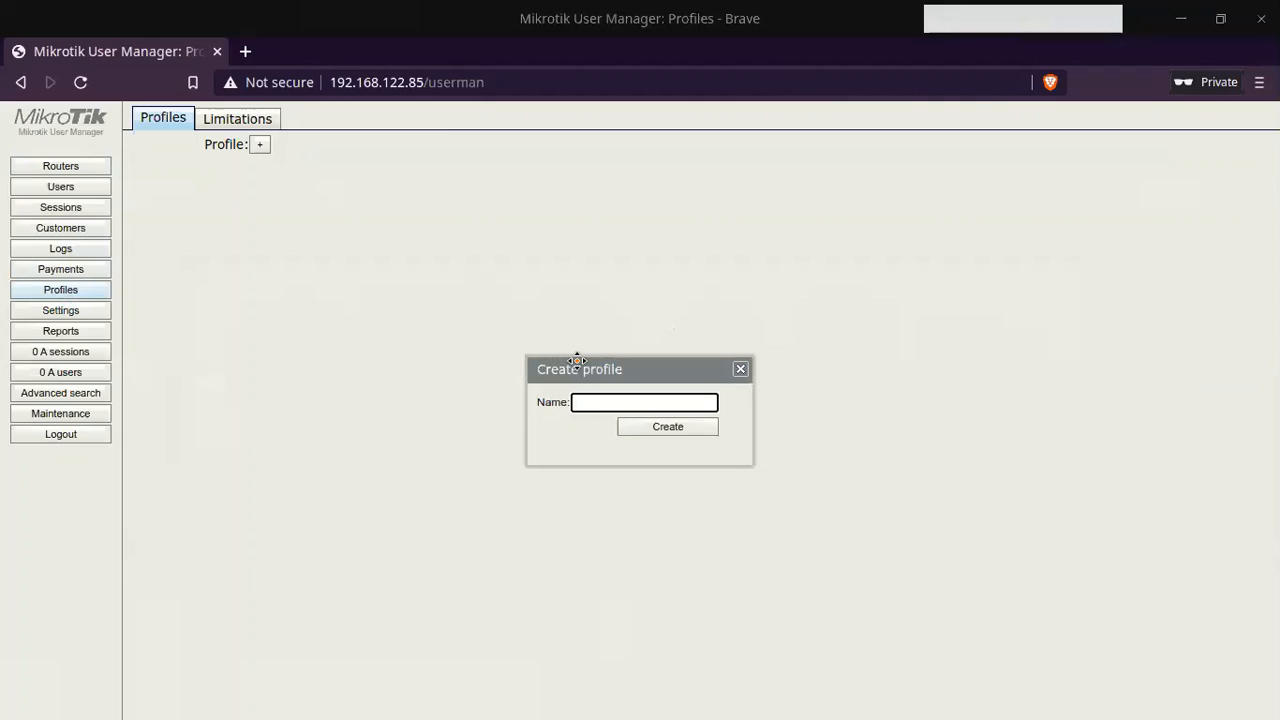
text(limit 128,)
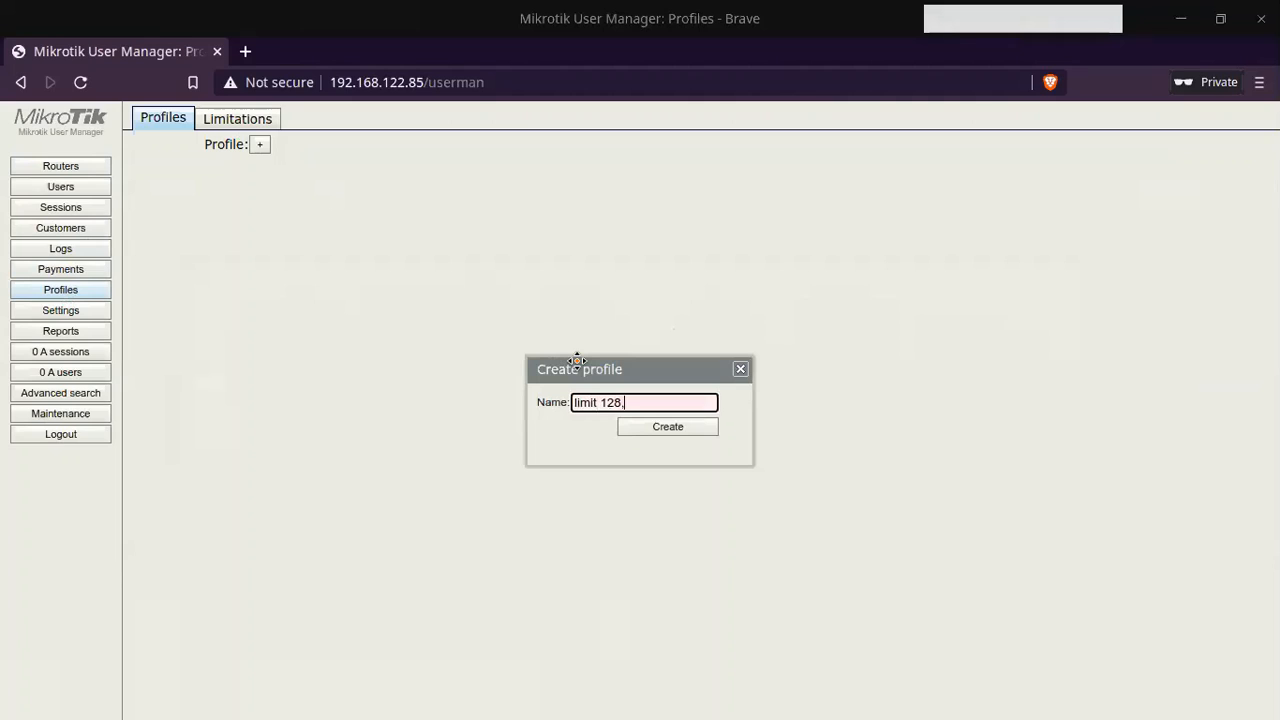
key(BackSpace)
text(k)
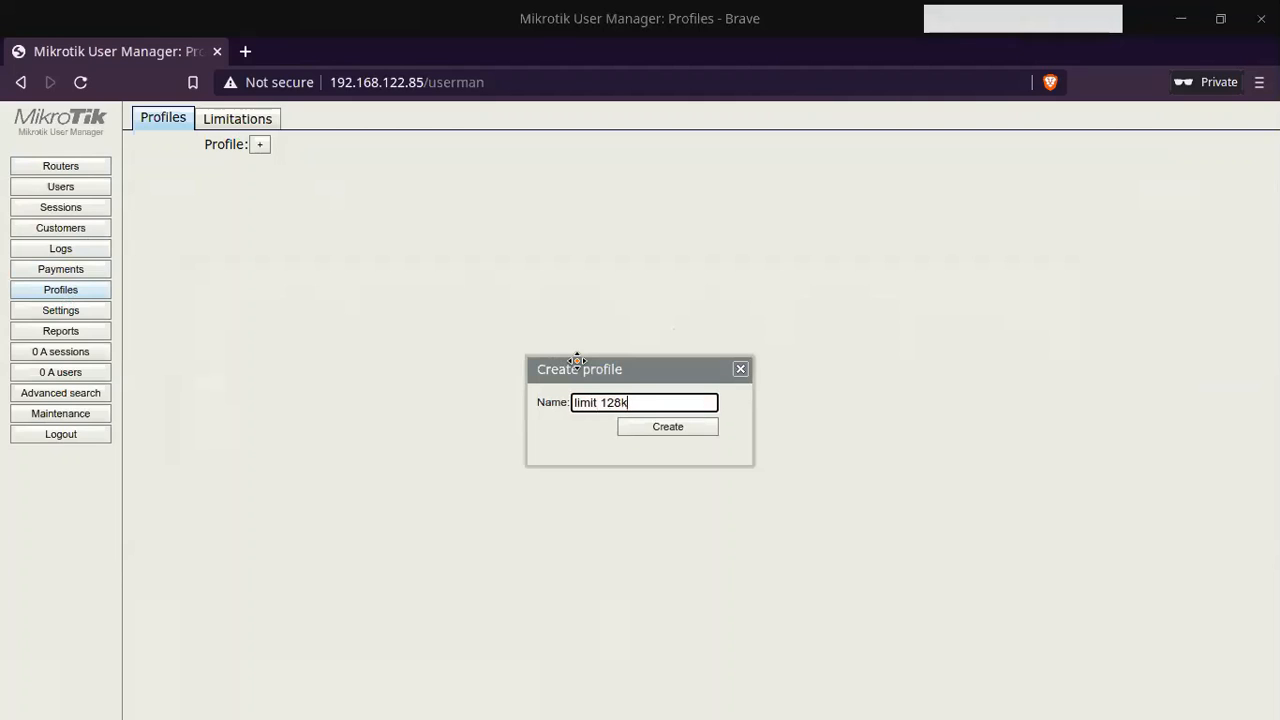
click(657, 428)
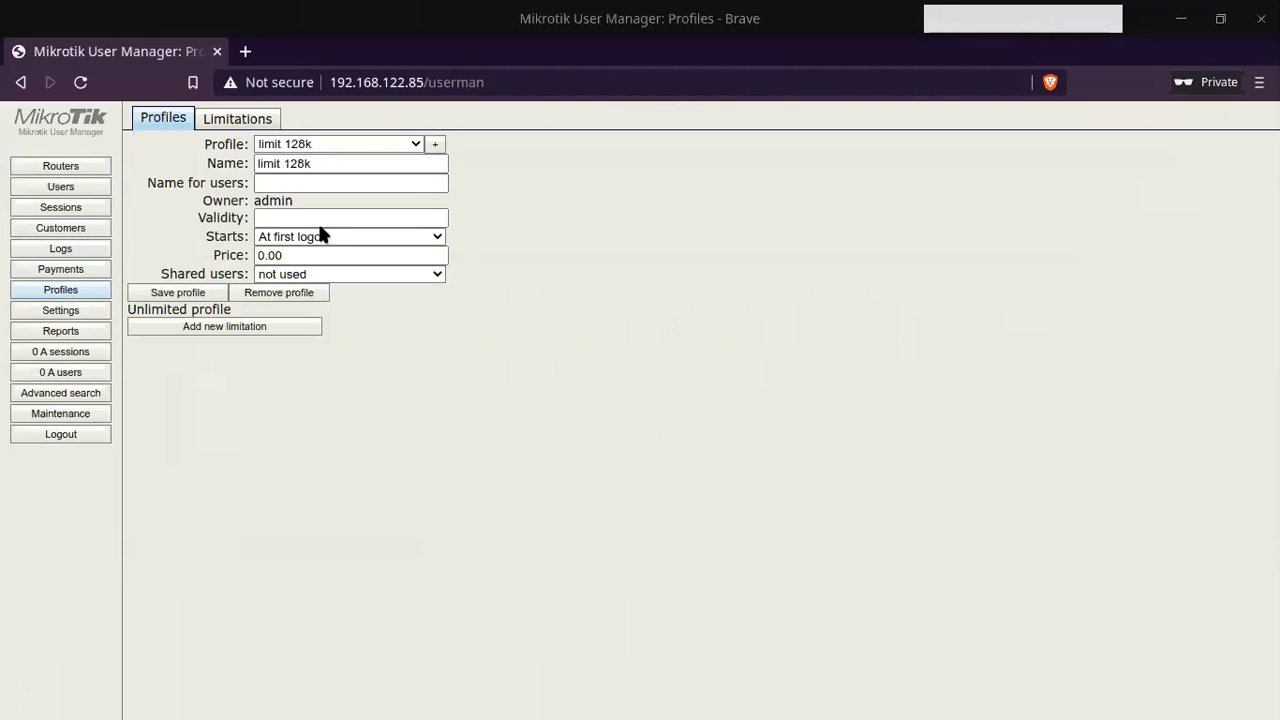
Step: Add a limitation part to the profile, then start a new entry in the Limitations list
click(225, 330)
click(474, 360)
click(720, 382)
click(238, 120)
click(150, 144)
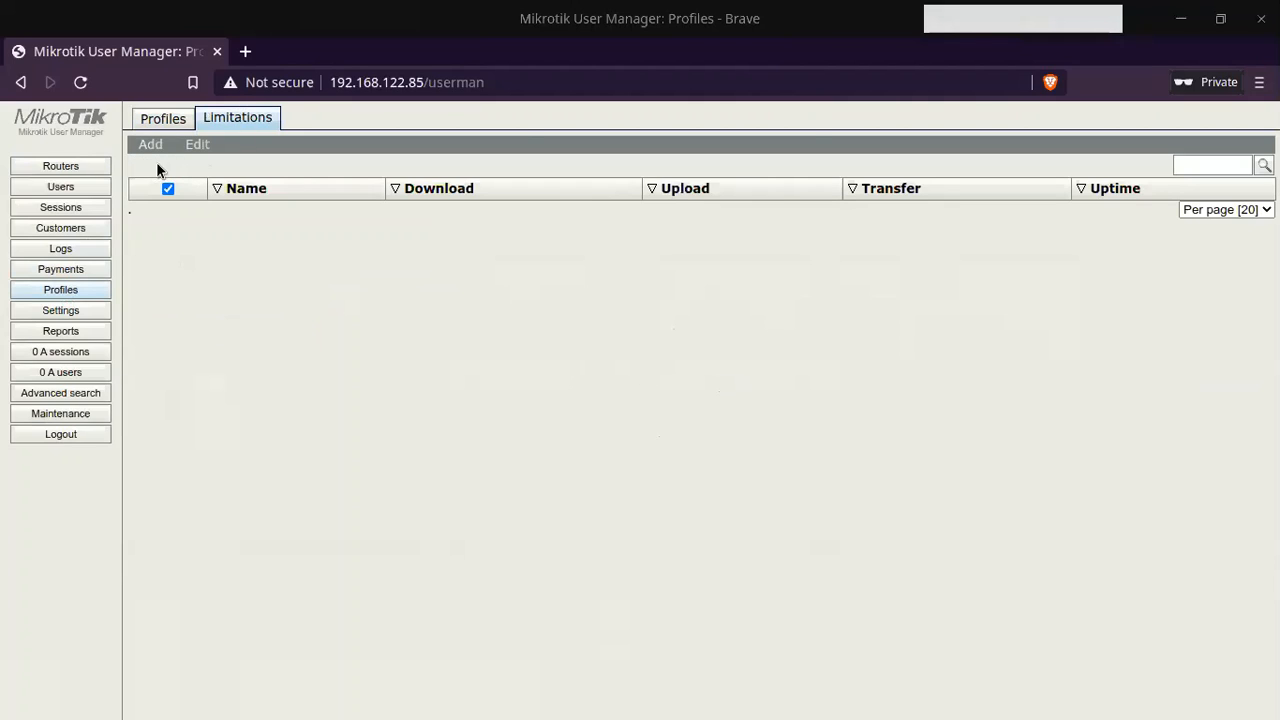
Step: Save a limitation named 'limit 128 k' with a 128k rate limit
click(659, 192)
text(limit 12)
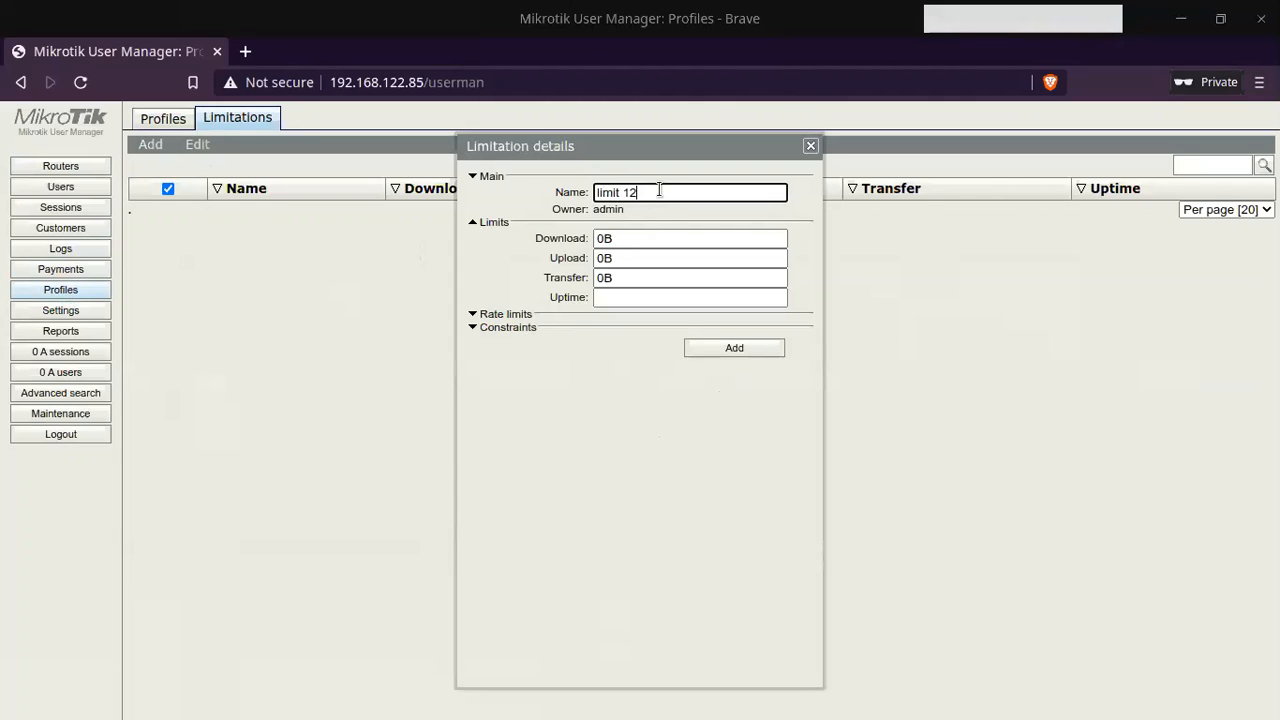
text(8 k)
click(483, 316)
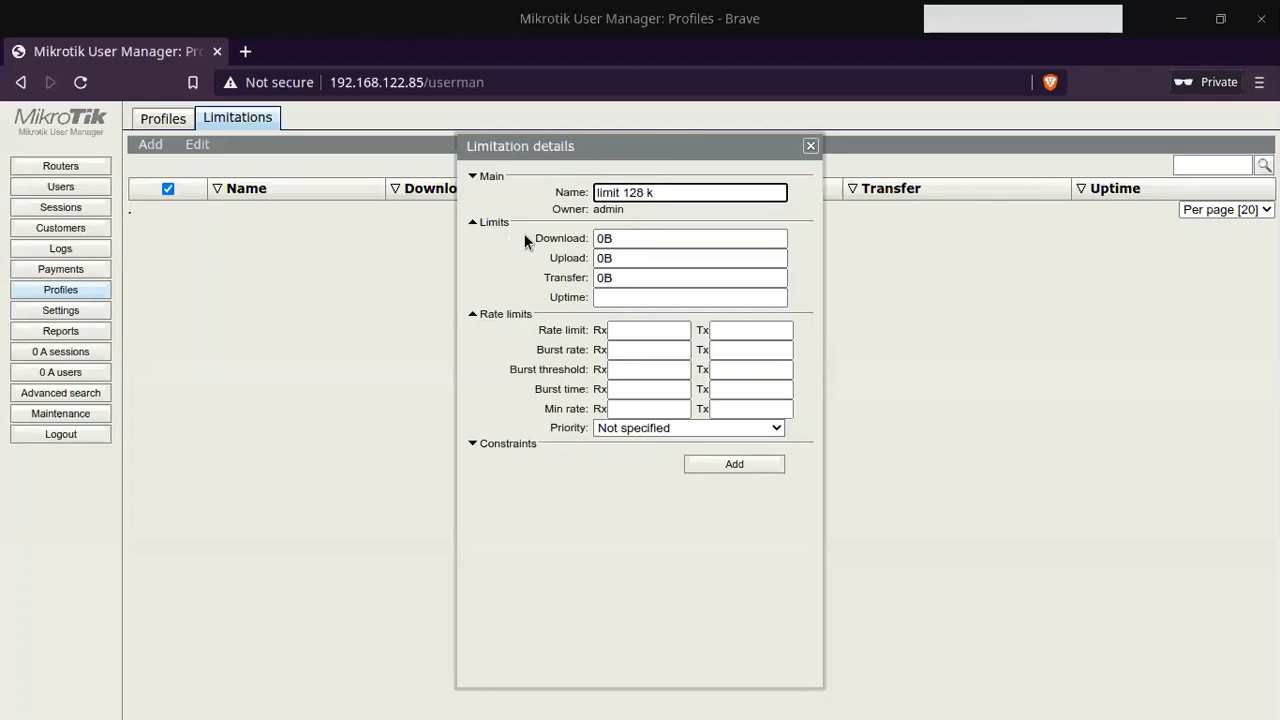
double_click(620, 238)
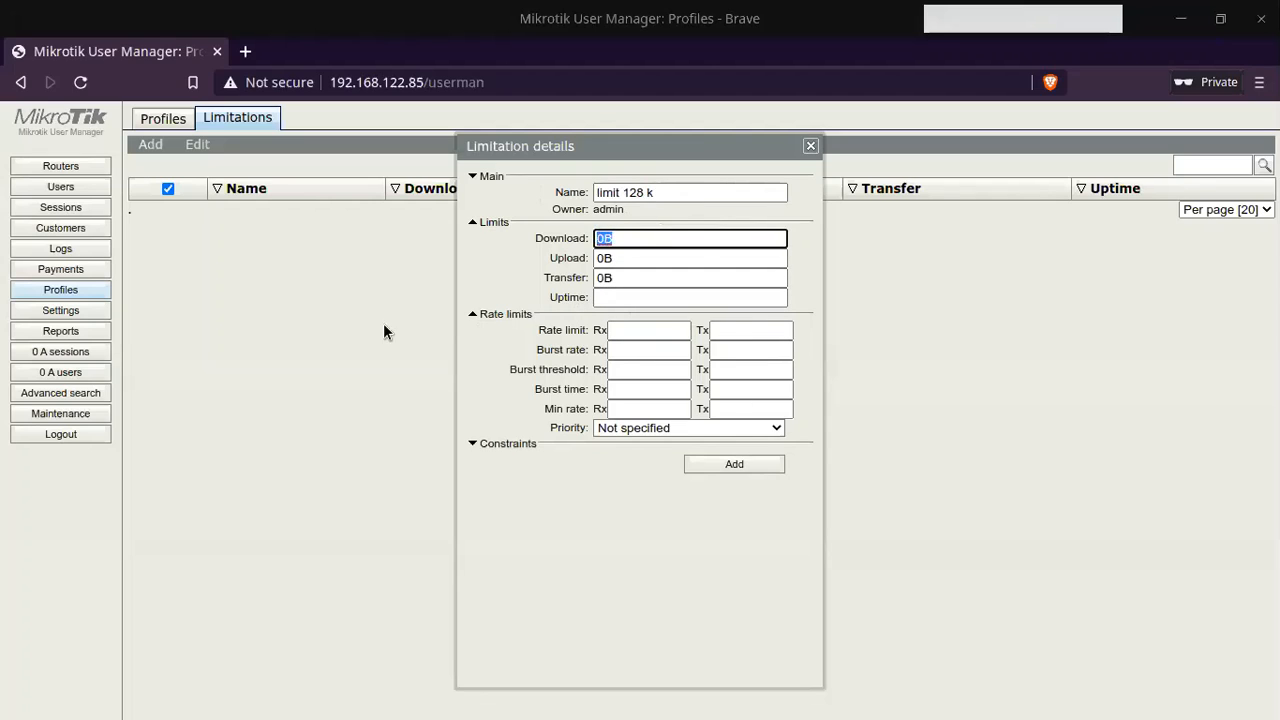
click(659, 327)
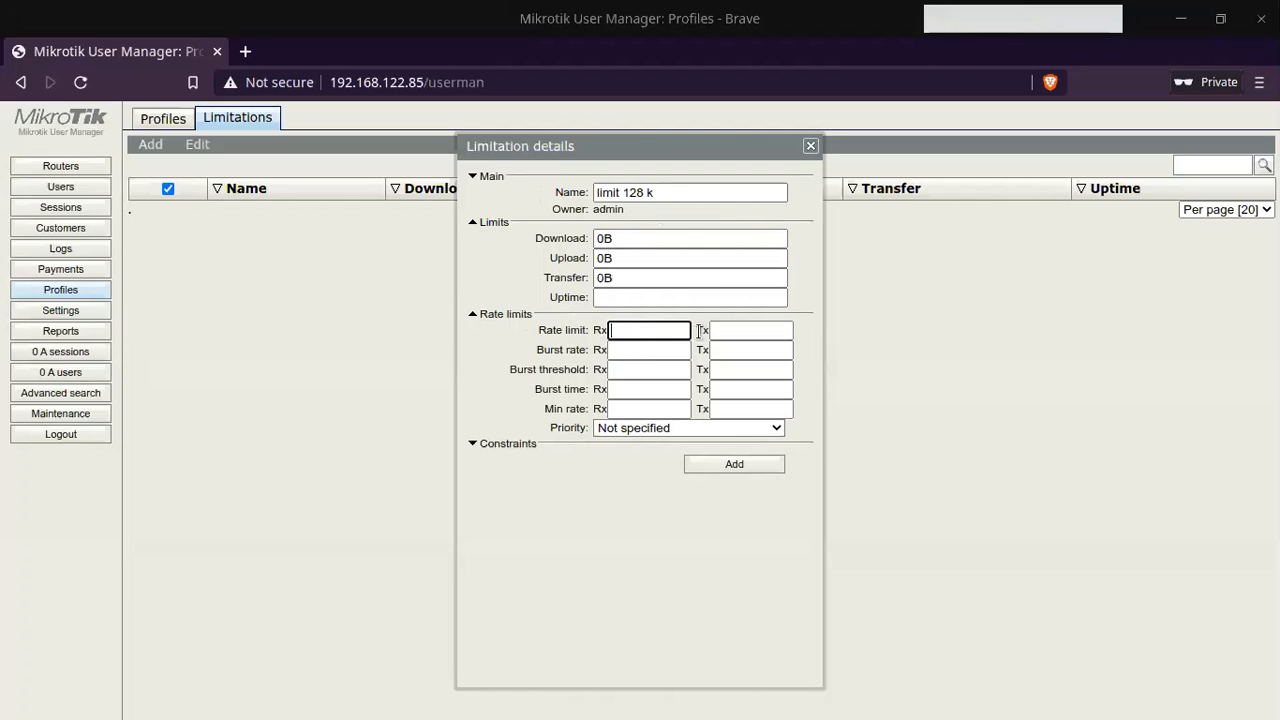
text(128k)
click(768, 333)
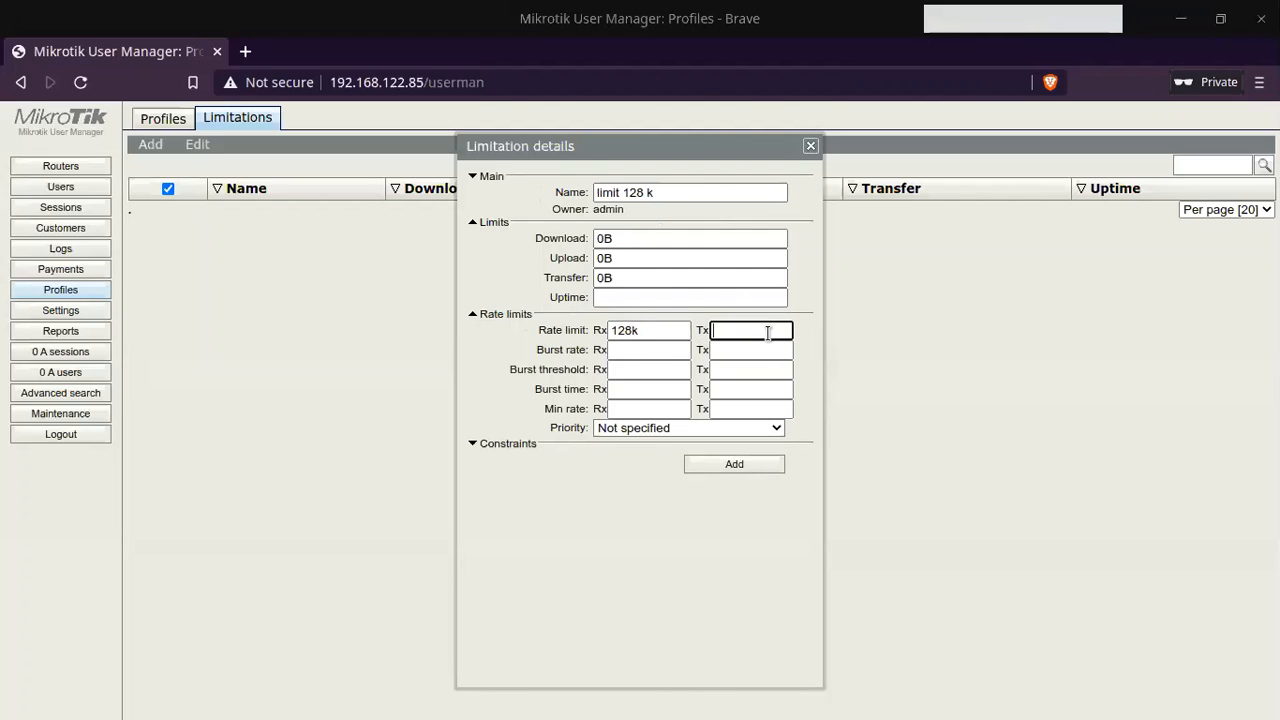
text(128k)
click(718, 464)
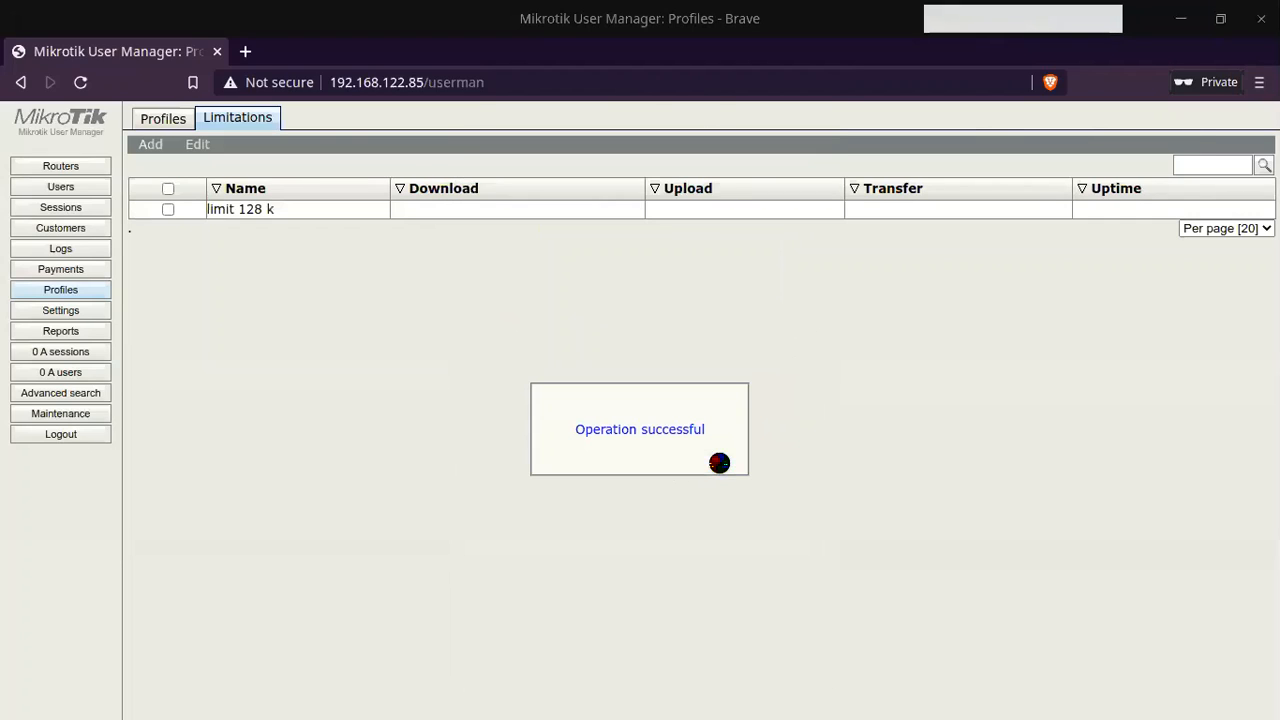
Step: Attach the 'limit 128 k' limitation to the limit 128k profile as an Always part
click(159, 118)
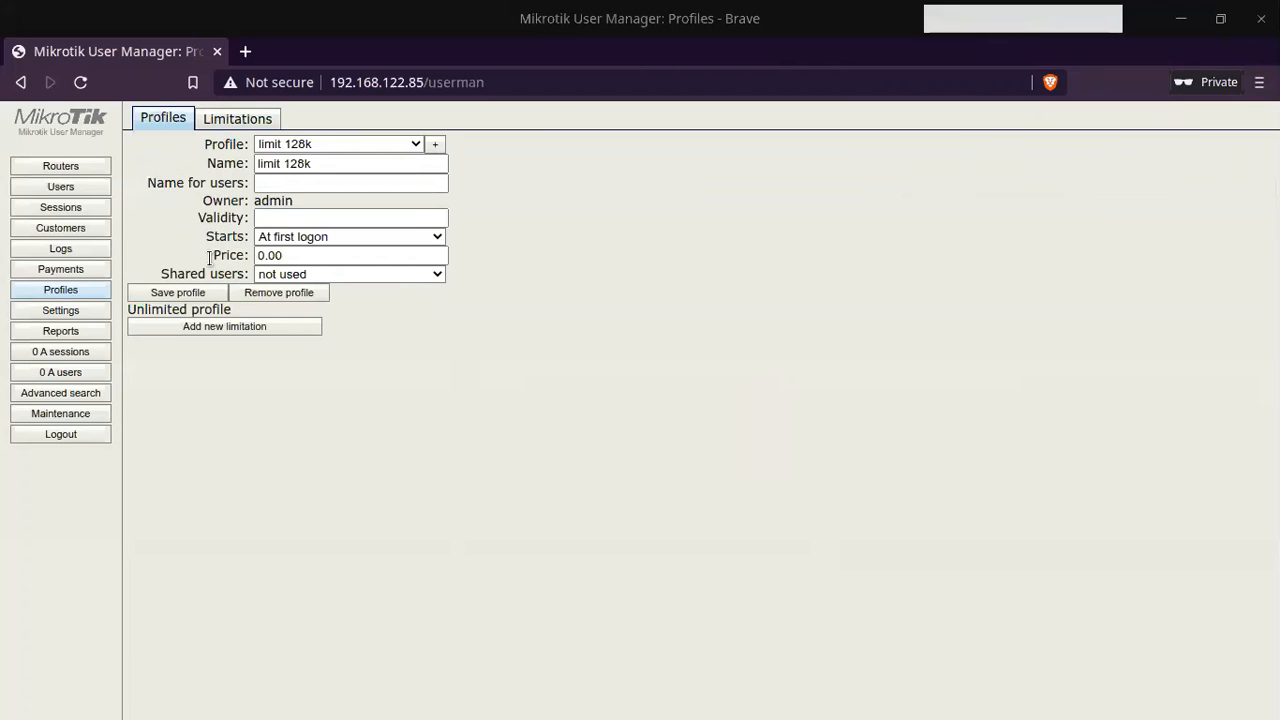
click(213, 328)
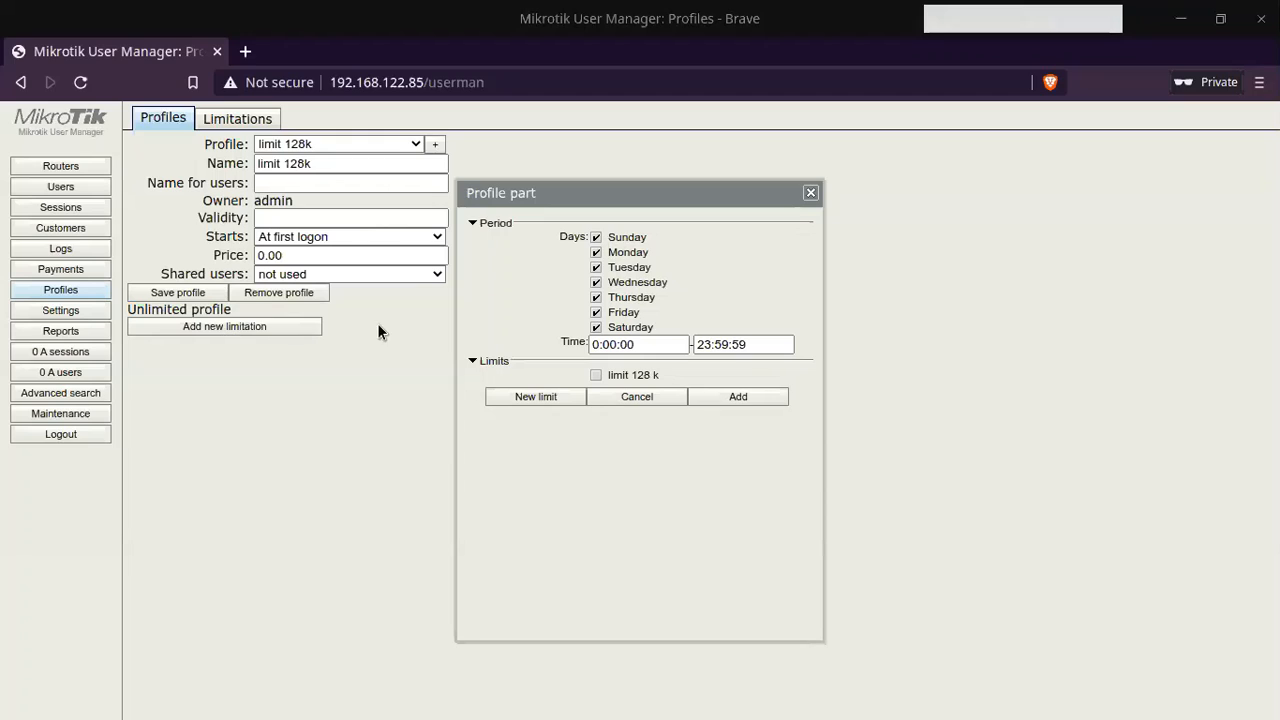
click(610, 378)
click(744, 402)
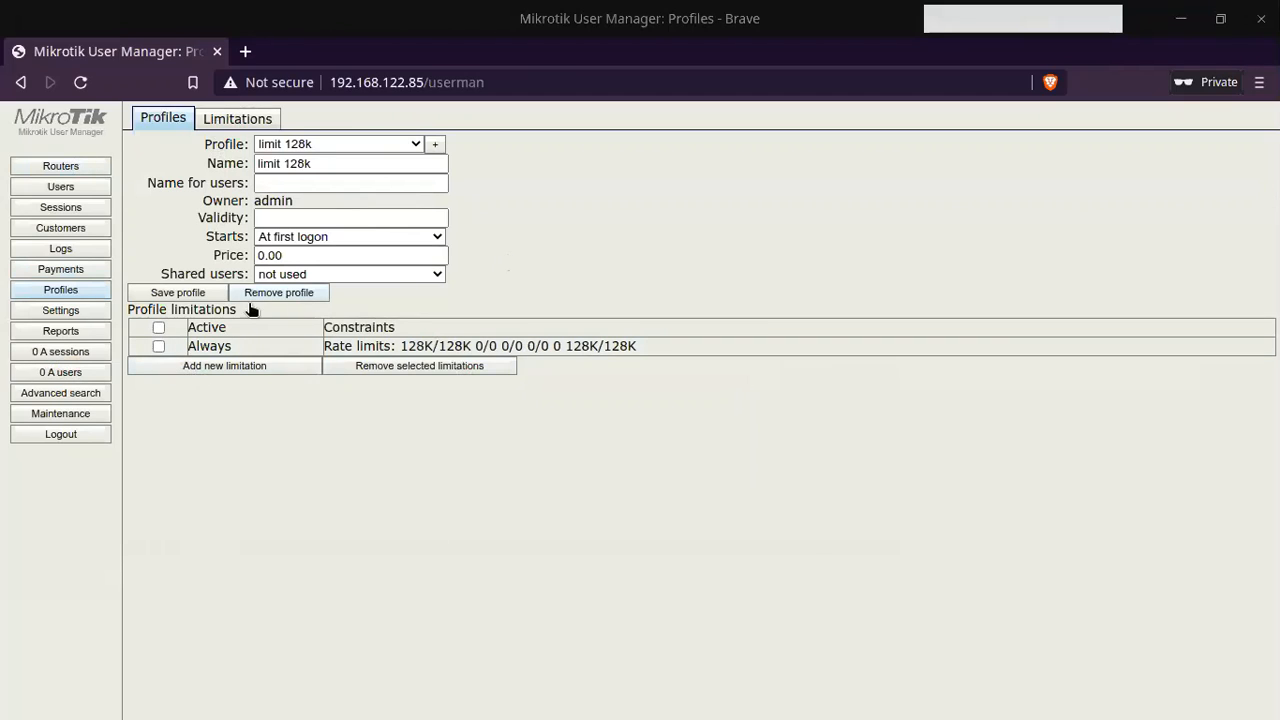
Step: Check the Always part and the 128k rates of limit 128 k, then go to Users
click(396, 345)
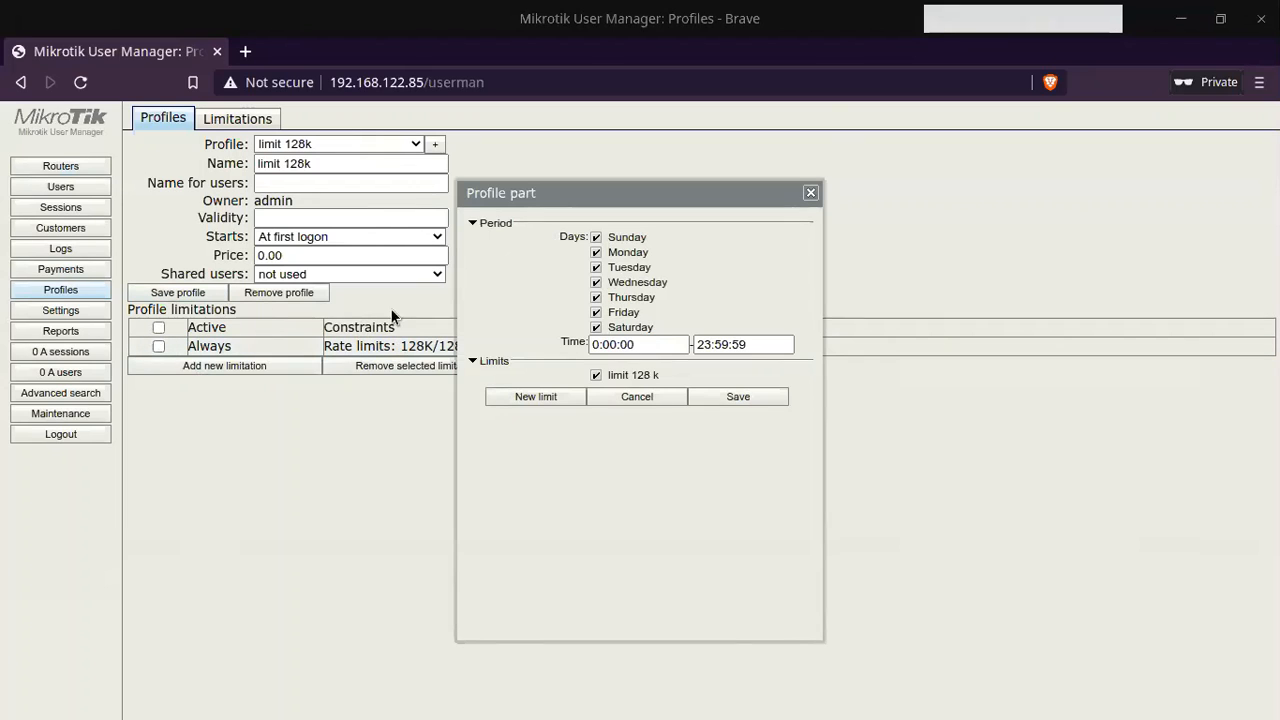
click(814, 191)
click(209, 118)
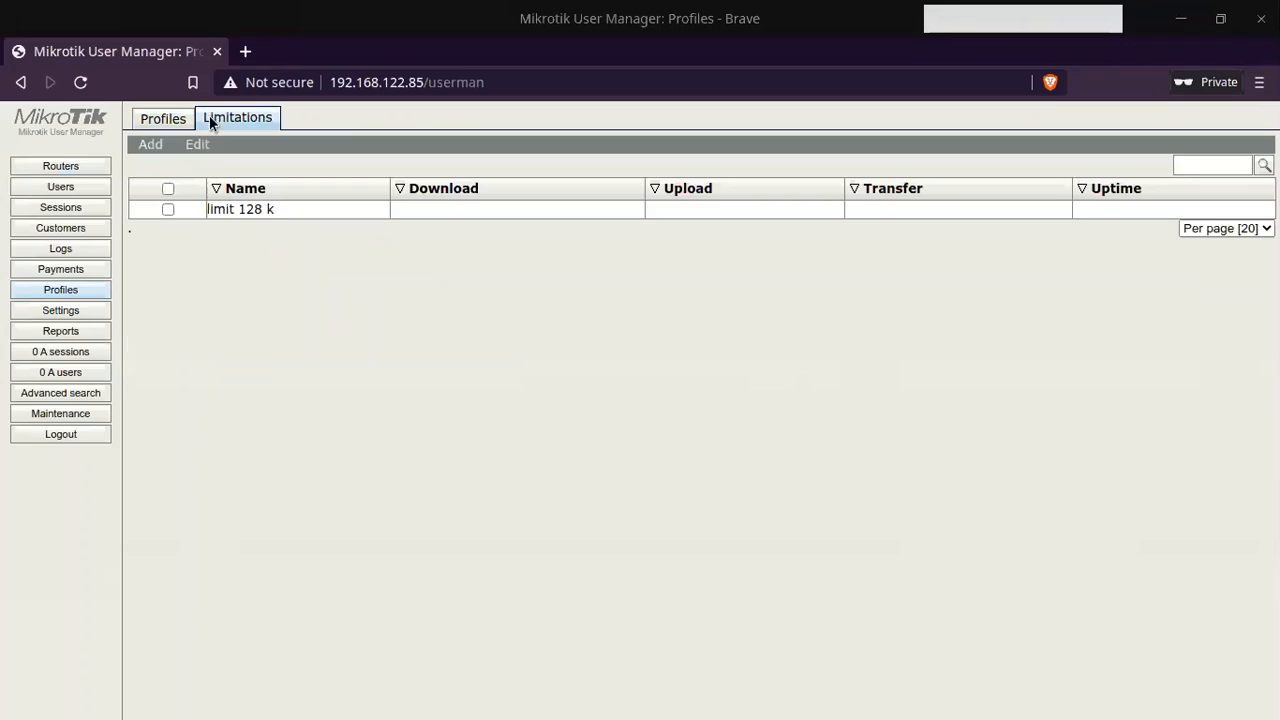
click(284, 209)
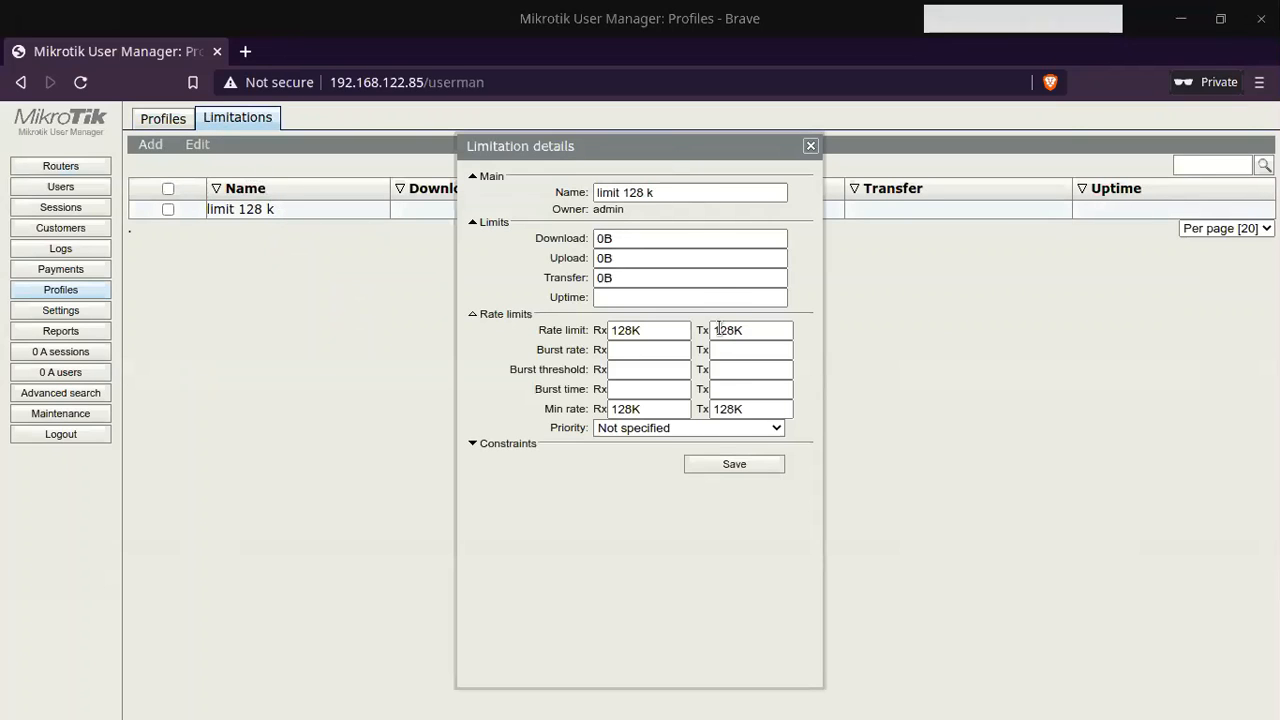
click(810, 146)
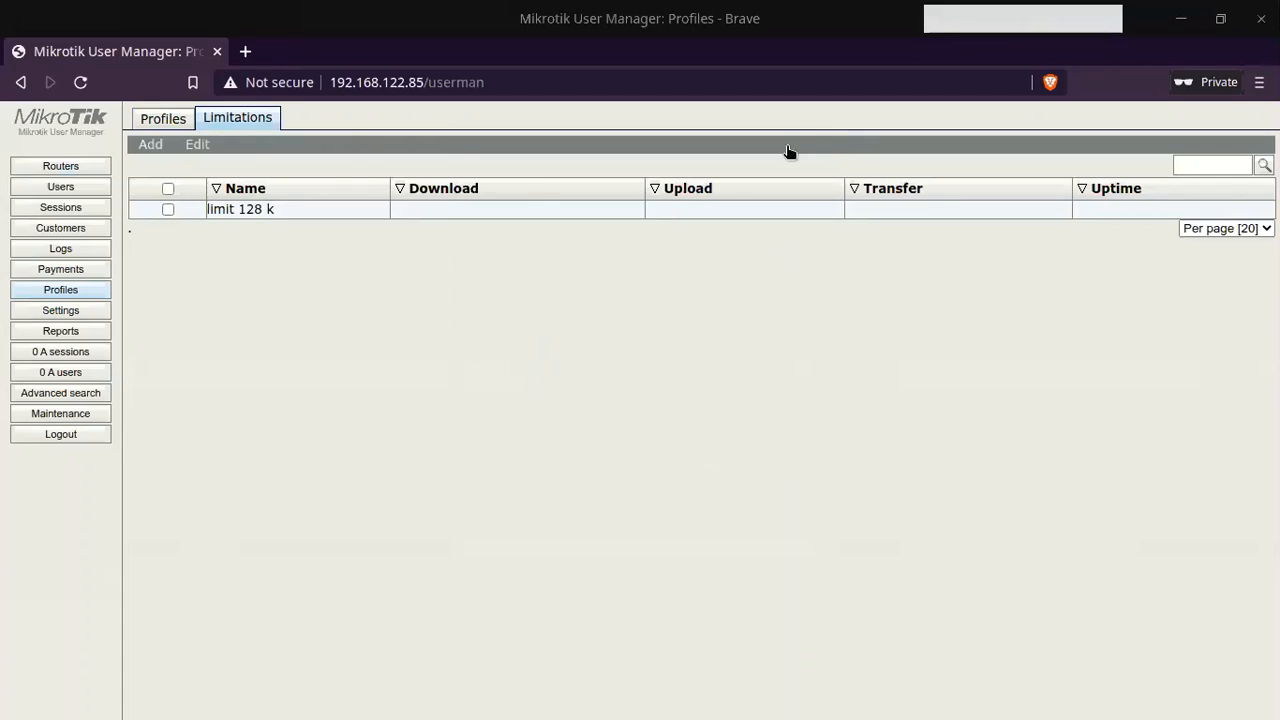
click(60, 189)
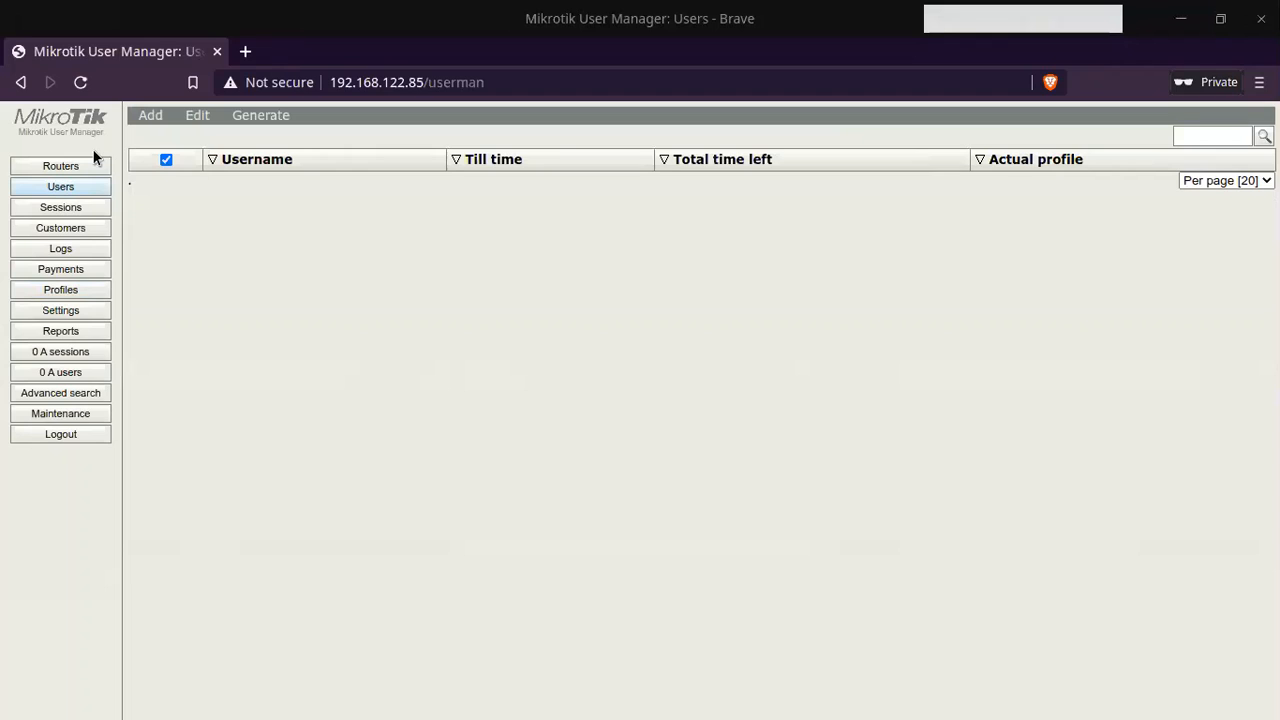
Step: Start a batch of 10 users with the username prefix 'guest'
click(150, 115)
click(160, 153)
click(634, 232)
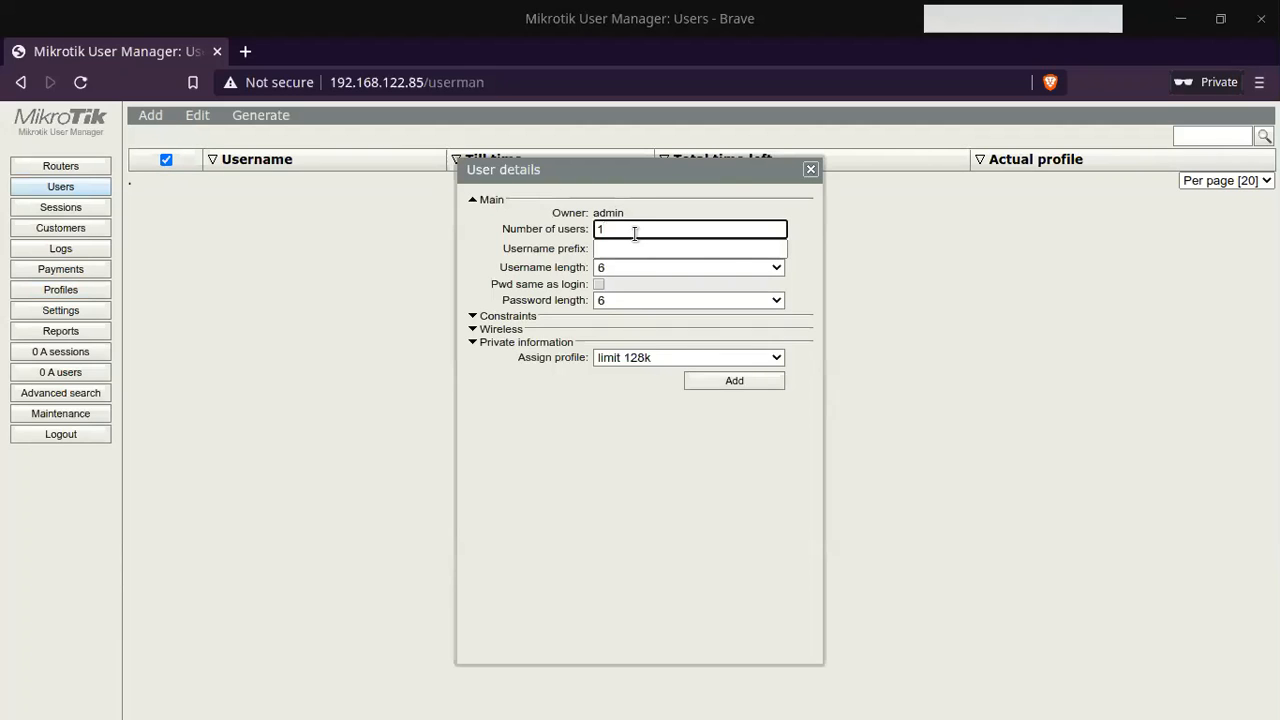
text(10)
click(646, 247)
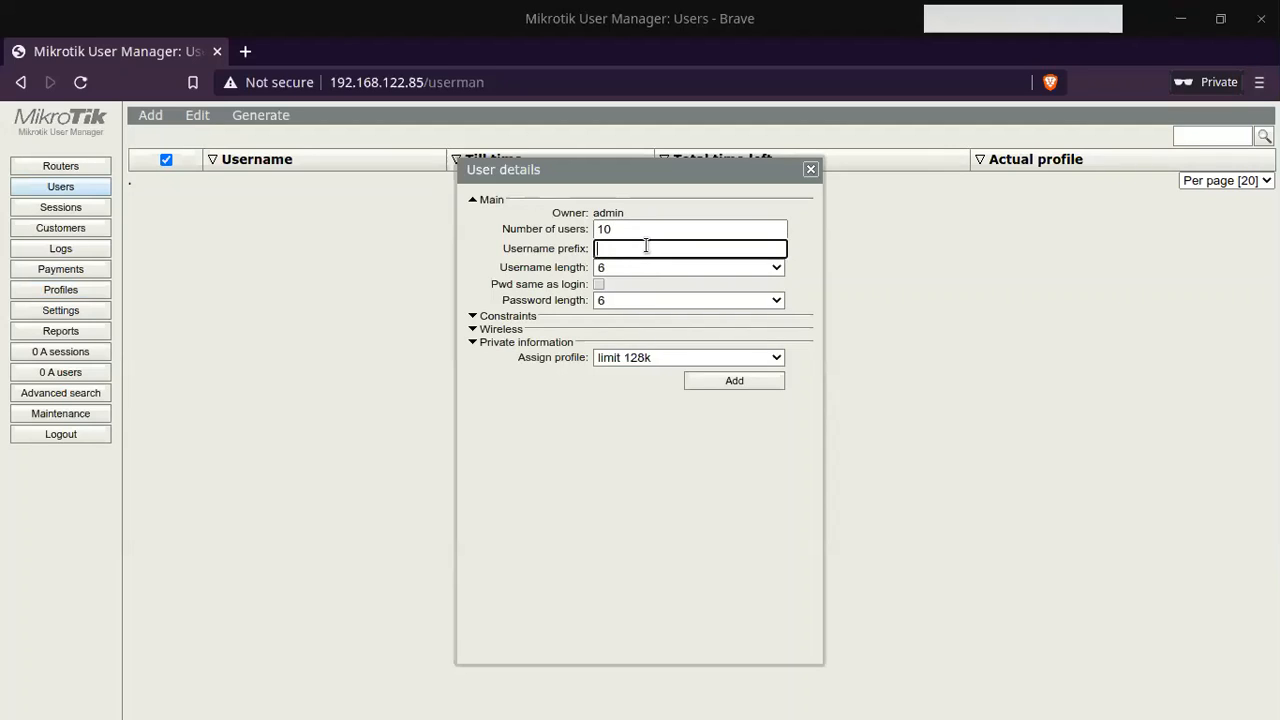
text(guest)
Step: Set username length 7 and password length 3, and assign the limit 128k profile
click(640, 266)
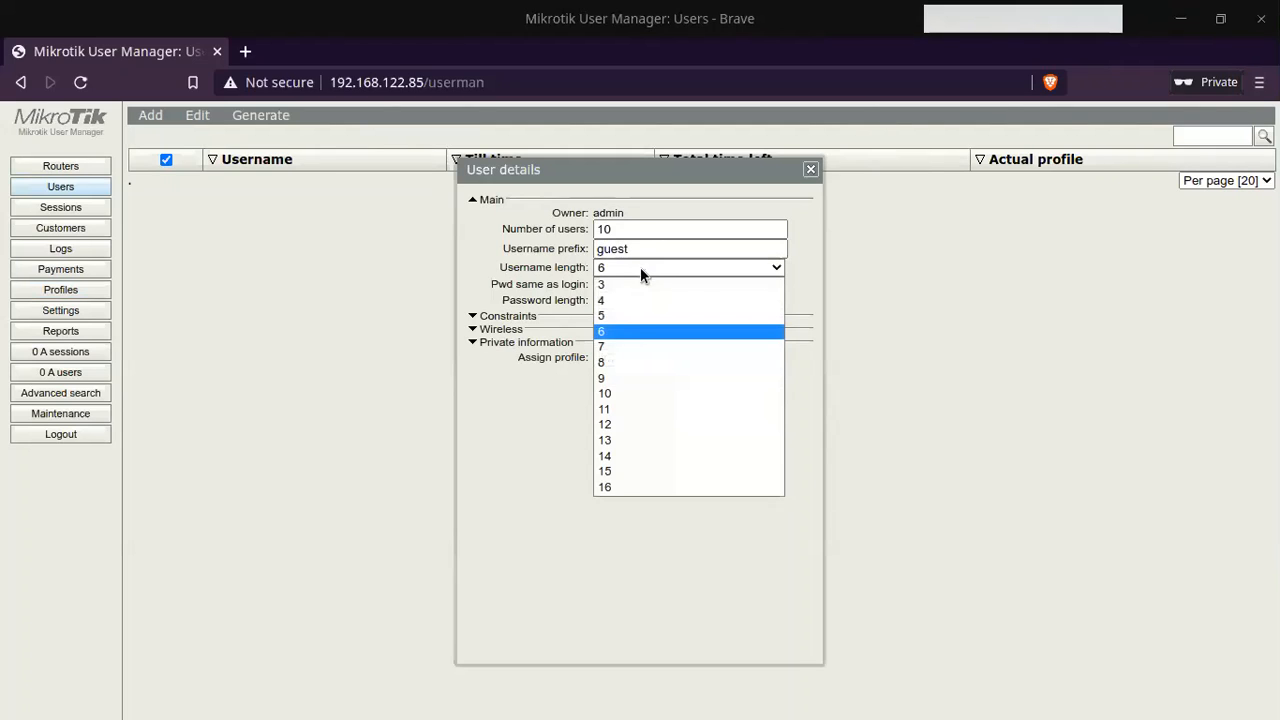
click(629, 348)
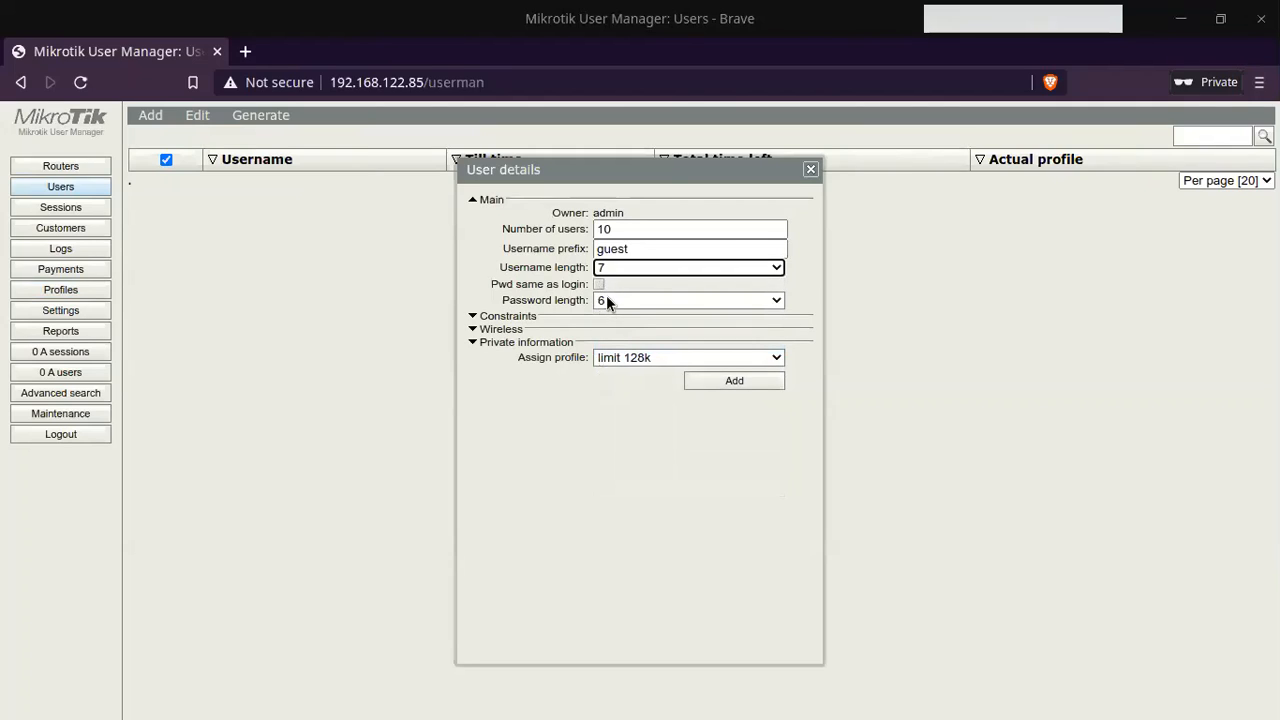
click(604, 300)
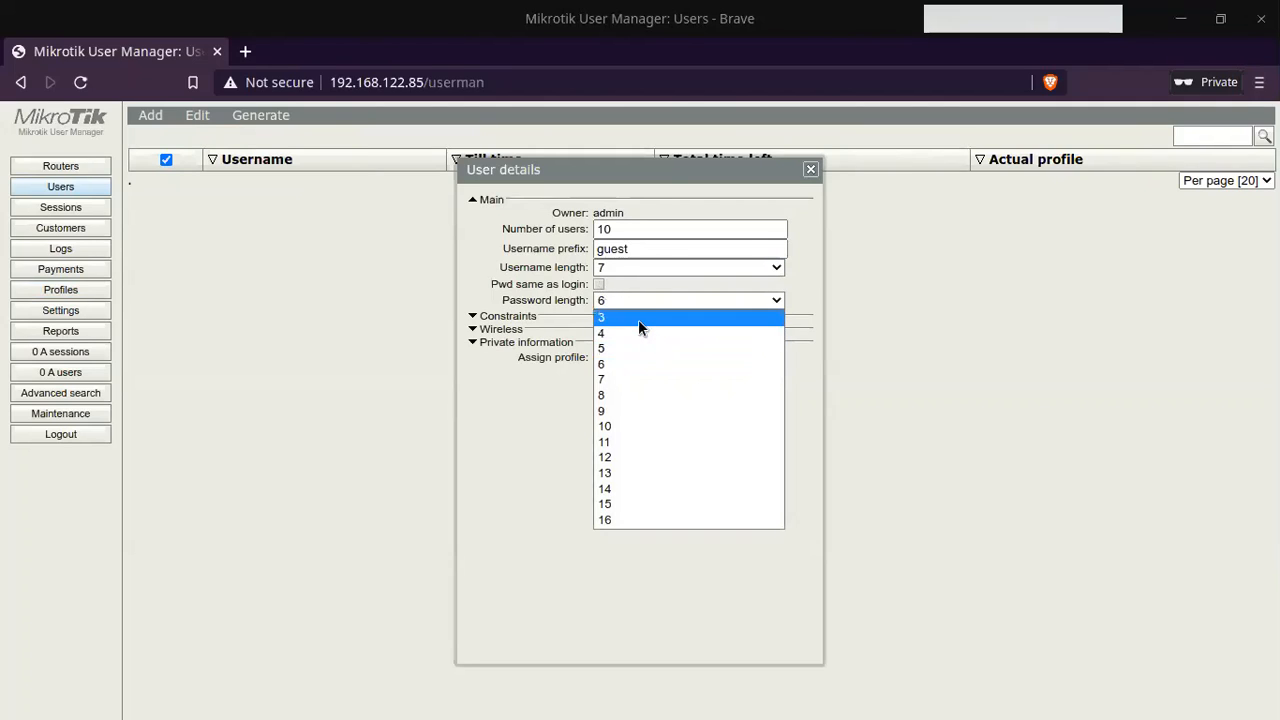
click(638, 319)
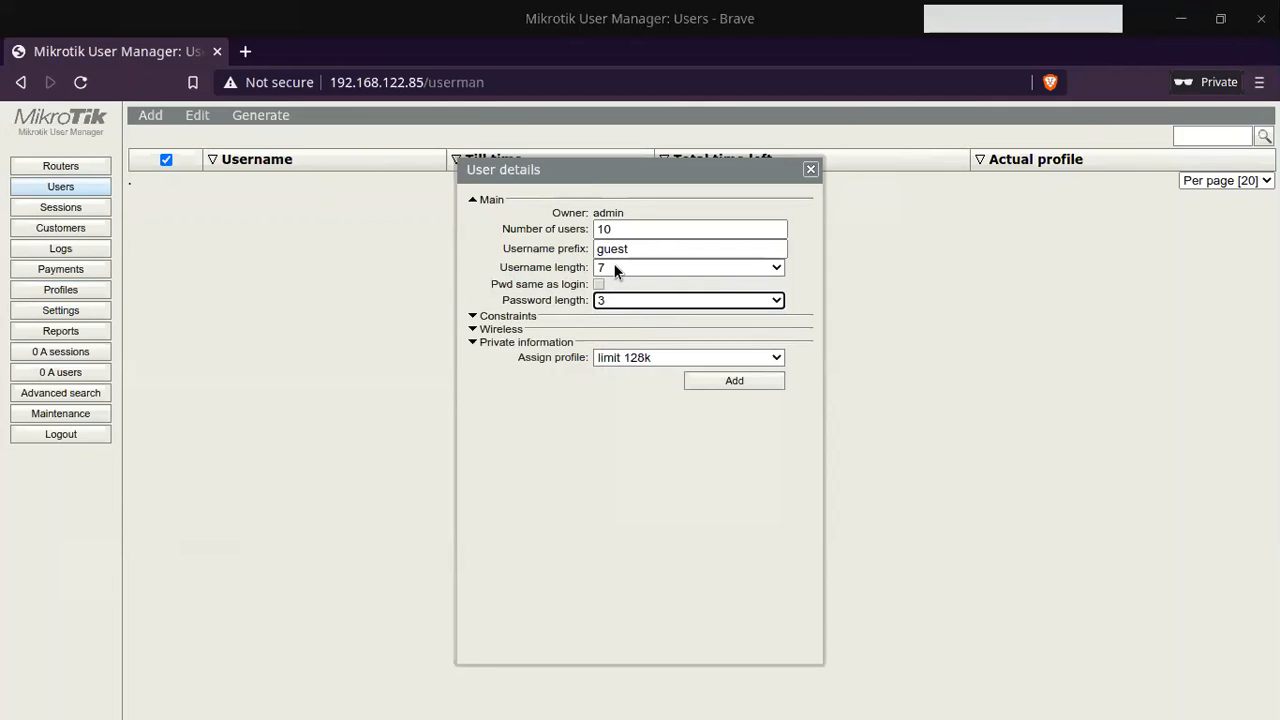
click(635, 360)
click(638, 369)
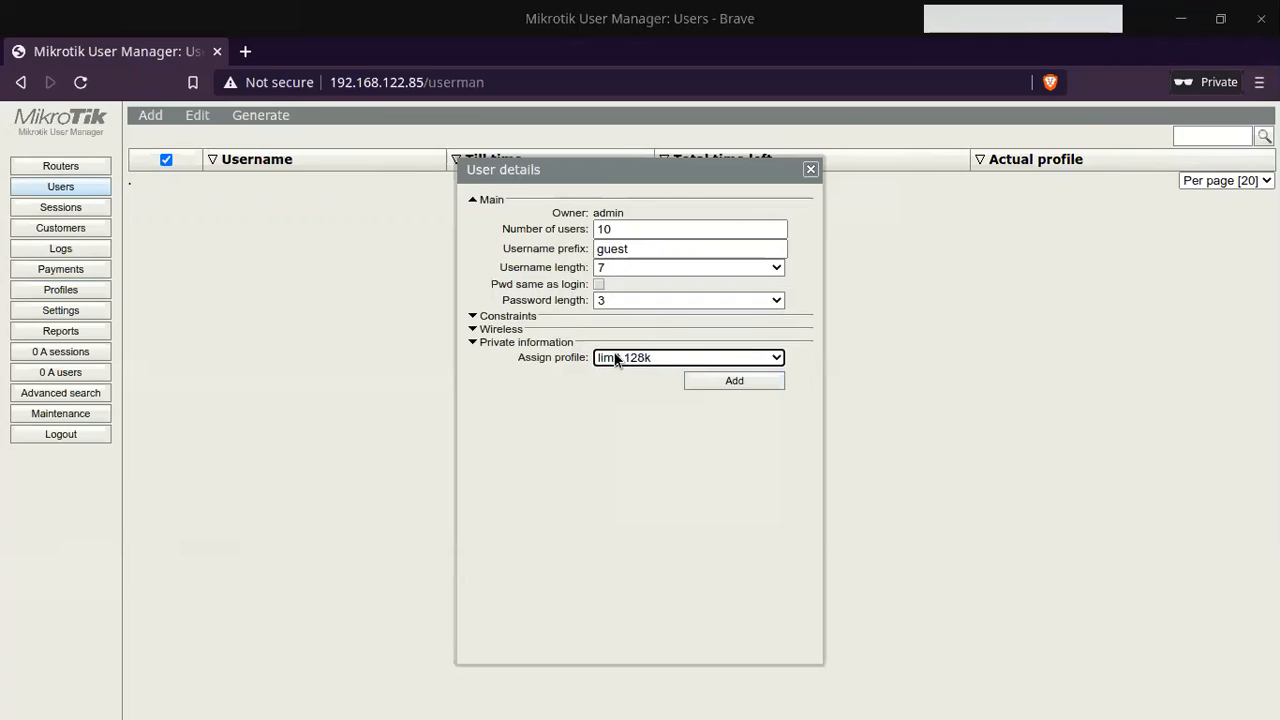
Step: Generate the ten guest users and bring up the actions for the selected users
click(714, 386)
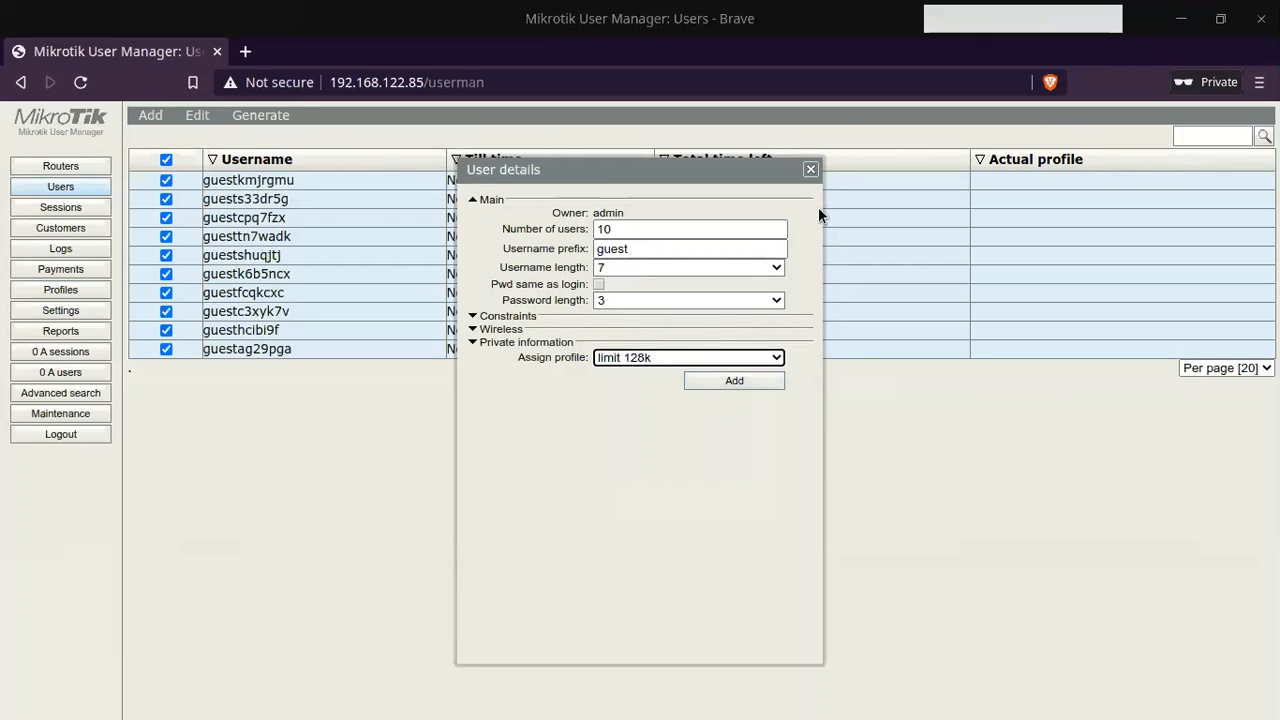
click(810, 170)
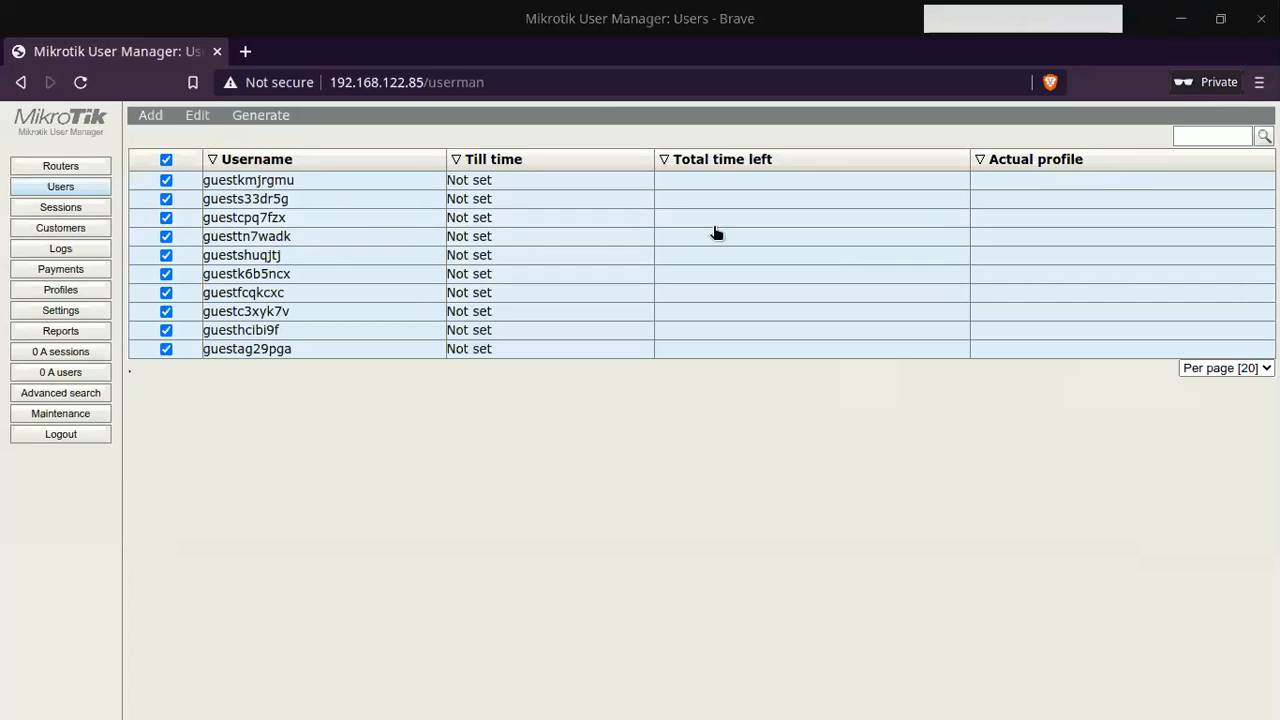
click(190, 118)
Step: Enable all the generated guest users and check the first guest's details
click(222, 152)
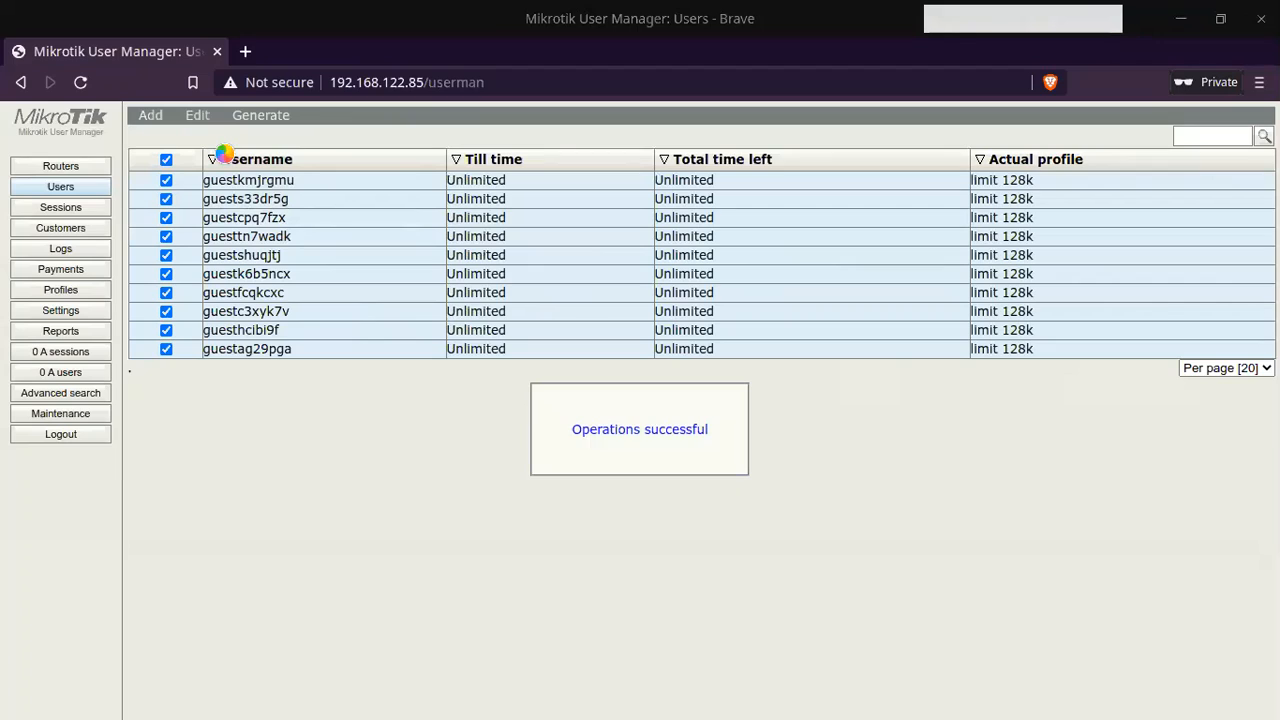
click(474, 183)
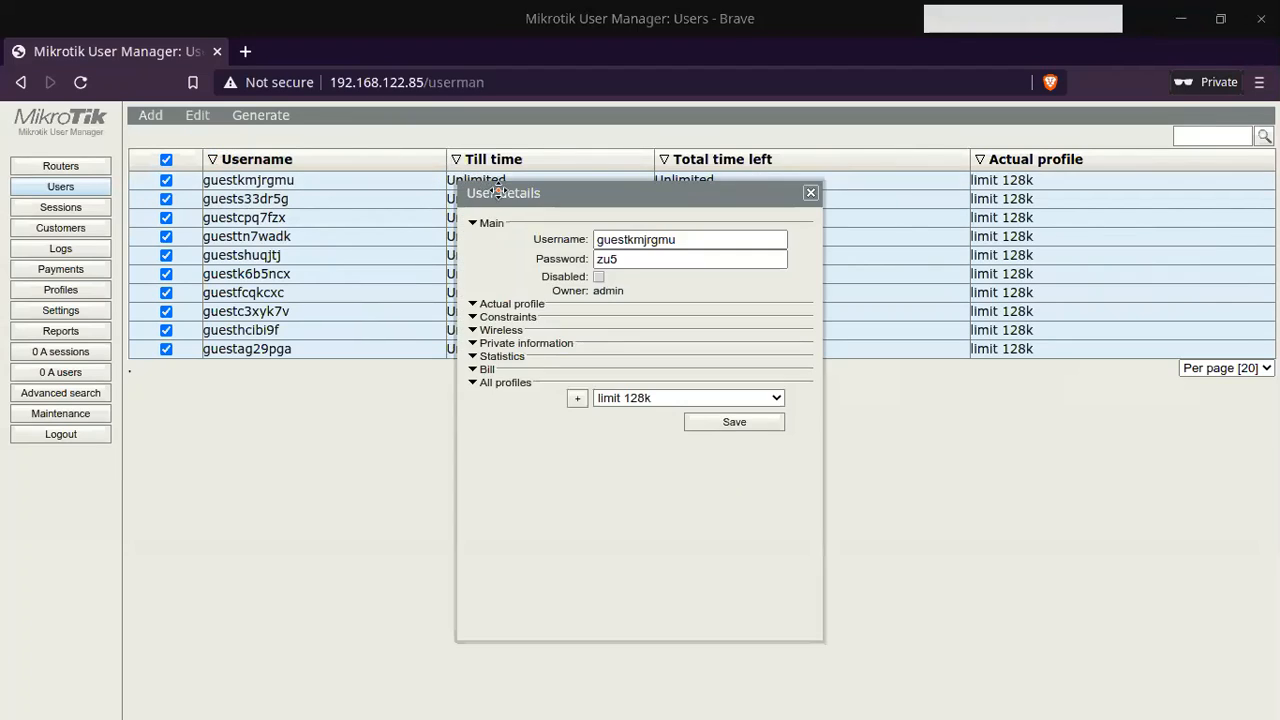
click(815, 197)
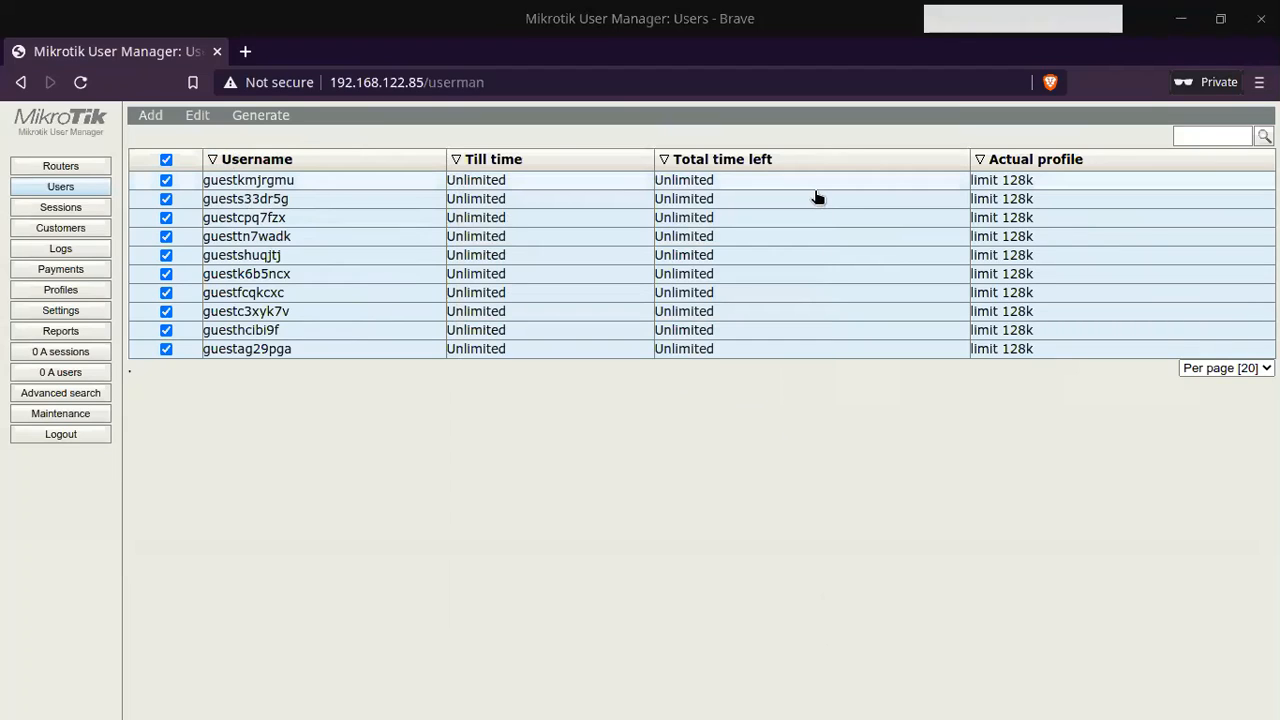
Step: Copy the first guest's username, then bring the GNS3 client VM window forward
click(298, 179)
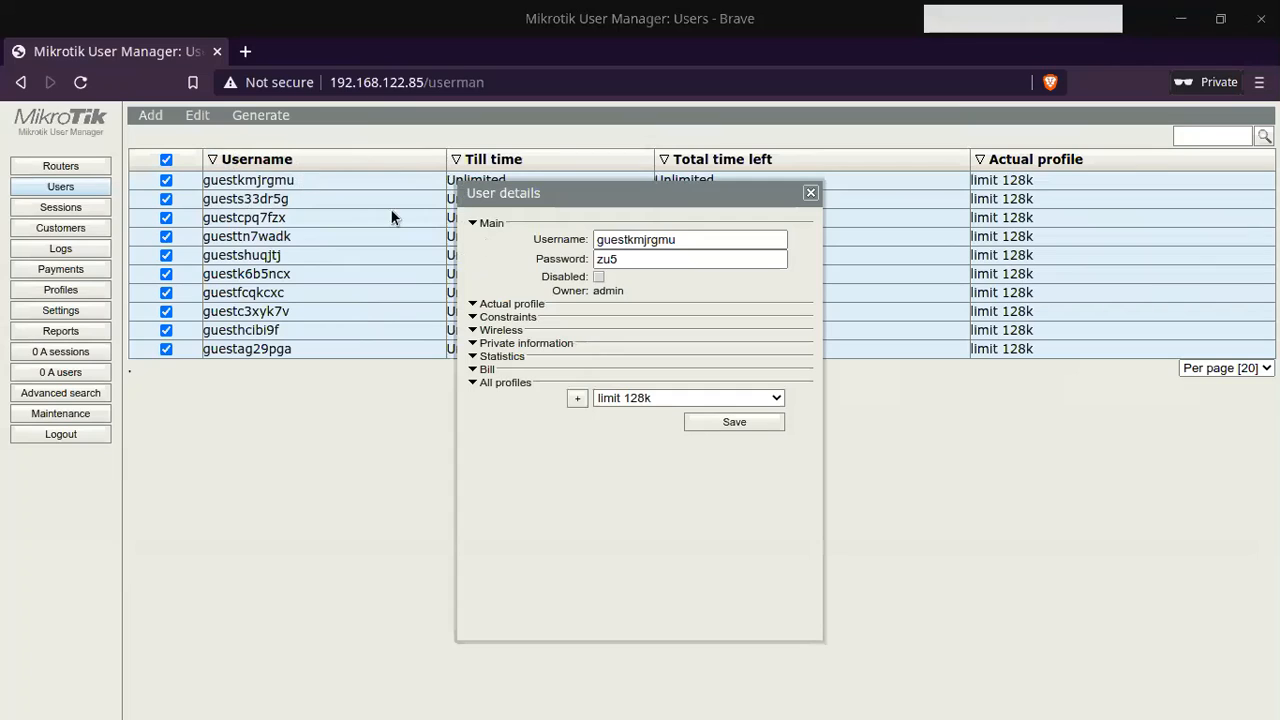
drag(710, 239, 535, 243)
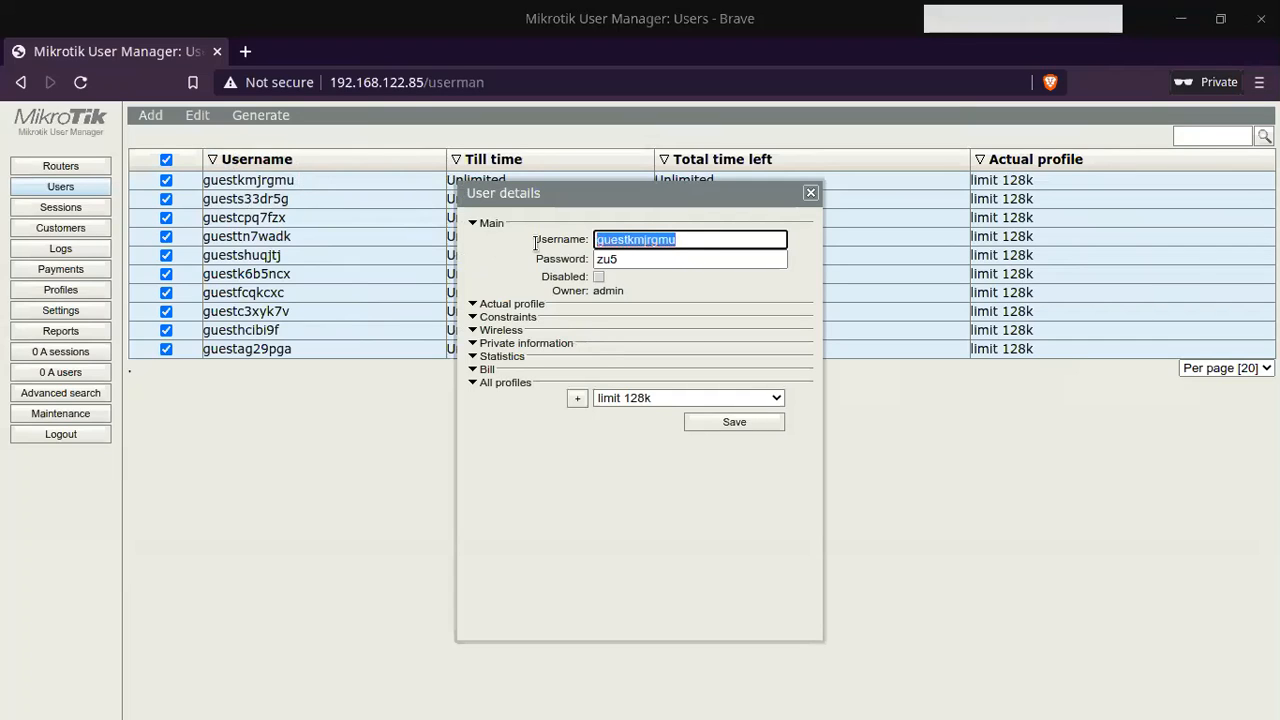
key(alt+Tab)
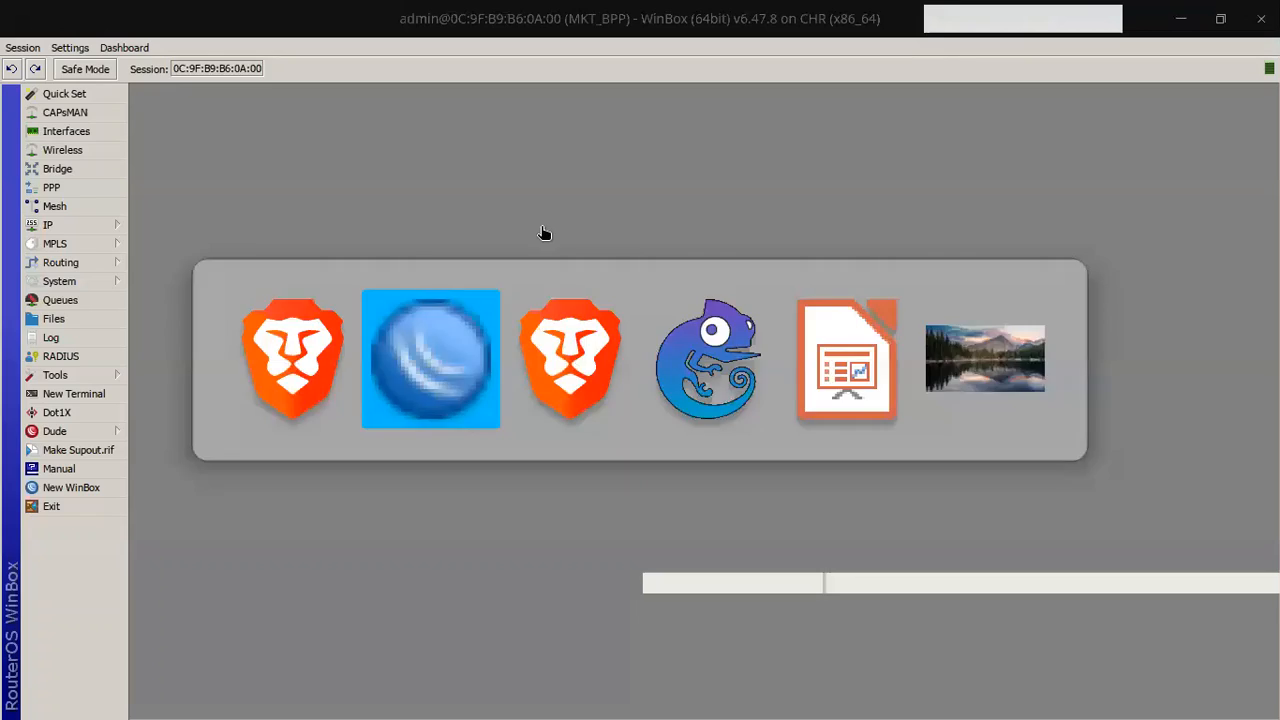
key(alt+Tab)
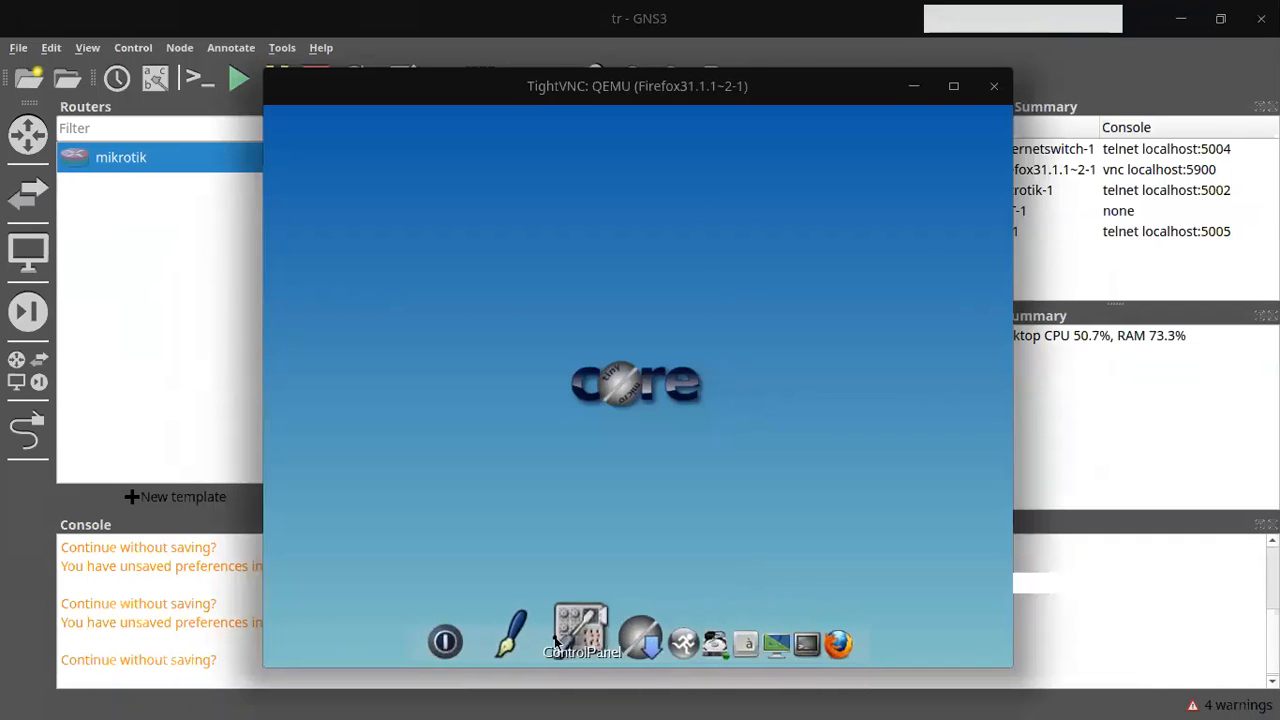
Step: Switch the client VM's eth0 network interface to DHCP and apply it
click(575, 635)
click(340, 215)
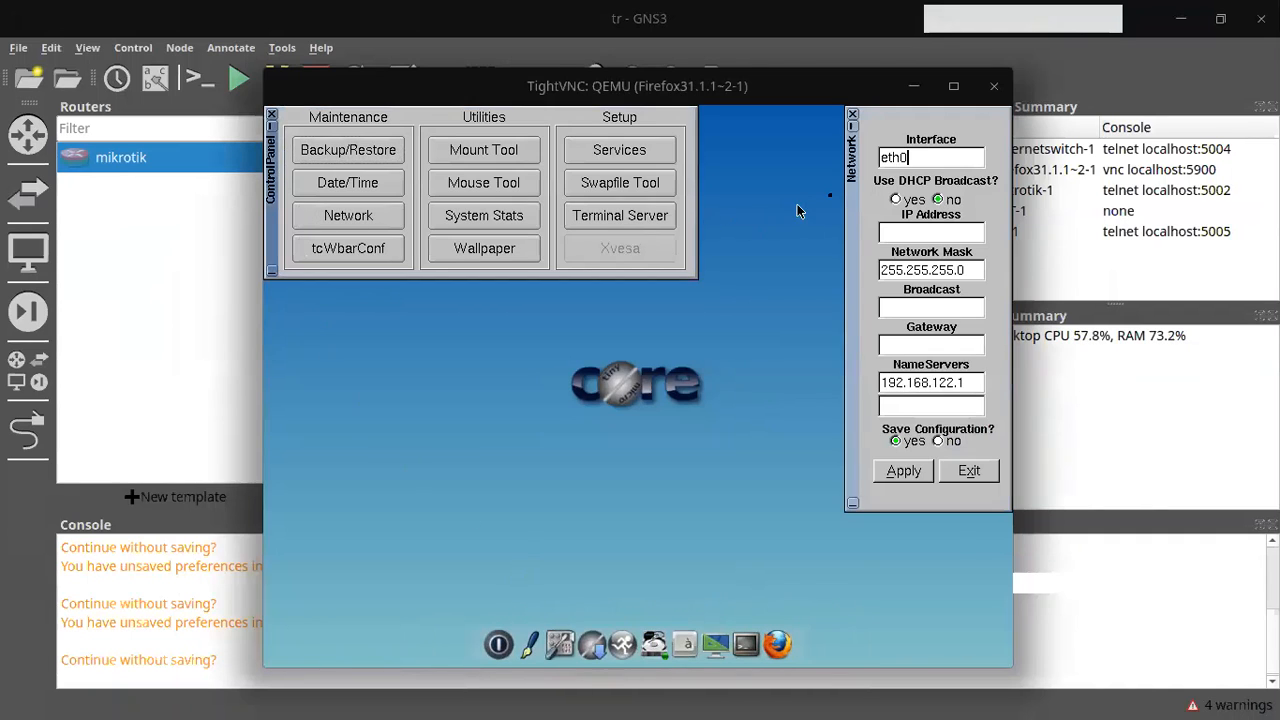
click(903, 200)
click(903, 470)
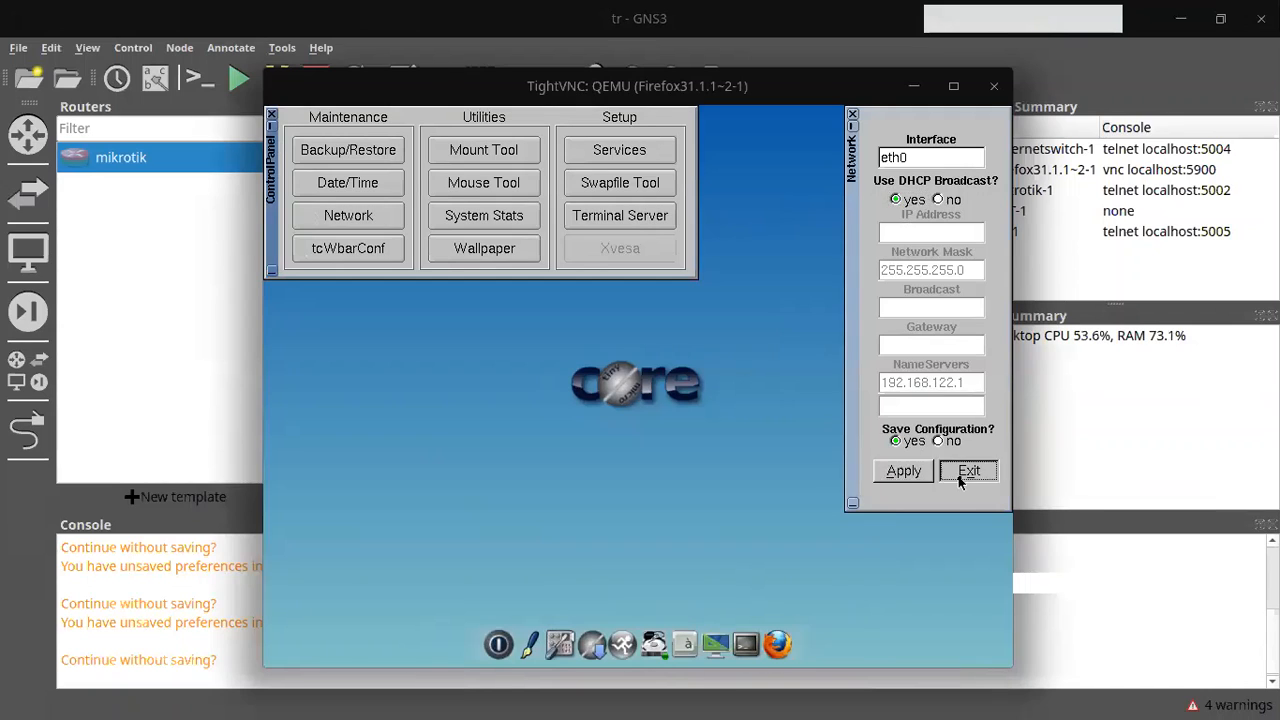
click(960, 470)
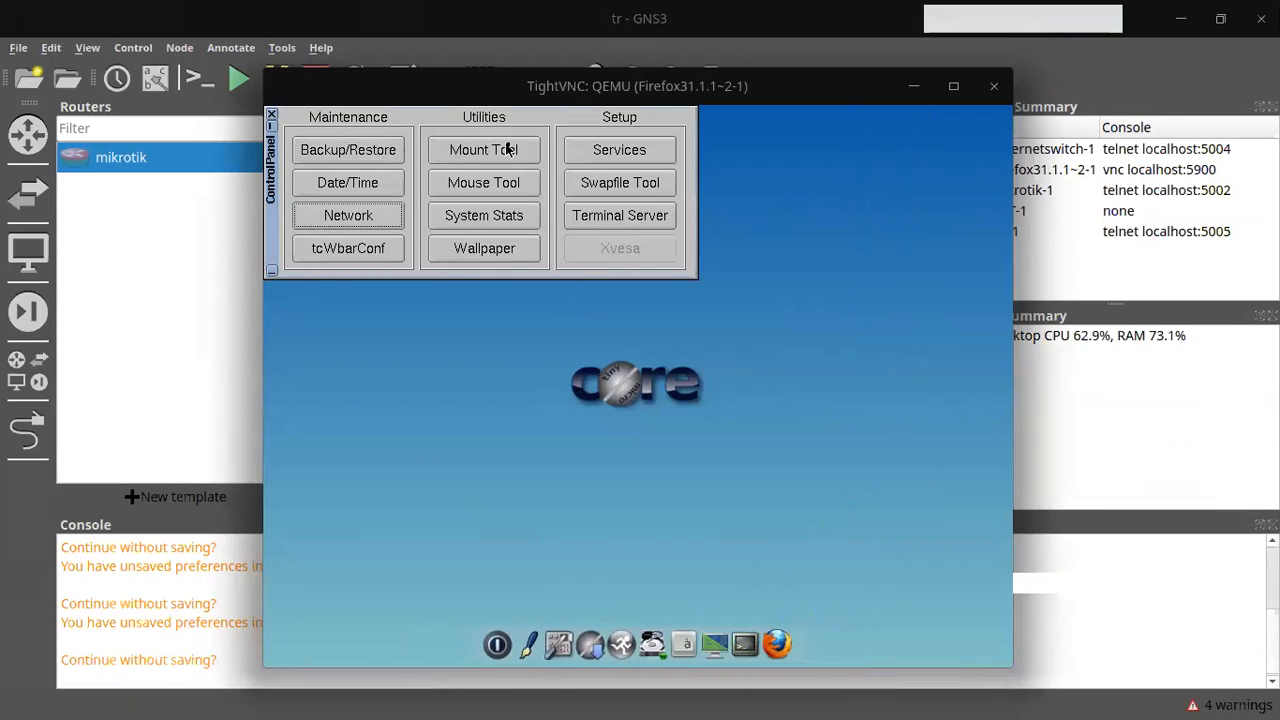
click(271, 114)
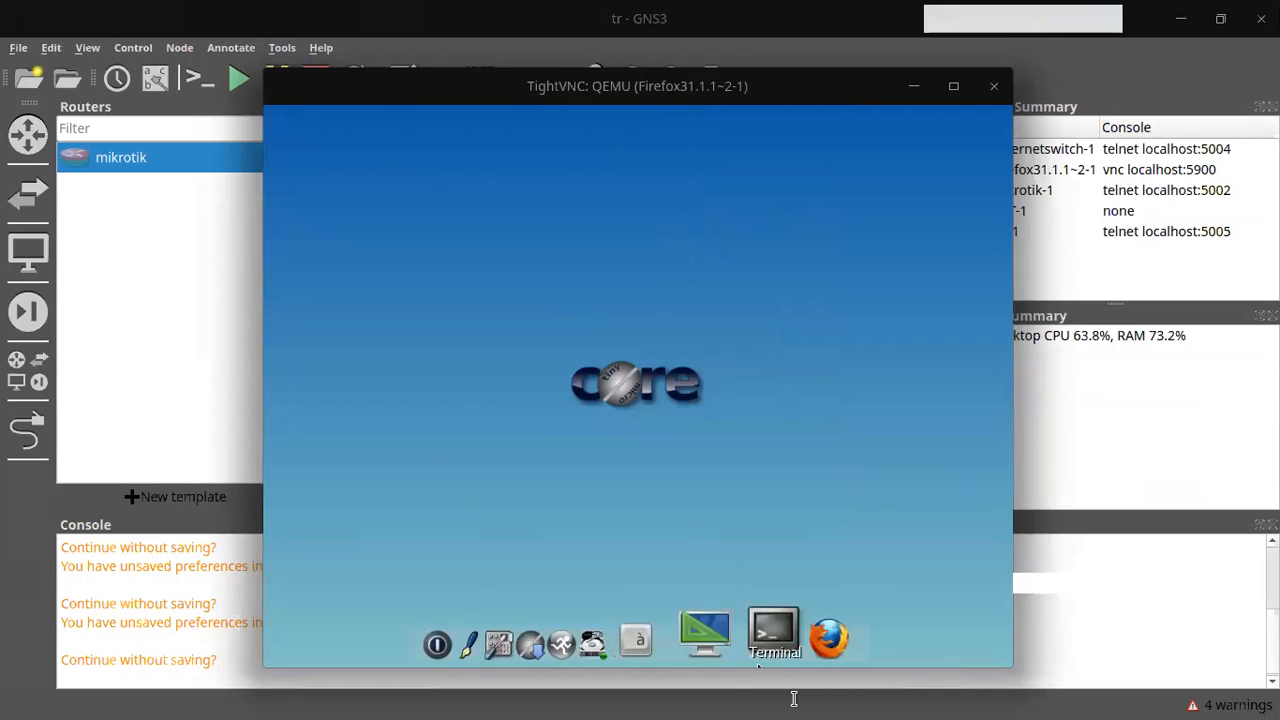
Step: In Firefox, log admin out of the hotspot from its status page and focus the login username field
click(800, 648)
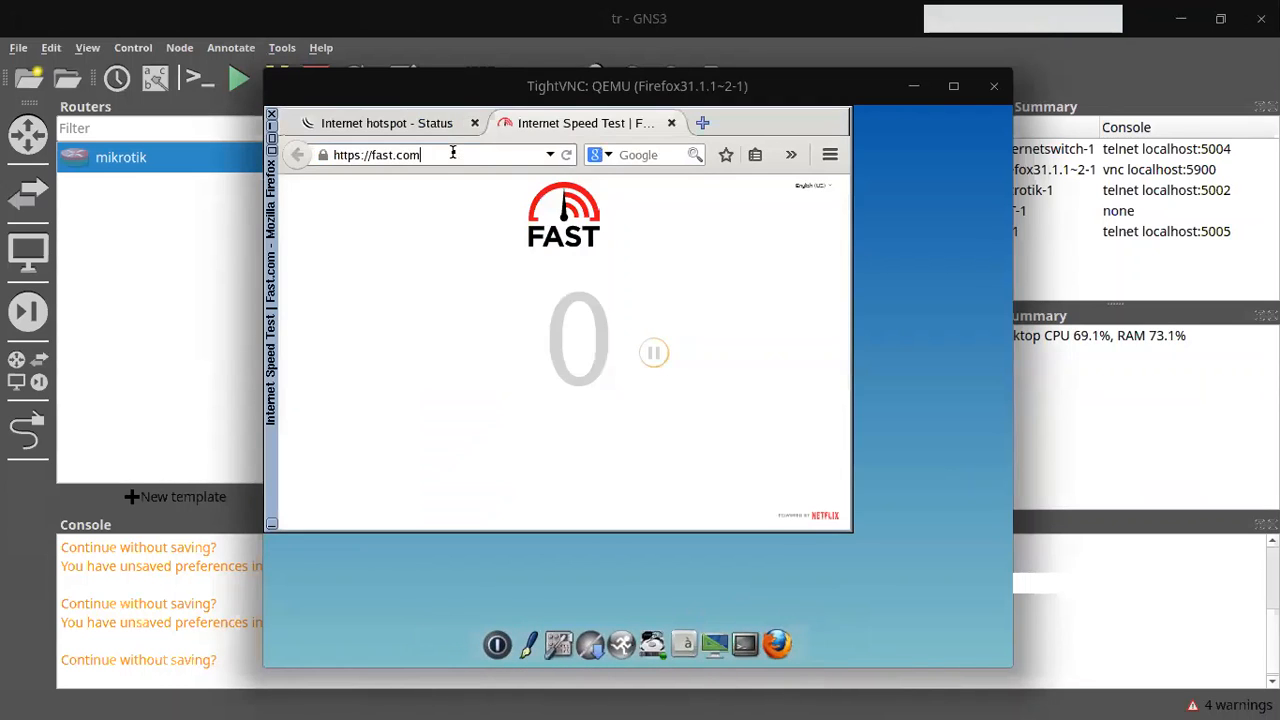
text(192)
key(BackSpace)
key(BackSpace)
key(BackSpace)
key(BackSpace)
key(BackSpace)
key(BackSpace)
key(BackSpace)
key(BackSpace)
key(BackSpace)
key(BackSpace)
key(BackSpace)
key(BackSpace)
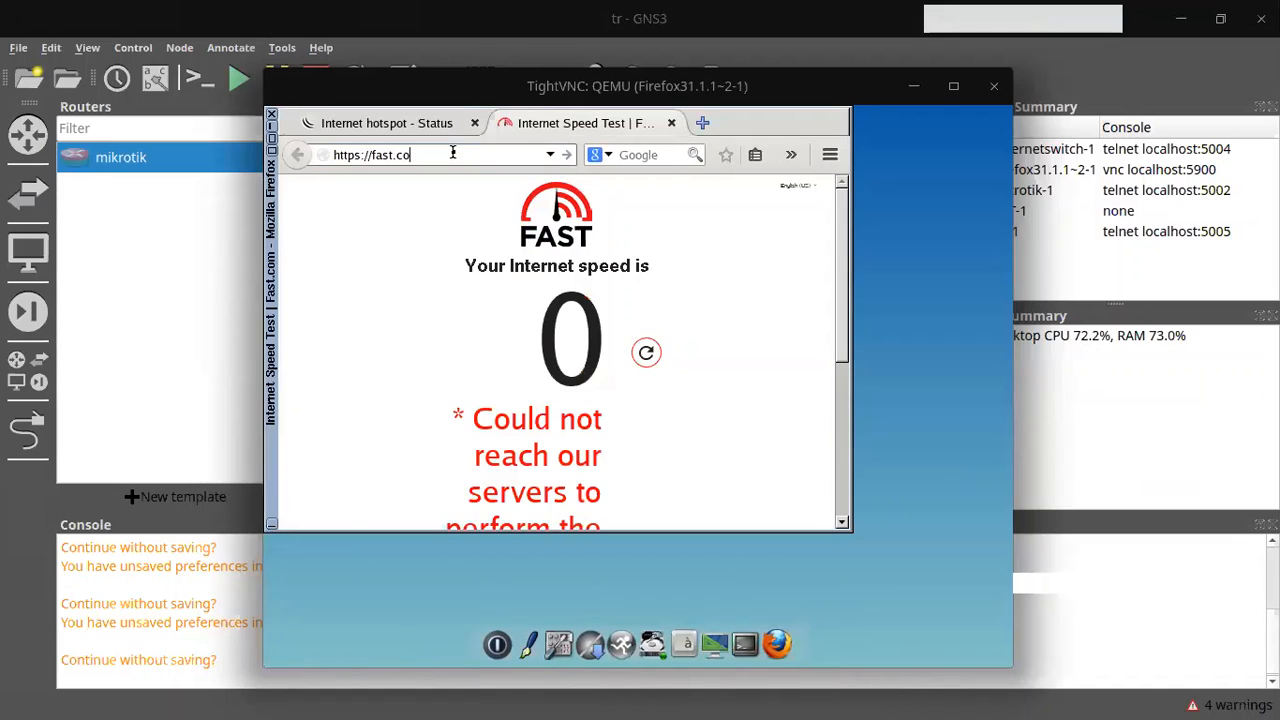
click(420, 120)
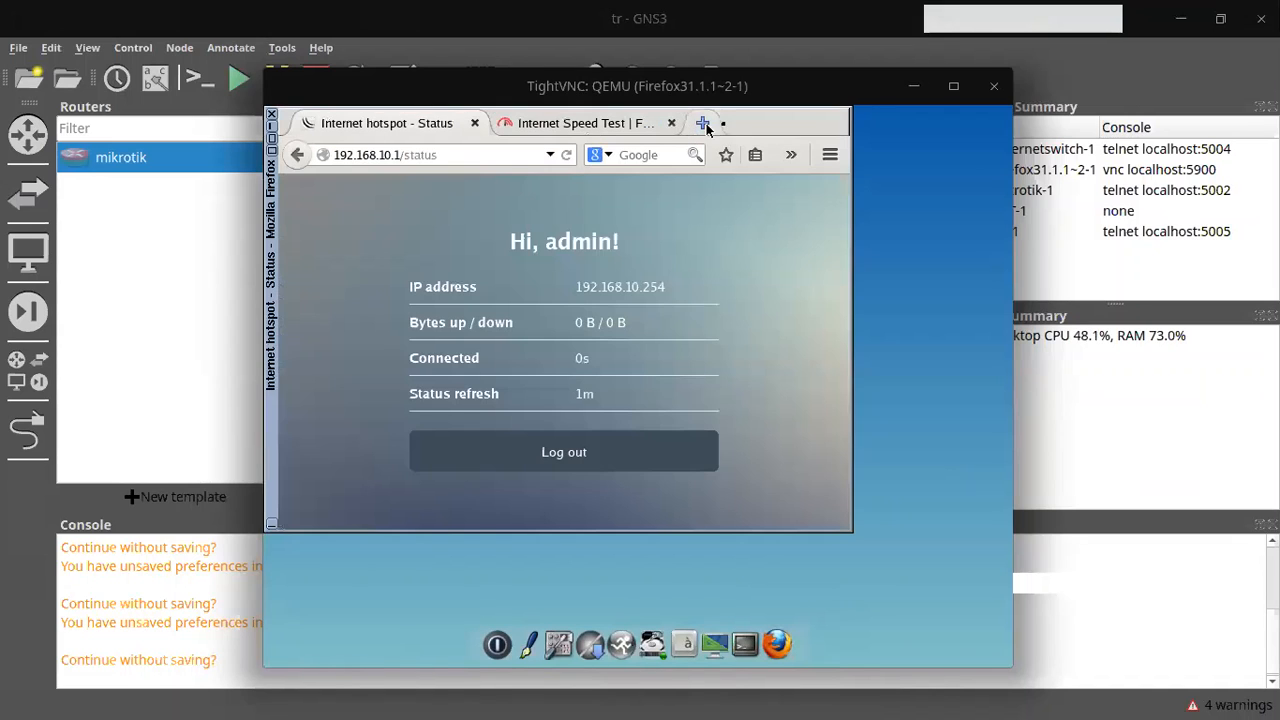
click(632, 460)
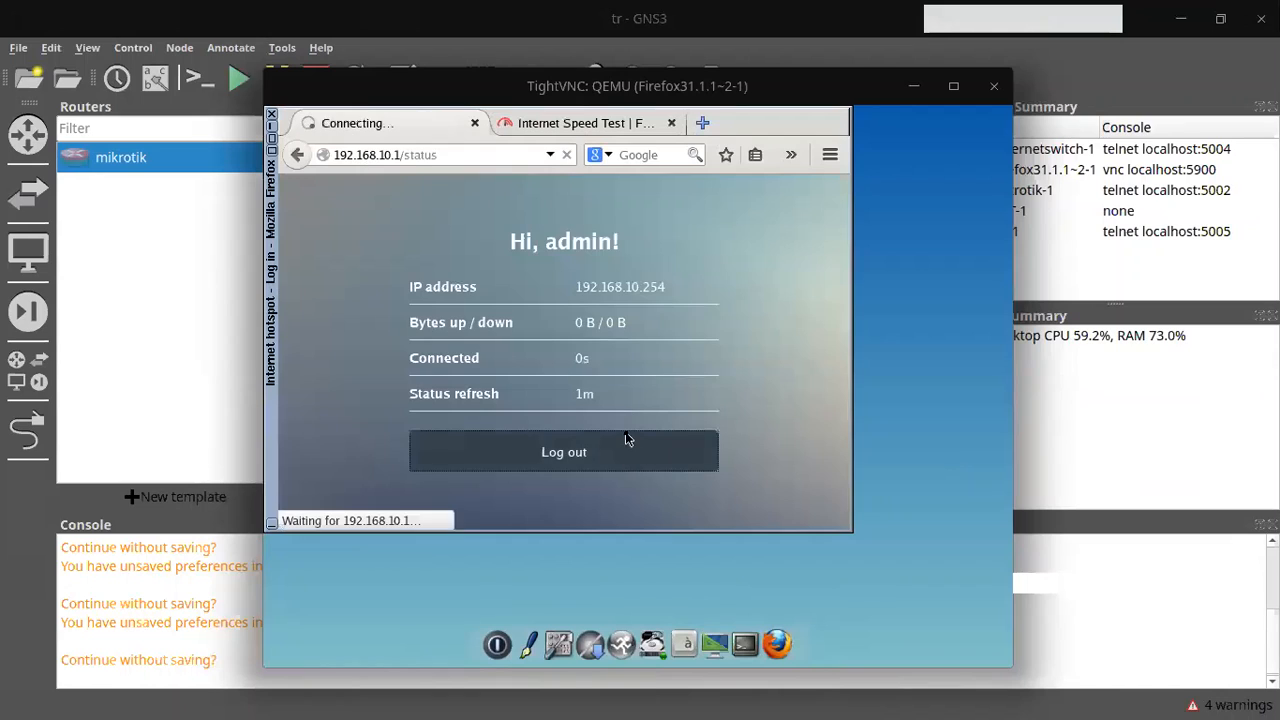
click(528, 359)
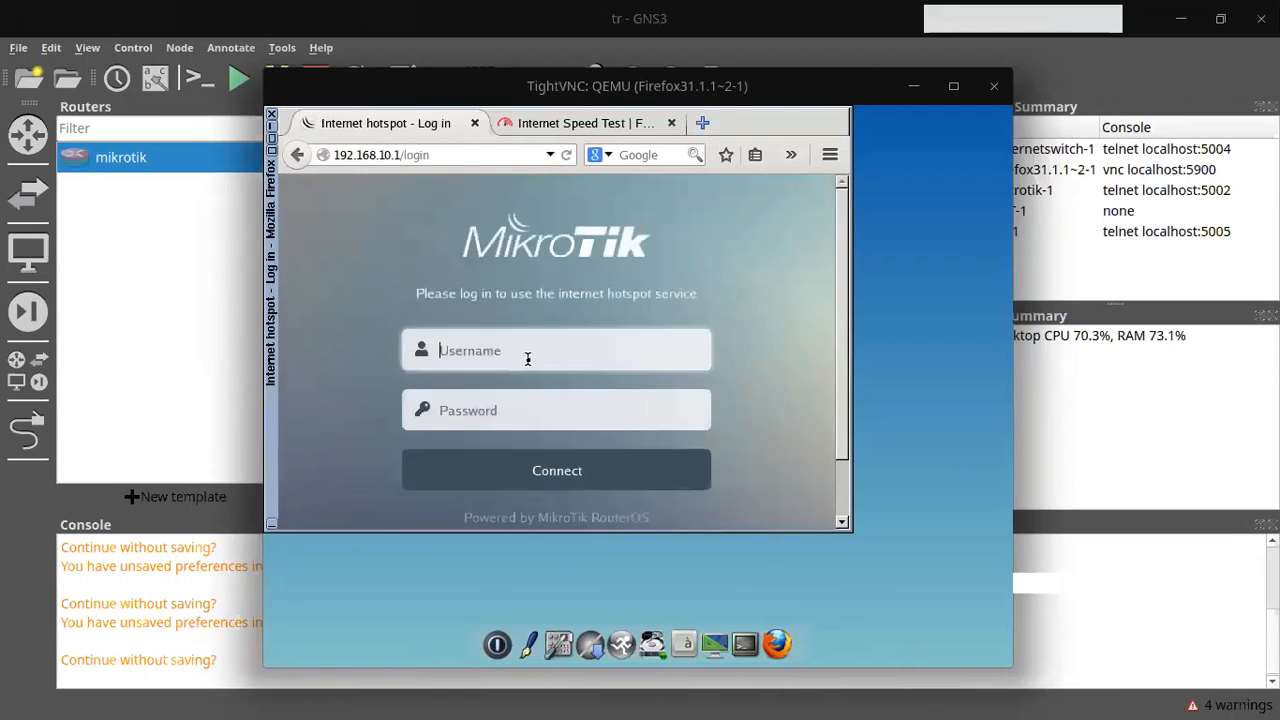
click(528, 362)
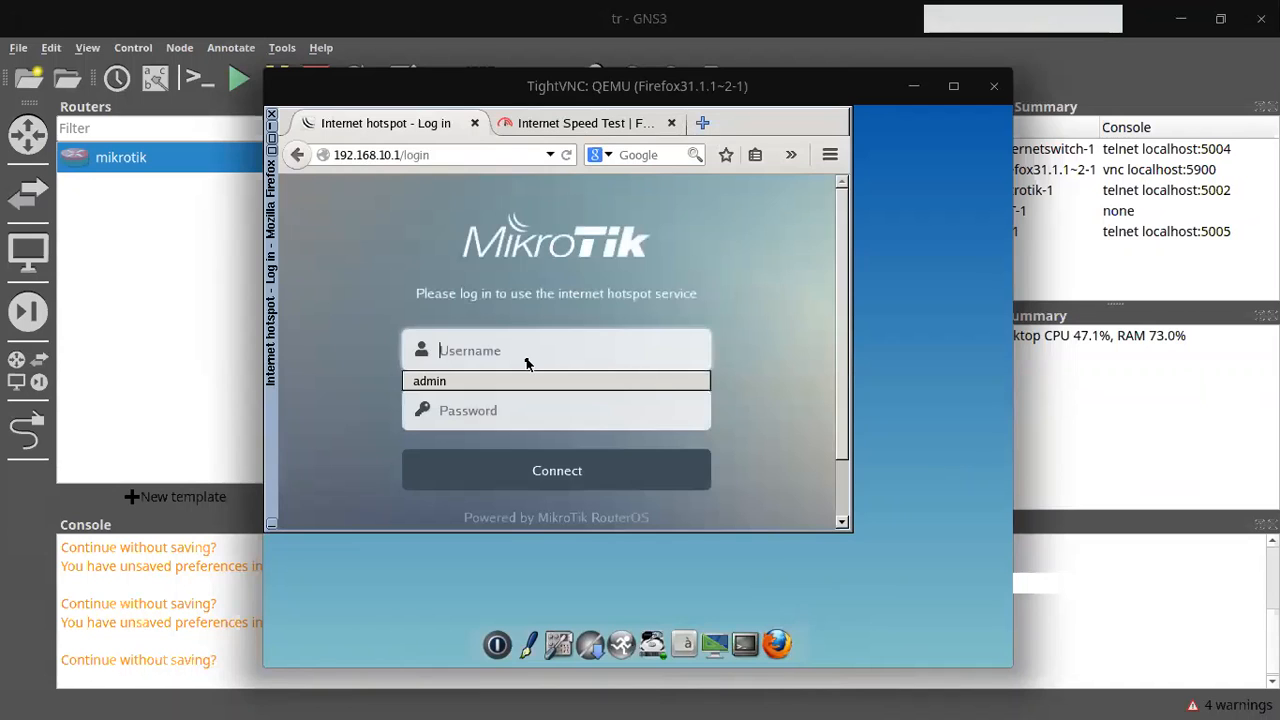
key(alt+Tab)
key(alt+Tab)
key(alt+Tab)
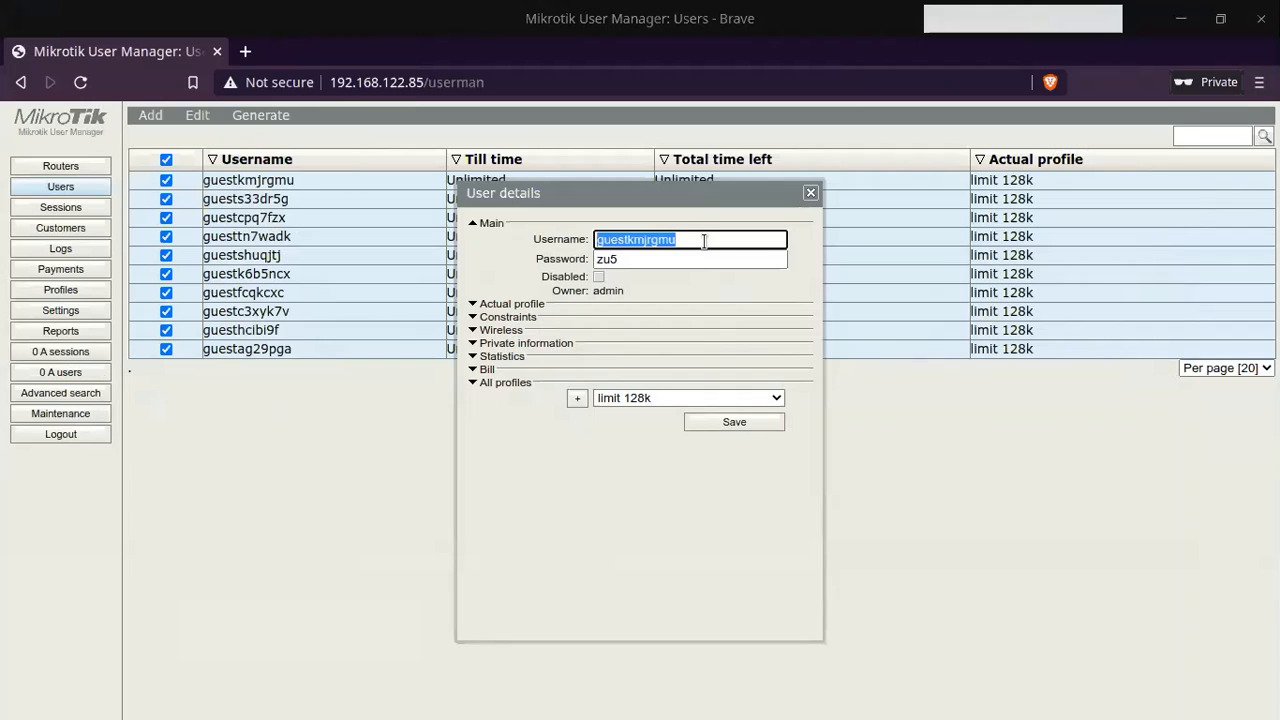
key(alt+Tab)
key(alt+Tab)
key(alt+Tab)
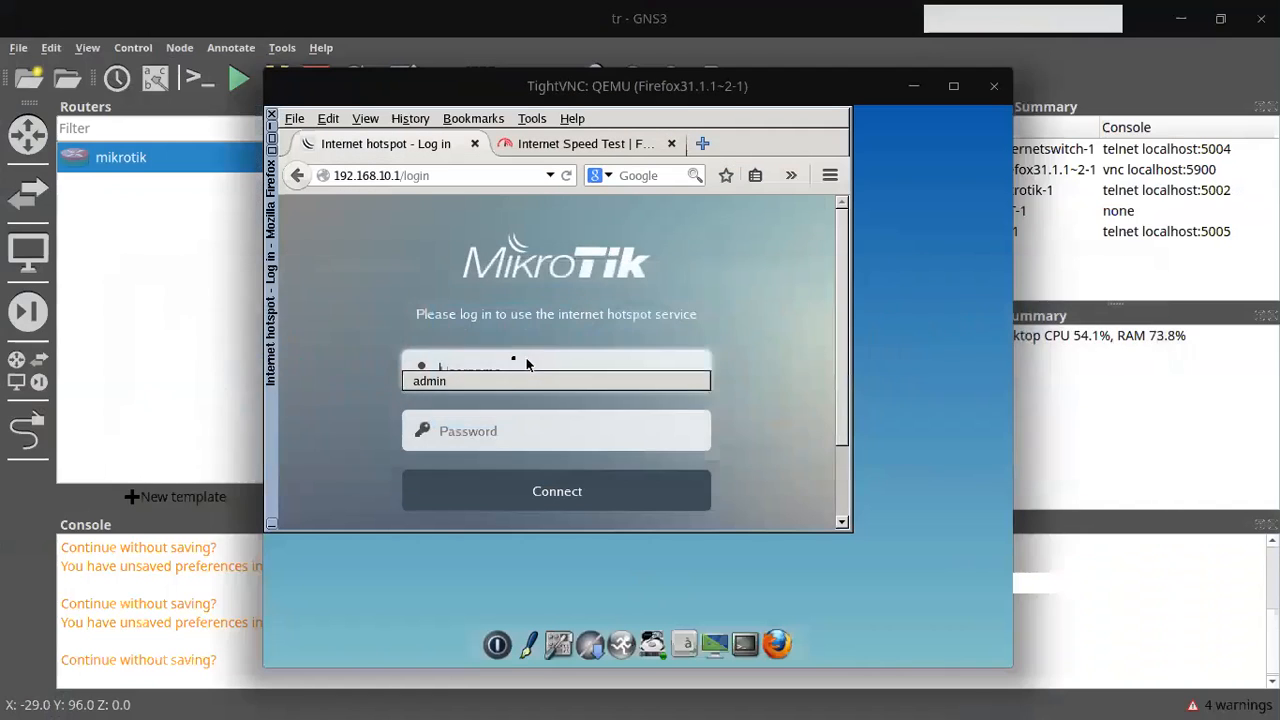
Step: Enter the guest username 'guestkm' on the hotspot login page
key(ctrl+v)
click(512, 373)
click(504, 355)
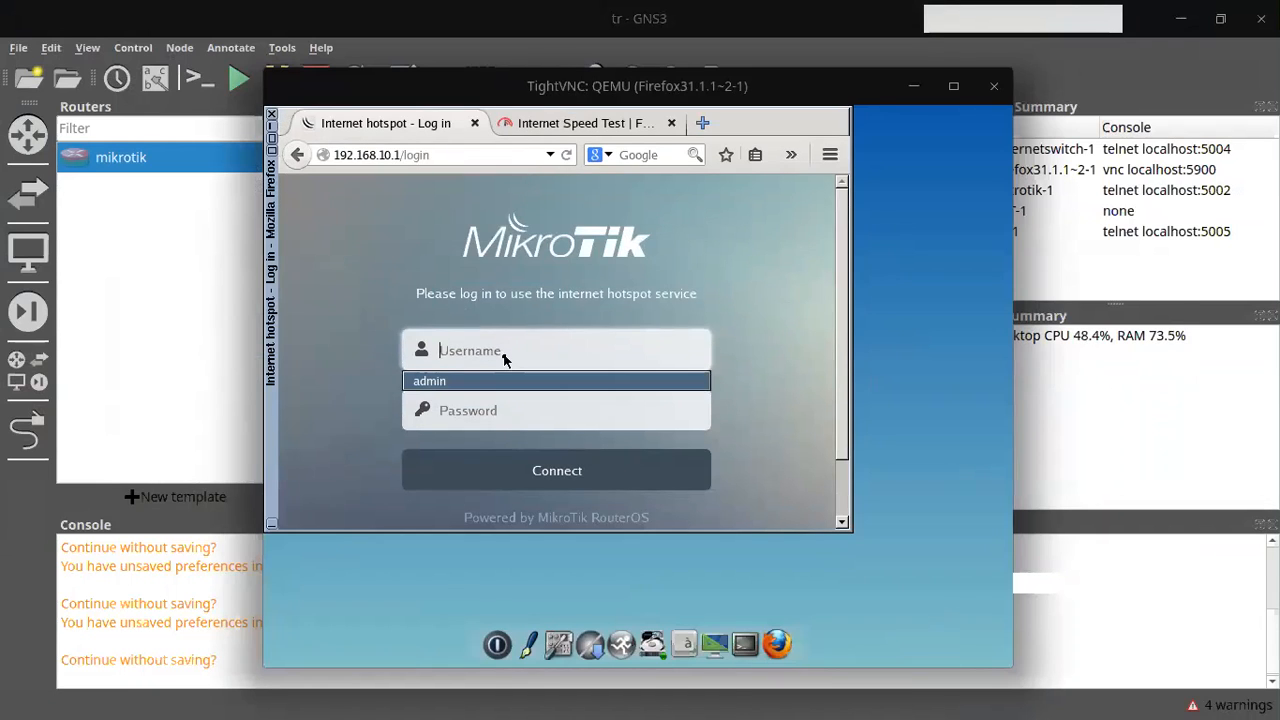
key(alt+Tab)
key(alt+Tab)
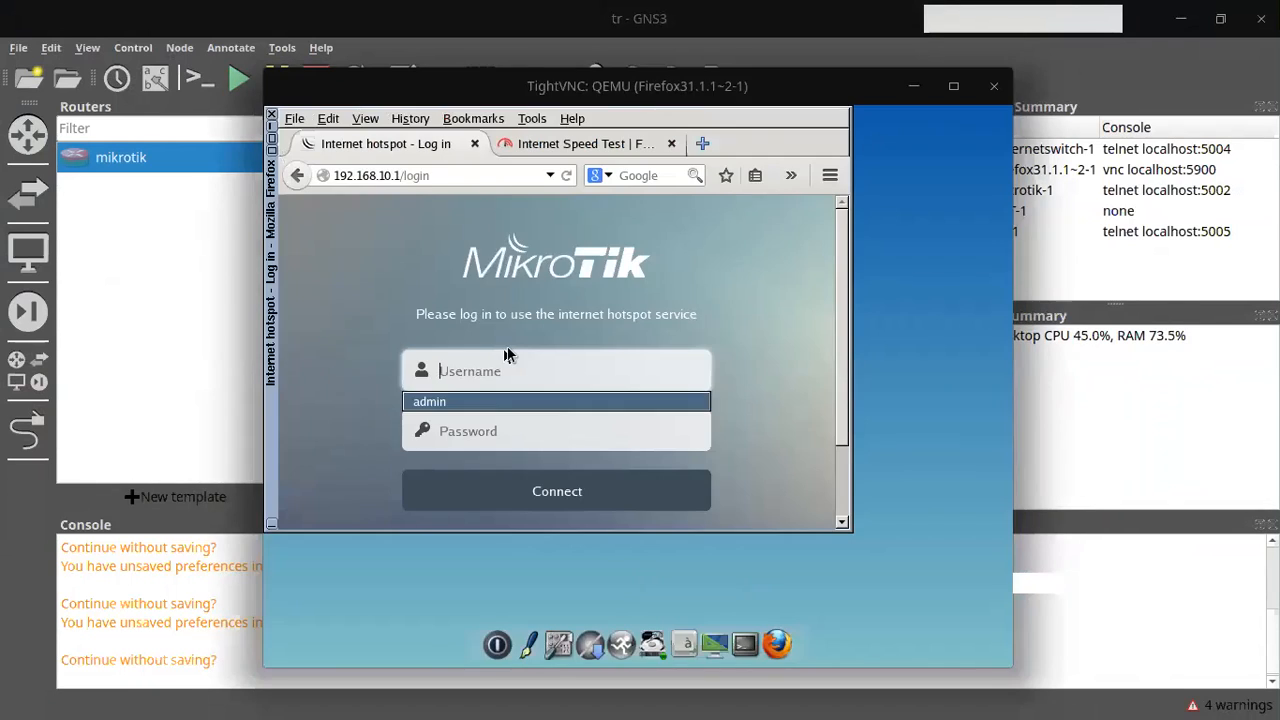
key(alt+Tab)
key(alt+Tab)
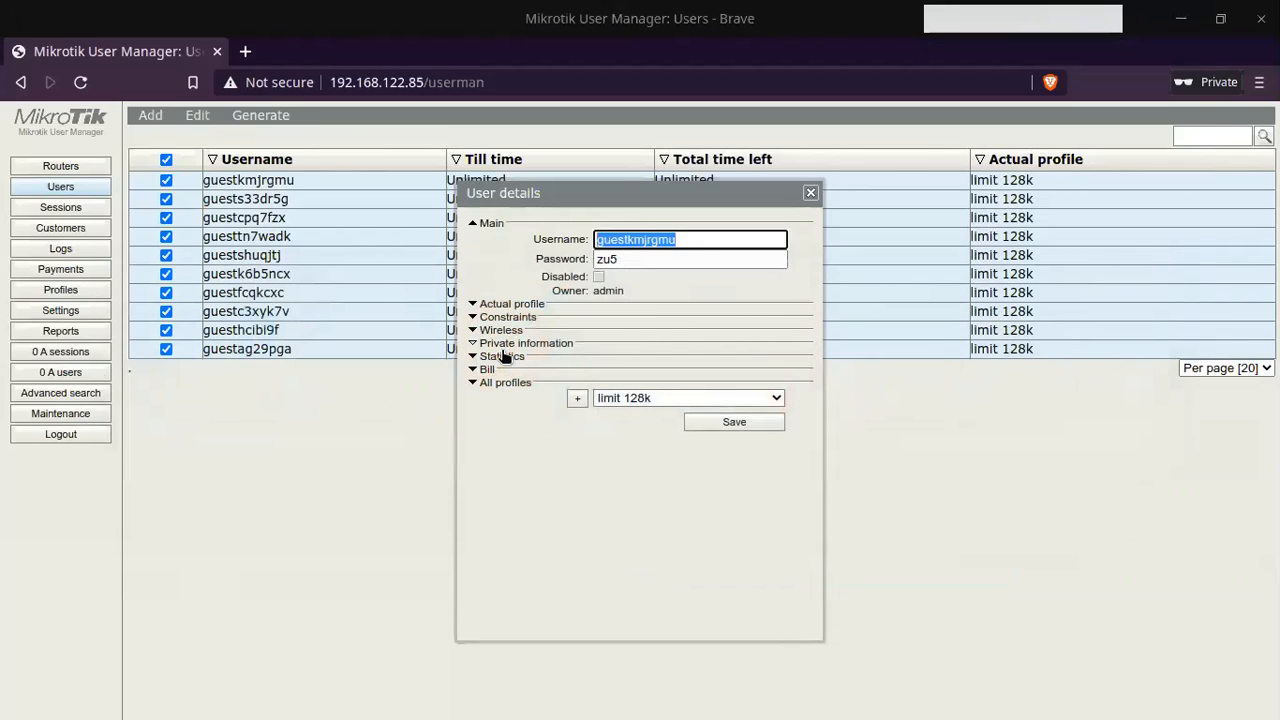
key(alt+Tab)
text(gu)
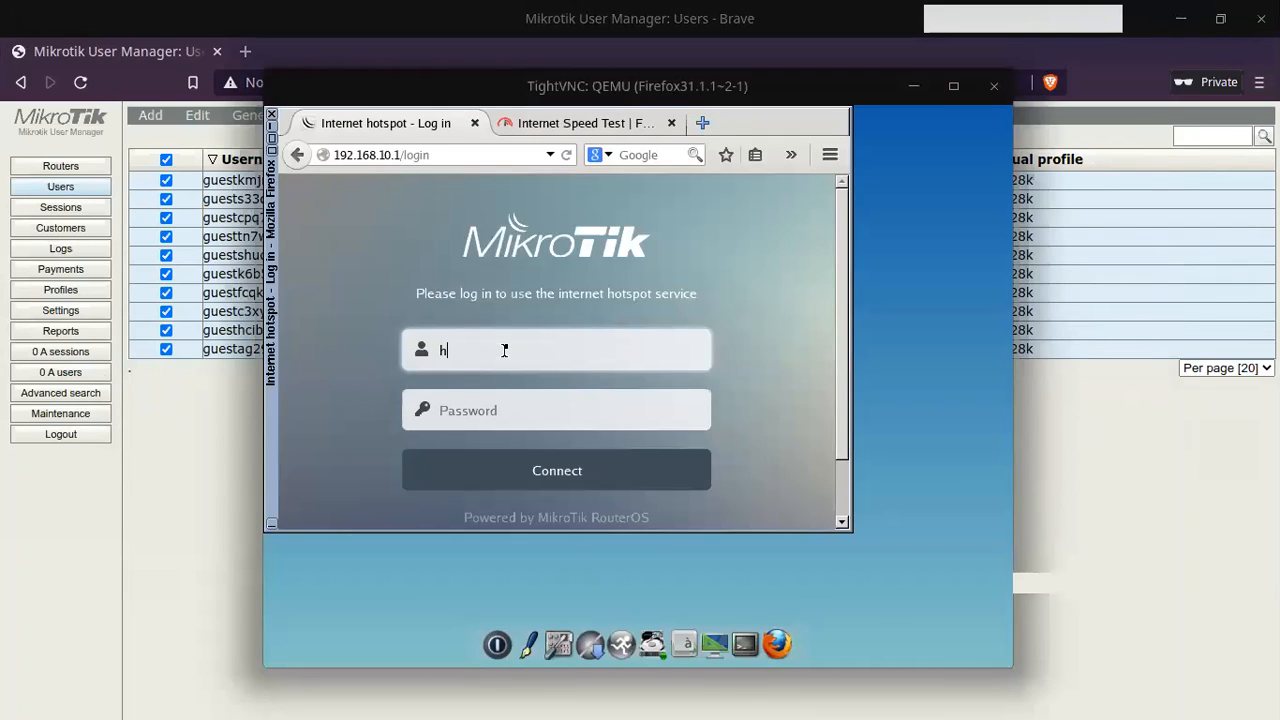
text(estkm)
Step: Enter the guest's password, connect, dismiss the save-password prompt and open the Fast speed-test tab
key(alt+Tab)
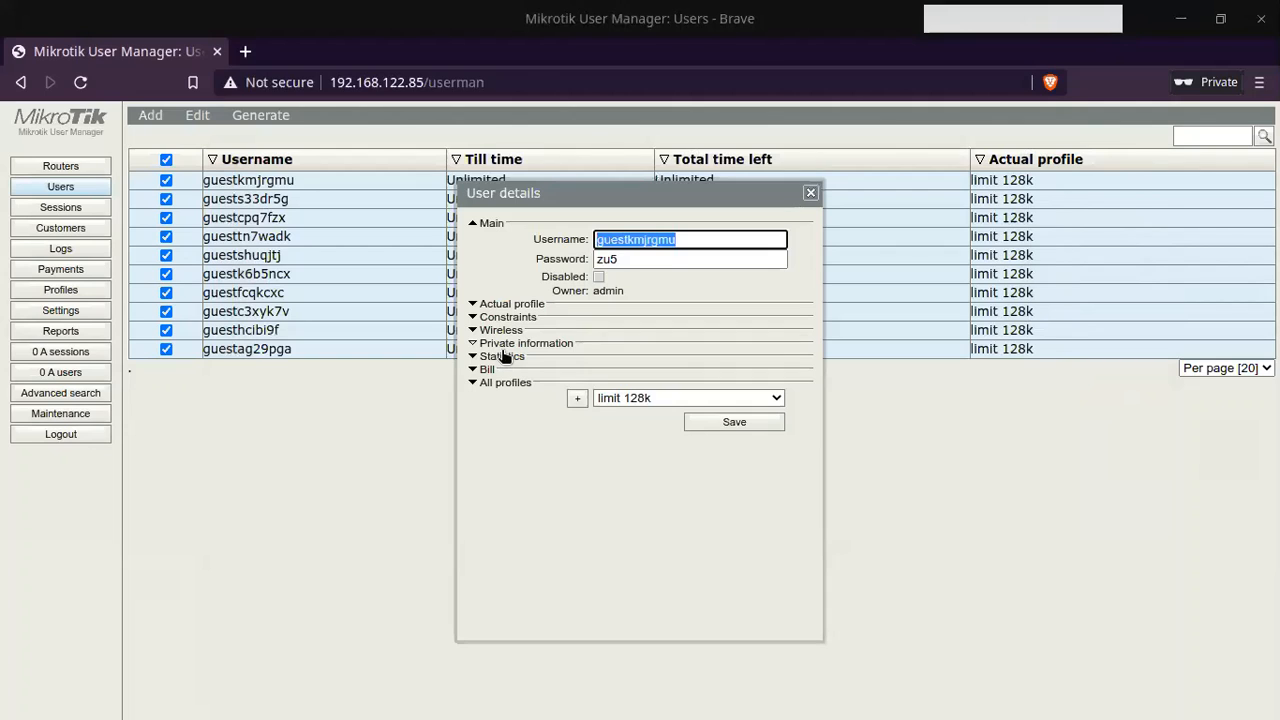
key(alt+Tab)
key(alt+Tab)
key(alt+Tab)
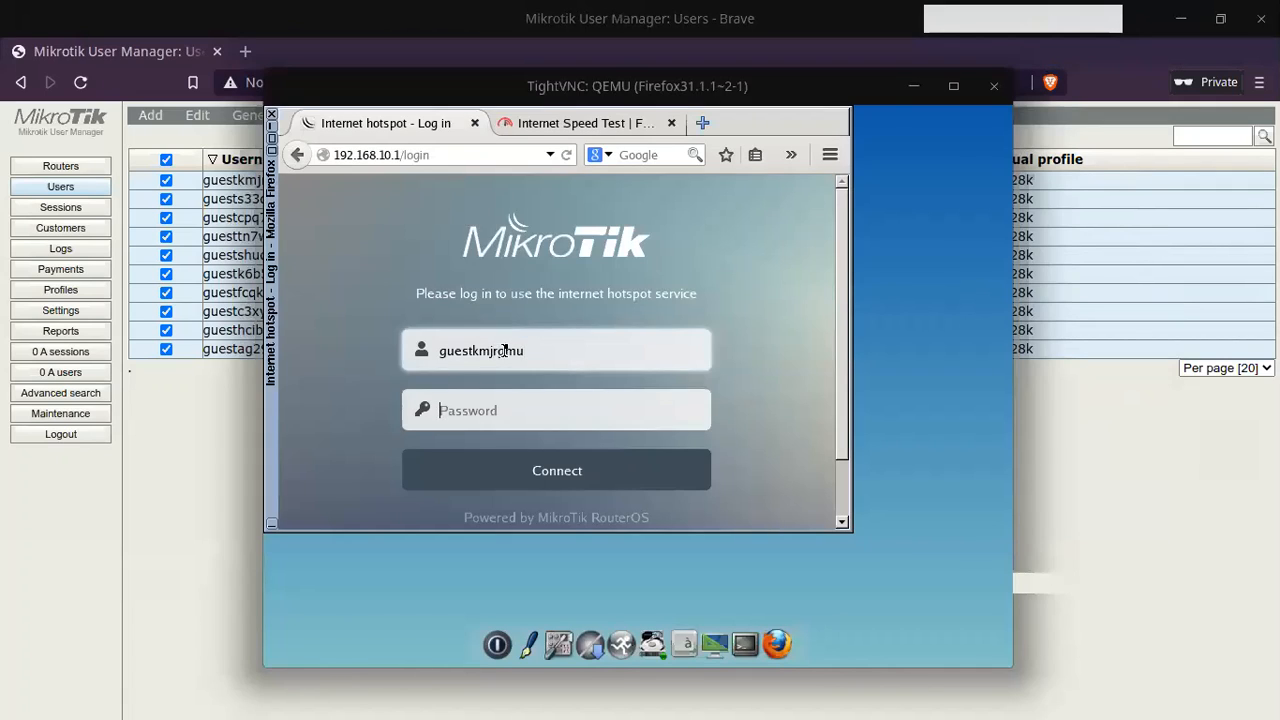
text(•)
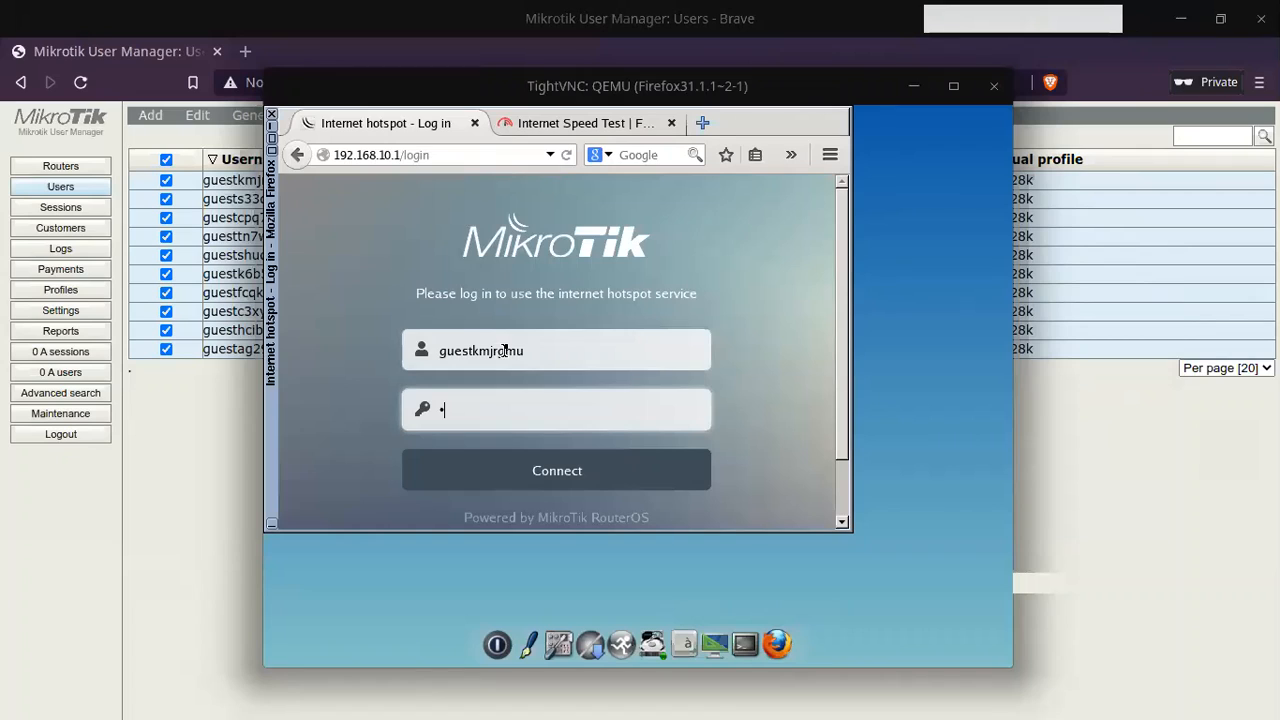
click(592, 478)
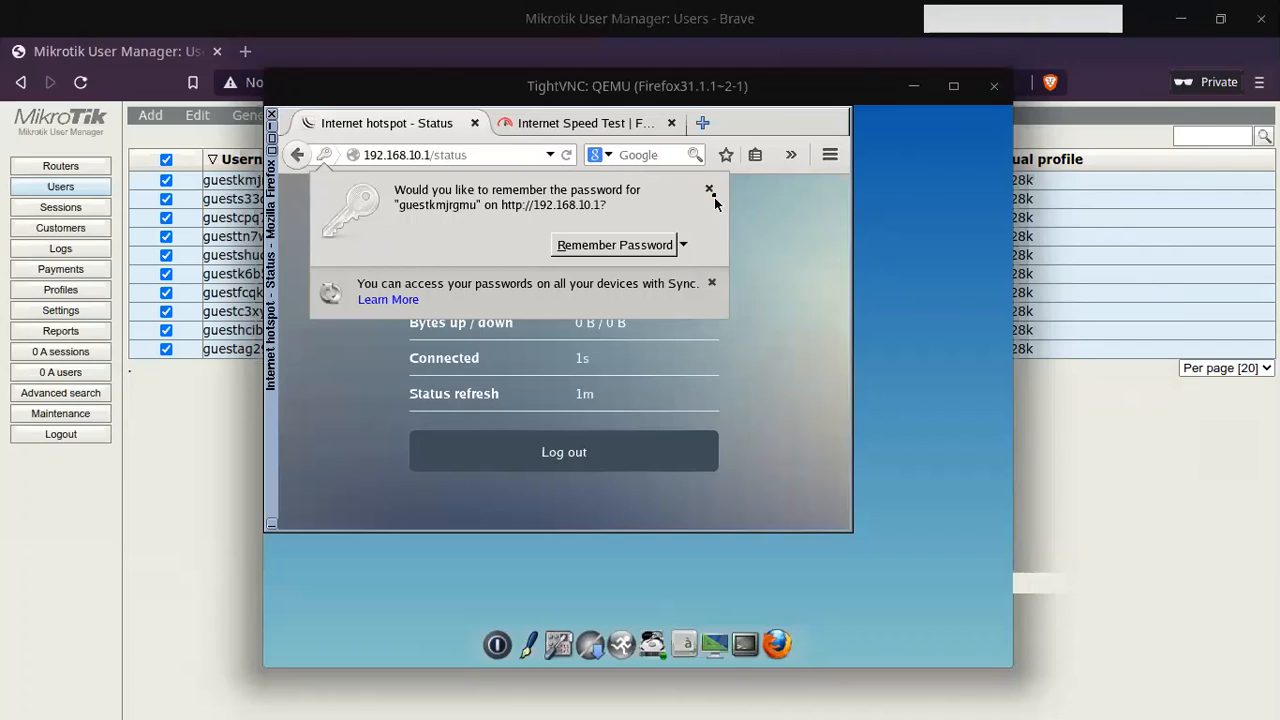
click(709, 189)
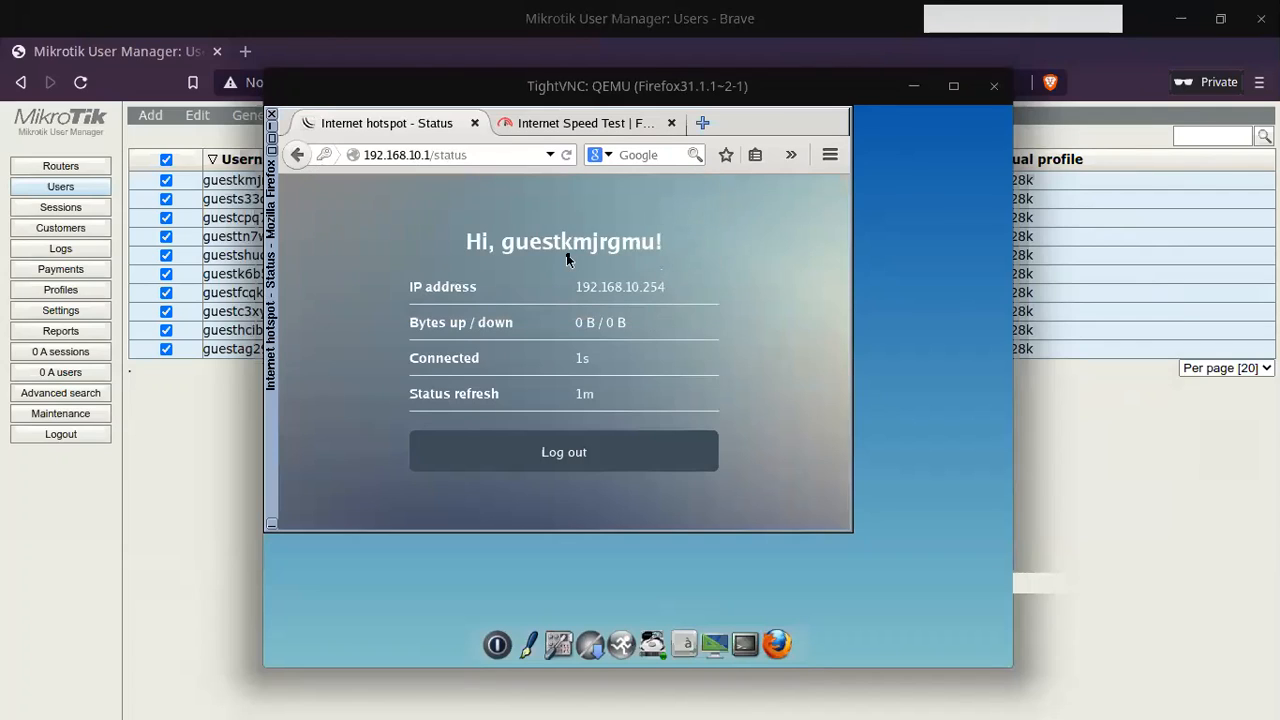
drag(622, 240, 682, 215)
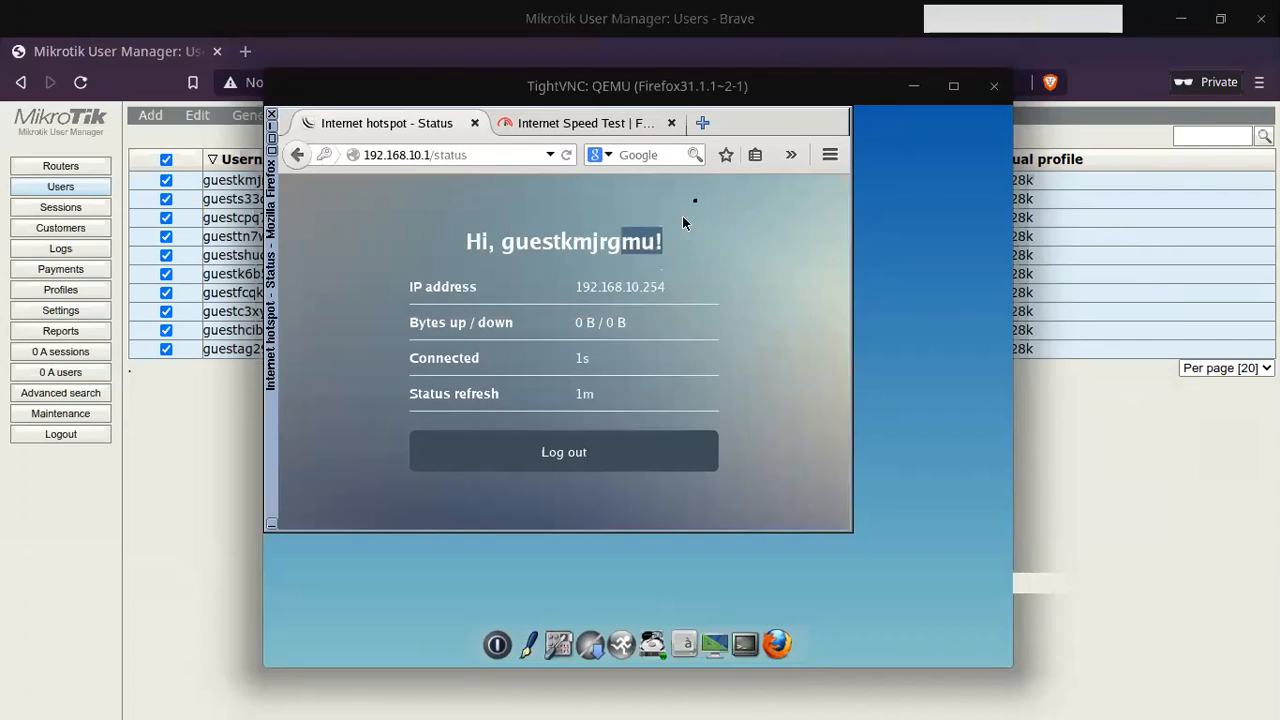
click(557, 122)
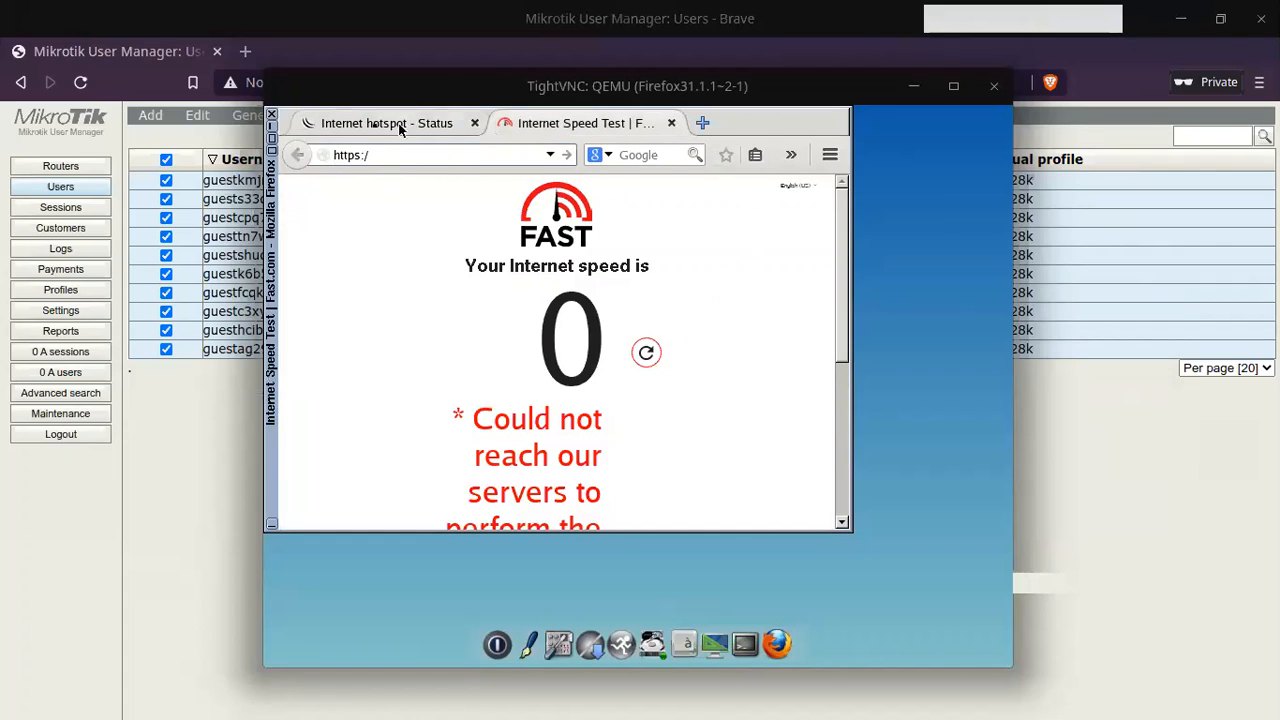
Step: Maximise the client's browser window and rerun the fast.com speed test
click(271, 149)
click(270, 137)
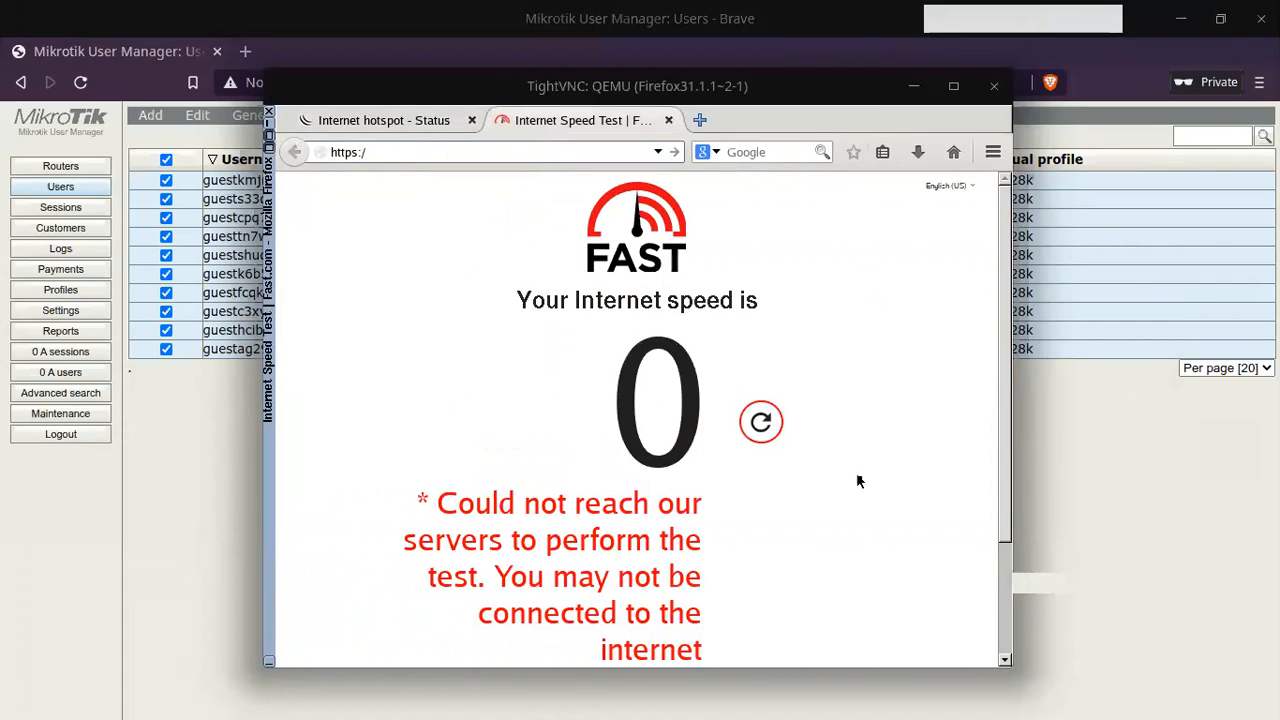
click(766, 425)
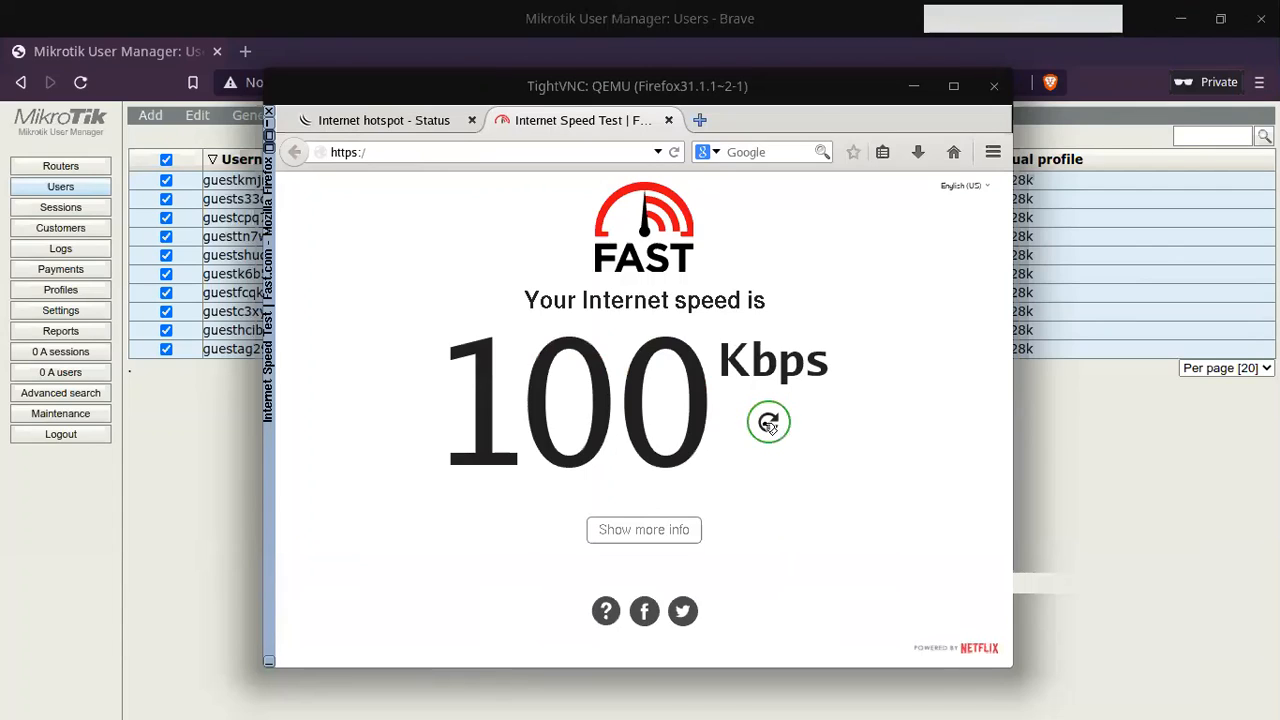
click(768, 423)
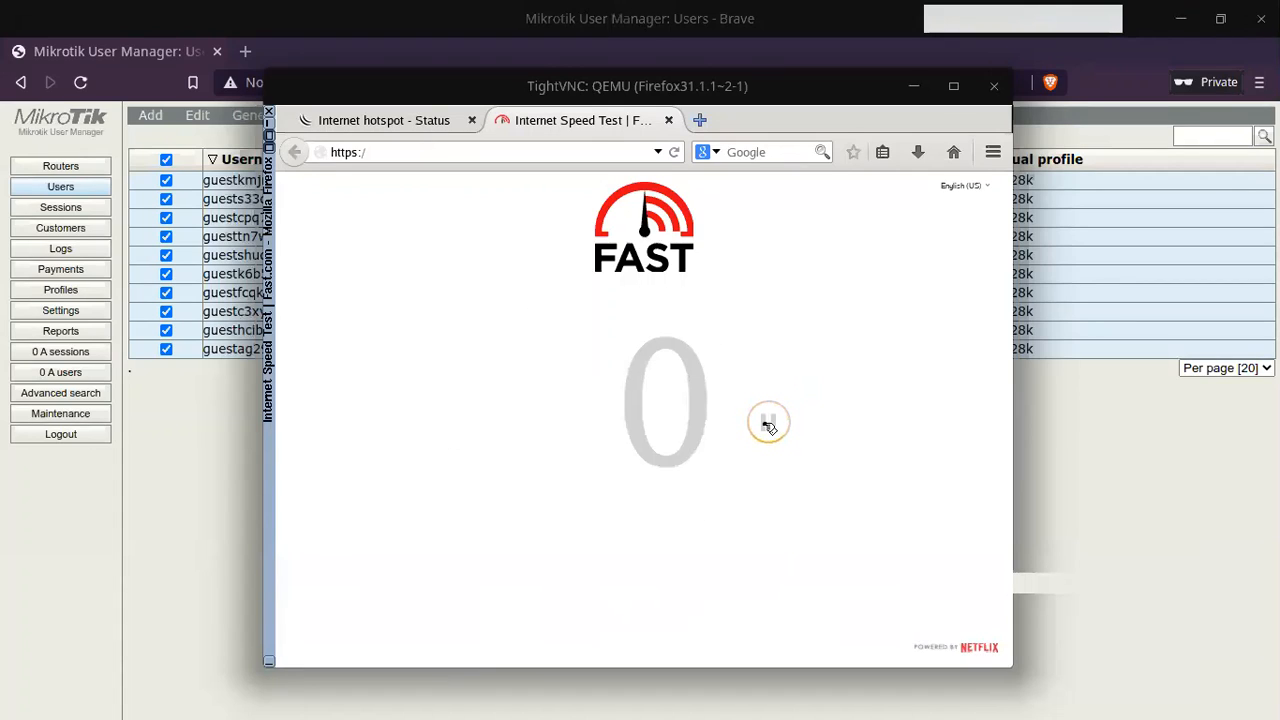
Step: Close User Manager's user details, then bring the VM window back and move it up-left
click(1207, 429)
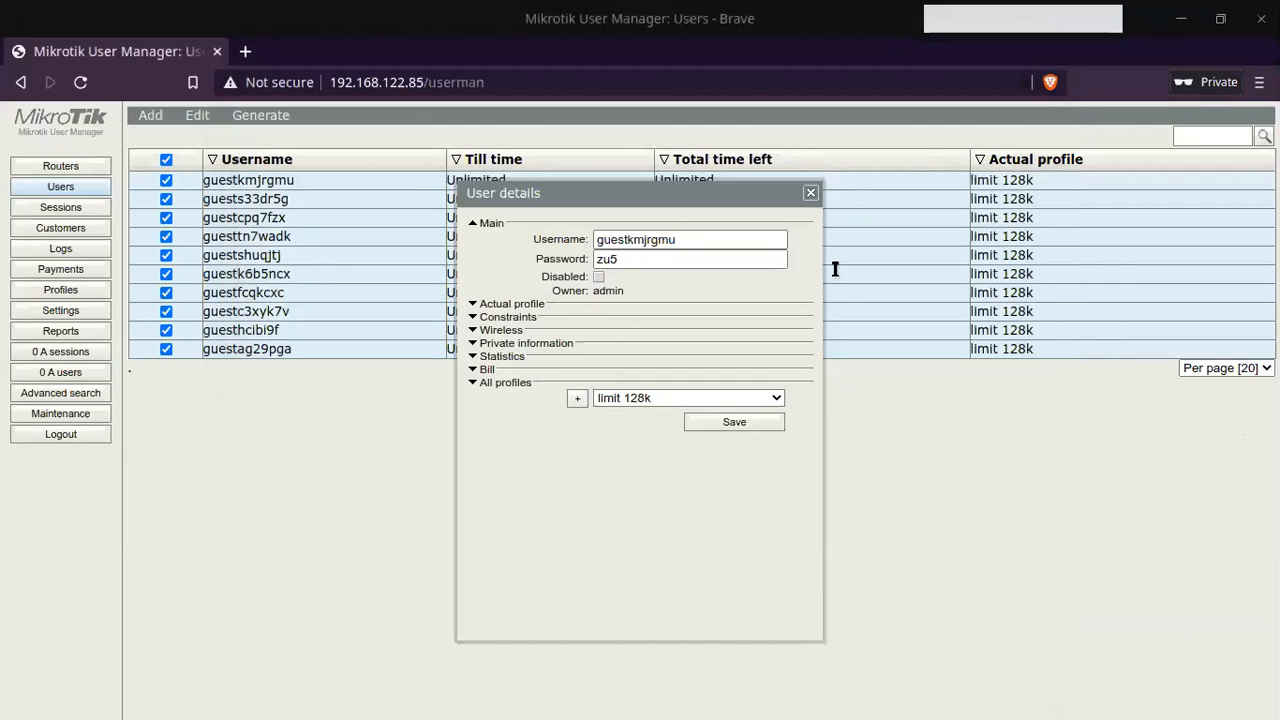
click(810, 192)
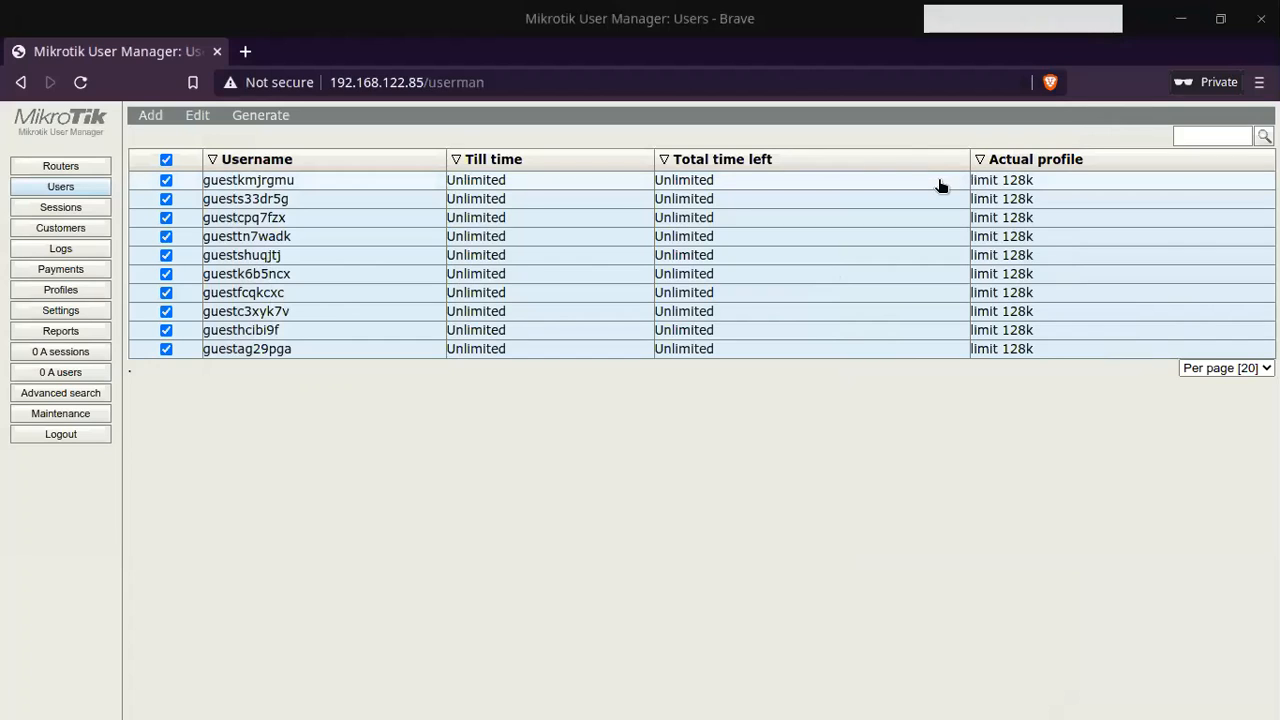
key(alt+Tab)
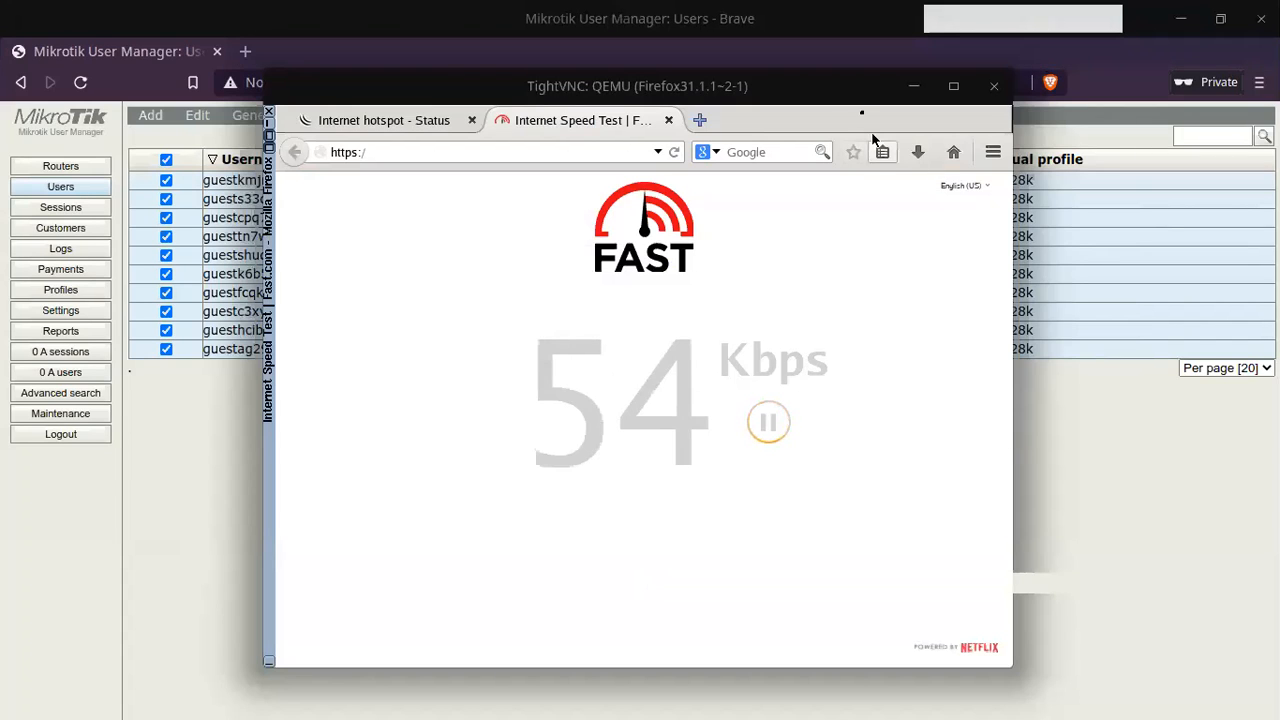
drag(846, 92, 616, 62)
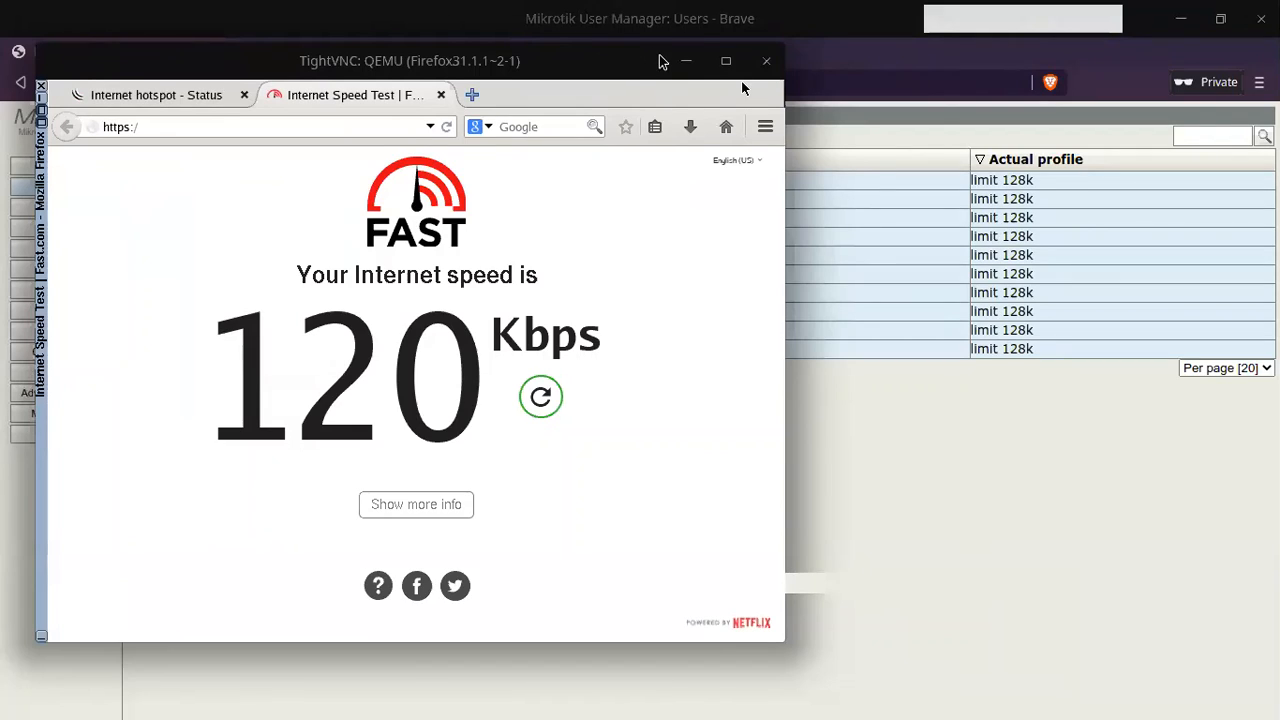
Step: Under Profiles > Limitations, fill a new limitation 'limit 256k' with Rx 256k and Tx 256 rate limits
click(686, 61)
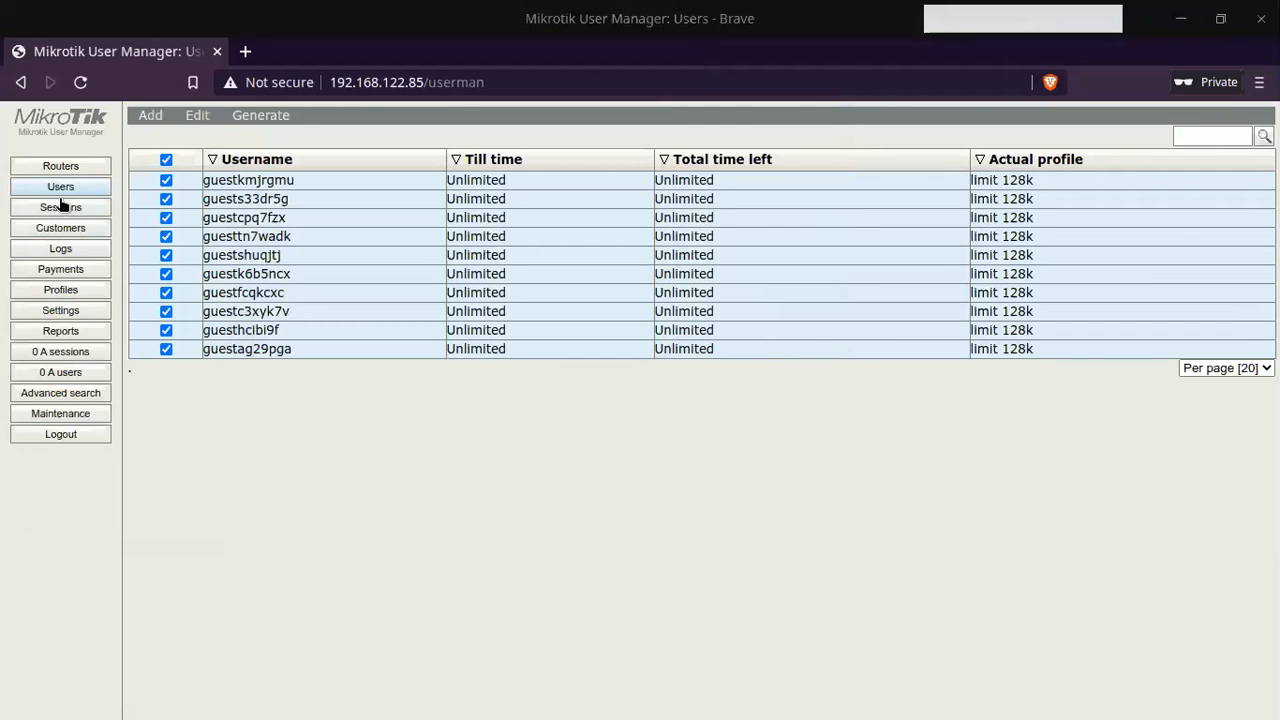
click(61, 290)
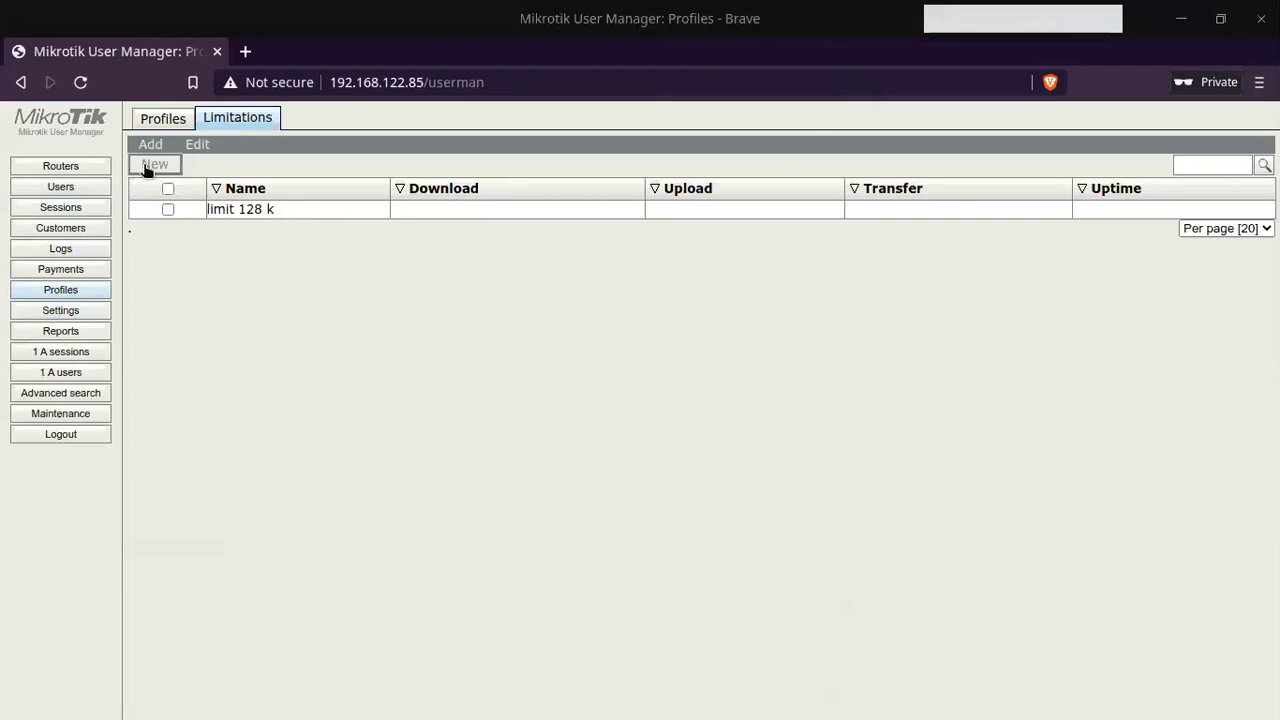
click(150, 144)
click(631, 195)
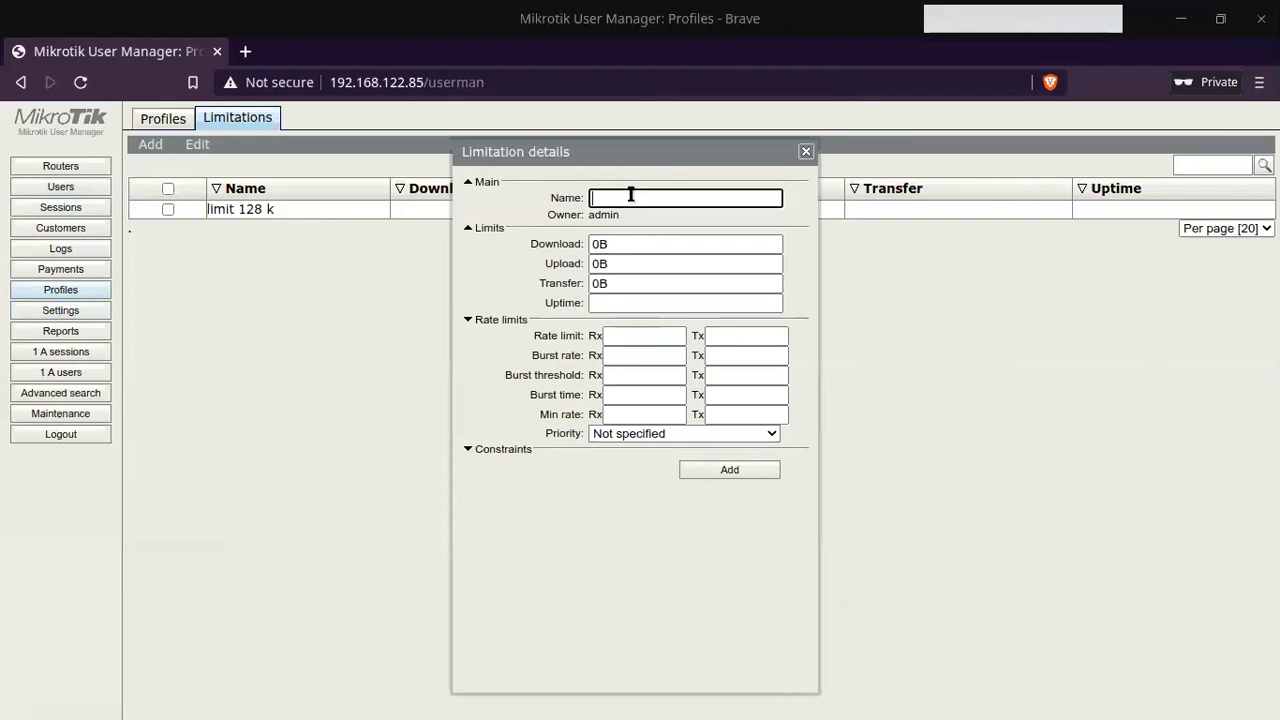
text(limit 256k)
click(650, 334)
text(256k)
key(Tab)
text(256)
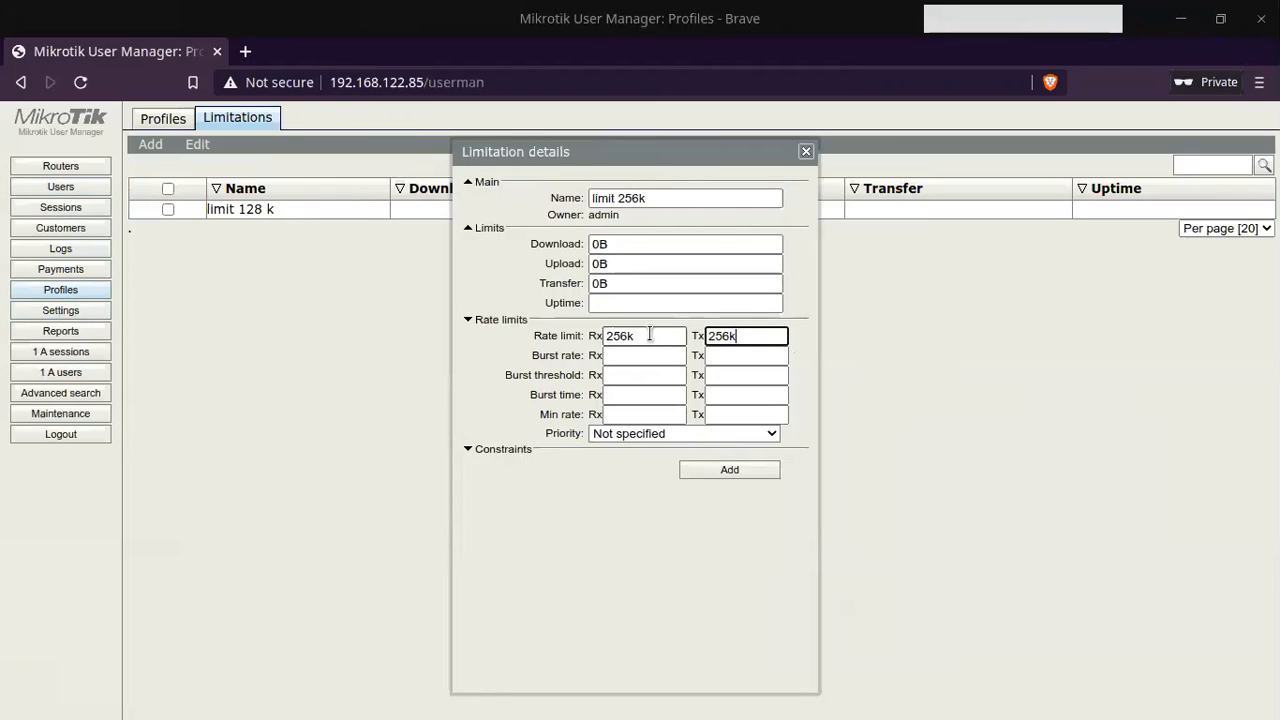
Step: Save the limitation and create a new profile named 'limit 256k'
click(730, 470)
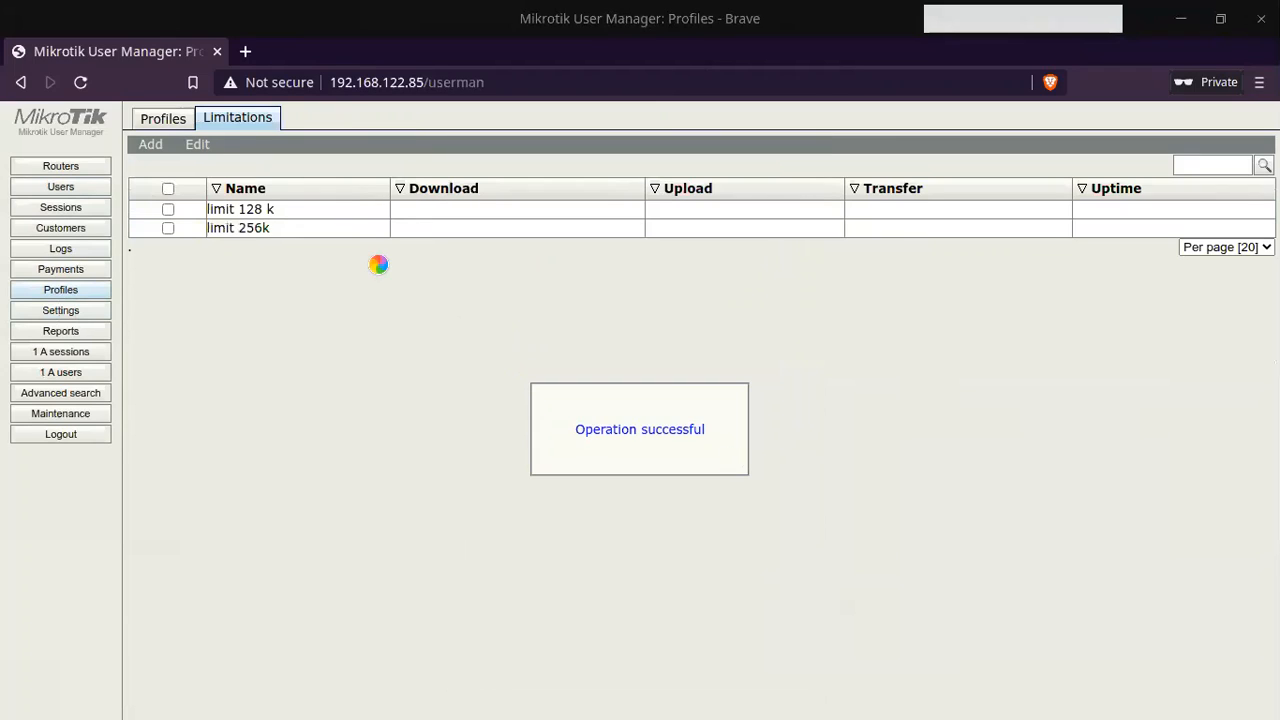
click(168, 120)
click(436, 146)
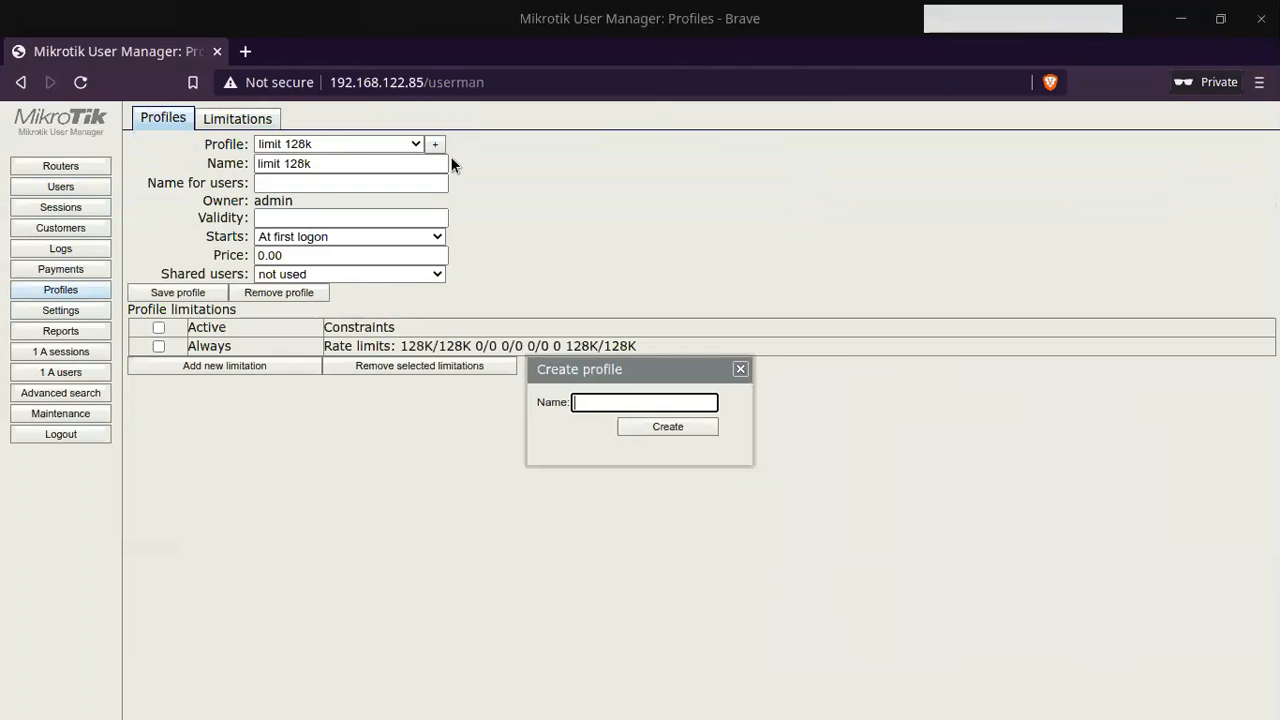
text(limit 256k)
click(672, 426)
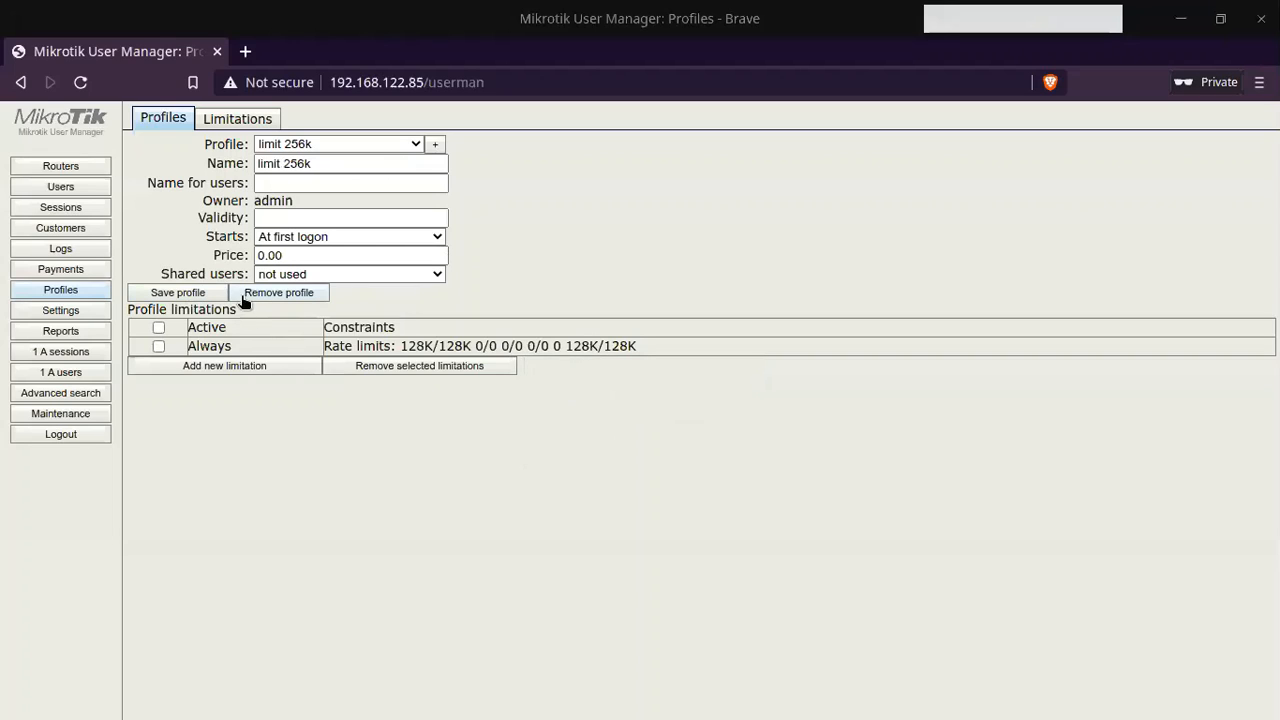
Step: Attach the limit 256k limitation to the profile and return to the Users list
click(273, 368)
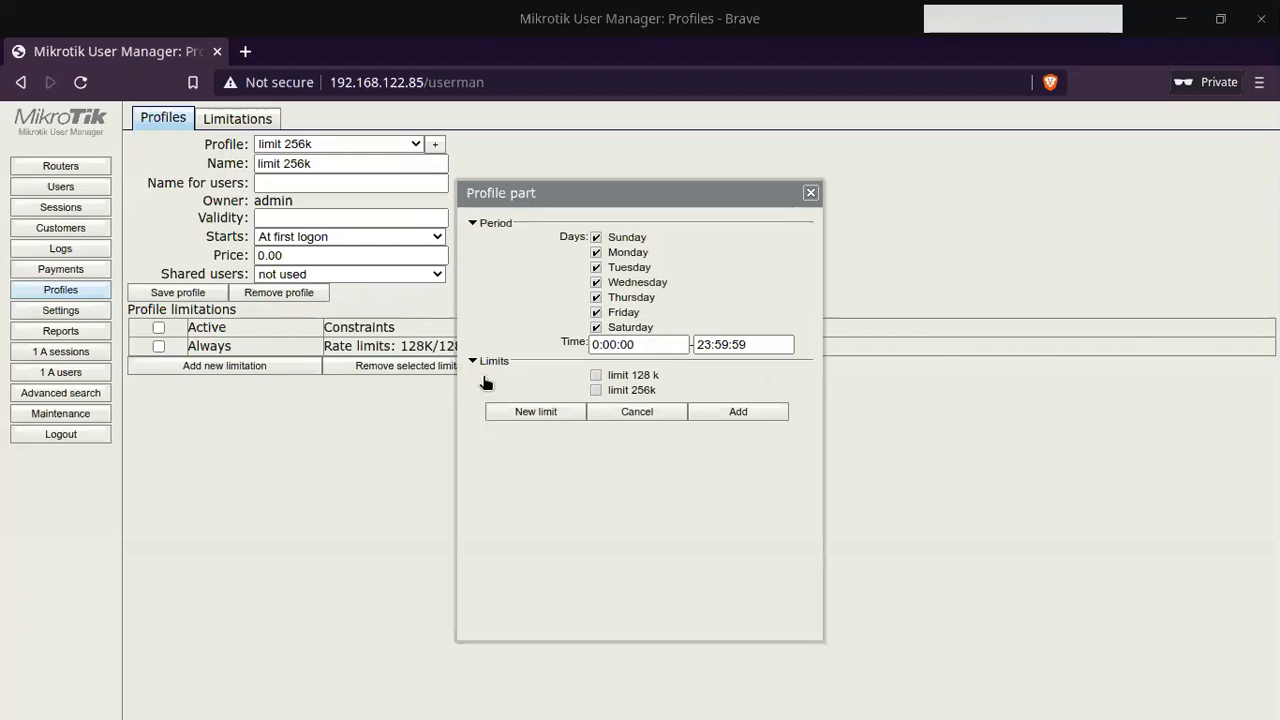
click(630, 392)
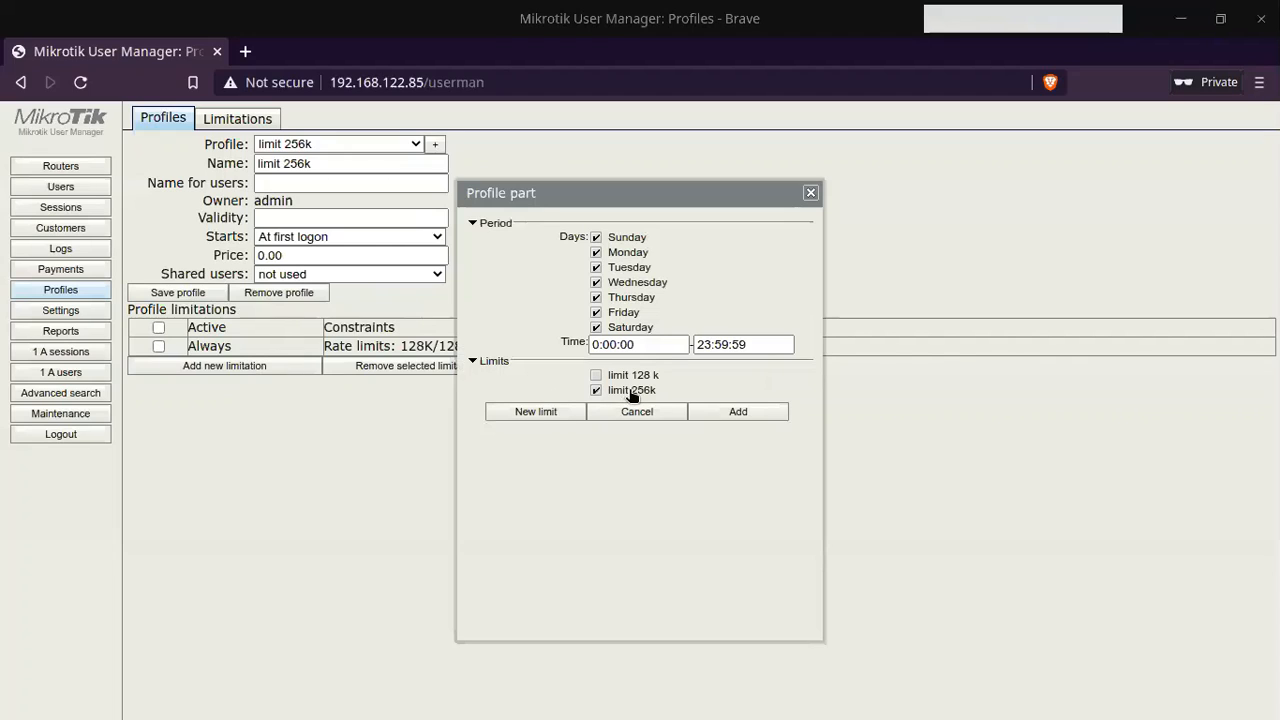
click(750, 412)
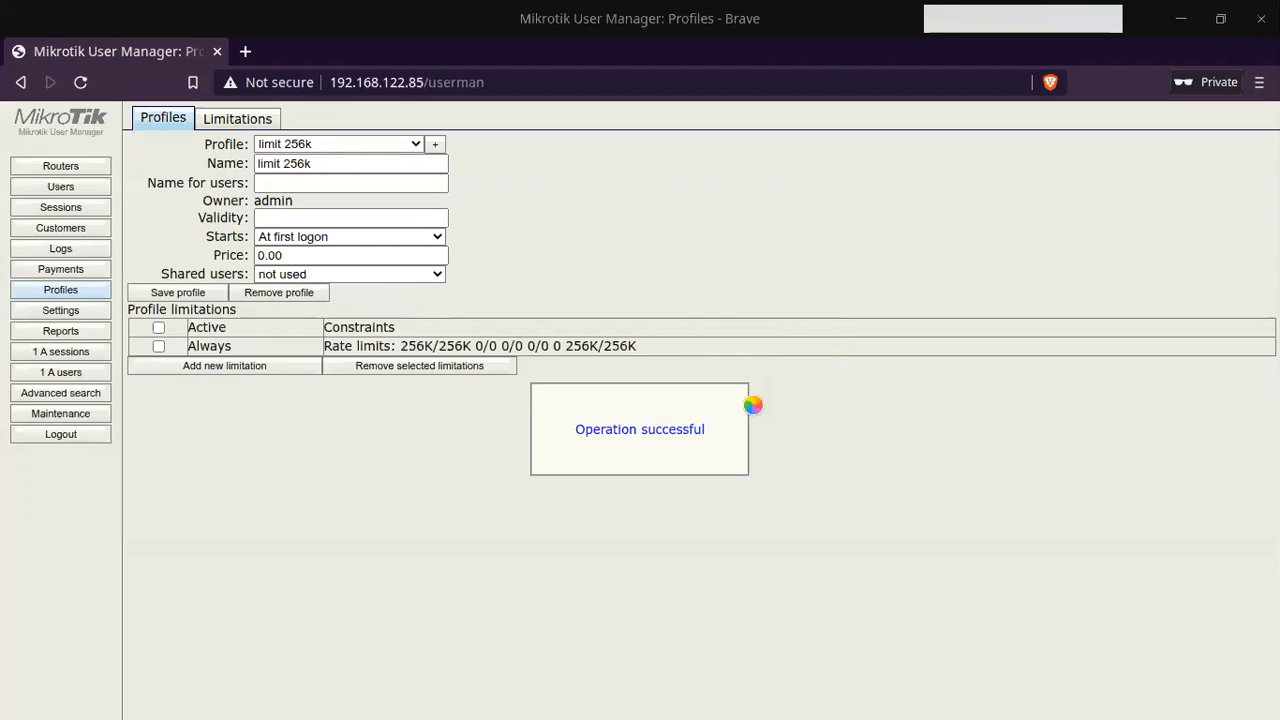
click(69, 190)
Step: Add user 'user1' with a password on the limit 256k profile
mouse_move(151, 118)
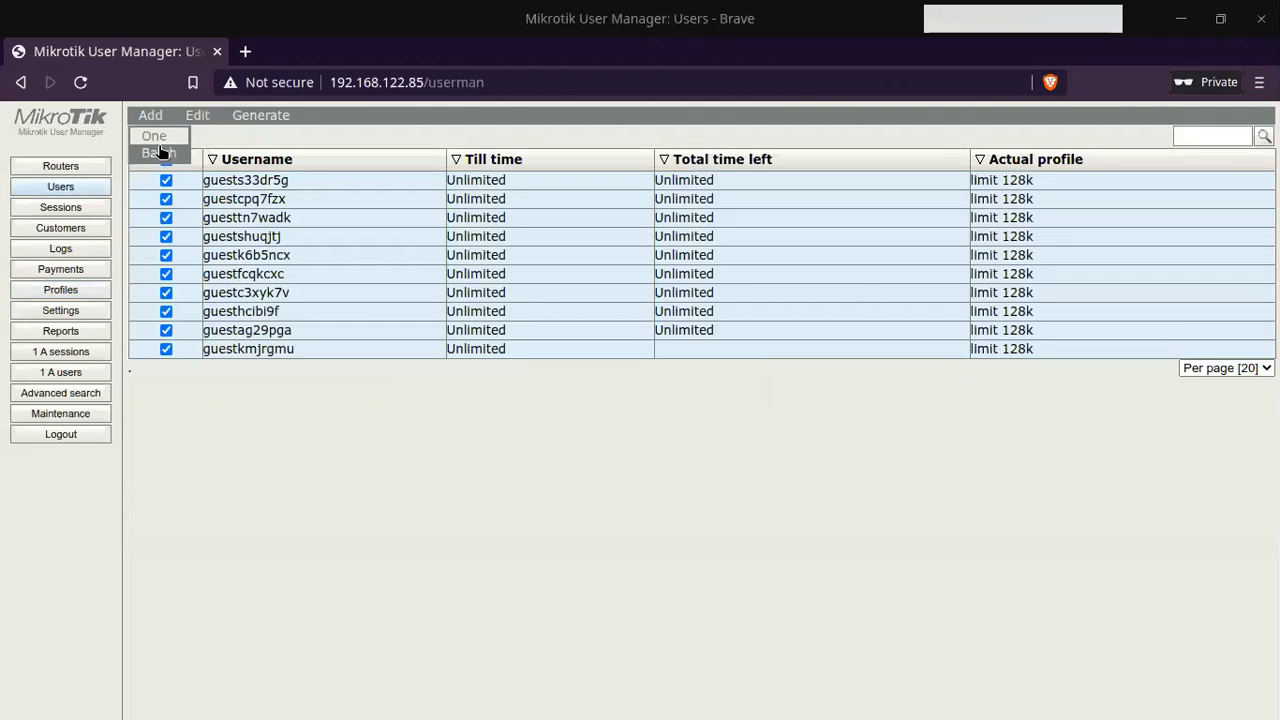
click(160, 152)
click(695, 226)
click(695, 238)
double_click(490, 223)
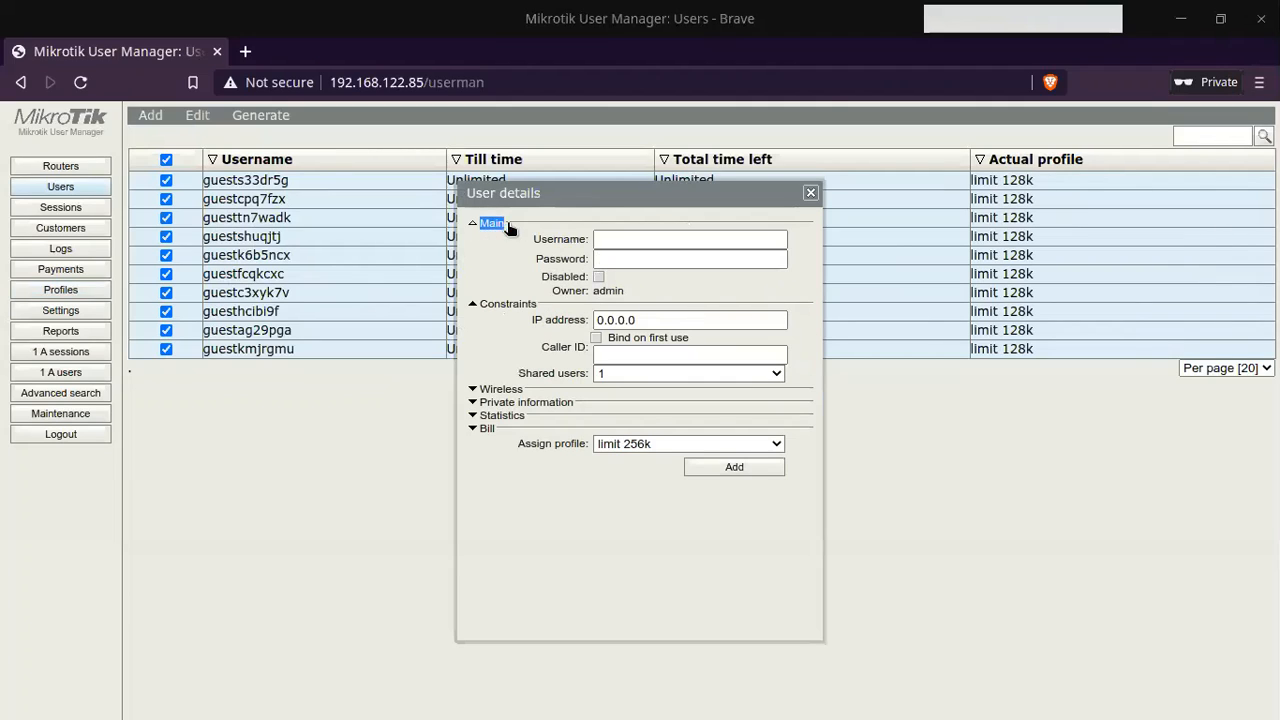
click(636, 231)
text(user1)
key(Tab)
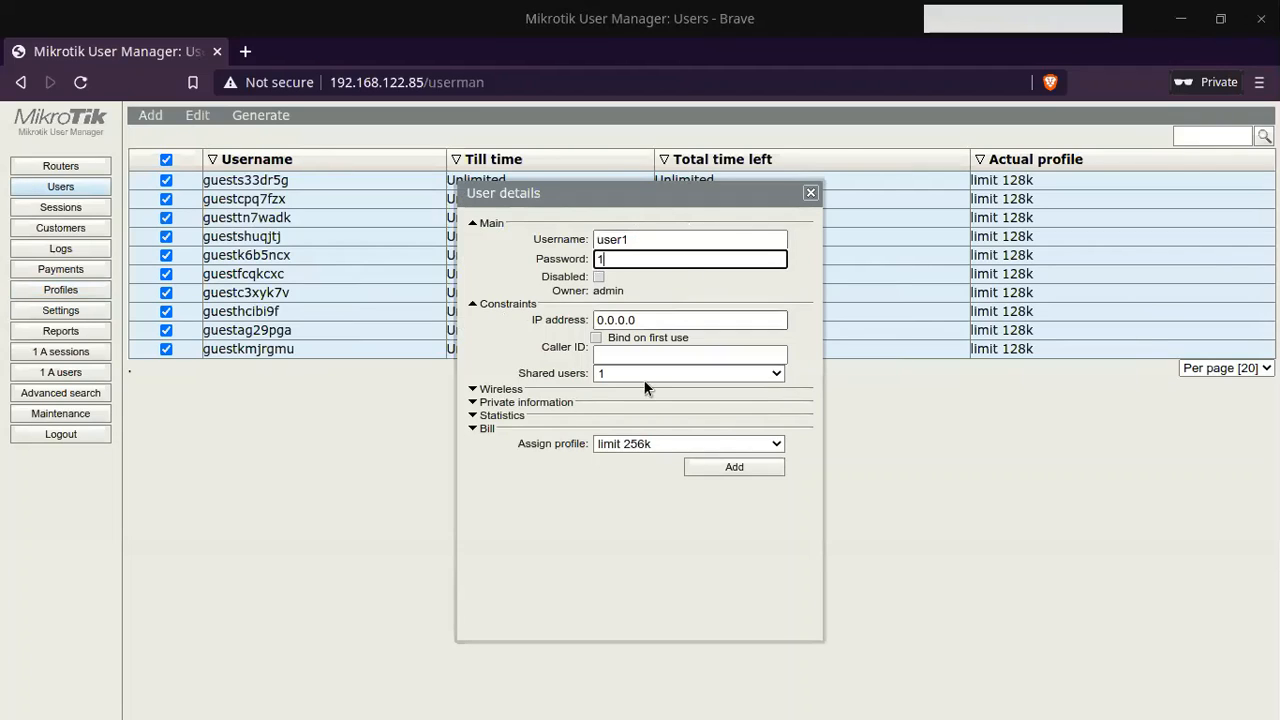
click(730, 467)
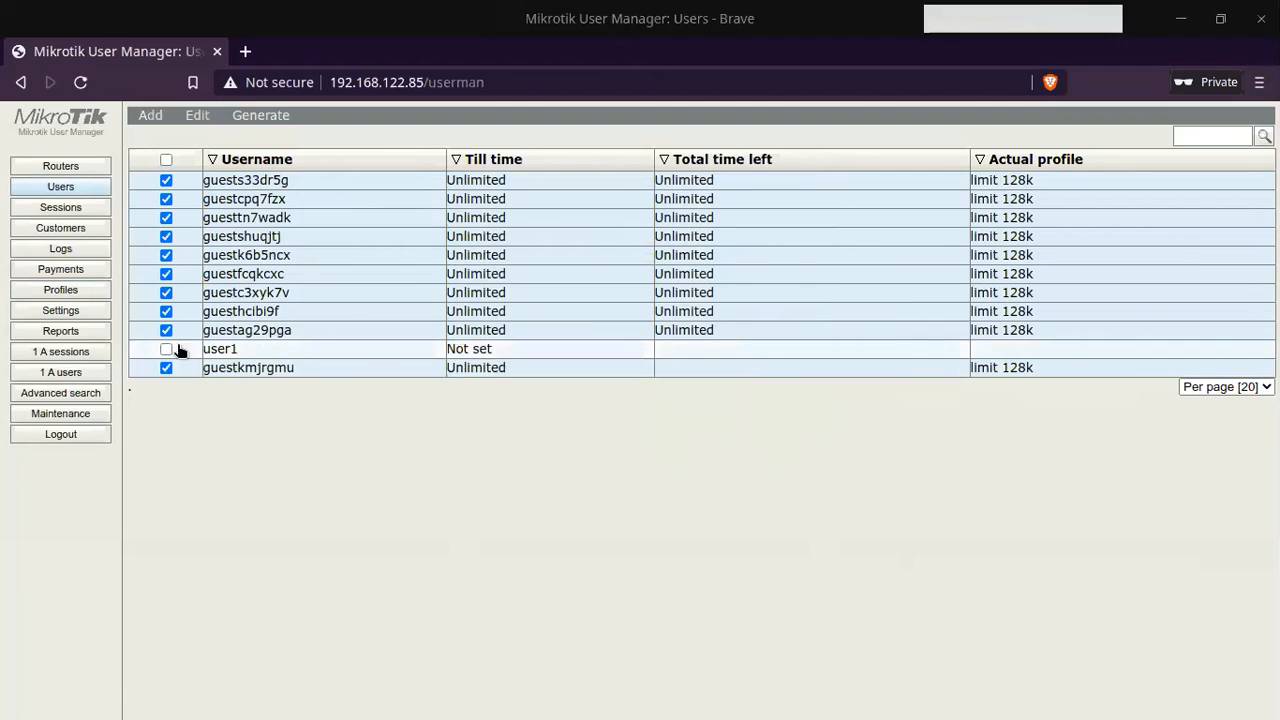
Step: Enable user1 and view the Active sessions page
click(166, 349)
click(192, 117)
click(213, 157)
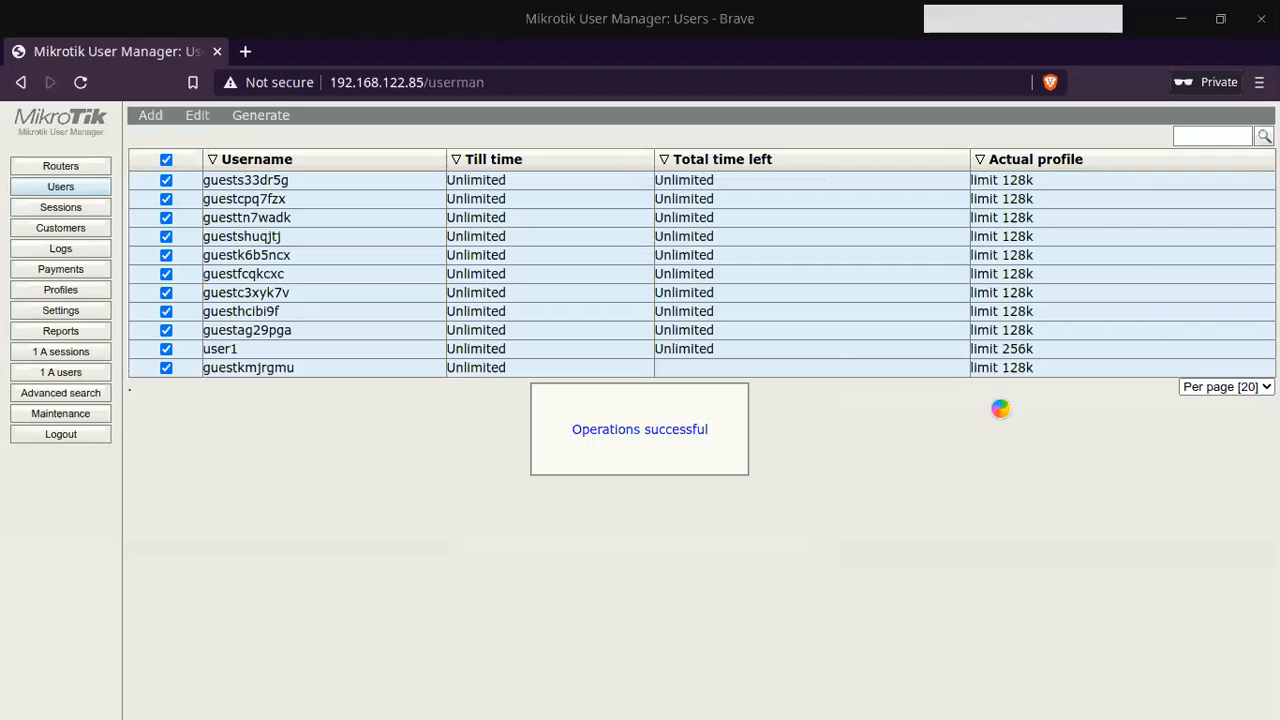
click(76, 354)
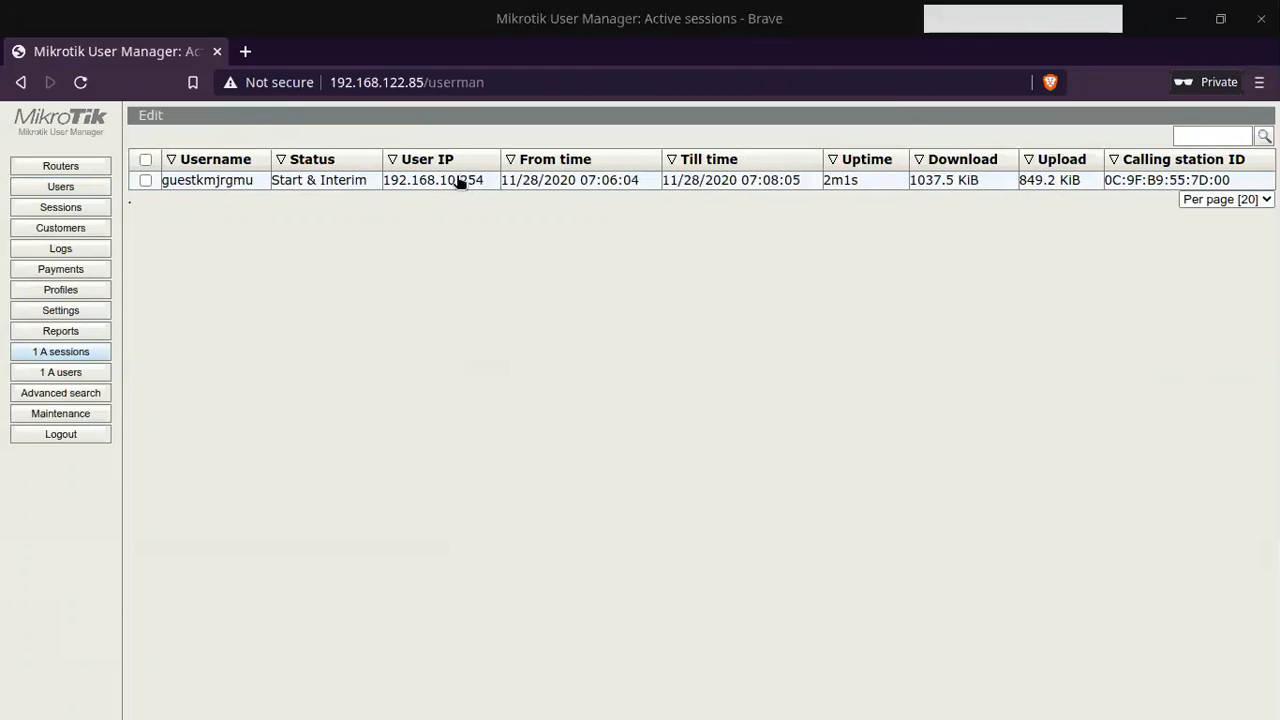
Step: Switch to the client VM's Firefox and log the guest out on the hotspot status page
key(alt+Tab)
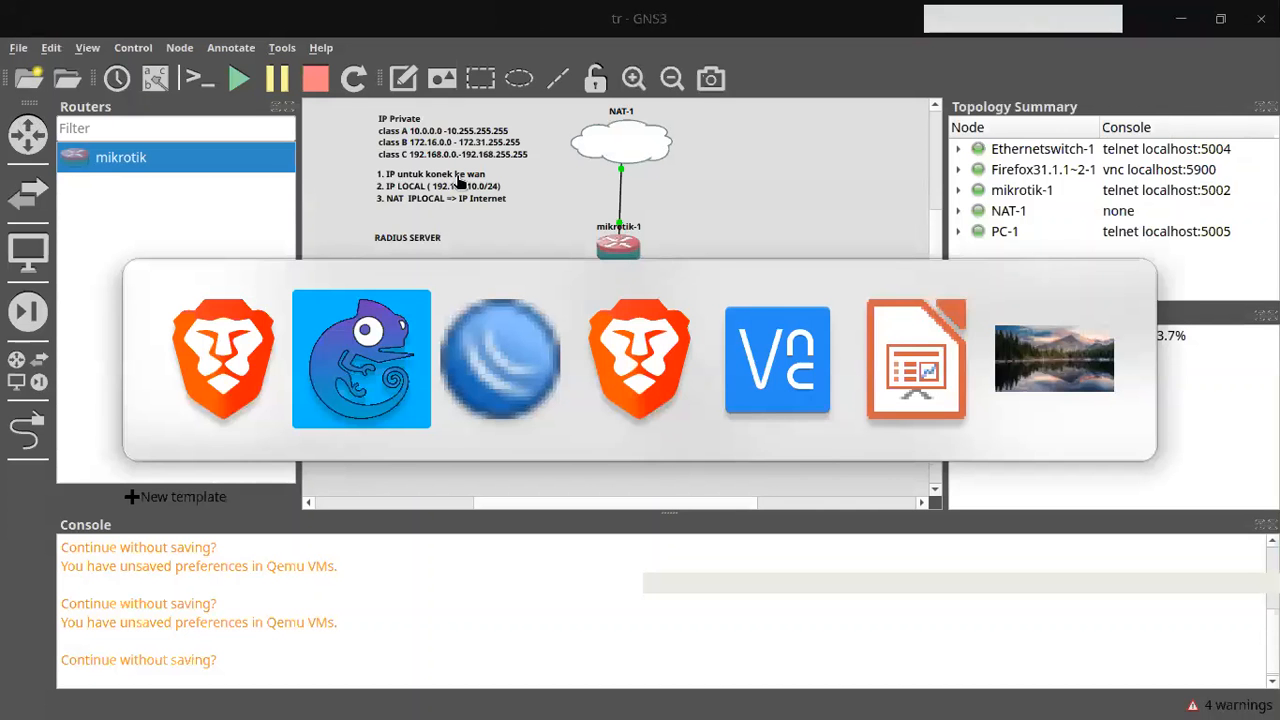
key(alt+Tab)
key(alt+Tab)
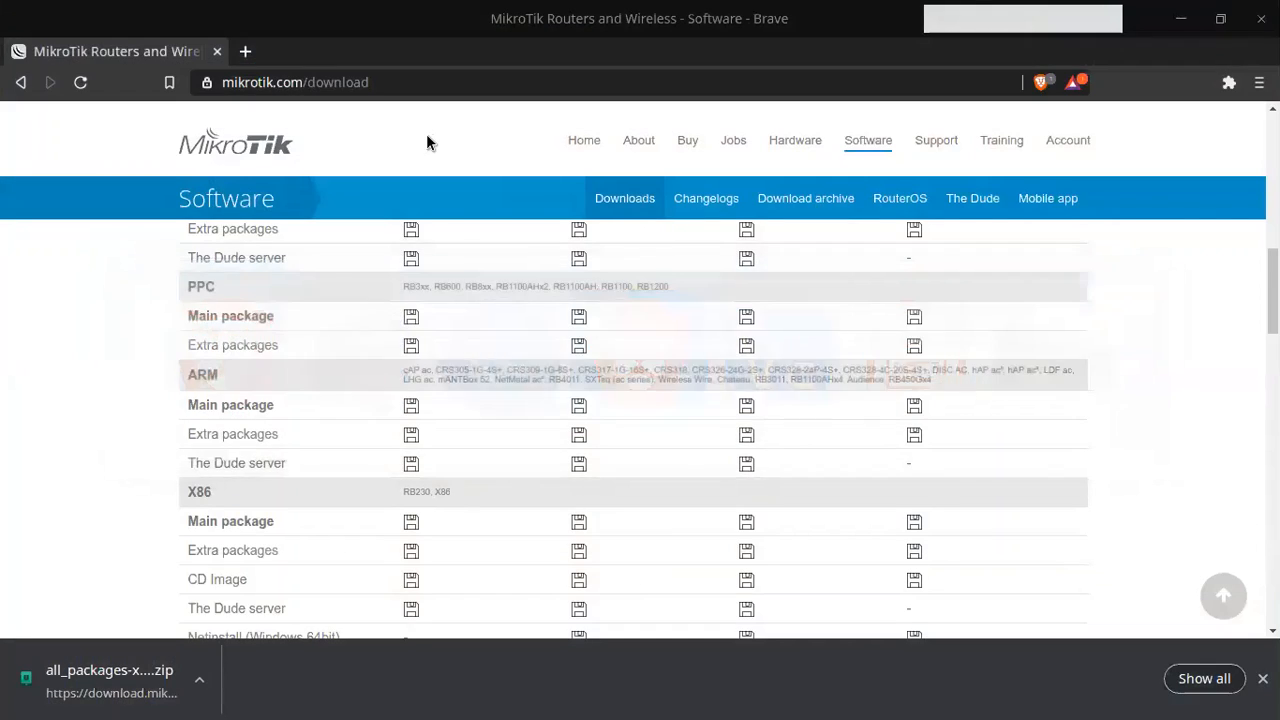
key(alt+Tab)
key(alt+Tab)
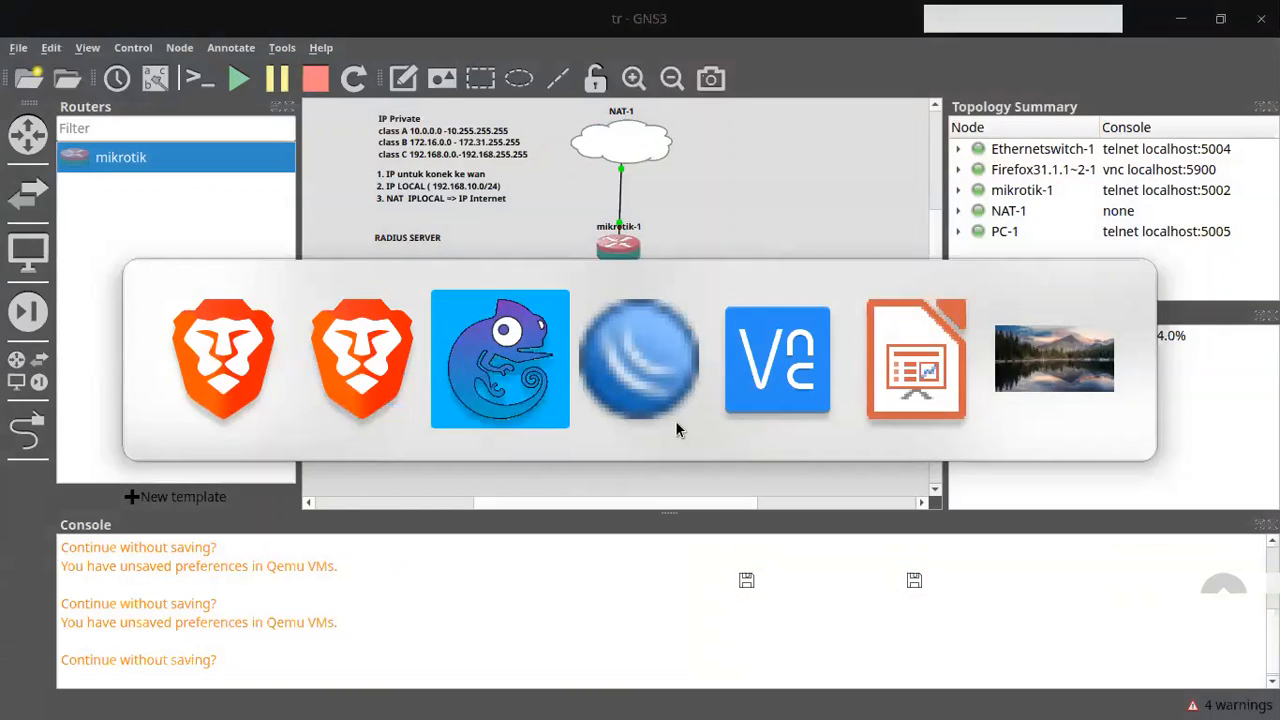
key(alt+Tab)
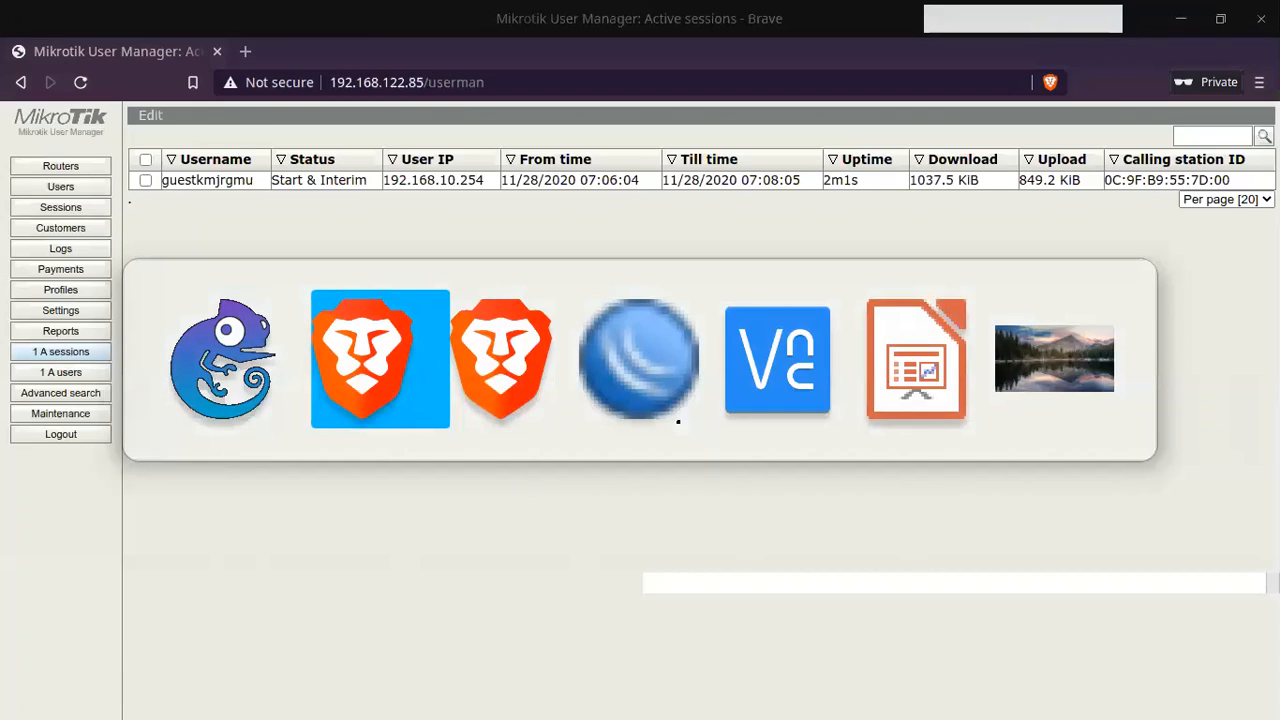
key(alt+Tab)
key(alt+Tab)
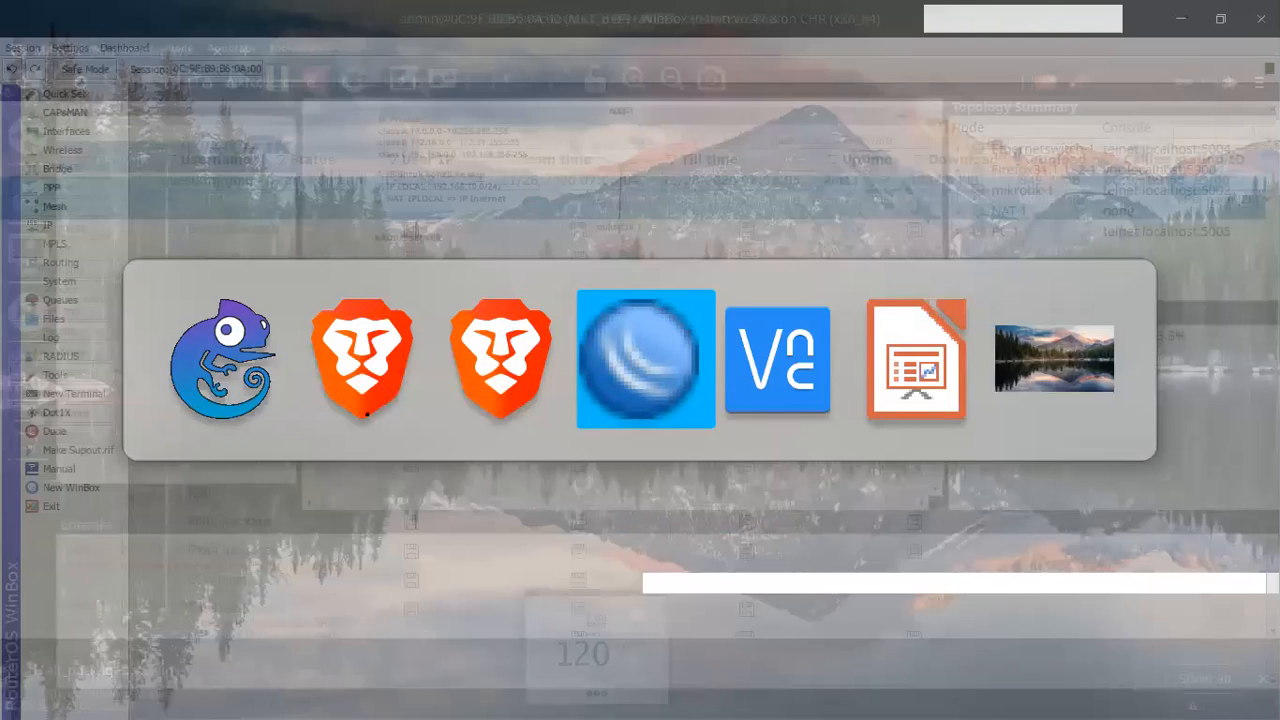
key(alt+Tab)
click(418, 456)
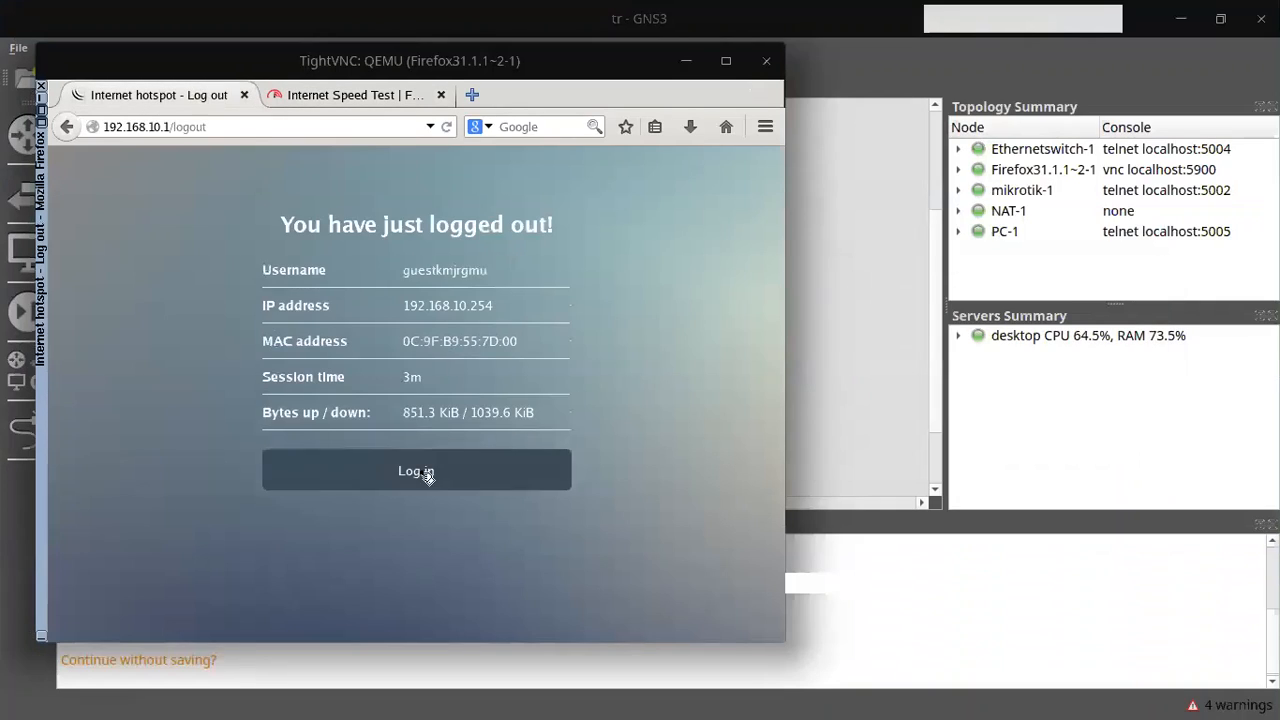
Step: Reload the hotspot root address, log out again, and open the hotspot in a new private window
click(262, 127)
key(BackSpace)
key(BackSpace)
key(BackSpace)
key(BackSpace)
key(BackSpace)
key(BackSpace)
key(BackSpace)
key(Return)
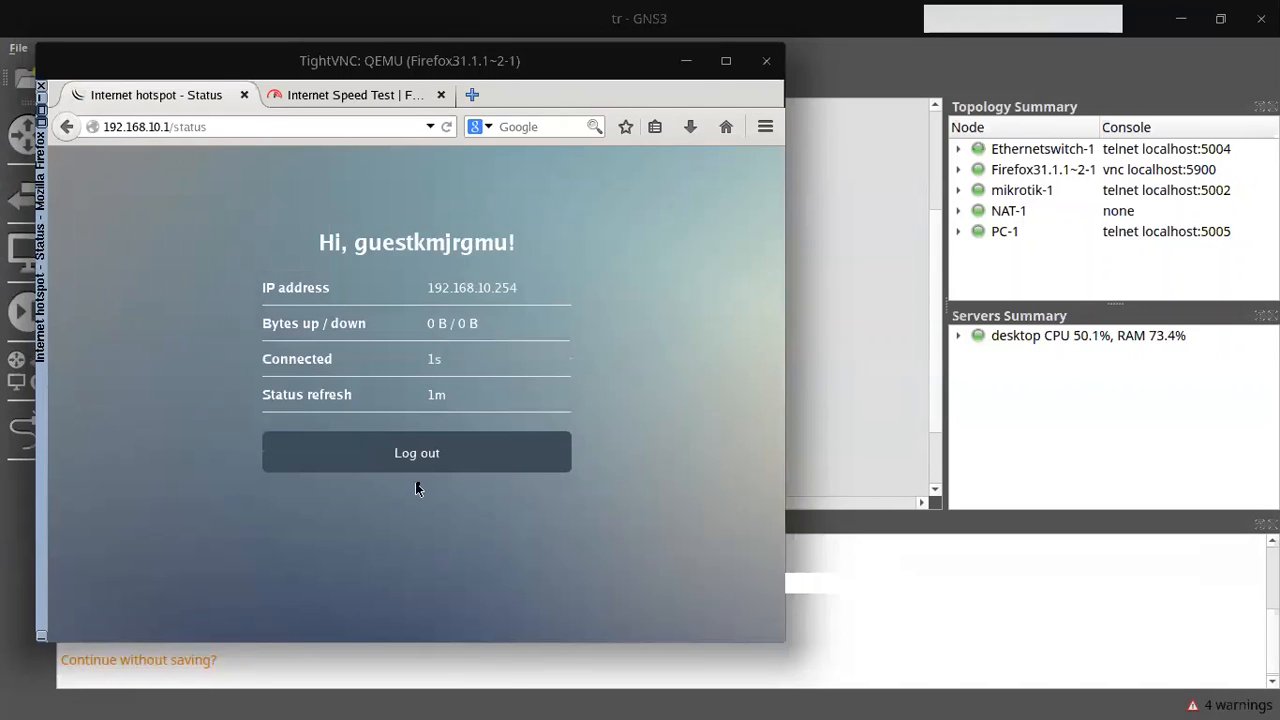
click(424, 459)
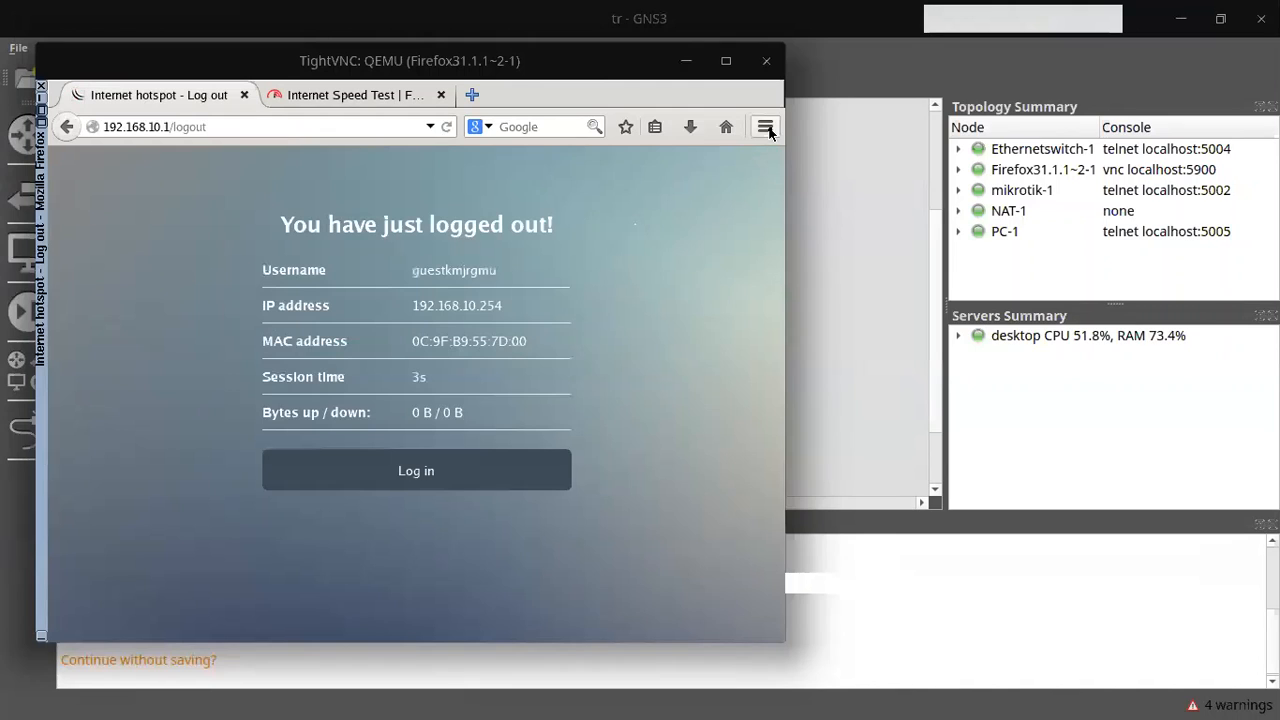
click(765, 127)
click(614, 262)
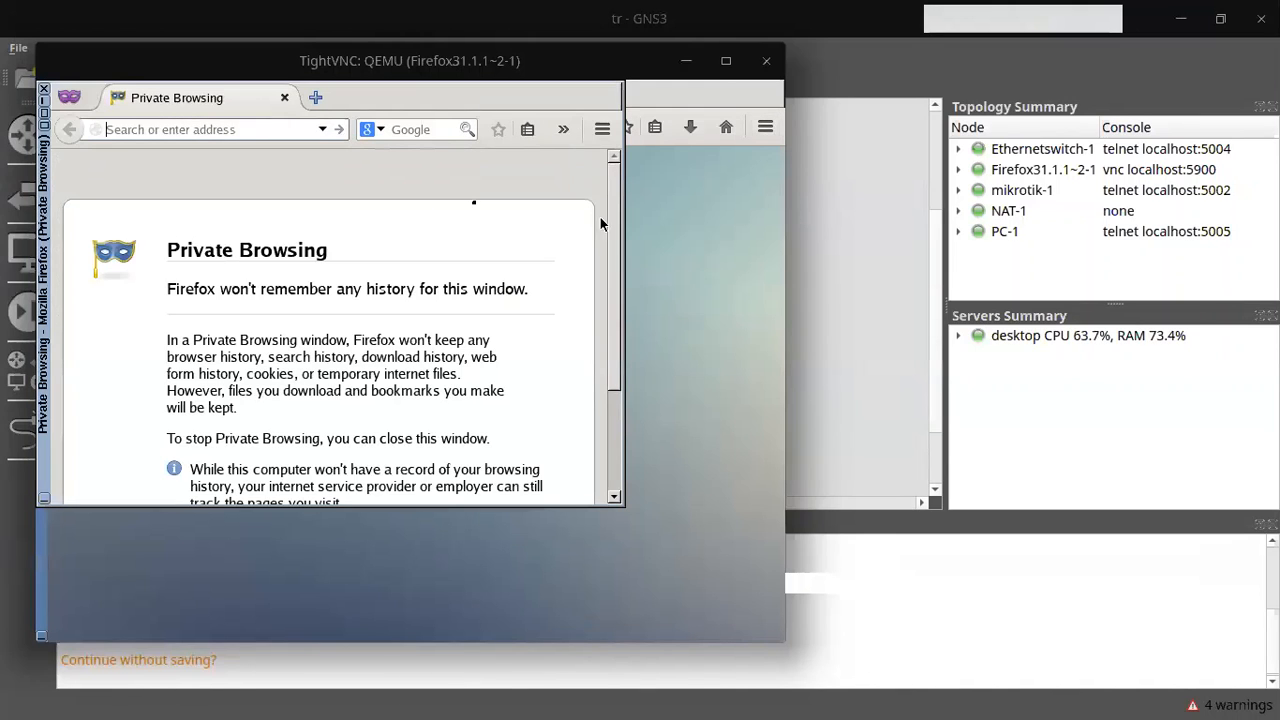
text(192.168.10.1/)
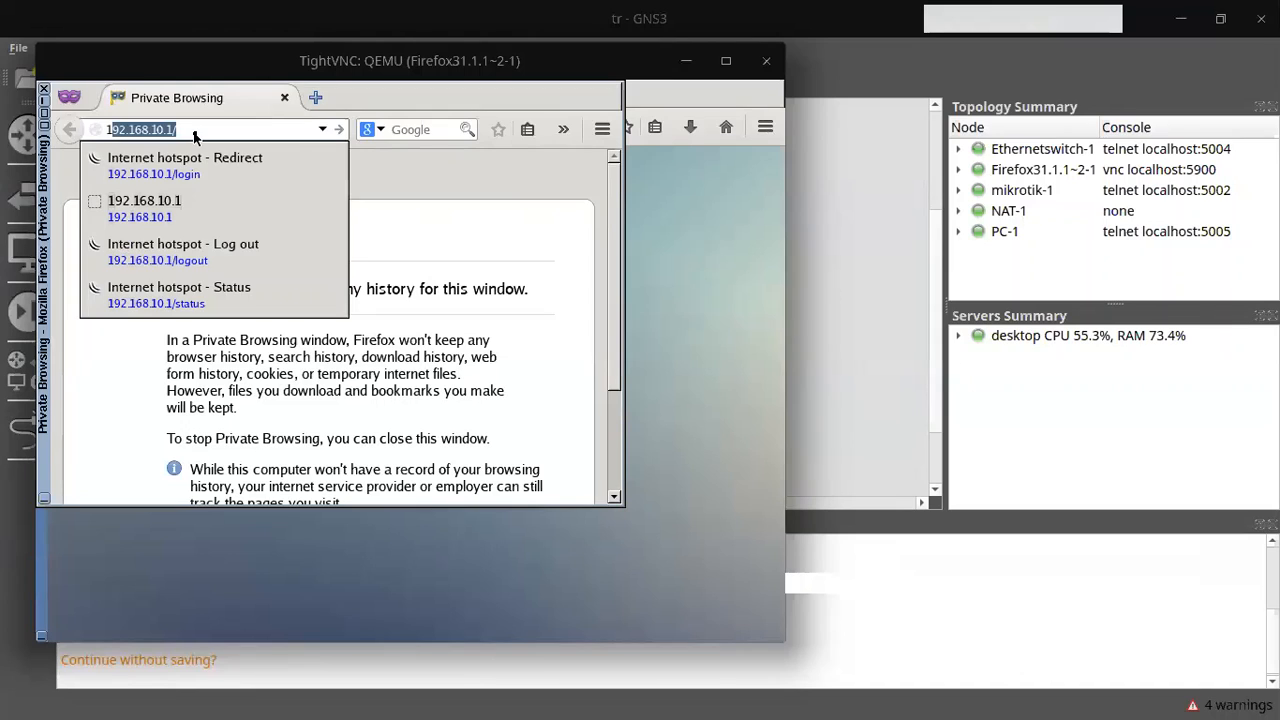
key(Return)
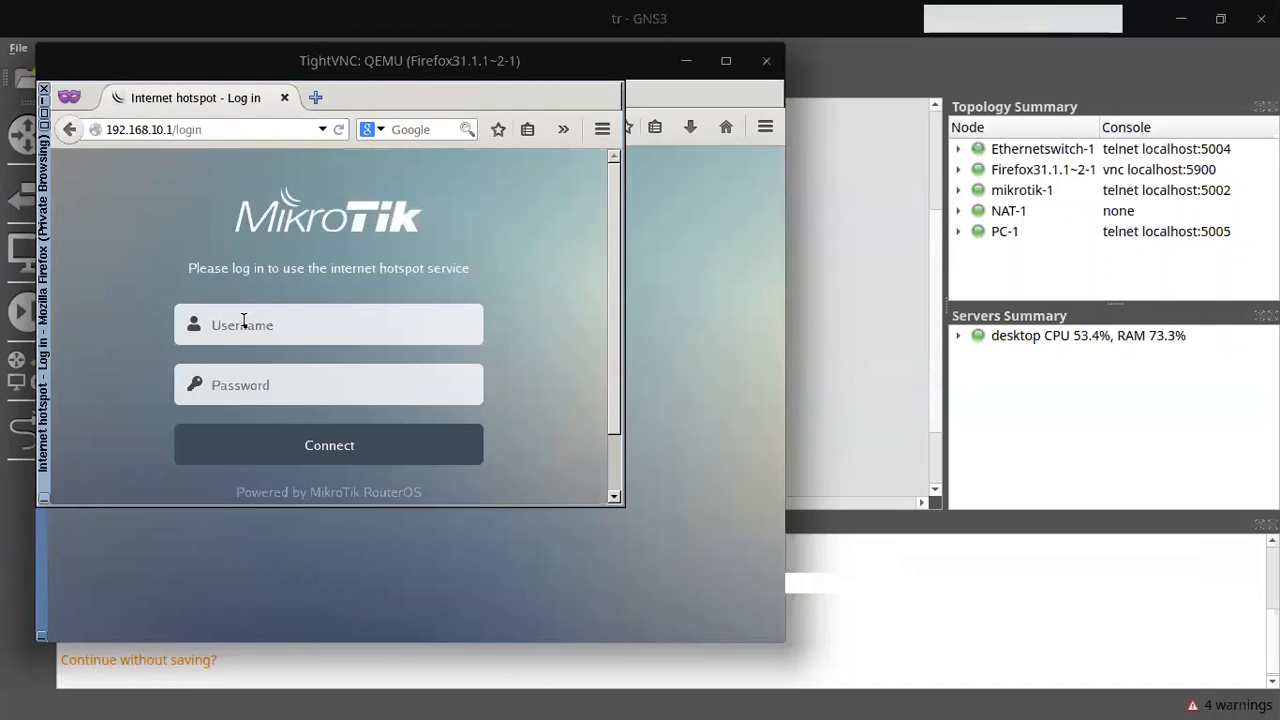
Step: Log in to the hotspot as 'user1' with its password and close the old two-tab window
click(257, 341)
text(user1)
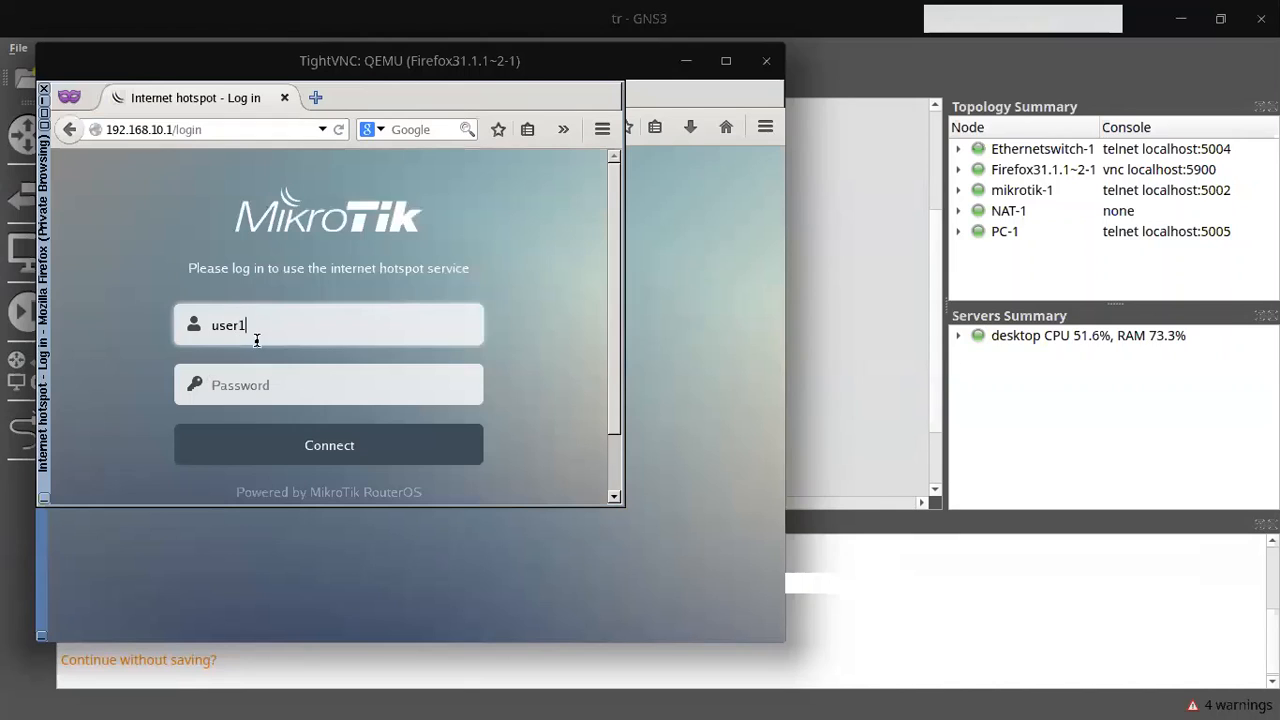
key(Tab)
text(p)
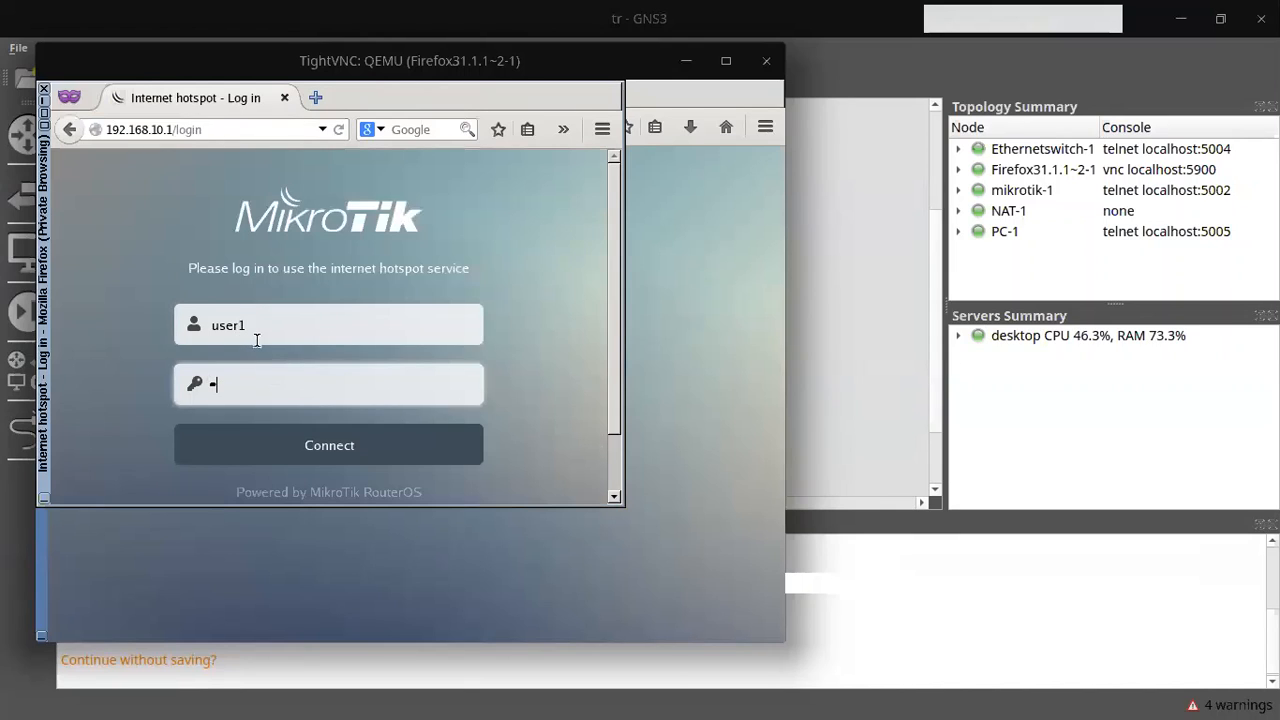
click(300, 440)
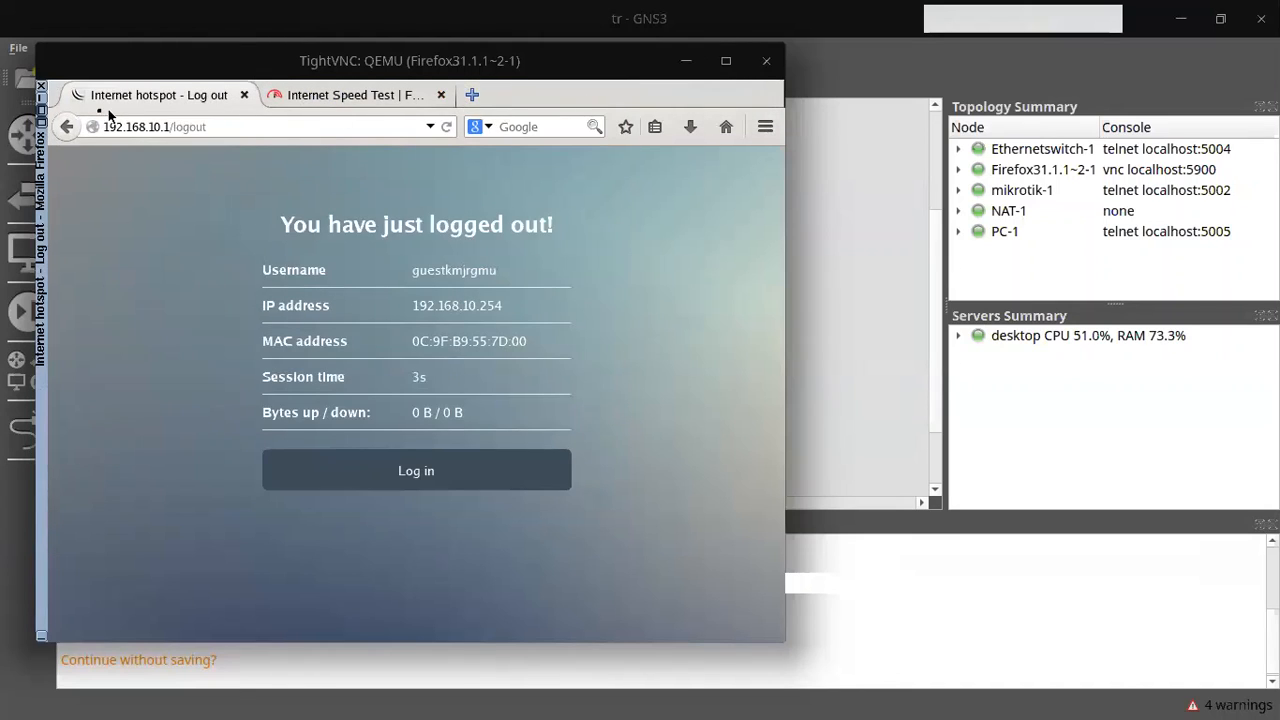
click(41, 87)
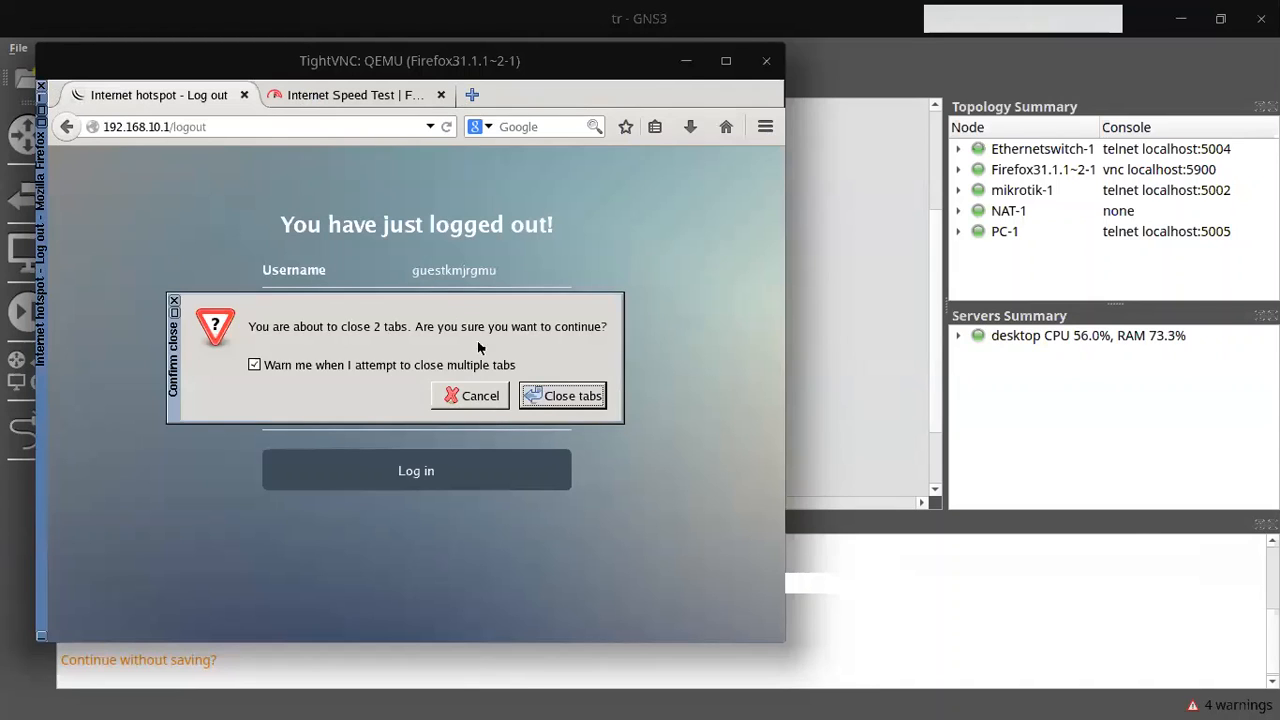
click(560, 396)
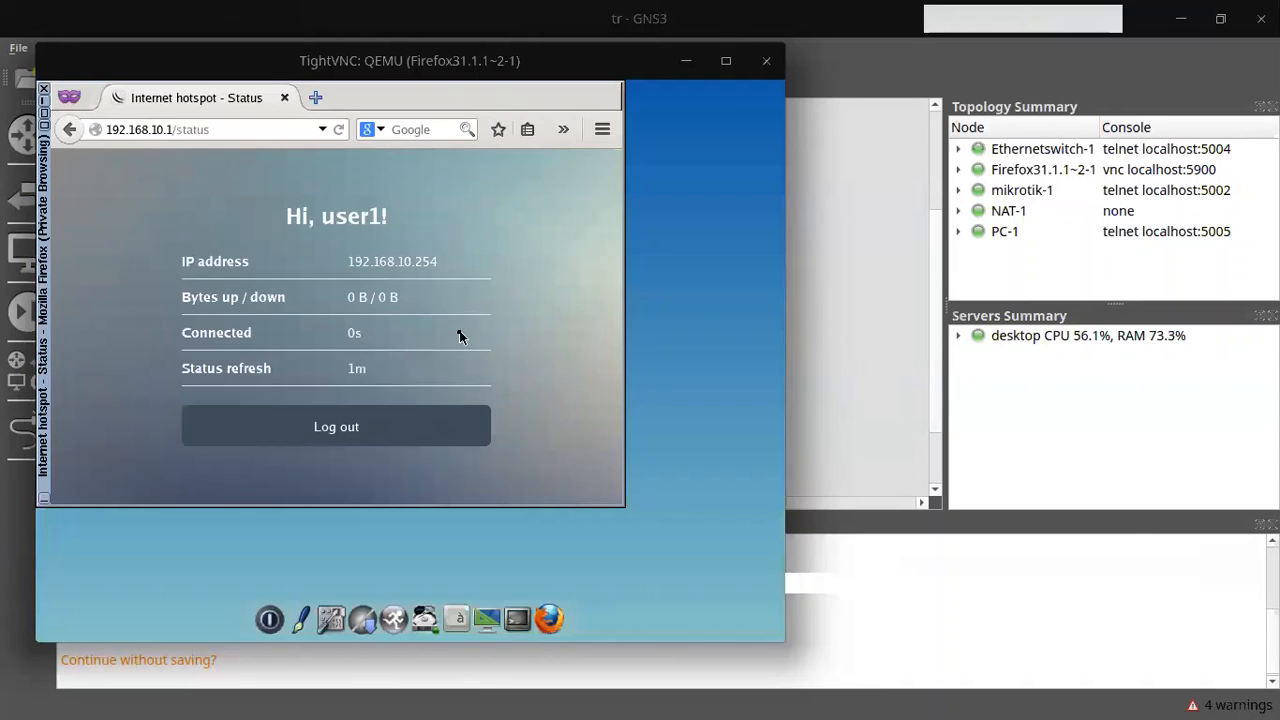
Step: Run the Fast.com speed test in a new Firefox tab, measuring 190 Kbps for the 256k user
click(315, 97)
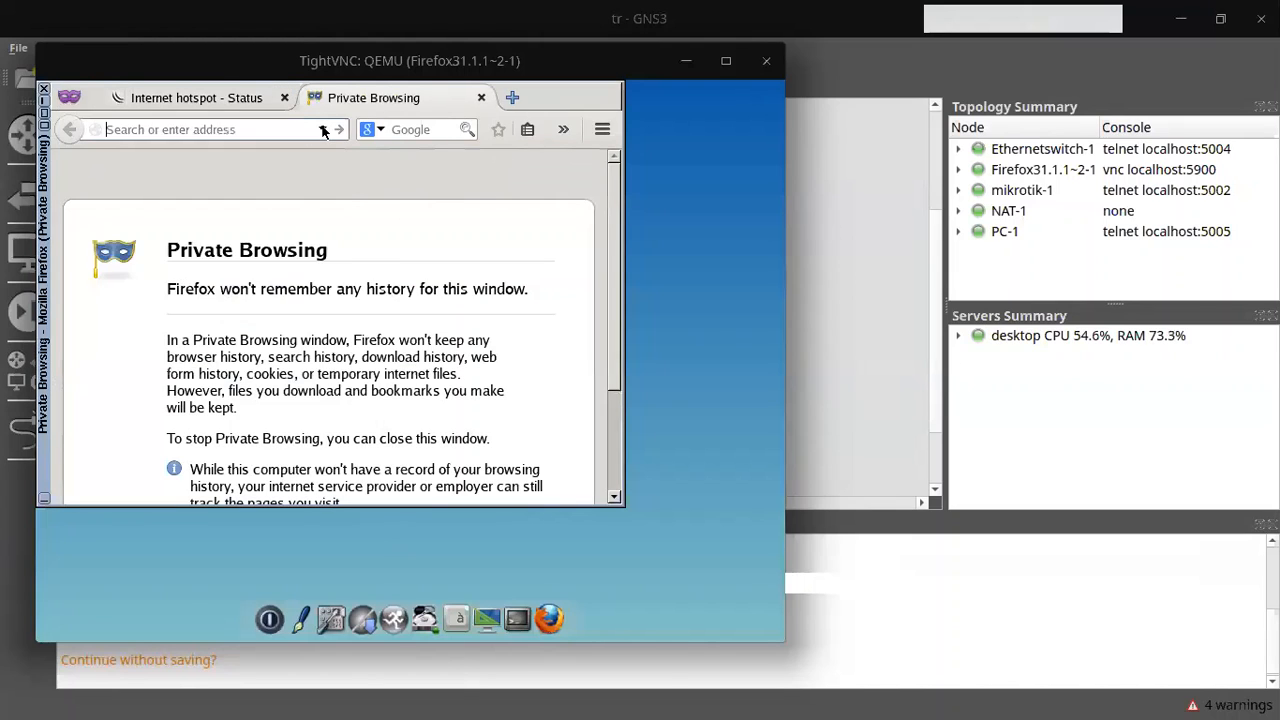
text(fast.com/)
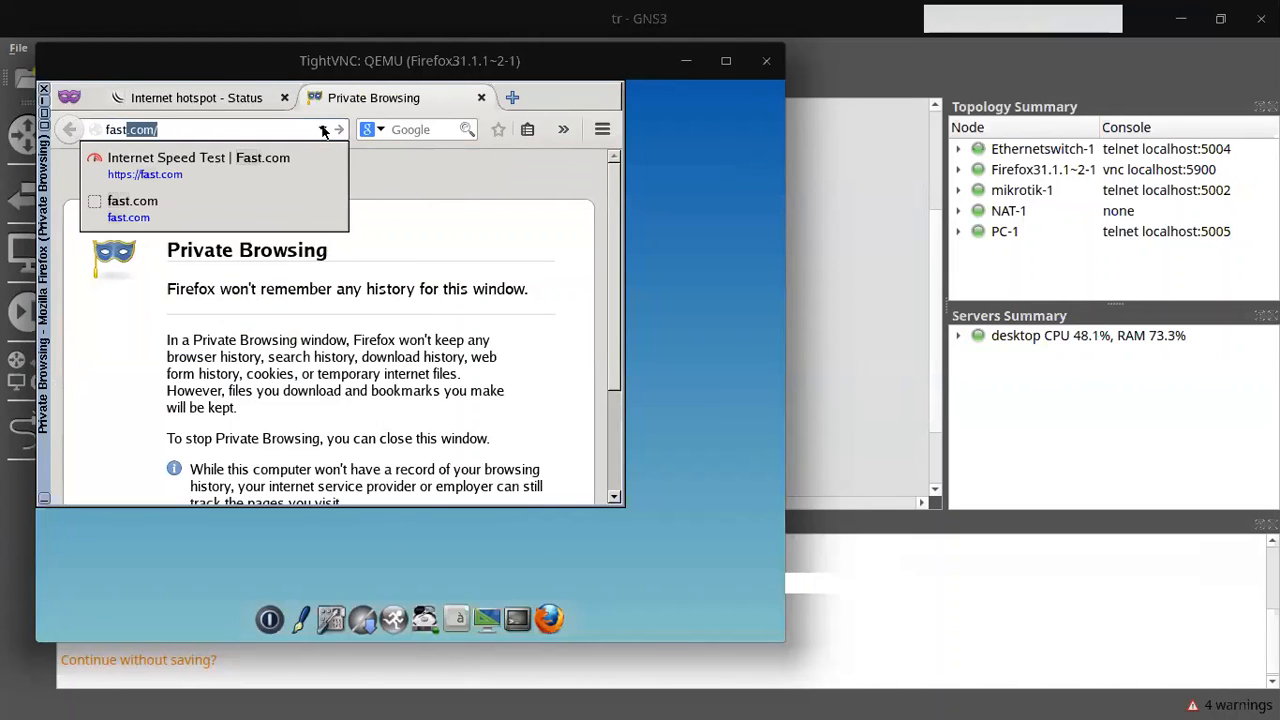
key(Return)
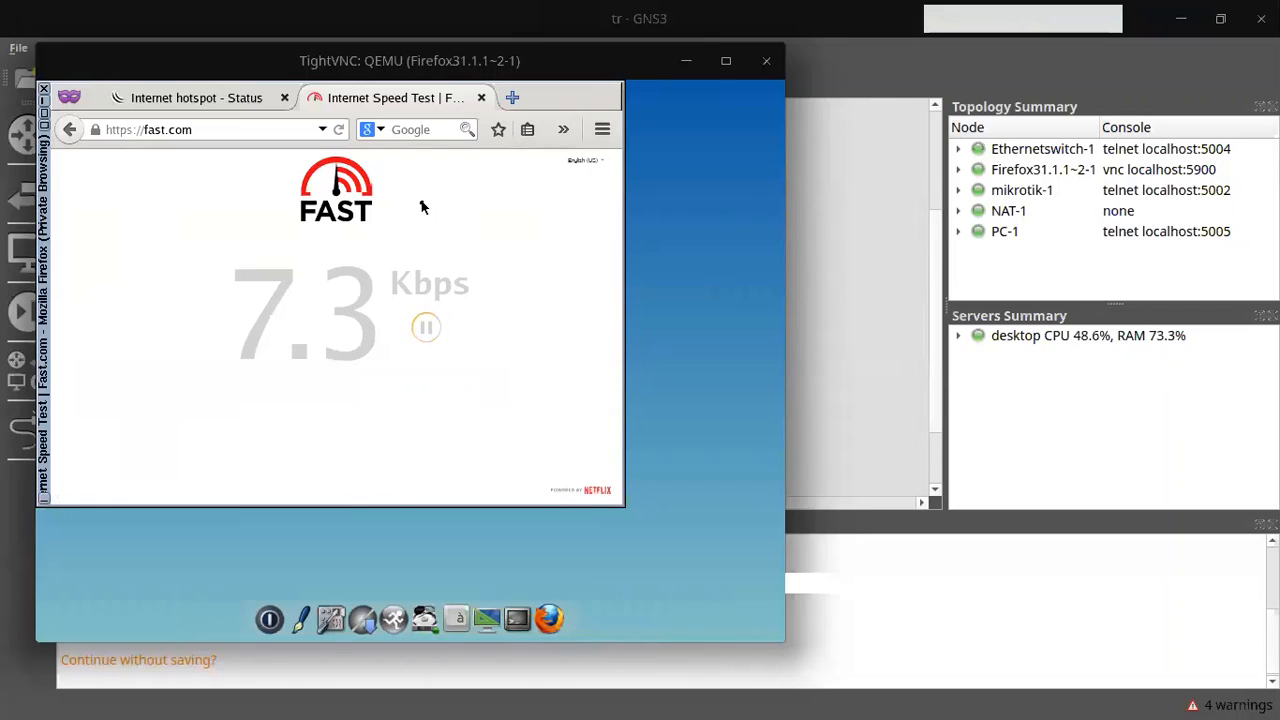
key(alt)
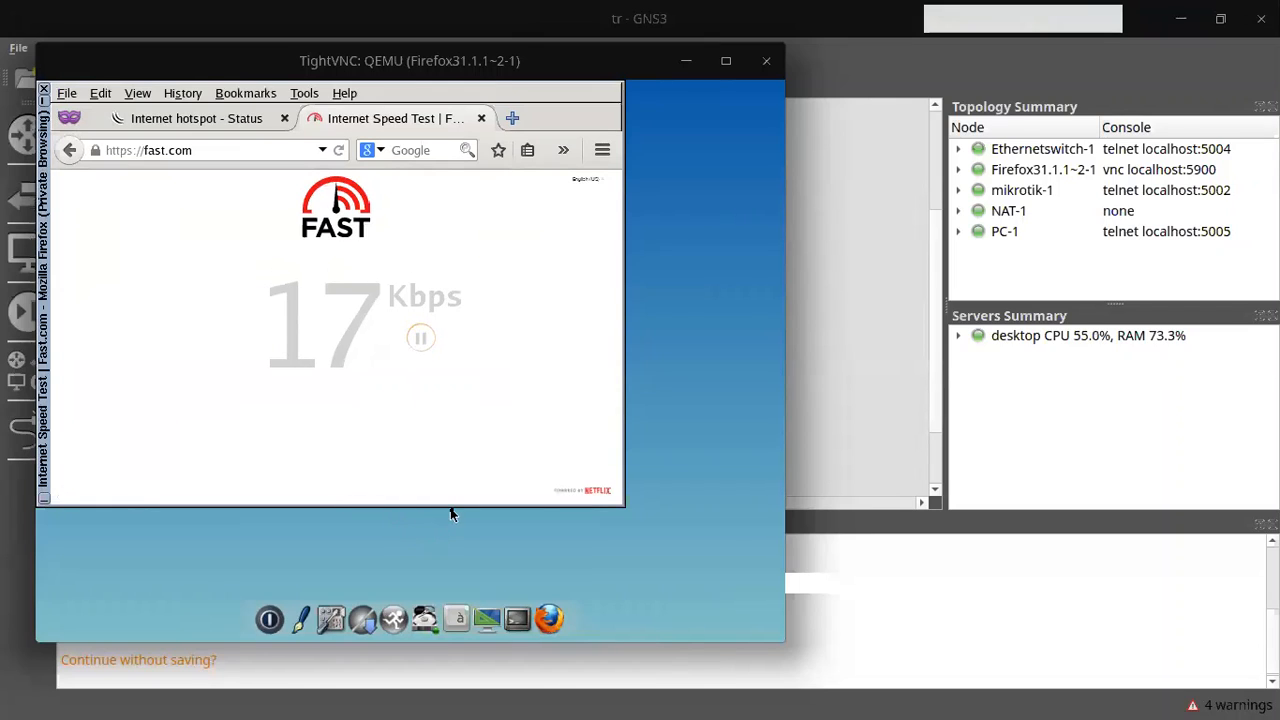
click(480, 237)
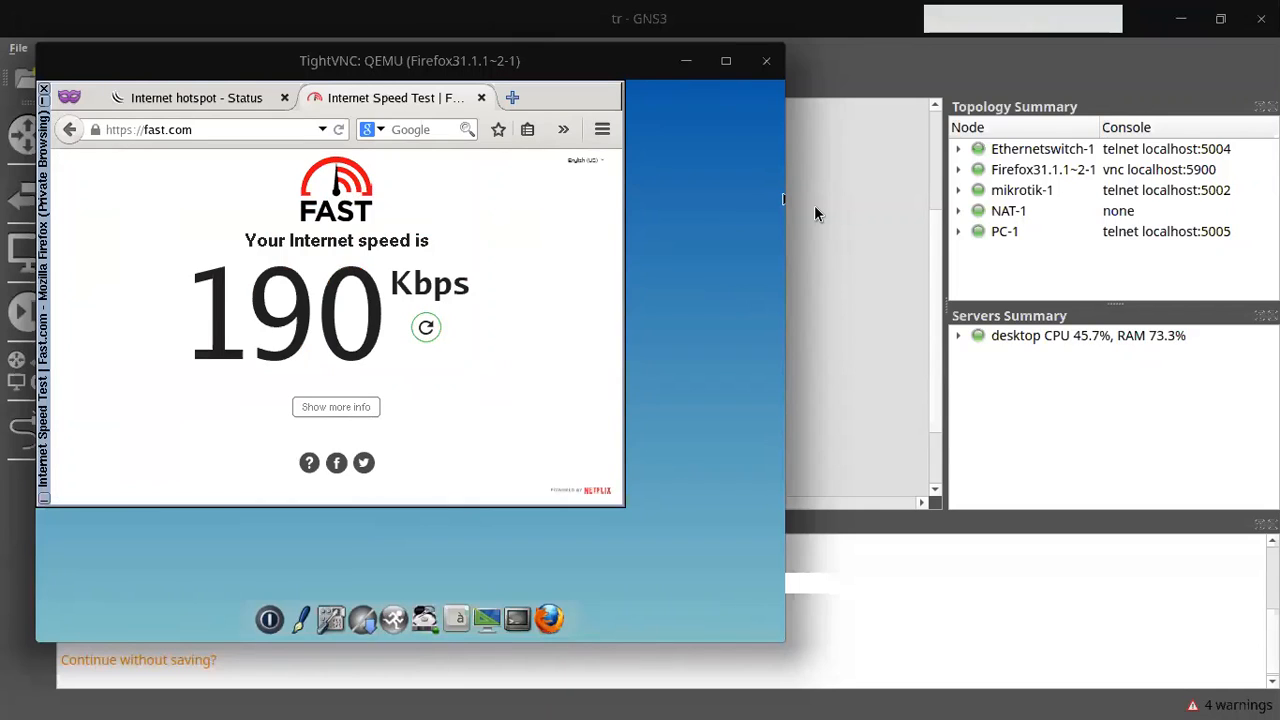
Step: Rerun the speed test, then check the active hotspot session in Brave's User Manager
click(425, 329)
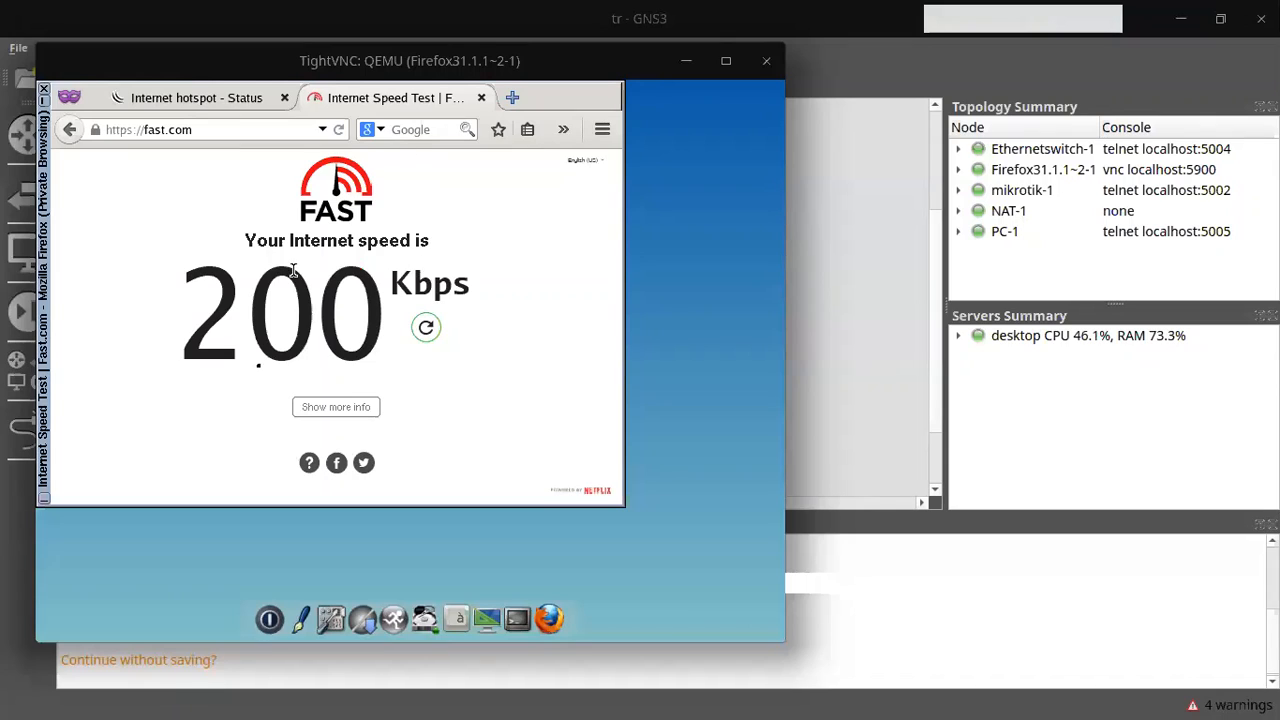
click(686, 61)
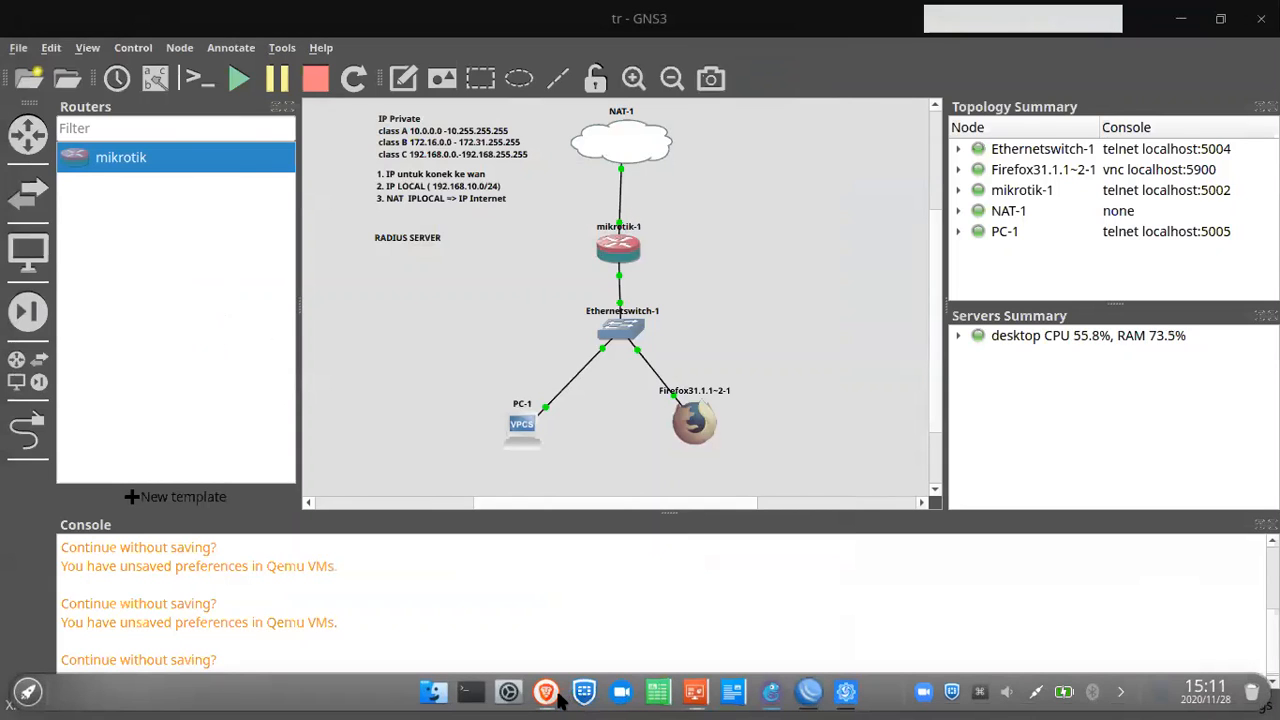
click(556, 702)
click(557, 700)
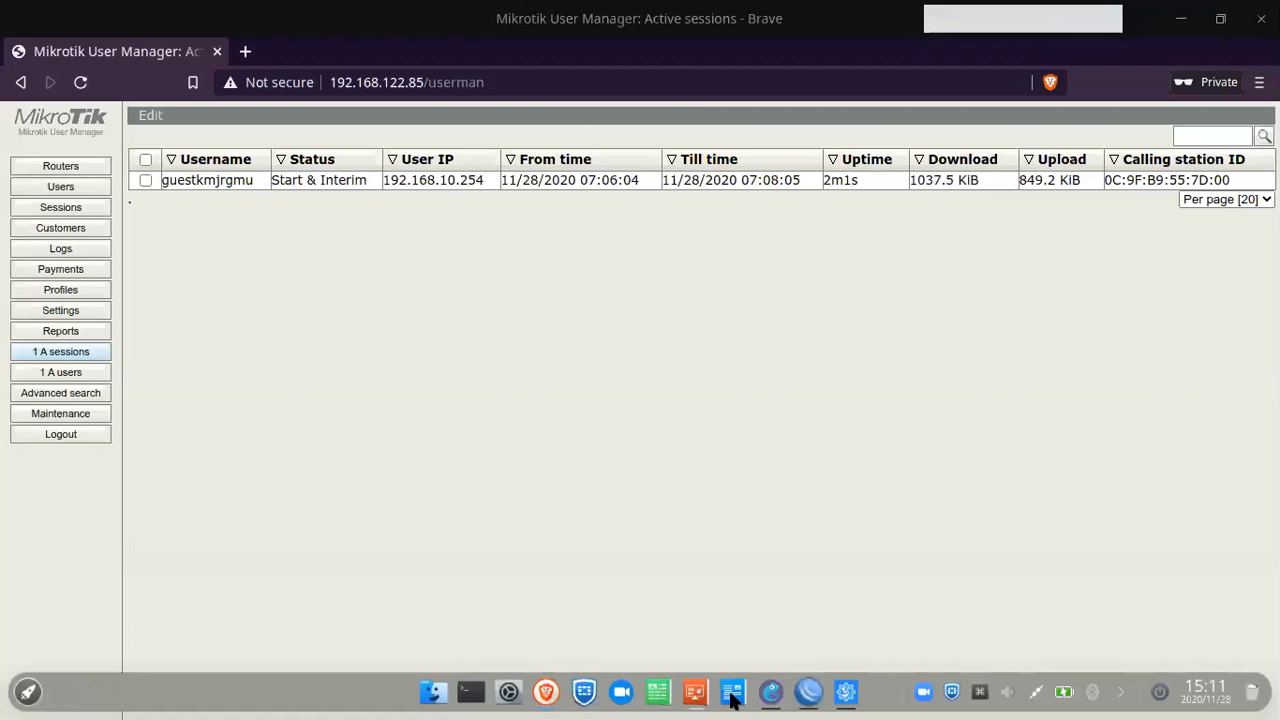
click(768, 699)
click(846, 700)
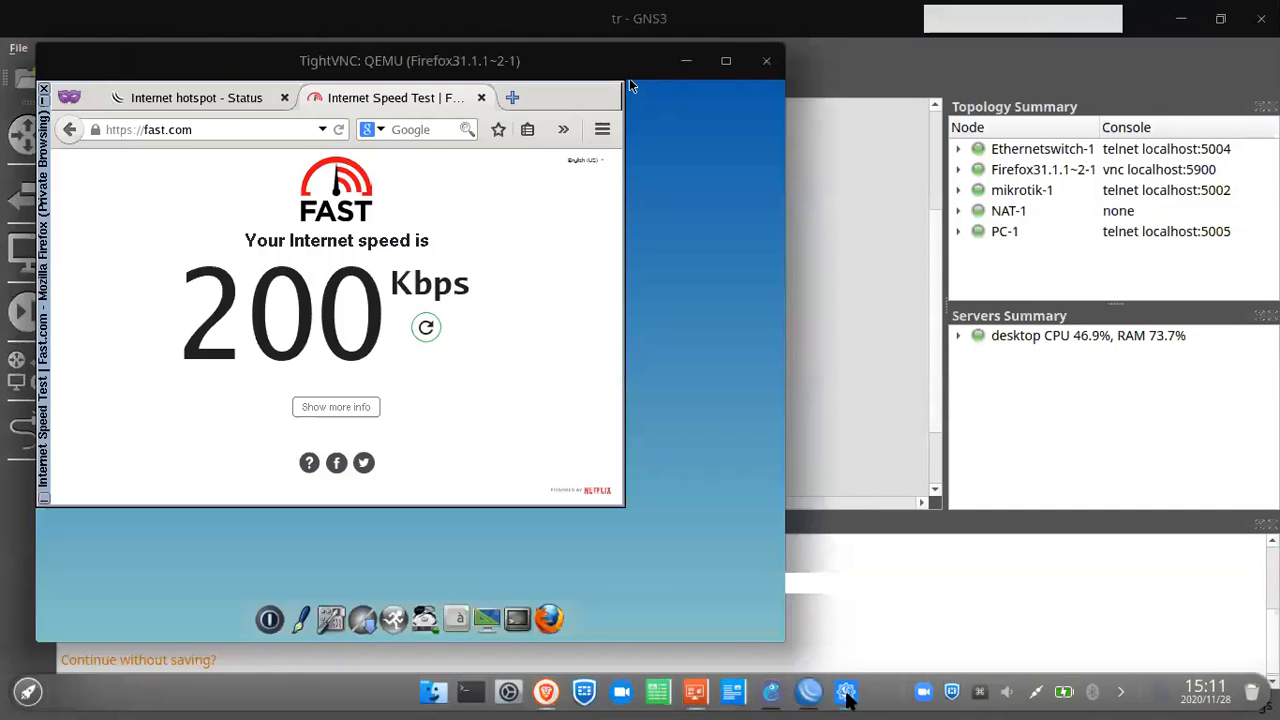
Step: Rerun the speed test once more and close Firefox along with both tabs
click(428, 325)
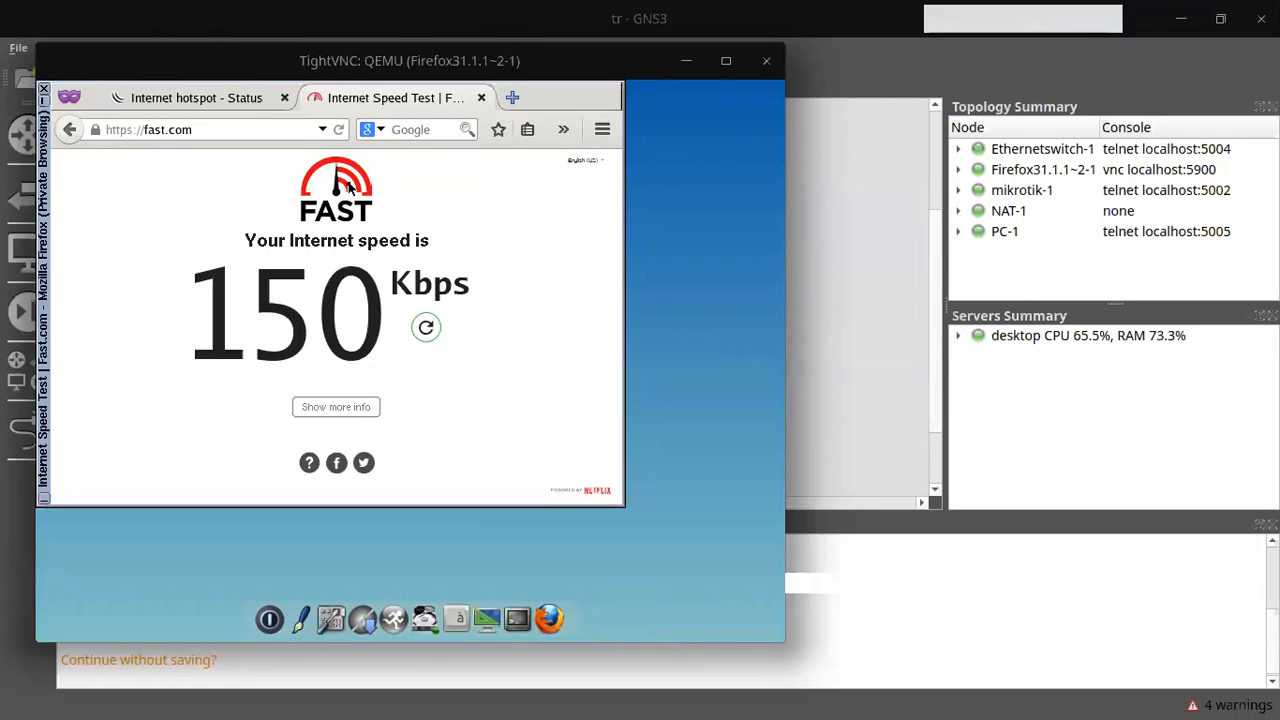
key(ctrl+shift+w)
click(440, 330)
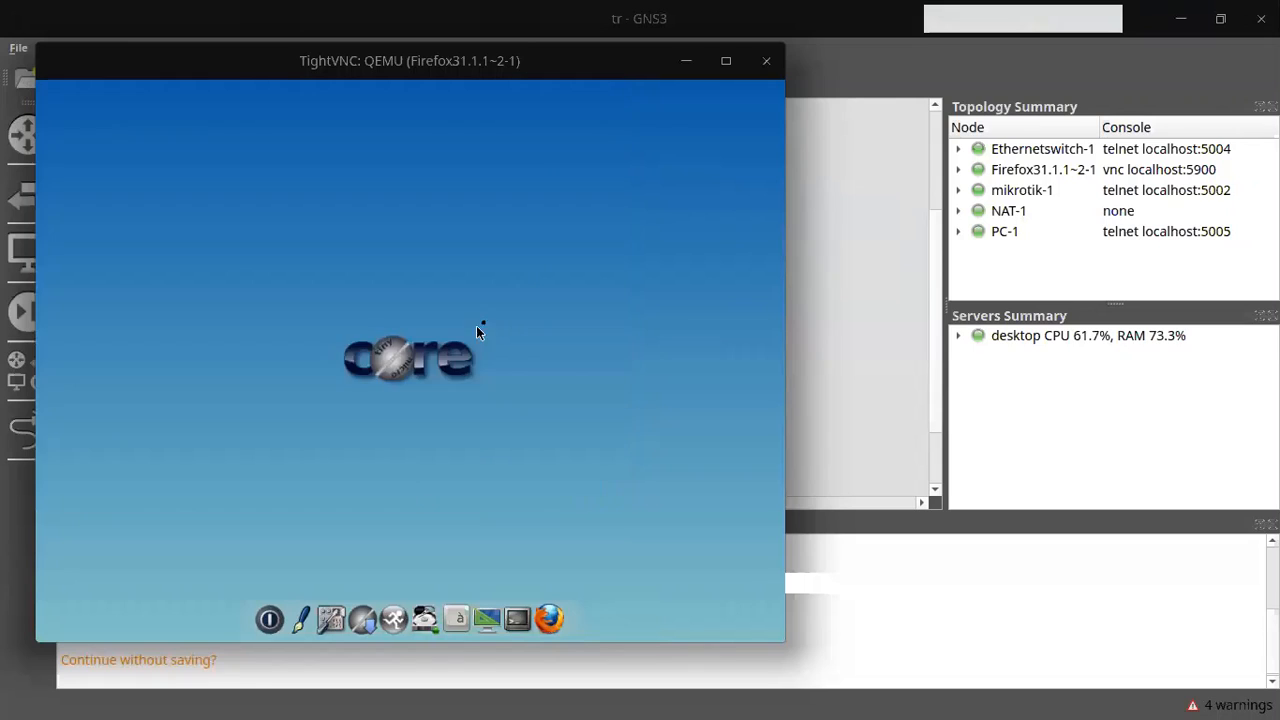
Step: Close TightVNC and place a new VPCS node, PC1, on the right of the canvas
click(766, 60)
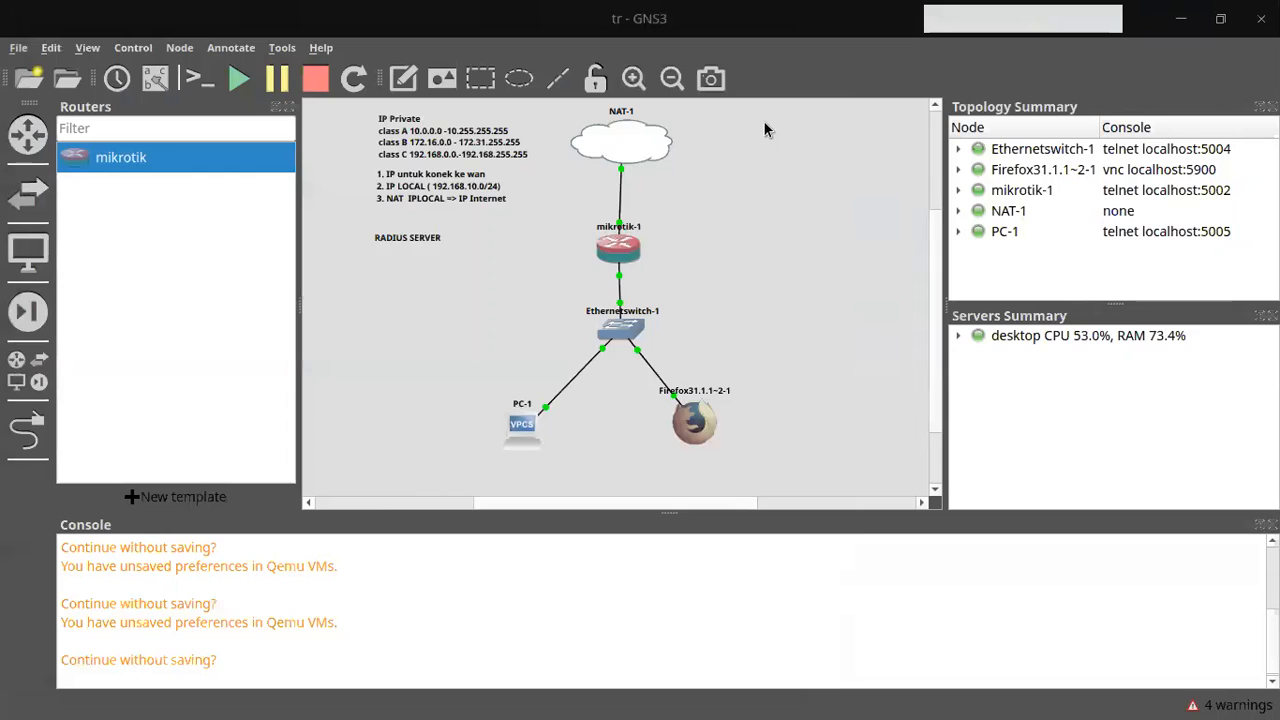
click(28, 250)
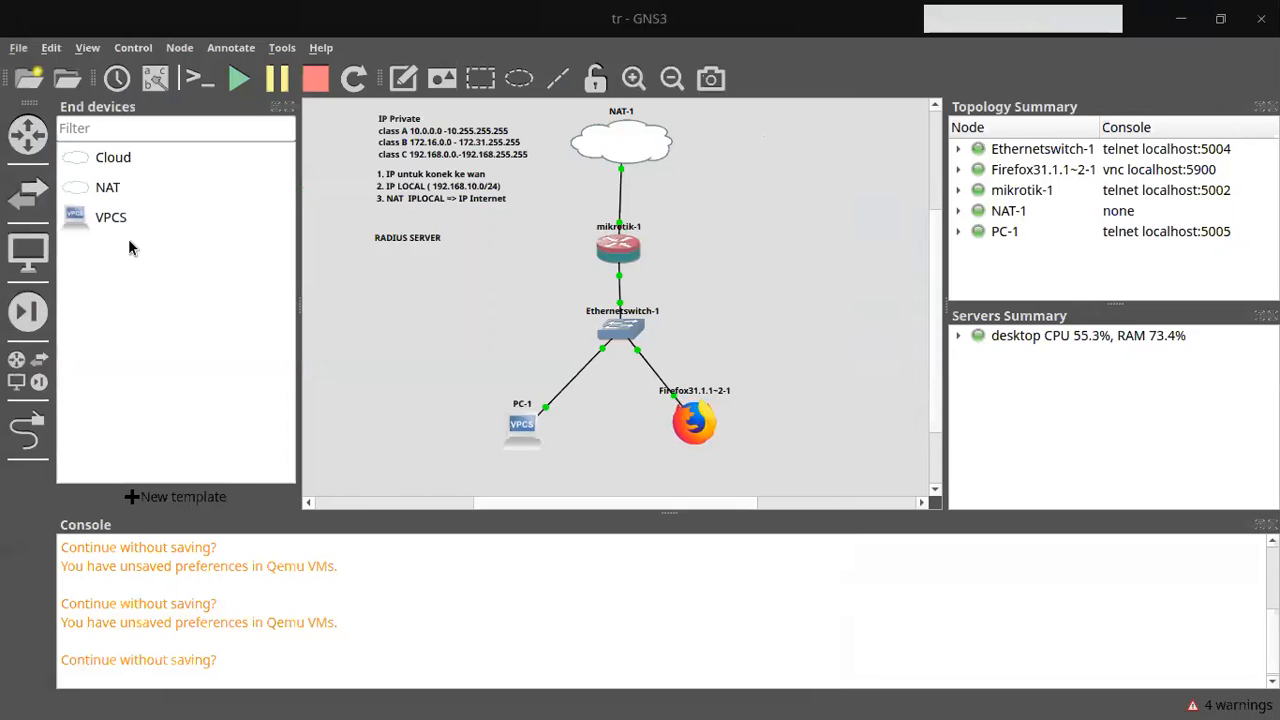
drag(120, 222, 843, 222)
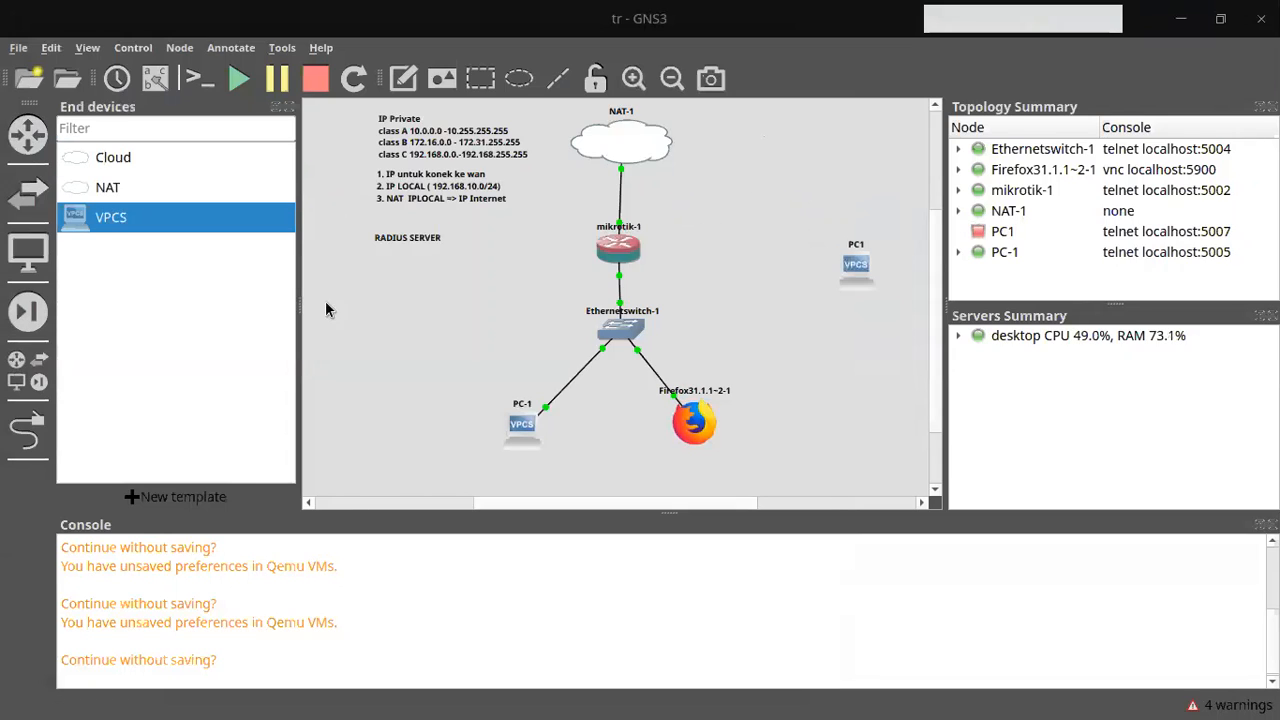
Step: Cable mikrotik-1's Ether3 to PC1's Ethernet0 and start all devices
click(28, 428)
click(610, 250)
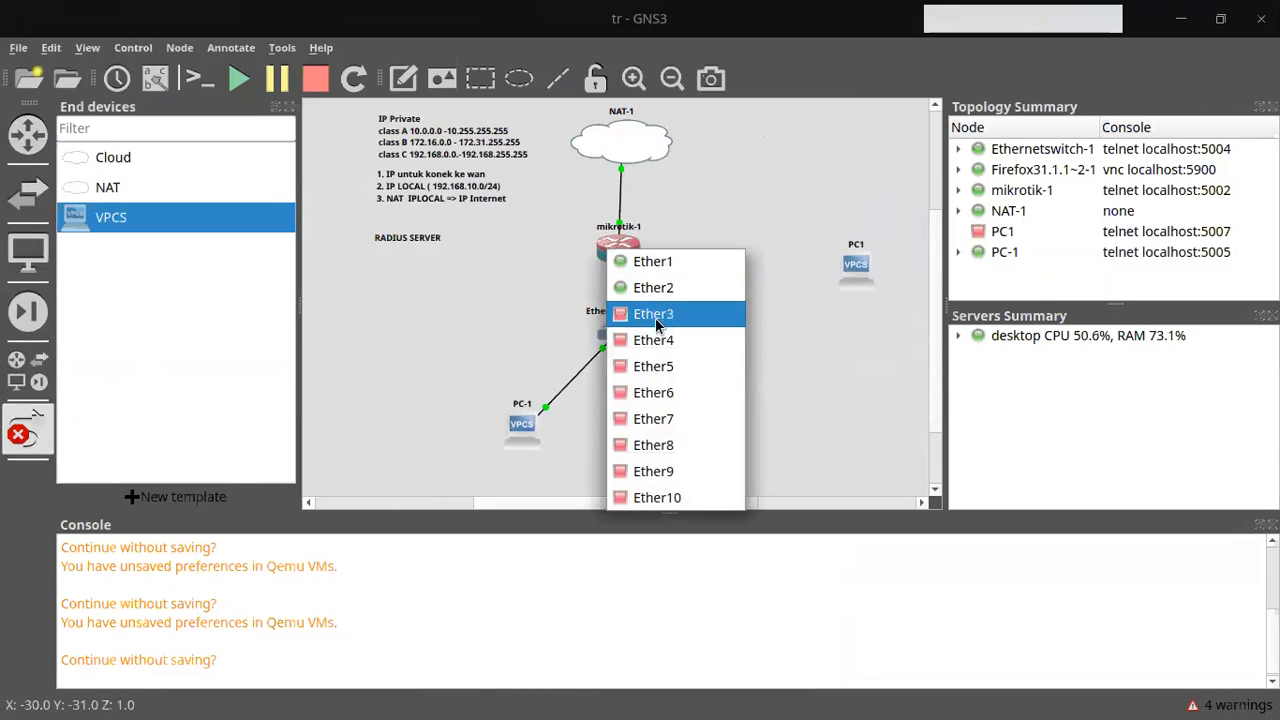
click(676, 312)
click(856, 266)
click(895, 282)
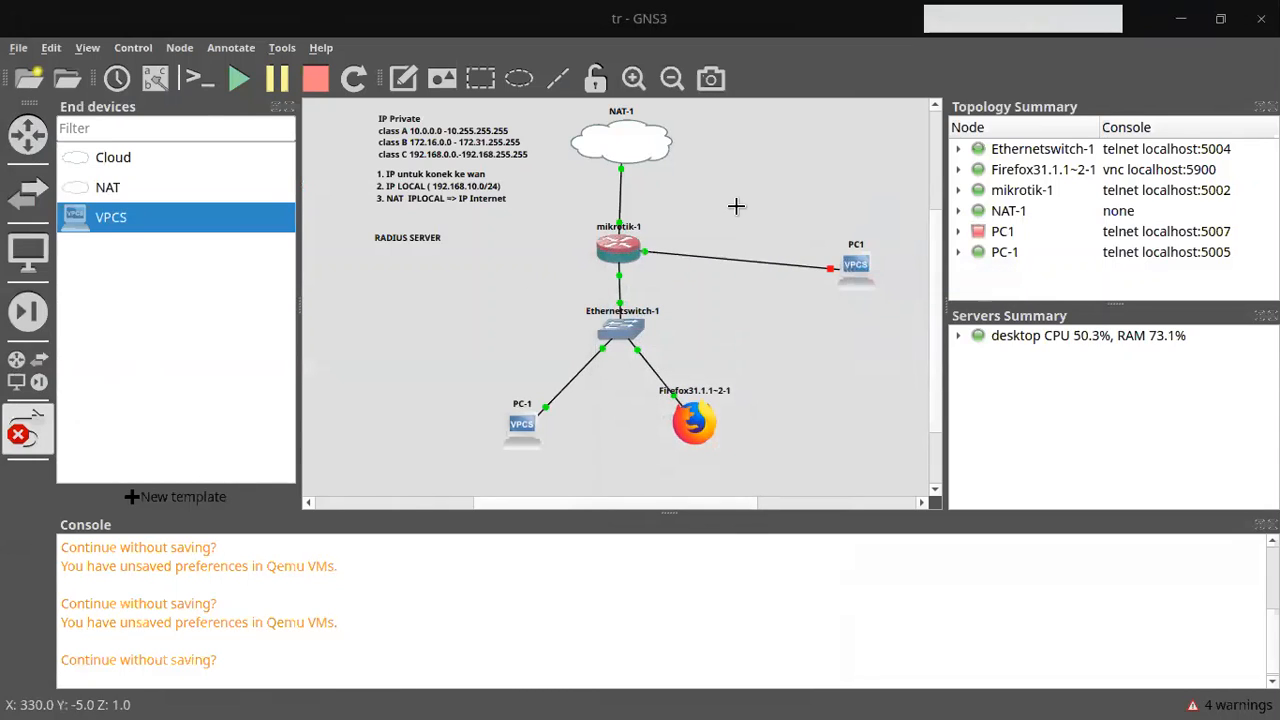
click(236, 80)
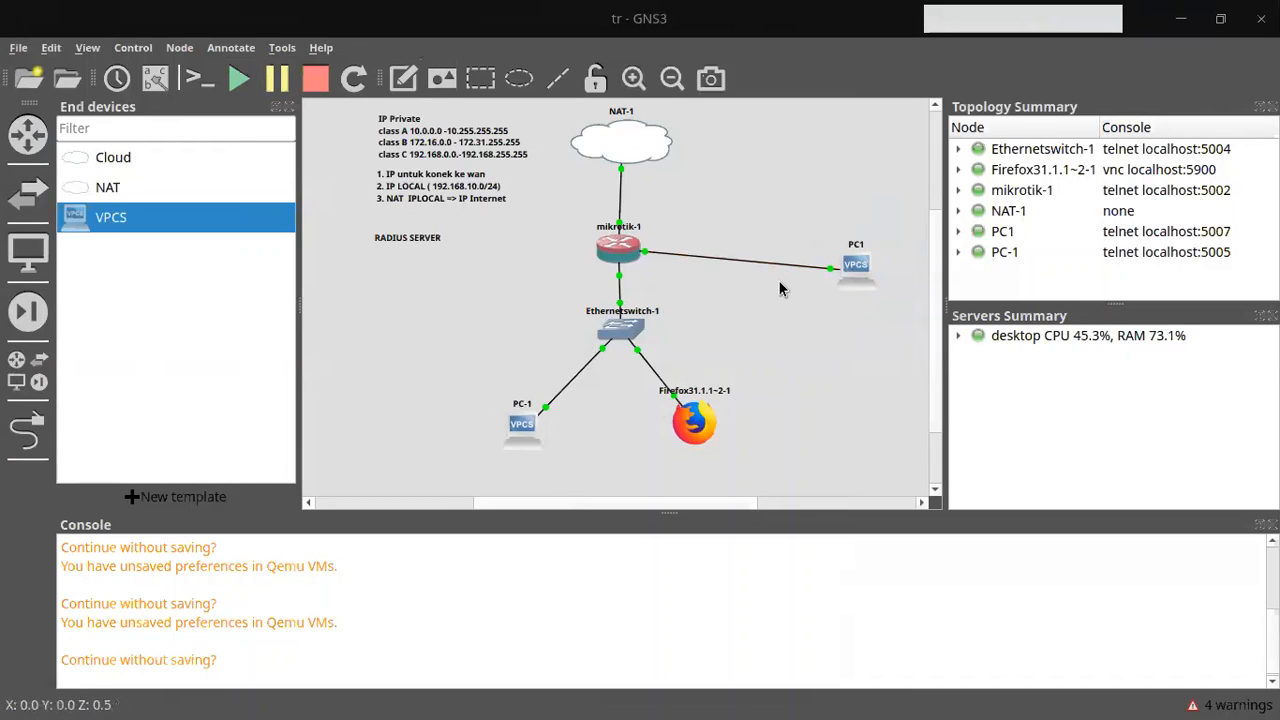
key(alt+Tab)
key(alt+Tab)
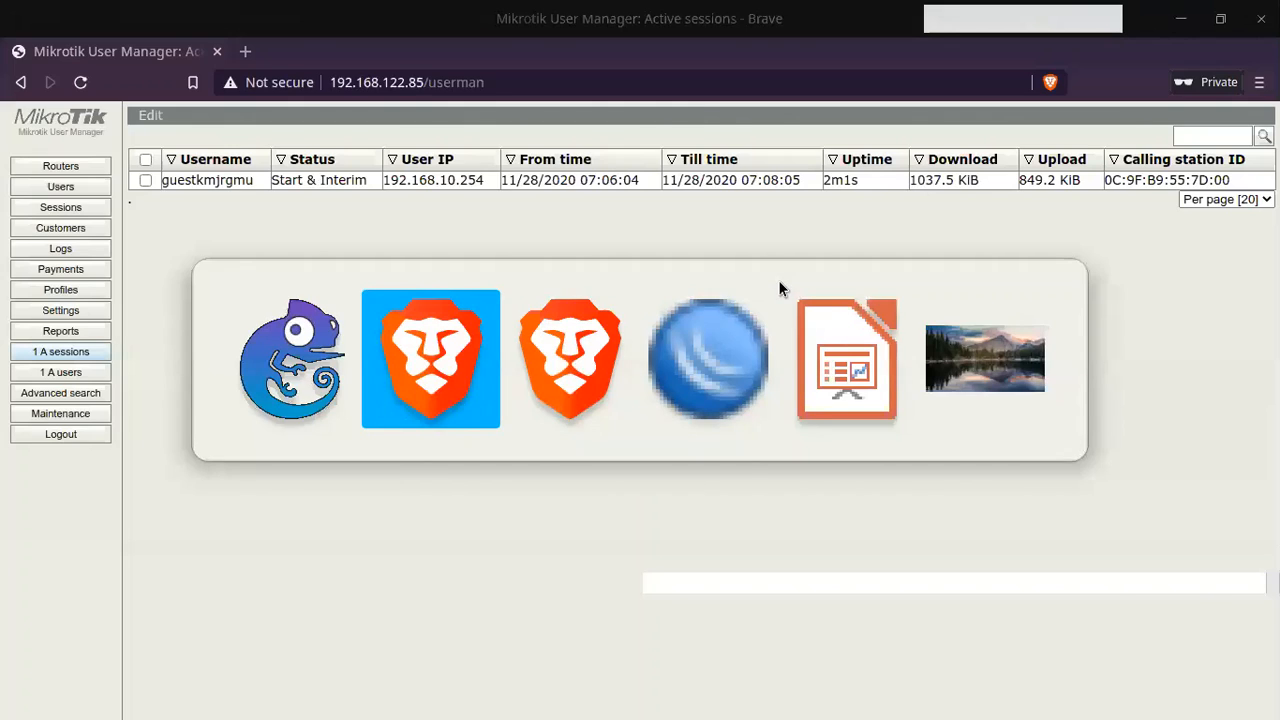
Step: In WinBox's Queue List, widen the Name column and start a new simple queue
key(alt+Tab)
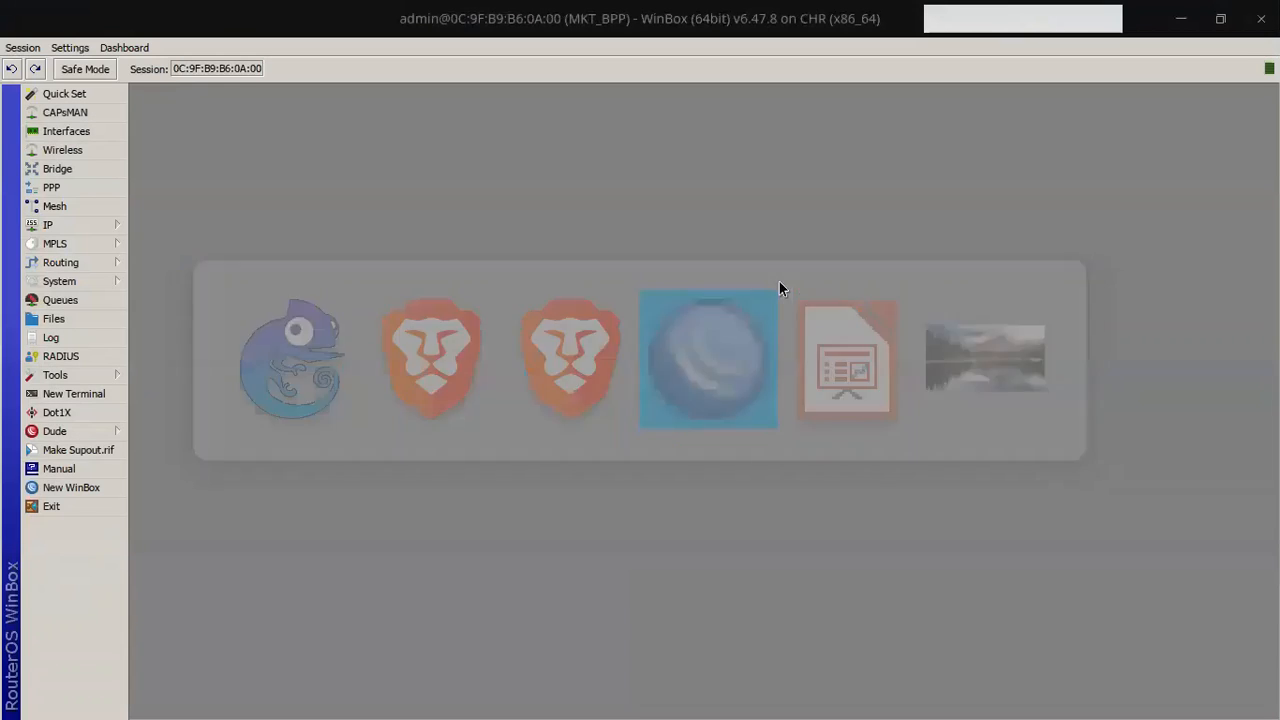
click(58, 300)
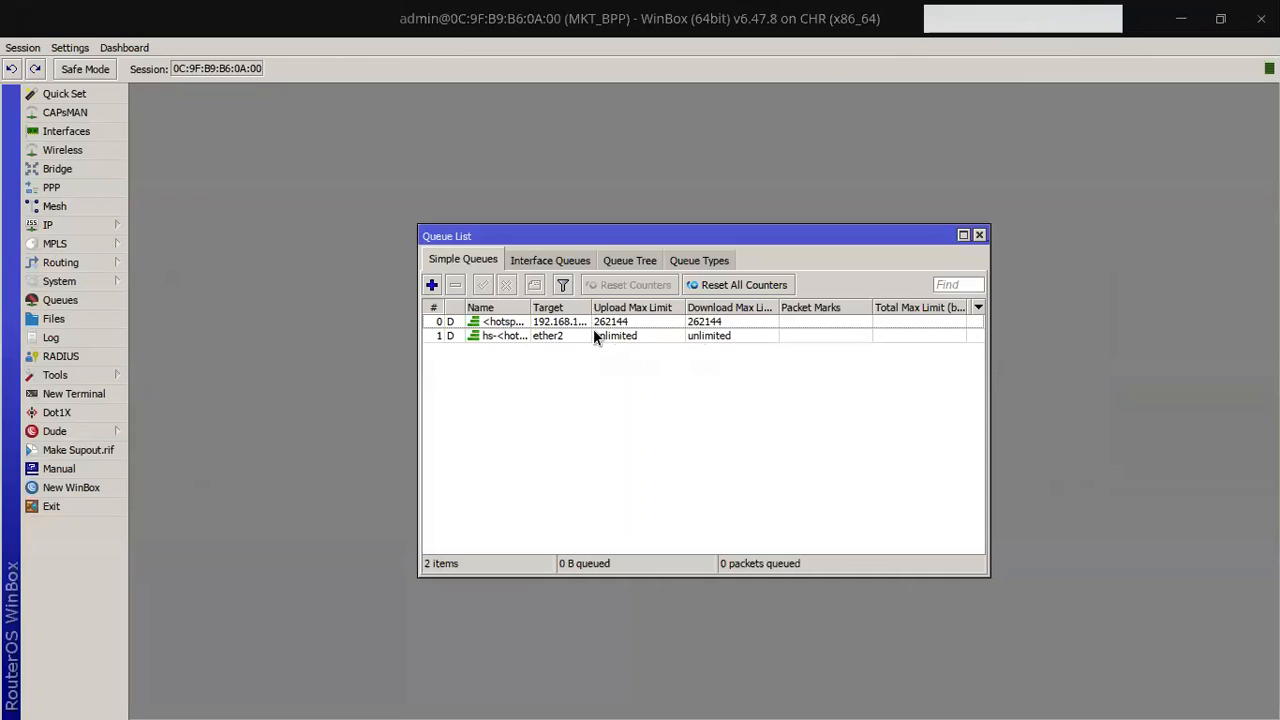
drag(530, 307, 580, 300)
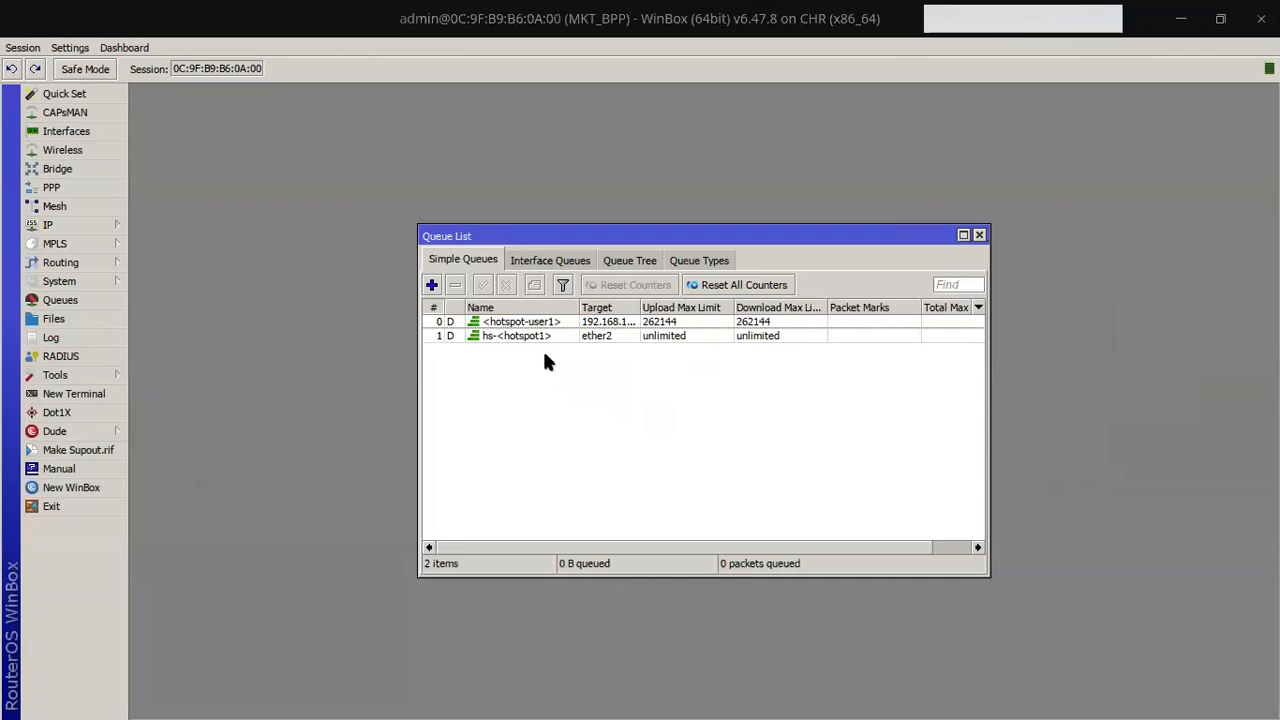
click(431, 284)
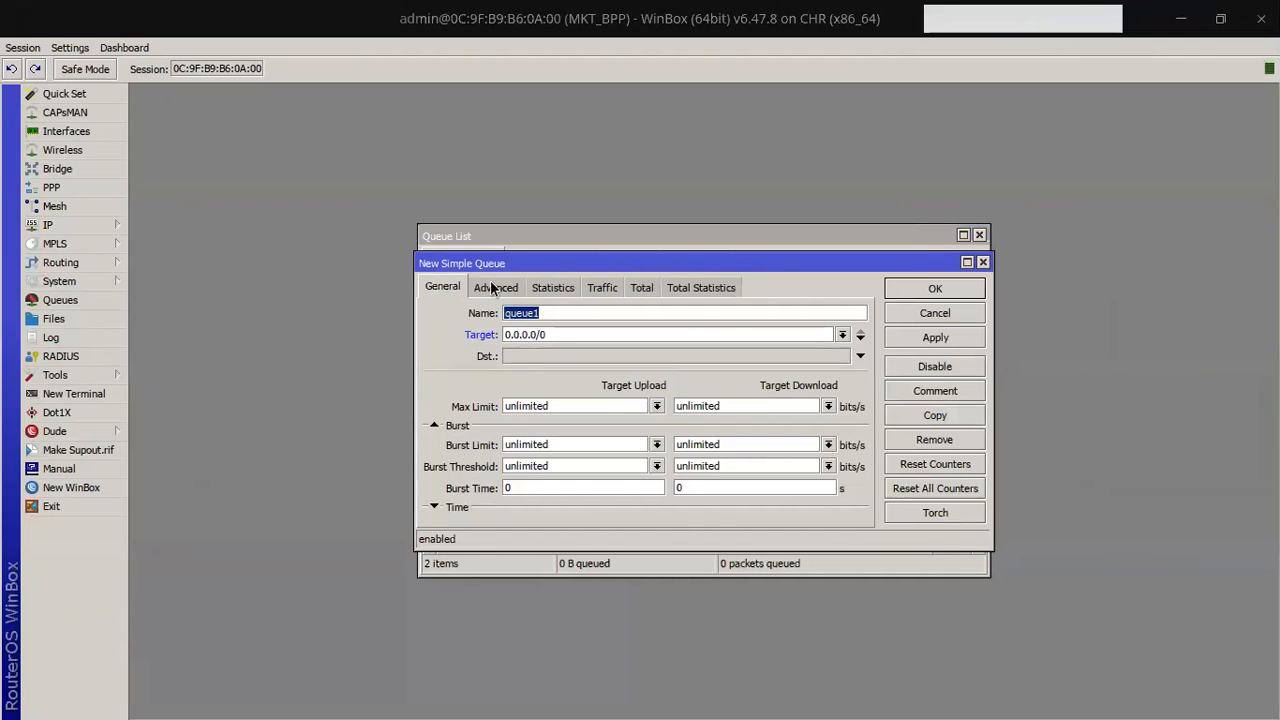
Step: Name the new queue 'koneksi ke server' and set its target to 192.168.100.0/24
click(845, 338)
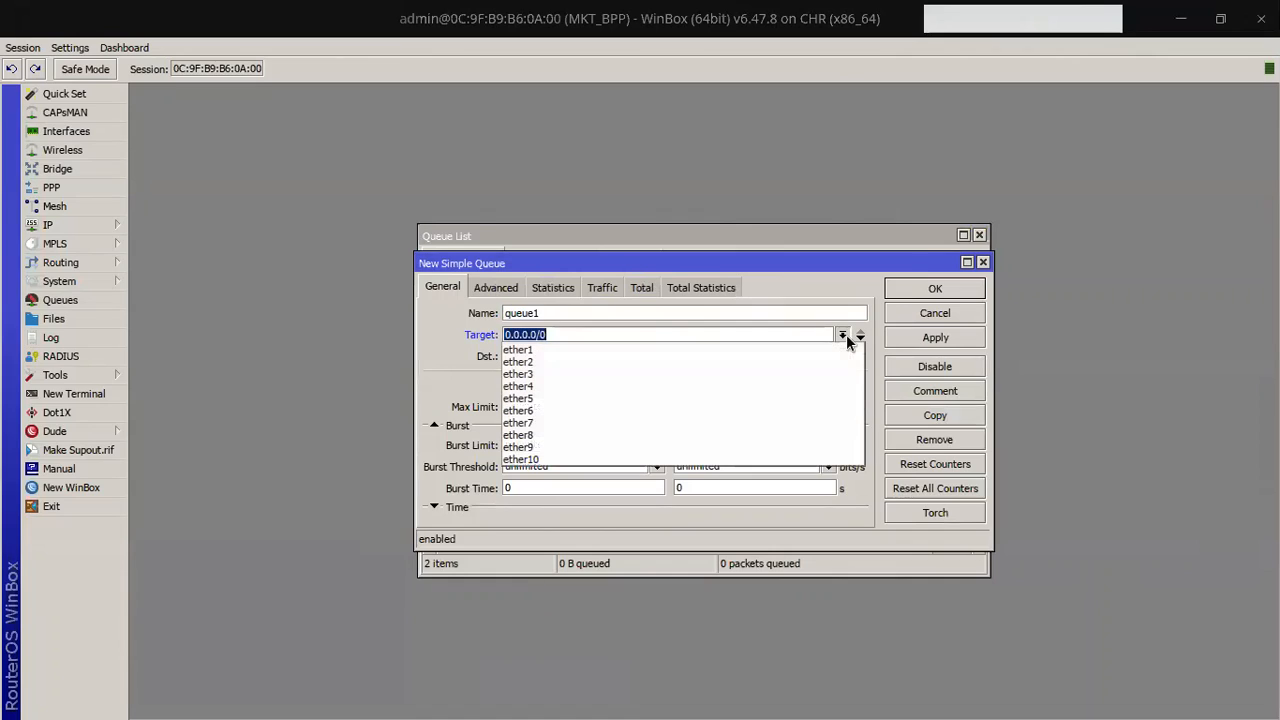
click(845, 337)
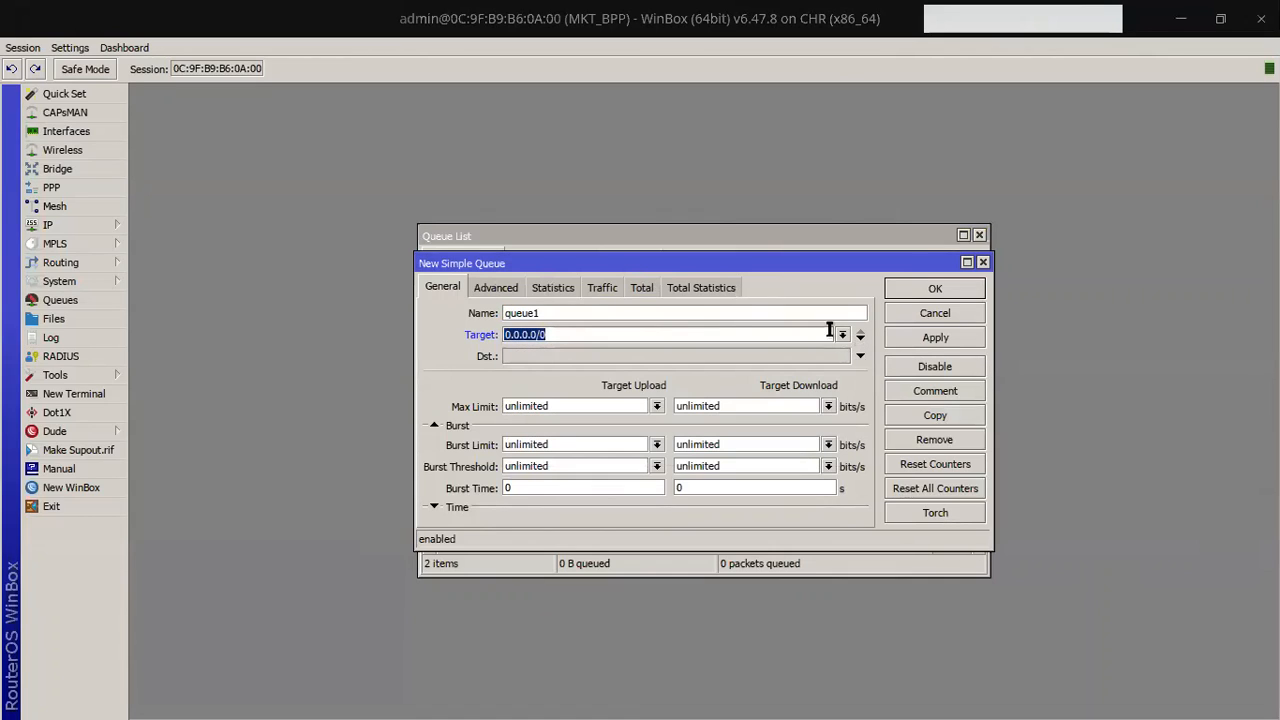
key(shift+Tab)
text(koneksi ke server)
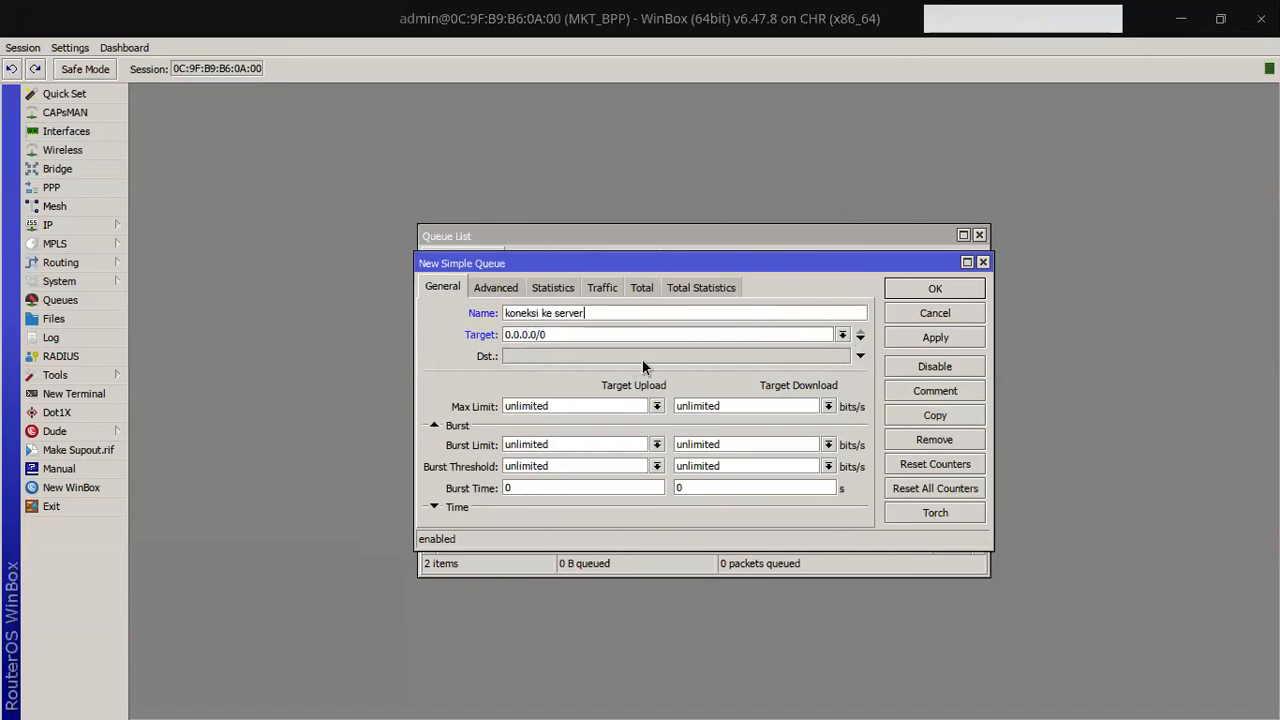
key(Tab)
key(alt+Tab)
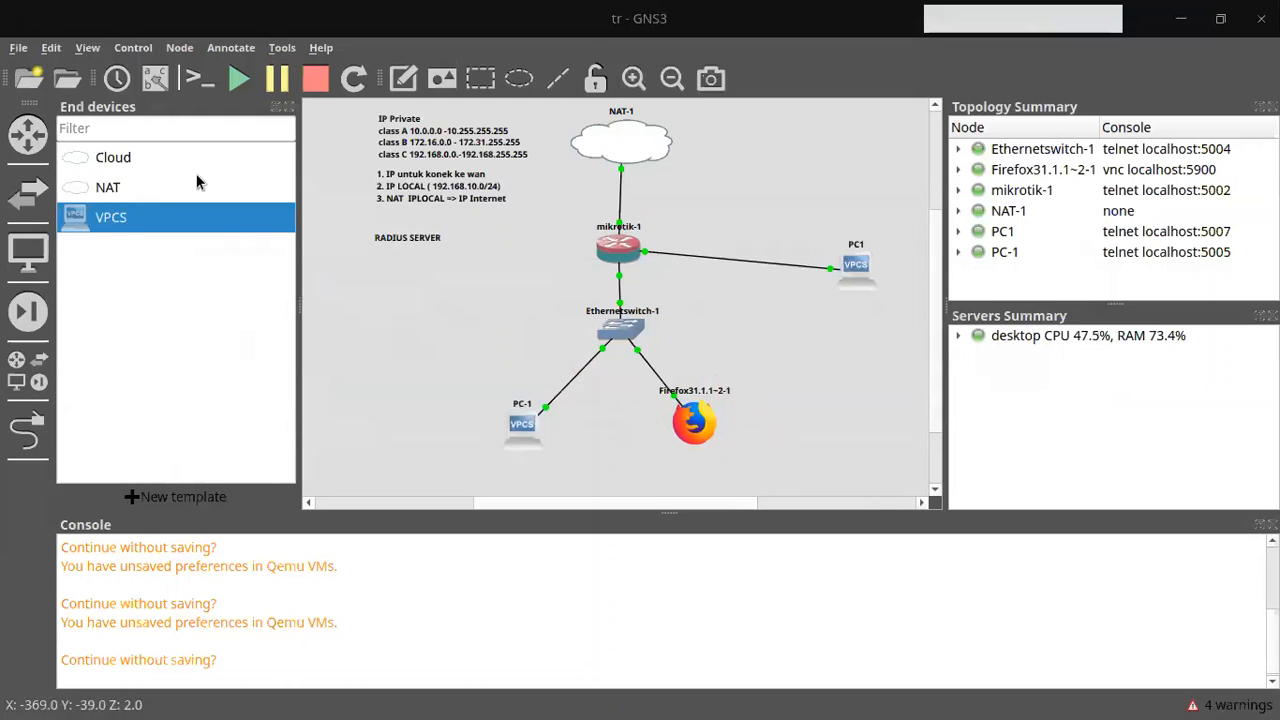
key(alt+Tab)
key(Tab)
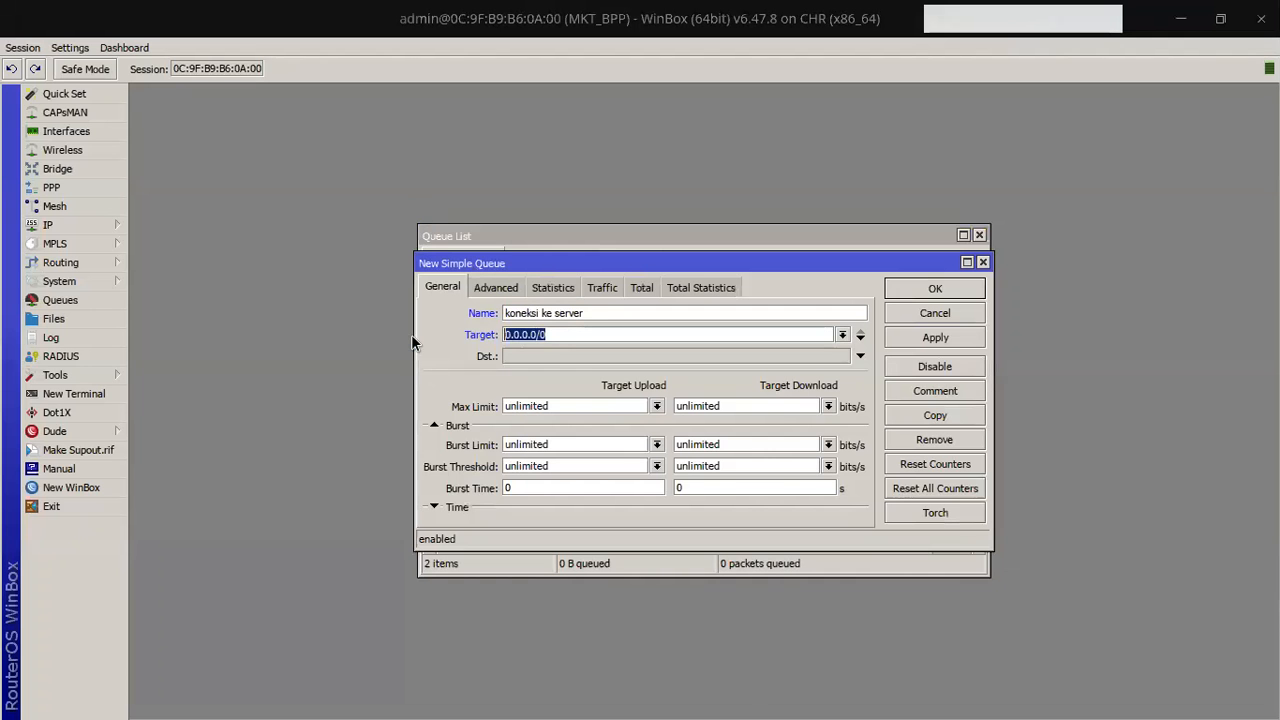
text(192.168.100.1)
key(BackSpace)
text(0/24)
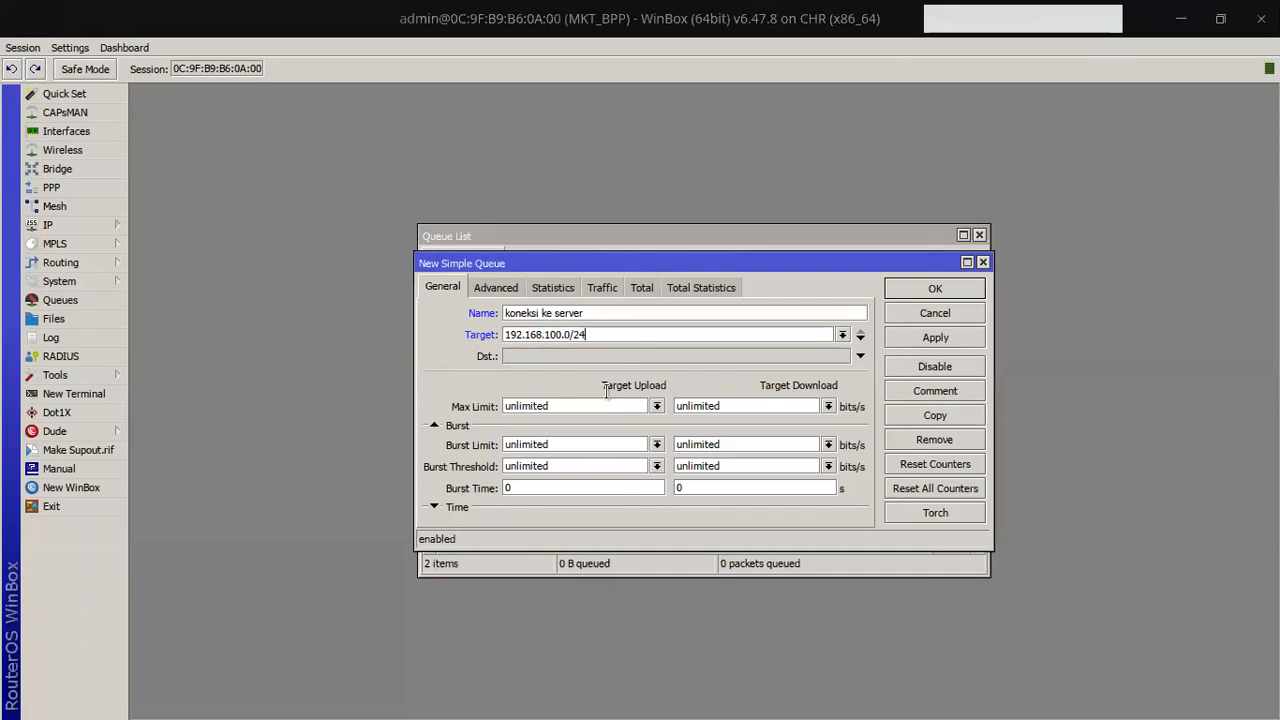
Step: Set both upload and download priority to 1 on the Advanced tab
click(657, 405)
click(657, 405)
click(505, 292)
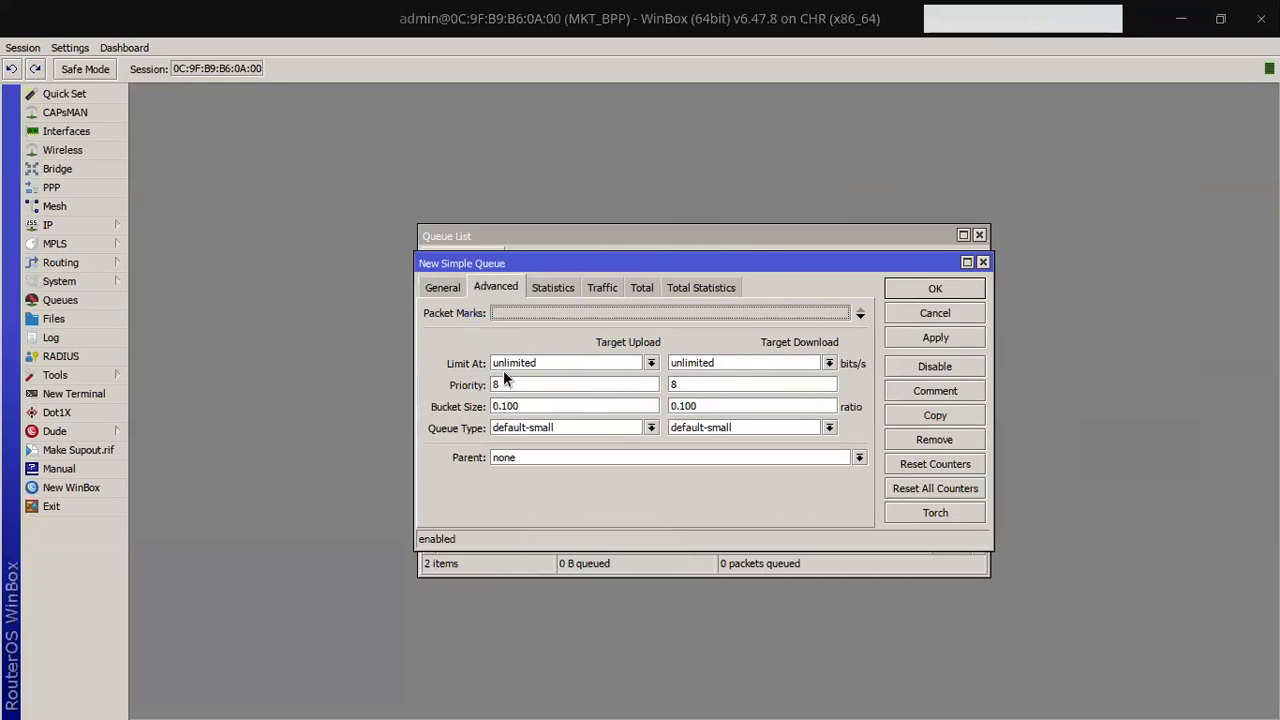
double_click(574, 384)
text(1)
double_click(699, 386)
text(1)
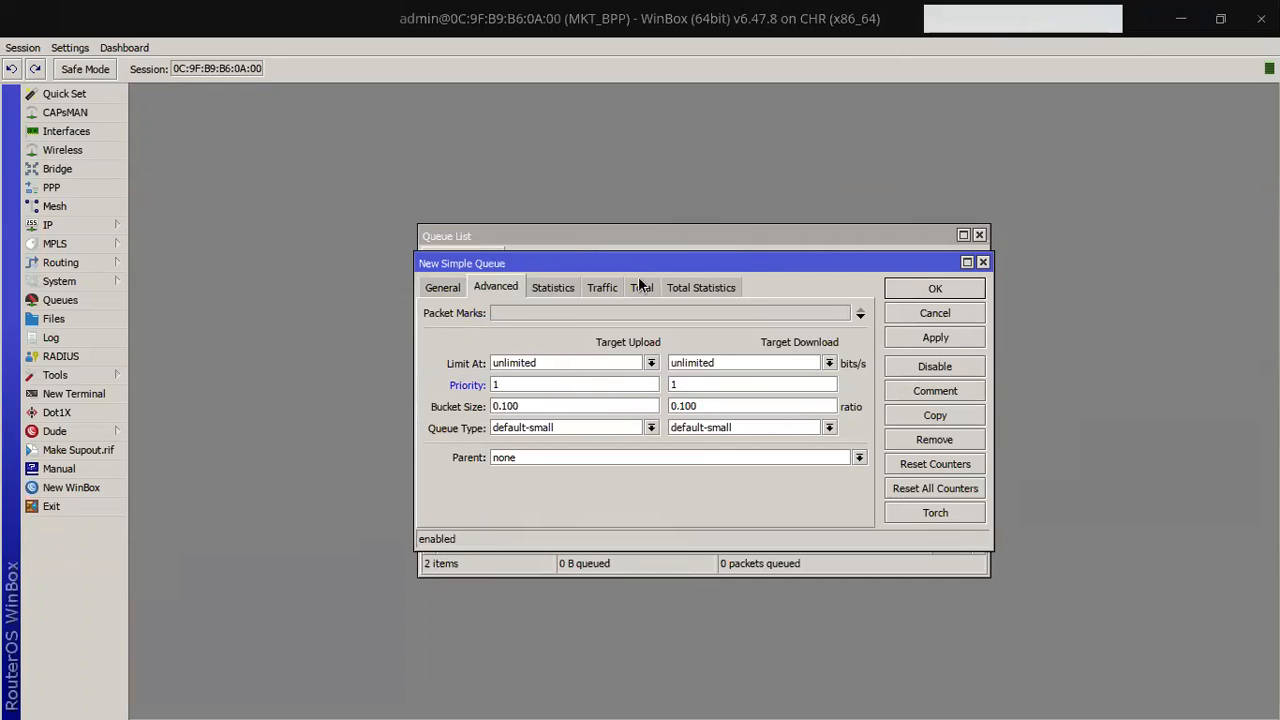
Step: Cap the upload and download max limit at 10M and maximize the queue window
click(447, 288)
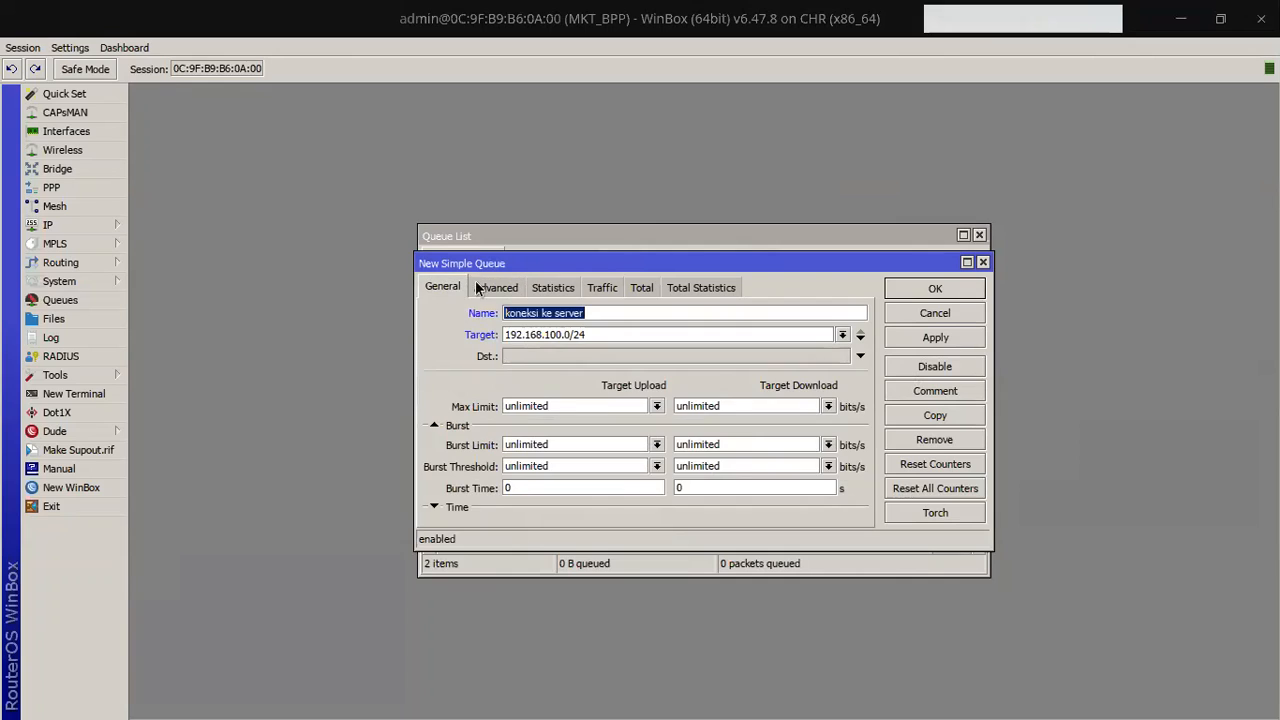
click(656, 406)
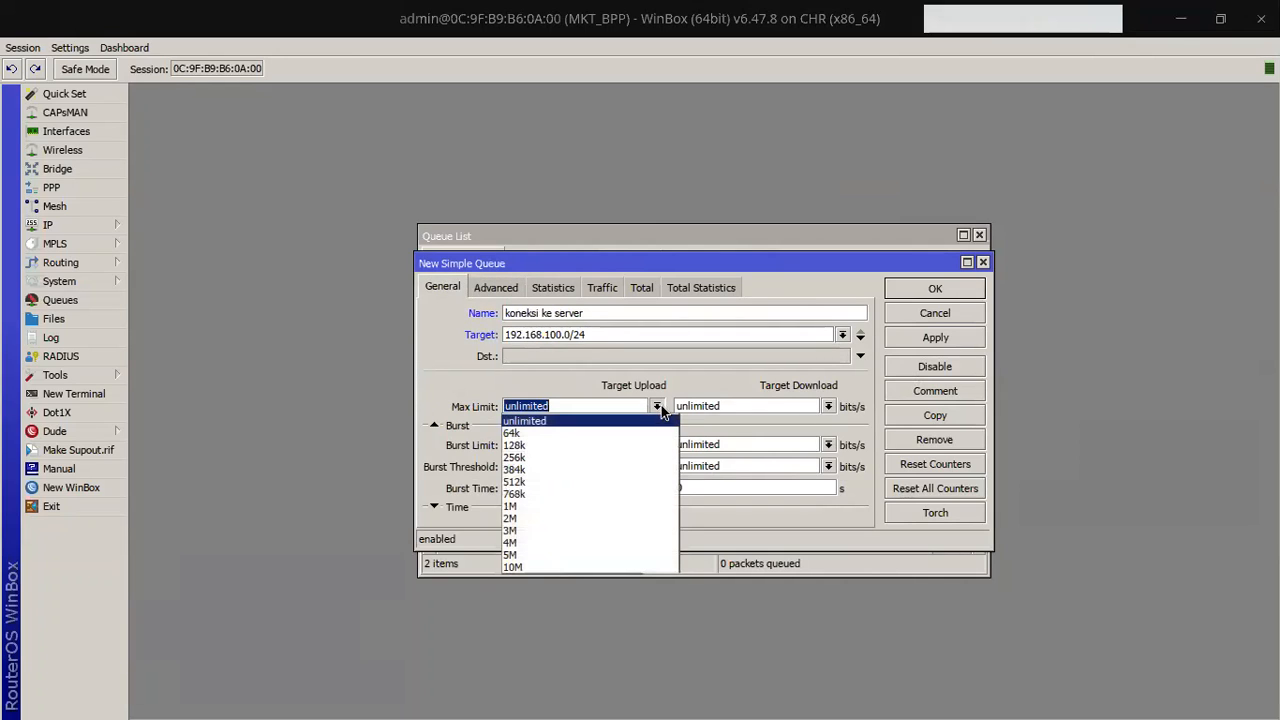
click(562, 567)
click(828, 406)
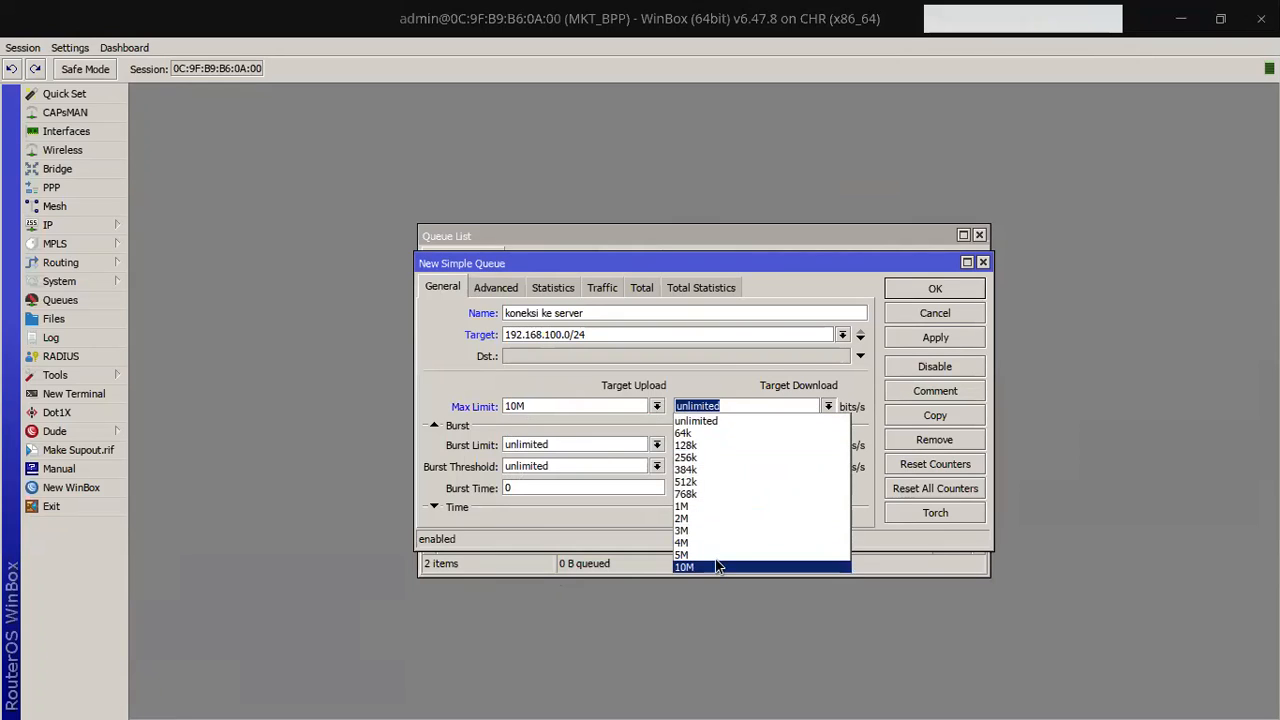
click(750, 567)
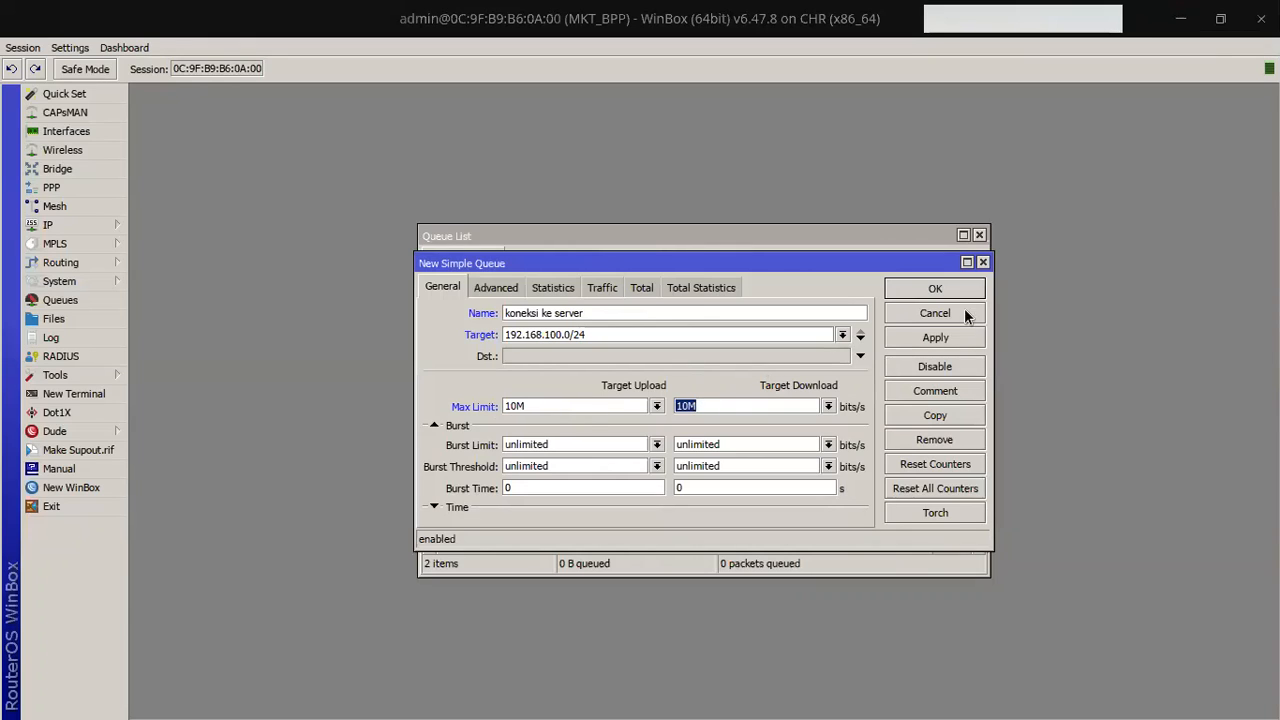
click(967, 262)
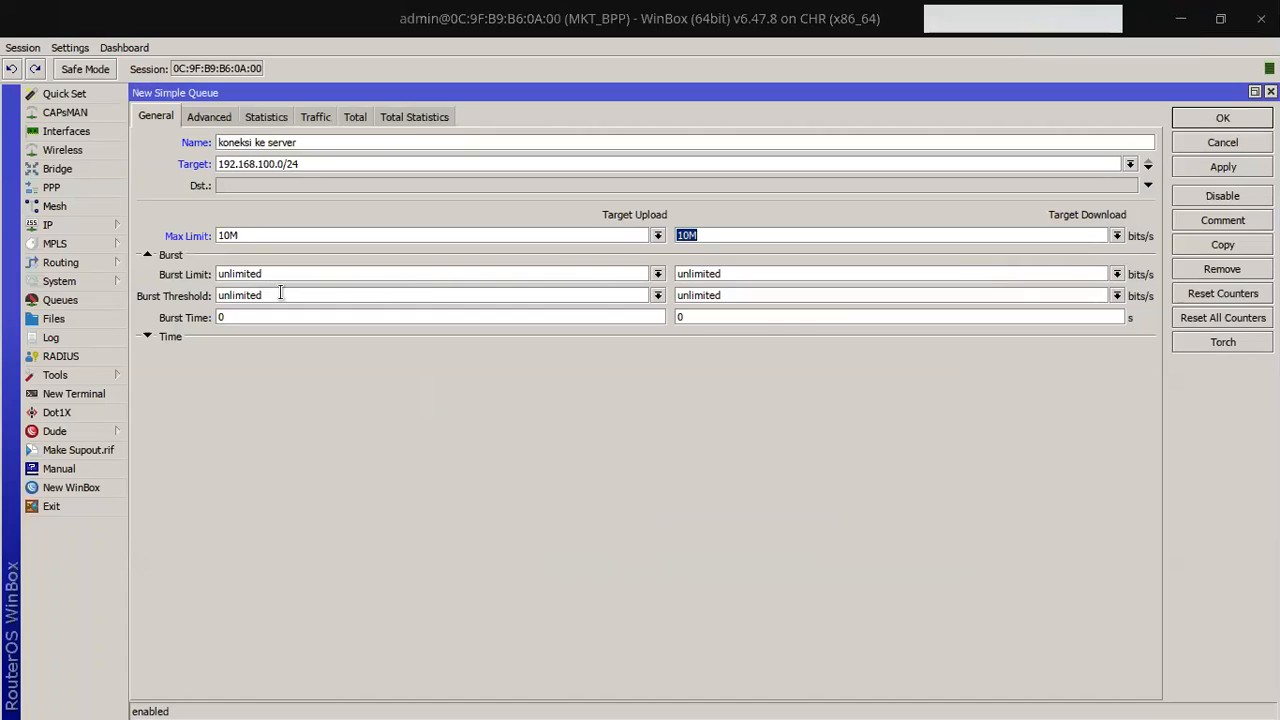
Step: Set both upload and download Limit At to 5M on the Advanced tab
click(221, 117)
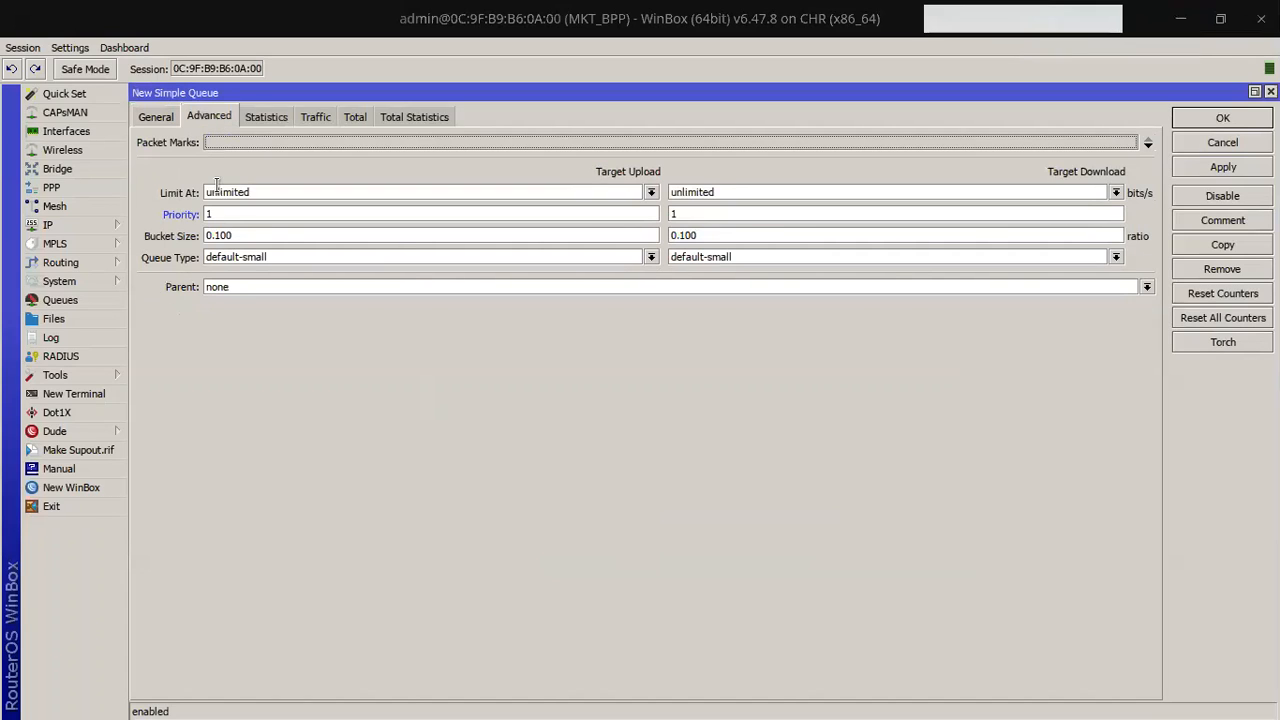
click(651, 192)
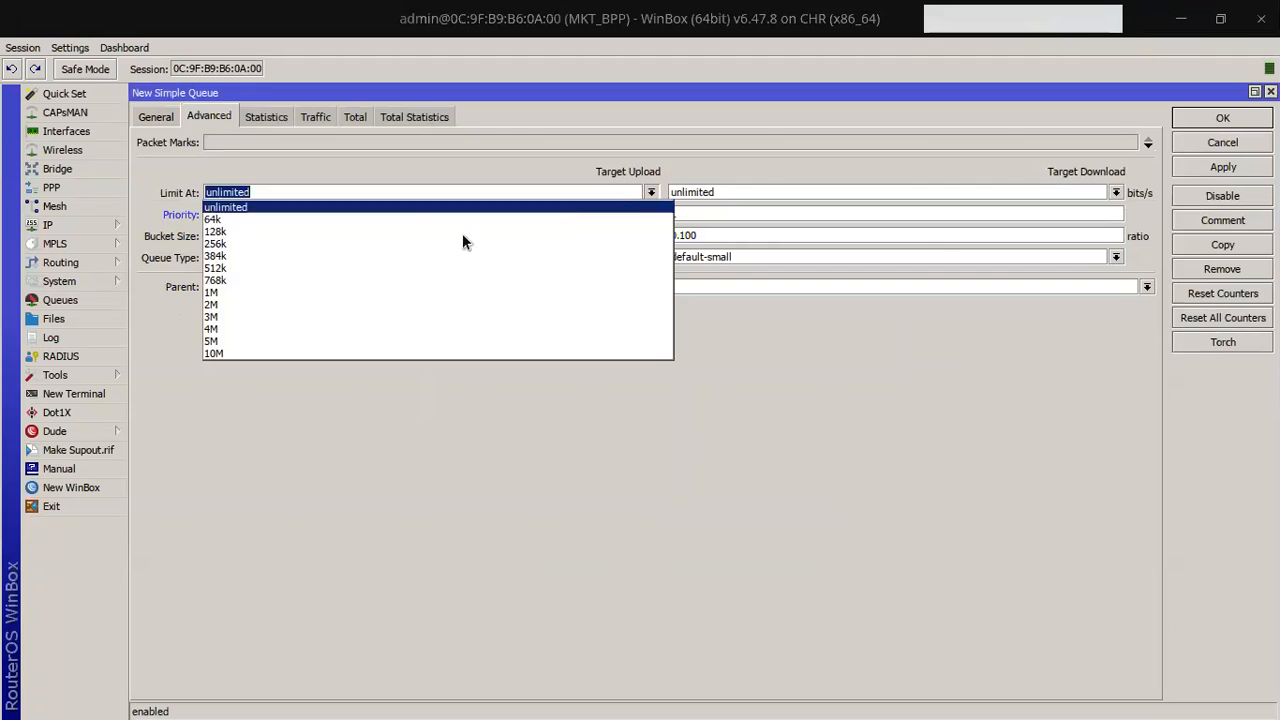
click(301, 341)
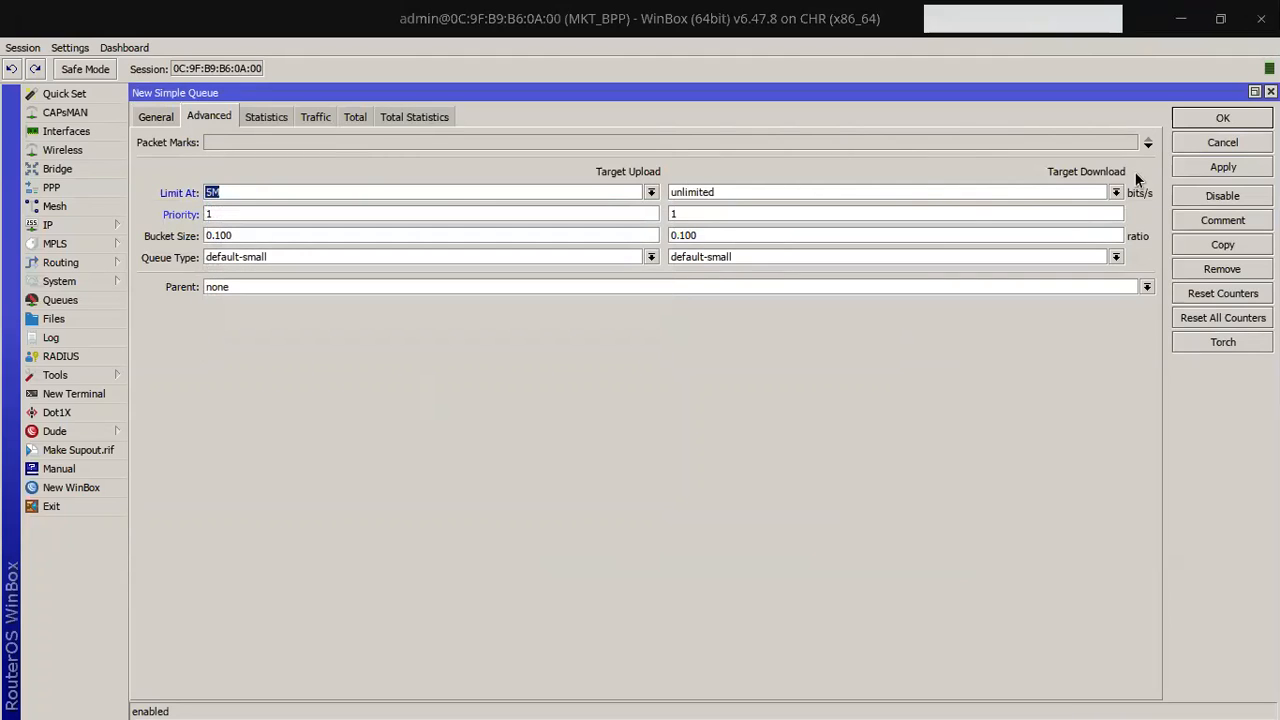
click(1116, 192)
click(829, 340)
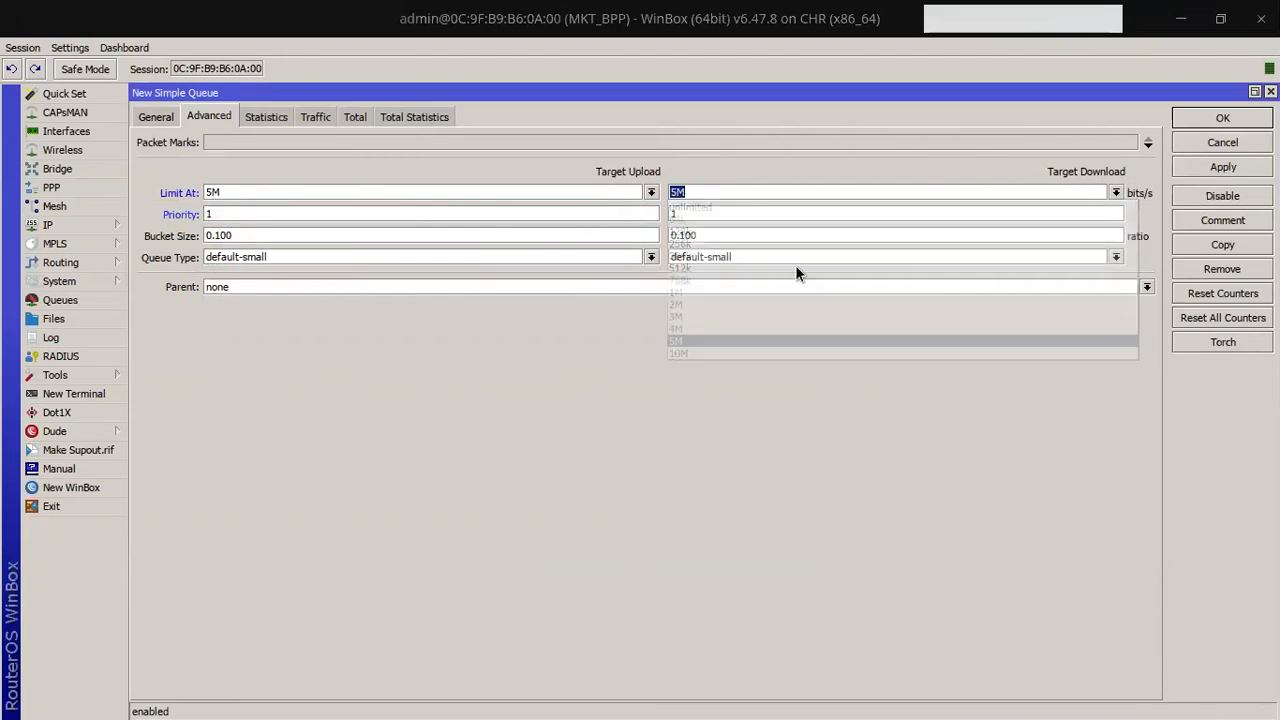
click(622, 213)
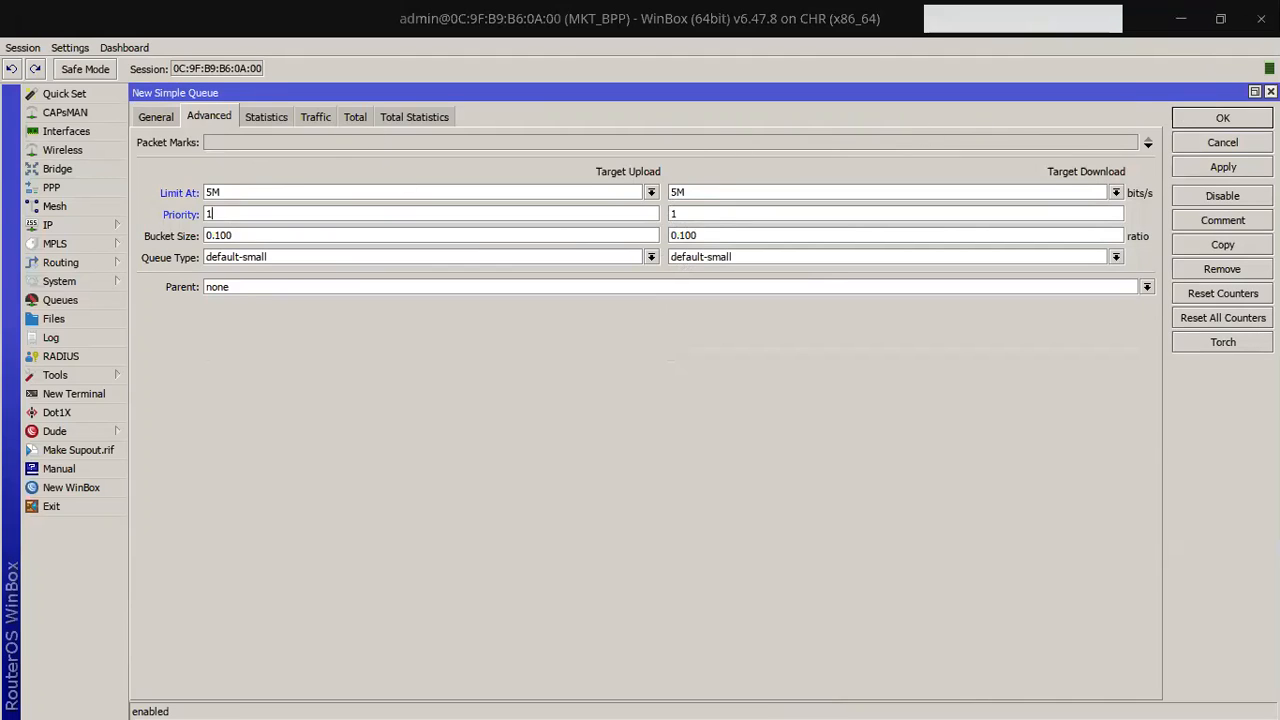
click(160, 118)
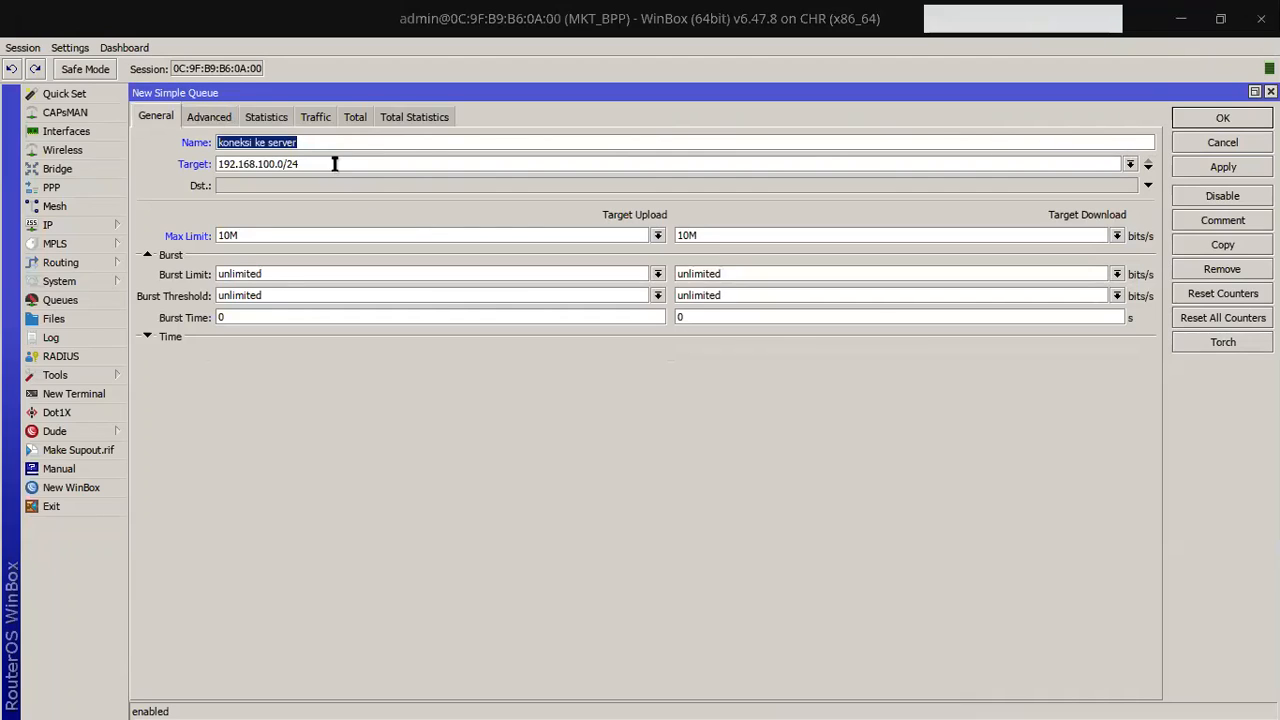
Step: Change the queue target to ether3, the router port cabled to PC1
drag(326, 163, 187, 168)
click(326, 163)
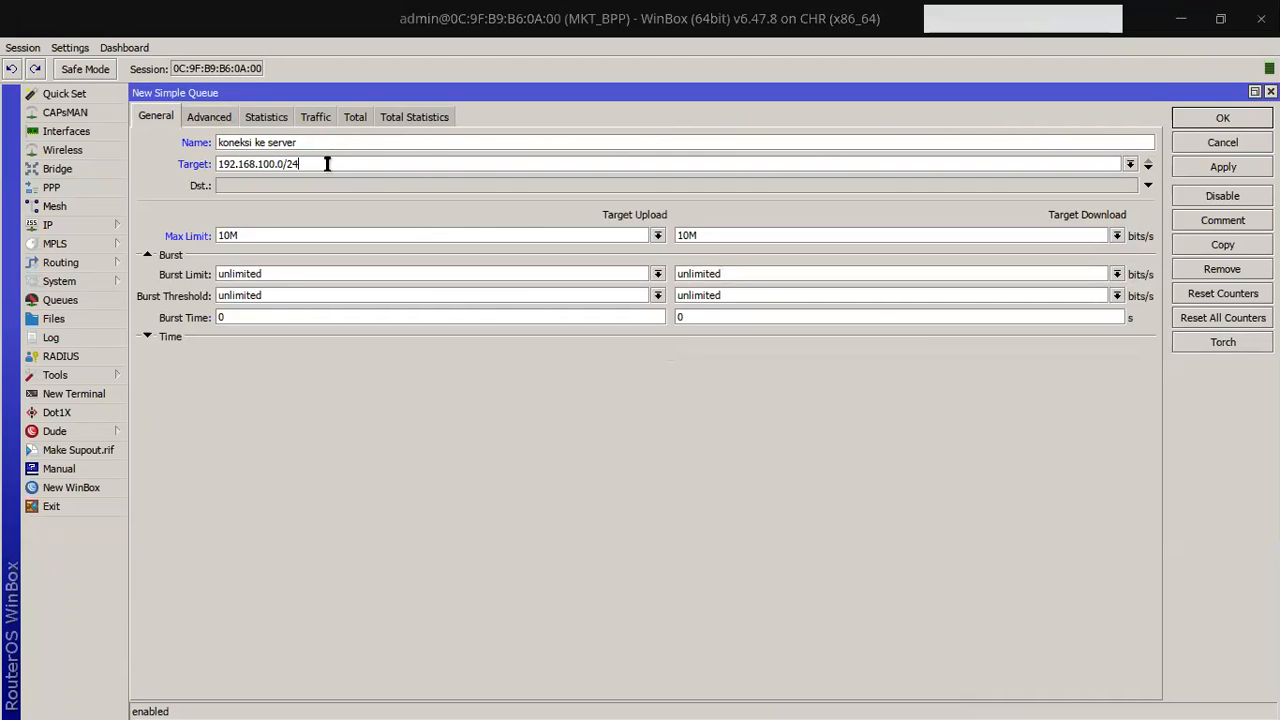
click(1130, 164)
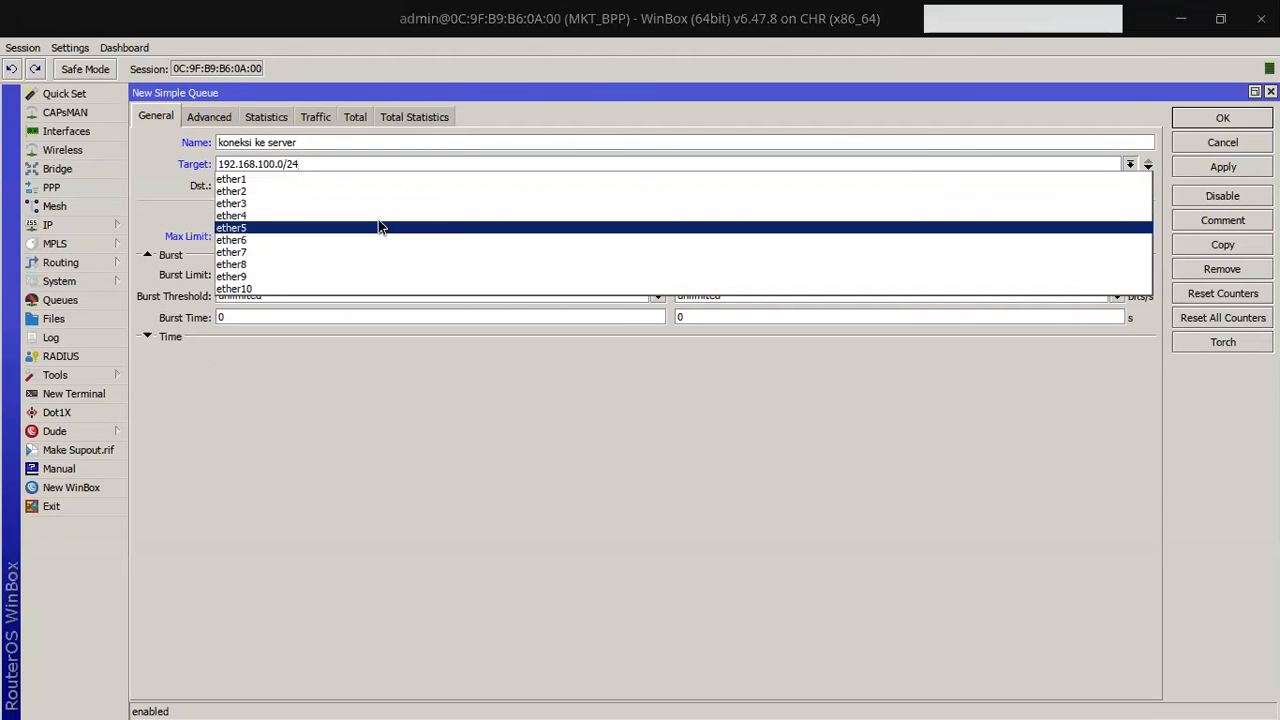
key(alt+Tab)
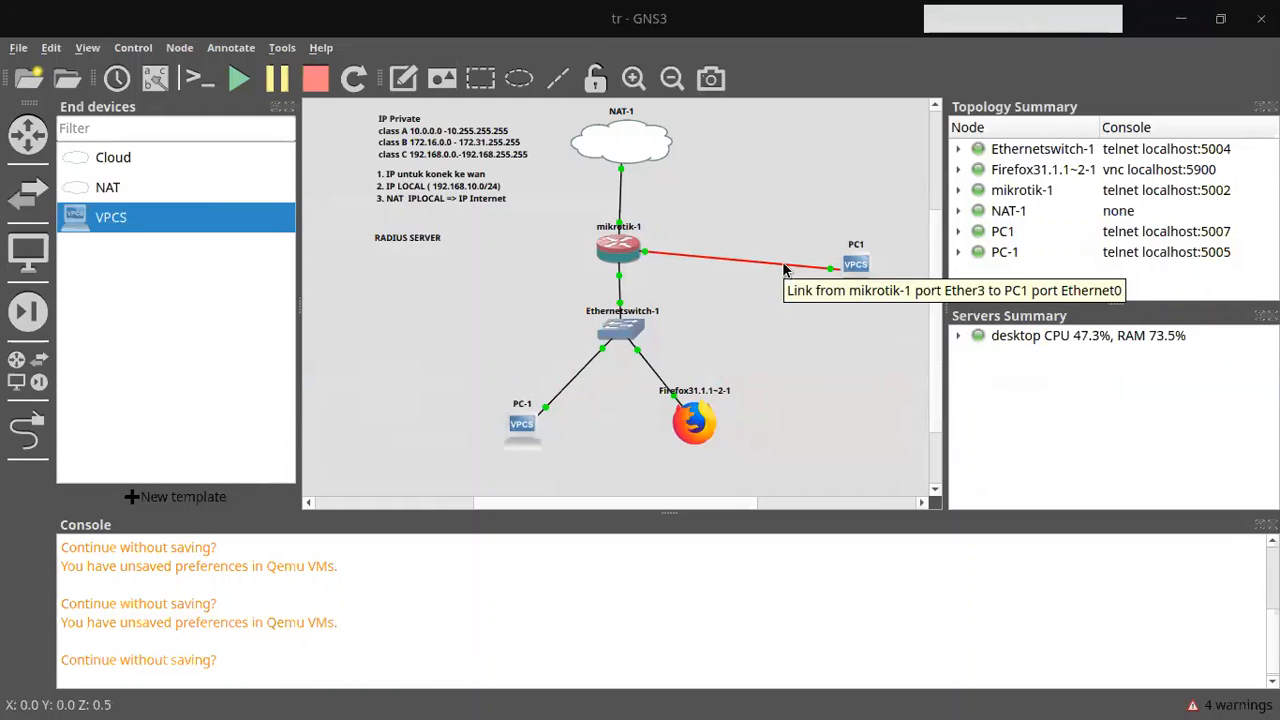
key(alt+Tab)
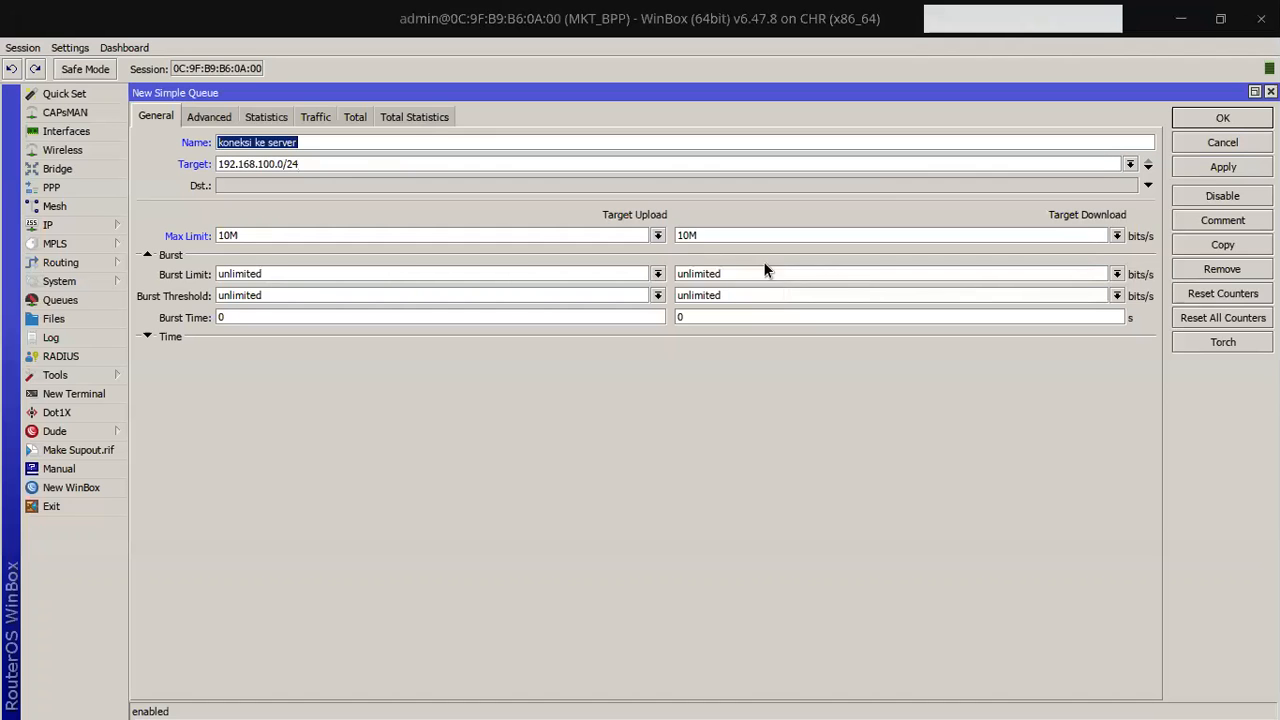
click(1130, 164)
click(494, 209)
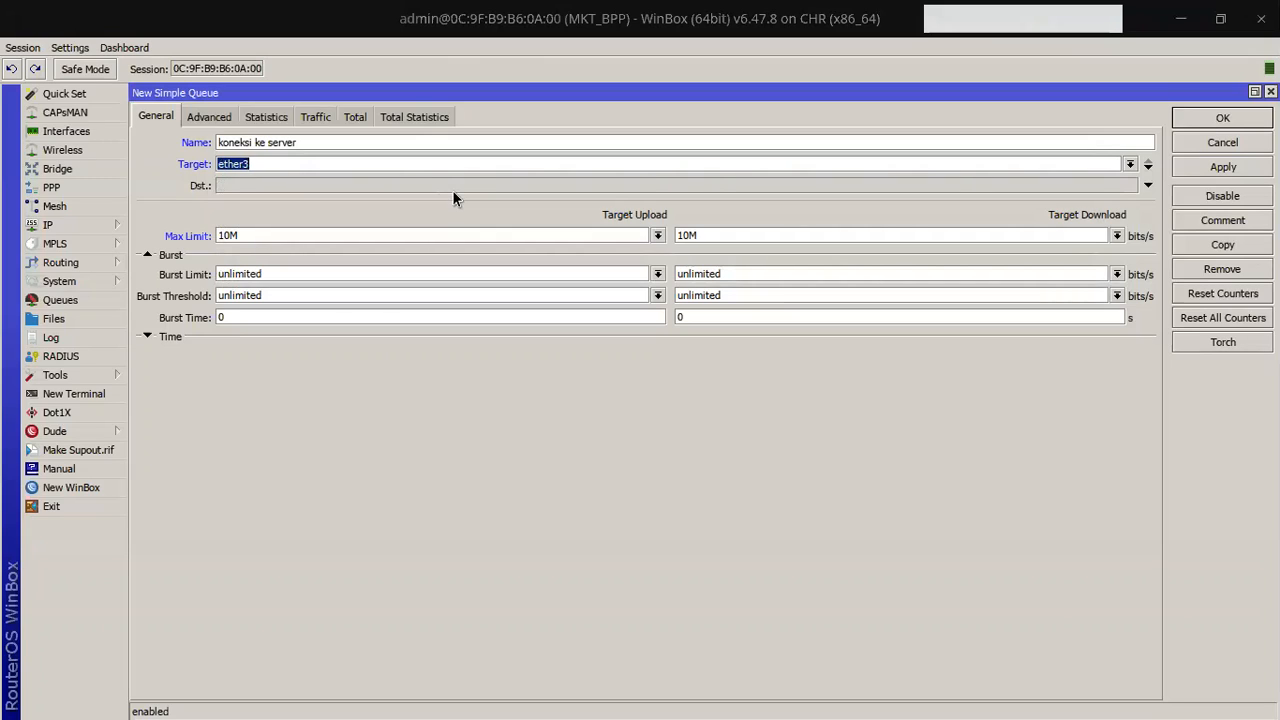
click(270, 164)
Step: Review the advanced settings and save the 'koneksi ke server' simple queue
click(192, 119)
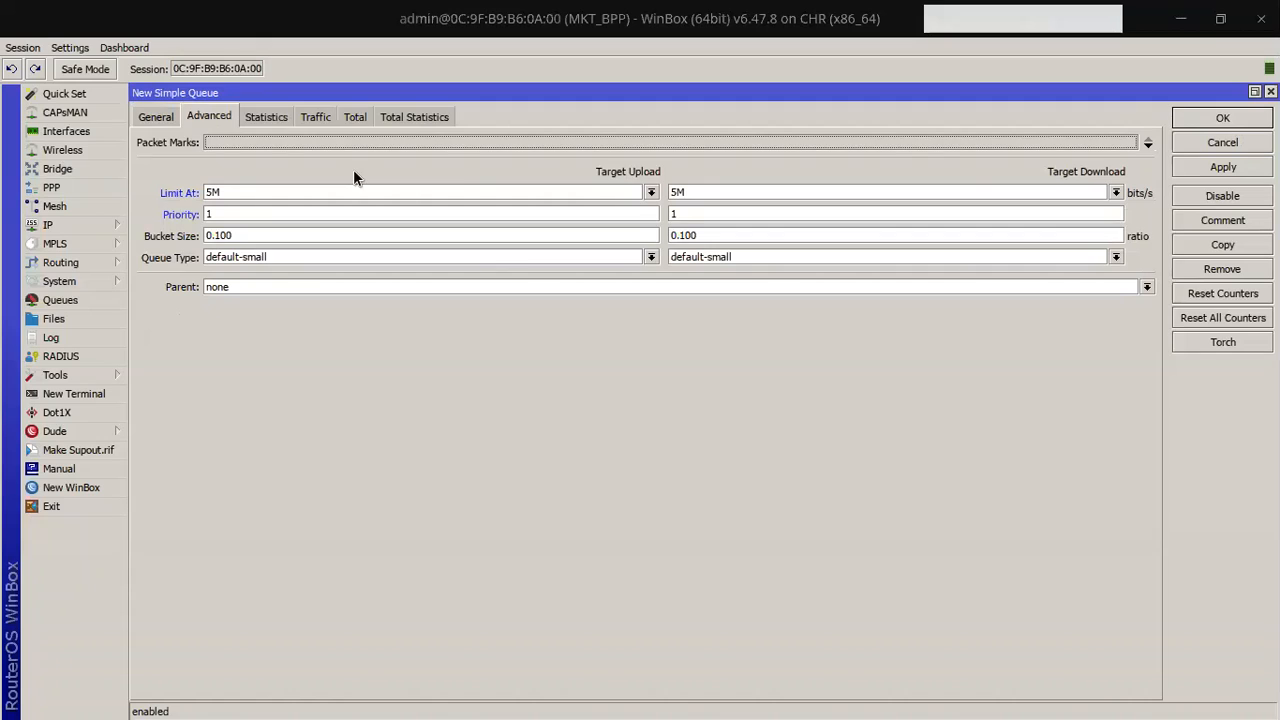
click(155, 116)
click(1218, 116)
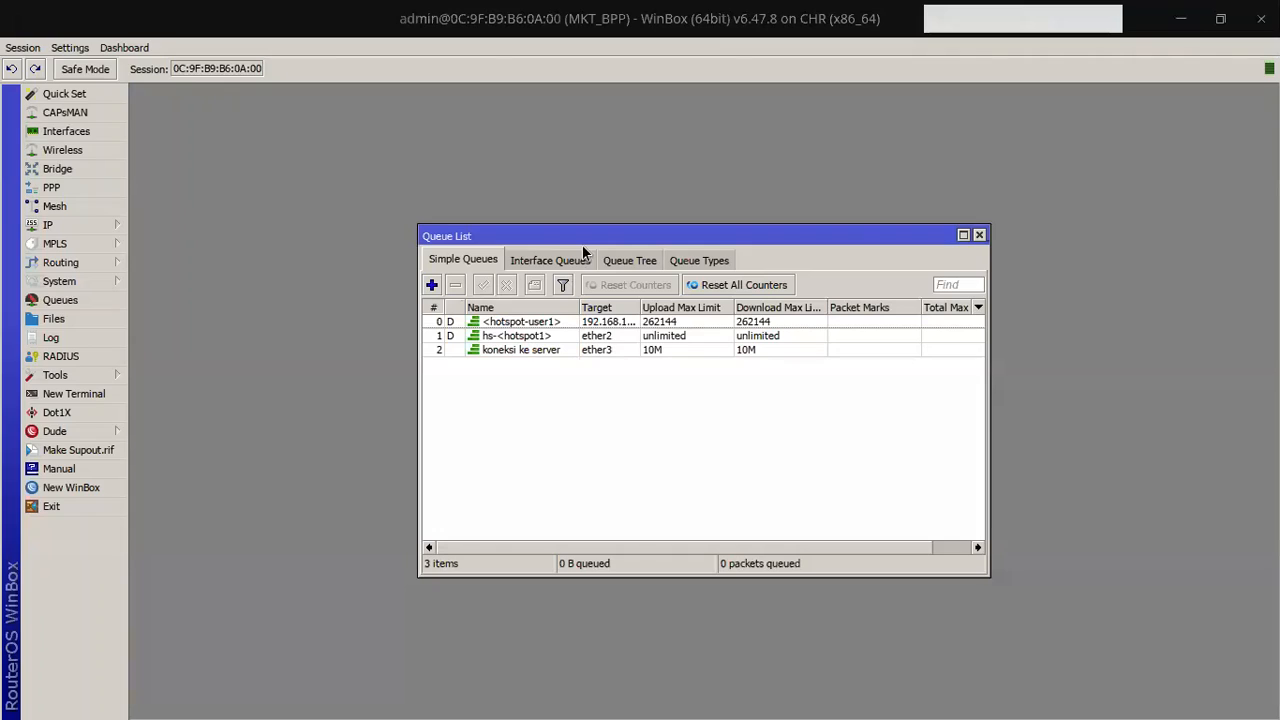
Step: Close the Queue List, browse the IP, System and Tools menus, then open and close Tools > Netwatch
click(979, 235)
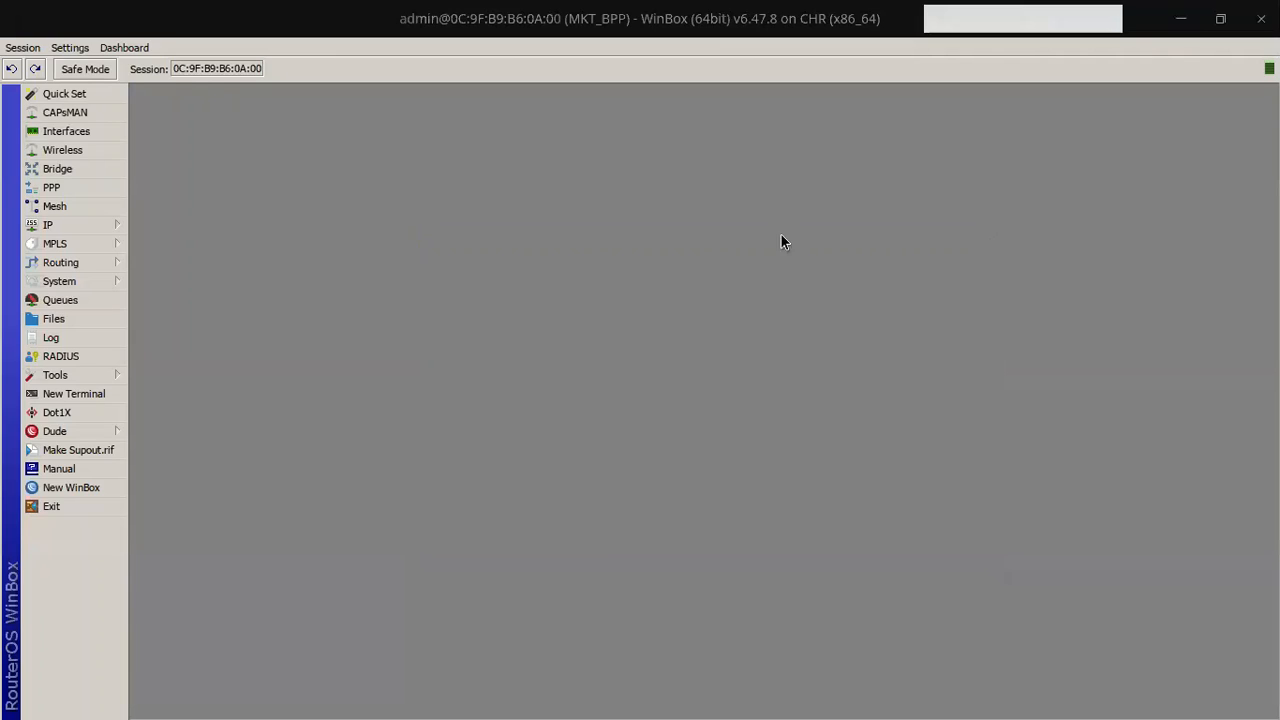
click(52, 228)
click(76, 282)
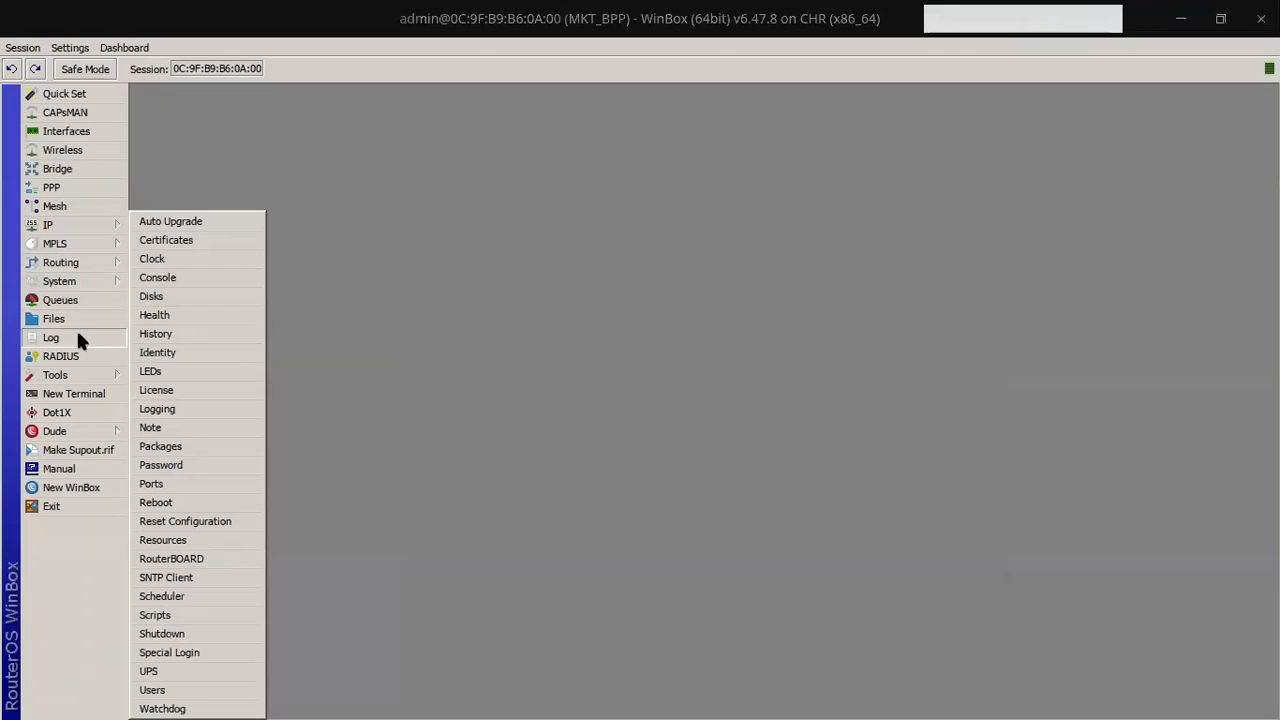
click(77, 372)
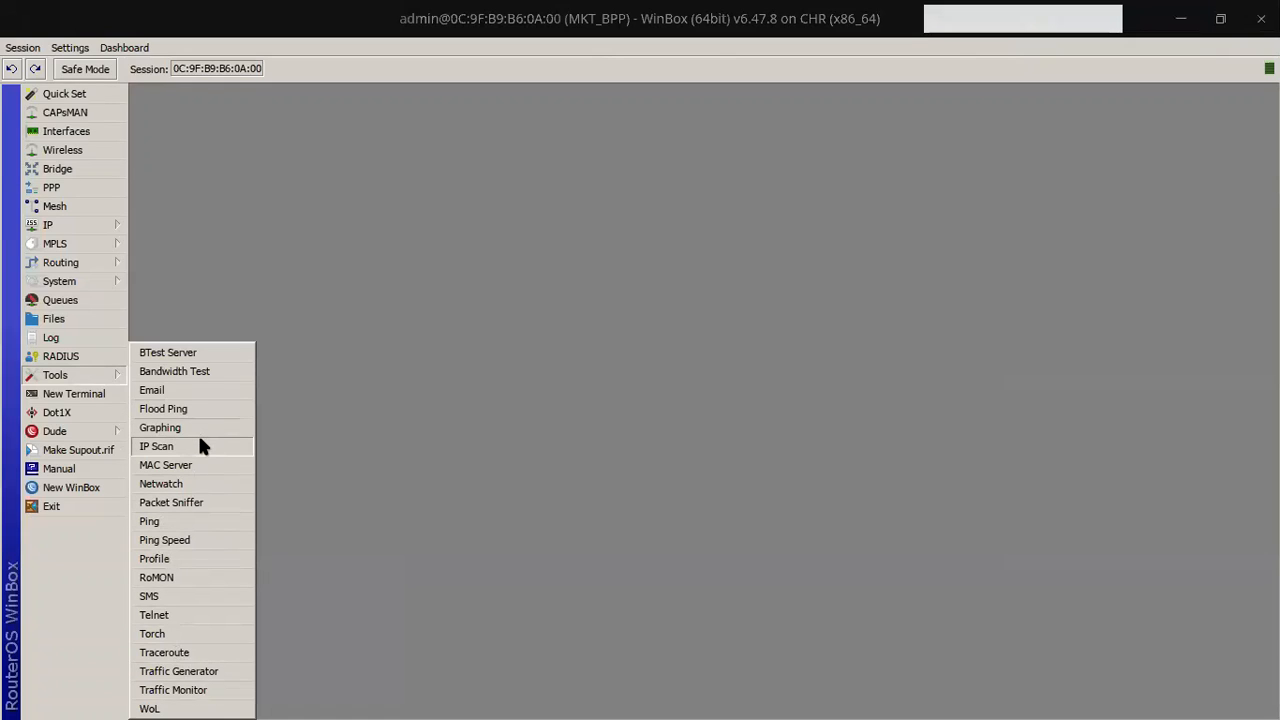
click(192, 484)
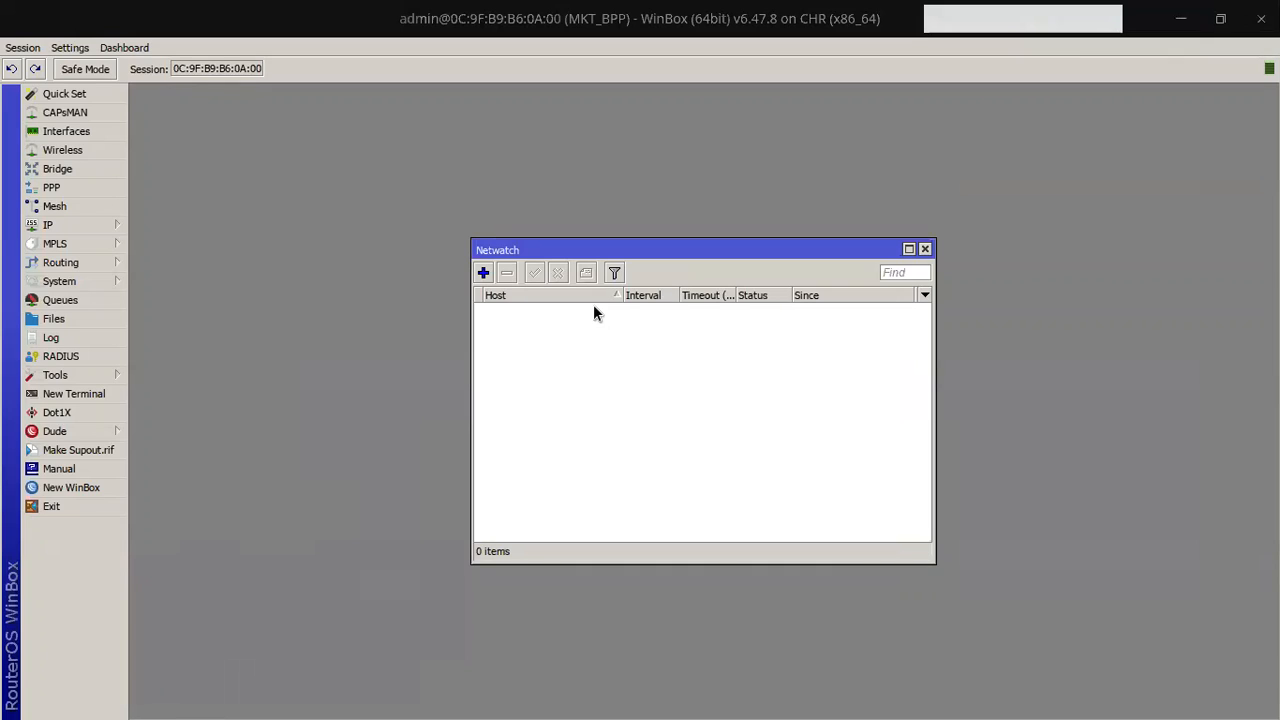
click(926, 249)
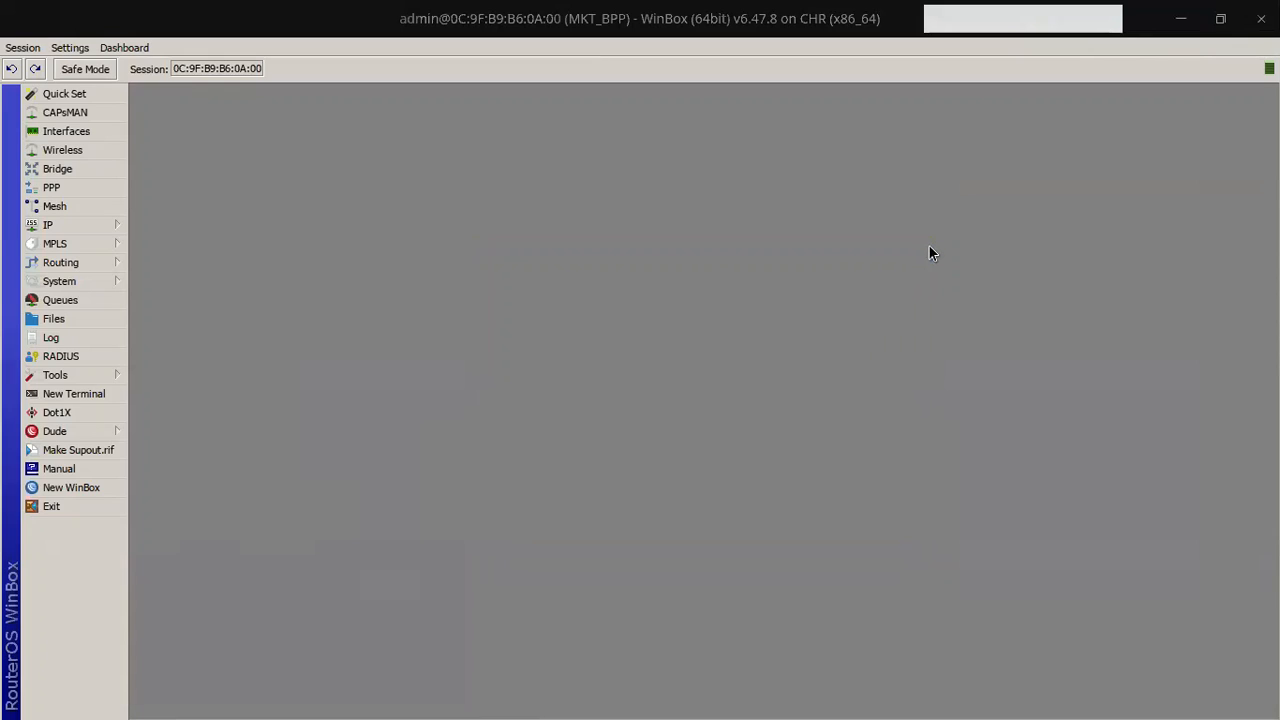
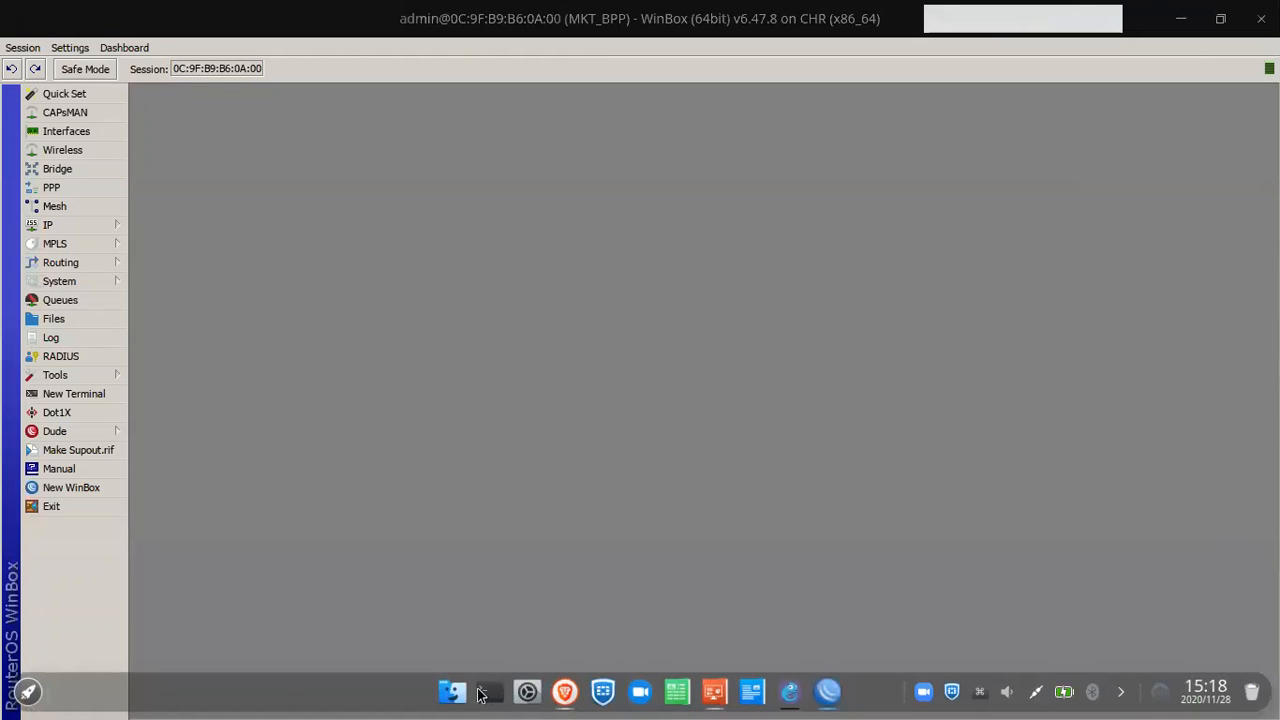
Step: Open a terminal and run neofetch to show the Deepin 20 system summary
key(ctrl+alt+t)
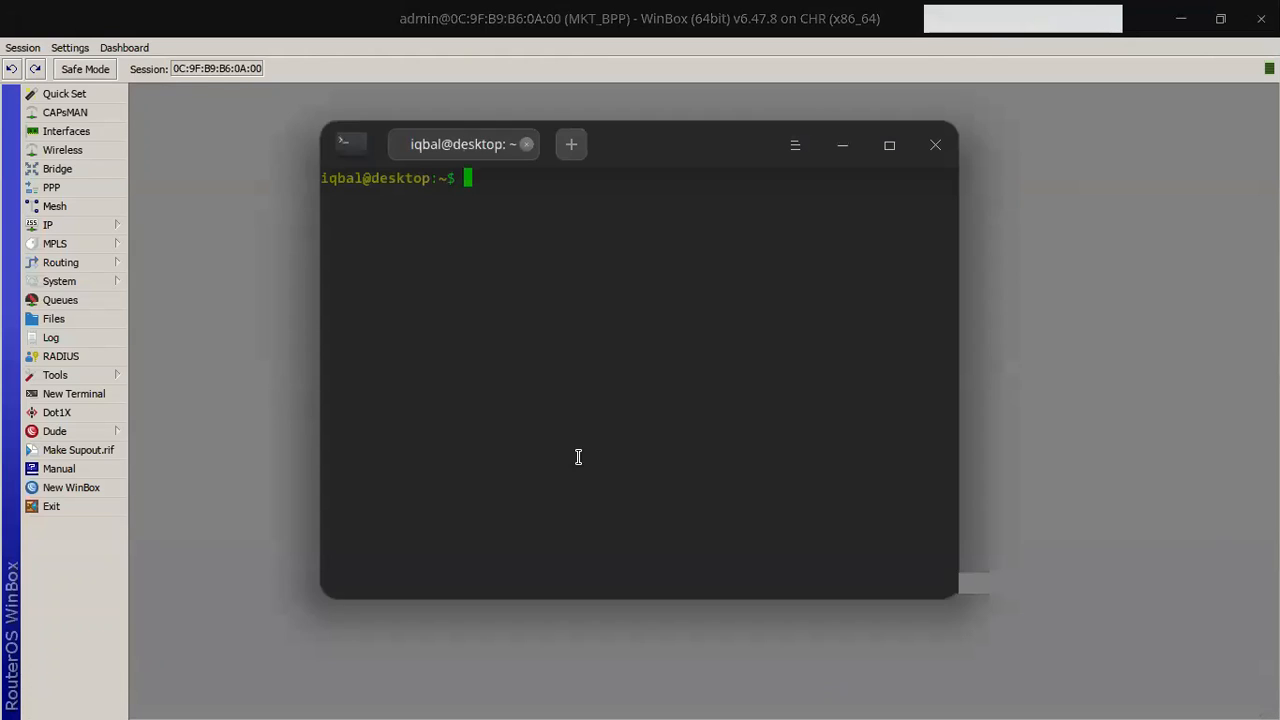
text(neoftc)
key(BackSpace)
text(e)
key(BackSpace)
key(BackSpace)
text(etch)
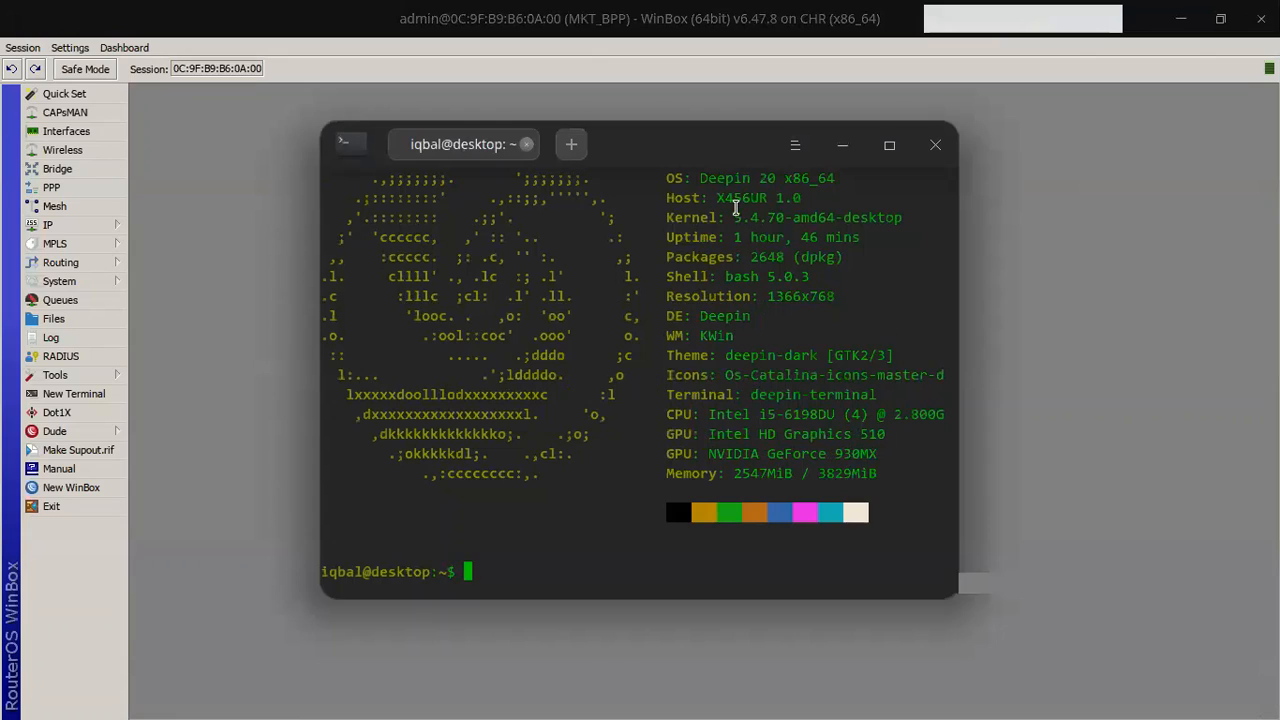
drag(691, 177, 849, 172)
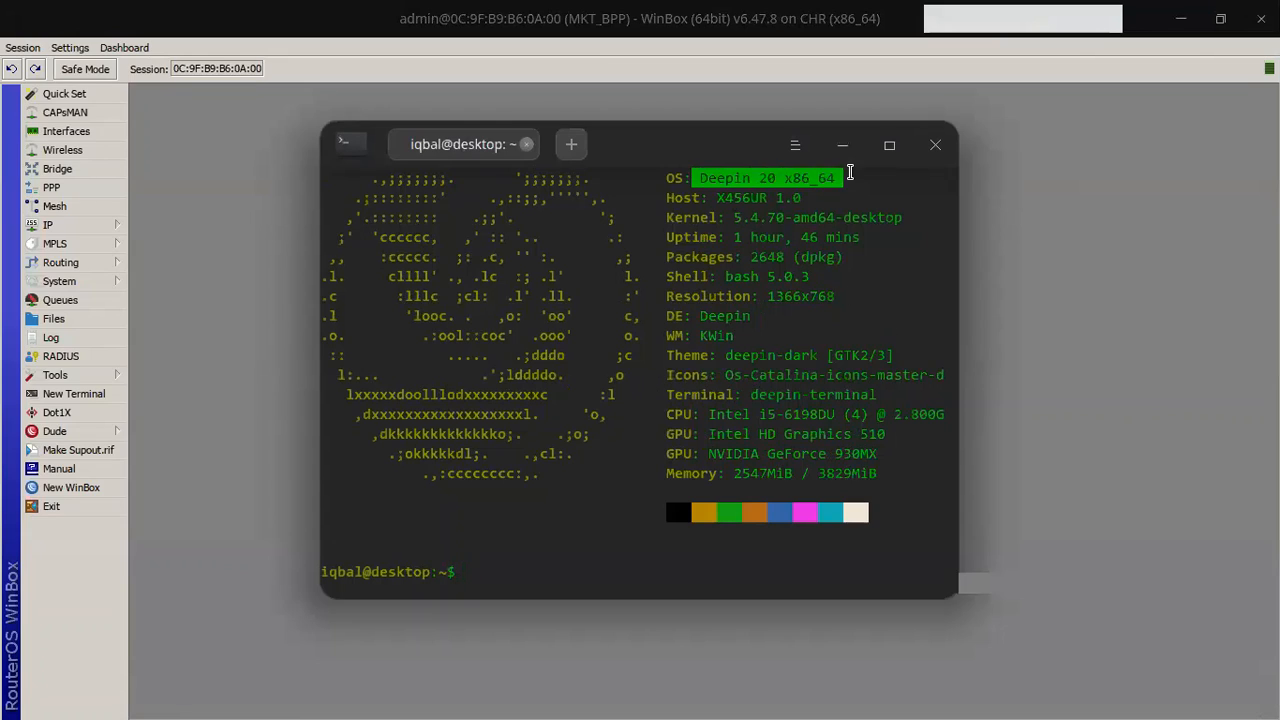
click(847, 176)
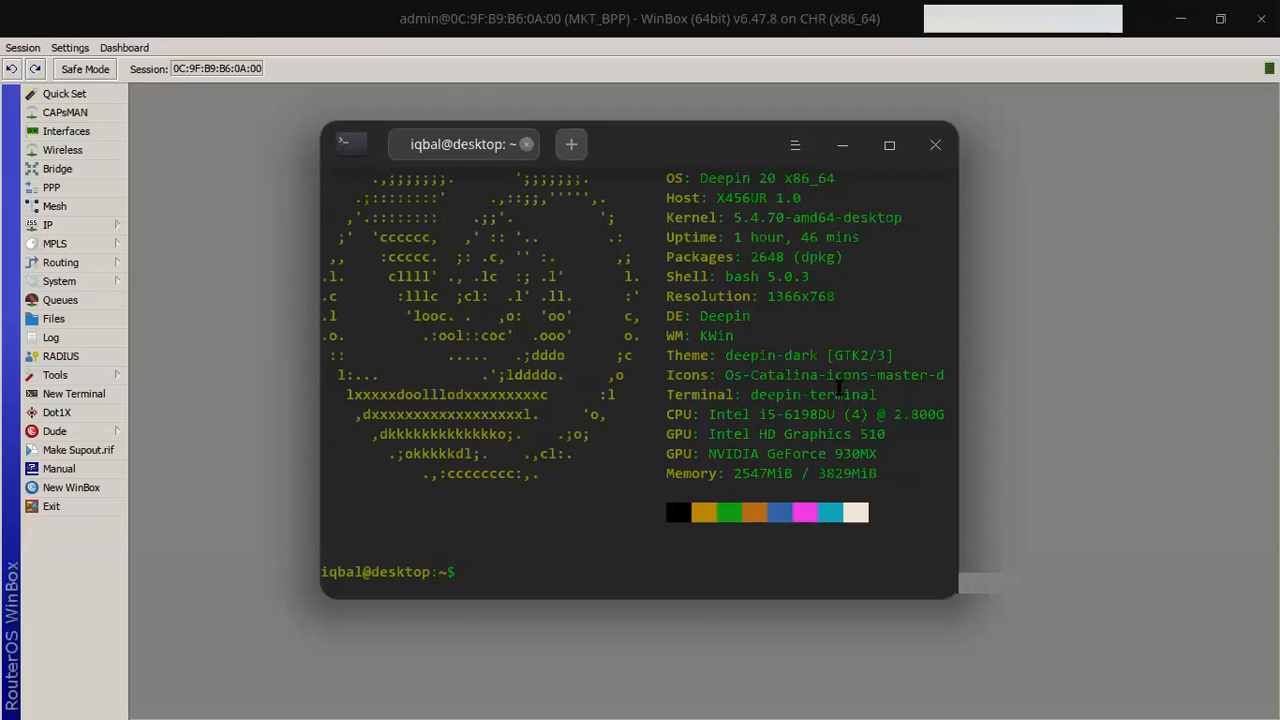
Step: Run uname -a to show the 5.4.70-amd64-desktop x86_64 kernel details
scroll(801, 243, up, 1)
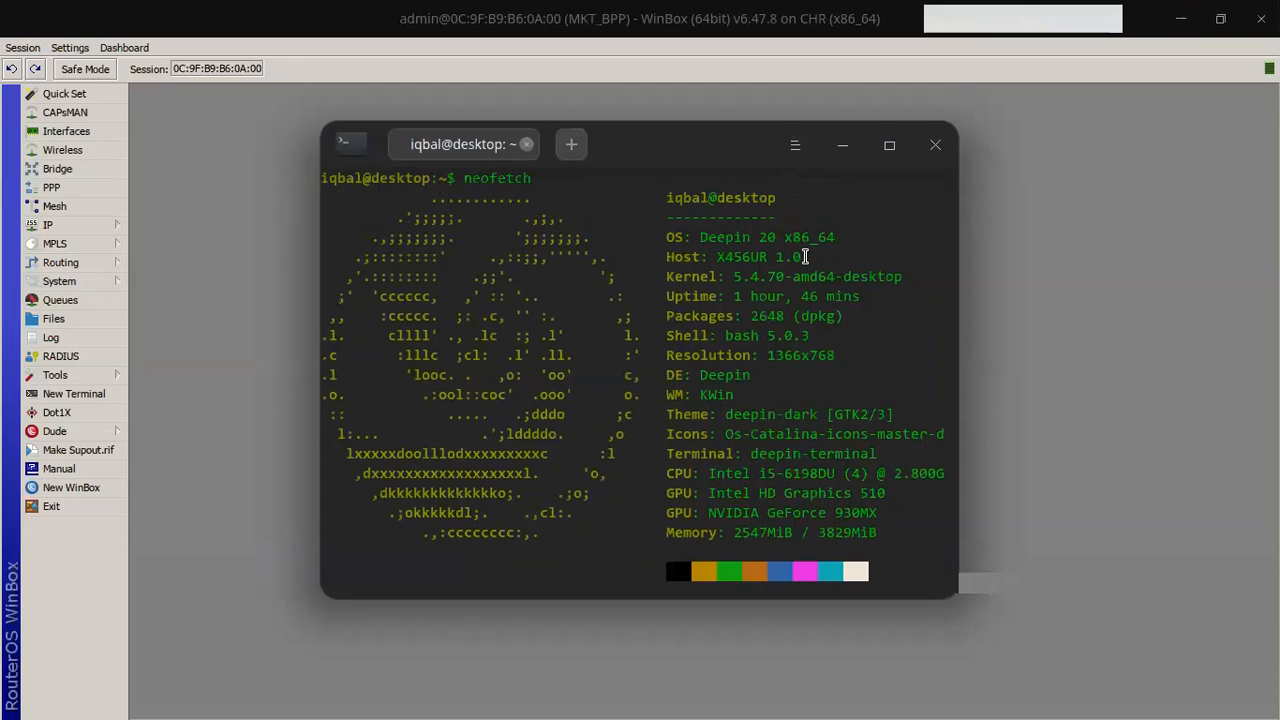
scroll(798, 215, down, 1)
text(uname -a)
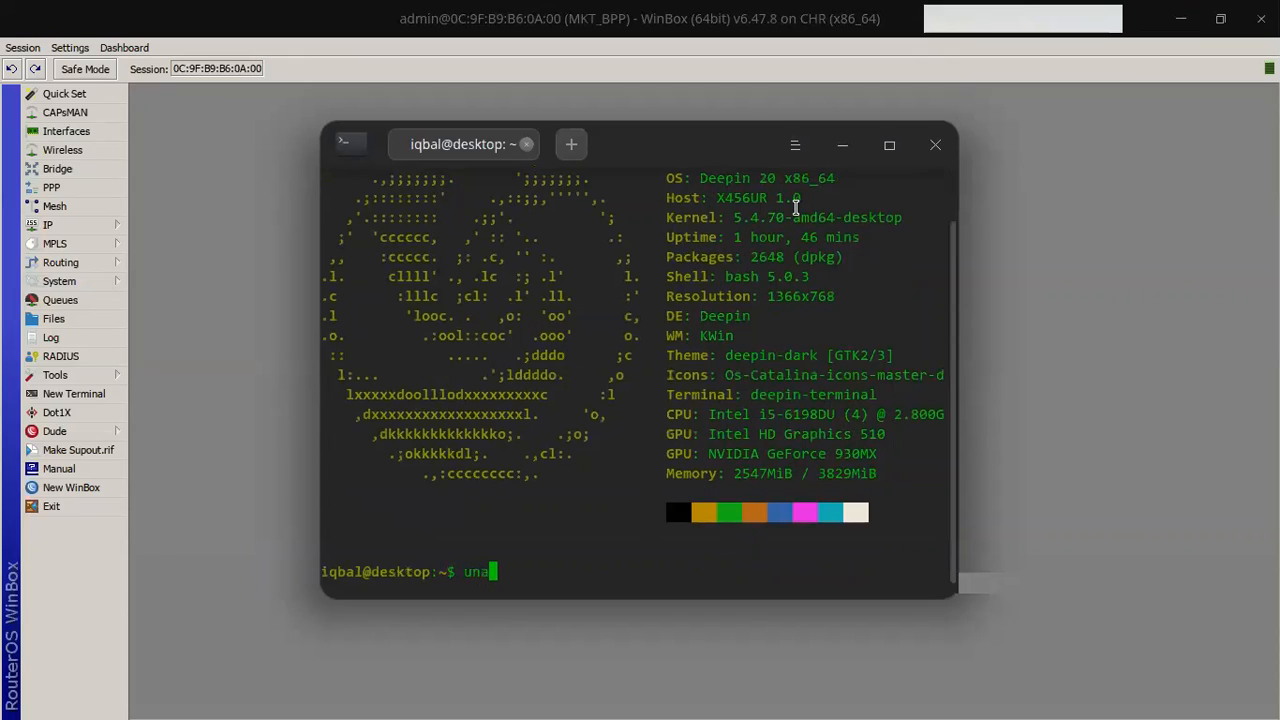
key(Return)
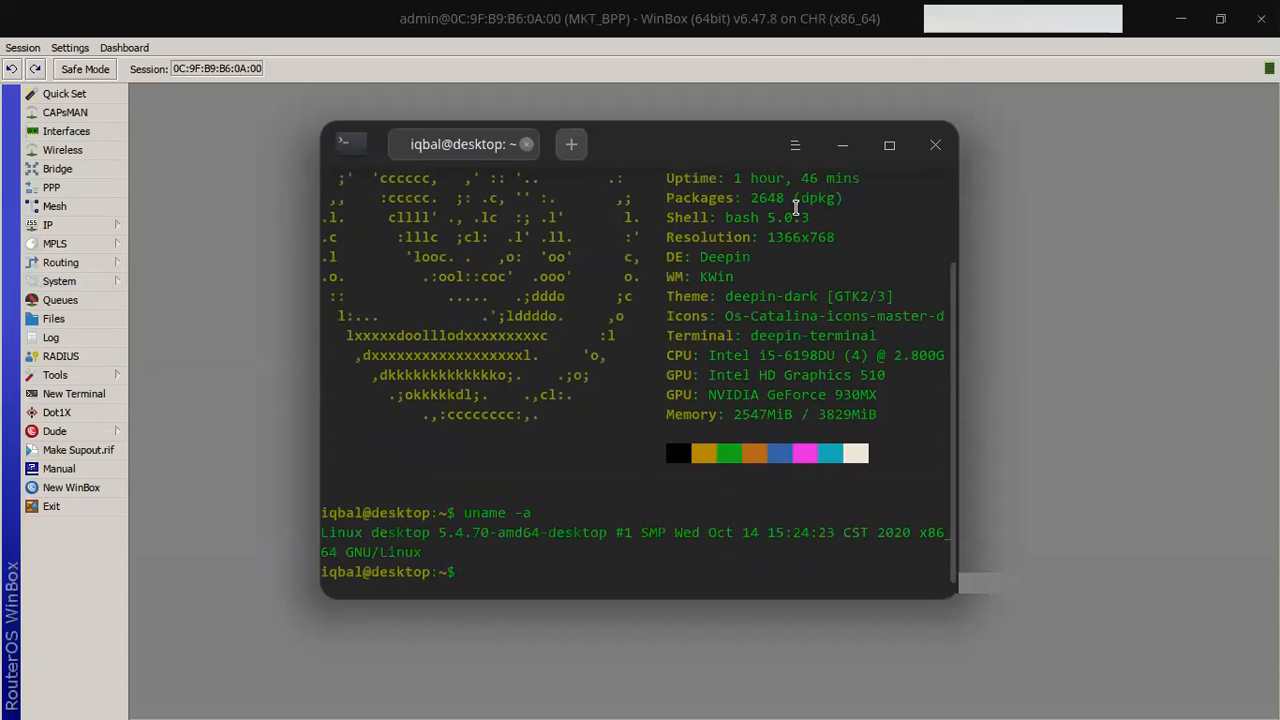
drag(323, 532, 423, 537)
click(423, 537)
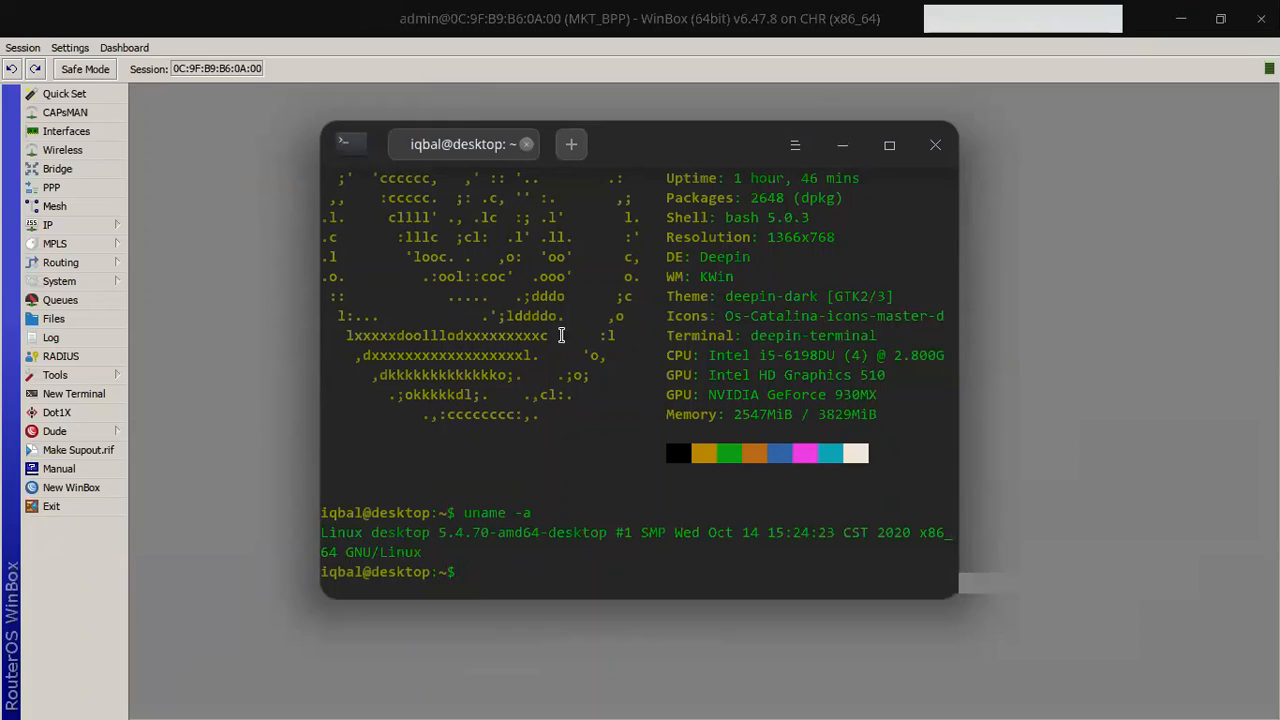
Step: Minimize the terminal, then restore and close the open WinBox window
click(838, 144)
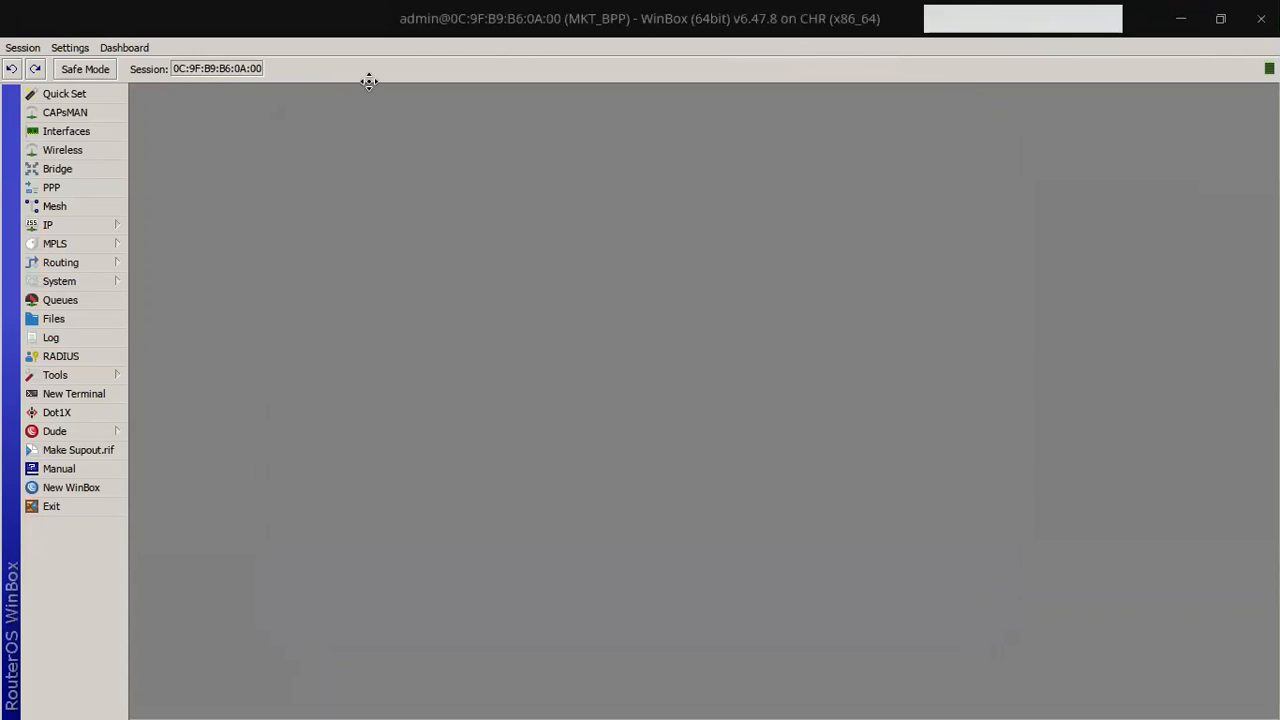
drag(369, 81, 366, 93)
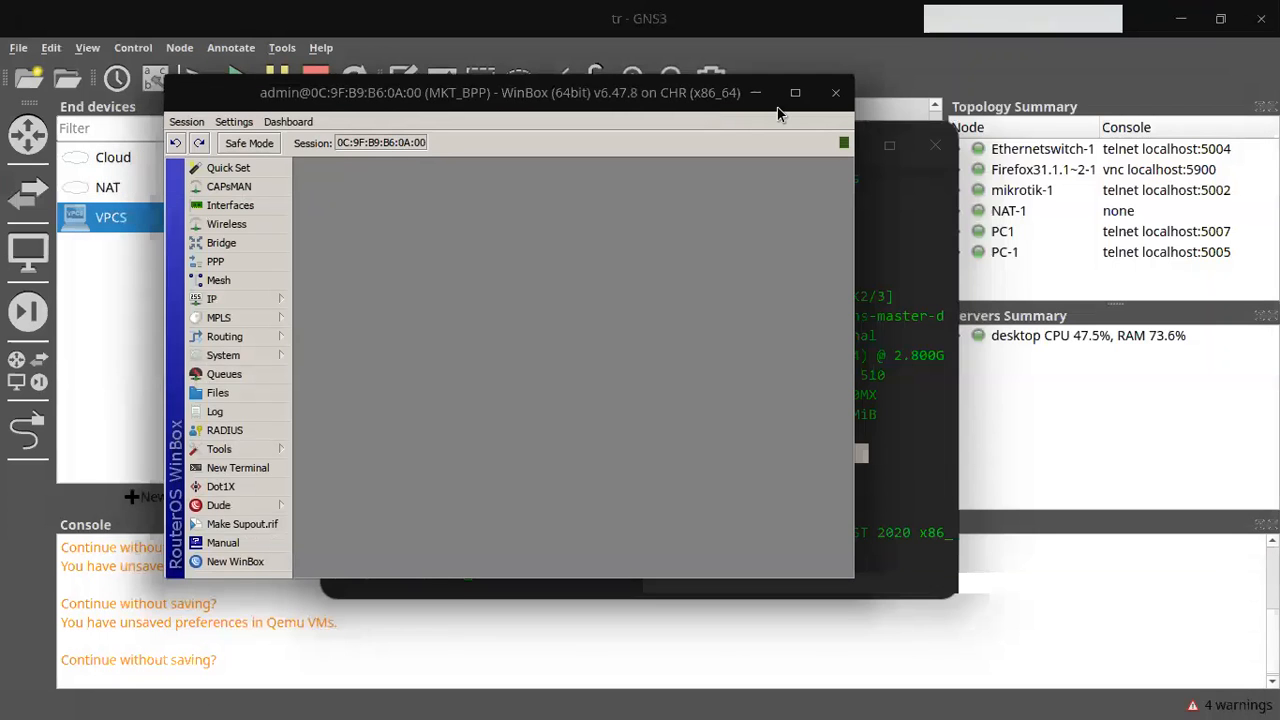
drag(547, 91, 596, 90)
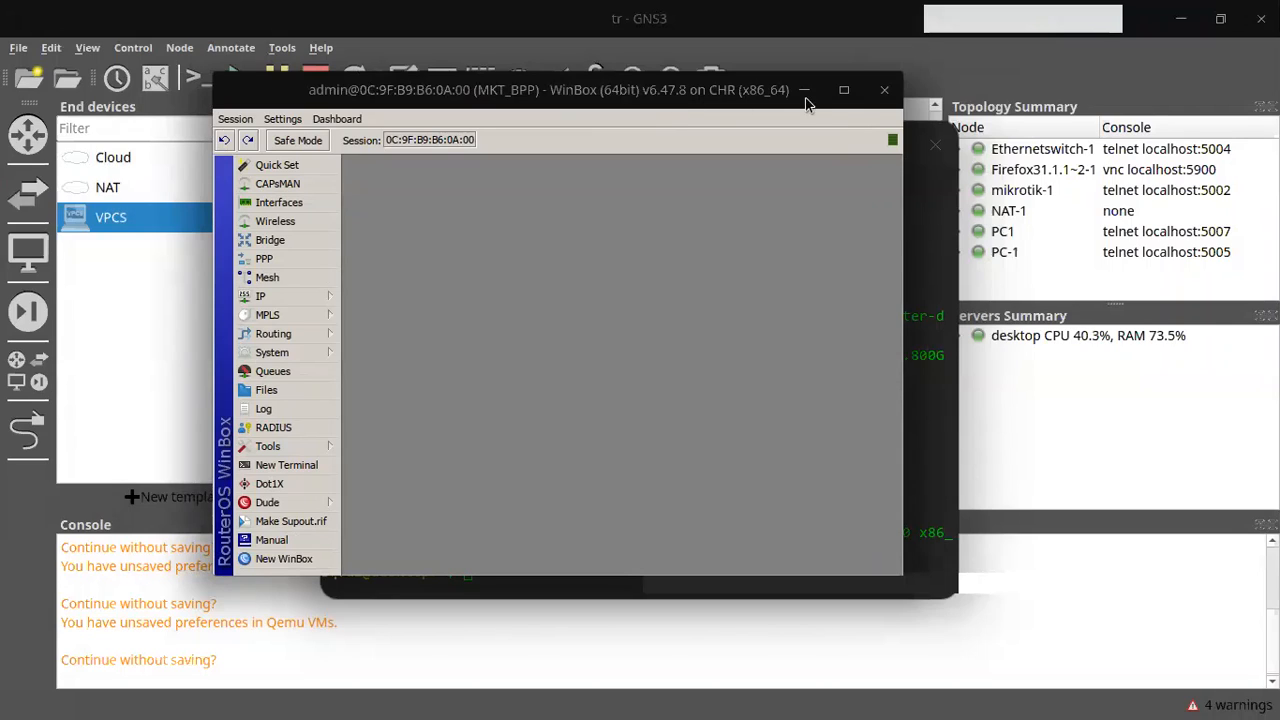
click(884, 90)
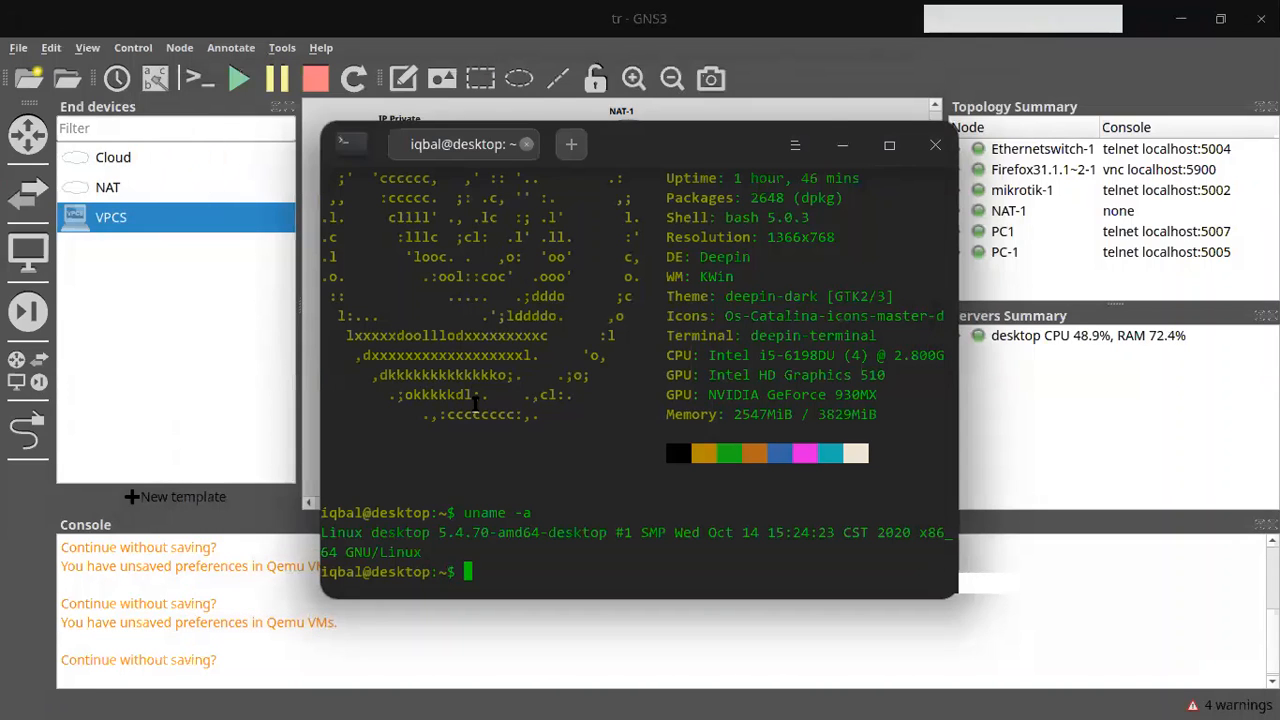
Step: List the commands beginning with win and enter winbox at the prompt
text(win)
key(Tab)
key(Tab)
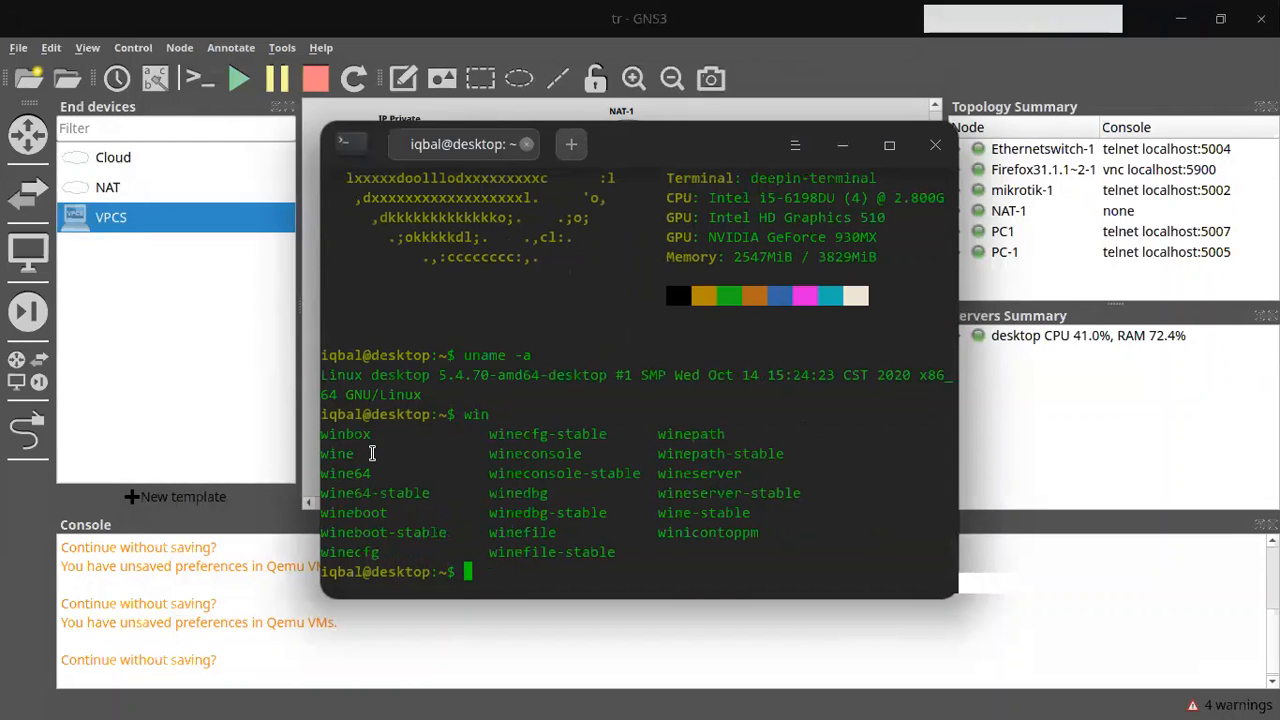
drag(371, 453, 321, 453)
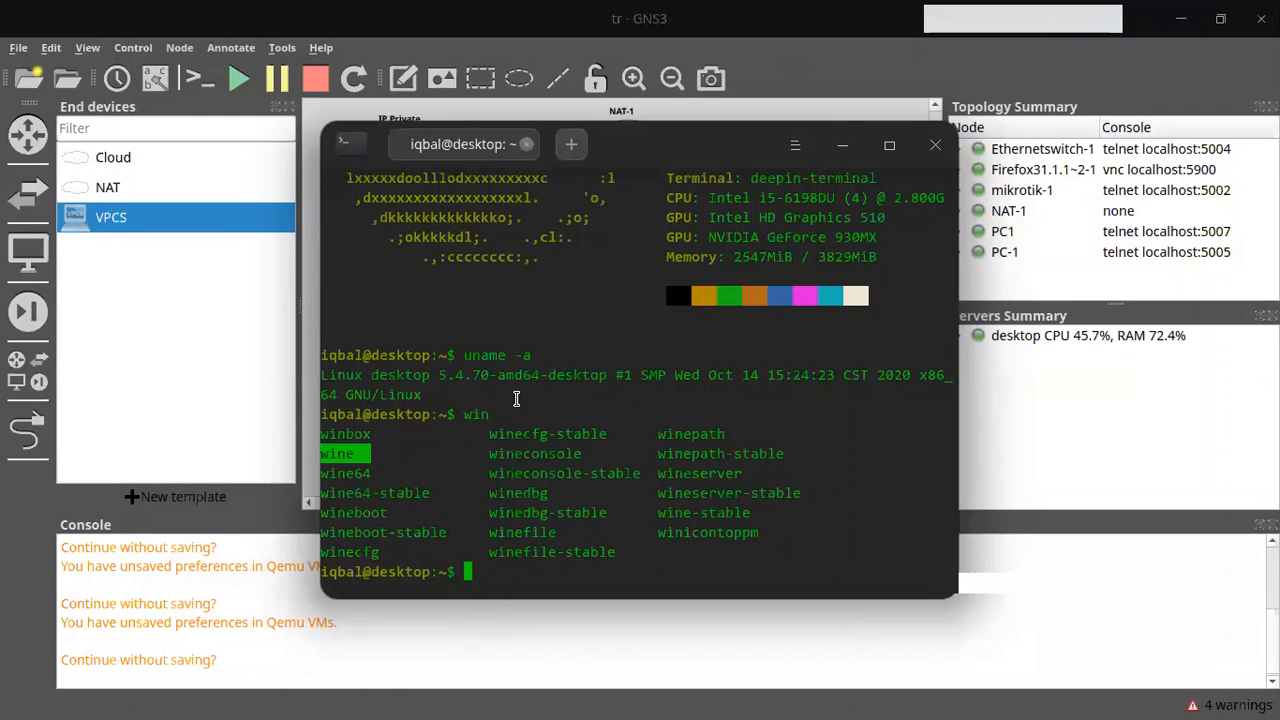
text(winbox)
key(Return)
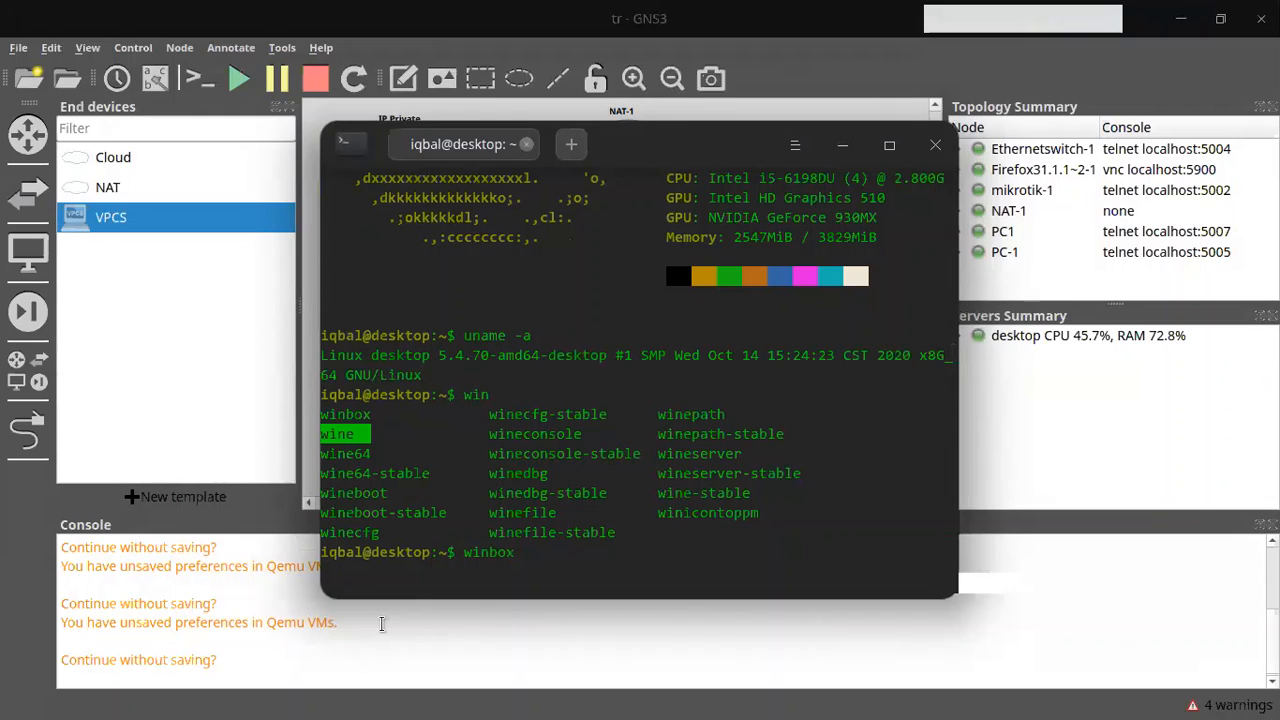
mouse_move(742, 700)
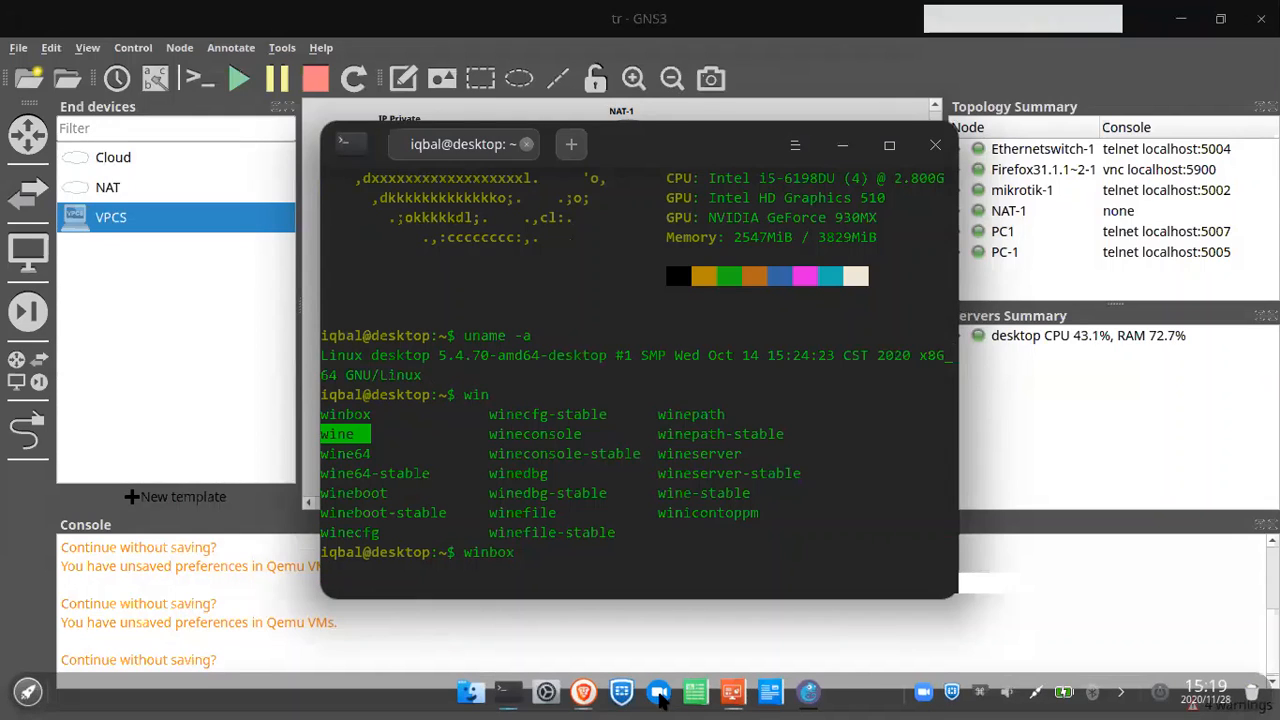
Step: Launch WinBox 3.27 under Wine, which finds the router at 192.168.122.85
key(Return)
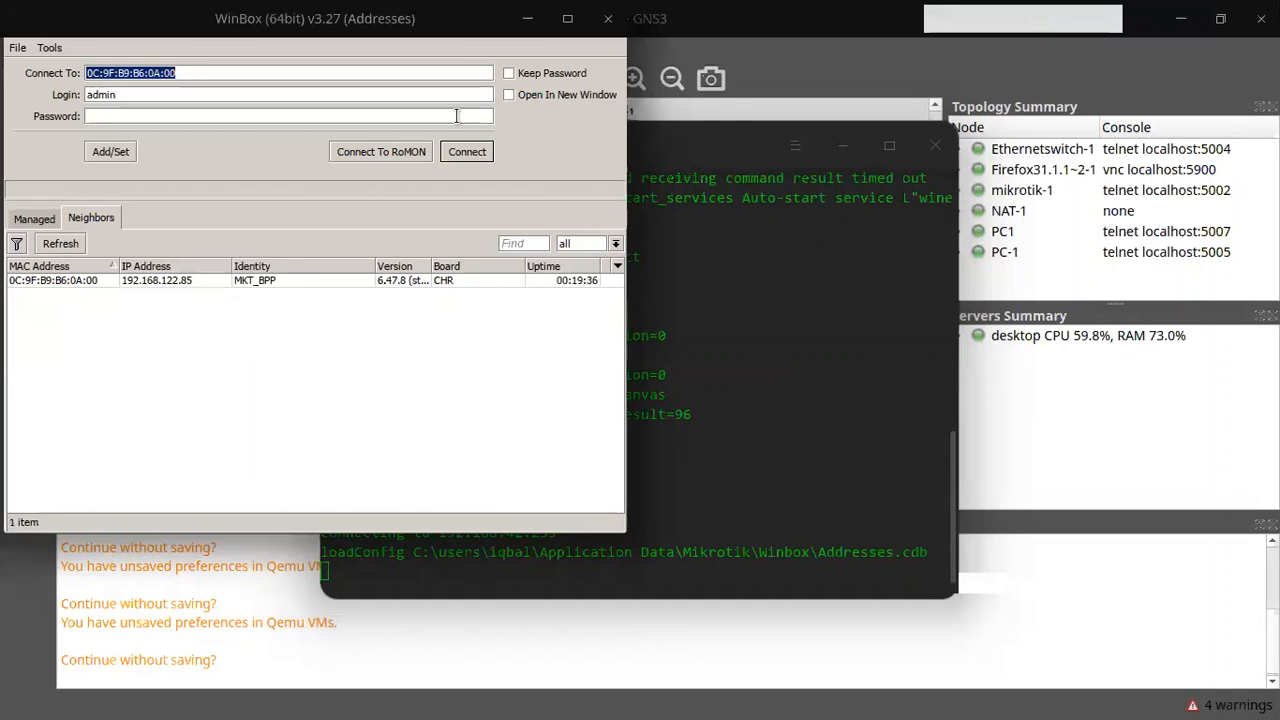
click(857, 314)
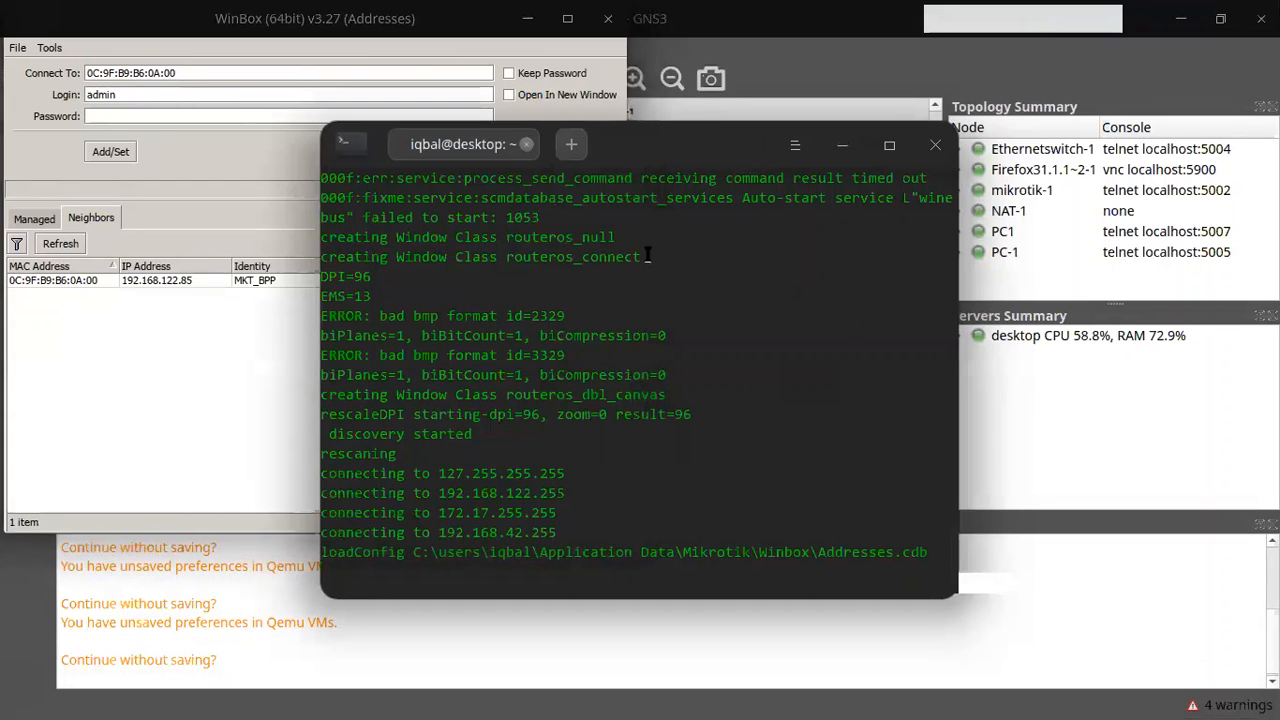
scroll(648, 256, up, 10)
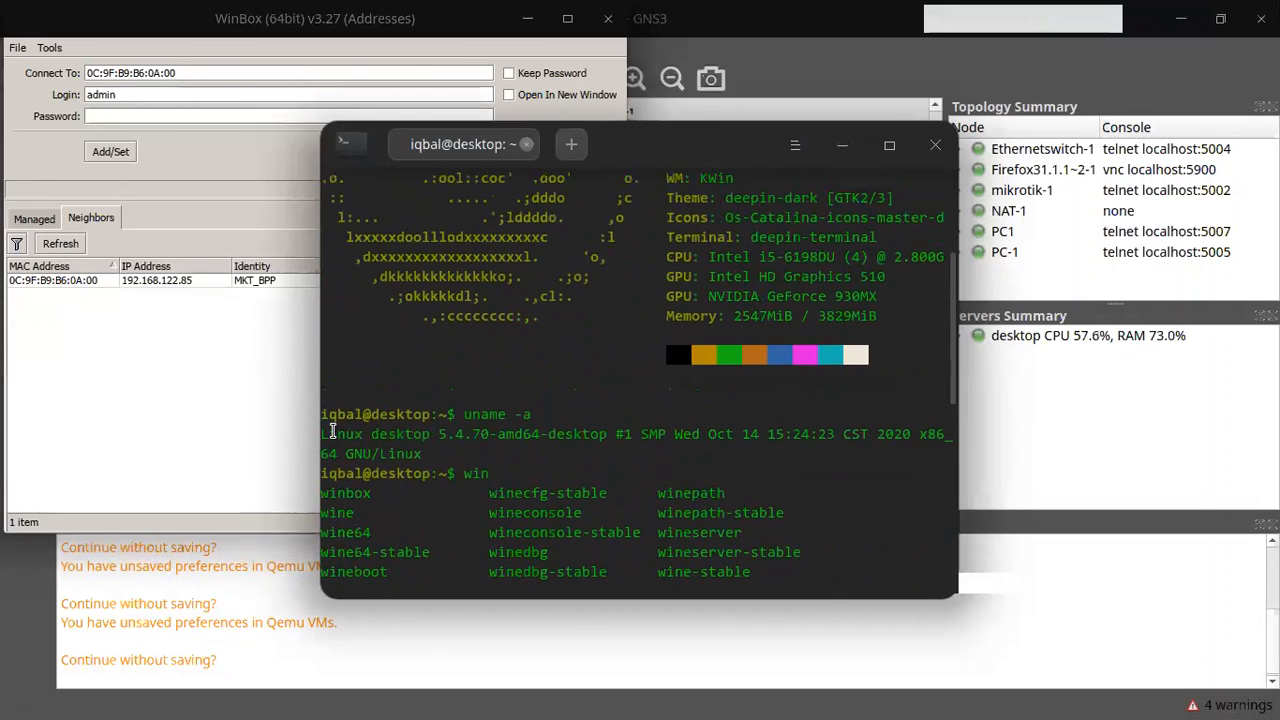
drag(332, 431, 452, 452)
click(479, 452)
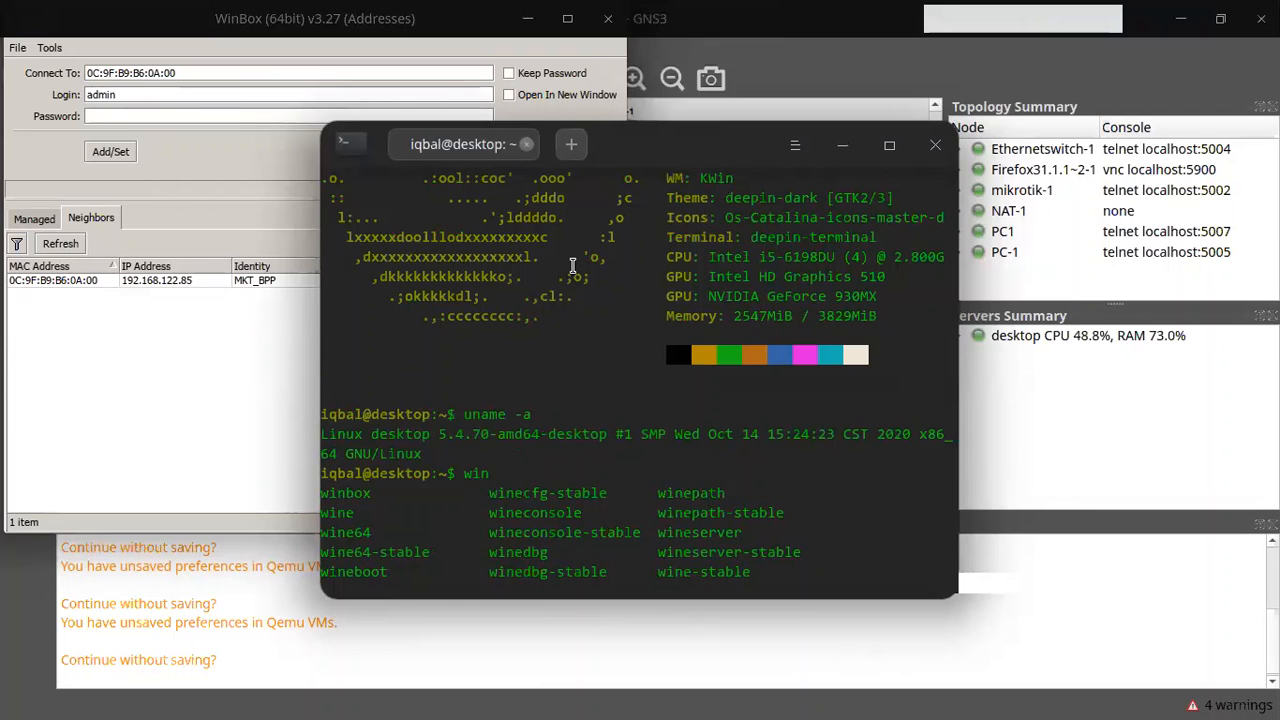
text(box)
key(Return)
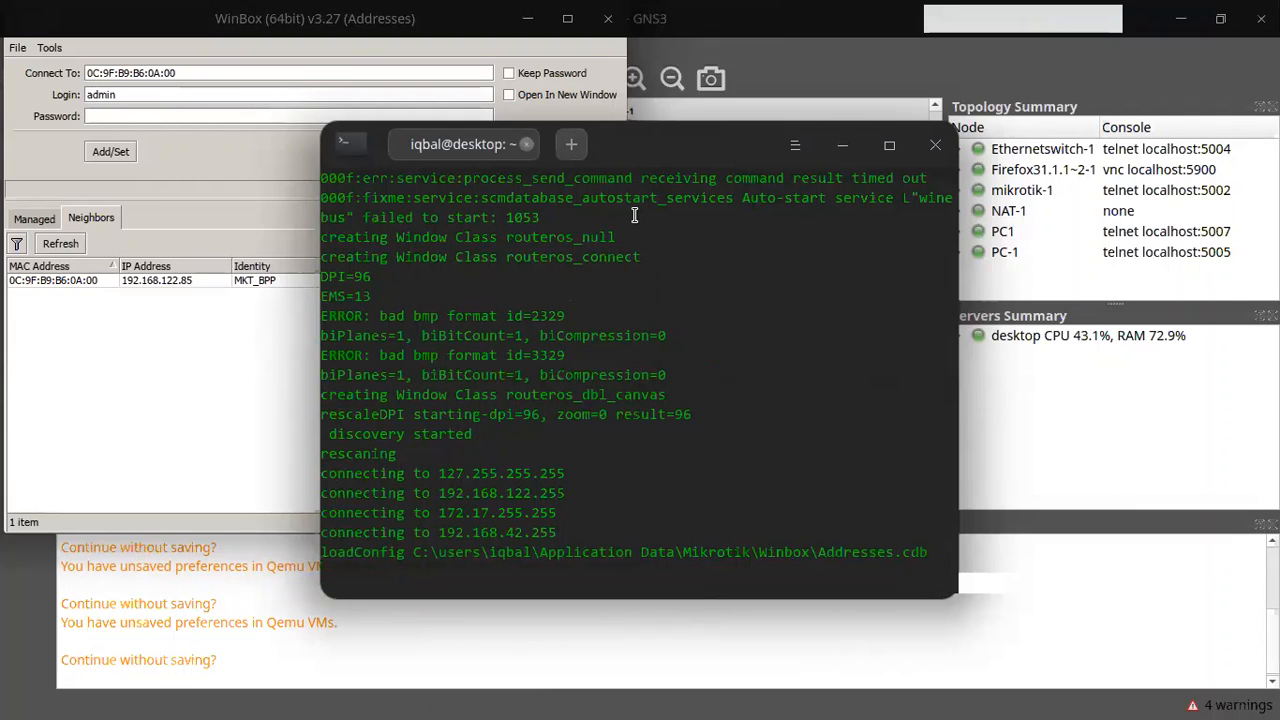
Step: Open a second terminal tab and list the home folder, locating winbox64.exe
click(571, 148)
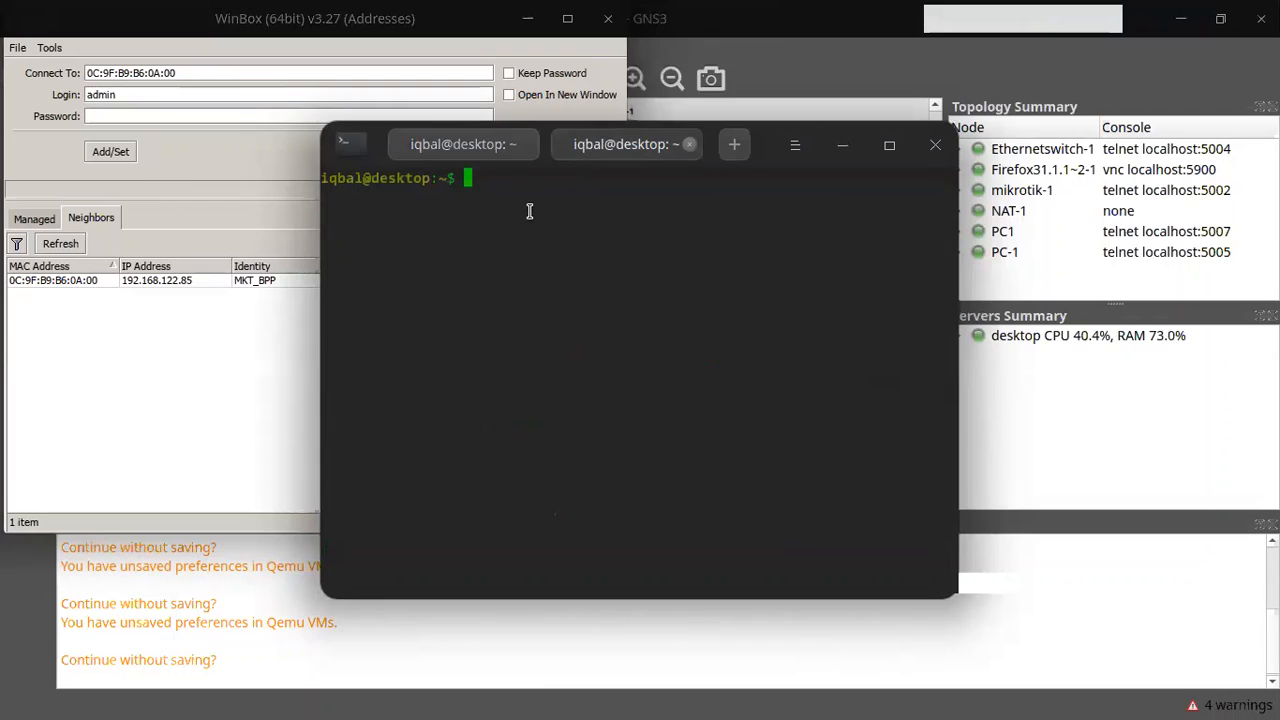
text(winbox6)
key(BackSpace)
key(BackSpace)
key(BackSpace)
key(BackSpace)
key(BackSpace)
key(BackSpace)
key(BackSpace)
text(ls)
key(Return)
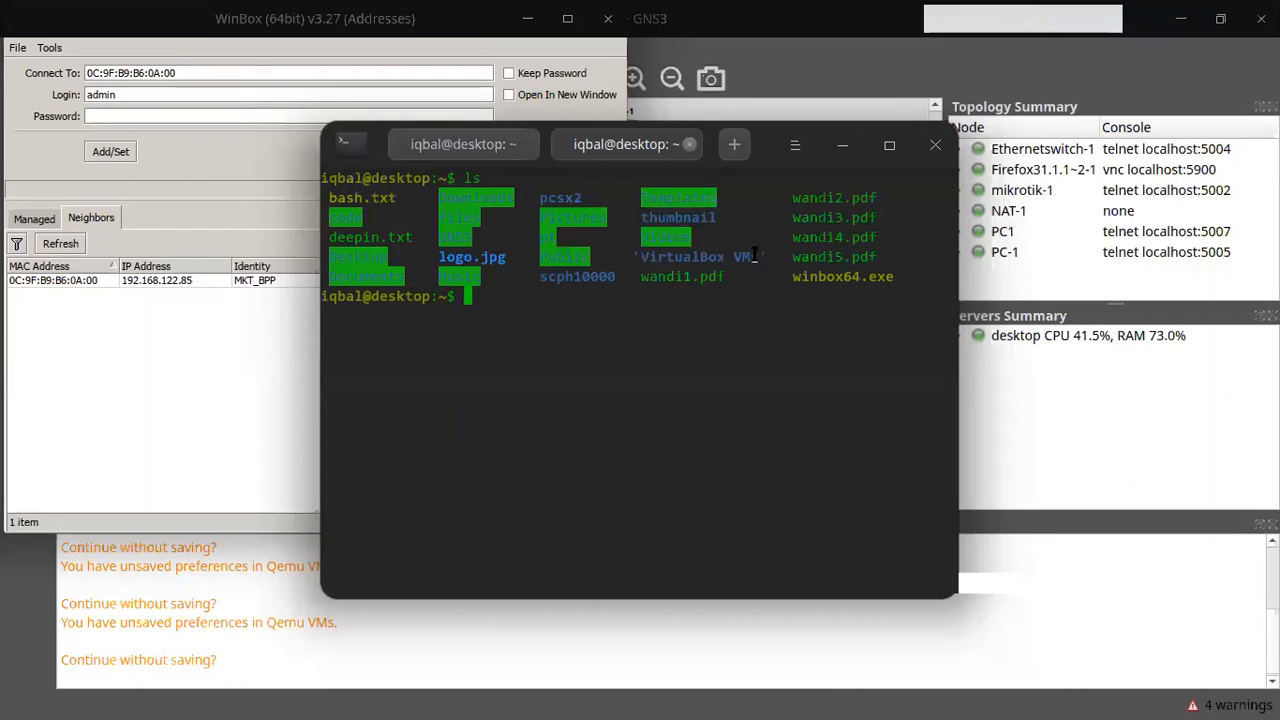
drag(793, 277, 898, 276)
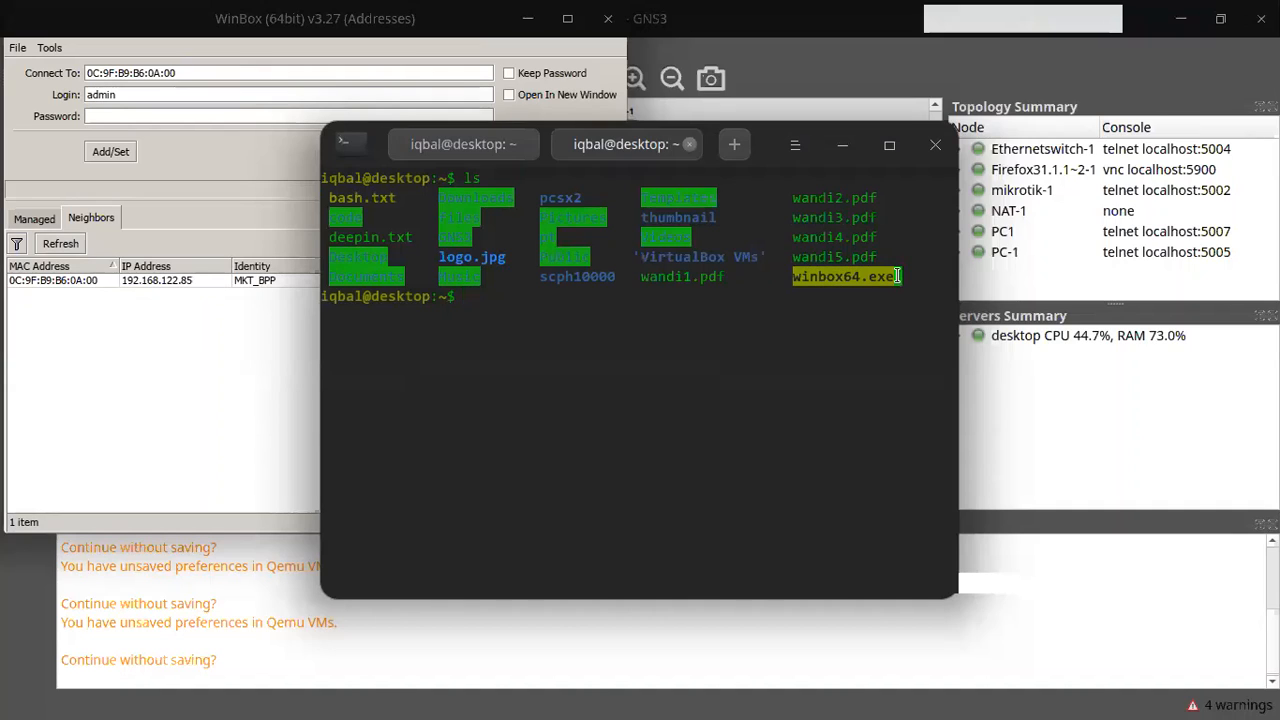
Step: Enter a wine64 winbox64.exe command, then erase it
text(wine64 winb)
key(Tab)
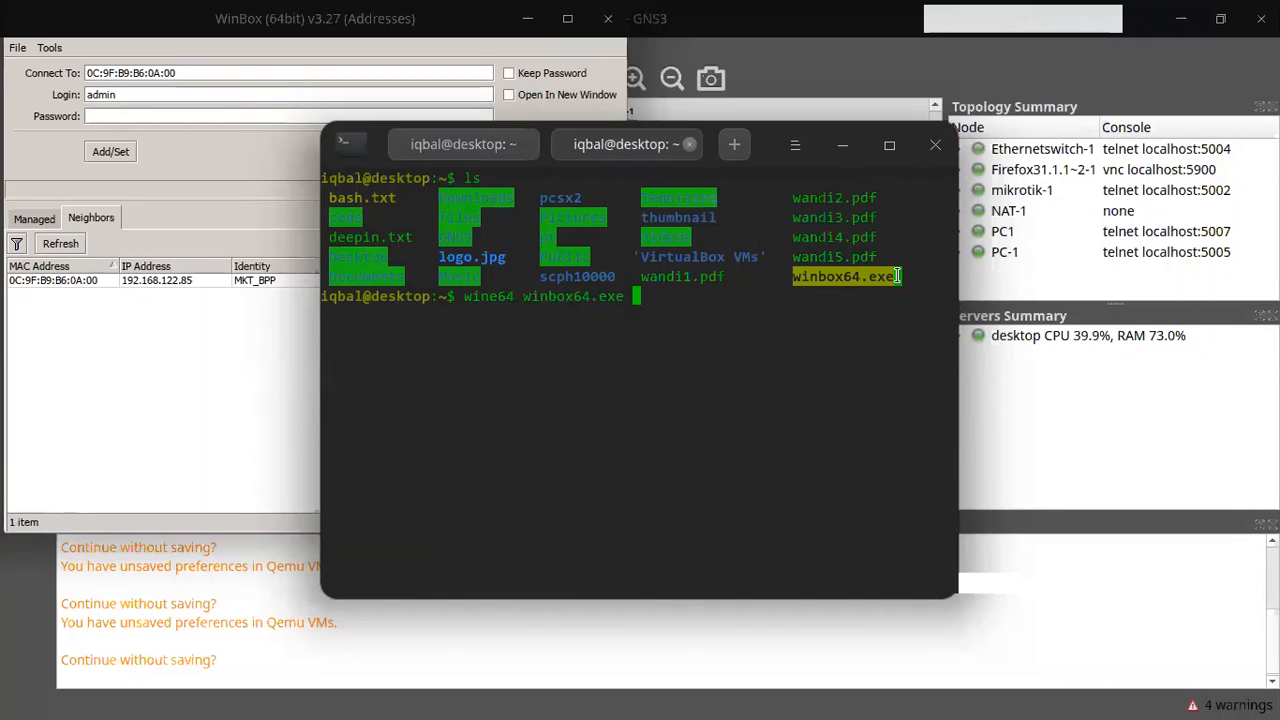
drag(630, 298, 456, 303)
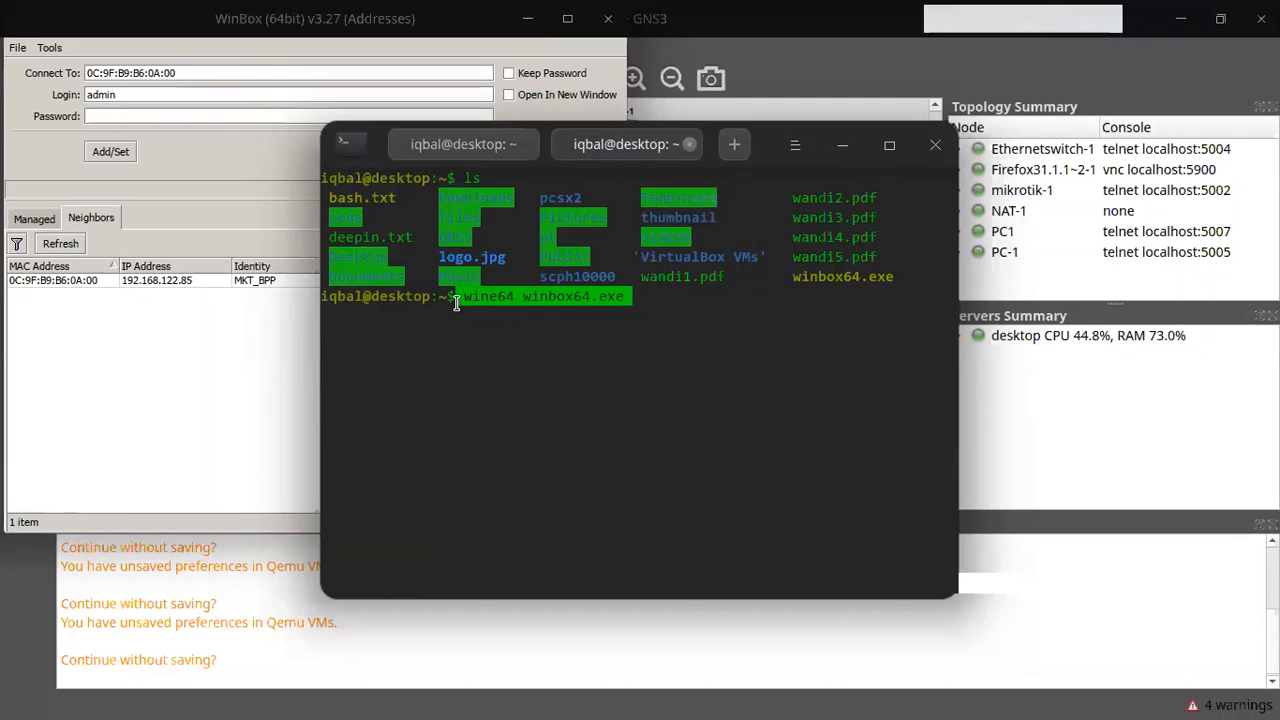
key(BackSpace)
key(BackSpace)
key(BackSpace)
key(BackSpace)
key(BackSpace)
key(BackSpace)
key(BackSpace)
key(BackSpace)
key(BackSpace)
key(BackSpace)
key(BackSpace)
key(BackSpace)
key(BackSpace)
key(BackSpace)
key(BackSpace)
key(BackSpace)
key(BackSpace)
key(BackSpace)
key(BackSpace)
key(BackSpace)
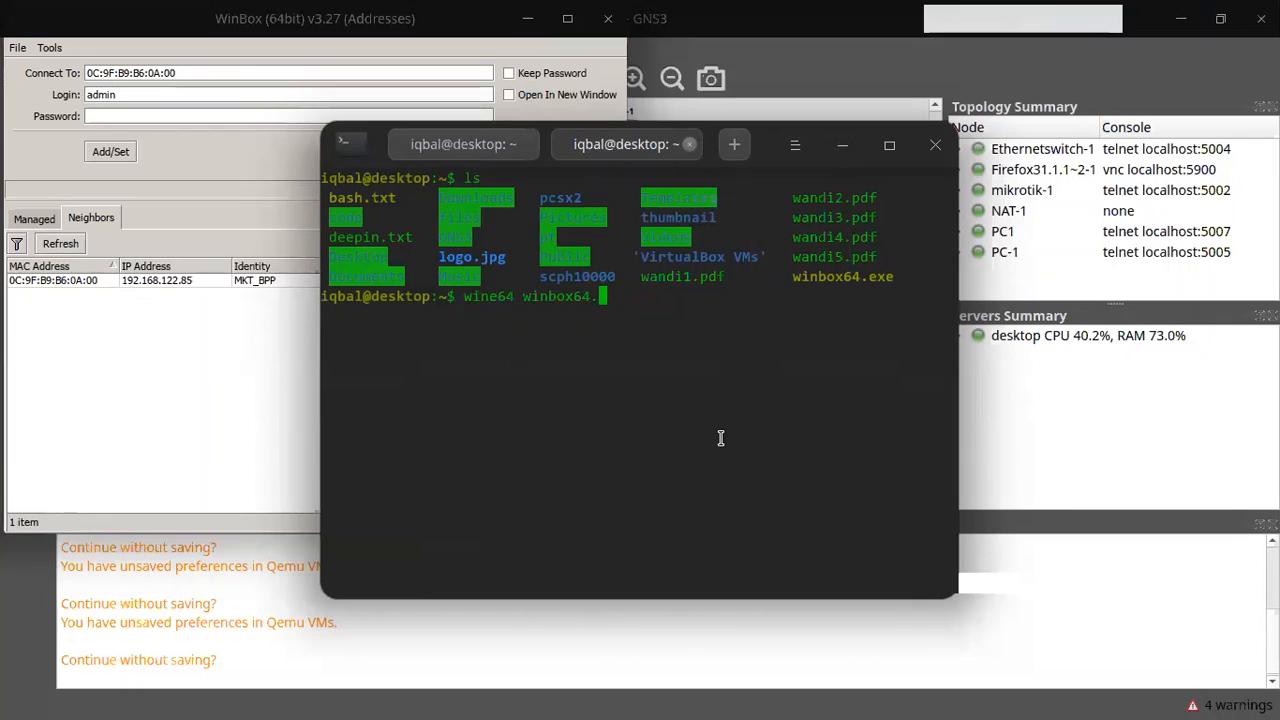
Step: Try winbox and sudo at the prompt, then begin a nano command instead
text(winn)
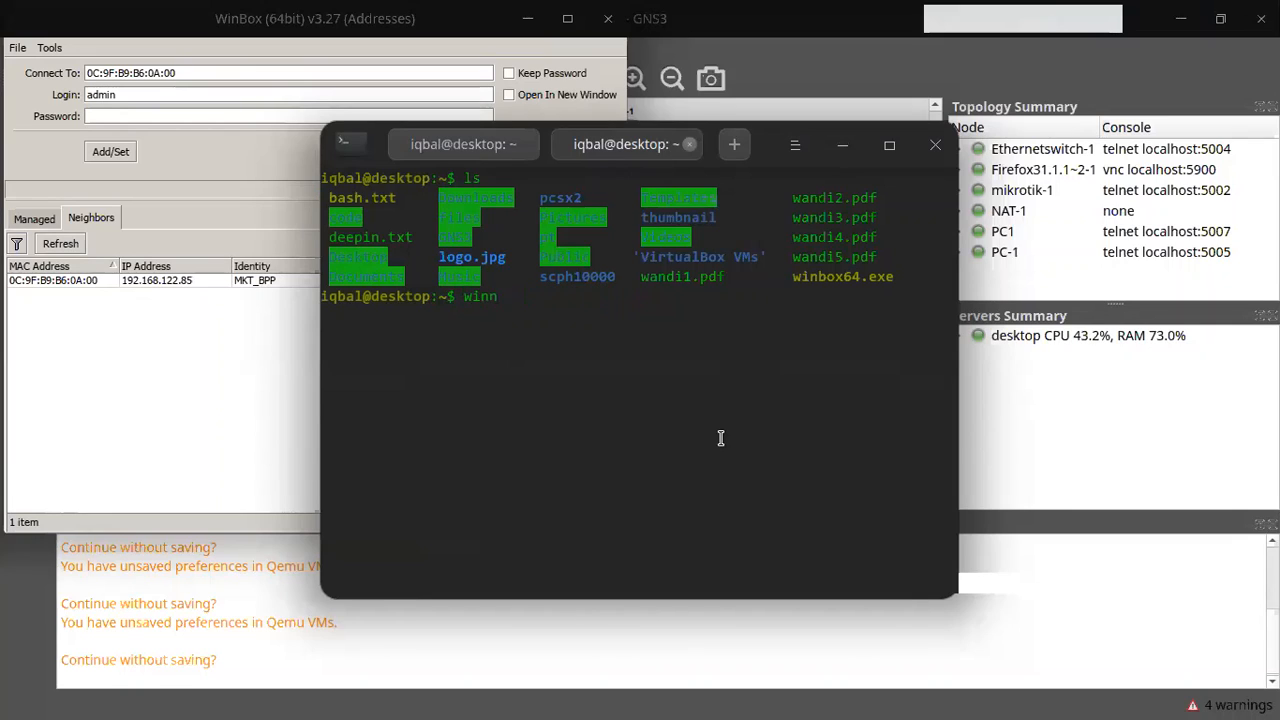
key(BackSpace)
text(box)
key(BackSpace)
key(ctrl+u)
text(sudo)
key(BackSpace)
key(BackSpace)
key(BackSpace)
key(BackSpace)
key(BackSpace)
text(nano /)
key(BackSpace)
Step: Open .bashrc in nano, move to the winbox alias lines, then close the terminal
text(.bashrc)
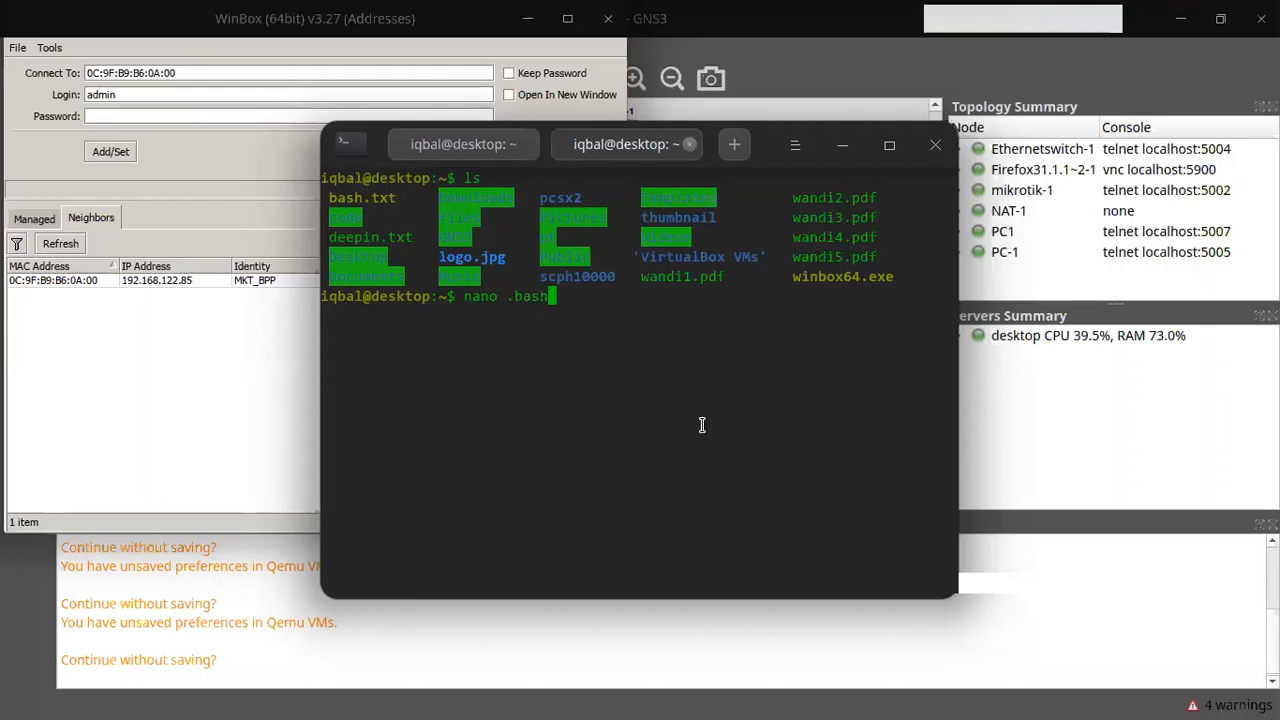
key(Return)
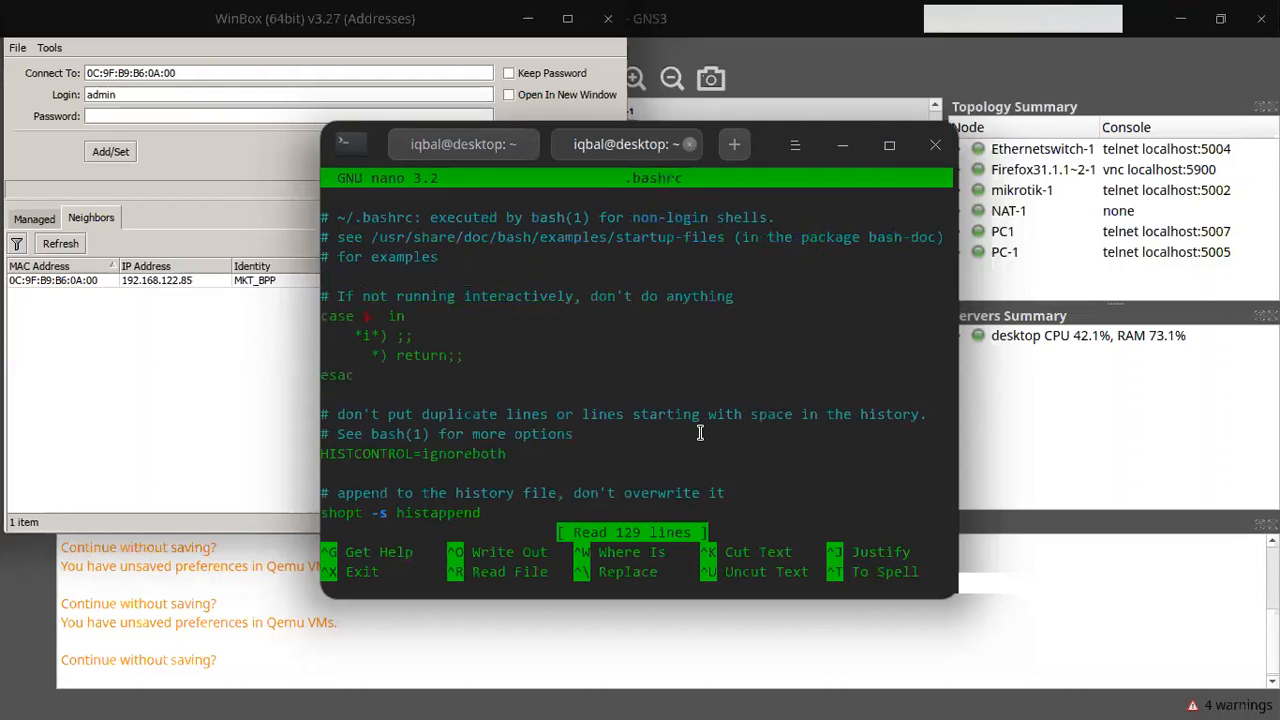
key(Down)
key(Down)
key(Down)
key(Down)
key(Down)
key(Down)
key(Down)
key(Down)
key(Down)
key(Down)
key(Down)
key(Down)
key(Down)
key(Down)
key(Down)
key(Down)
key(Down)
key(Down)
key(Down)
key(Down)
key(Down)
key(Down)
key(Down)
key(Down)
key(Down)
key(Down)
key(Down)
key(Down)
key(Down)
key(Down)
key(Down)
key(Down)
key(Down)
key(Down)
key(Down)
key(Down)
key(Down)
key(Down)
key(Down)
key(Down)
key(Down)
key(Down)
key(Down)
key(Down)
key(Down)
key(Down)
key(Down)
key(Down)
key(Down)
key(Down)
key(Down)
key(Down)
key(Down)
key(Down)
key(Down)
key(Down)
key(Down)
key(Down)
key(Down)
key(Down)
key(Down)
key(Down)
key(Down)
key(Down)
key(Down)
key(Down)
key(Down)
key(Down)
key(Down)
key(Down)
key(Down)
key(Down)
key(Down)
key(Down)
key(Down)
key(Down)
key(Up)
key(Up)
key(Up)
key(Up)
key(Up)
key(Up)
key(Right)
key(Right)
key(Right)
key(Right)
key(Right)
key(Right)
key(Right)
key(Right)
key(Right)
key(Right)
key(Right)
key(Right)
key(Right)
key(Right)
key(Right)
key(Right)
key(Right)
key(Right)
key(Right)
key(Right)
key(Right)
key(Right)
key(Right)
key(Right)
key(Right)
key(Right)
key(Right)
key(Right)
key(Right)
key(Right)
key(Right)
key(Right)
key(Right)
key(Right)
key(Right)
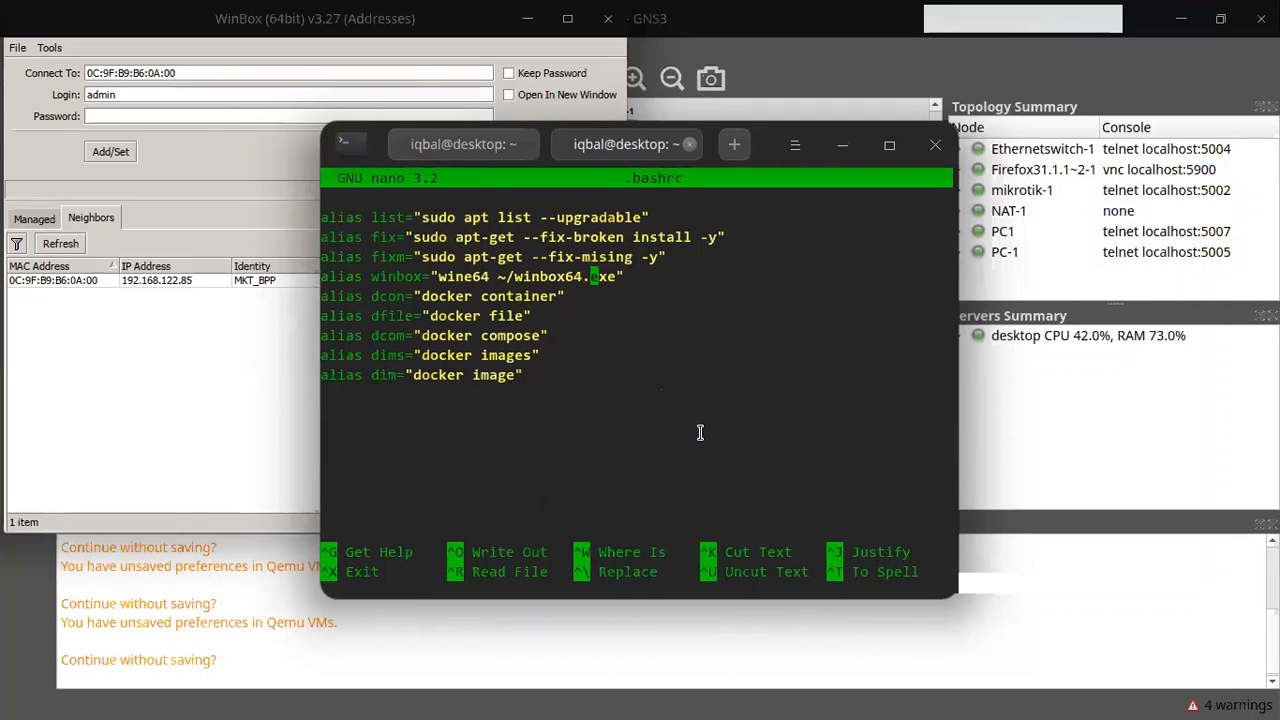
click(935, 145)
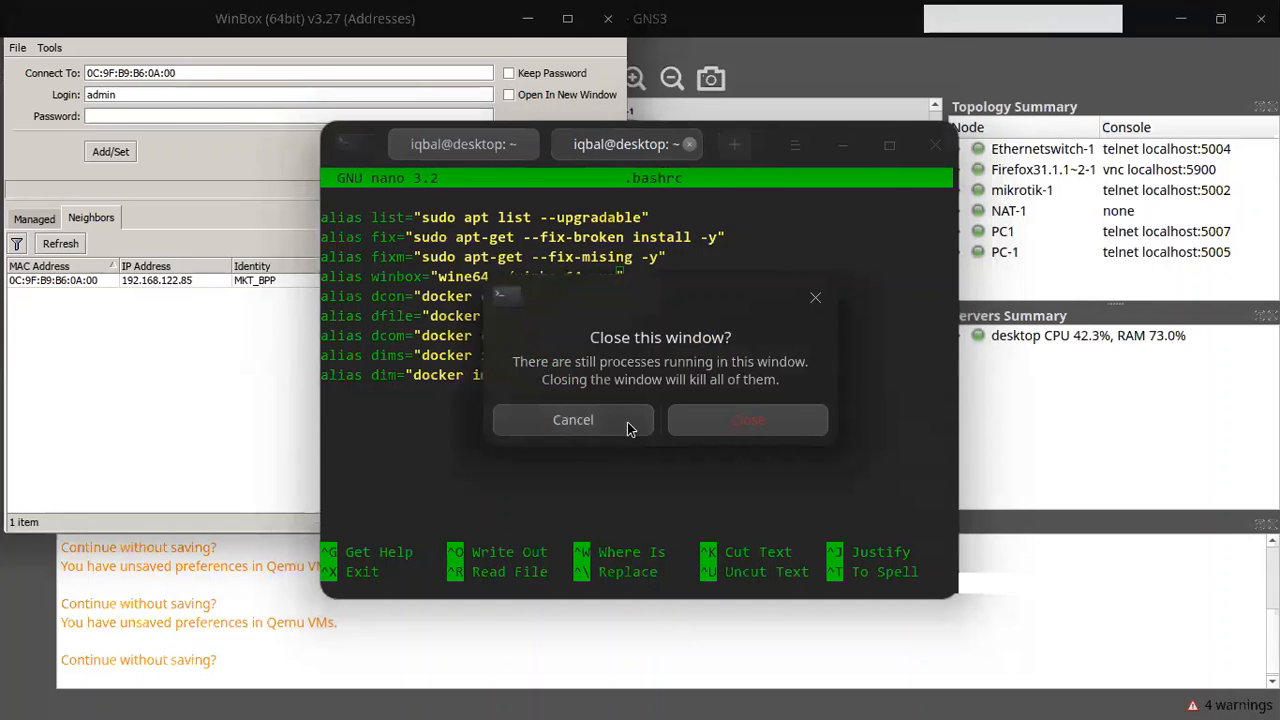
click(702, 418)
Step: Confirm closing the terminal and select PC1 on the GNS3 'tr' canvas
click(702, 313)
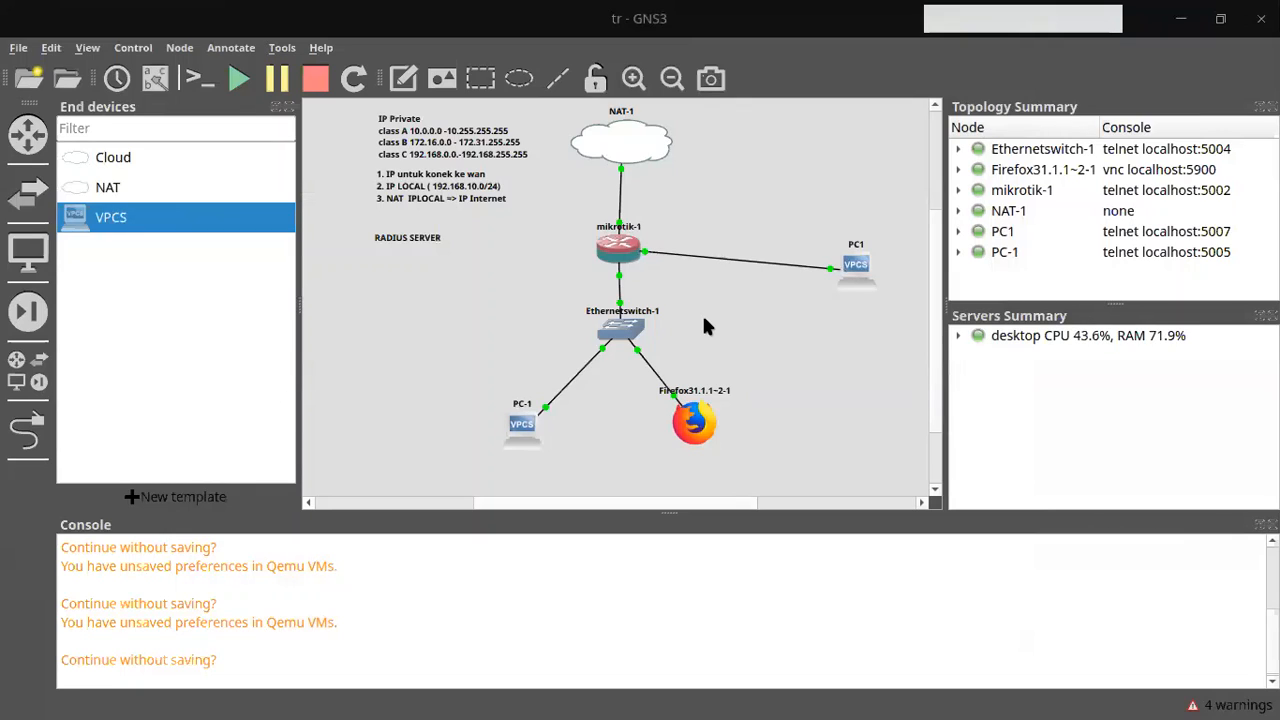
drag(926, 164, 702, 295)
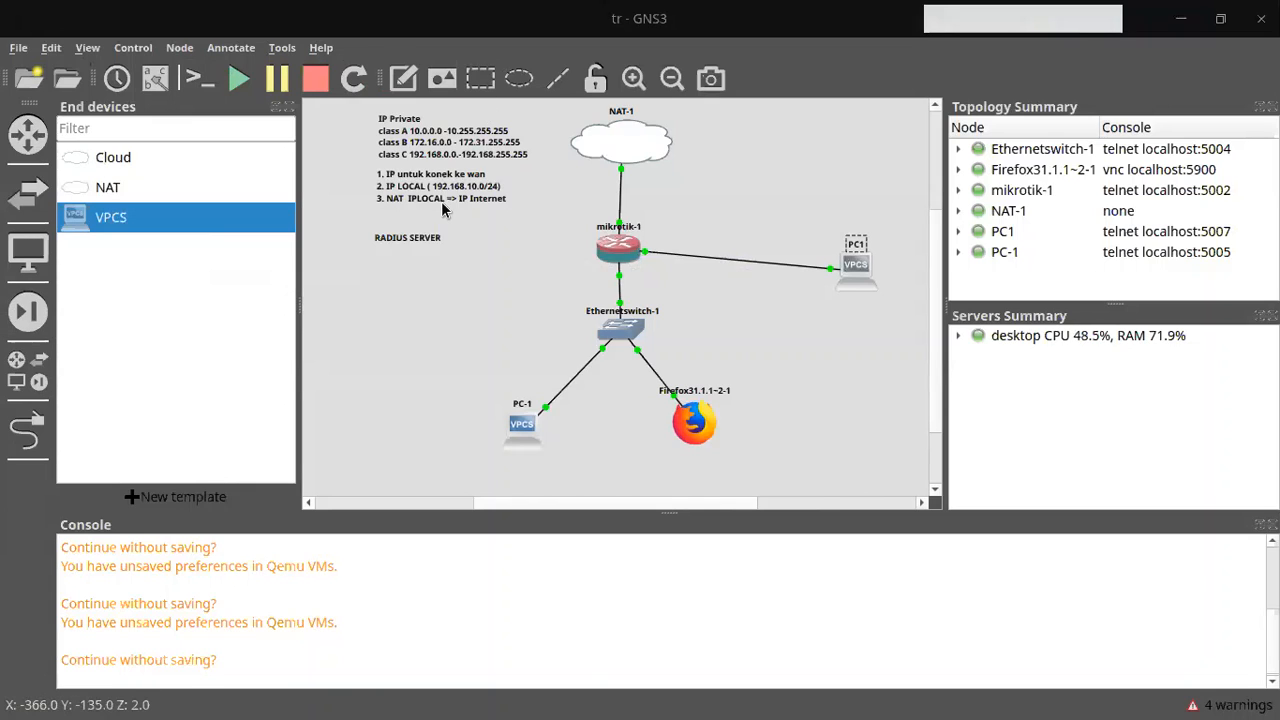
Step: Launch Text Editor from the launcher and start a new blank document
key(super)
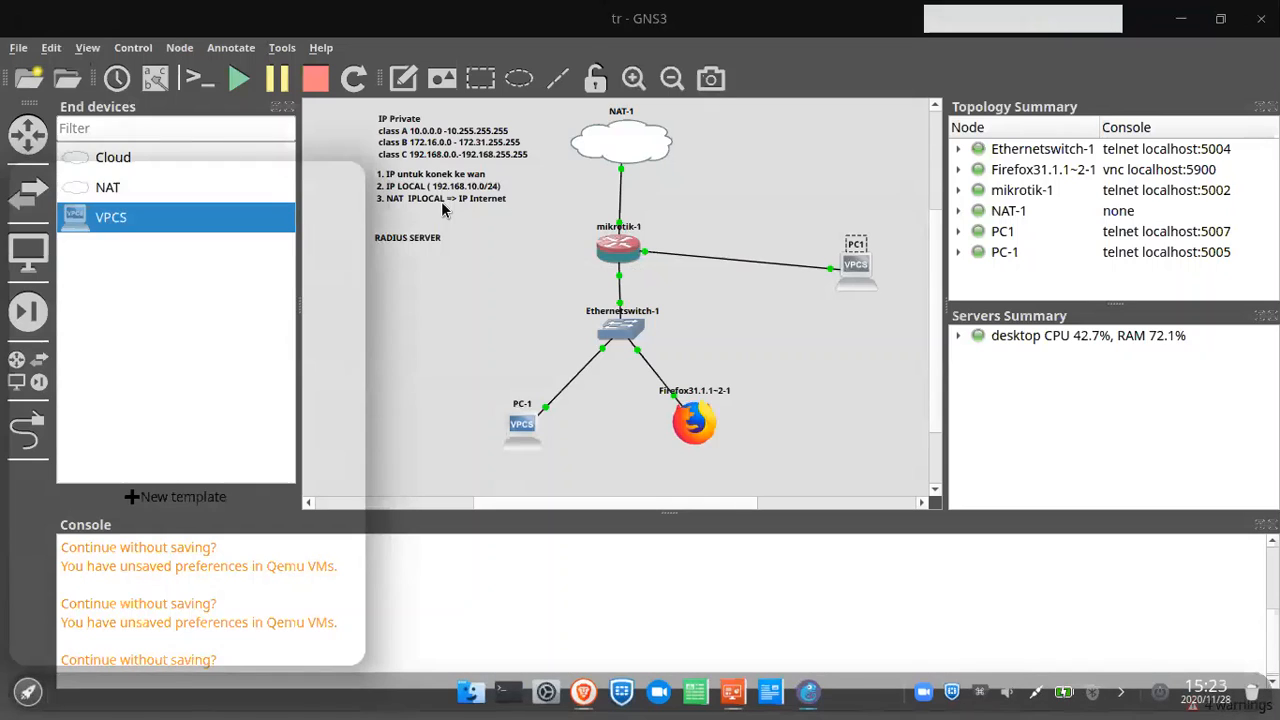
text(no)
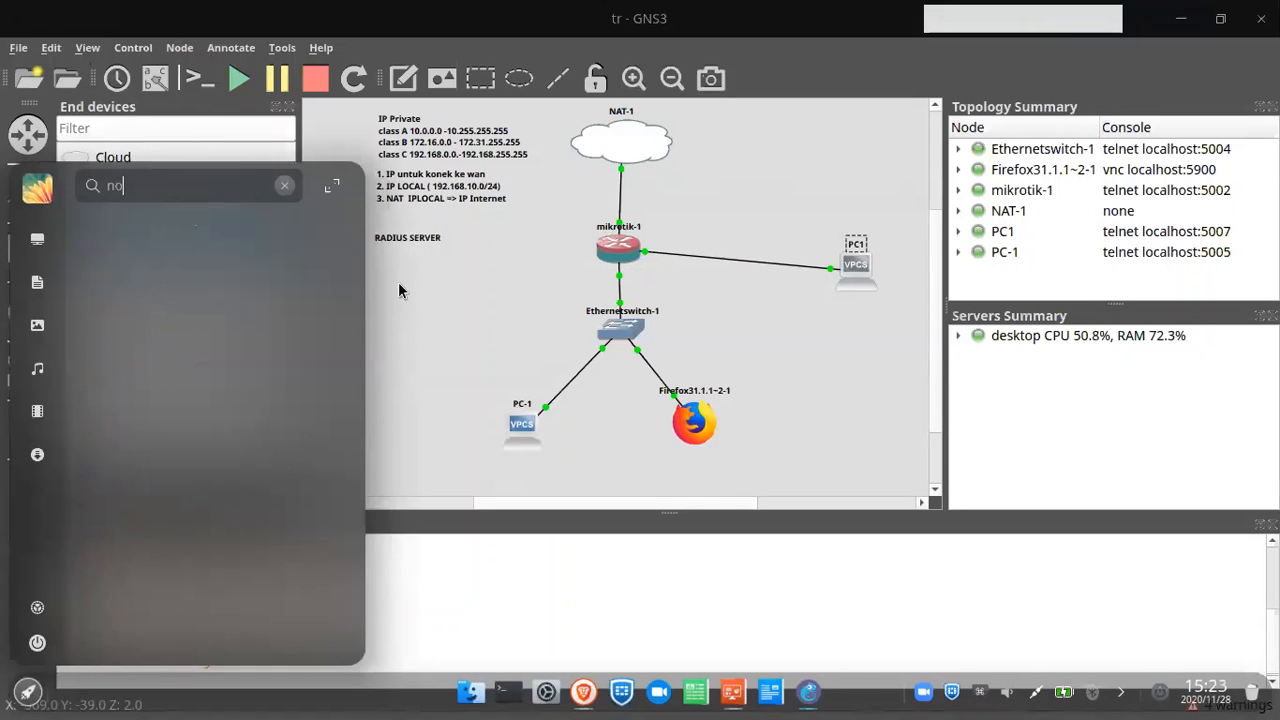
text(te)
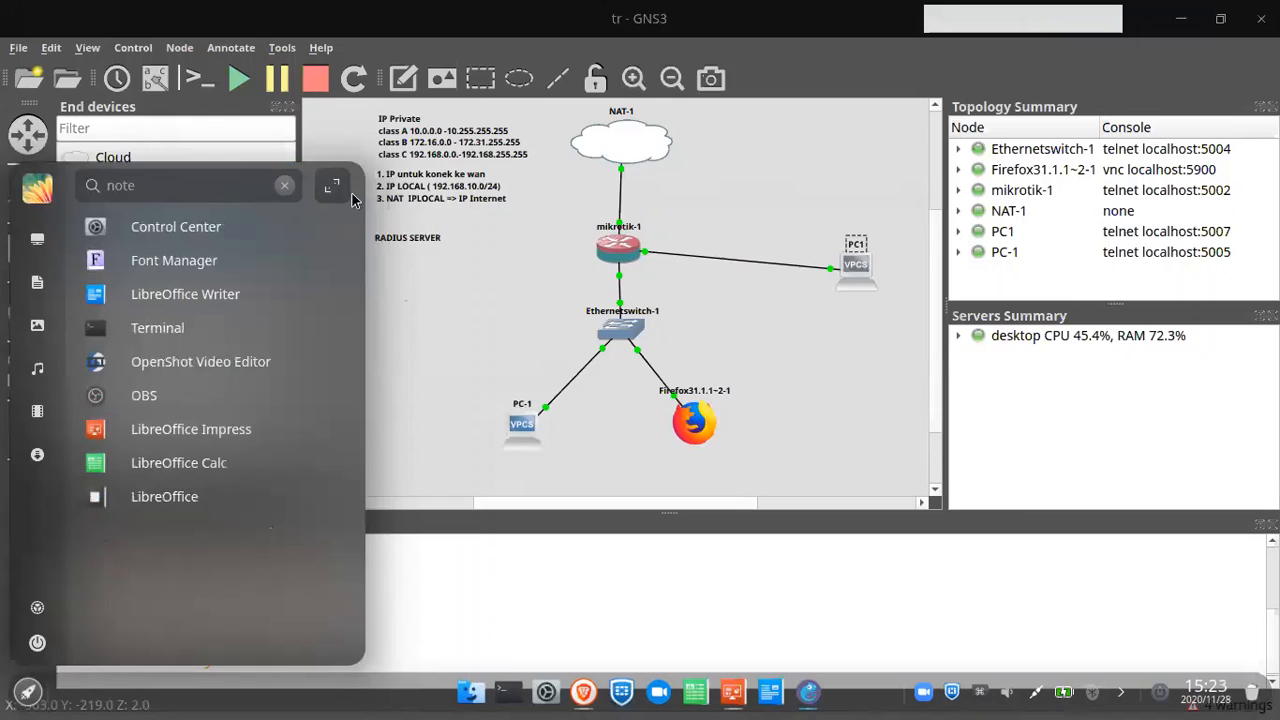
key(BackSpace)
key(BackSpace)
key(BackSpace)
key(BackSpace)
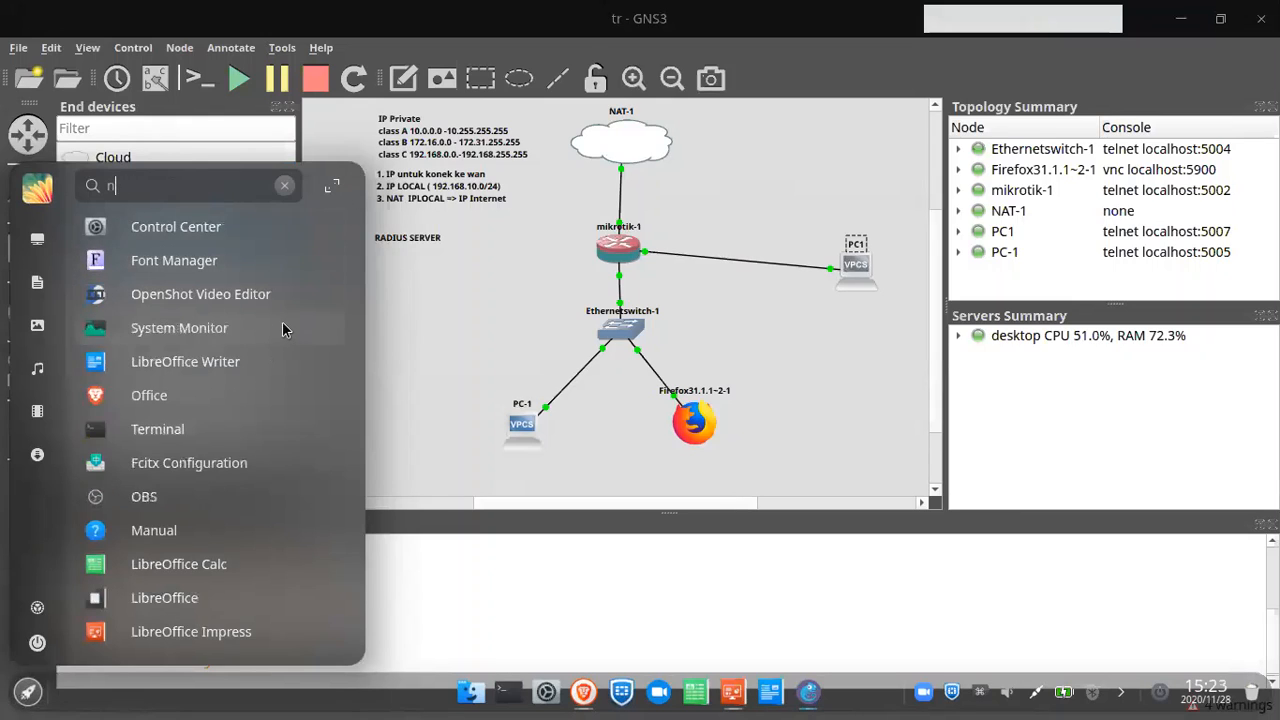
text(text)
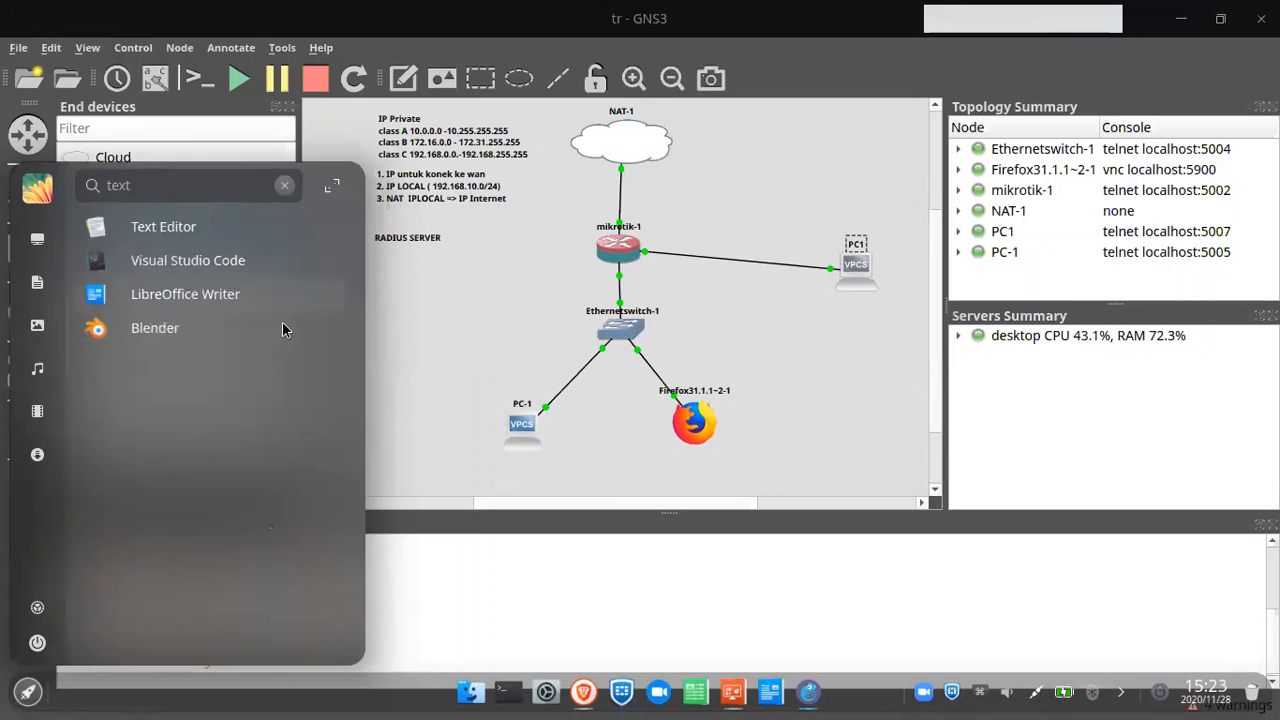
click(222, 222)
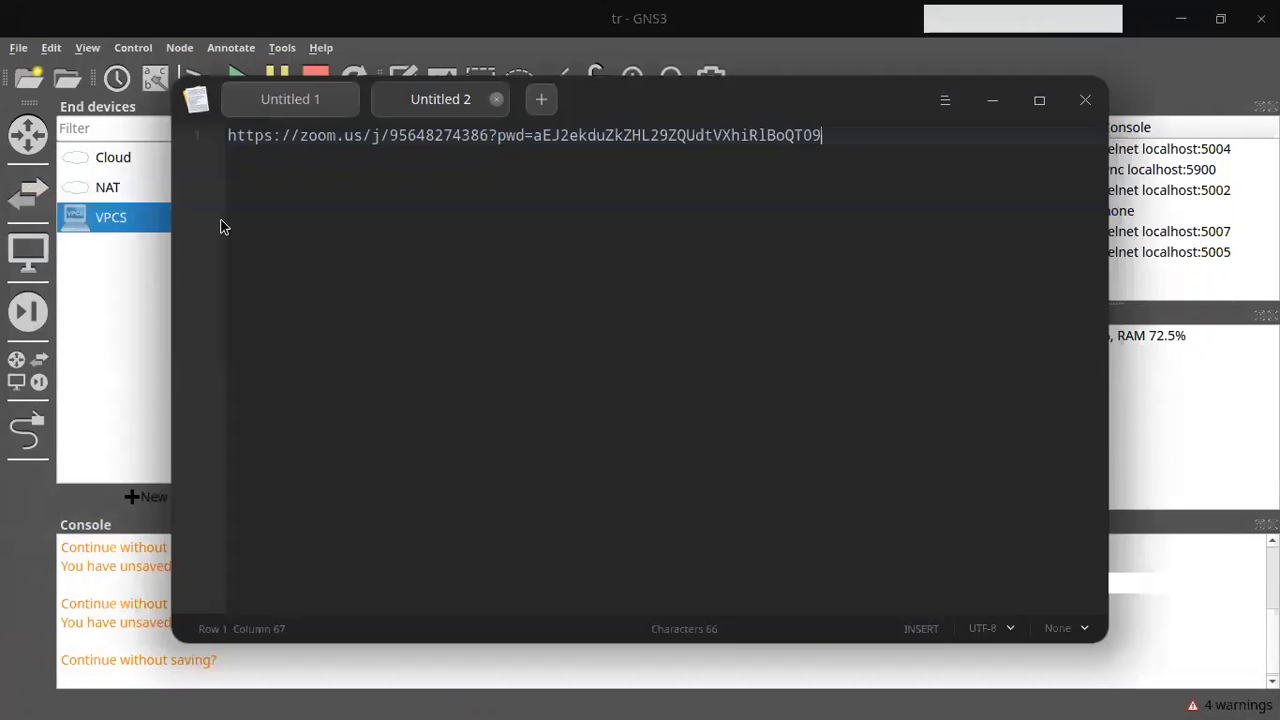
click(532, 104)
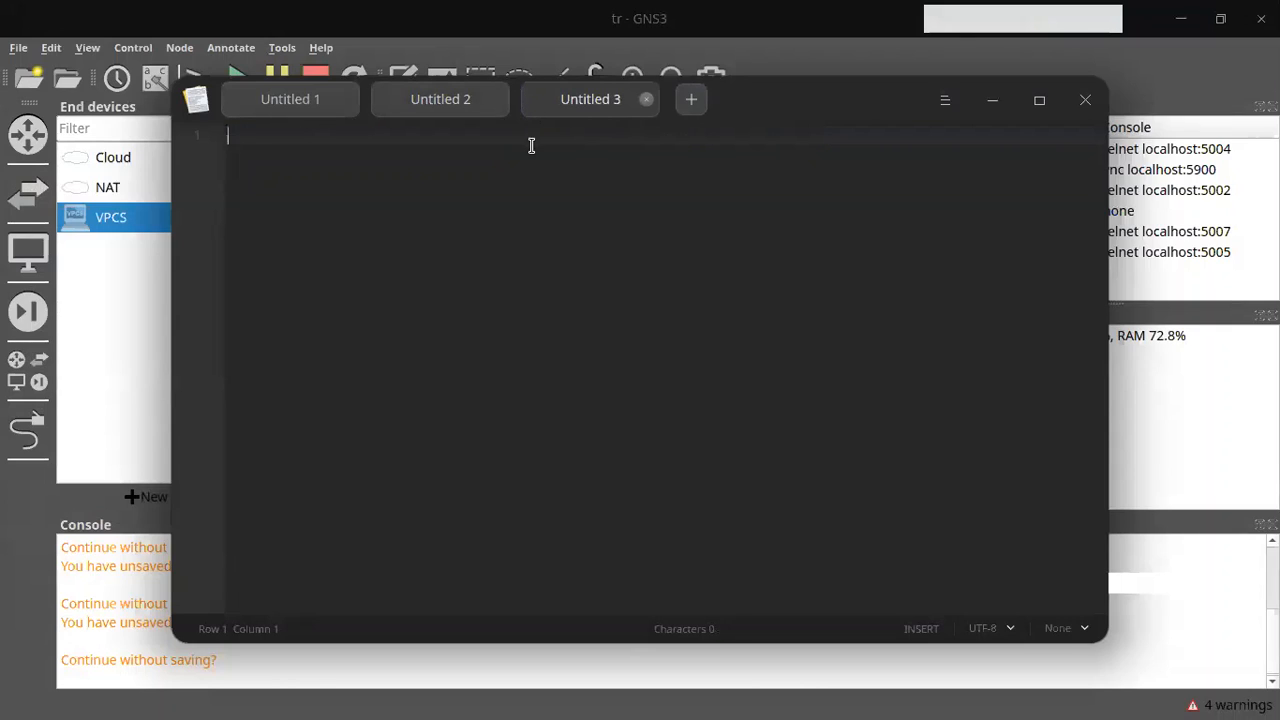
Step: Type /24, 'IP ADDRESS =>' and list 1. Network Address, 2. Host Adress, 3. Broadcast Address
text(/24)
key(Return)
text(IP )
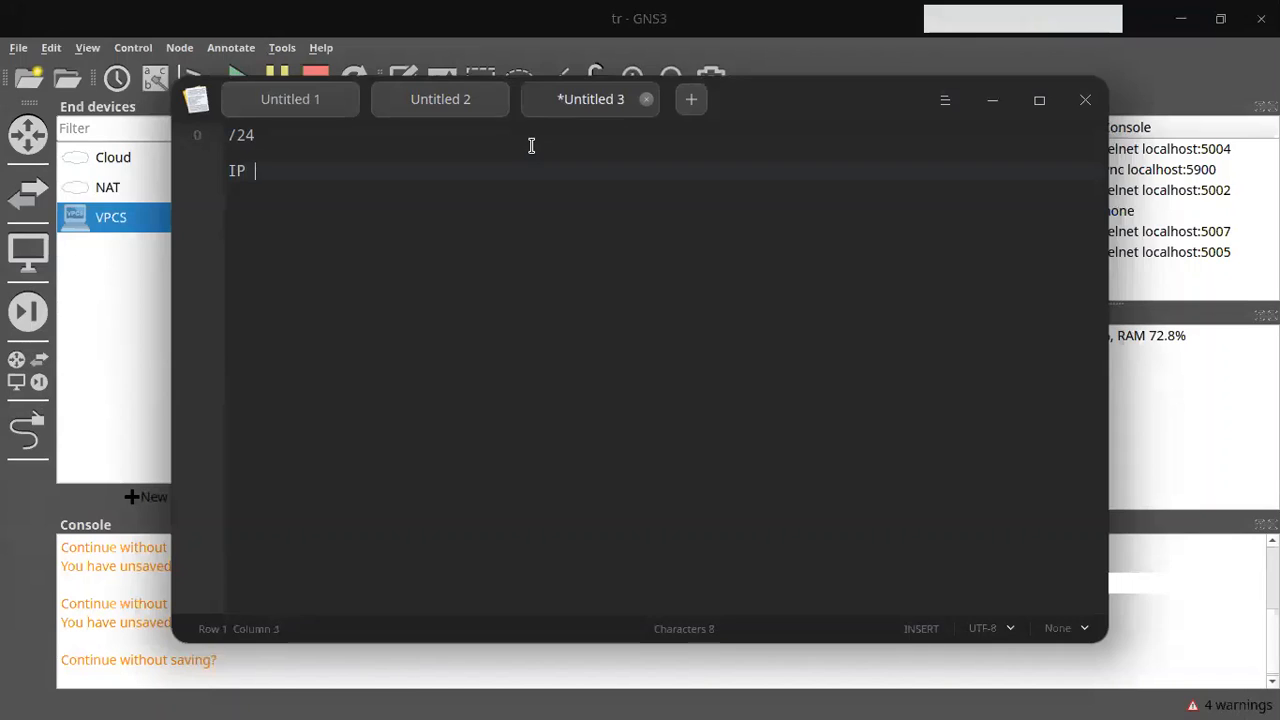
text(ADDRES)
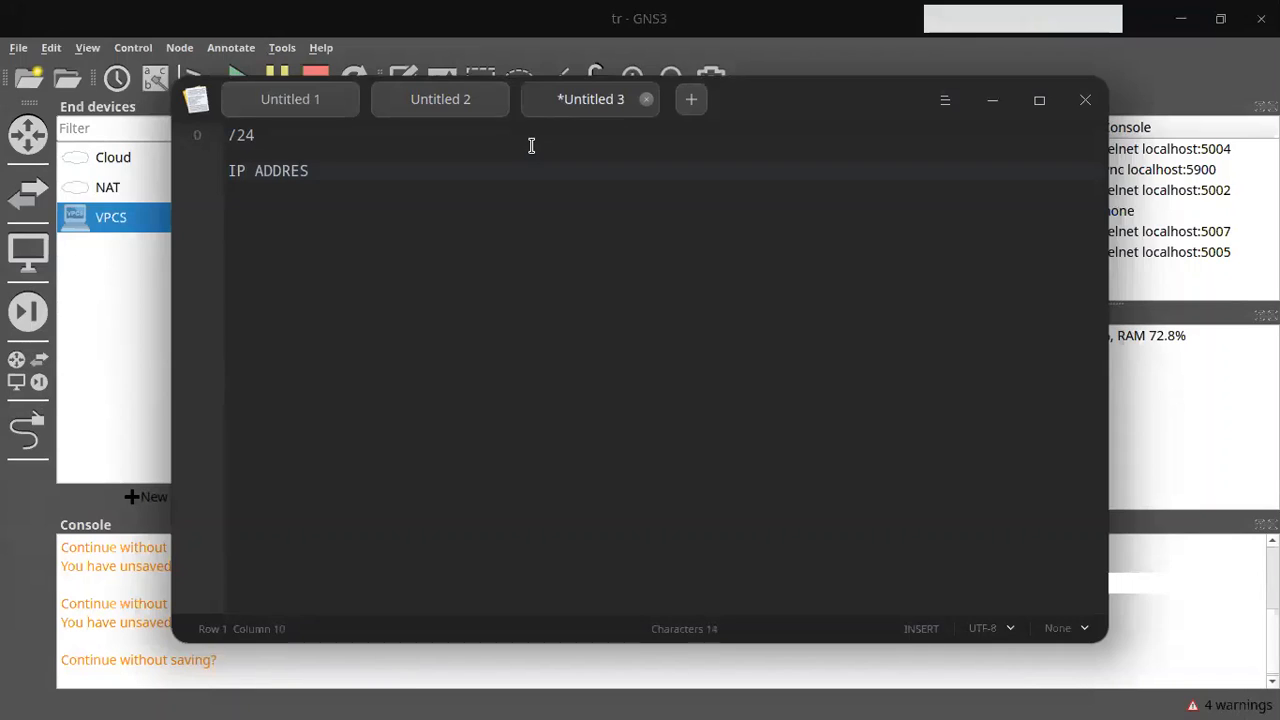
text(S =>)
key(Return)
text(1. N)
key(BackSpace)
text(Network Address)
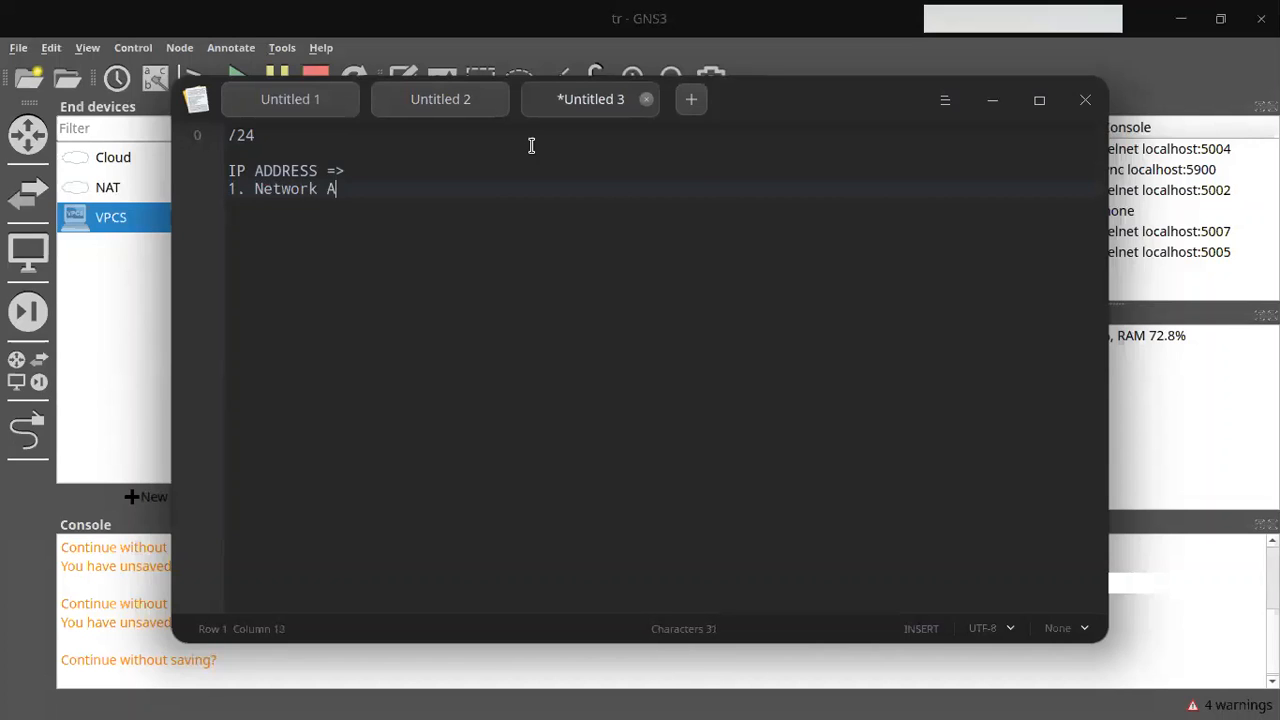
key(Return)
text(2. Host Adress)
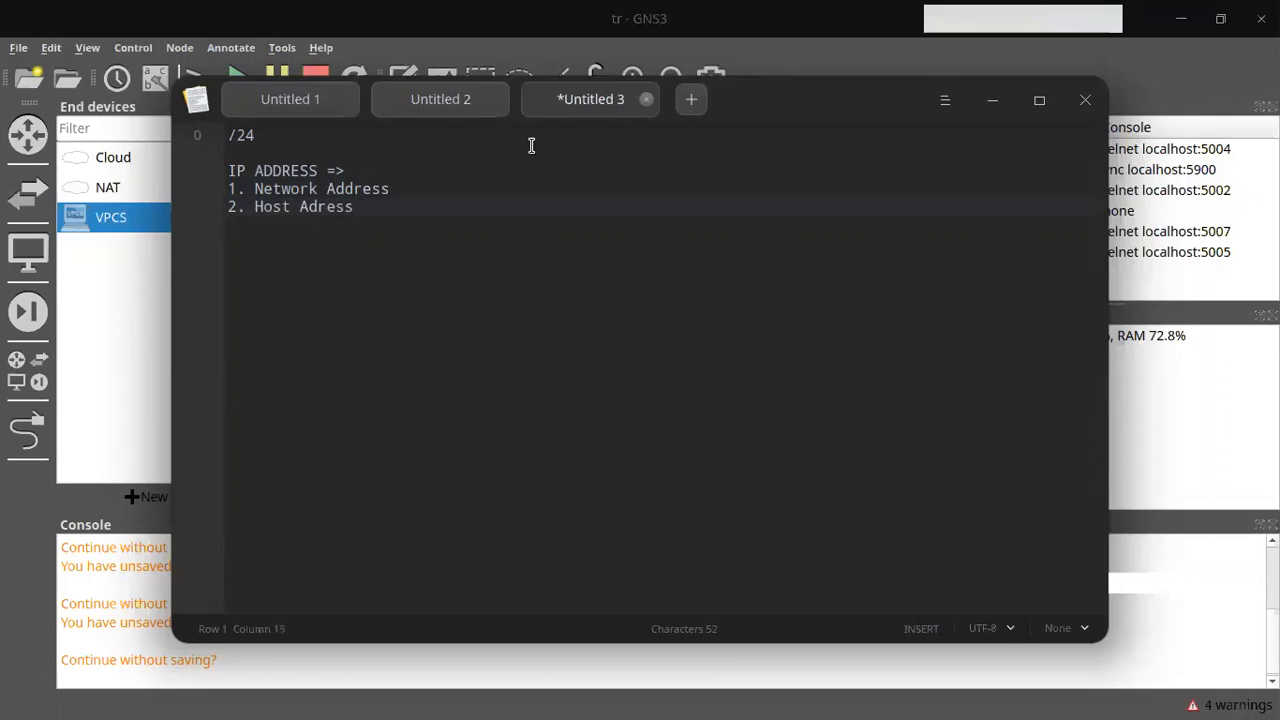
key(Return)
text(3. Broadcast Address)
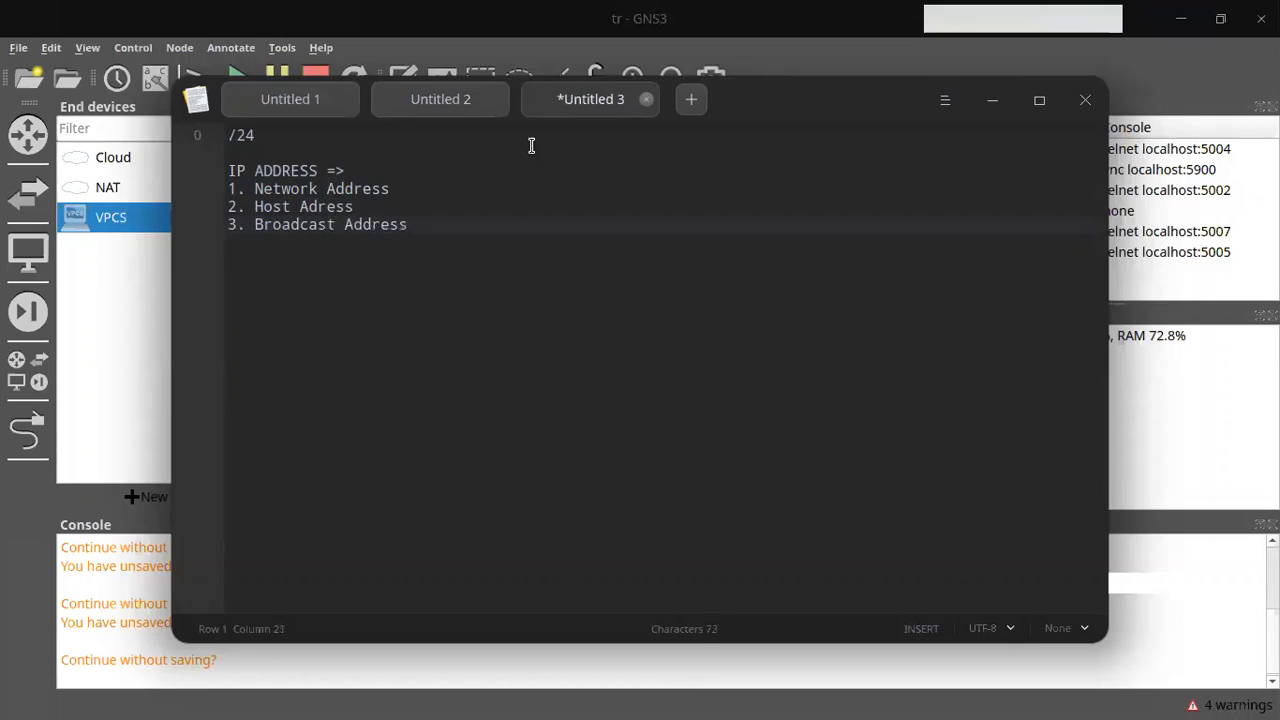
key(Return)
key(Return)
Step: Append (1) awal to Network Address and (1) akhir to Broadcast Address
click(222, 136)
click(410, 190)
double_click(400, 186)
key(BackSpace)
text(()
key(BackSpace)
text(()
key(BackSpace)
key(BackSpace)
text(()
key(ctrl+z)
key(ctrl+z)
key(ctrl+z)
text((2)
key(BackSpace)
key(BackSpace)
text((1))
key(Down)
key(Down)
text((1))
key(Up)
key(Up)
text(awal)
key(Down)
key(Down)
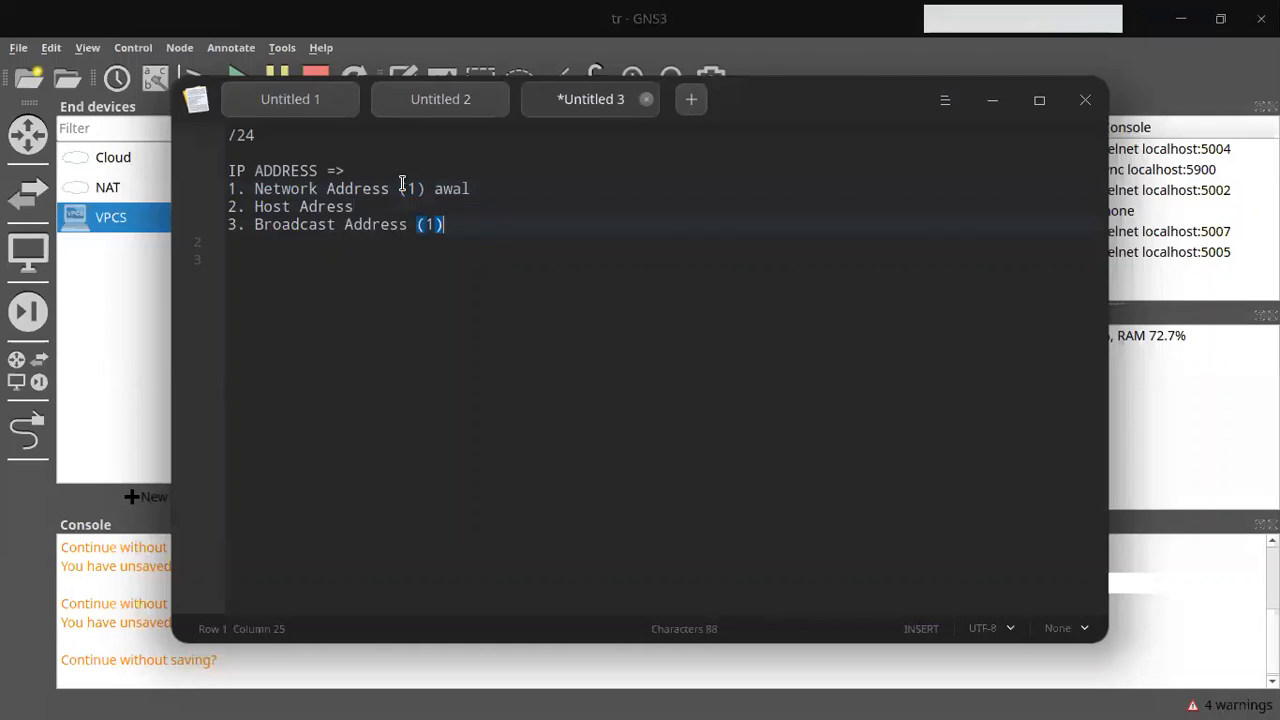
text(akhir)
Step: Write the host formula (2^32-prefix)-2 below the list and begin a second line (2^32-
click(402, 199)
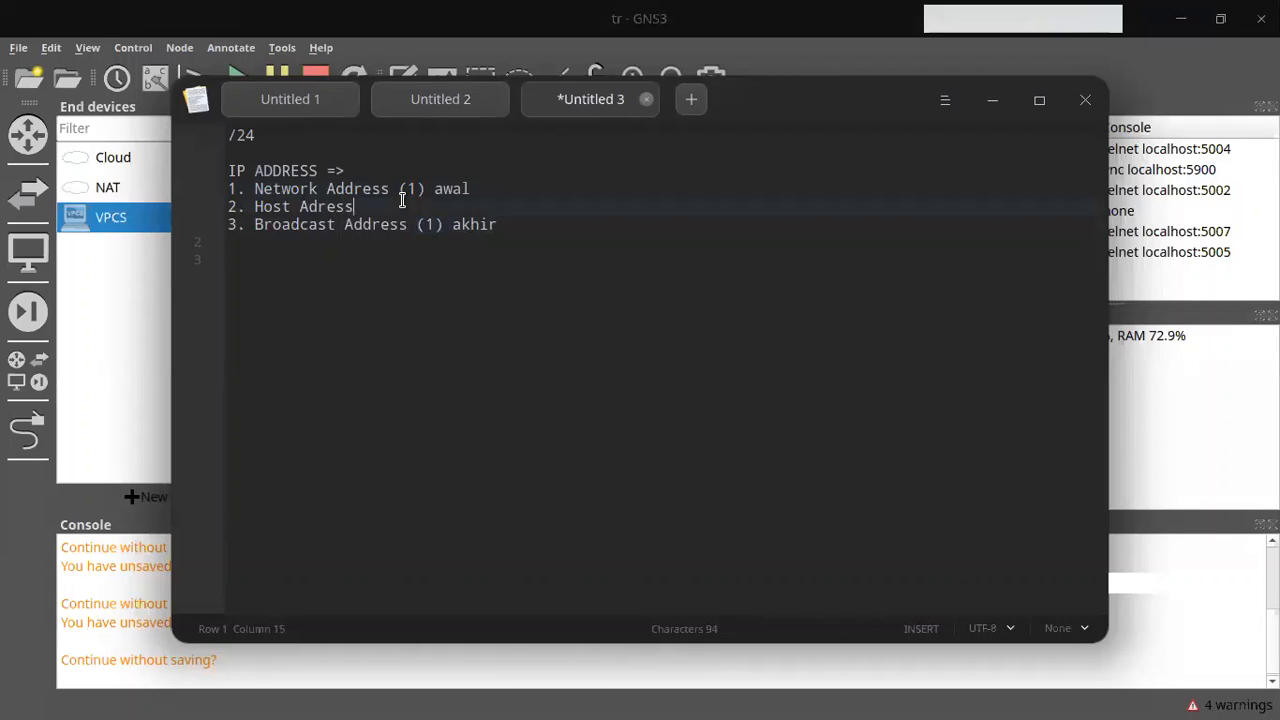
click(346, 282)
text(2^32)
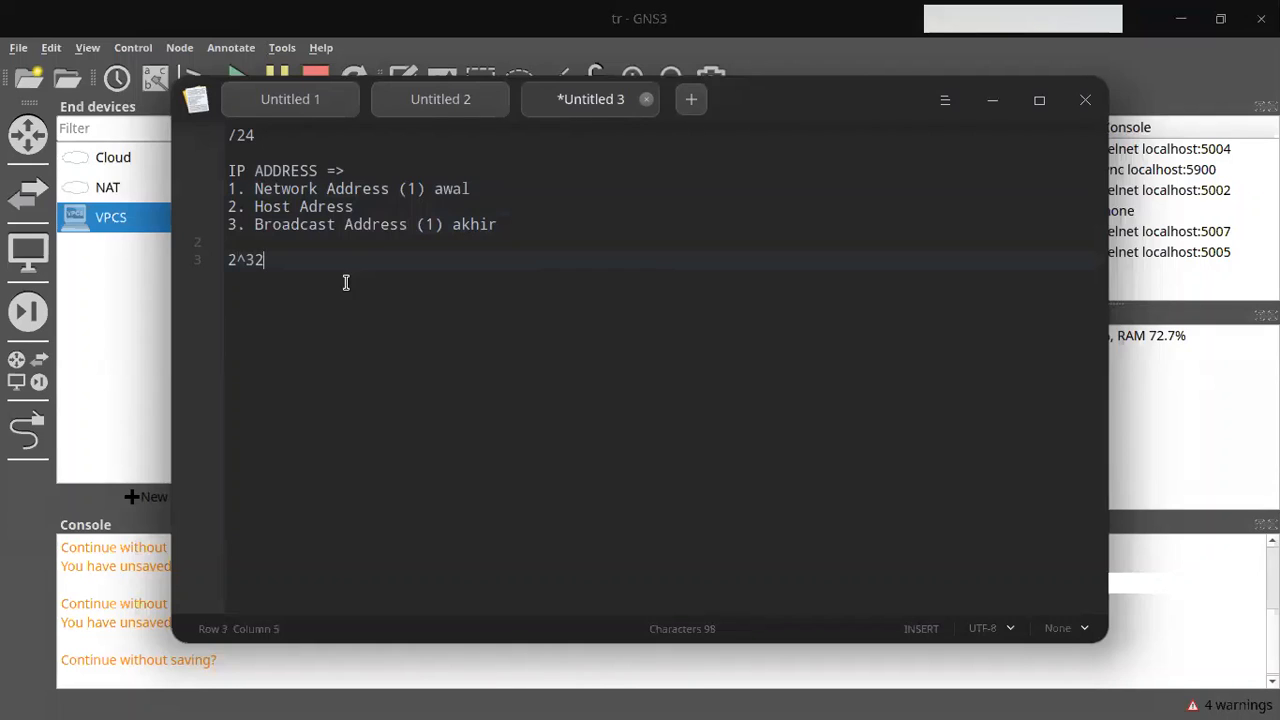
key(Home)
text(()
key(End)
text())
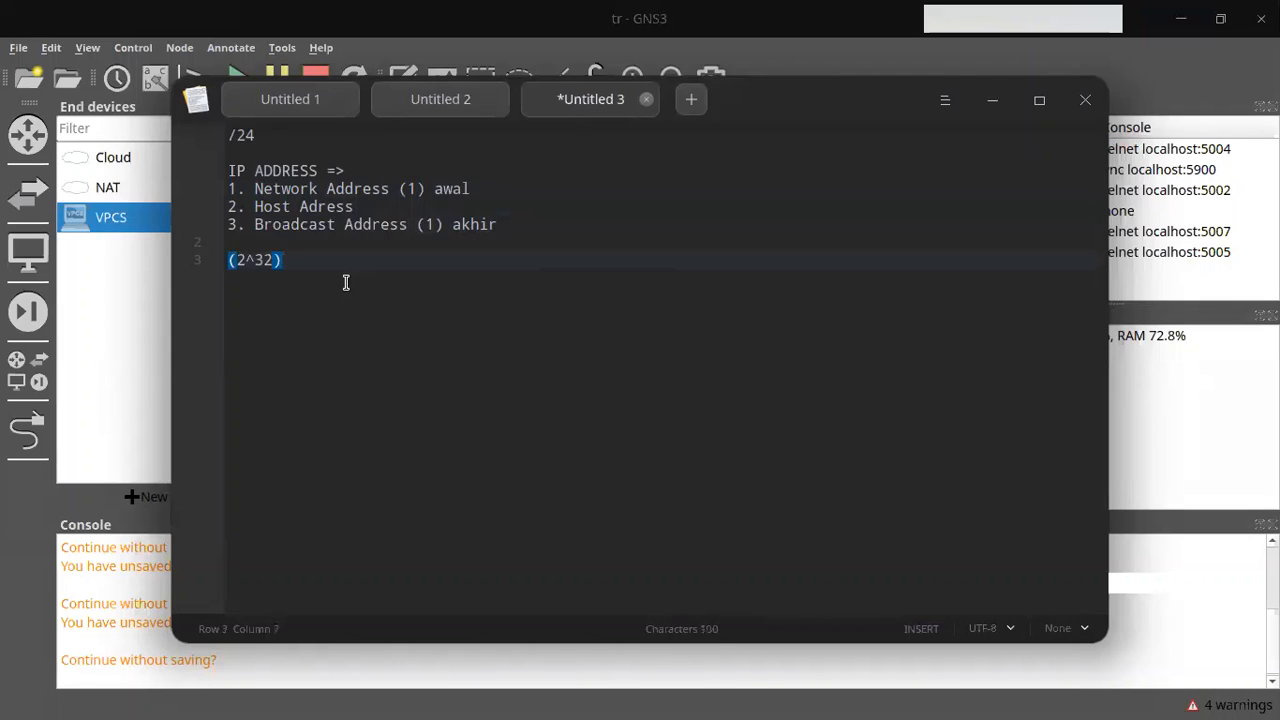
text(-)
text(prefix)
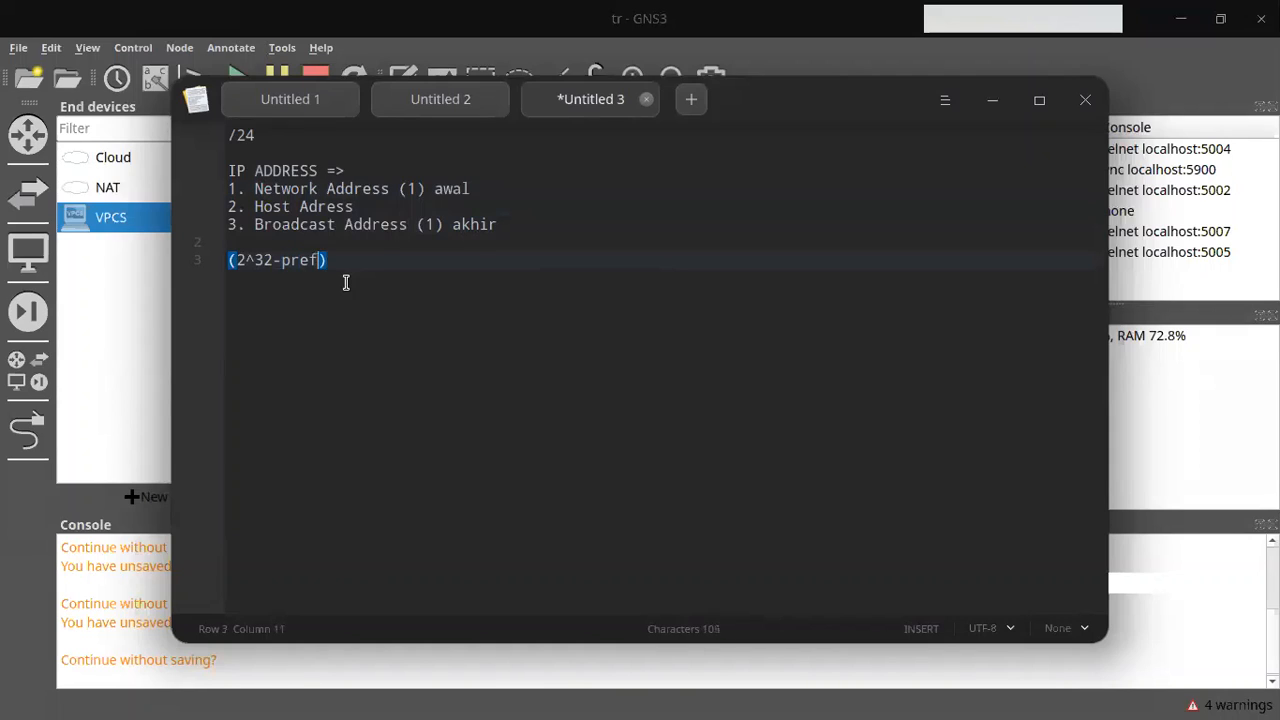
key(End)
text(-2)
key(Return)
text(2)
key(BackSpace)
text((2^32-)
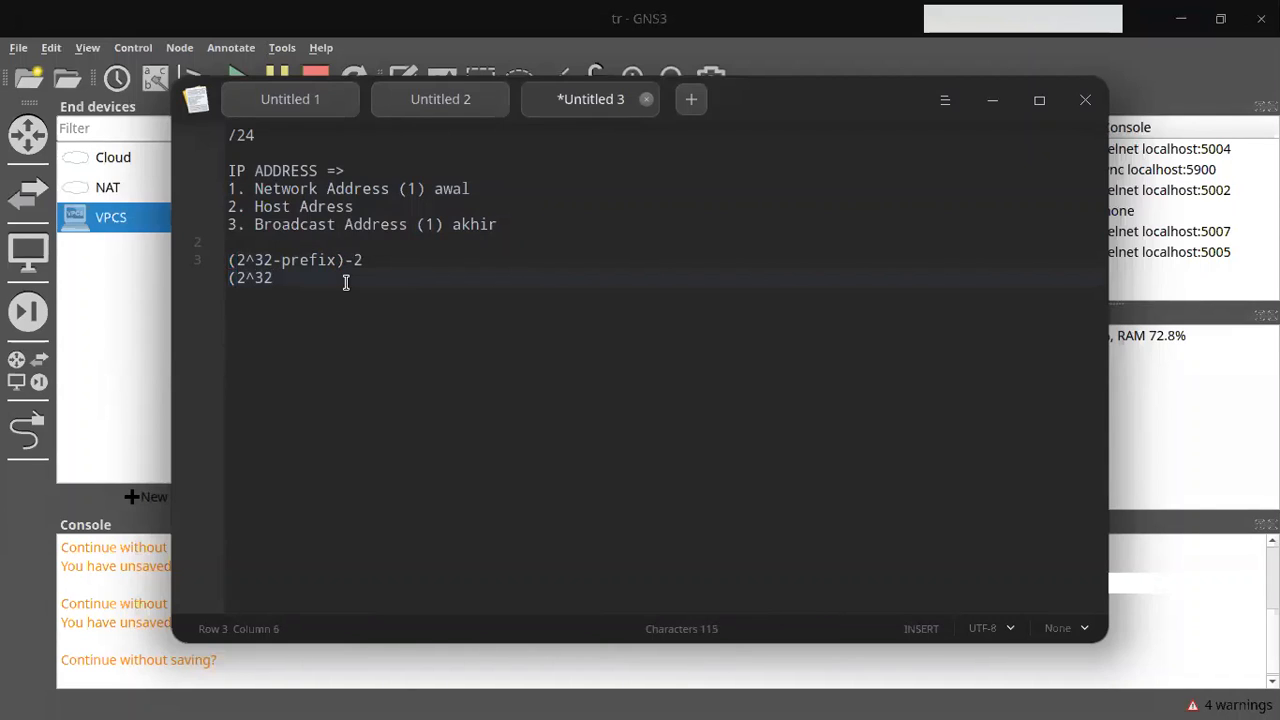
Step: Label /24 as cidr / prefix and work it through (2^32-24)- 2, 2^8 -2, 256 - 2 =254
click(278, 127)
text(- > cidr / p)
text(ix)
key(Down)
key(Down)
key(Down)
key(Down)
key(Down)
key(Down)
key(Down)
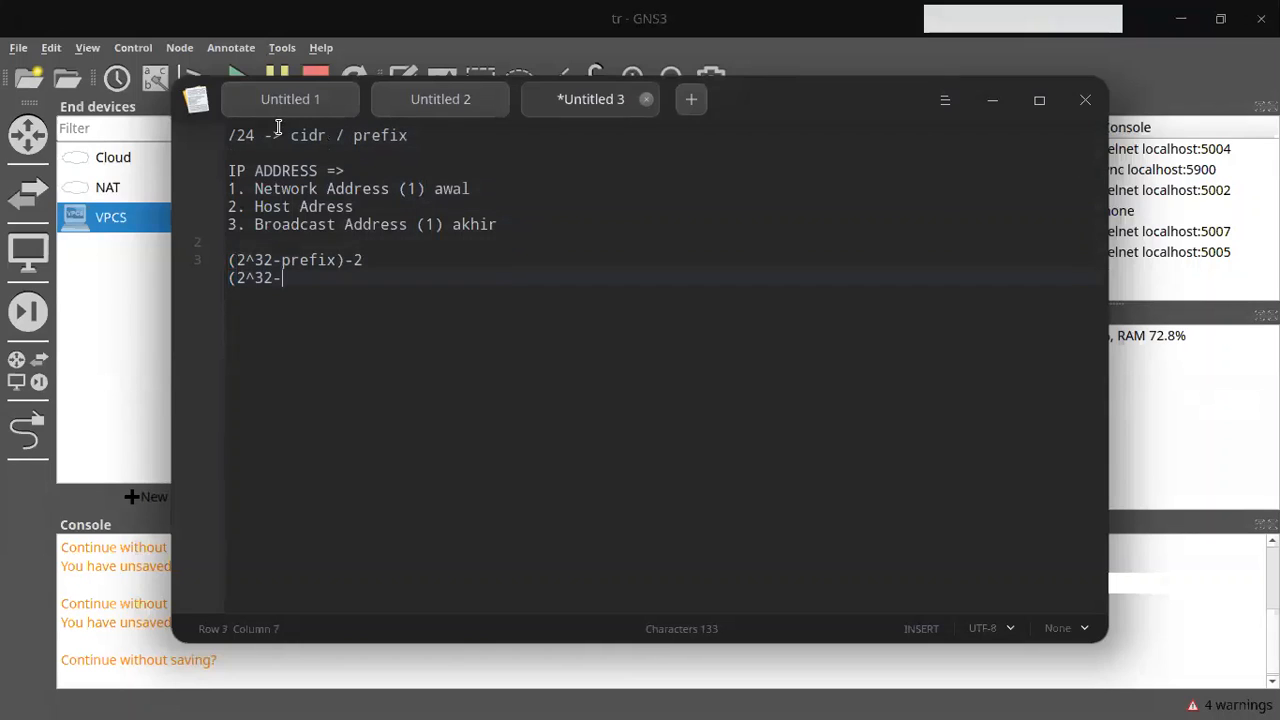
text(24))
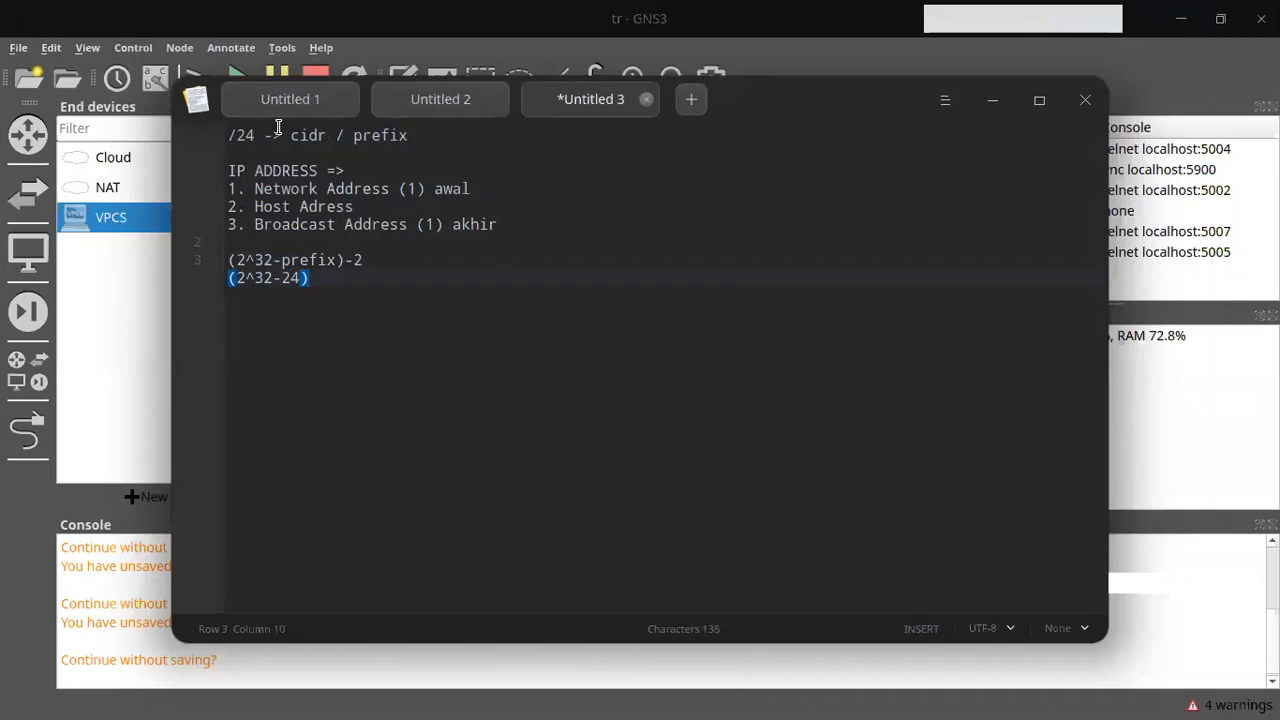
text(- 2)
key(Return)
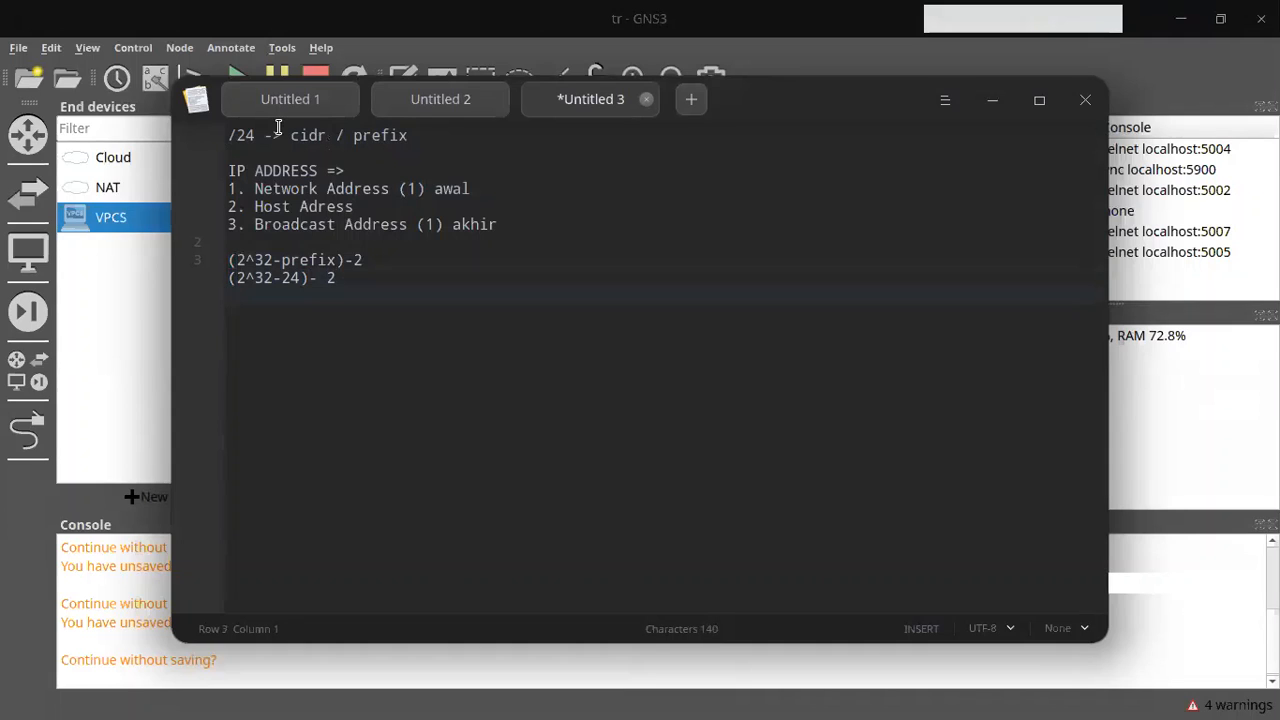
text(2^8 -2)
key(Return)
text(256 - 2 =254)
key(Left)
key(Left)
key(Left)
Step: Annotate Host Adress with (254) and the general formula with (1 net 1 bc add)
click(373, 210)
text((2)
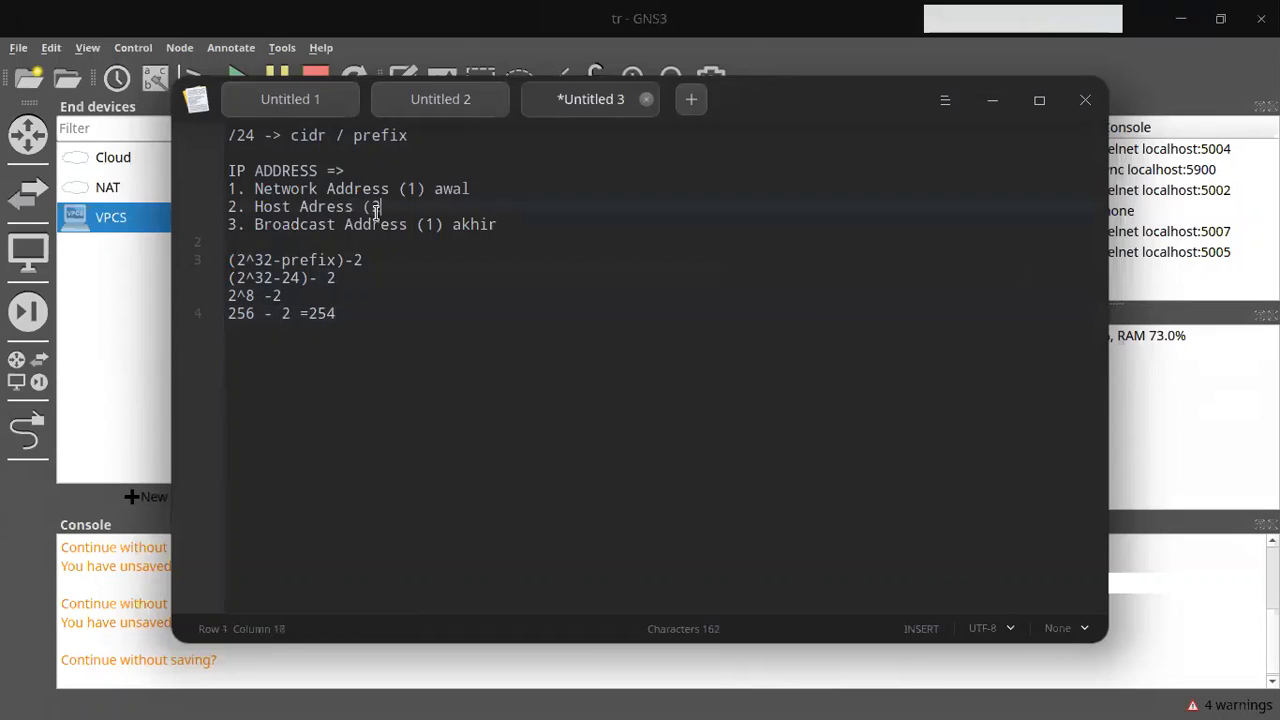
text(54)
click(361, 257)
text((1 net)
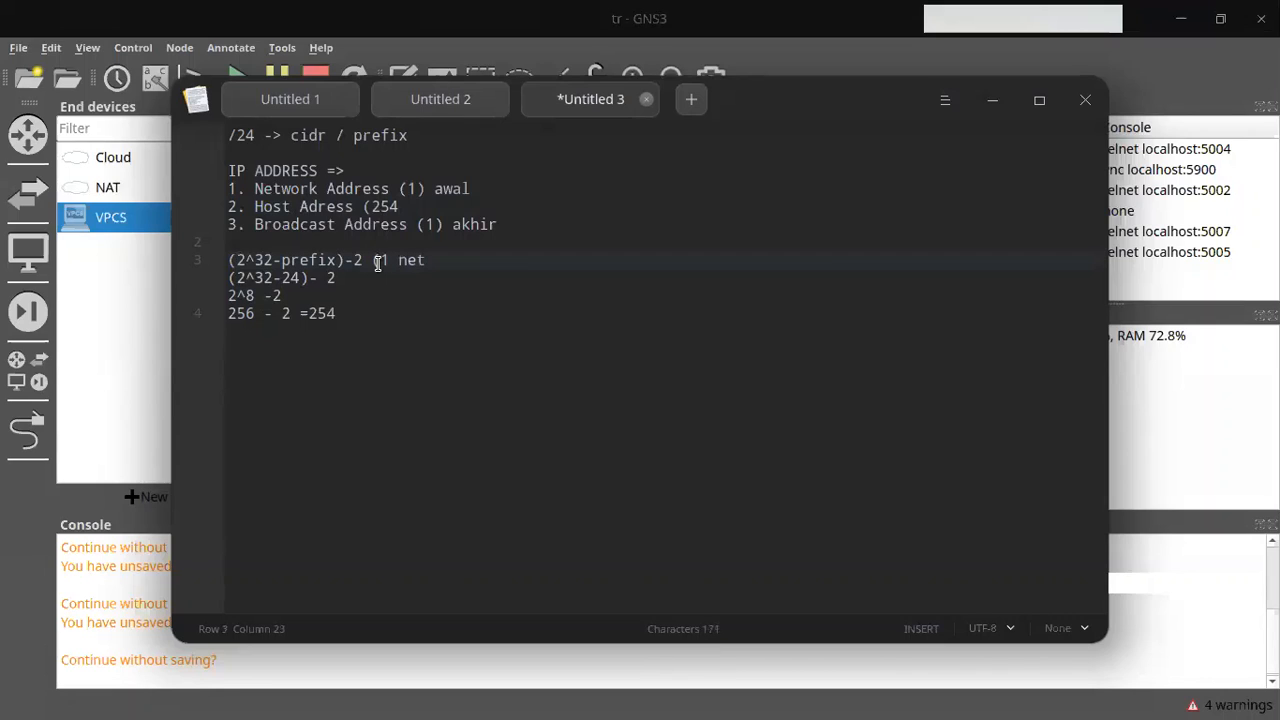
text( 1 bc add))
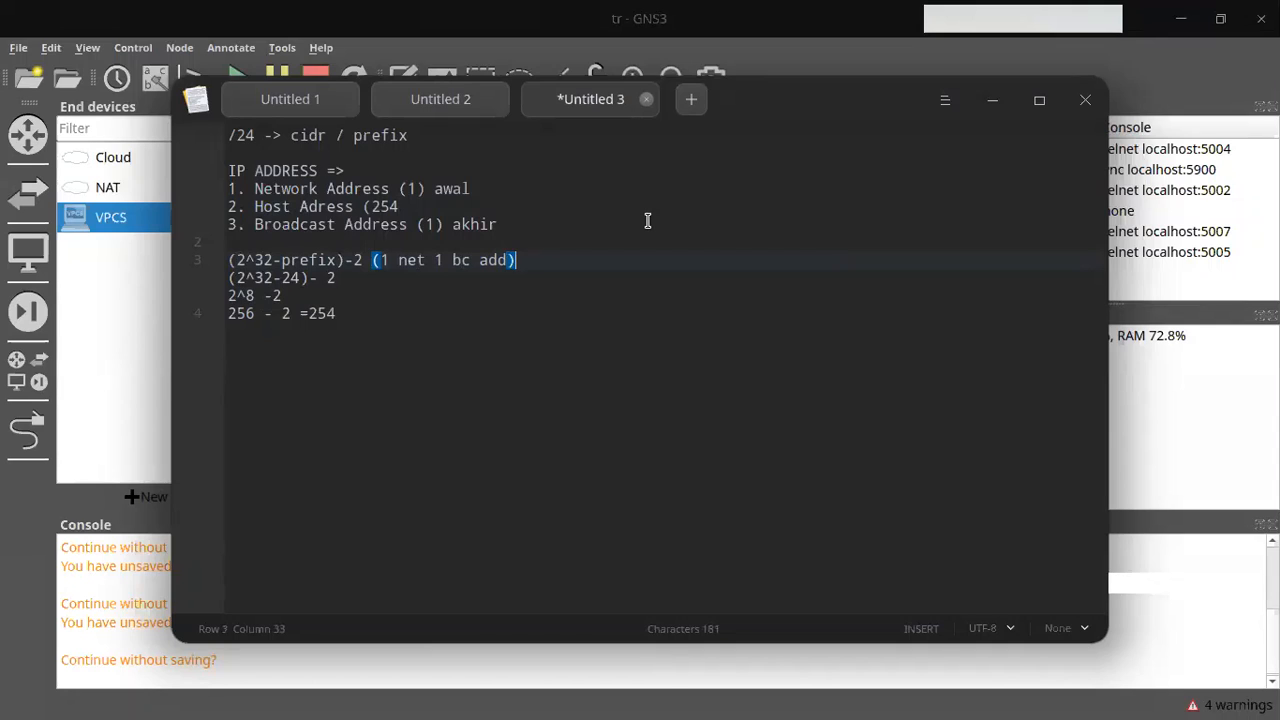
click(431, 313)
Step: Add the /26 host formula (2^32-26) -2 on a new line under the /24 working
key(Return)
key(Return)
key(Return)
text(2)
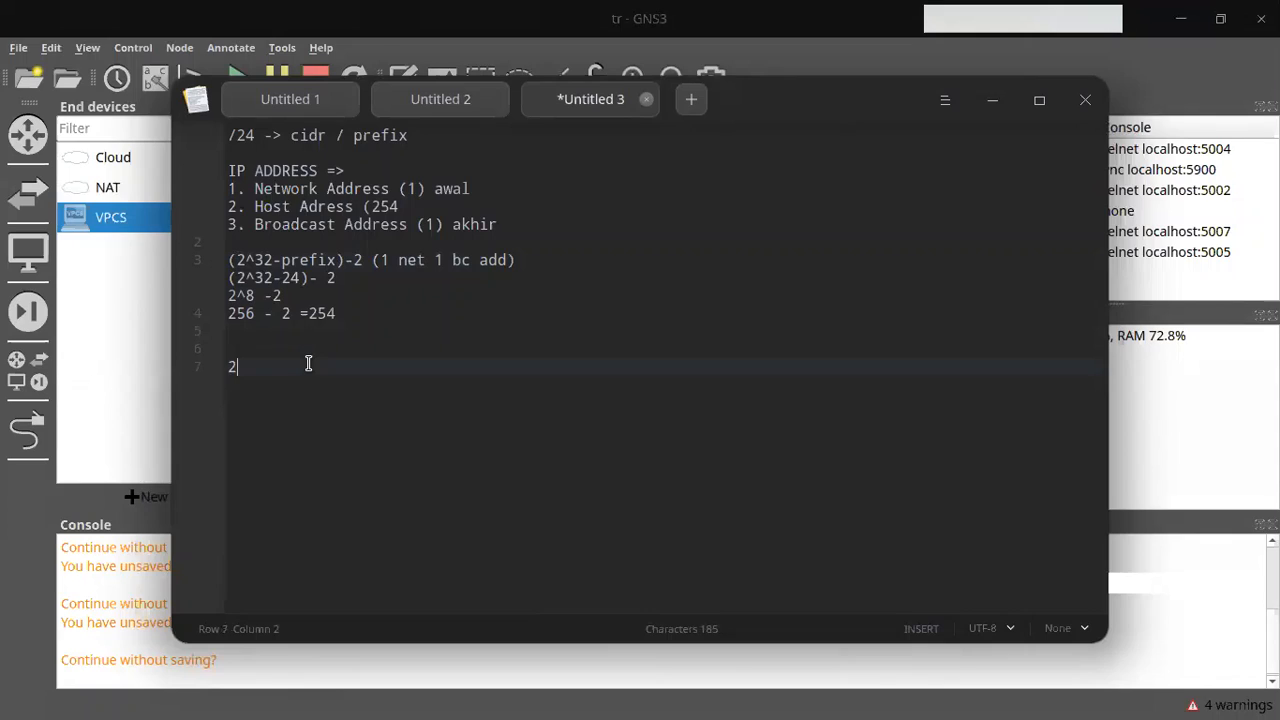
text(^32-26)
text( -2)
key(Left)
key(Left)
key(Left)
key(Left)
text())
key(Down)
key(Down)
key(Down)
key(Down)
key(Down)
key(Down)
key(Down)
key(Down)
key(Down)
key(Down)
key(Down)
key(Down)
text(()
key(BackSpace)
text(()
key(End)
key(Return)
key(Left)
key(BackSpace)
text(2)
key(Right)
Step: Add the lines 2^6 - 2 and 64 -2 62 below the formula, then check its brackets
text(2_)
text(6)
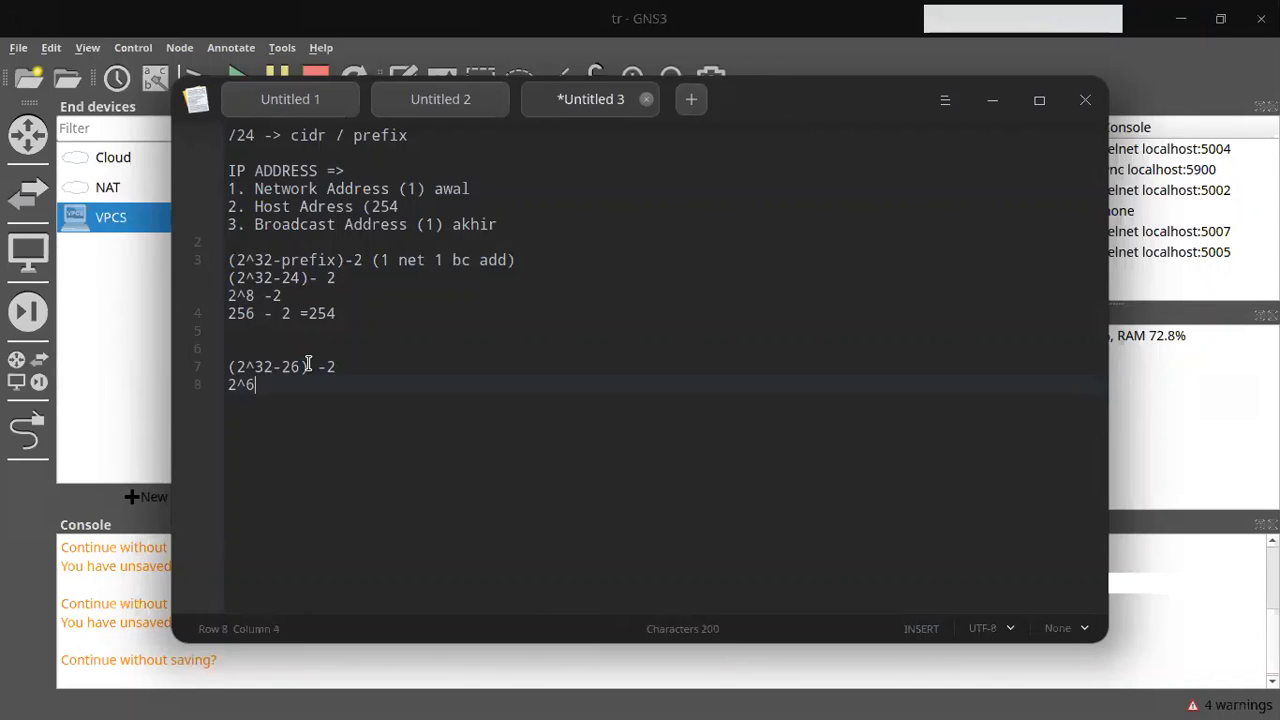
text( - 2)
key(Return)
text(64 -2 63)
key(BackSpace)
text(2)
click(306, 366)
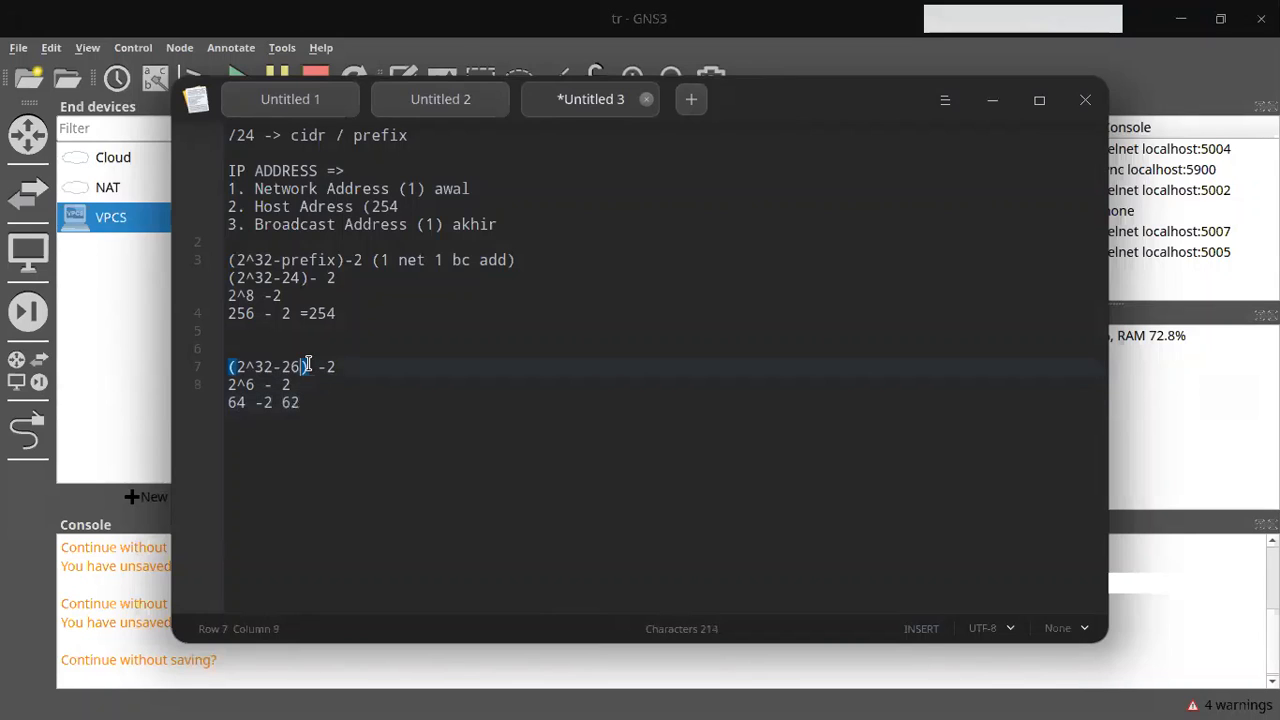
key(ctrl+shift+Left)
key(Down)
key(Down)
Step: Launch WinBox with the winbox terminal command and connect to the MKT_BPP router at 192.168.122.85
click(733, 696)
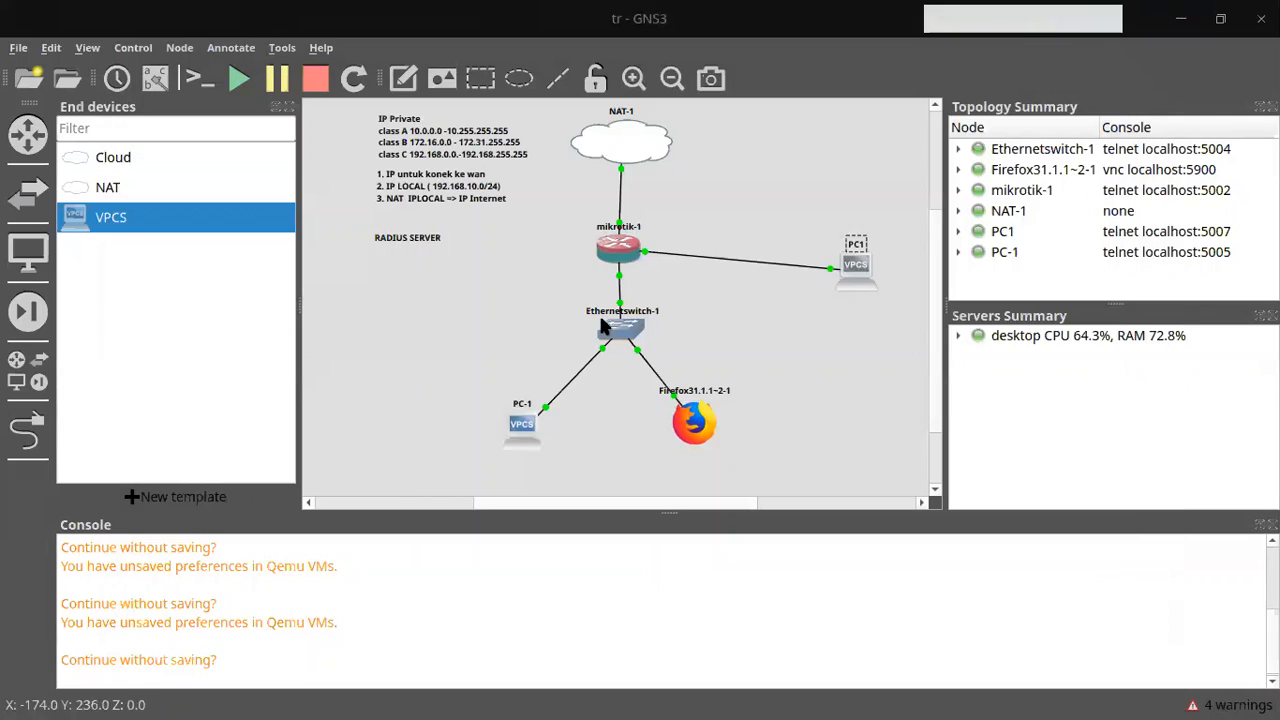
mouse_move(600, 700)
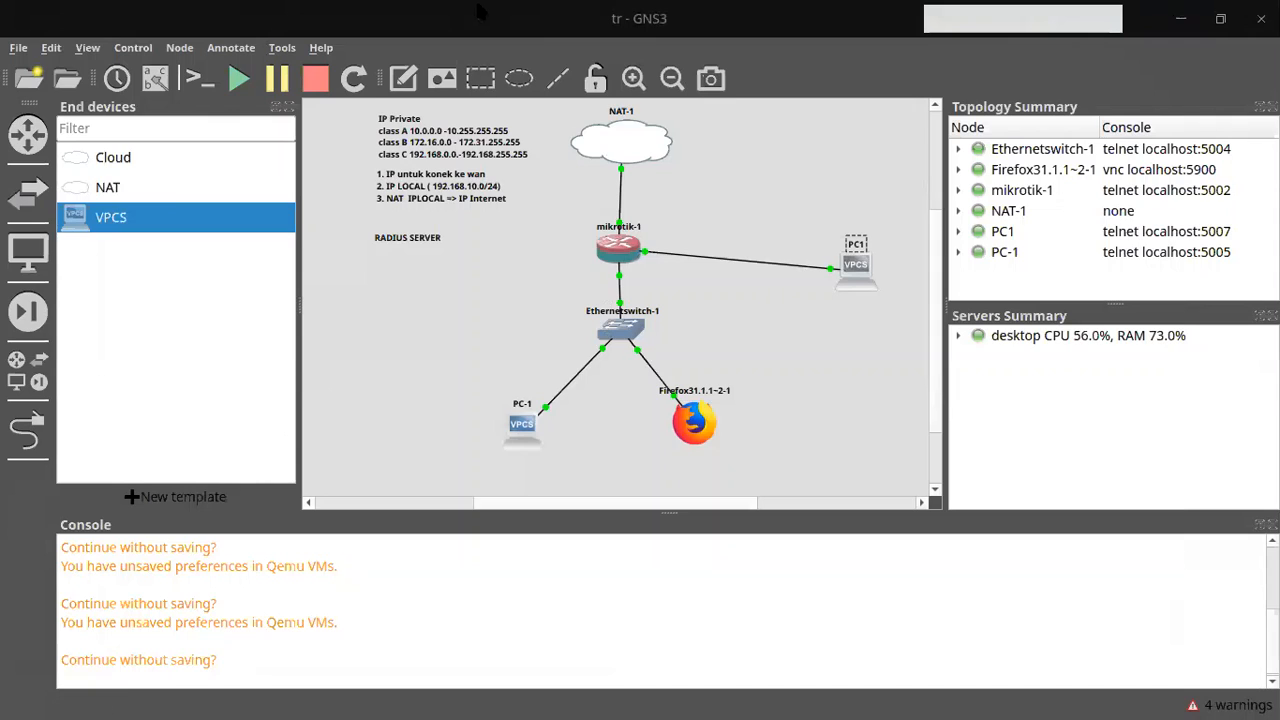
key(F12)
key(ctrl+c)
text(winbox)
key(Return)
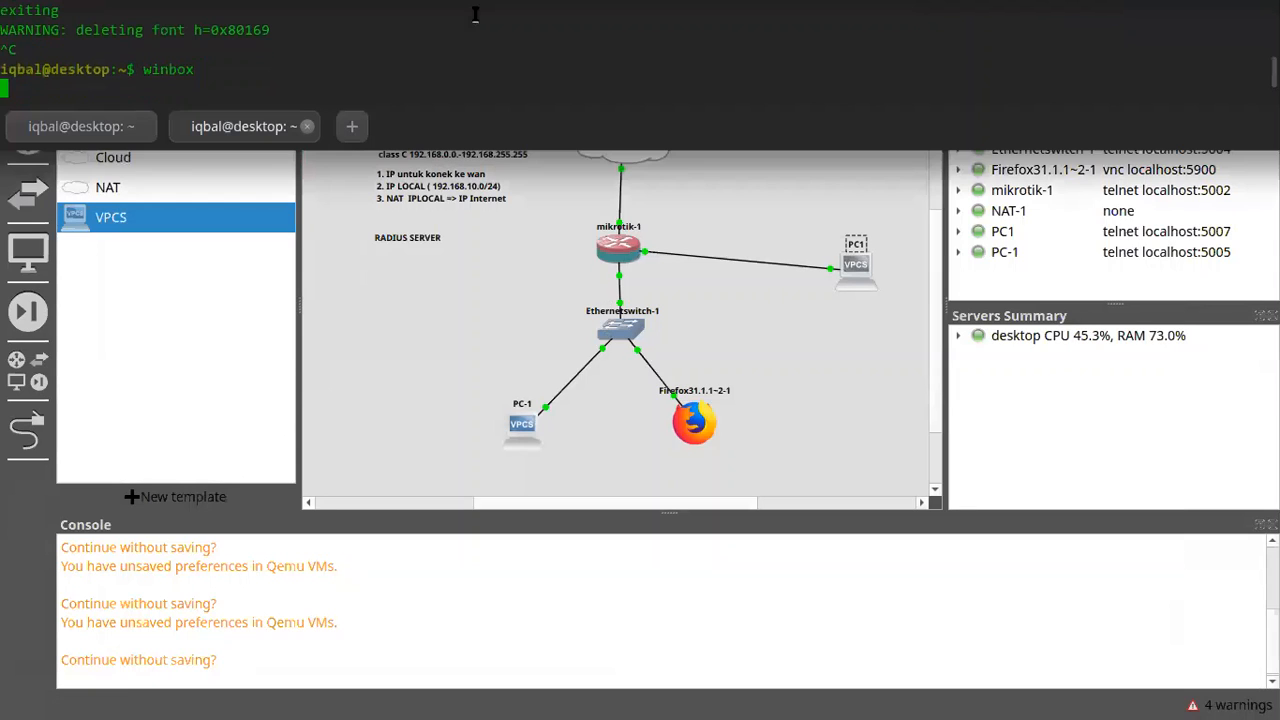
key(F12)
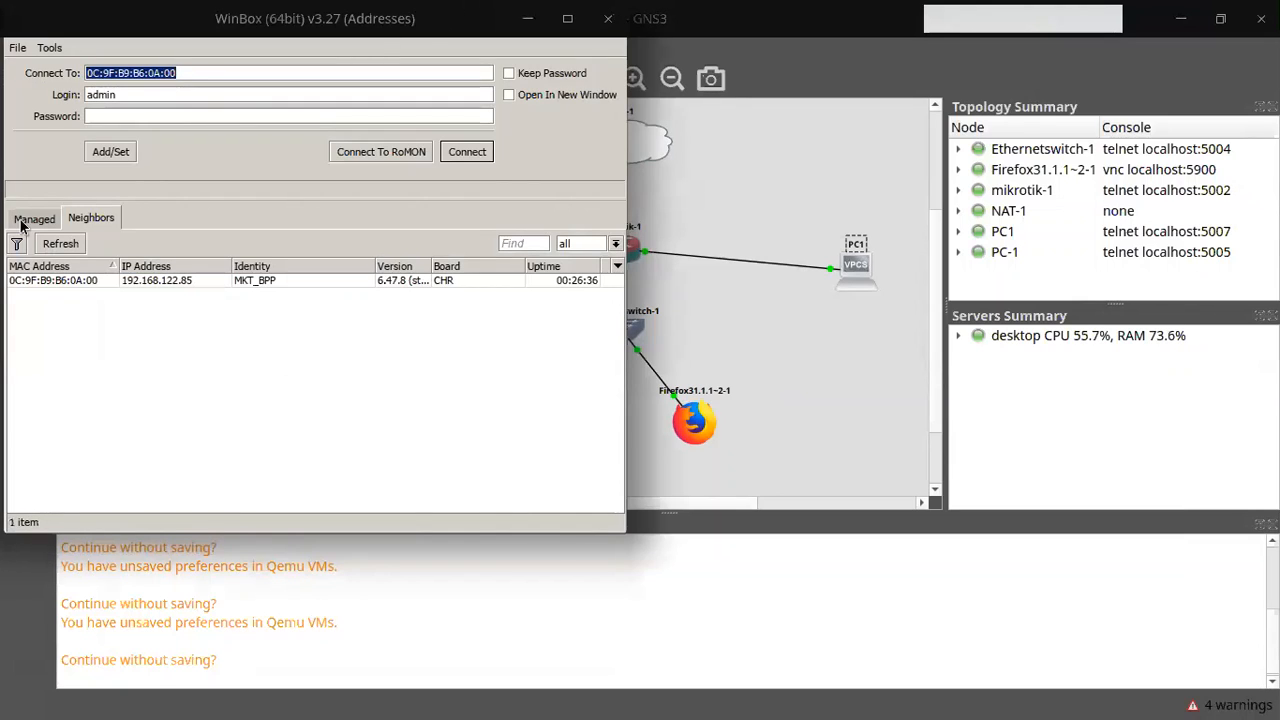
click(180, 280)
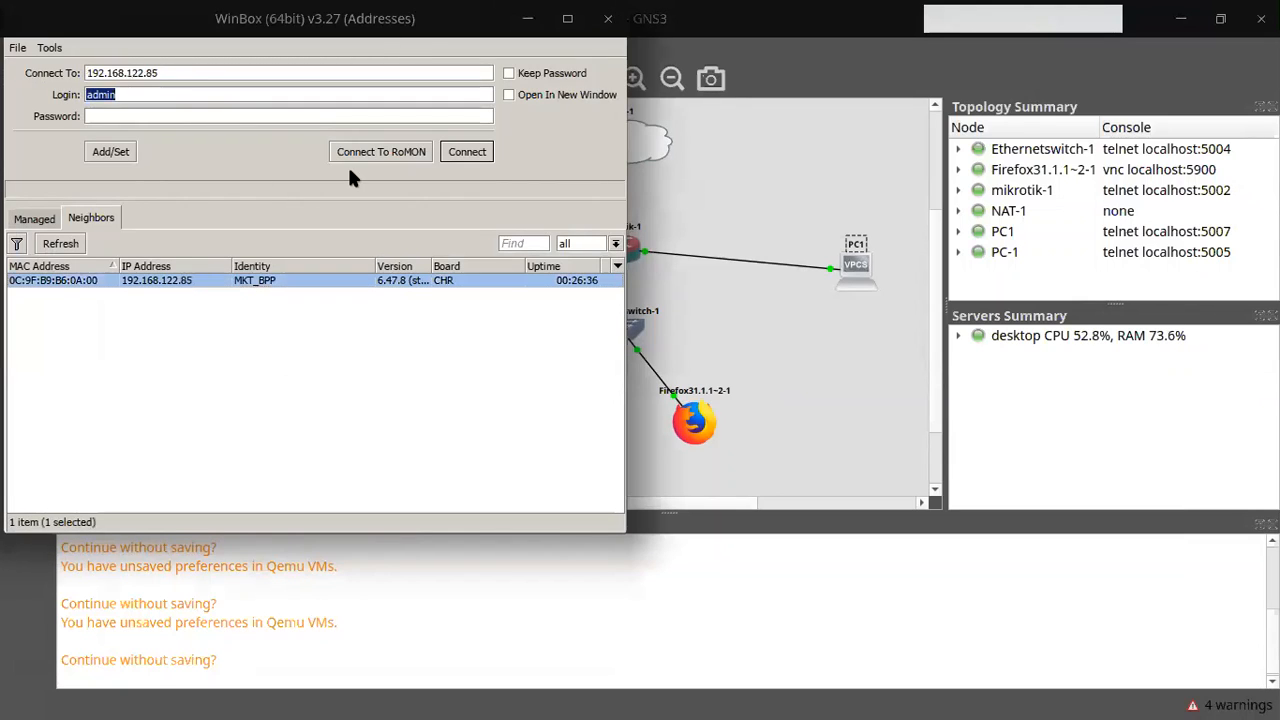
click(465, 152)
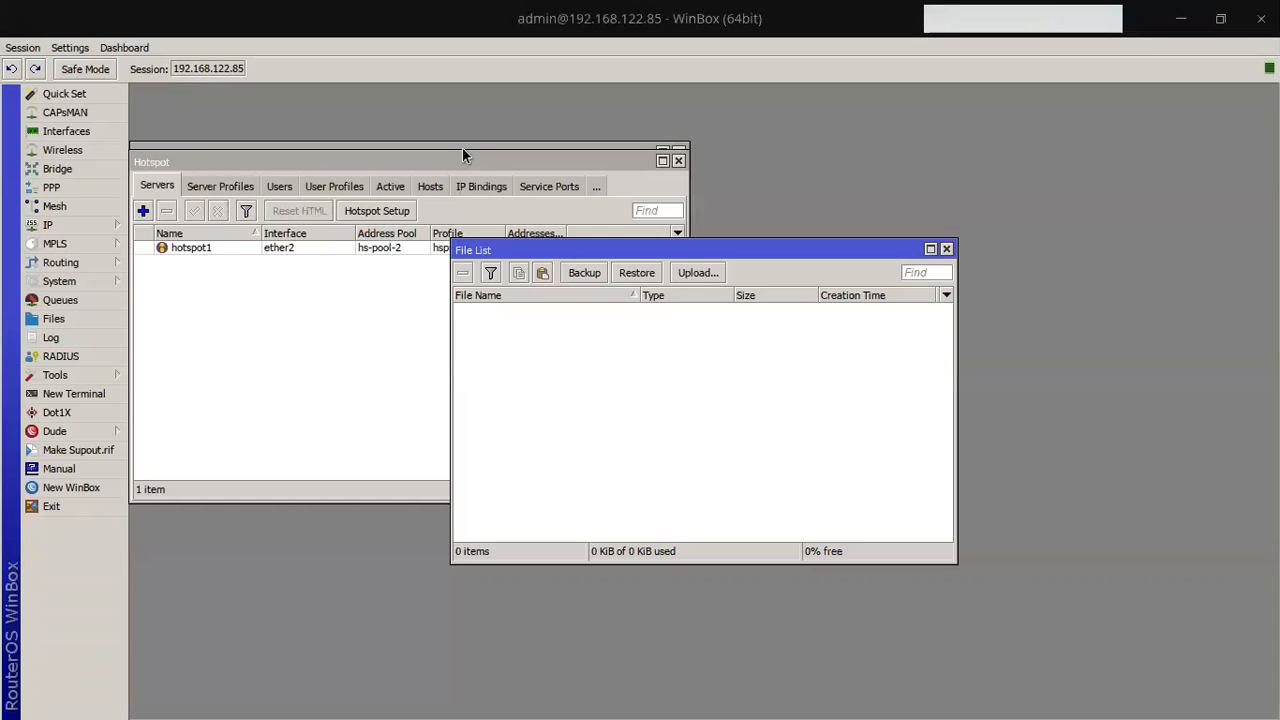
Step: Close the File List and Hotspot windows and open IP > DHCP Server > Leases
click(946, 249)
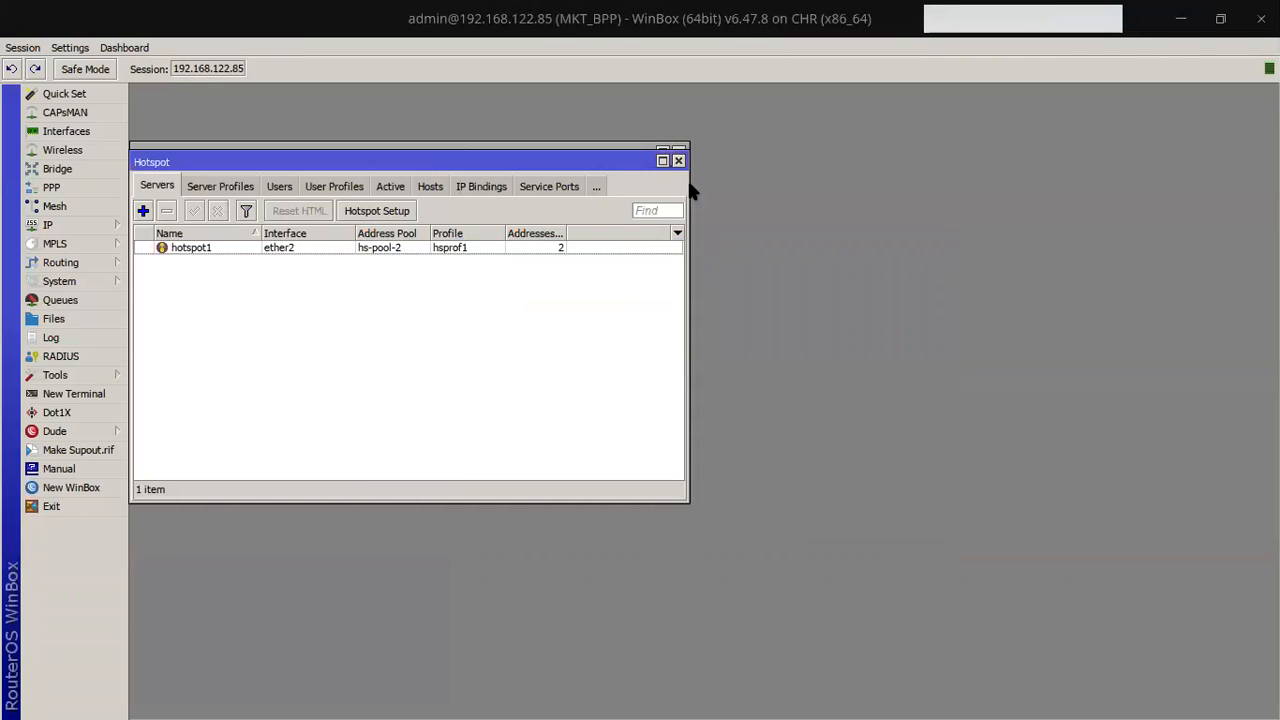
click(678, 161)
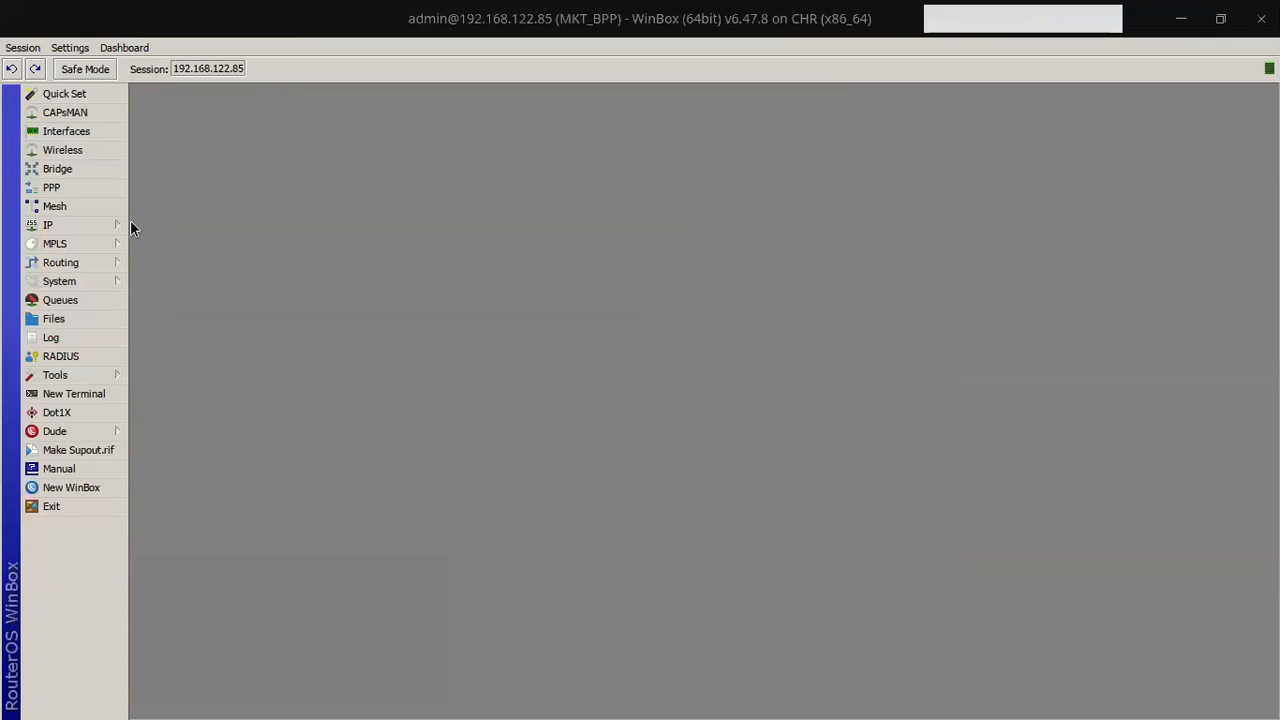
click(74, 227)
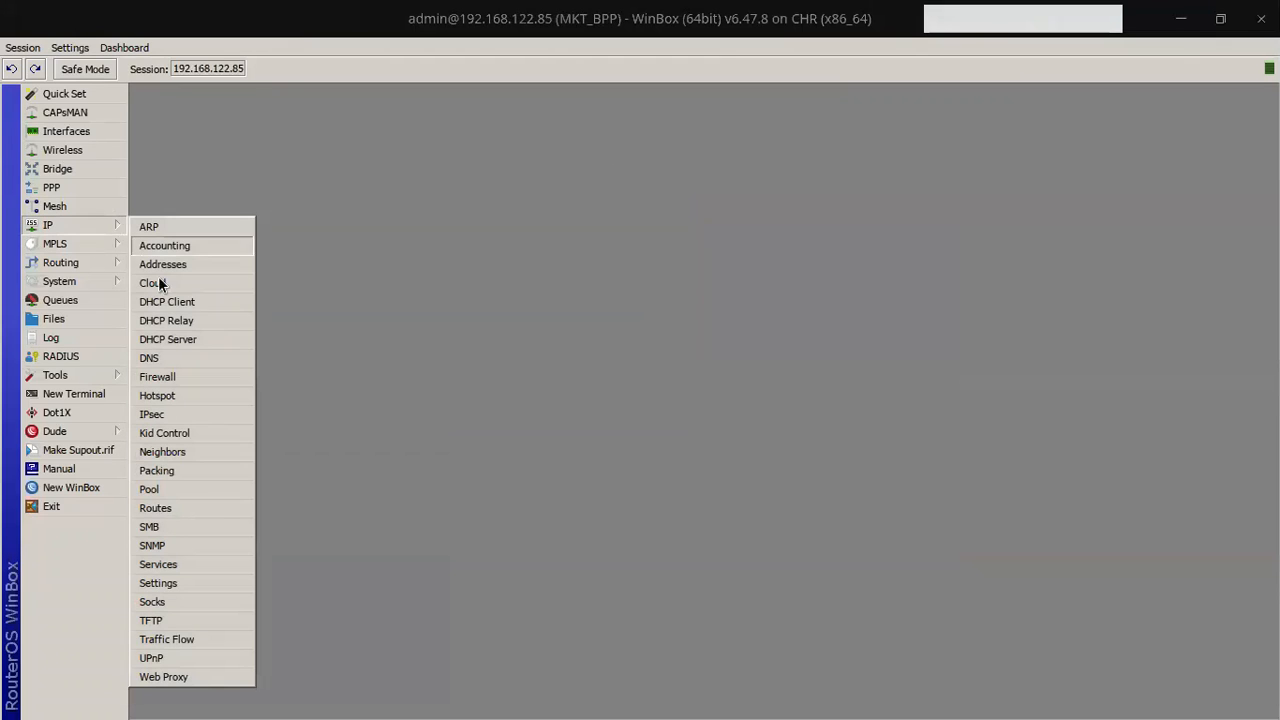
click(190, 340)
click(434, 259)
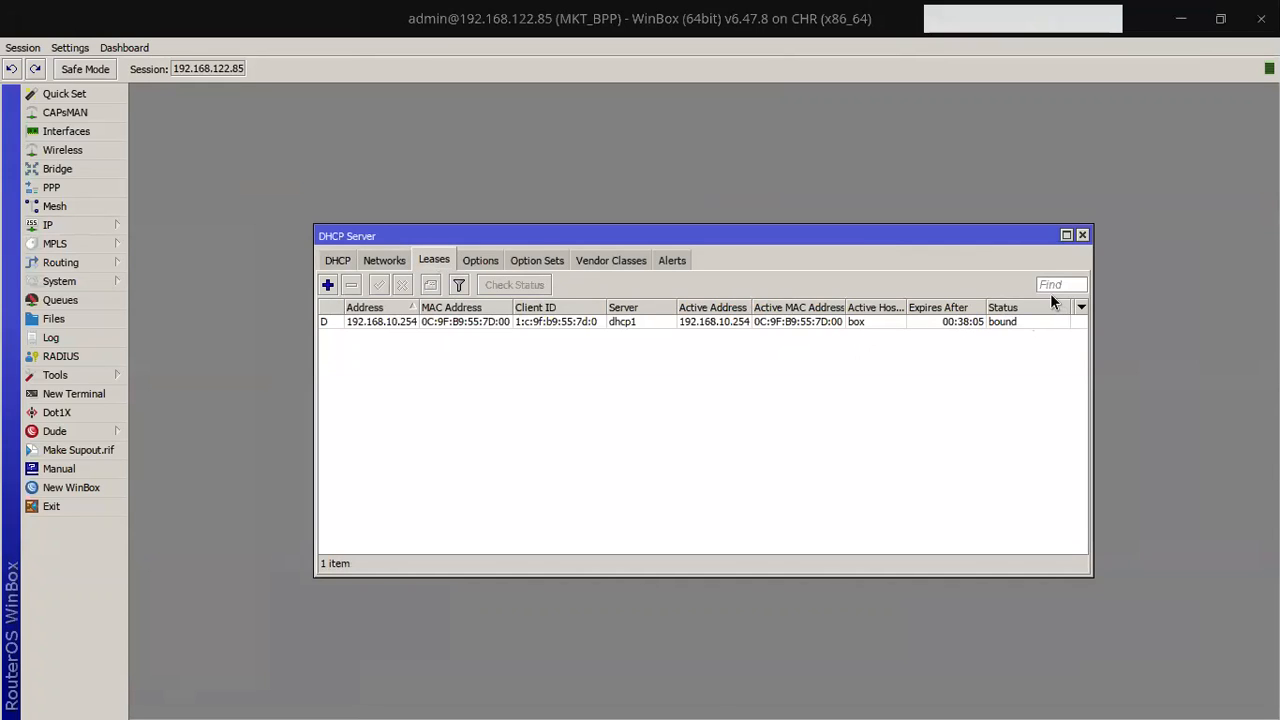
Step: Maximize the DHCP Server window, widen the lease columns and select the 192.168.10.254 lease
click(1066, 235)
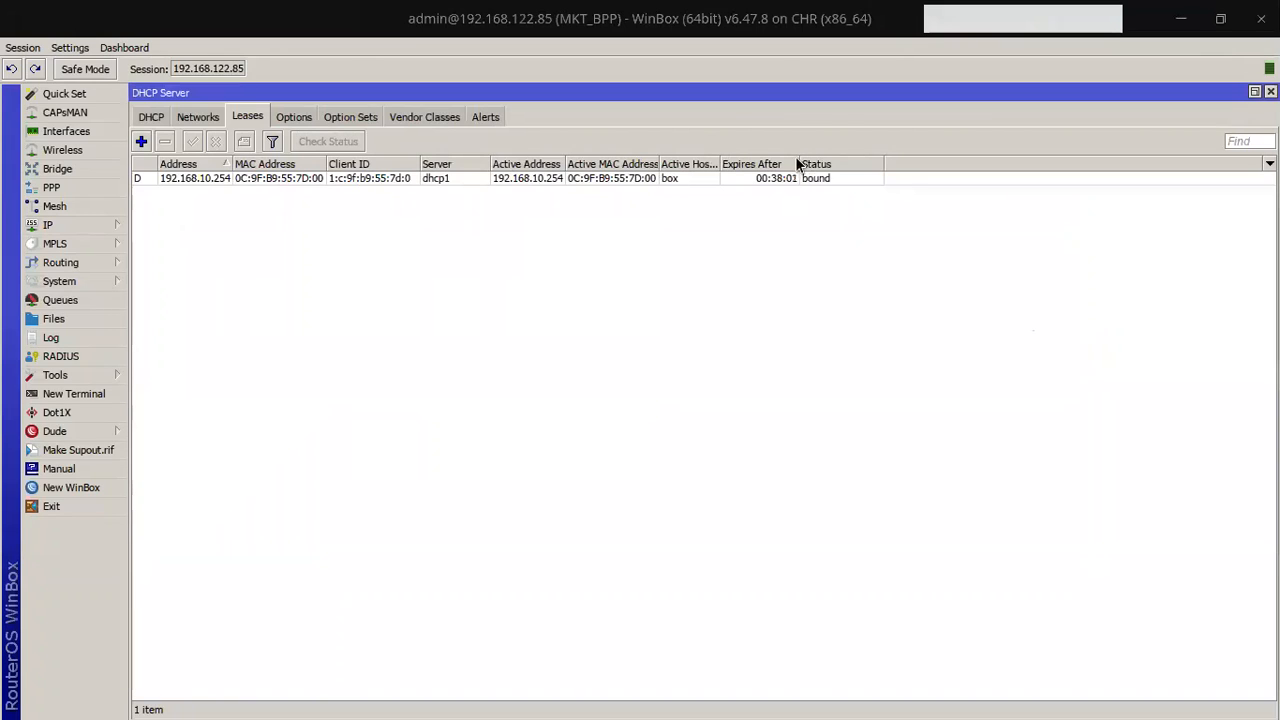
drag(800, 163, 821, 163)
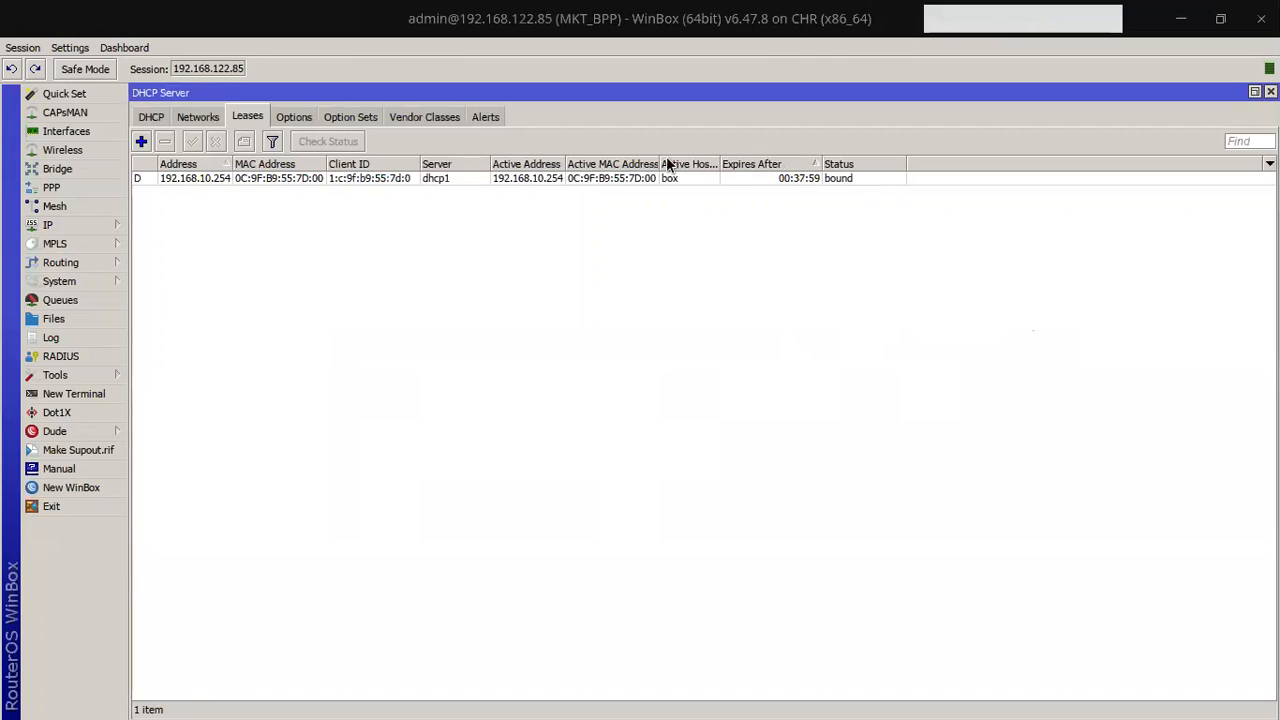
drag(716, 163, 749, 163)
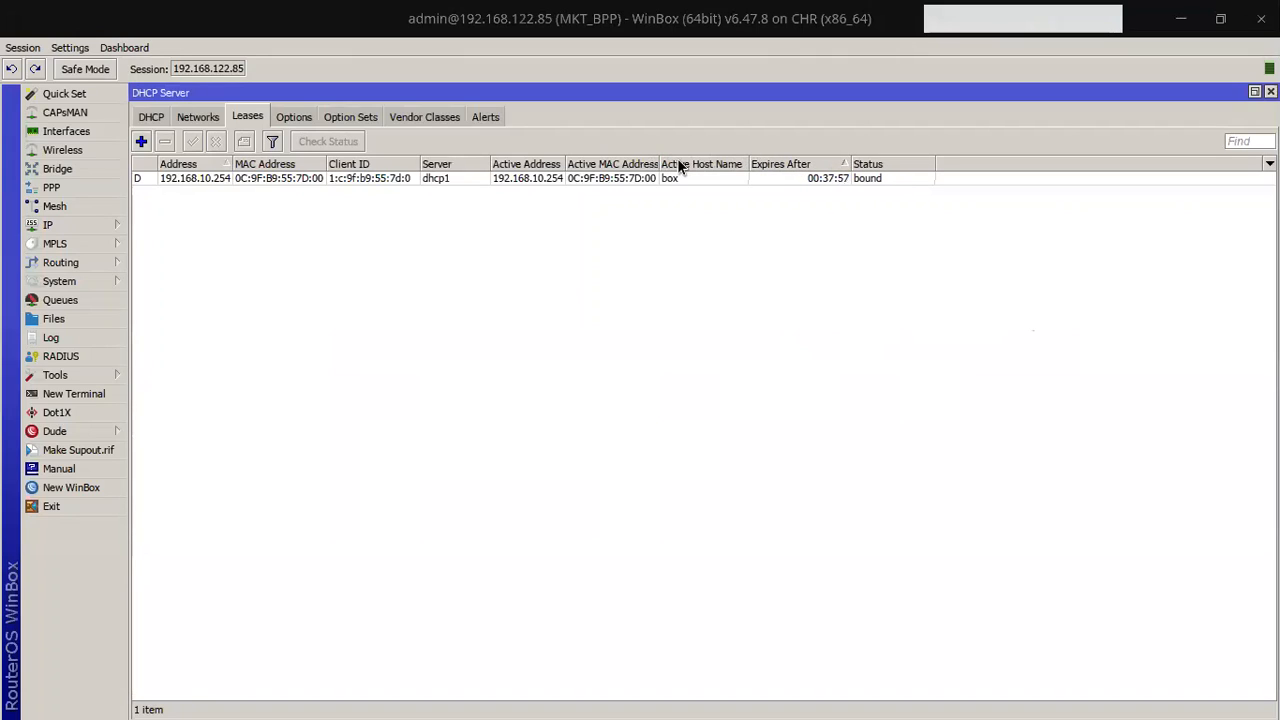
drag(657, 163, 699, 163)
drag(568, 163, 592, 163)
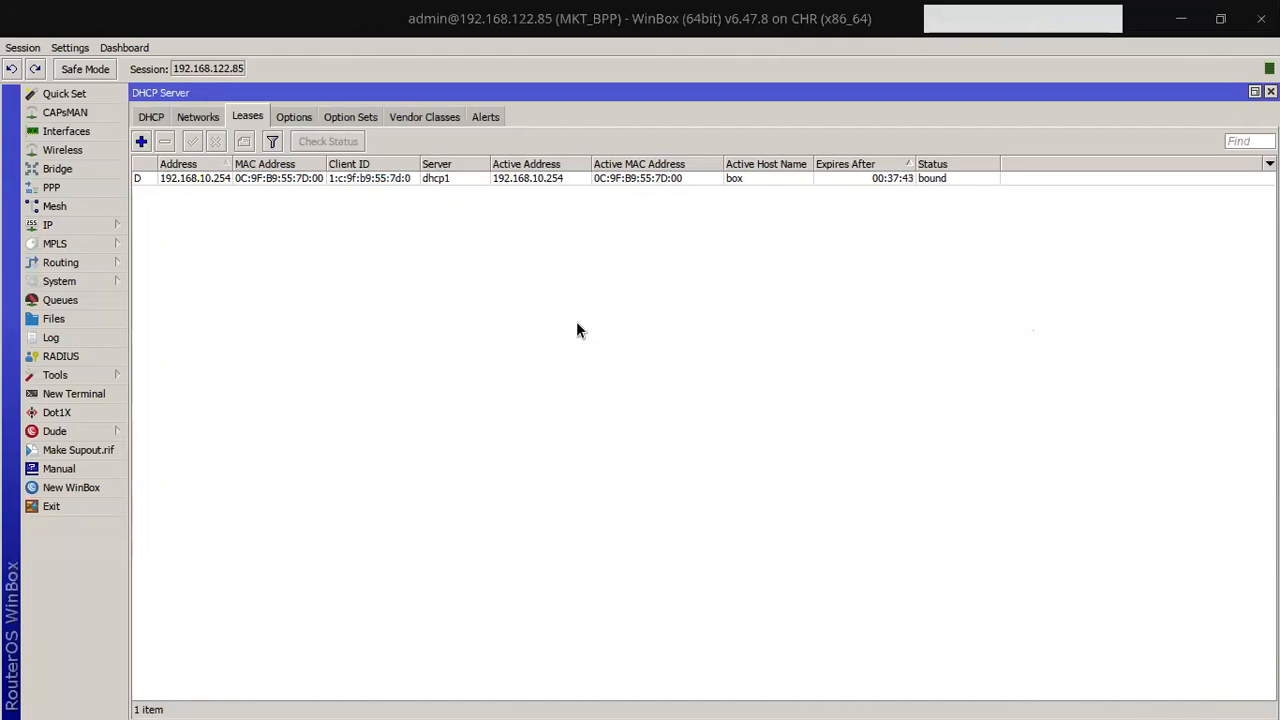
click(829, 179)
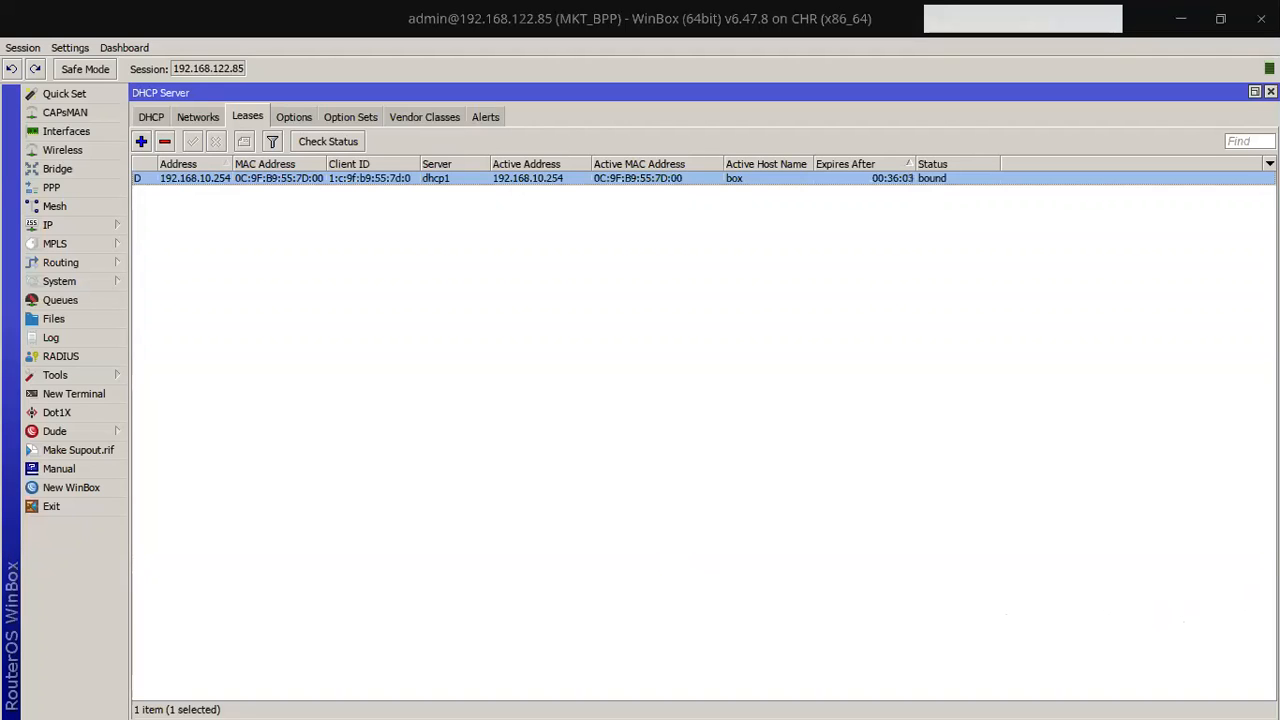
Step: Close the Chat window and minimize WinBox to get back to GNS3's 'tr' topology
key(alt+Tab)
click(1036, 276)
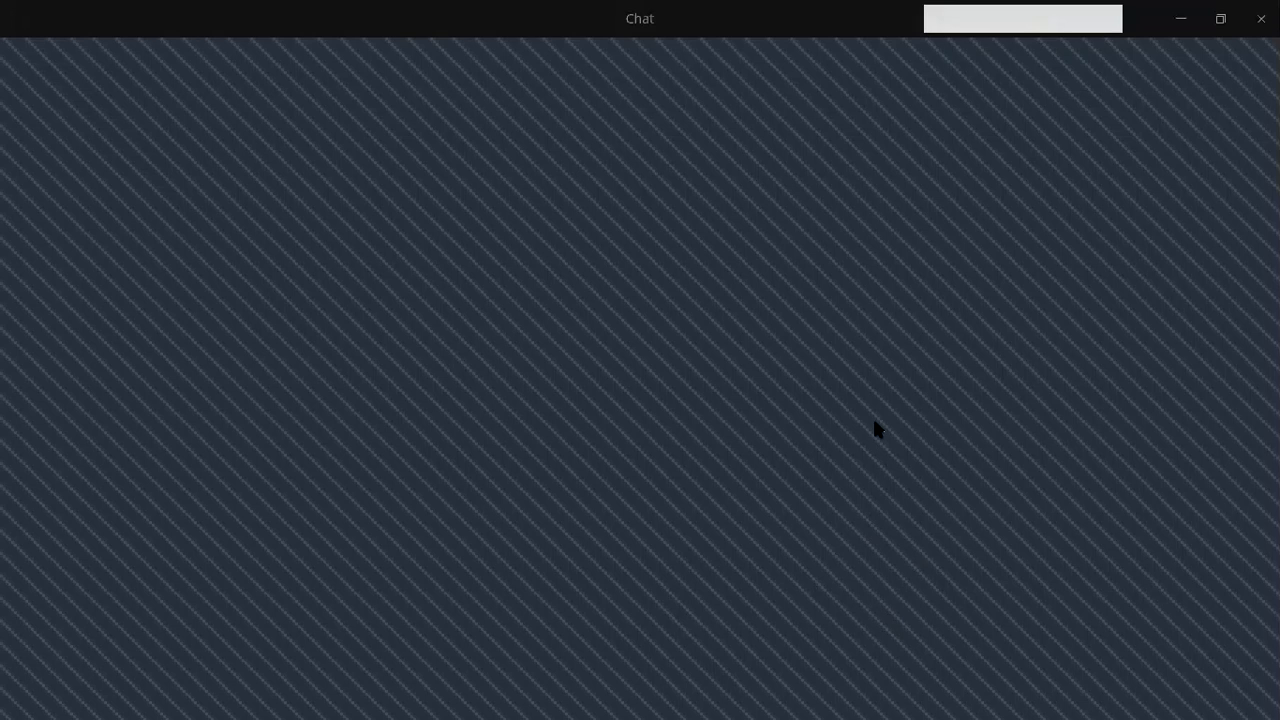
click(1261, 19)
click(1183, 26)
key(alt+Tab)
key(alt+Tab)
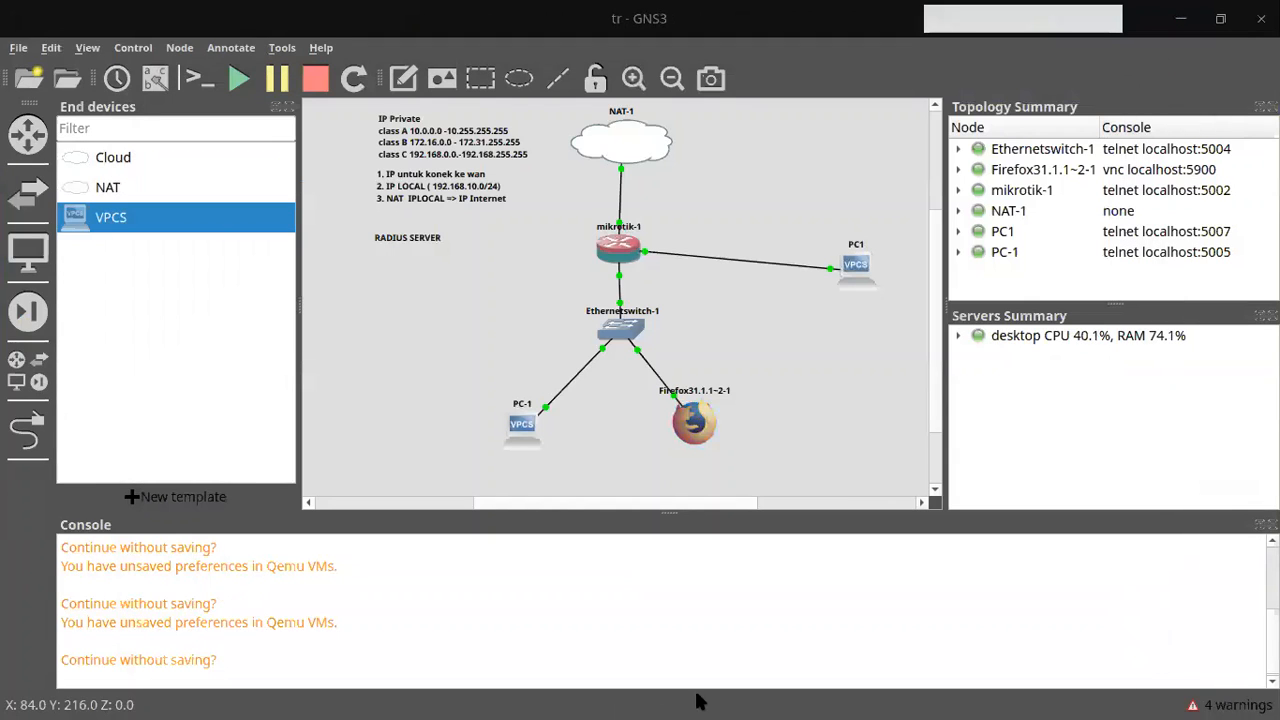
key(alt+Tab)
key(alt+Tab)
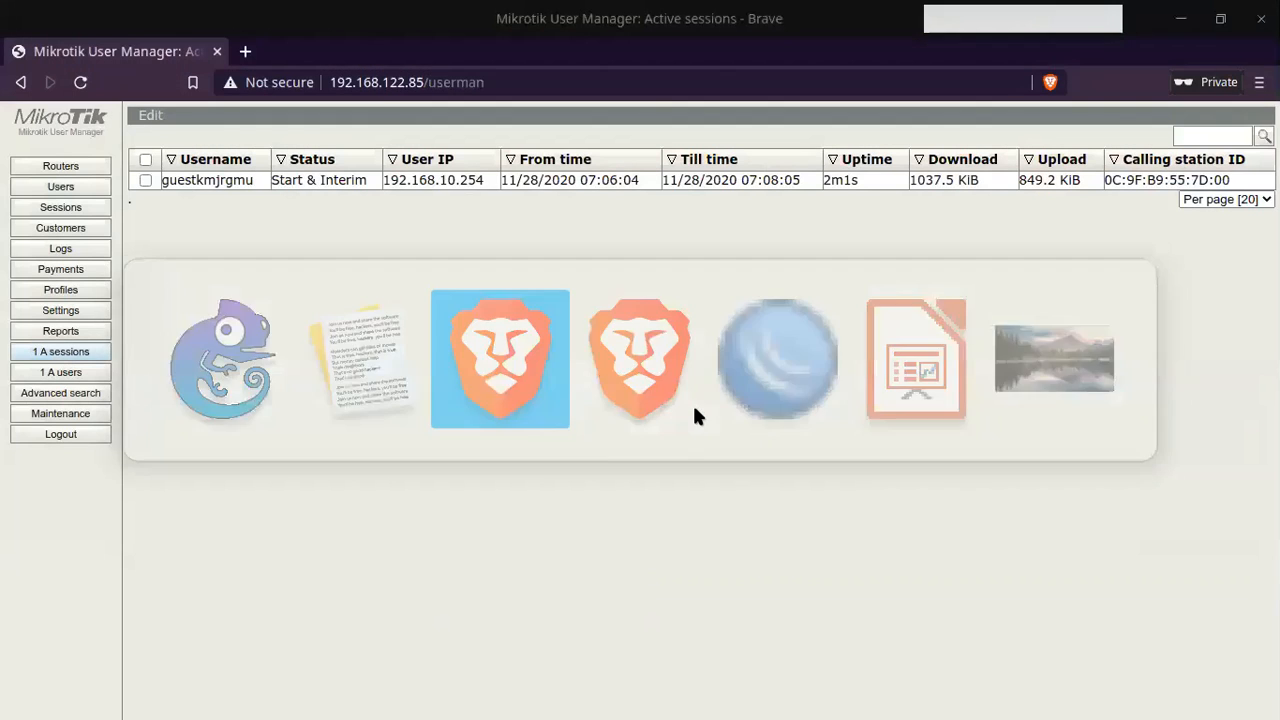
key(alt+Tab)
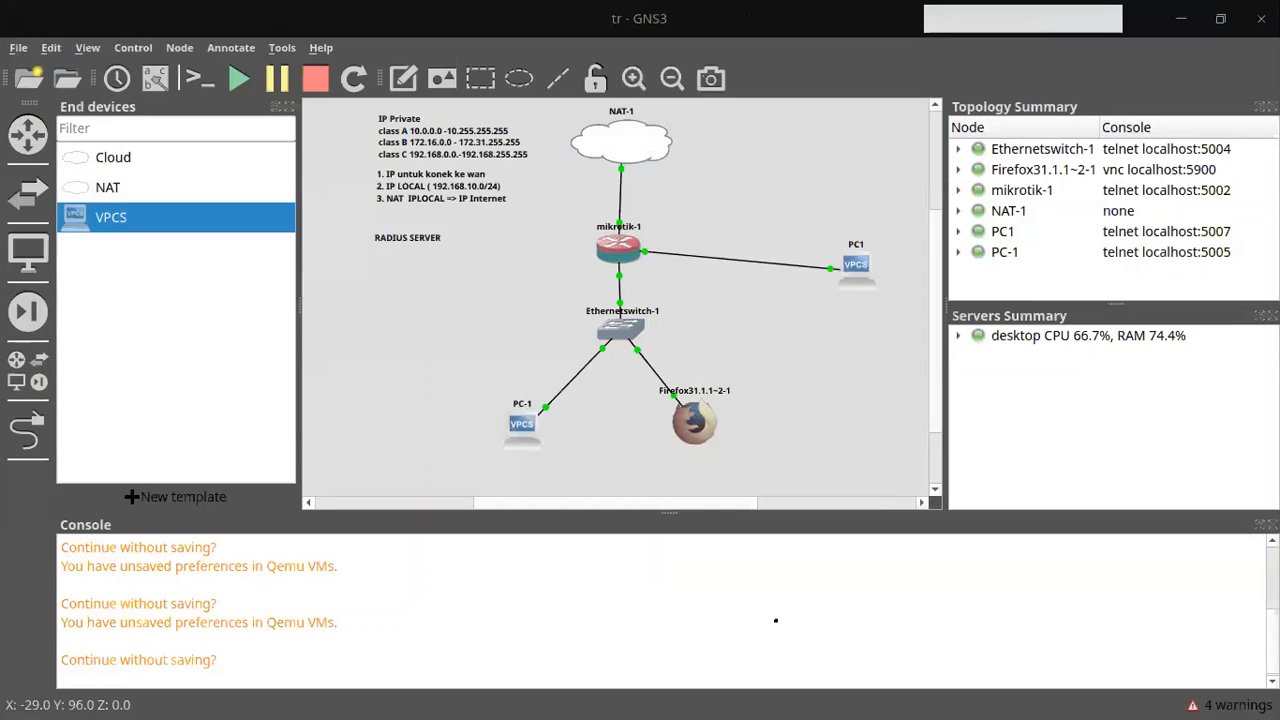
Step: Open the Firefox31.1.1~2-1 console and load 192.168.10.1 in a private window to show the hotspot status
double_click(695, 422)
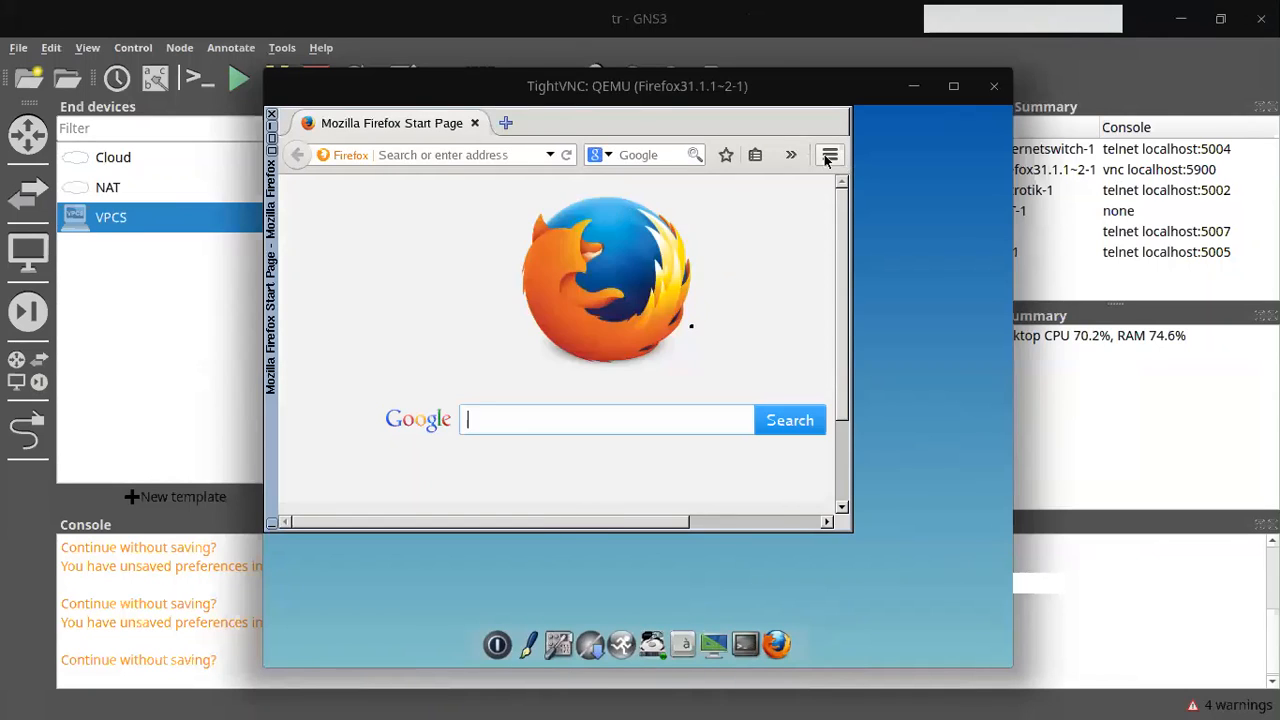
click(829, 157)
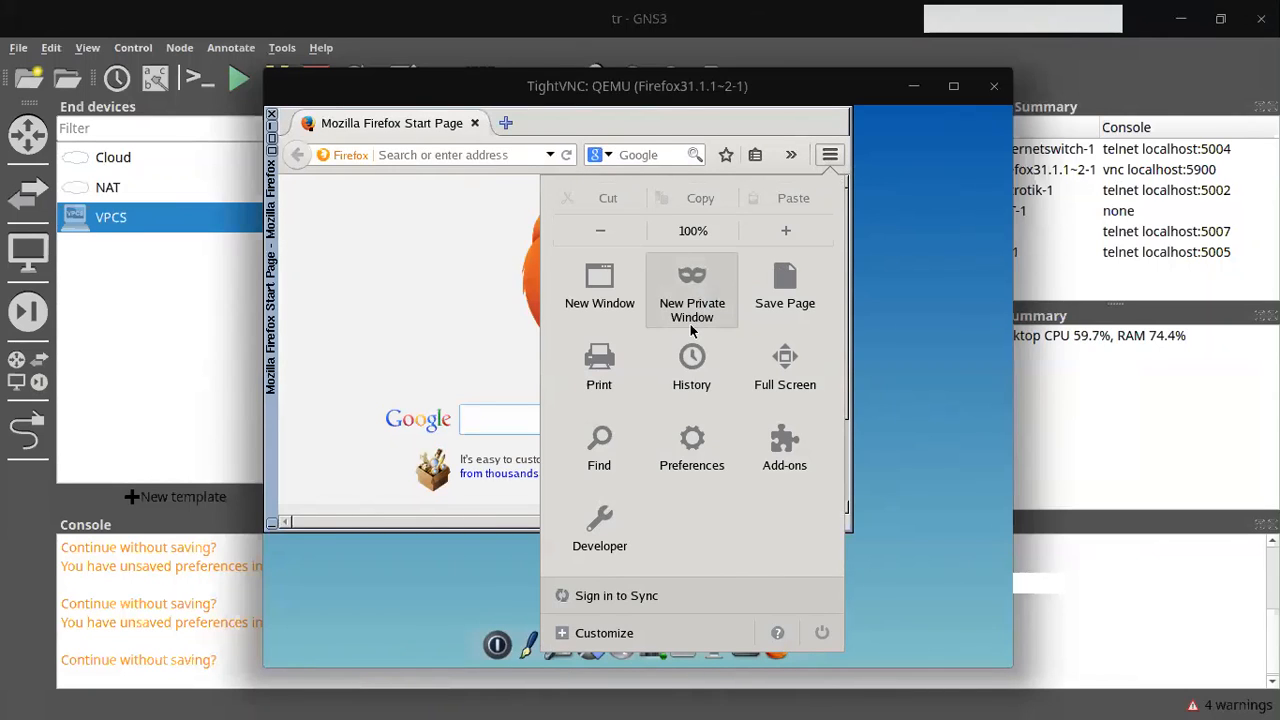
click(690, 324)
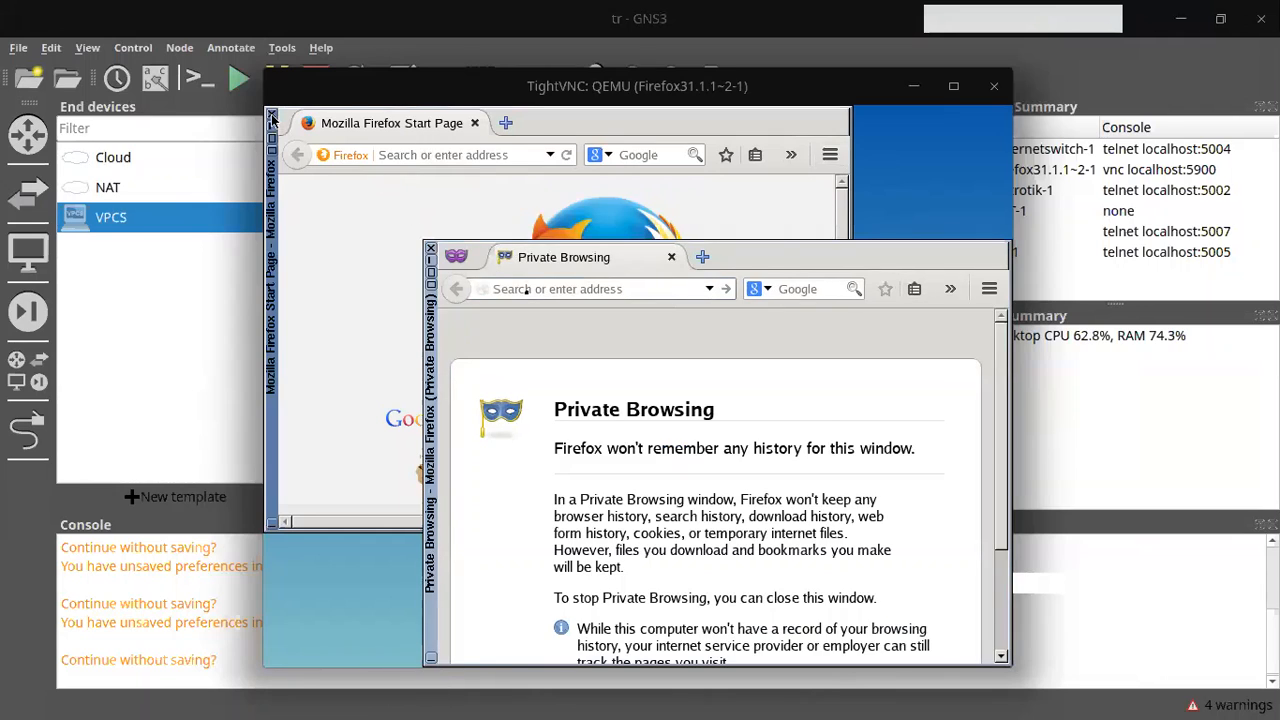
text(192.168.10.1/)
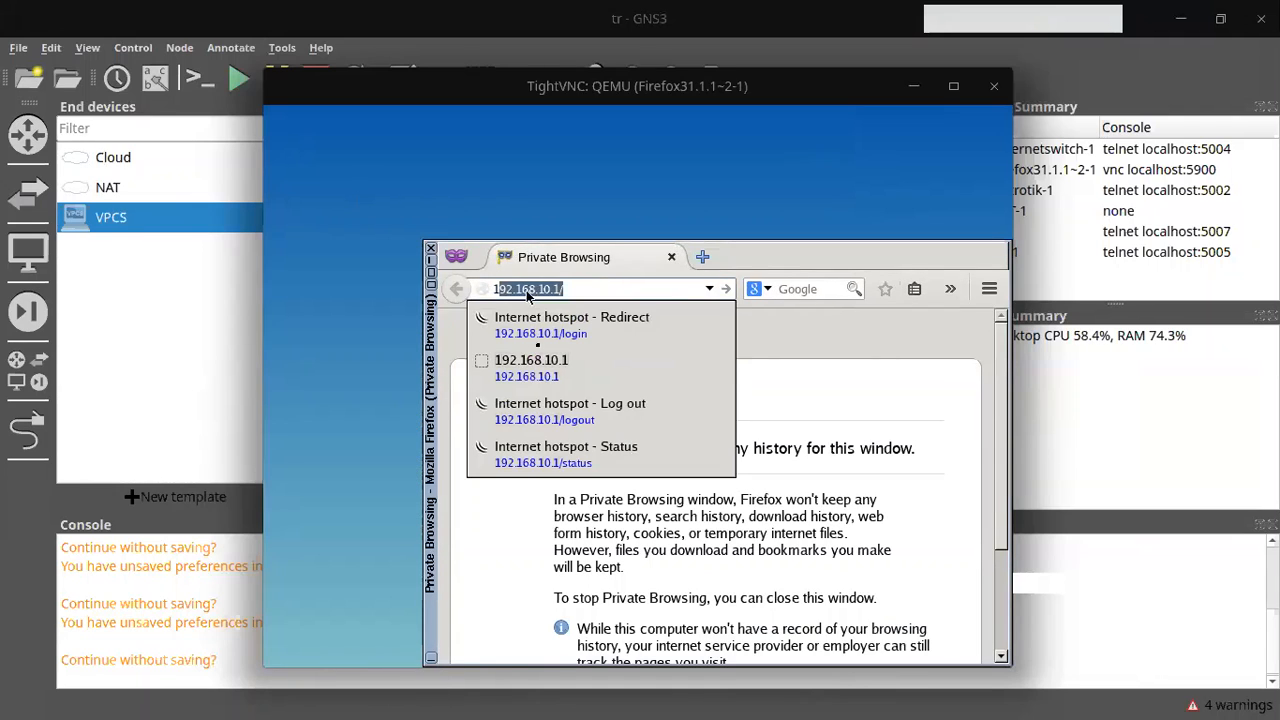
key(Return)
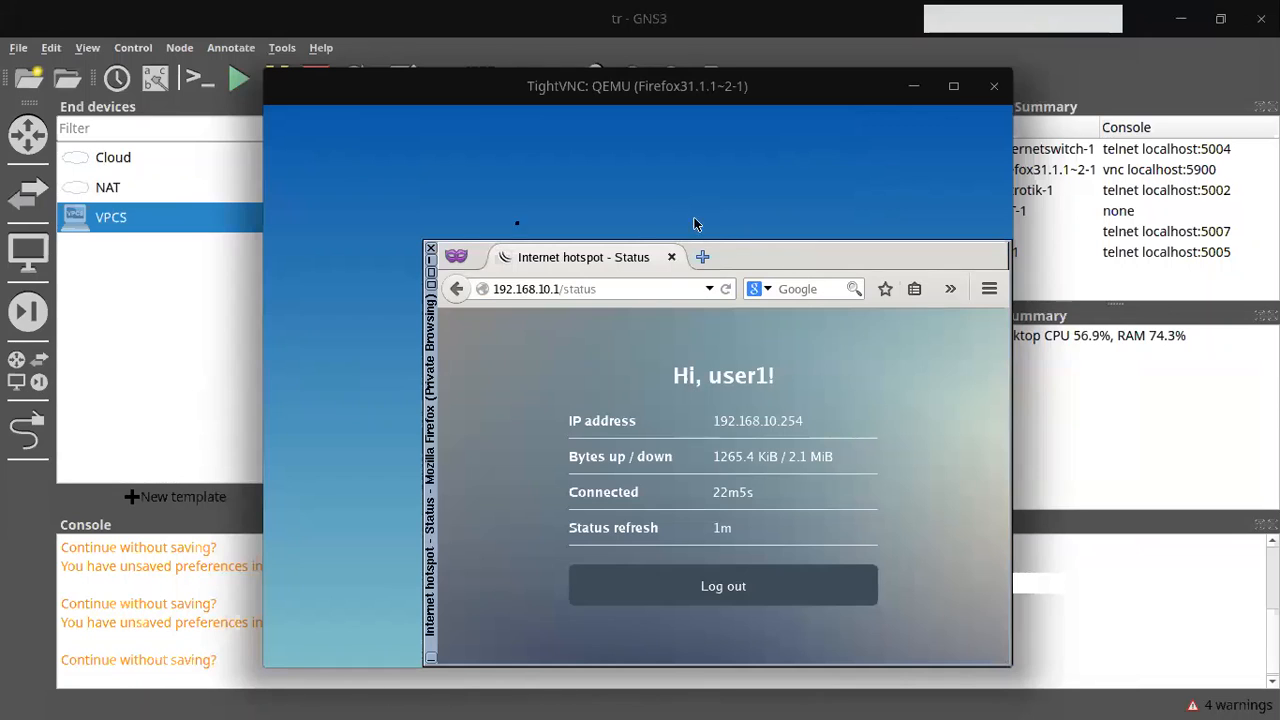
drag(431, 338, 252, 200)
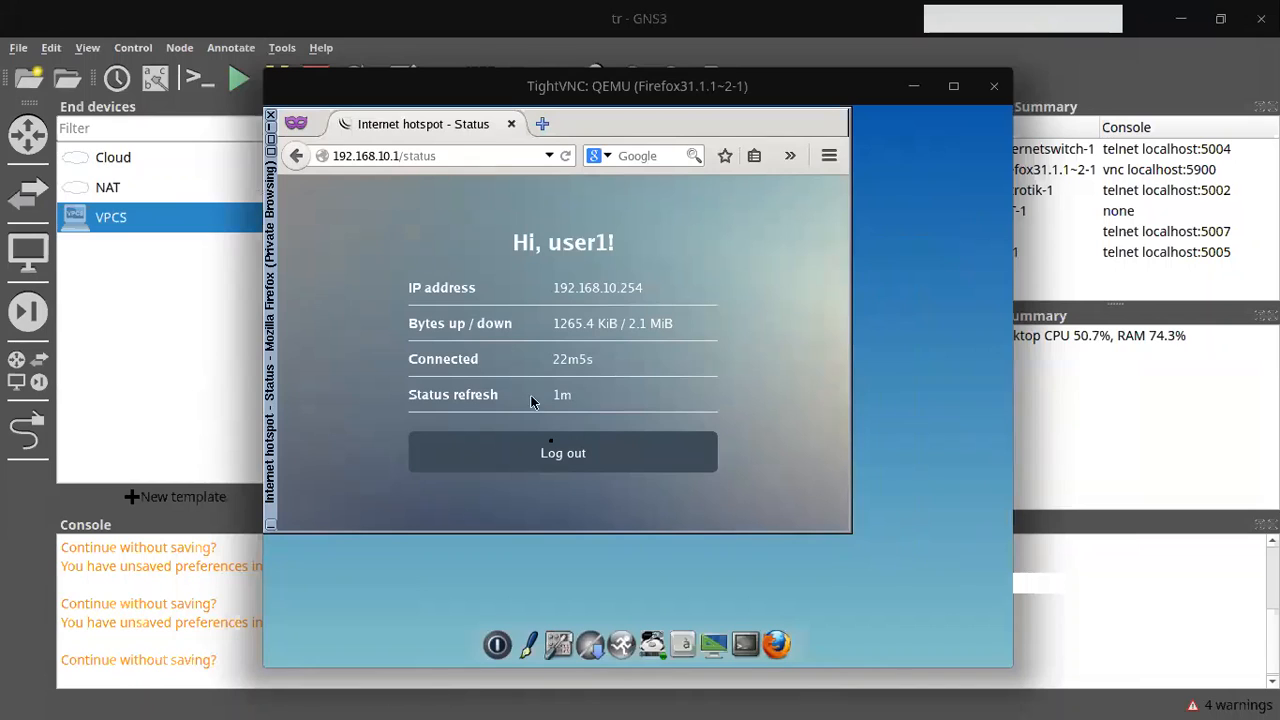
Step: Load fast.com in a new tab of the VM's Firefox and rerun the speed test
click(543, 124)
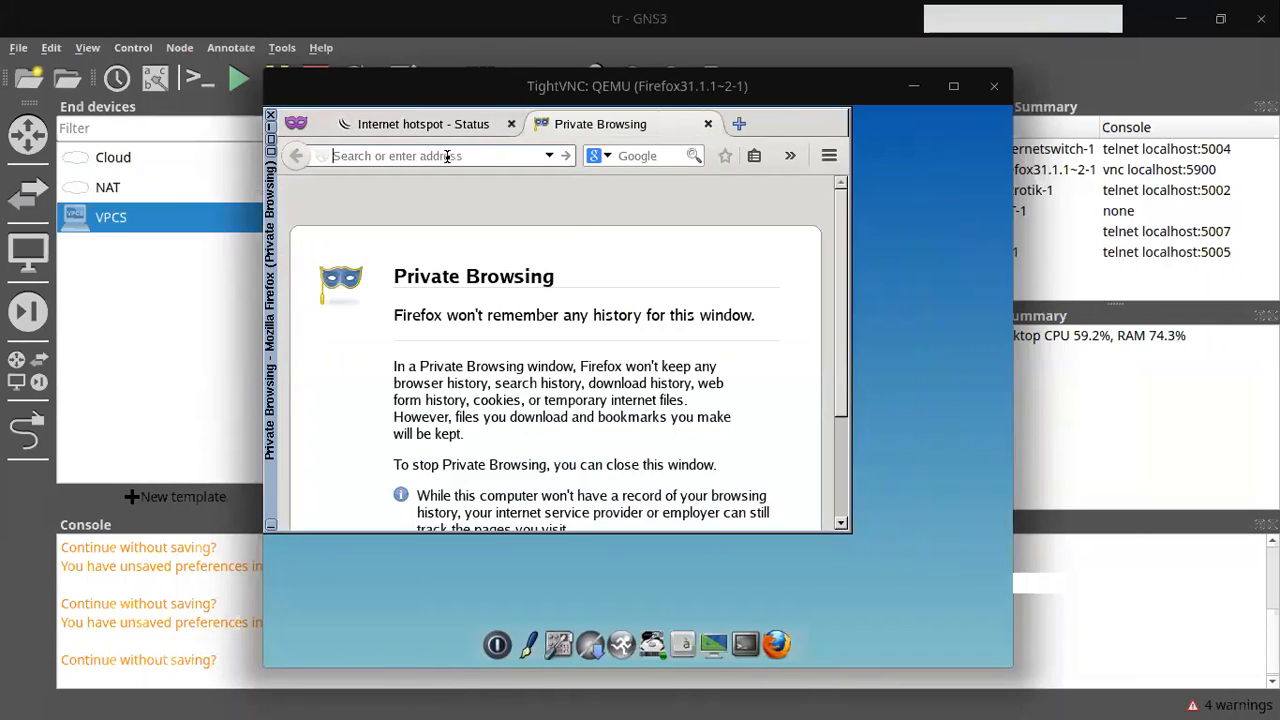
text(fast.com)
key(Return)
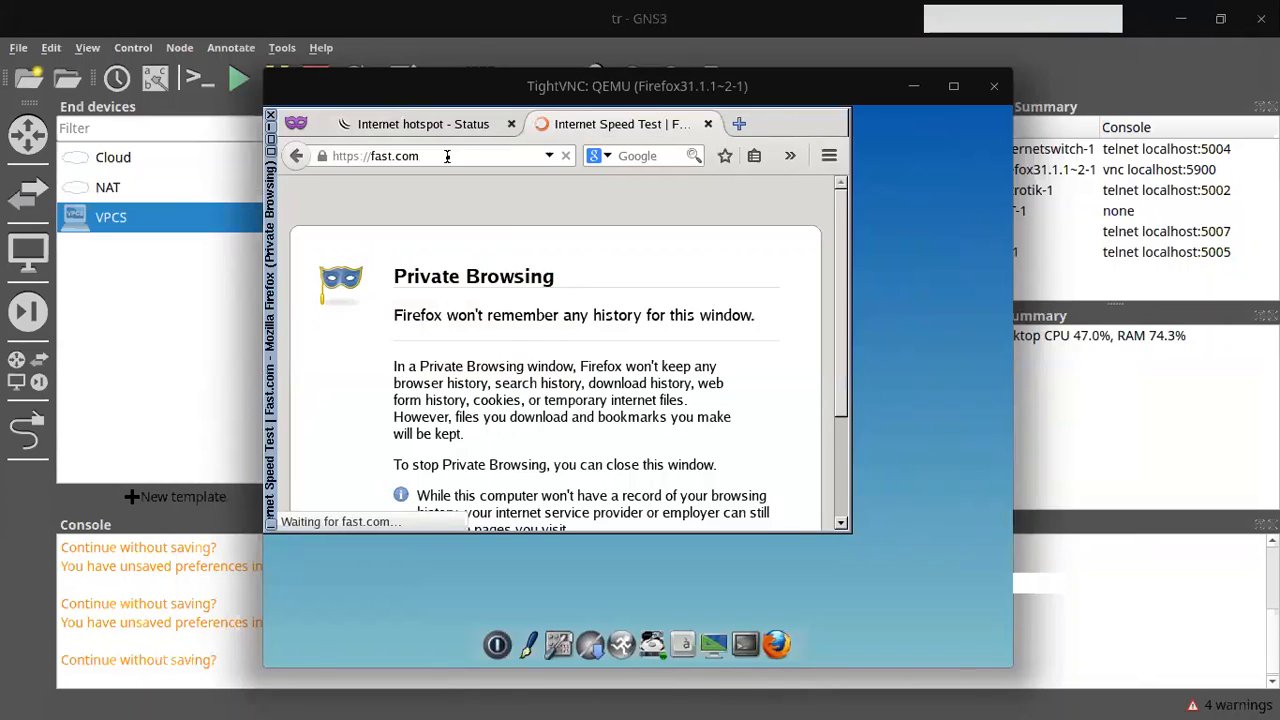
key(alt+Tab)
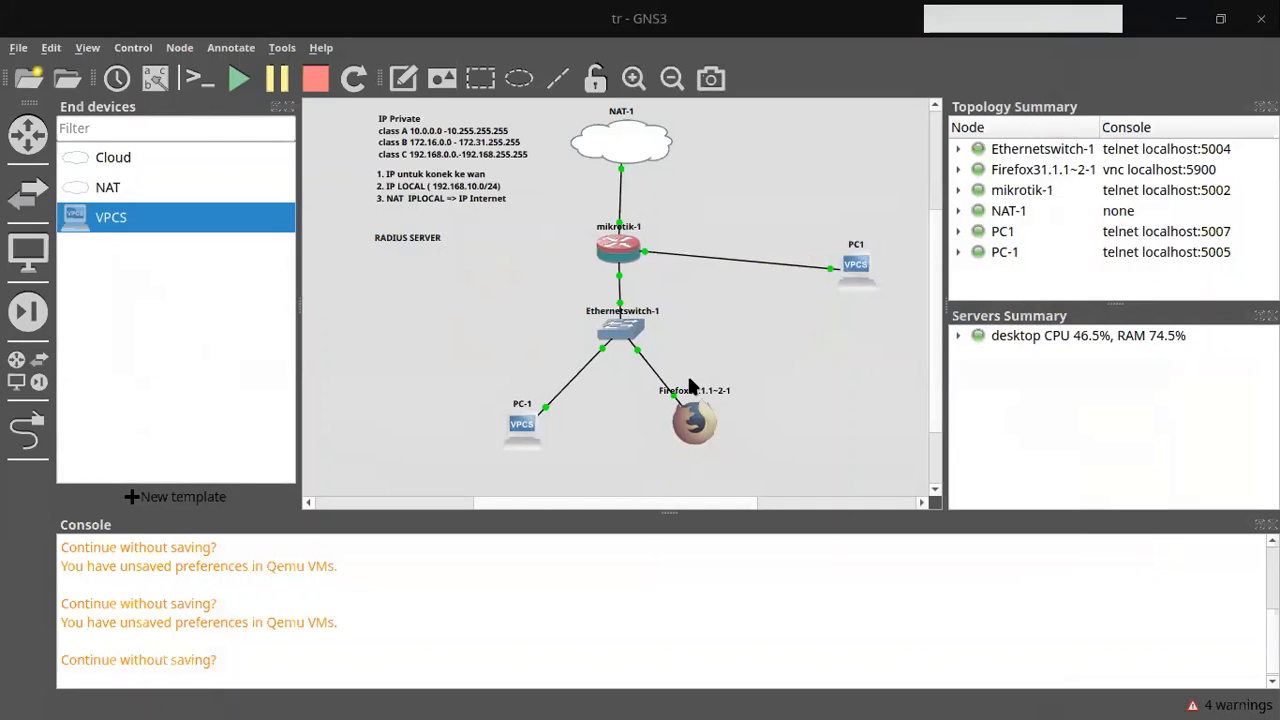
key(alt+Tab)
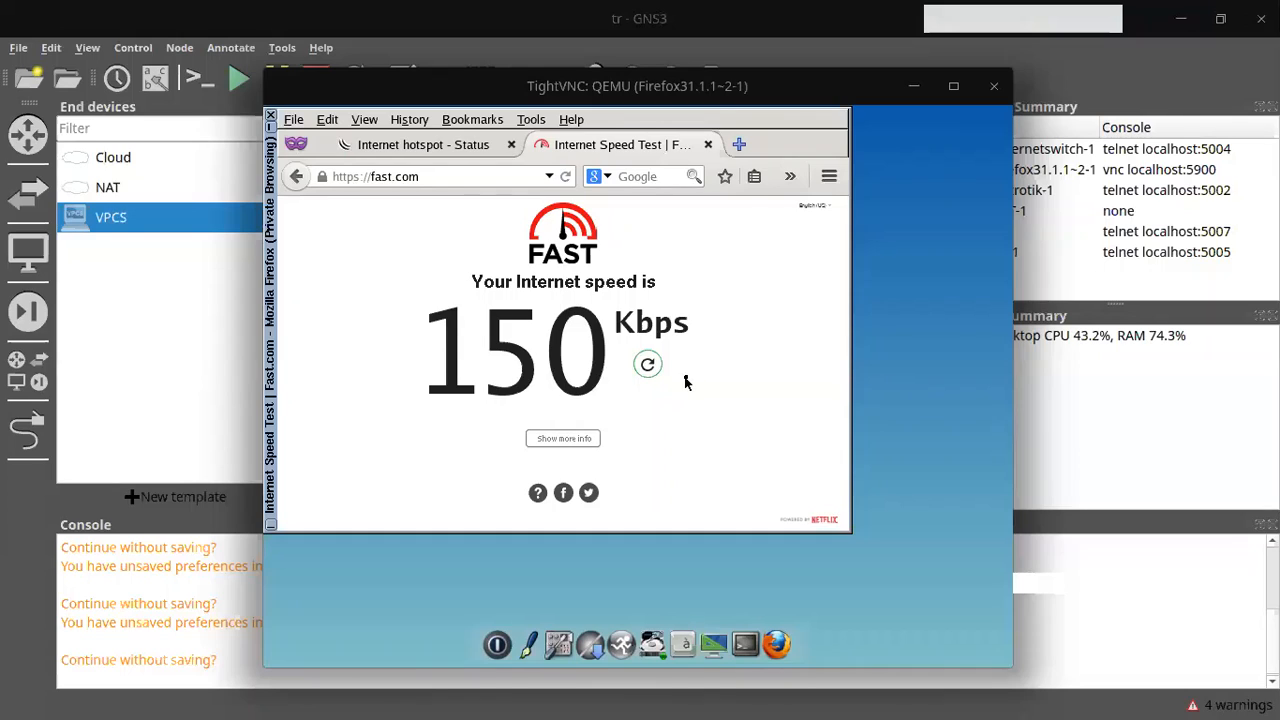
click(648, 364)
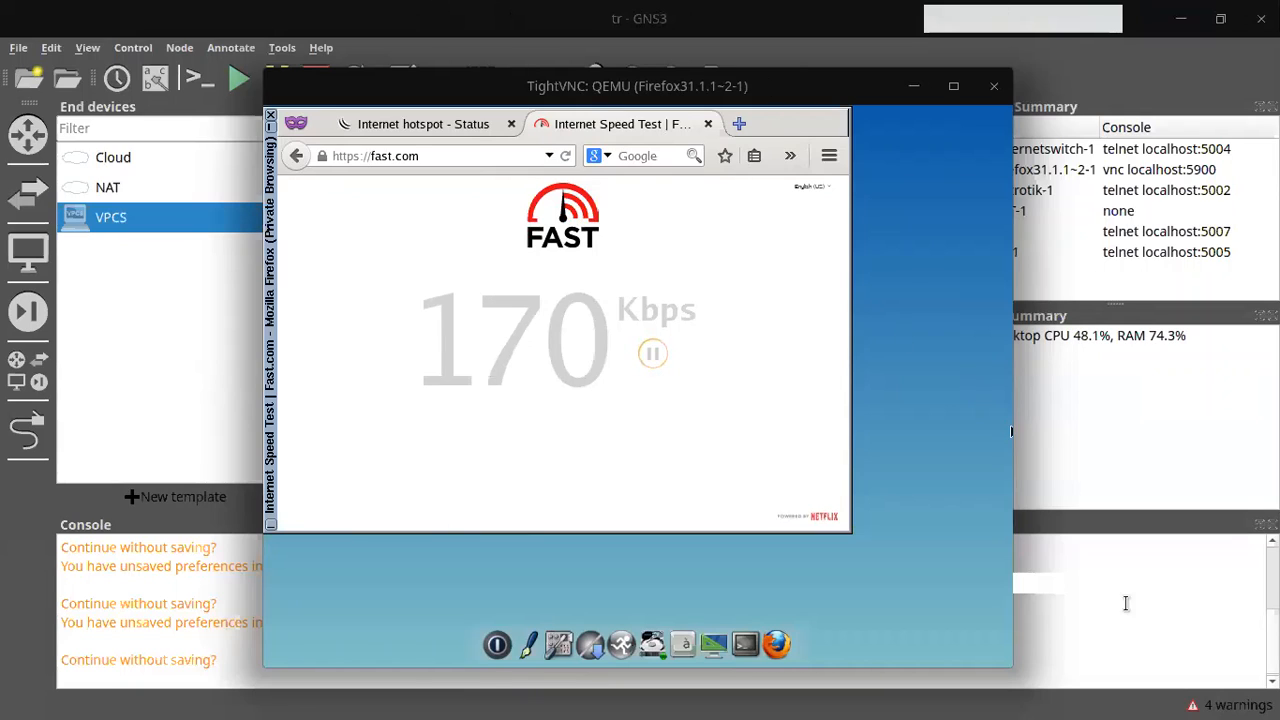
Step: Bring the Chat window in front of the Firefox VM speed test
click(1048, 267)
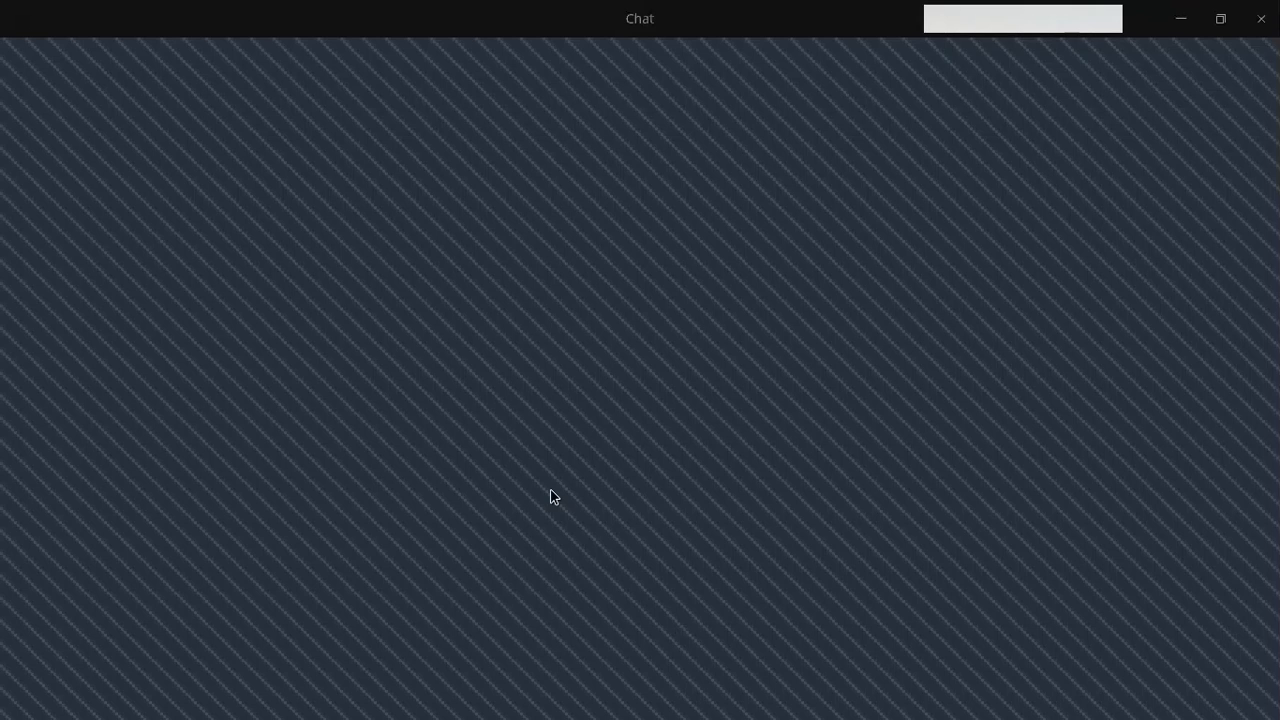
Step: Minimize Chat and search YouTube for 'mikrotik indonesia' from a new Brave tab
click(1181, 18)
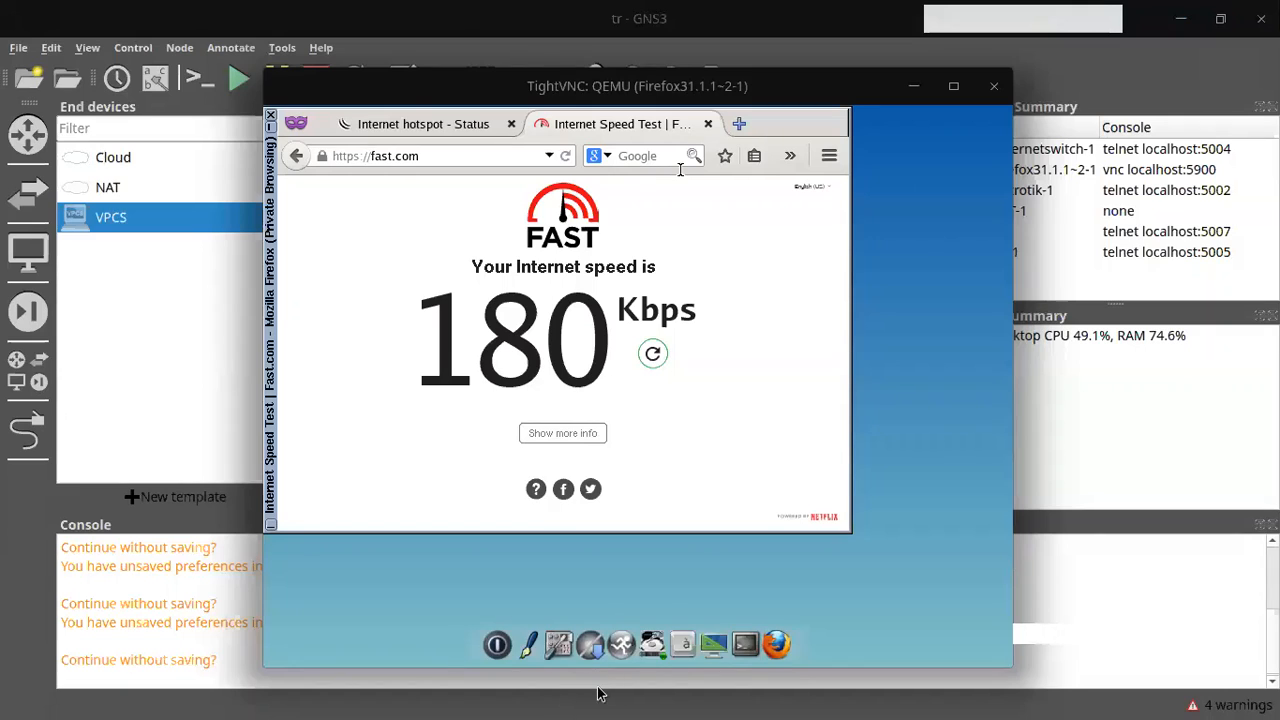
mouse_move(588, 716)
click(509, 690)
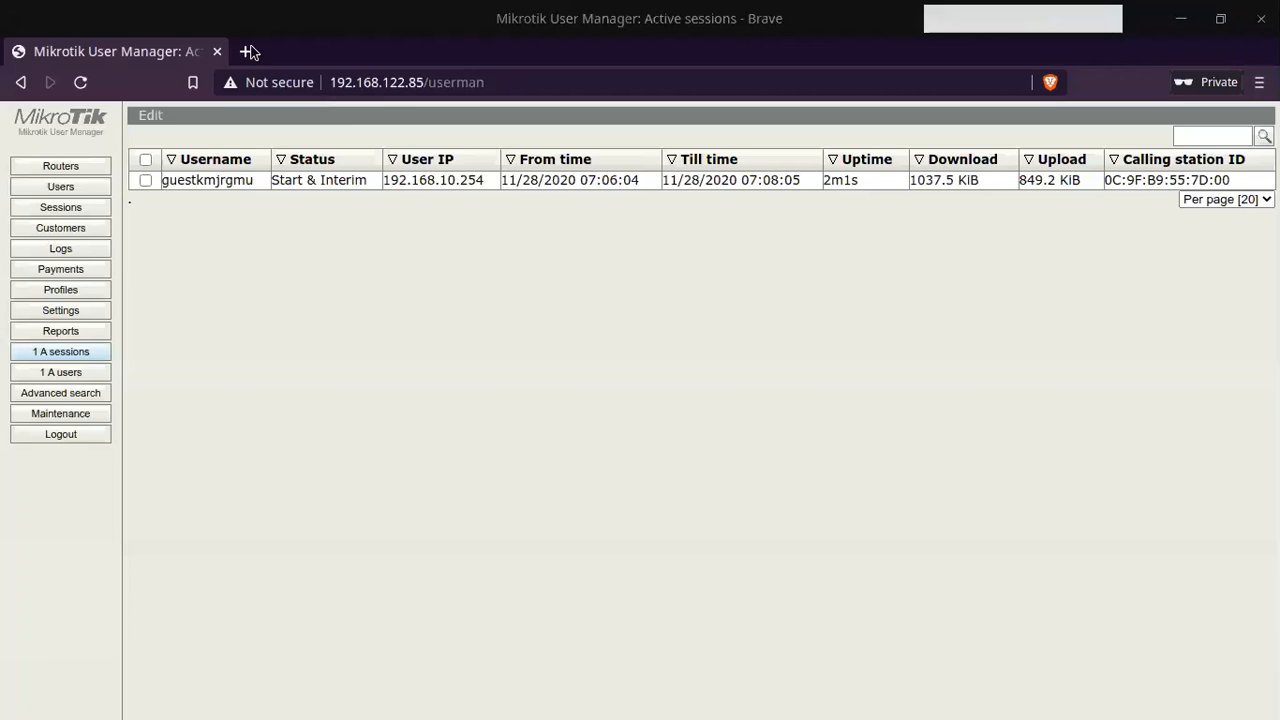
click(247, 51)
text(ty)
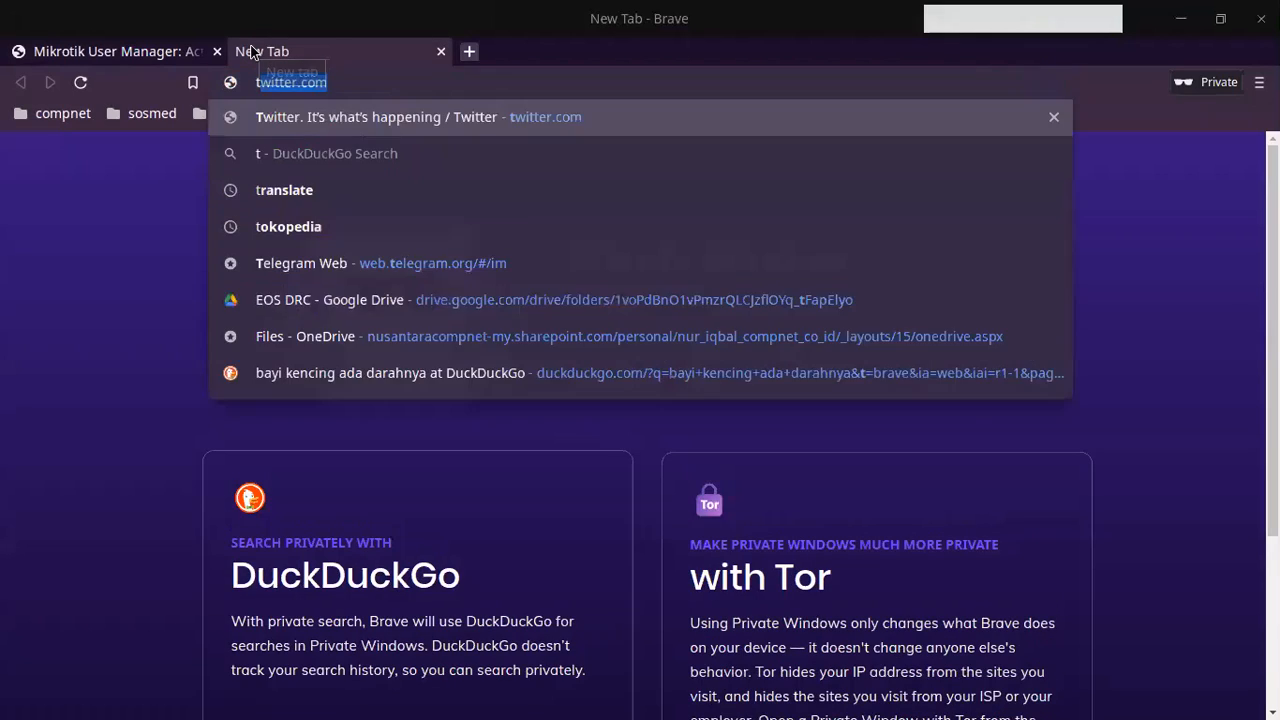
key(BackSpace)
key(BackSpace)
text(yo)
key(Tab)
text(mikrotik)
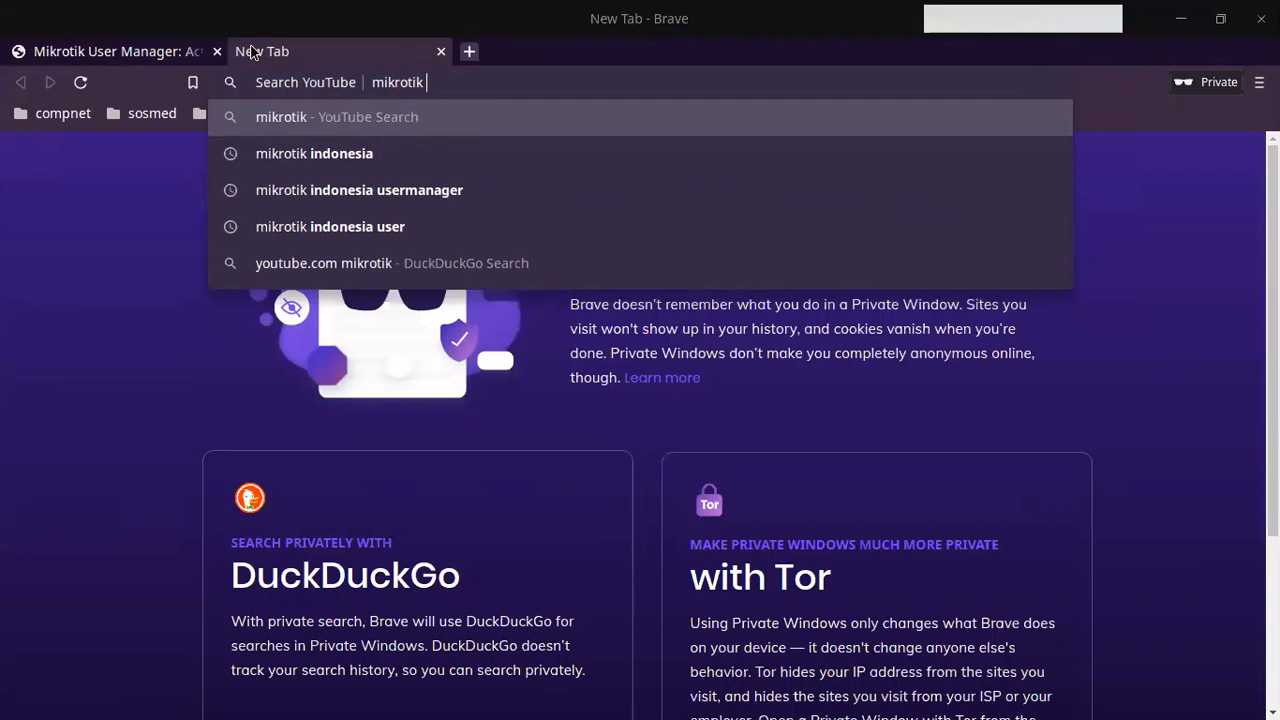
text( in)
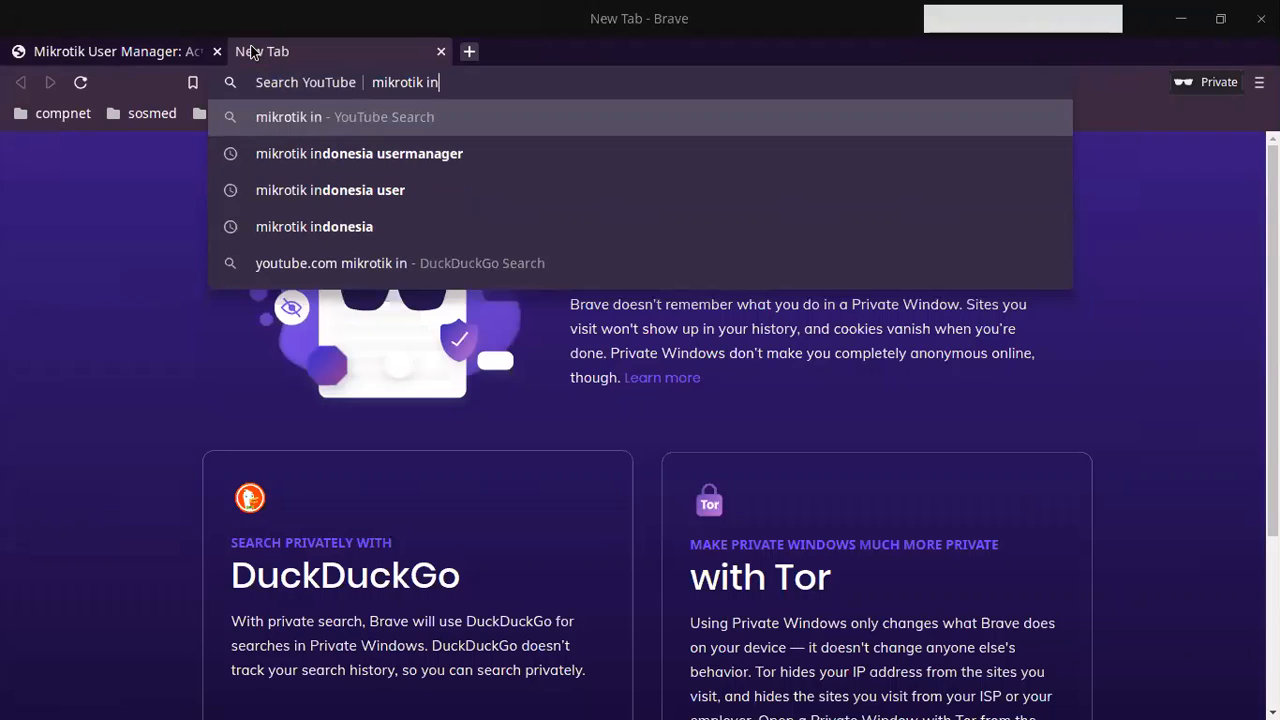
text(donesia)
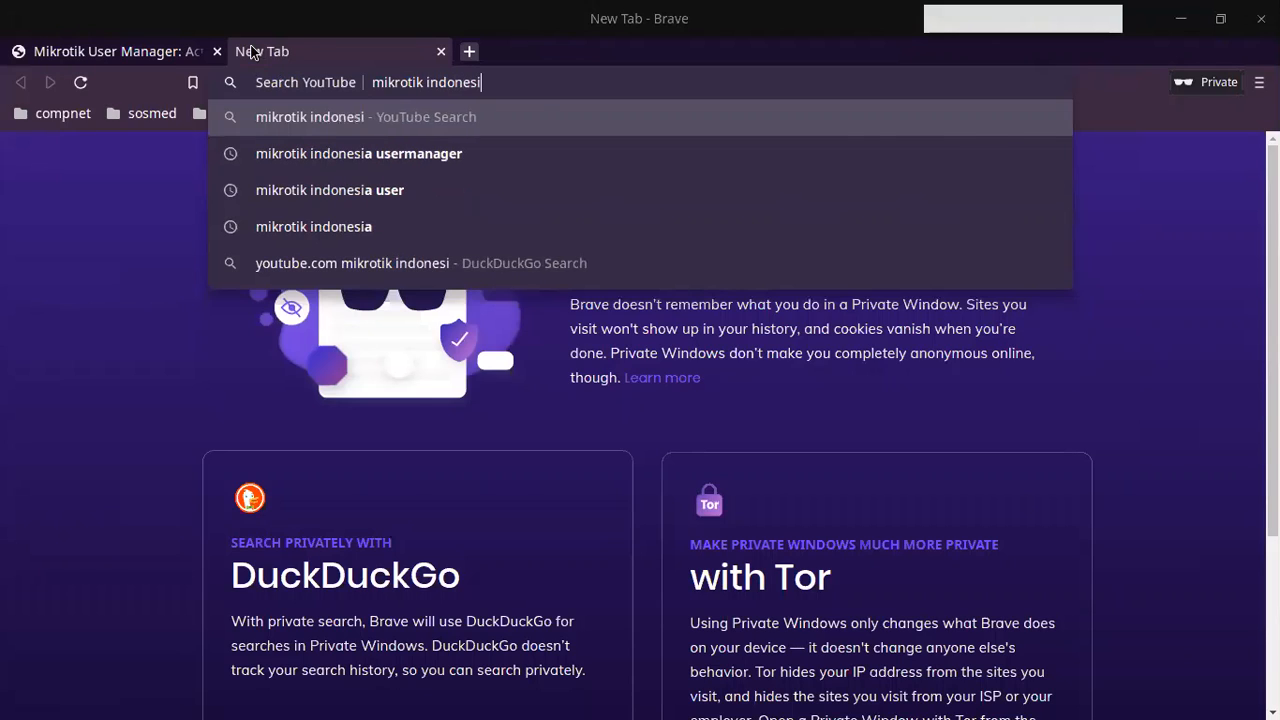
key(Return)
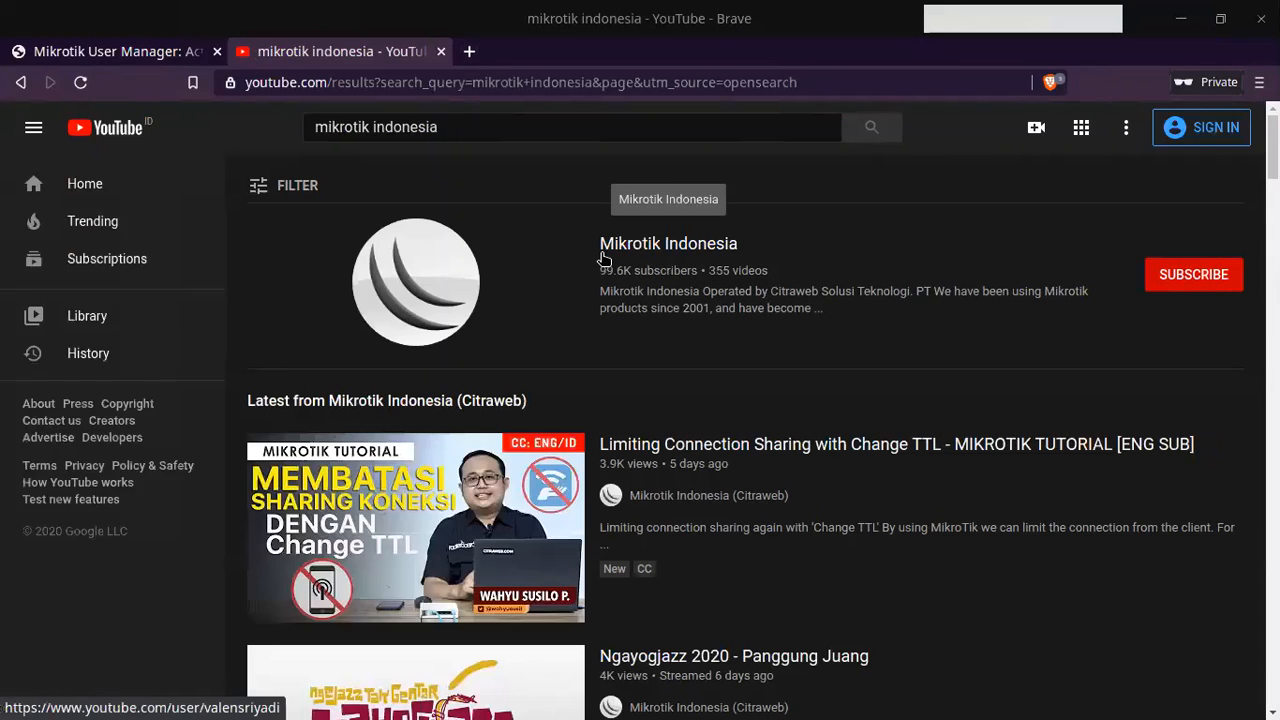
Step: Open the Mikrotik Indonesia channel's Videos list, then a blank new tab
click(601, 259)
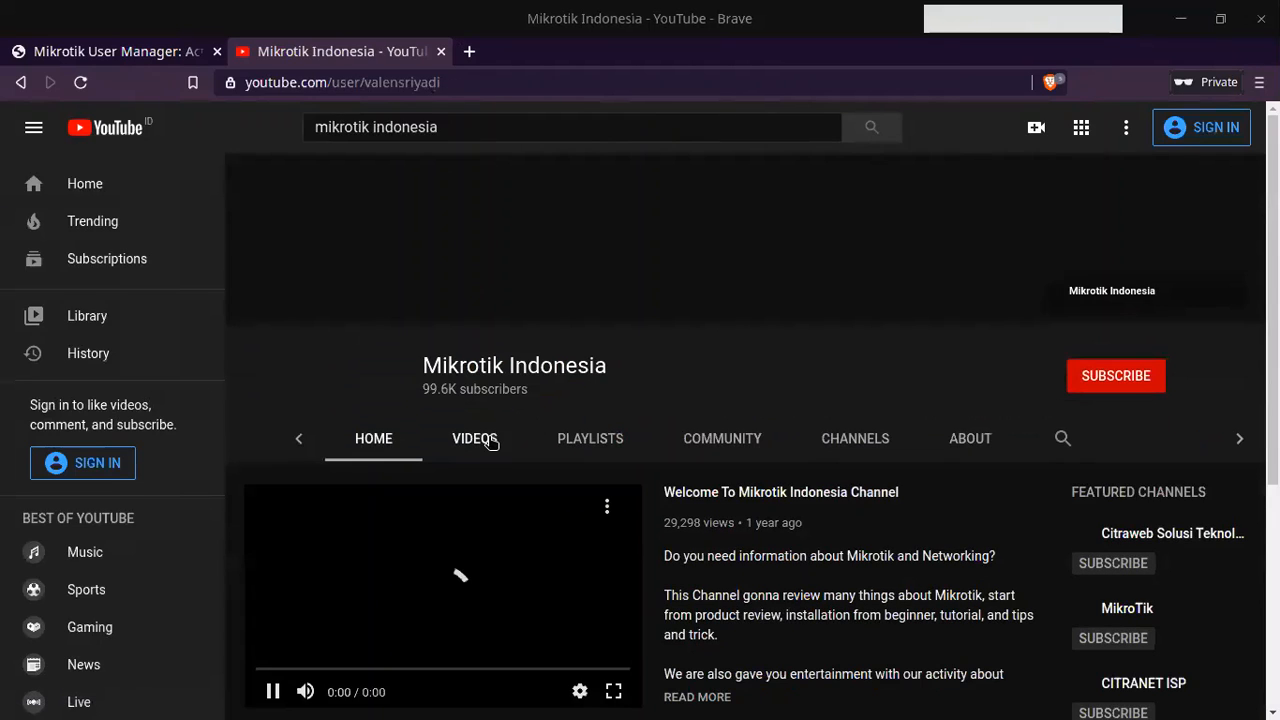
click(490, 442)
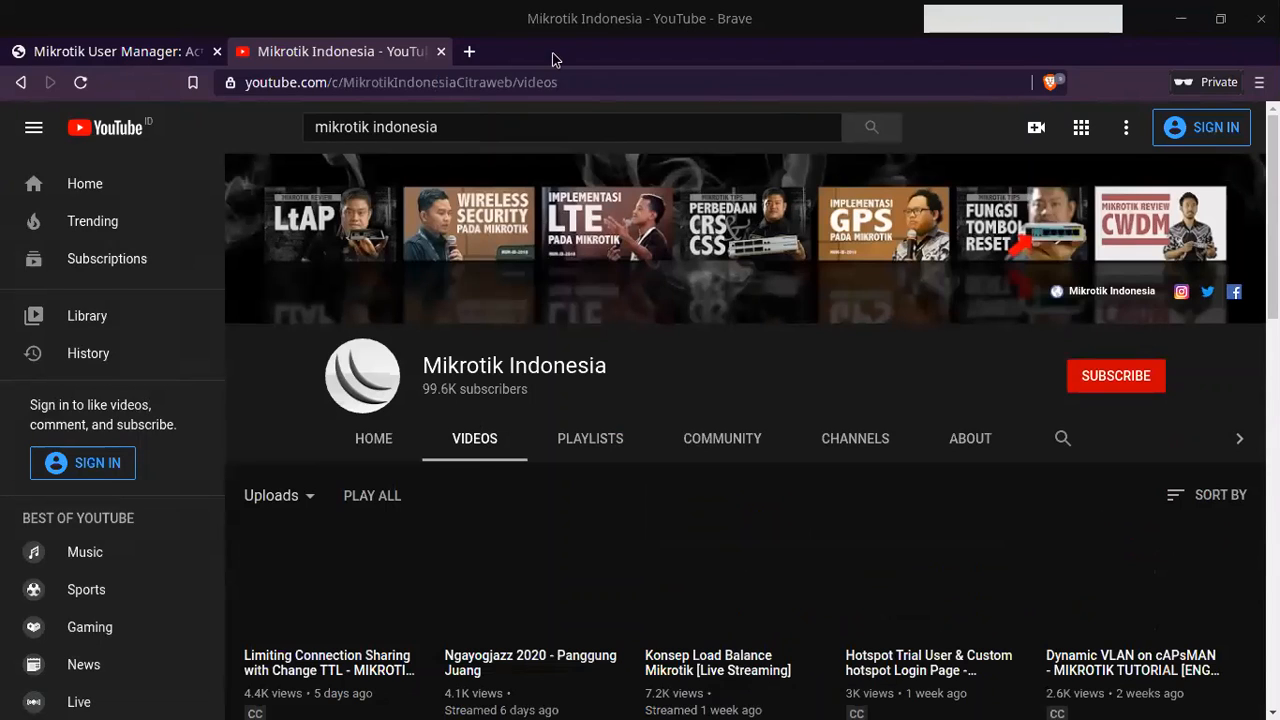
click(467, 52)
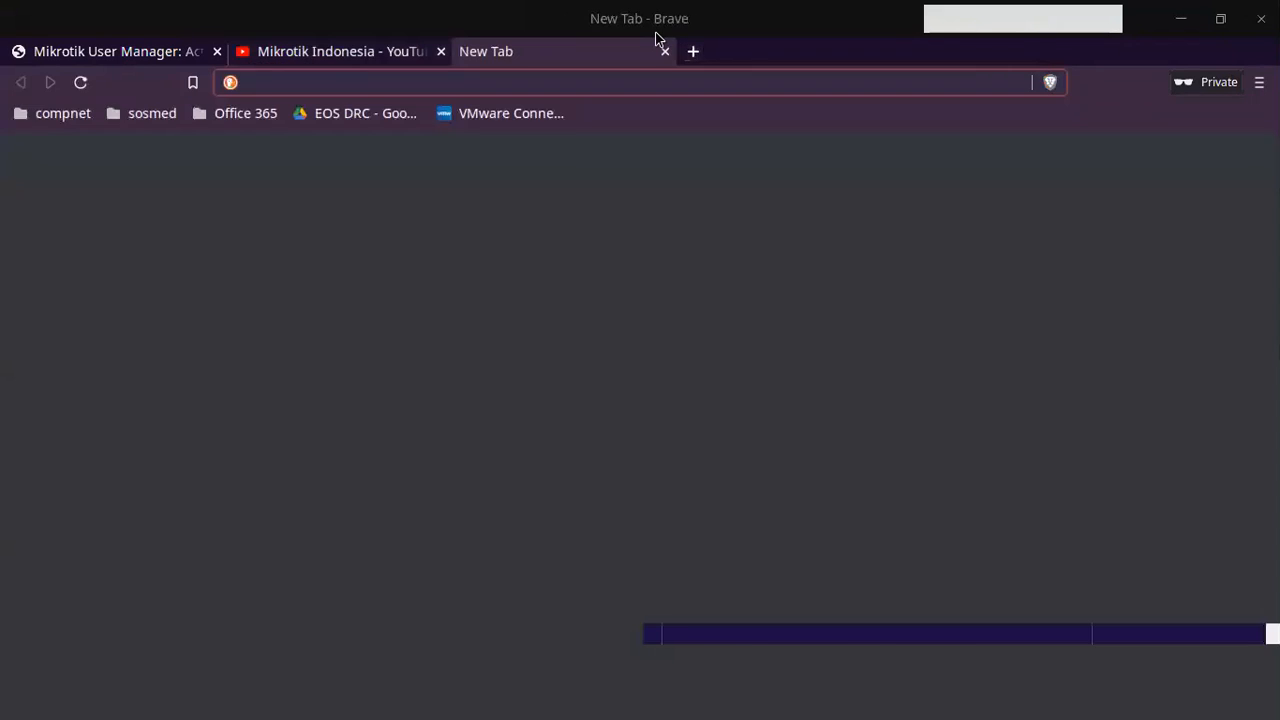
Step: Search DuckDuckGo for 'wiki.mikrotik' and open the MikroTik Wiki Main Page result
text(wiki)
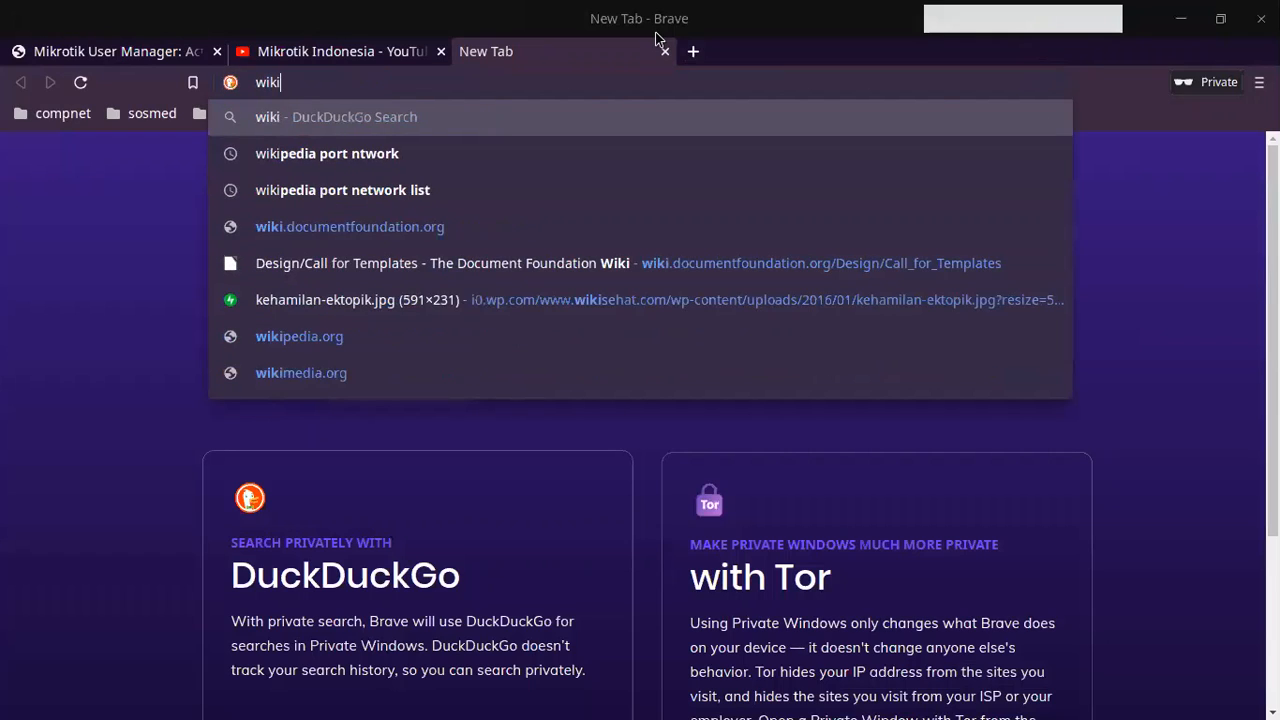
text(.mikroti)
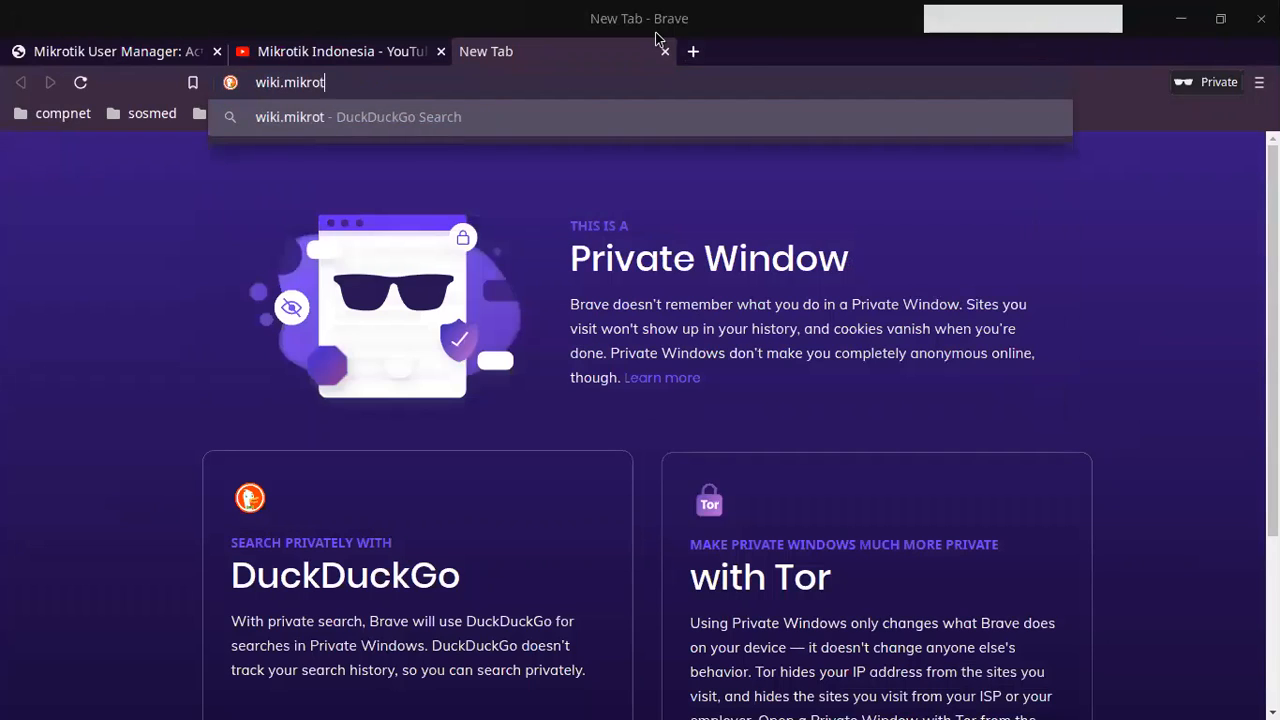
text(k)
key(Return)
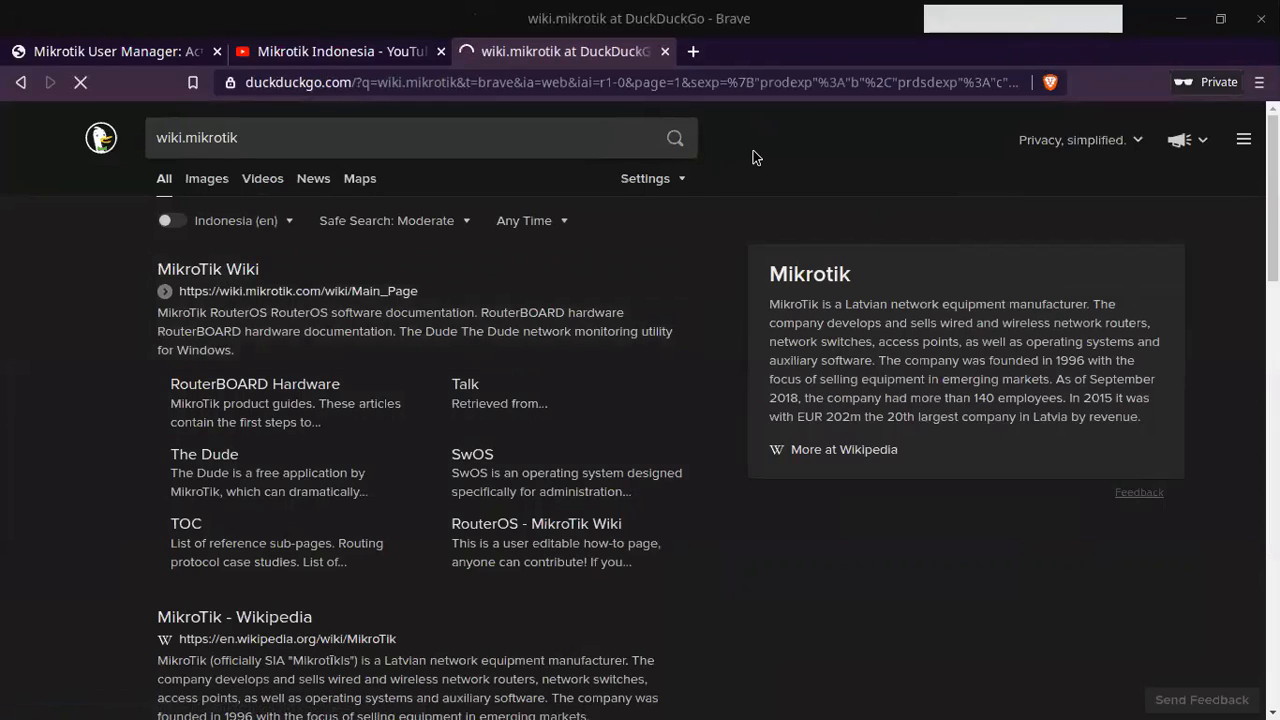
key(Return)
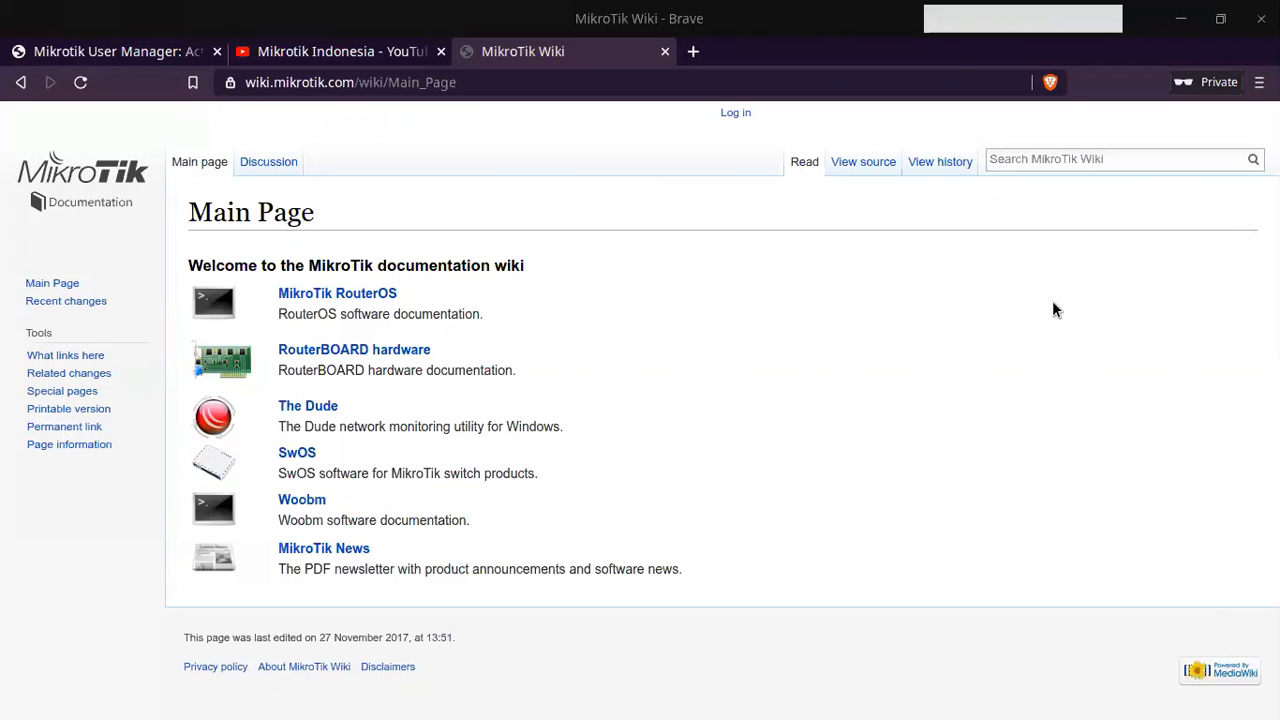
Step: Switch from Brave to the maximized Chat window
key(alt+Tab)
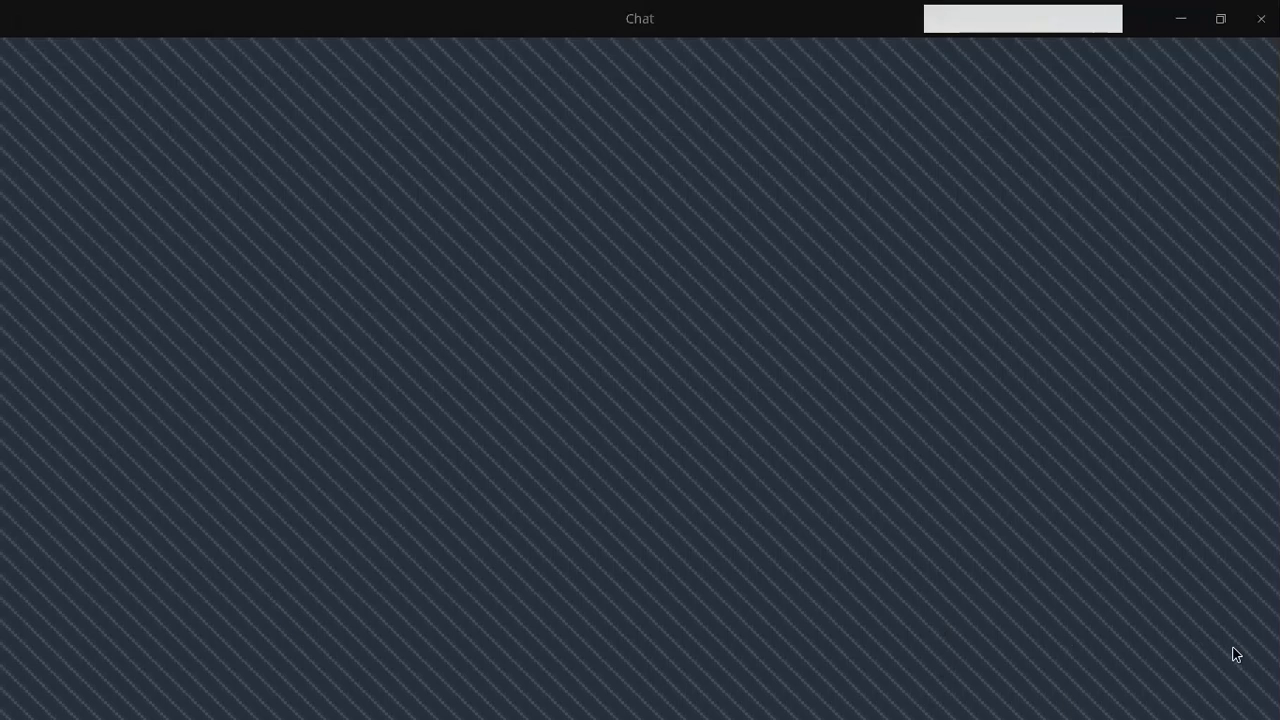
Step: Close the Chat window, the Brave browser with the Mikrotik Indonesia YouTube page, and the TightVNC Firefox VM screen
drag(970, 89, 869, 10)
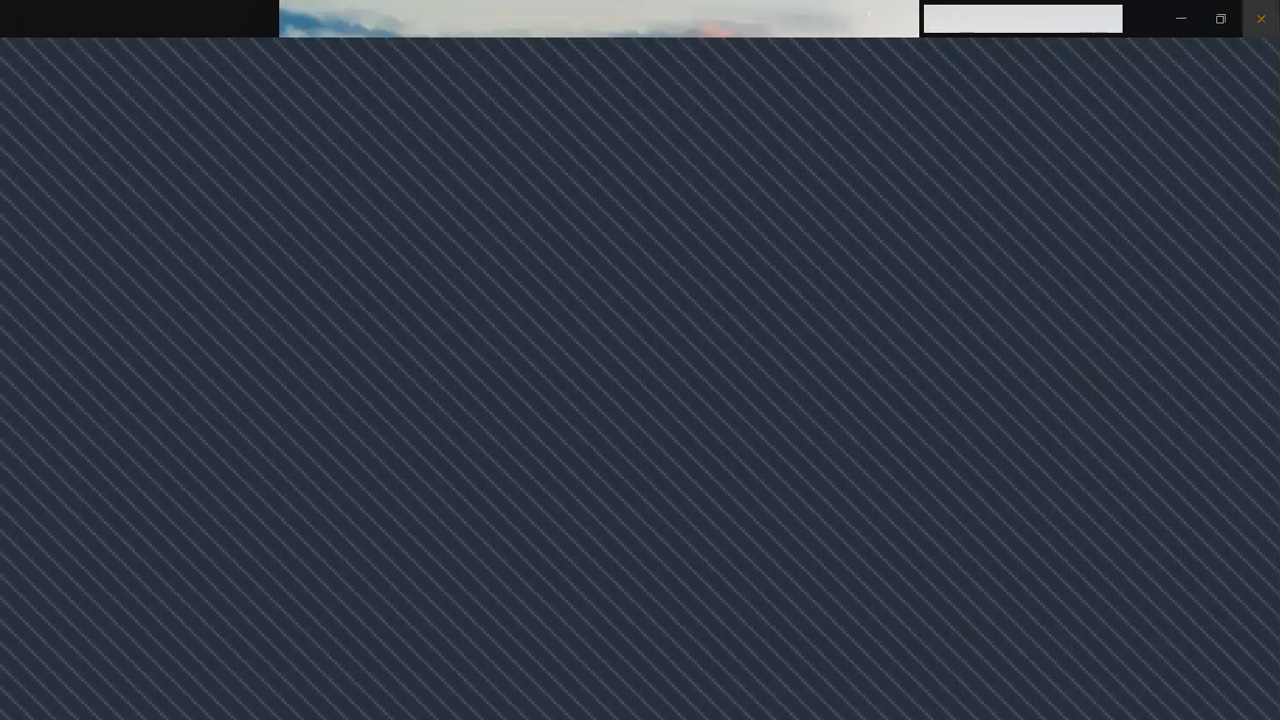
click(1261, 19)
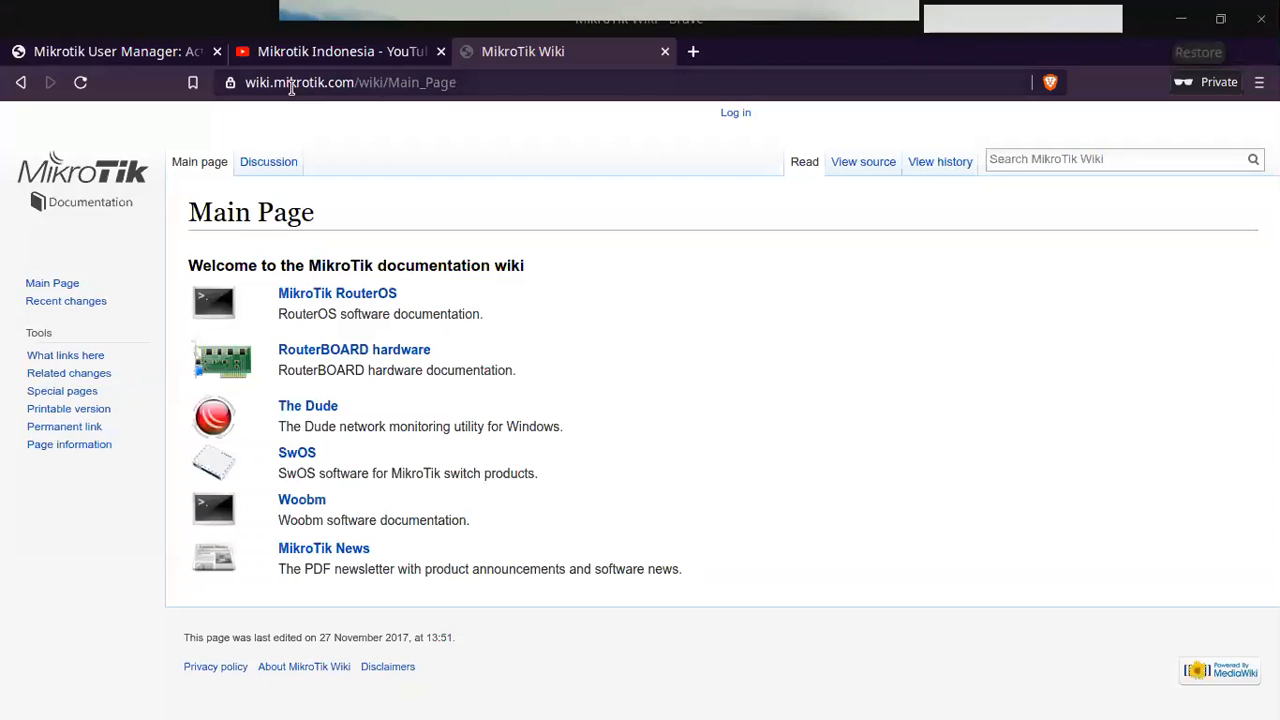
click(325, 55)
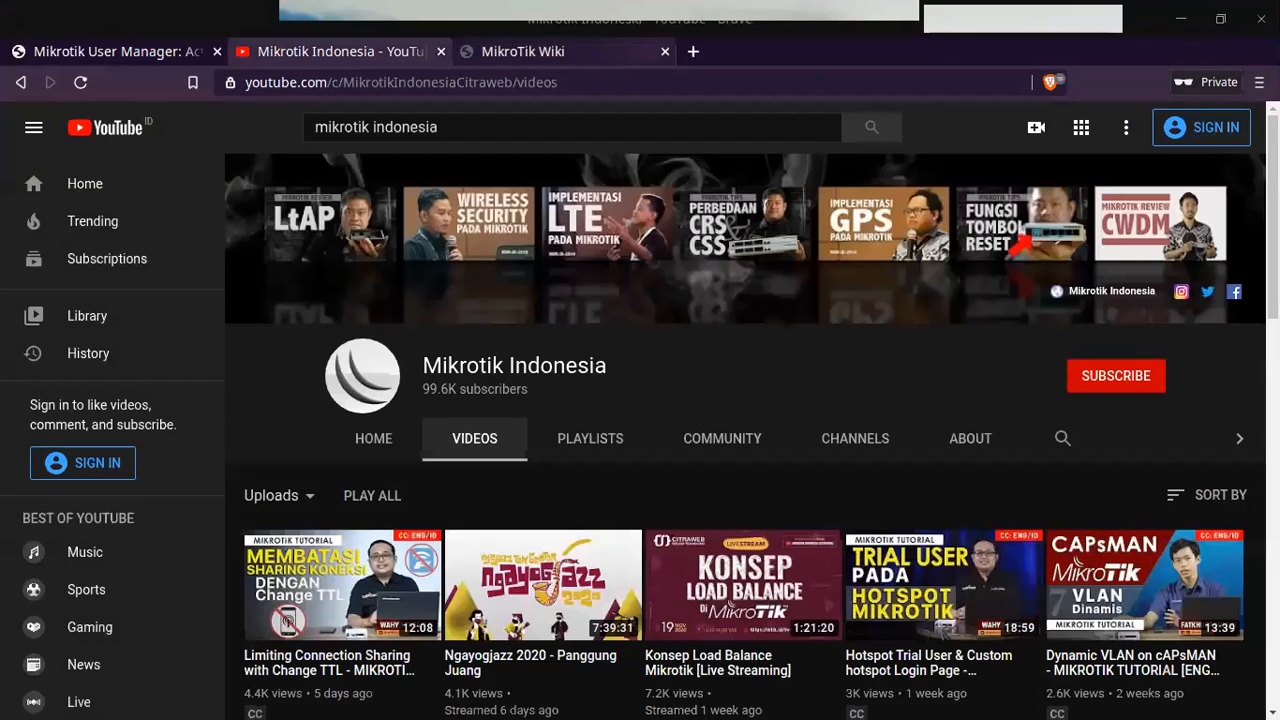
click(1261, 19)
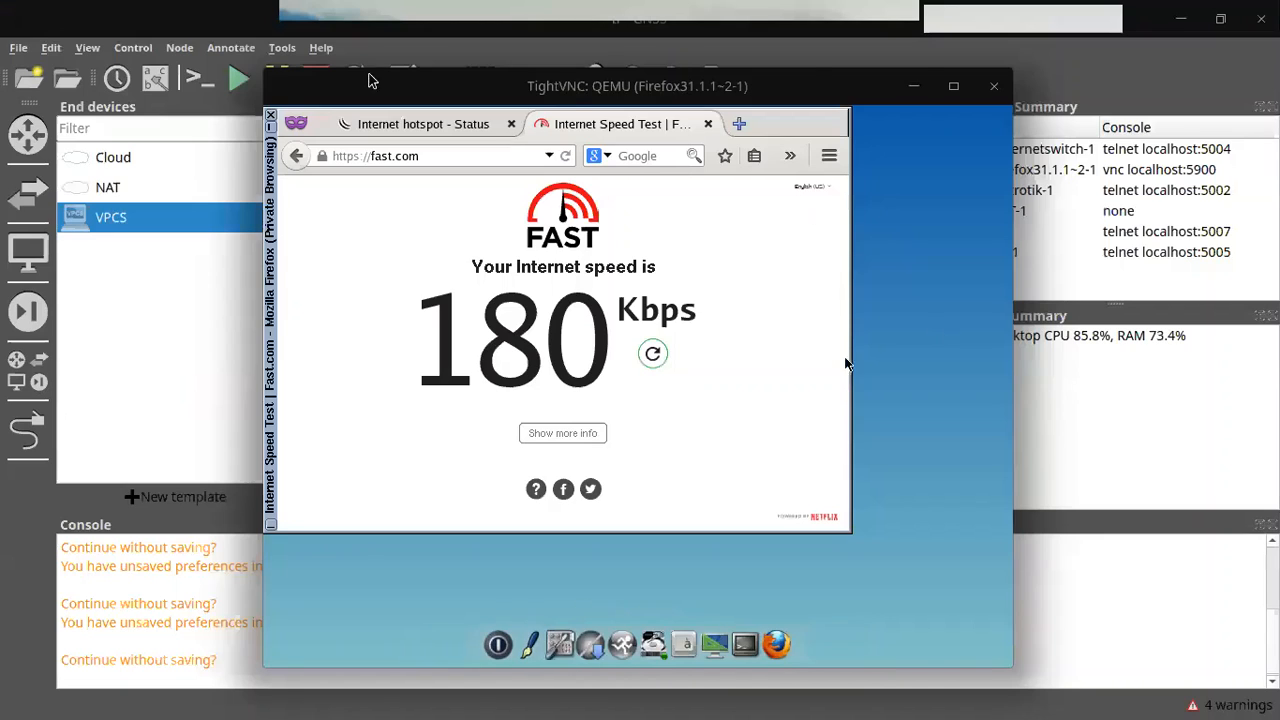
click(993, 86)
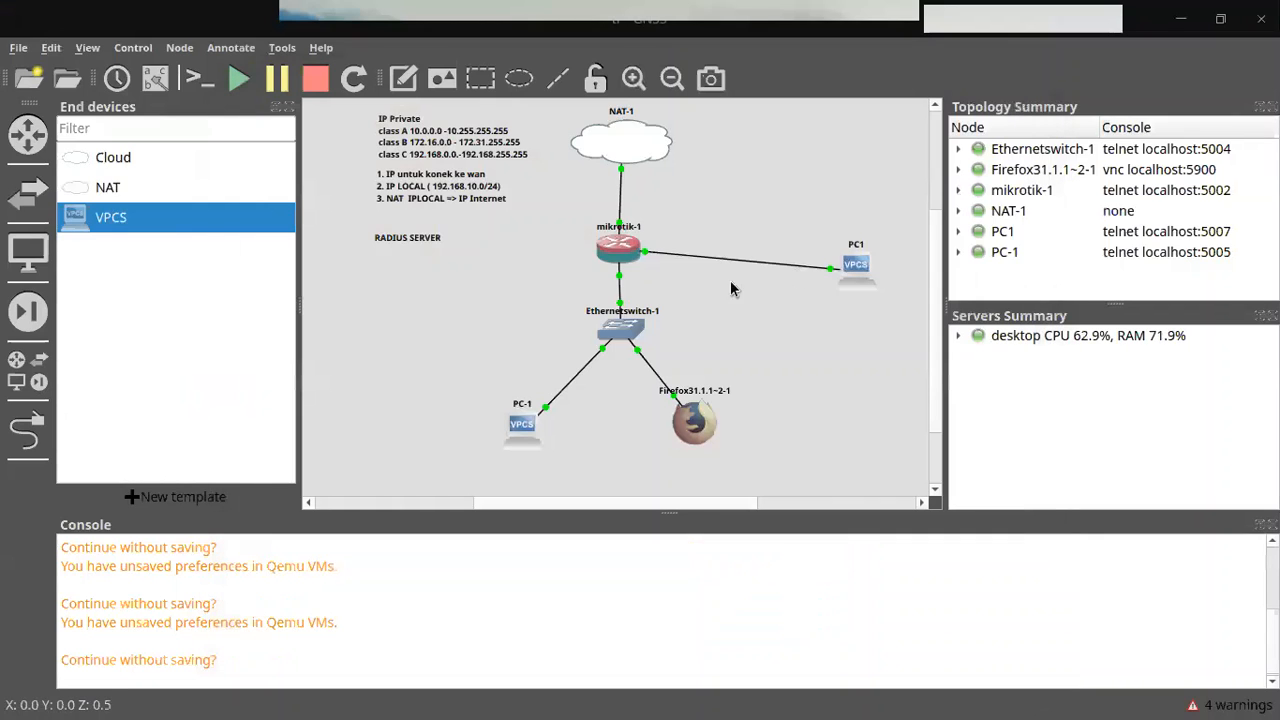